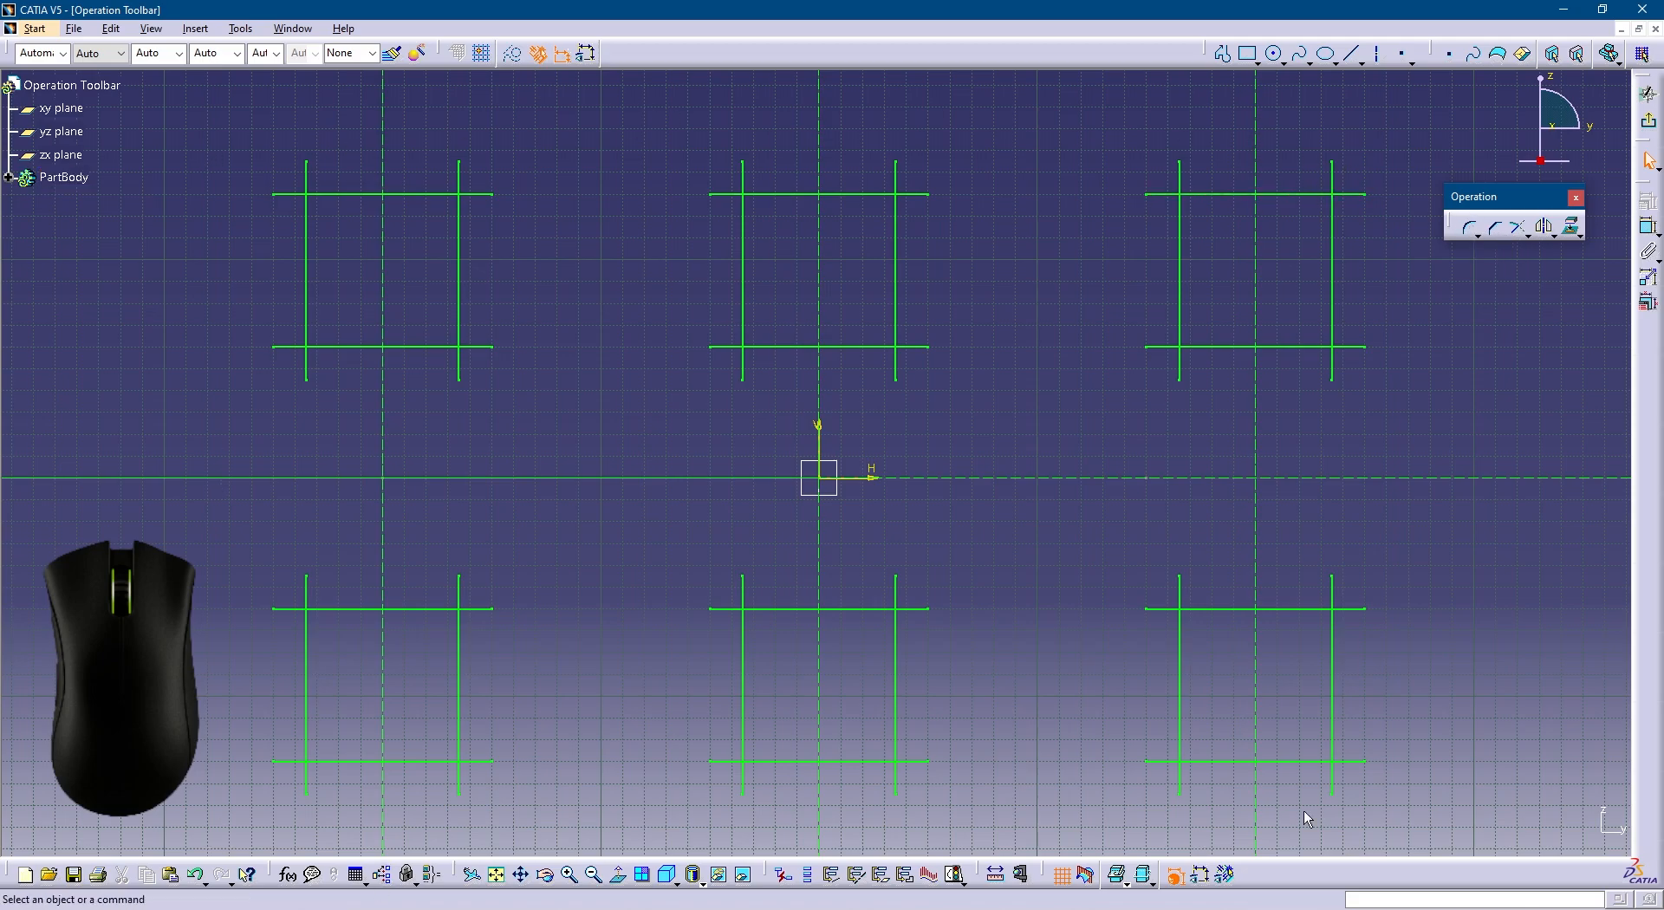
Round the upper-left corner of the upper-left square with a Trim All Elements Corner, radius about 22 mm, accepting conversion of lengths into distances.
middle_click_drag(821, 478, 818, 468)
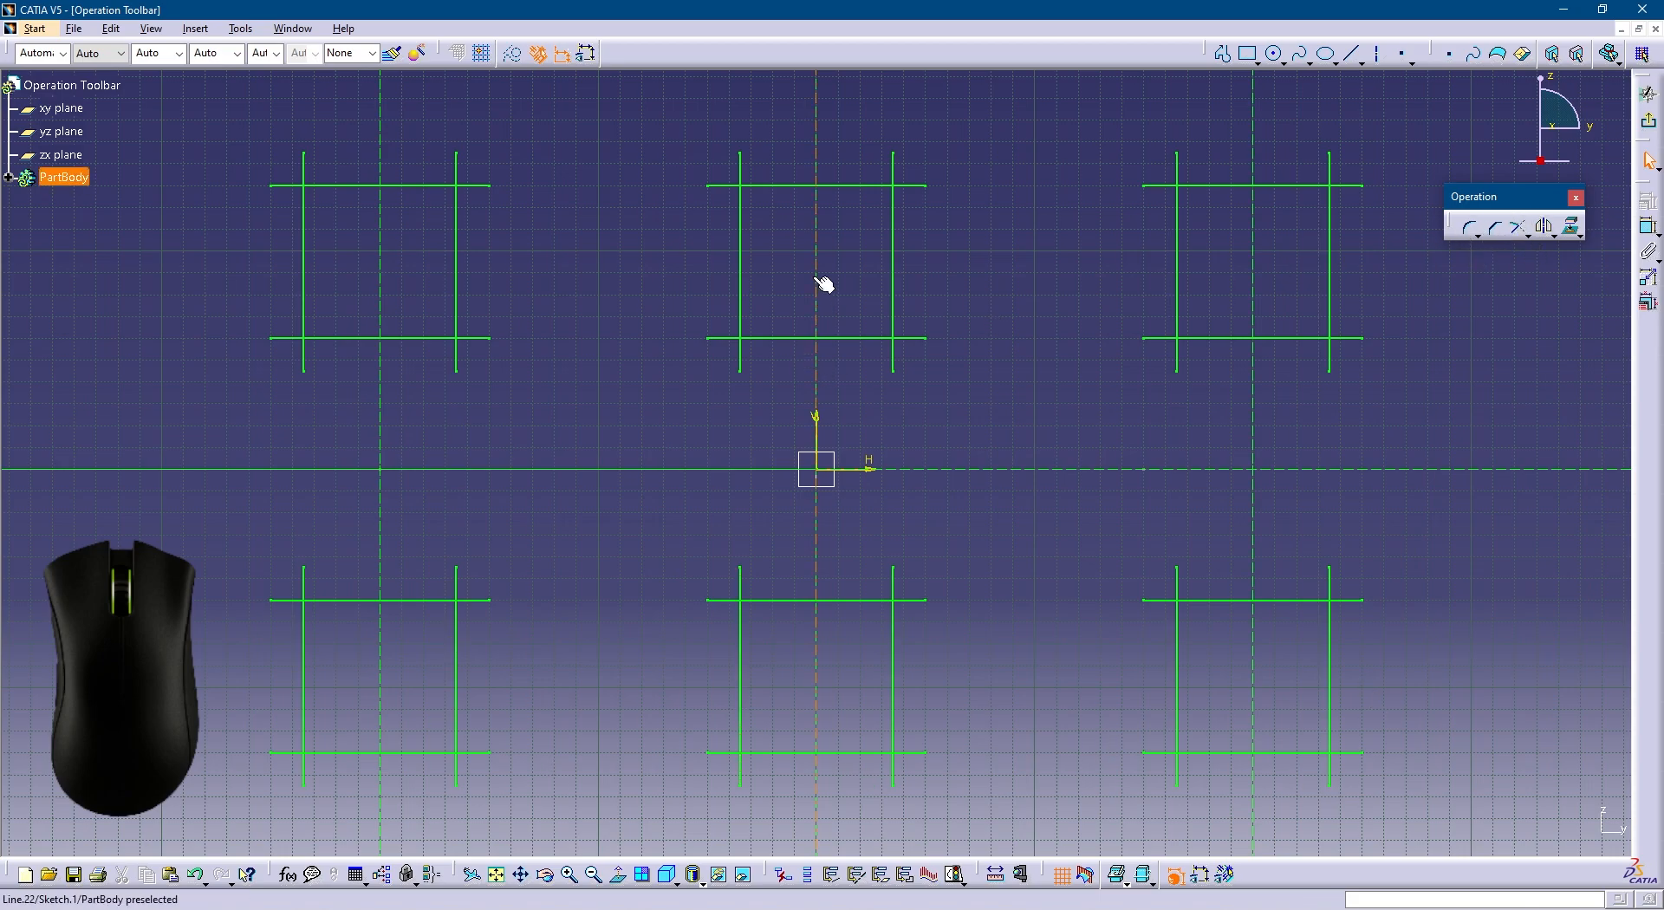
mouse_move(823, 284)
middle_mouse_down()
mouse_move(838, 575)
mouse_move(832, 538)
middle_mouse_up()
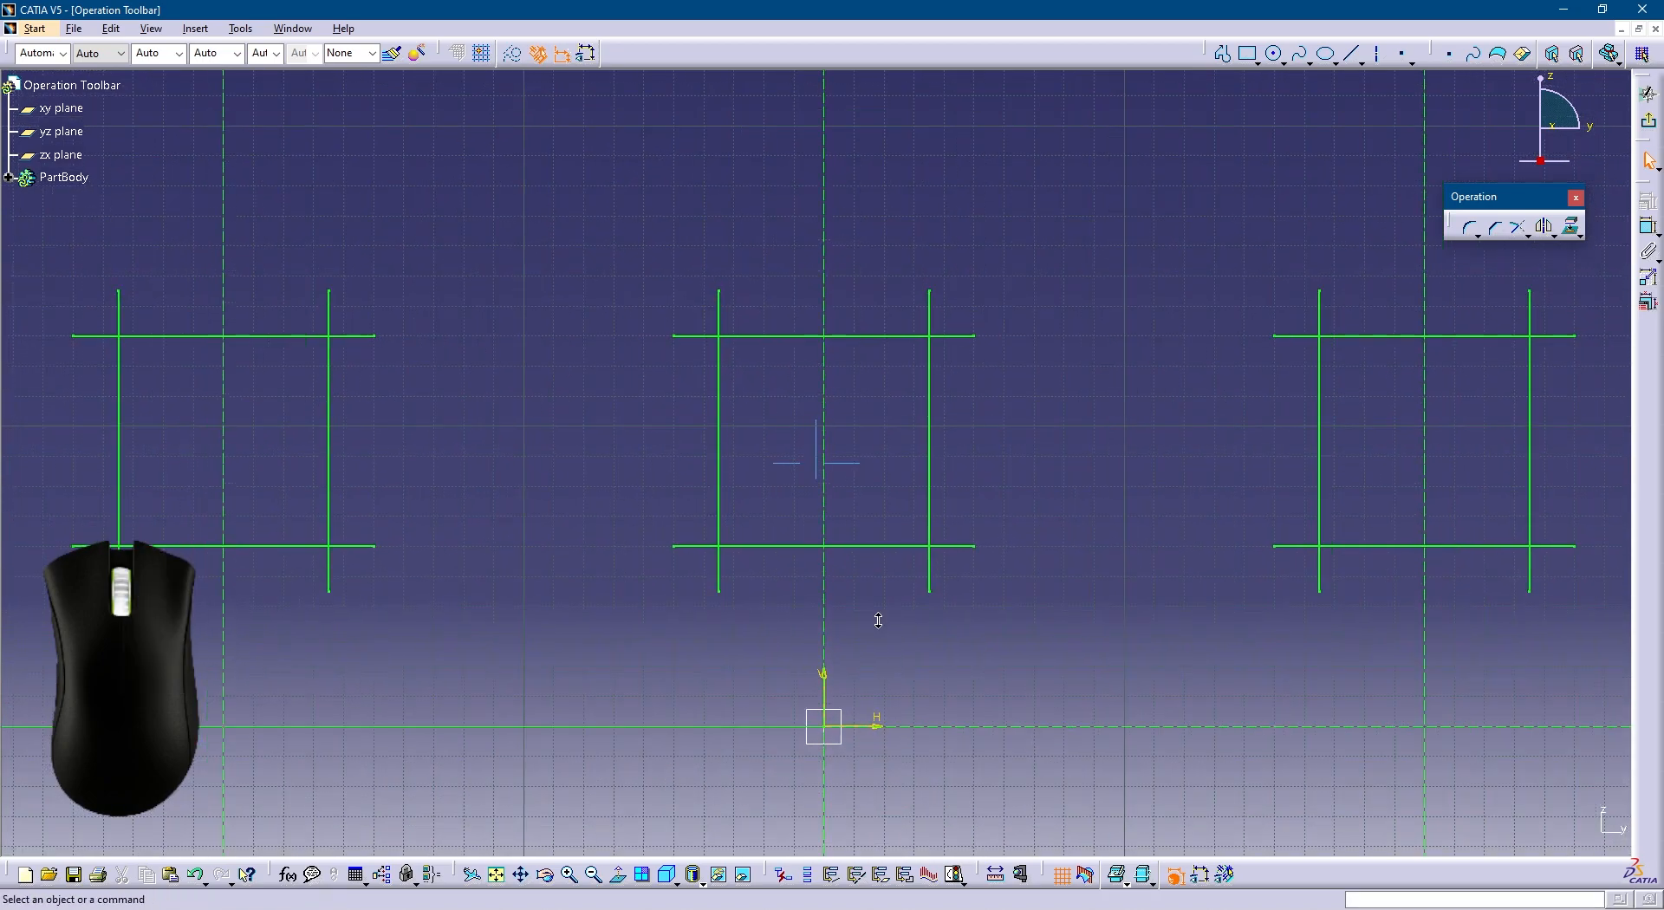
middle_click_drag(126, 495, 687, 438)
middle_click_drag(825, 483, 834, 512)
left_click(1470, 228)
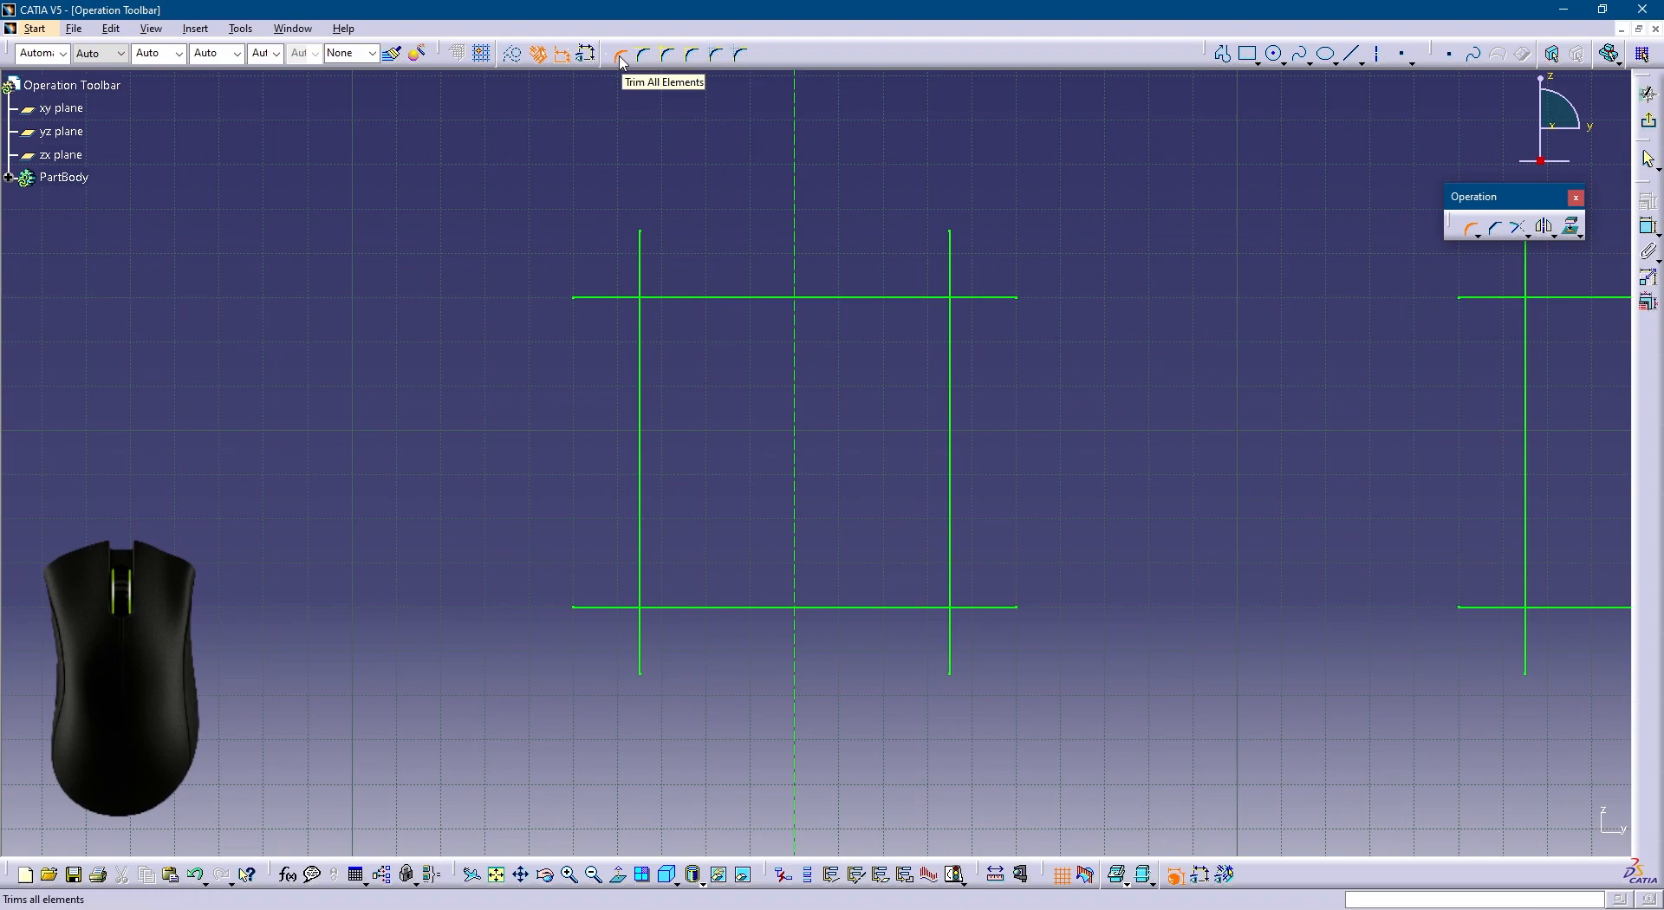
left_click(672, 297)
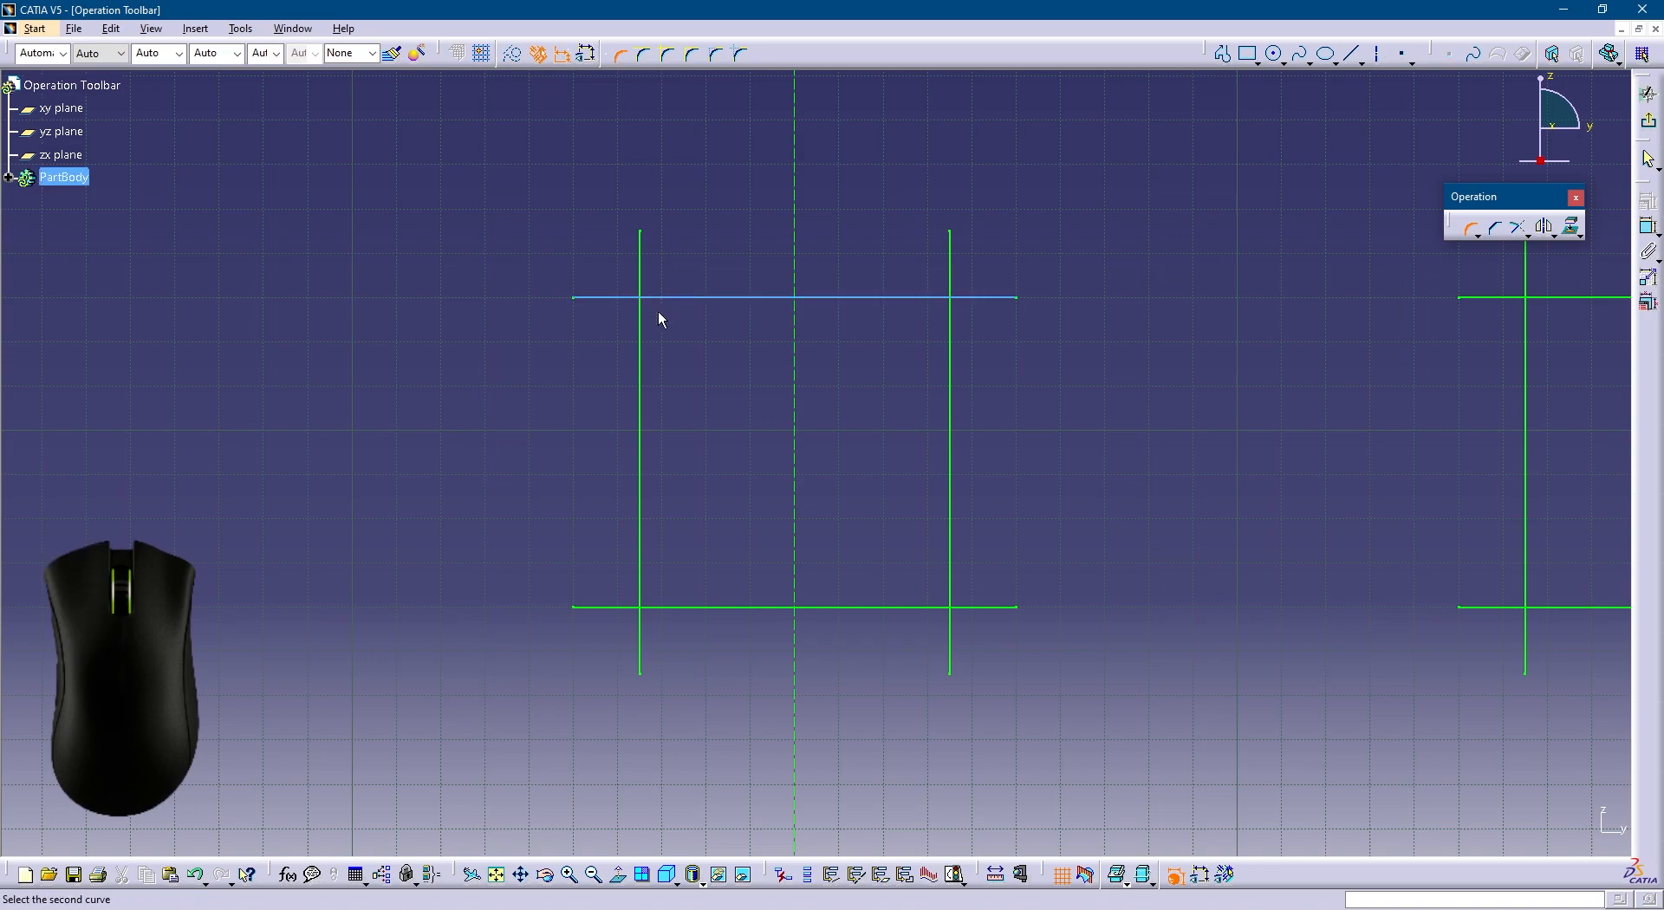
left_click(641, 330)
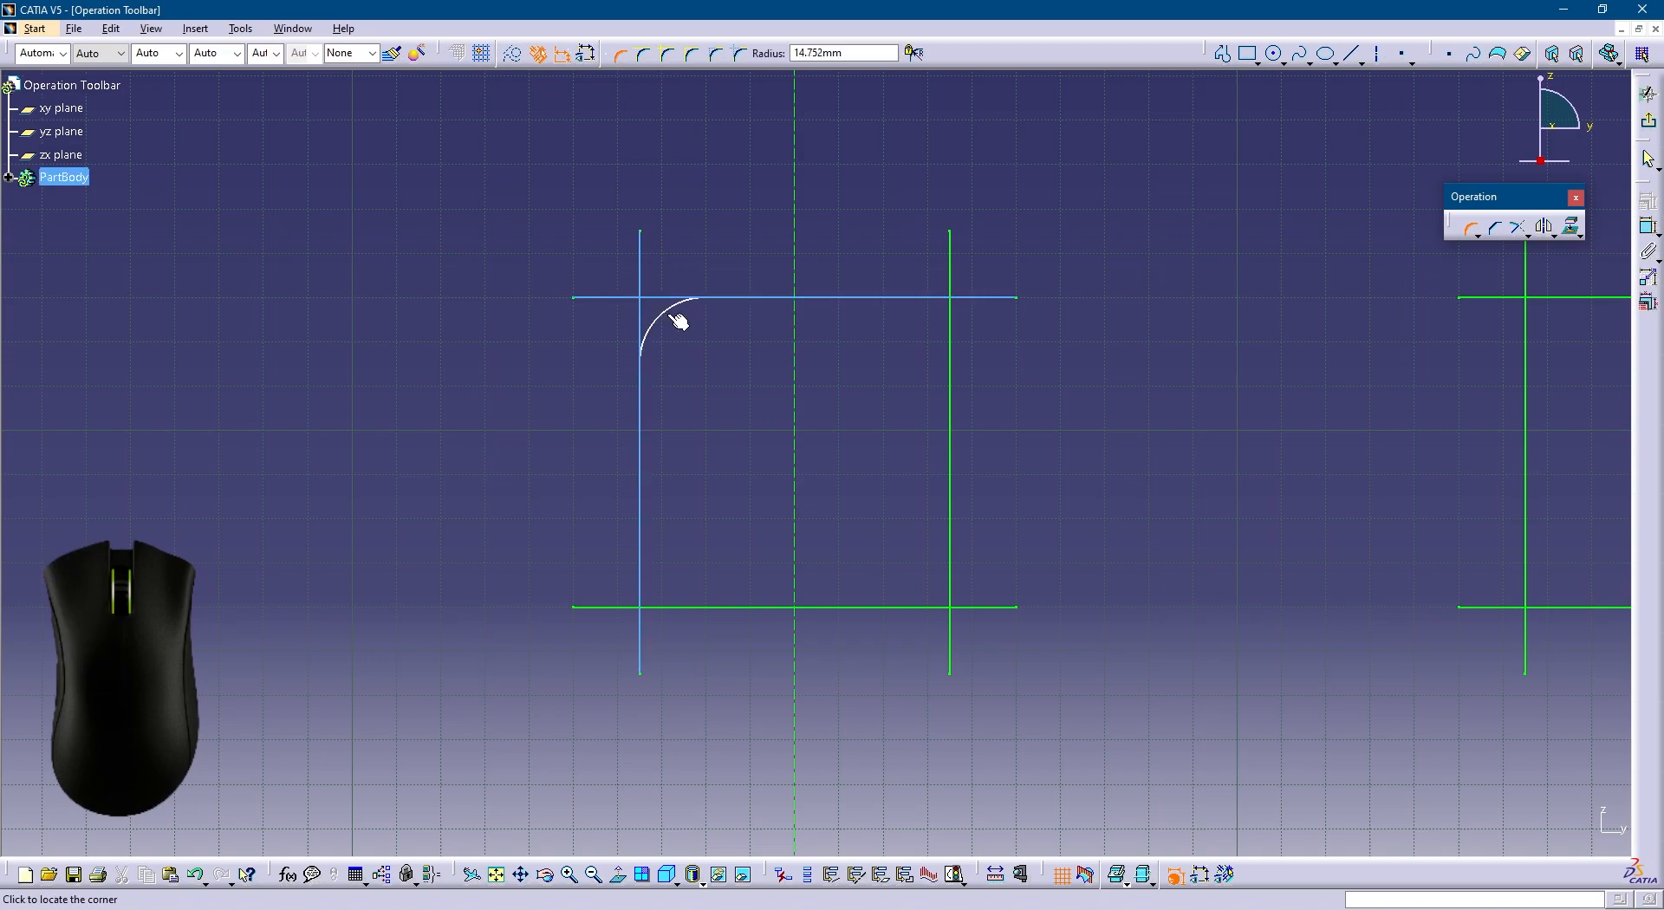
left_click(683, 326)
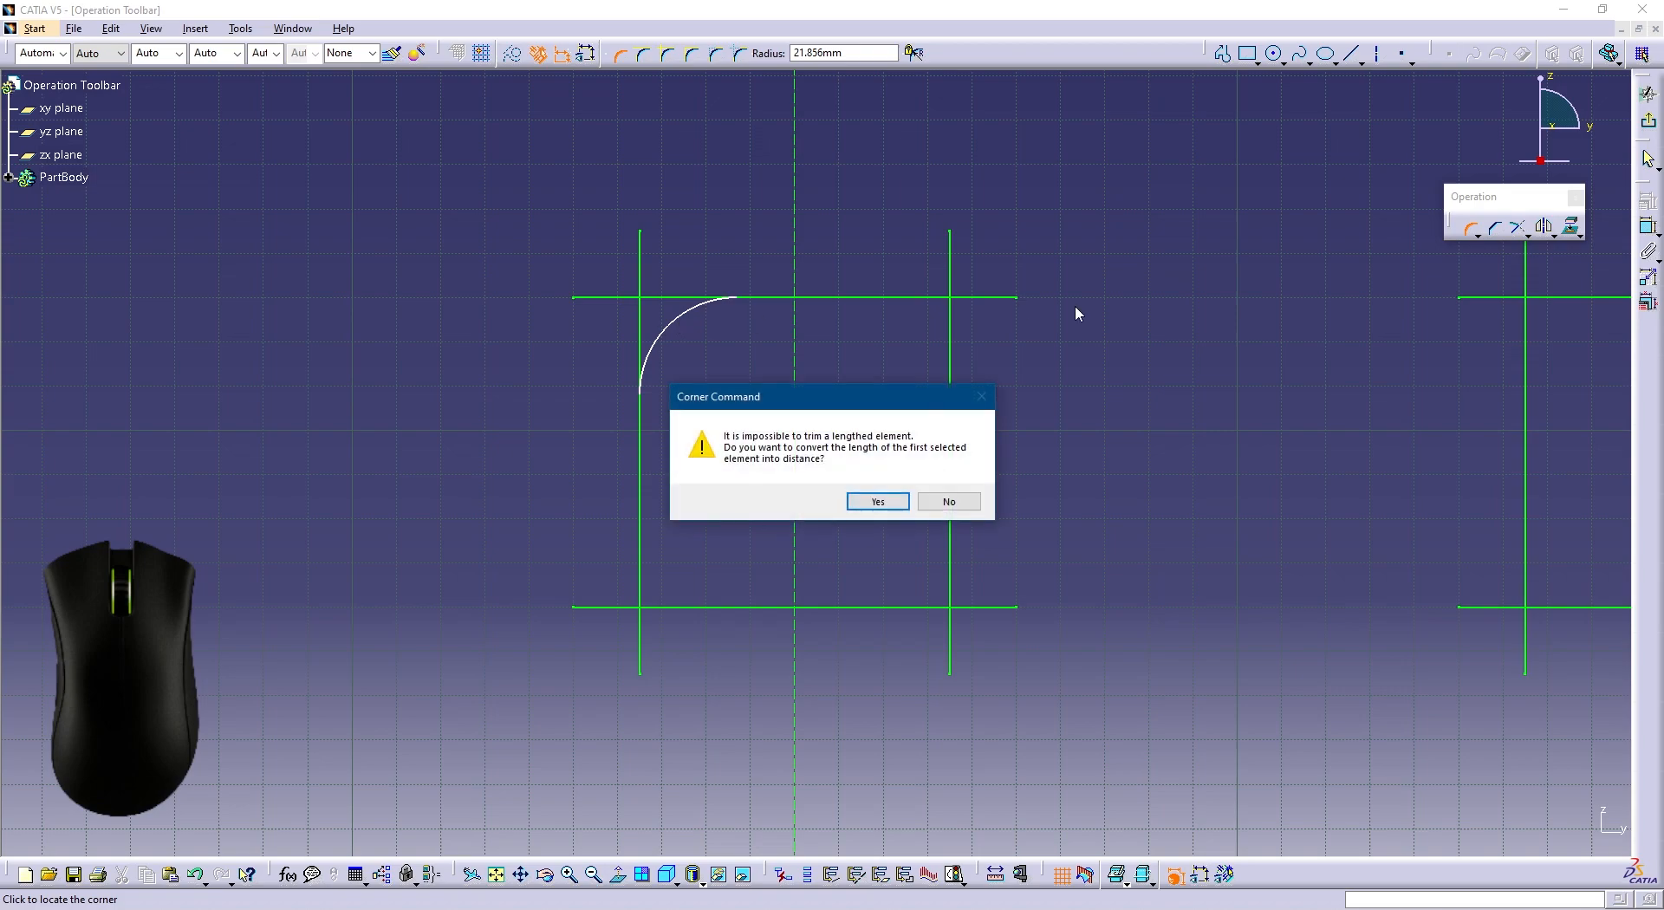
left_click(893, 500)
left_click(885, 501)
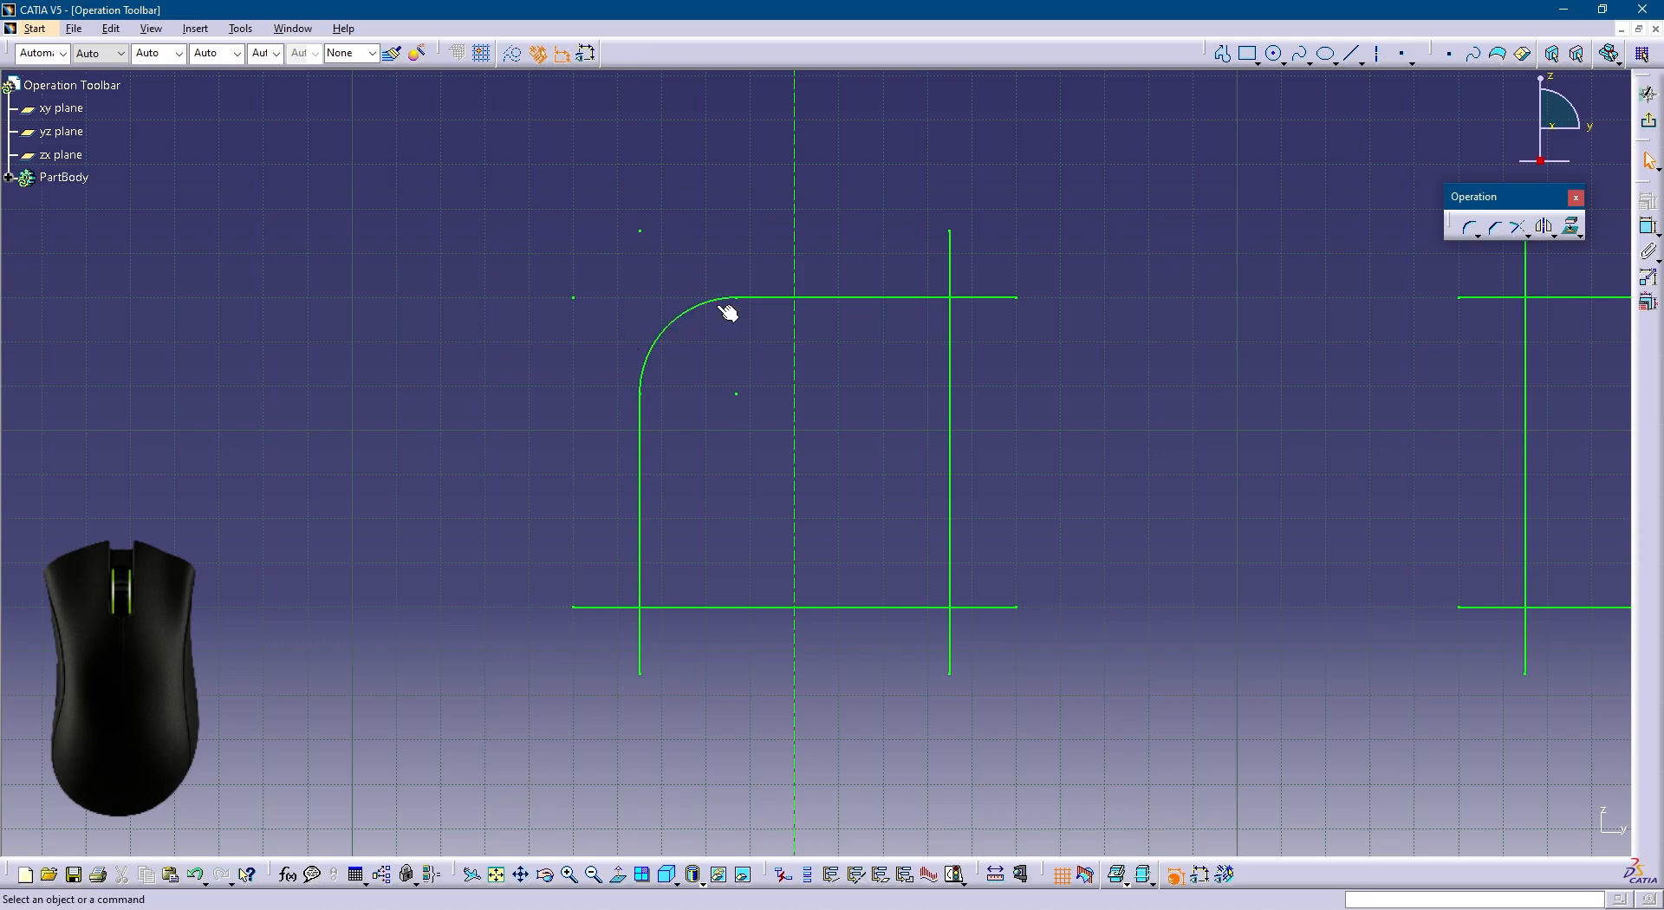
Round the same square's upper-right corner with an all-trimming Corner of about 21 mm radius, accepting the length-to-distance conversion.
left_click(1471, 228)
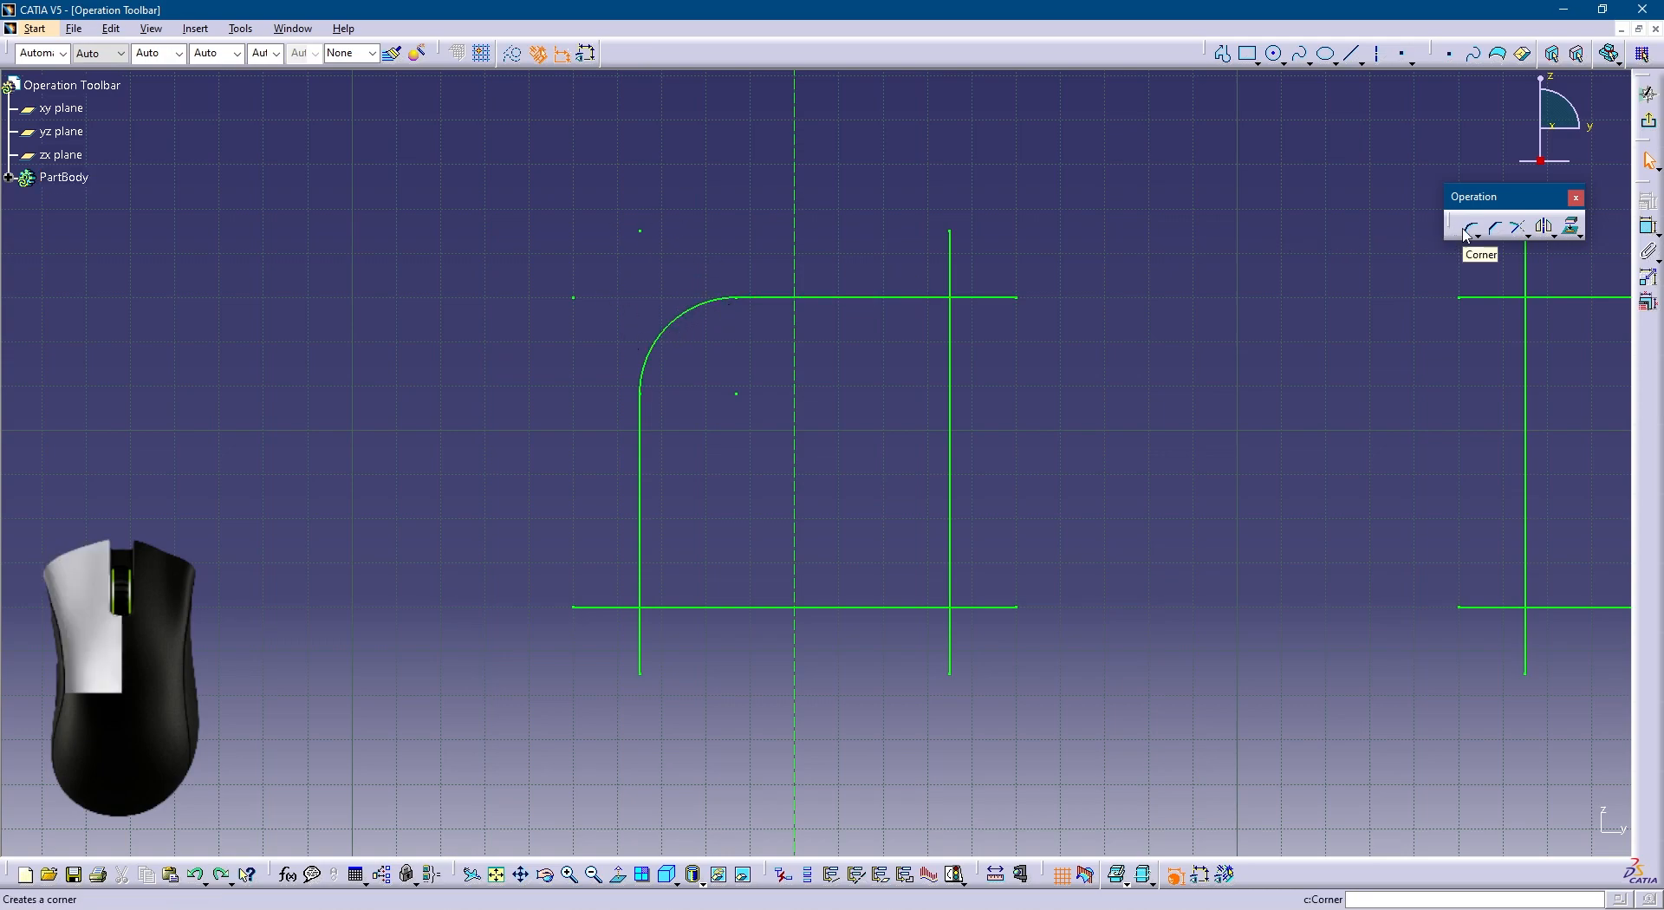
left_click(906, 297)
left_click(948, 369)
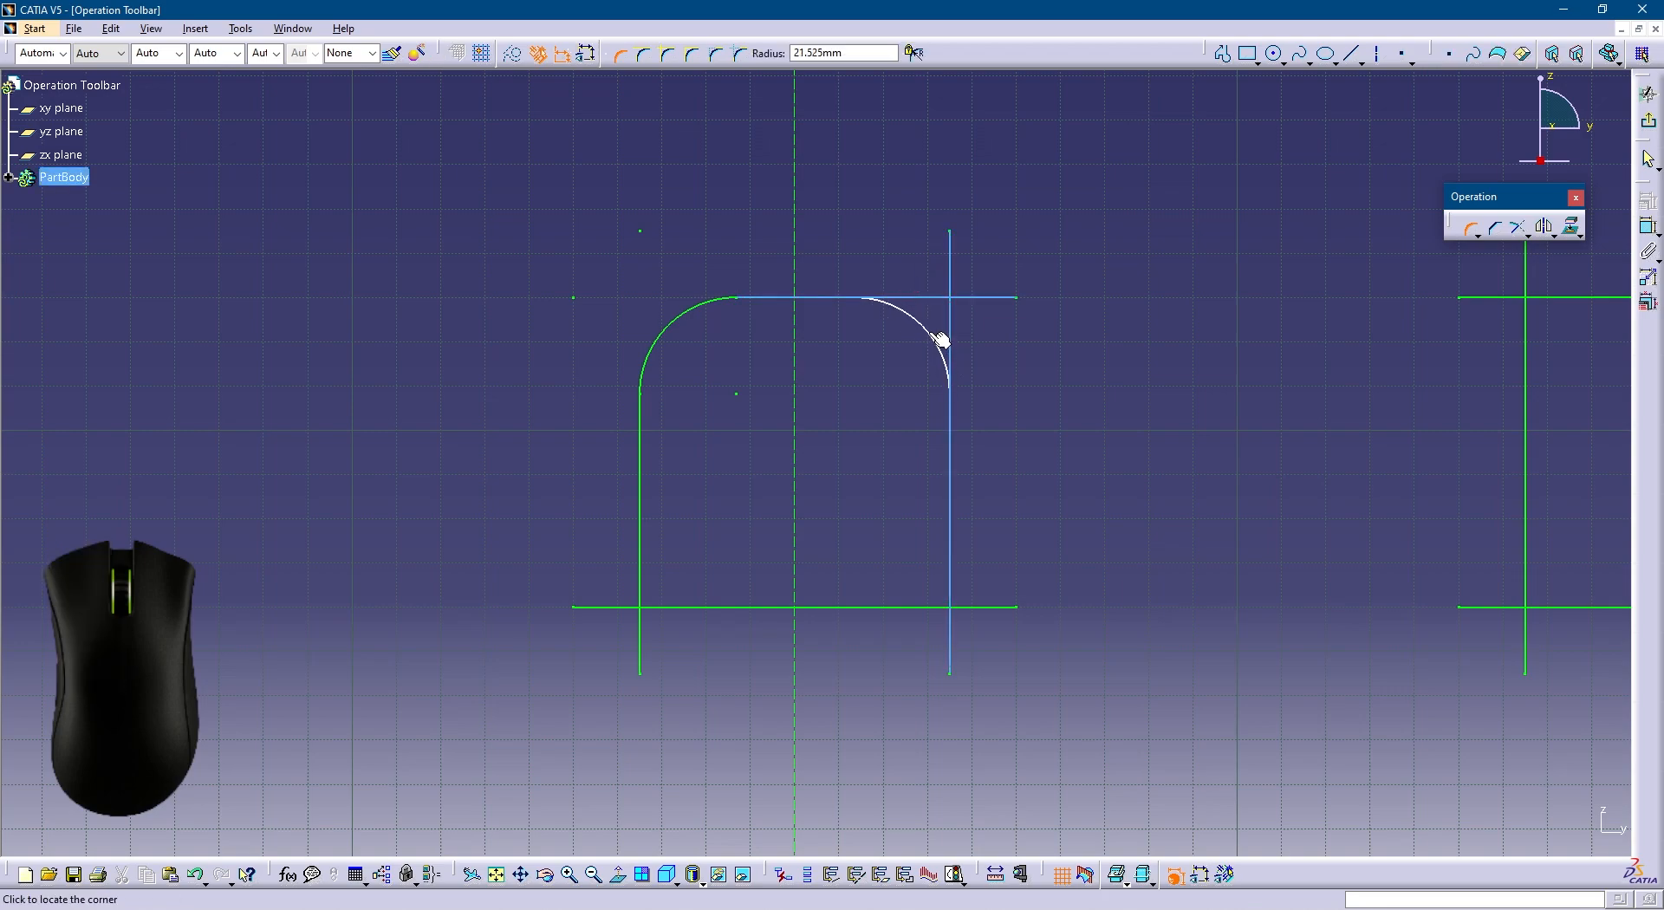
left_click(931, 329)
left_click(901, 502)
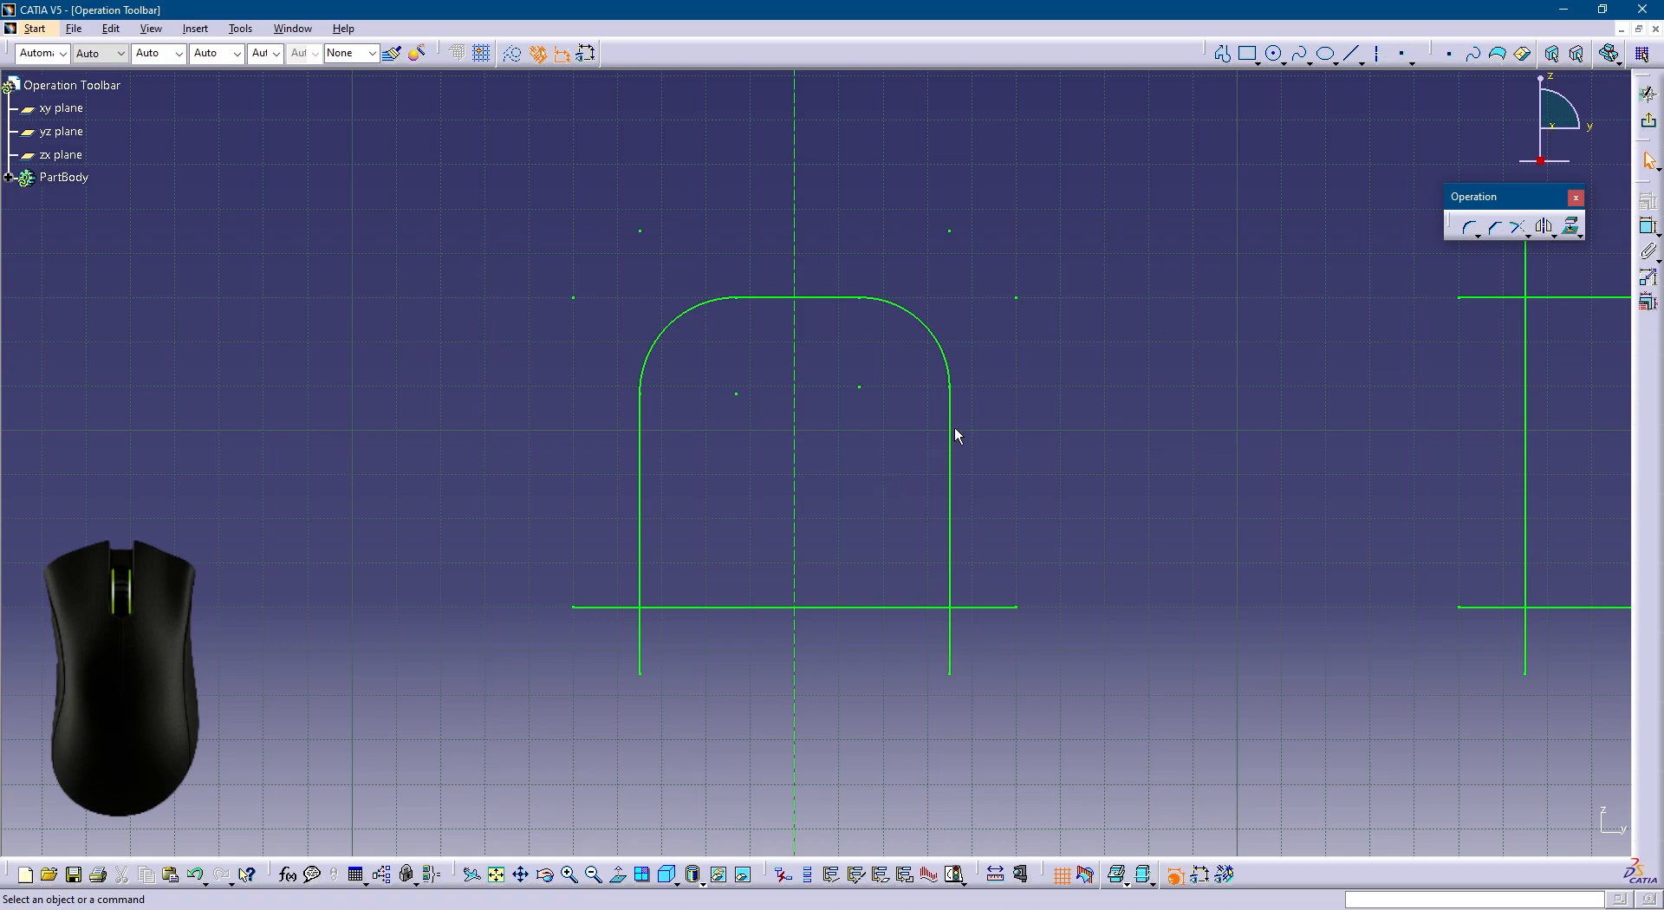
Round the square's lower-left corner with a Corner that trims only the first element, picking the left vertical line before the bottom line.
left_click(1470, 227)
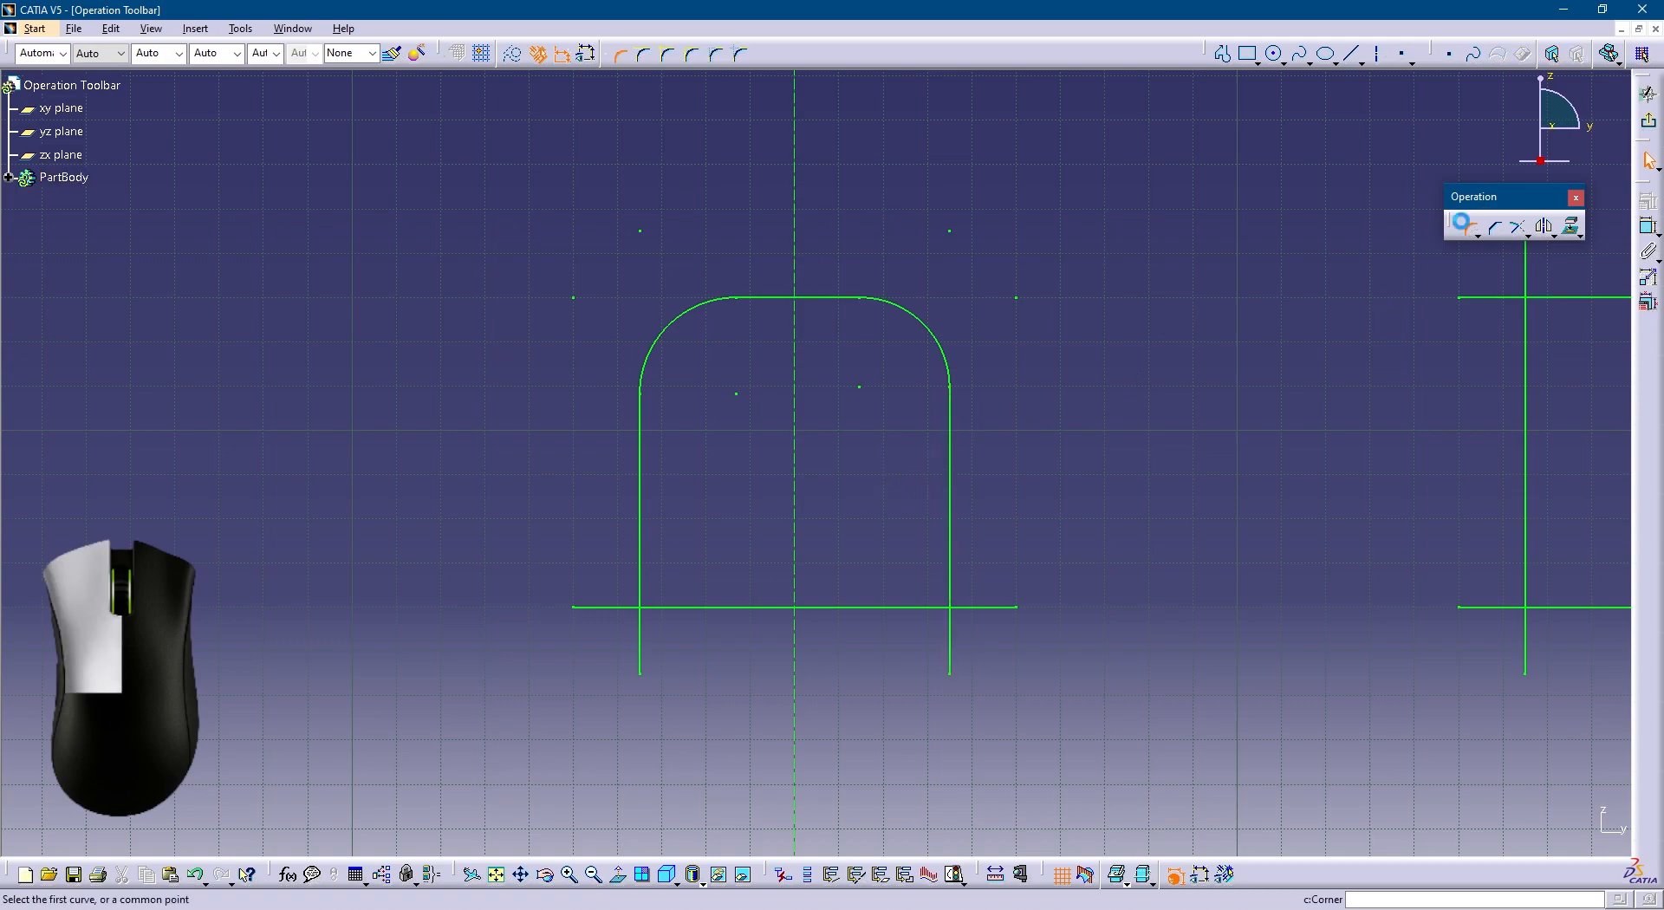
left_click(639, 59)
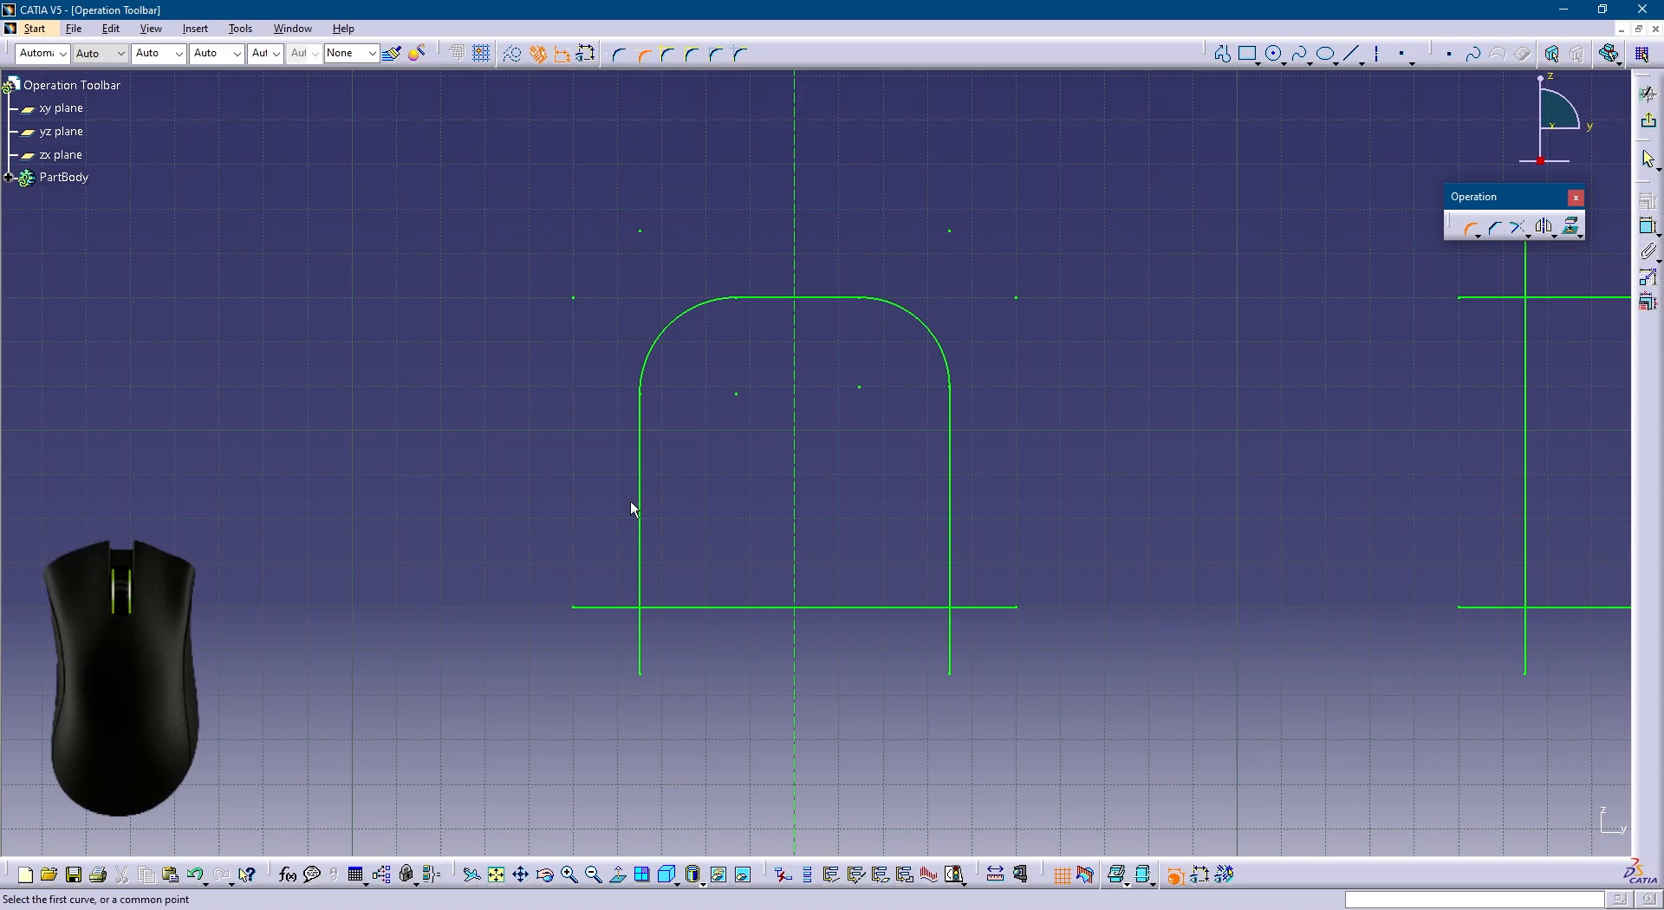
left_click(640, 574)
left_click(659, 606)
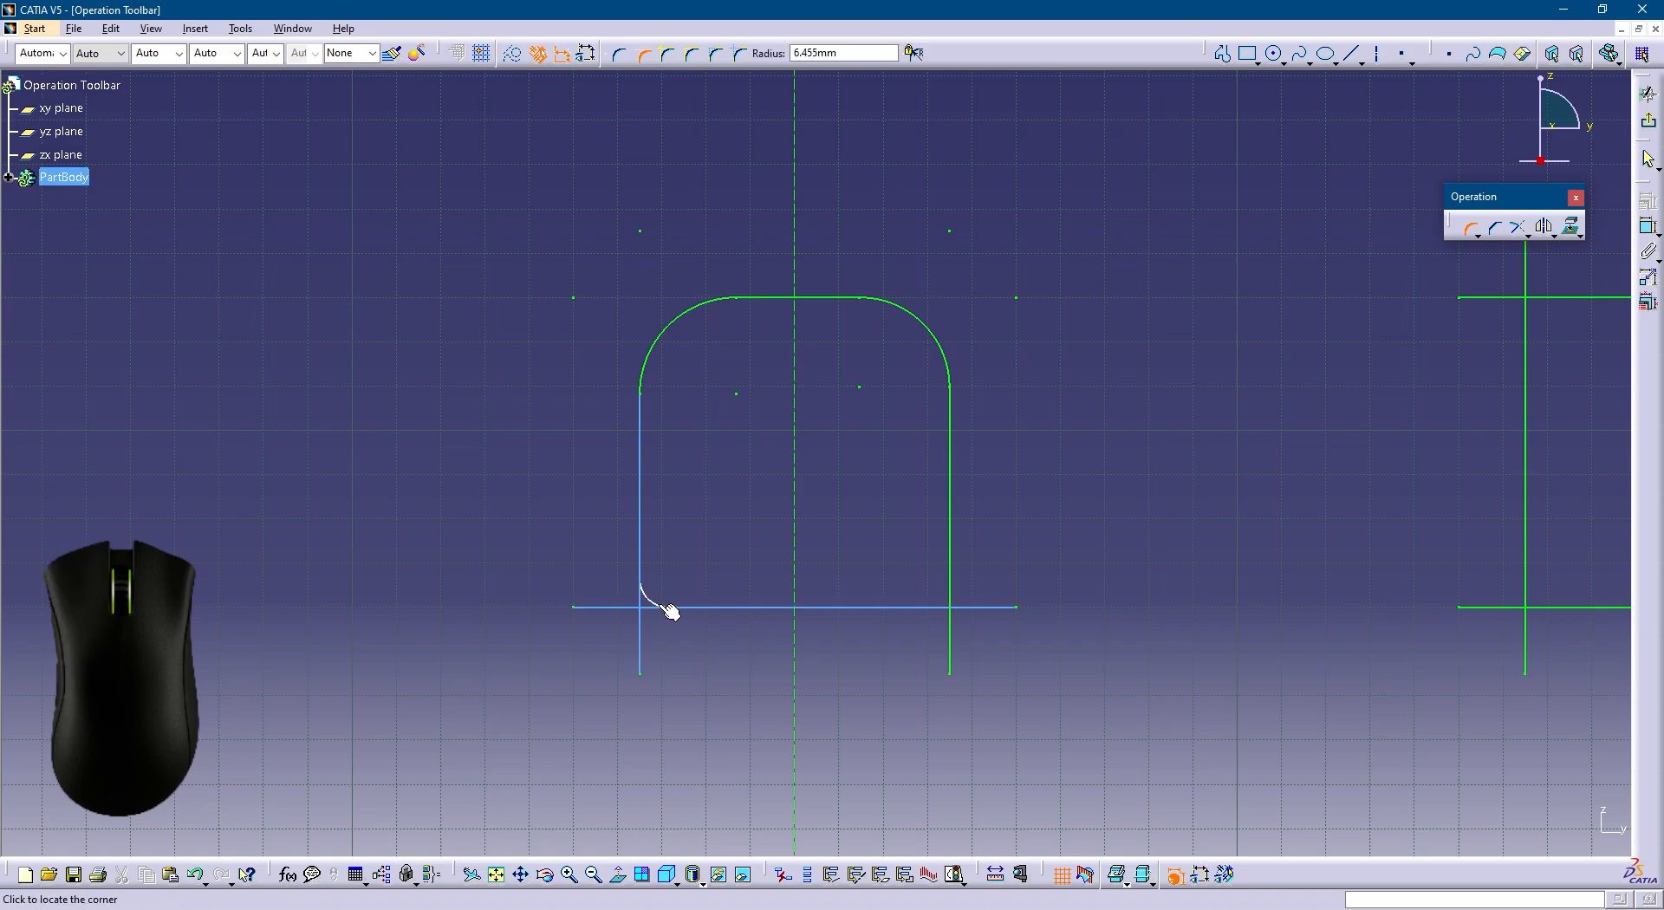
left_click(663, 577)
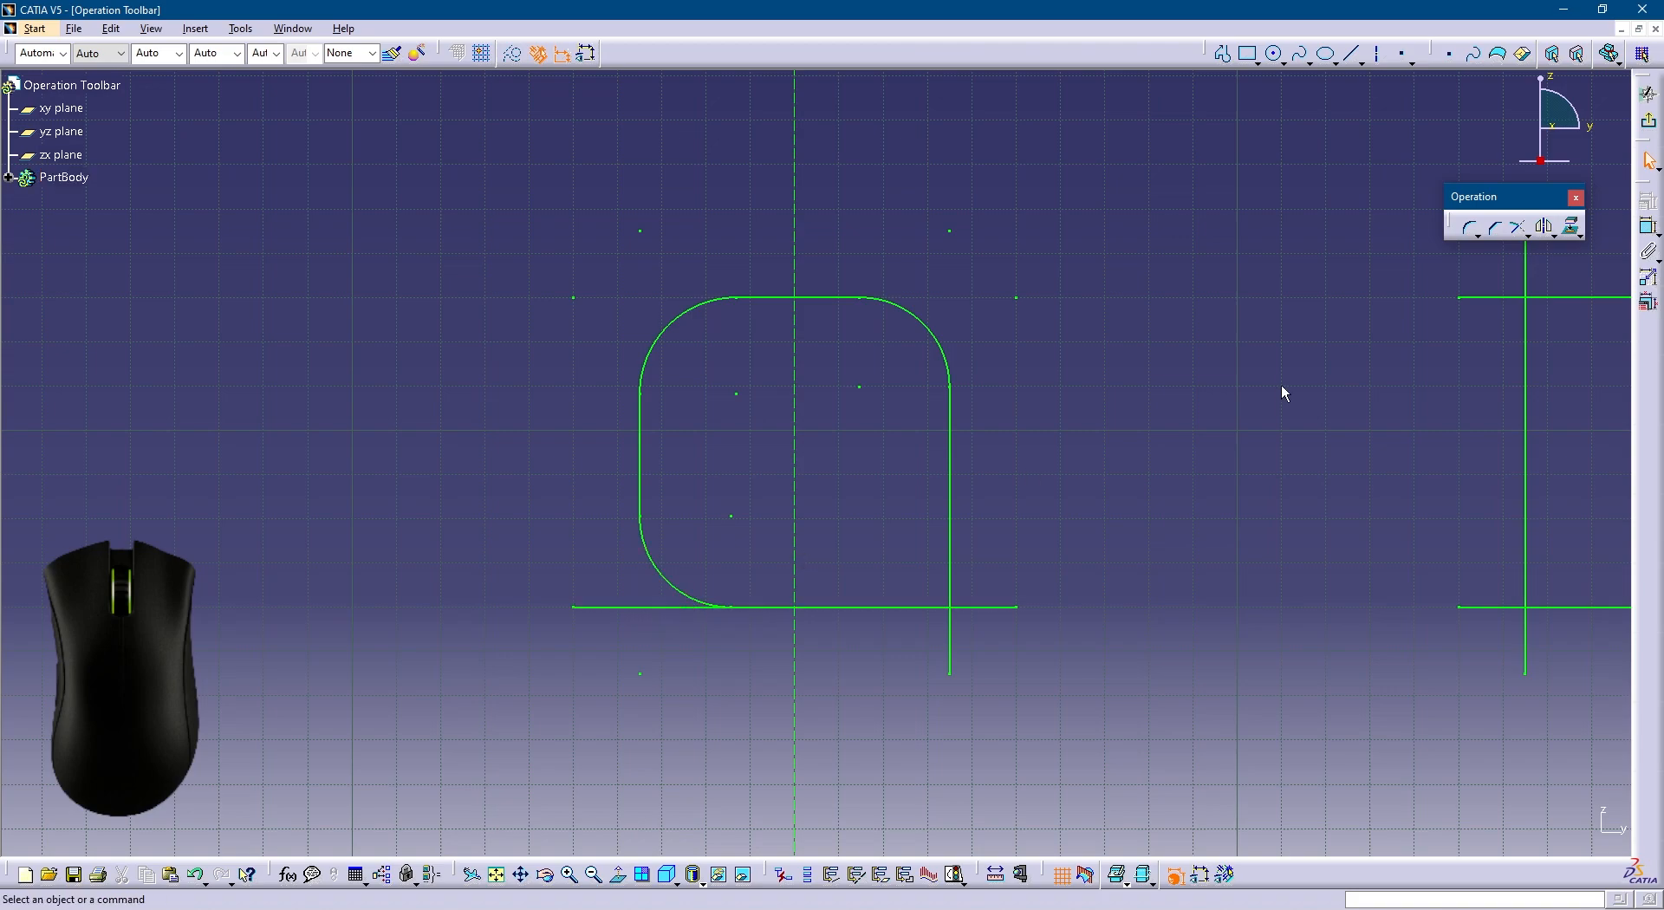
Round the lower-right corner at about 19 mm radius, trimming only the bottom line as first element and converting its length into distance.
left_click(1471, 229)
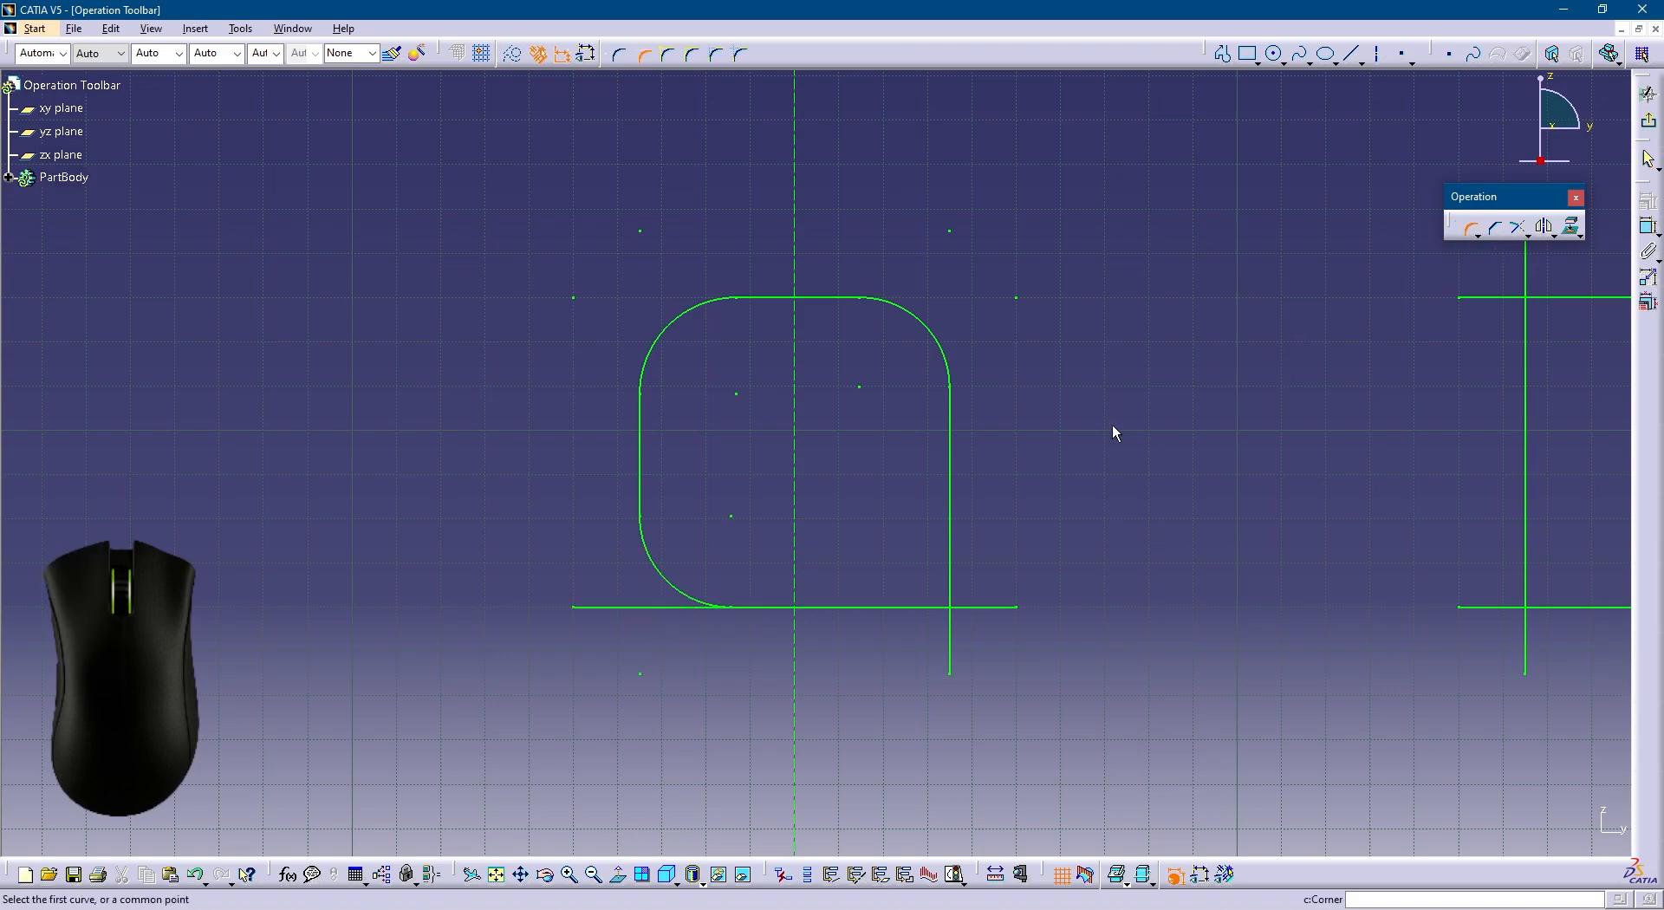
left_click(924, 607)
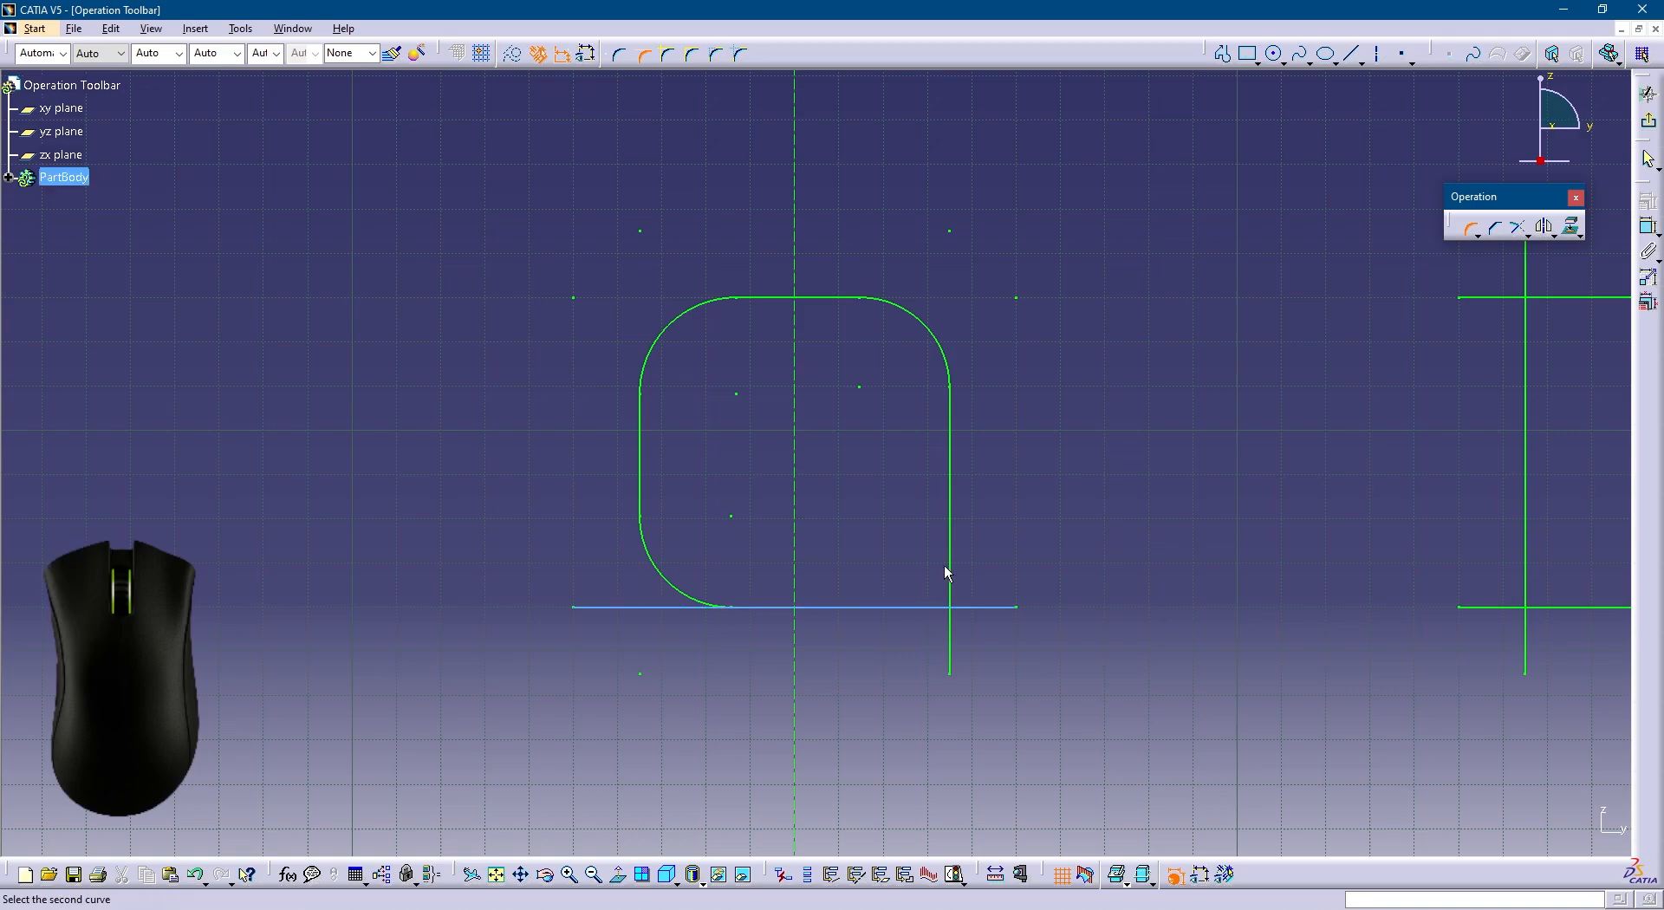
left_click(951, 568)
left_click(983, 589)
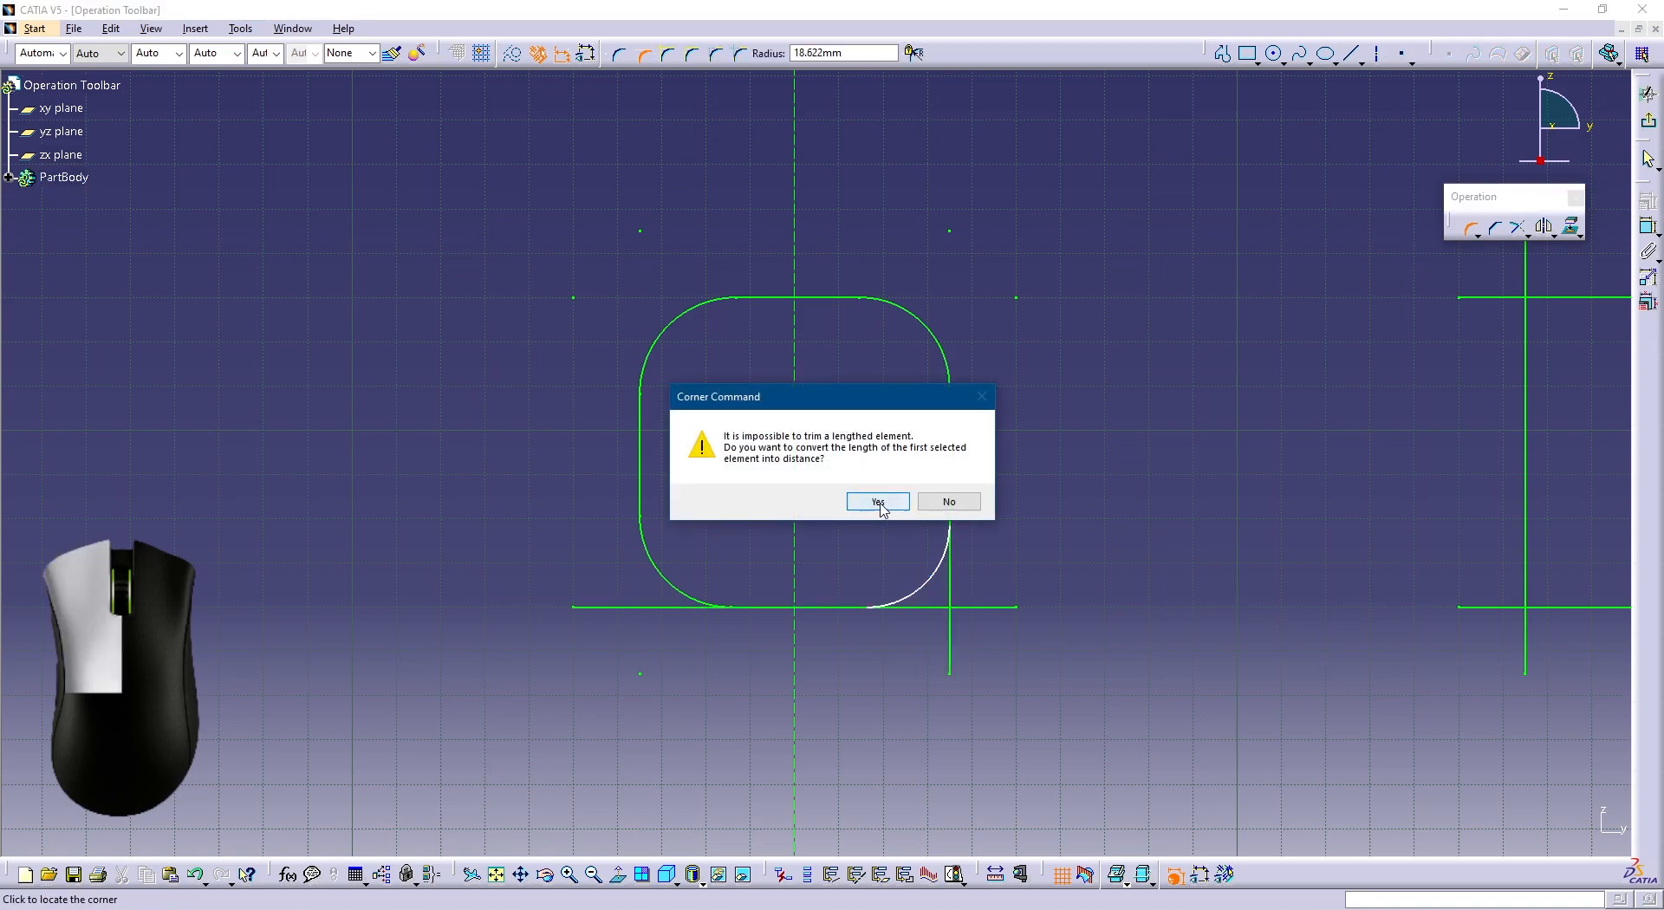
left_click(875, 500)
left_click(951, 599)
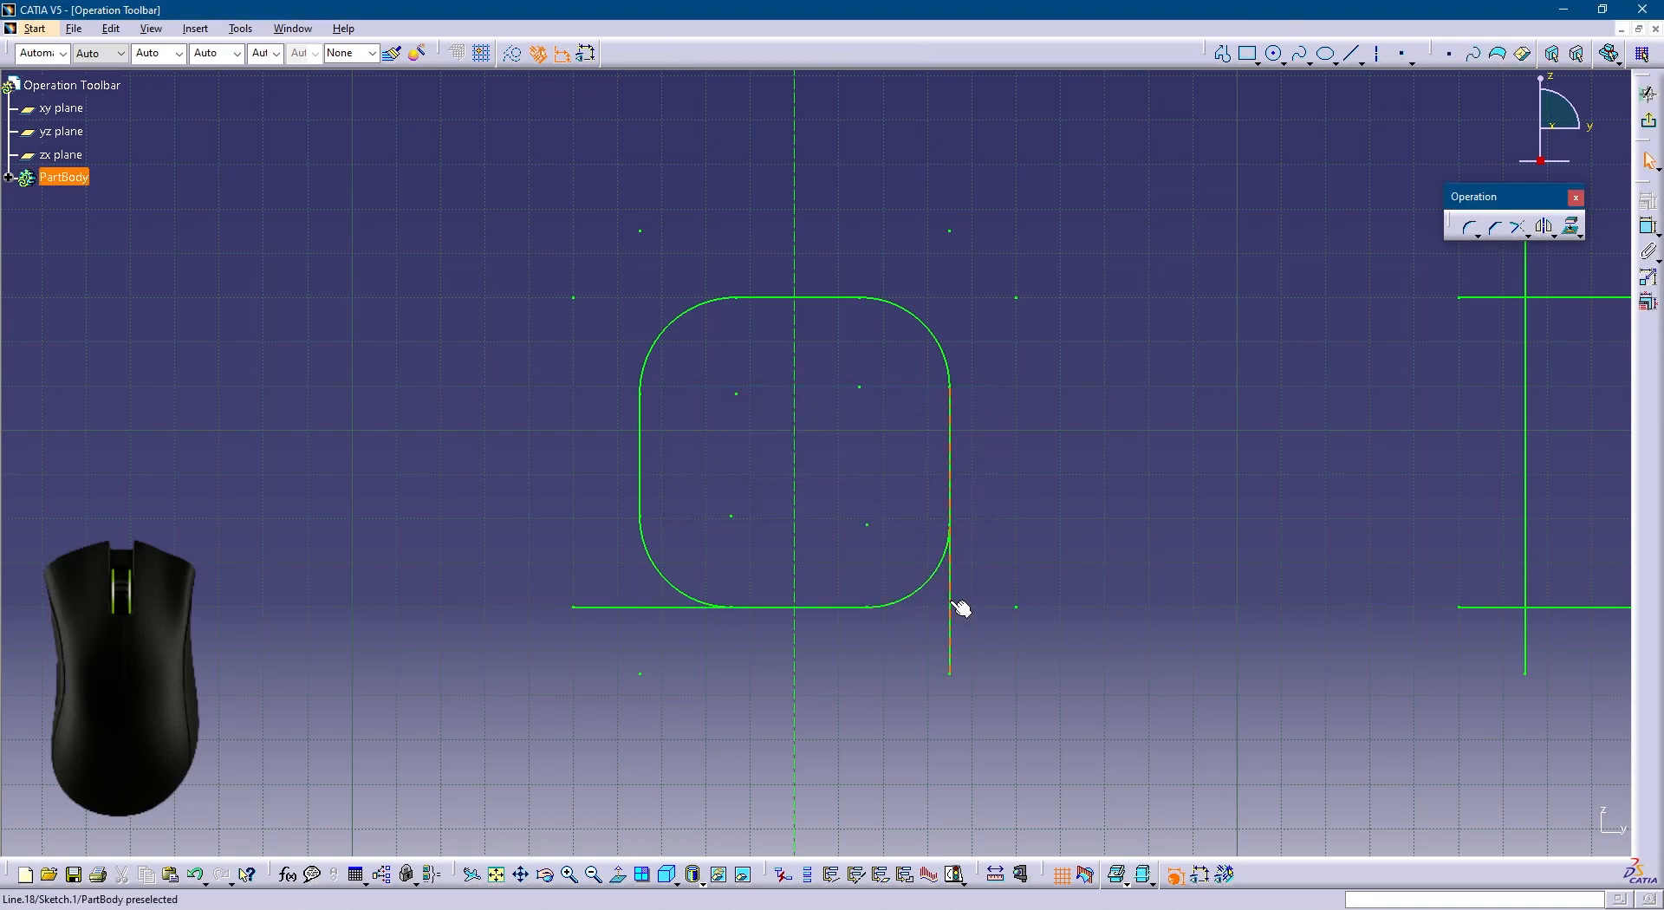
left_click(928, 595)
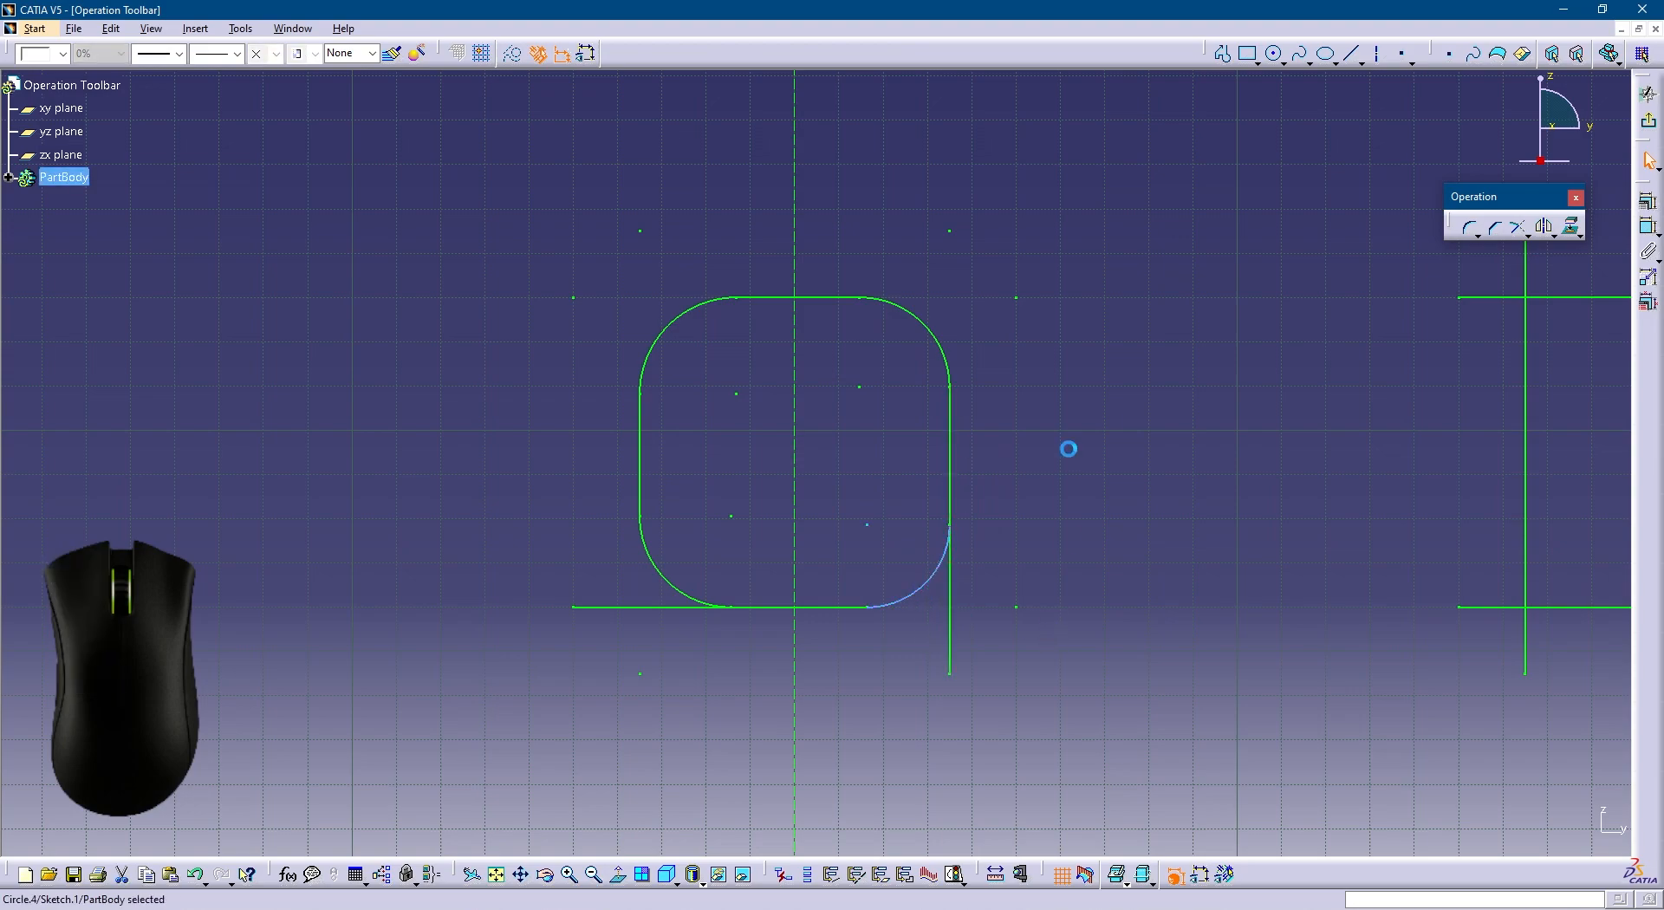
Add a Corner without trimming between the top and left lines of the upper-middle square.
mouse_move(1166, 431)
middle_mouse_down()
mouse_move(650, 461)
mouse_move(376, 437)
middle_mouse_up()
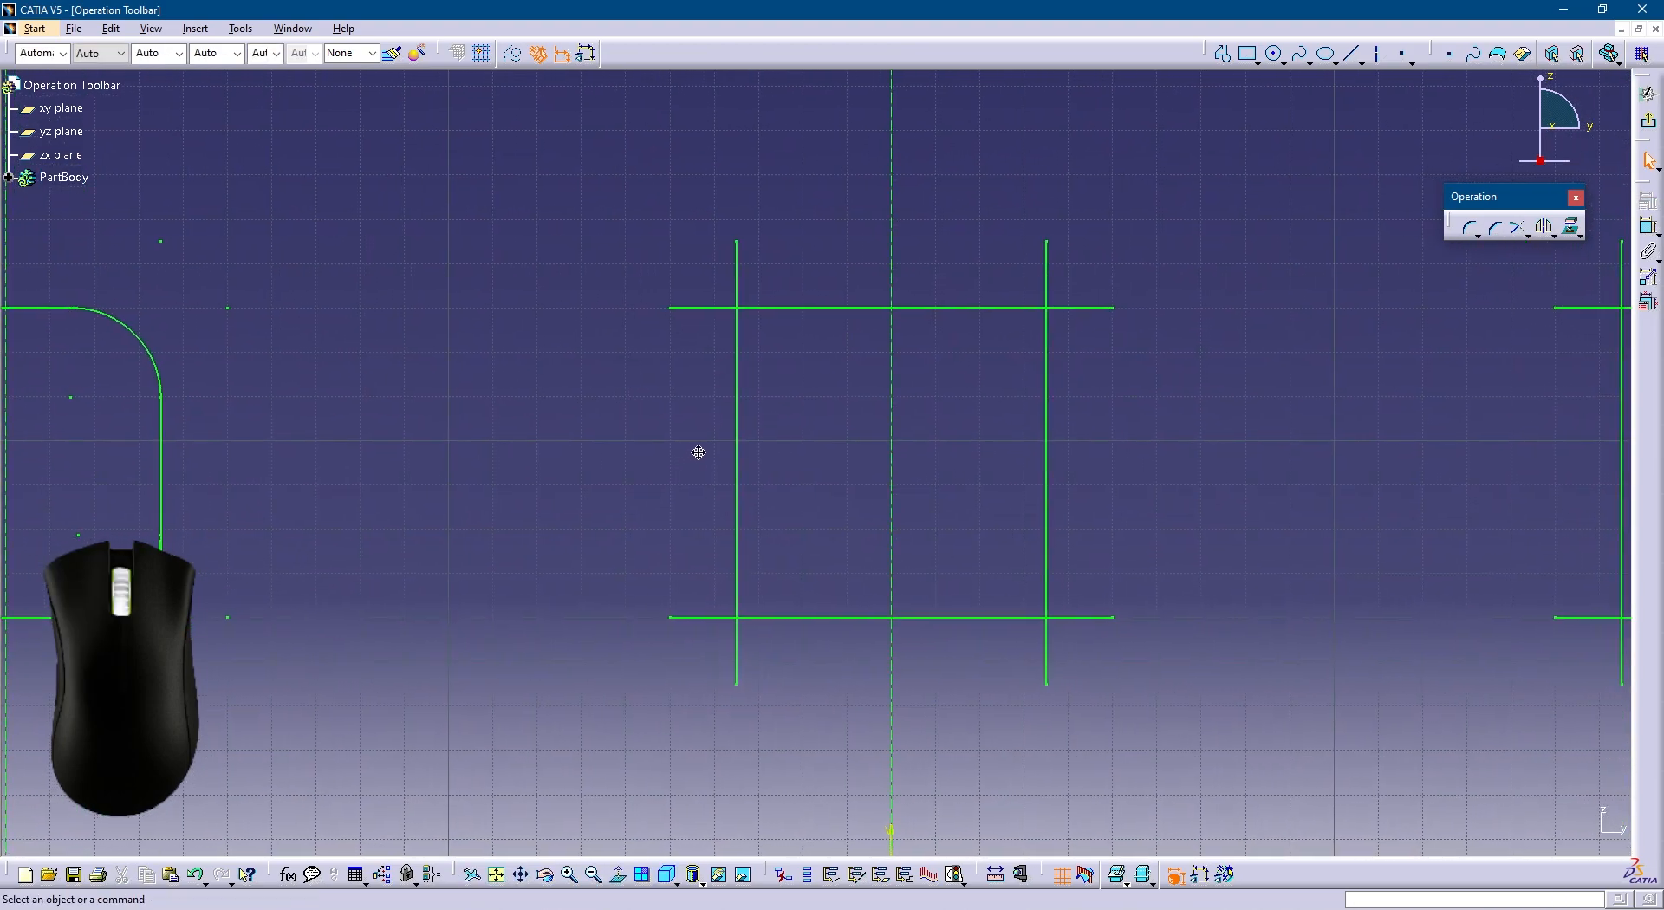
left_click(1471, 229)
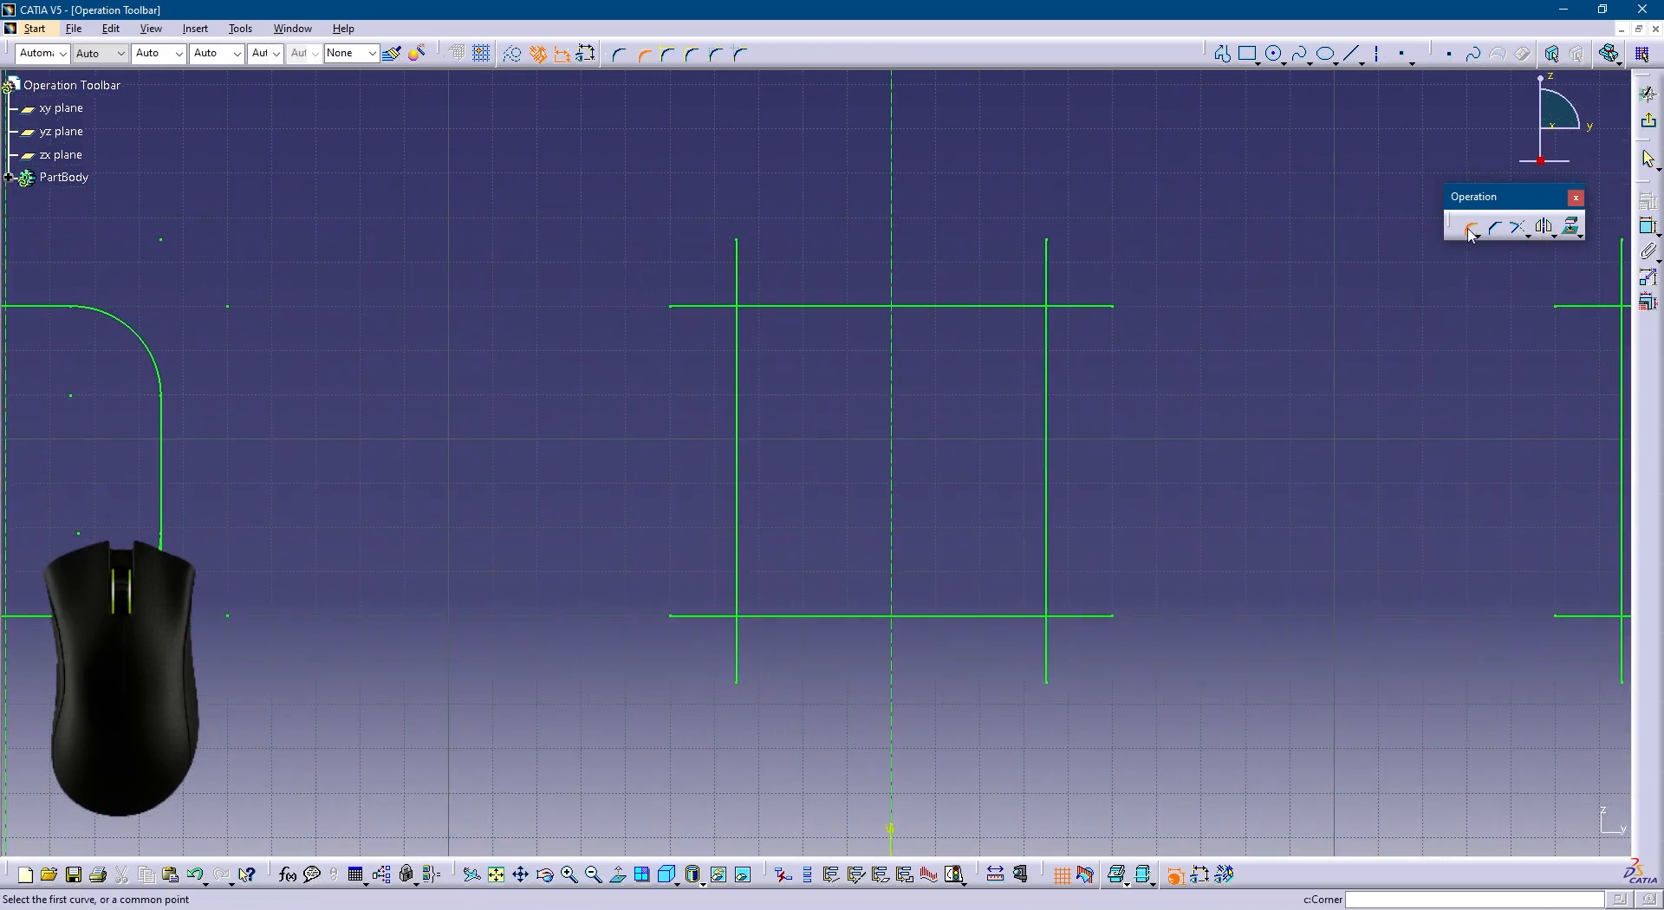
left_click(673, 61)
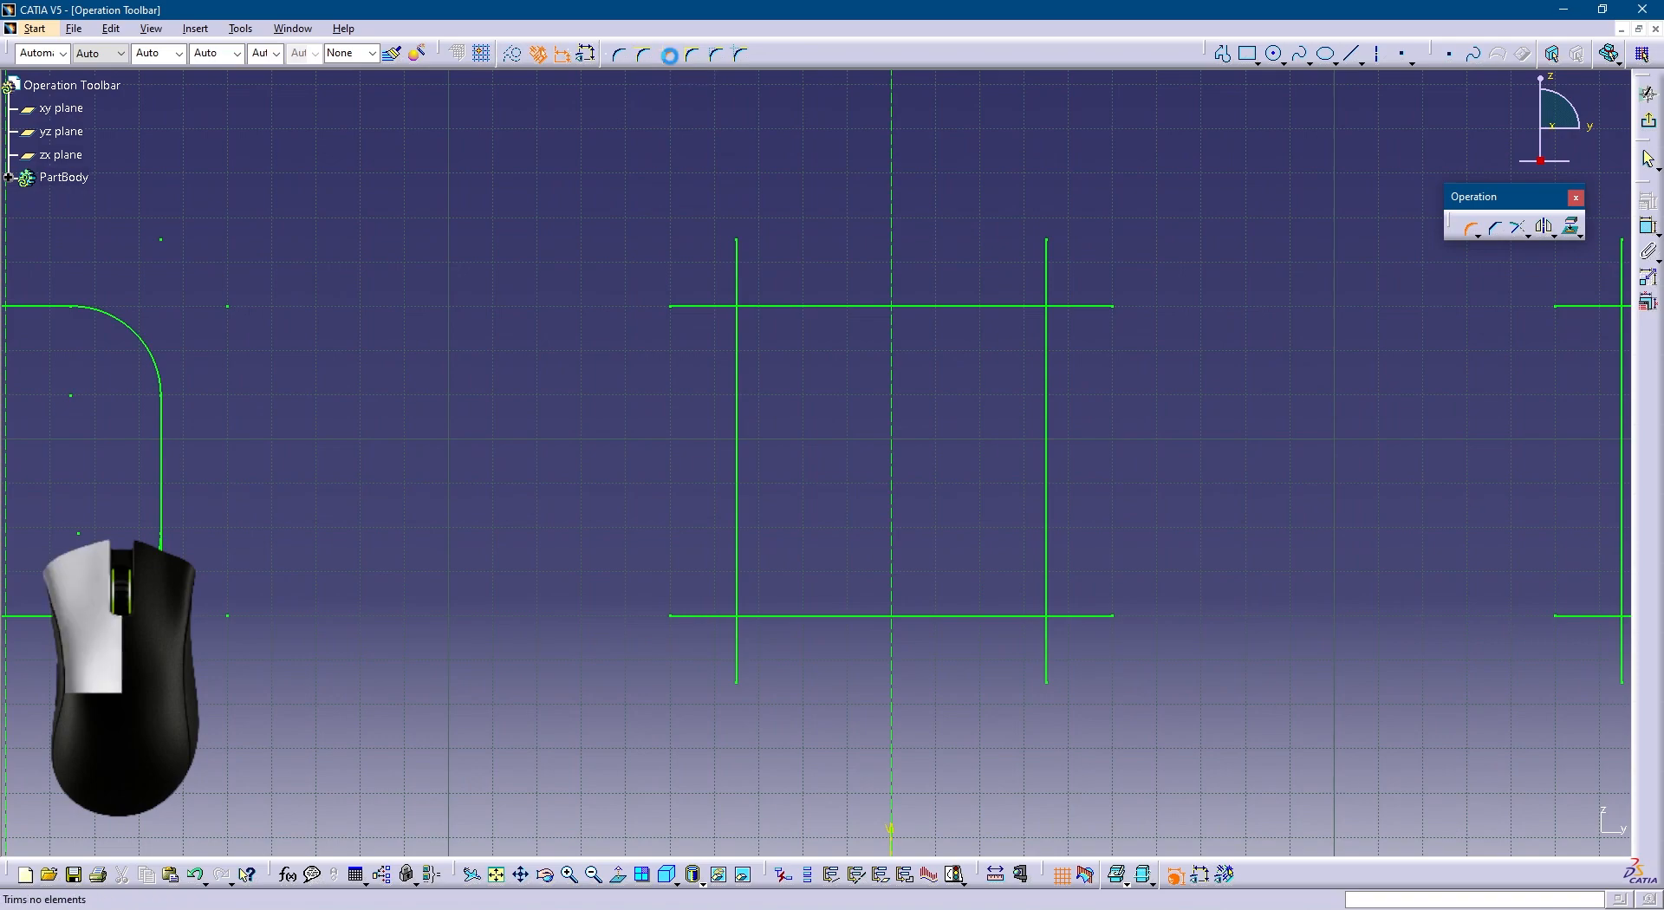
left_click(757, 308)
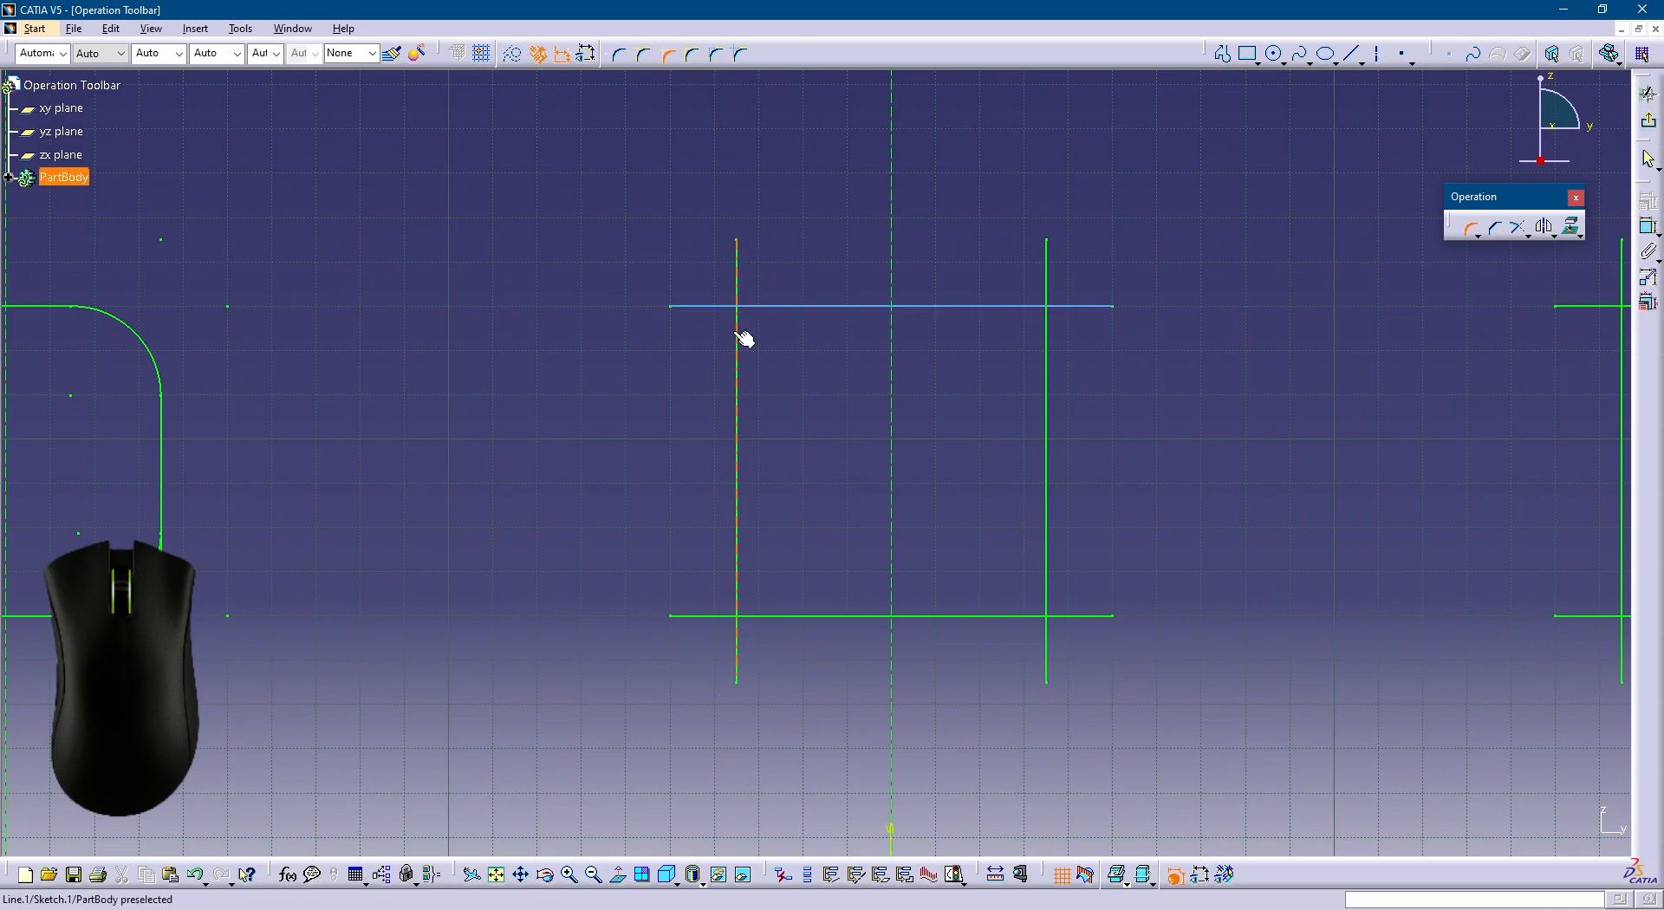
left_click(736, 334)
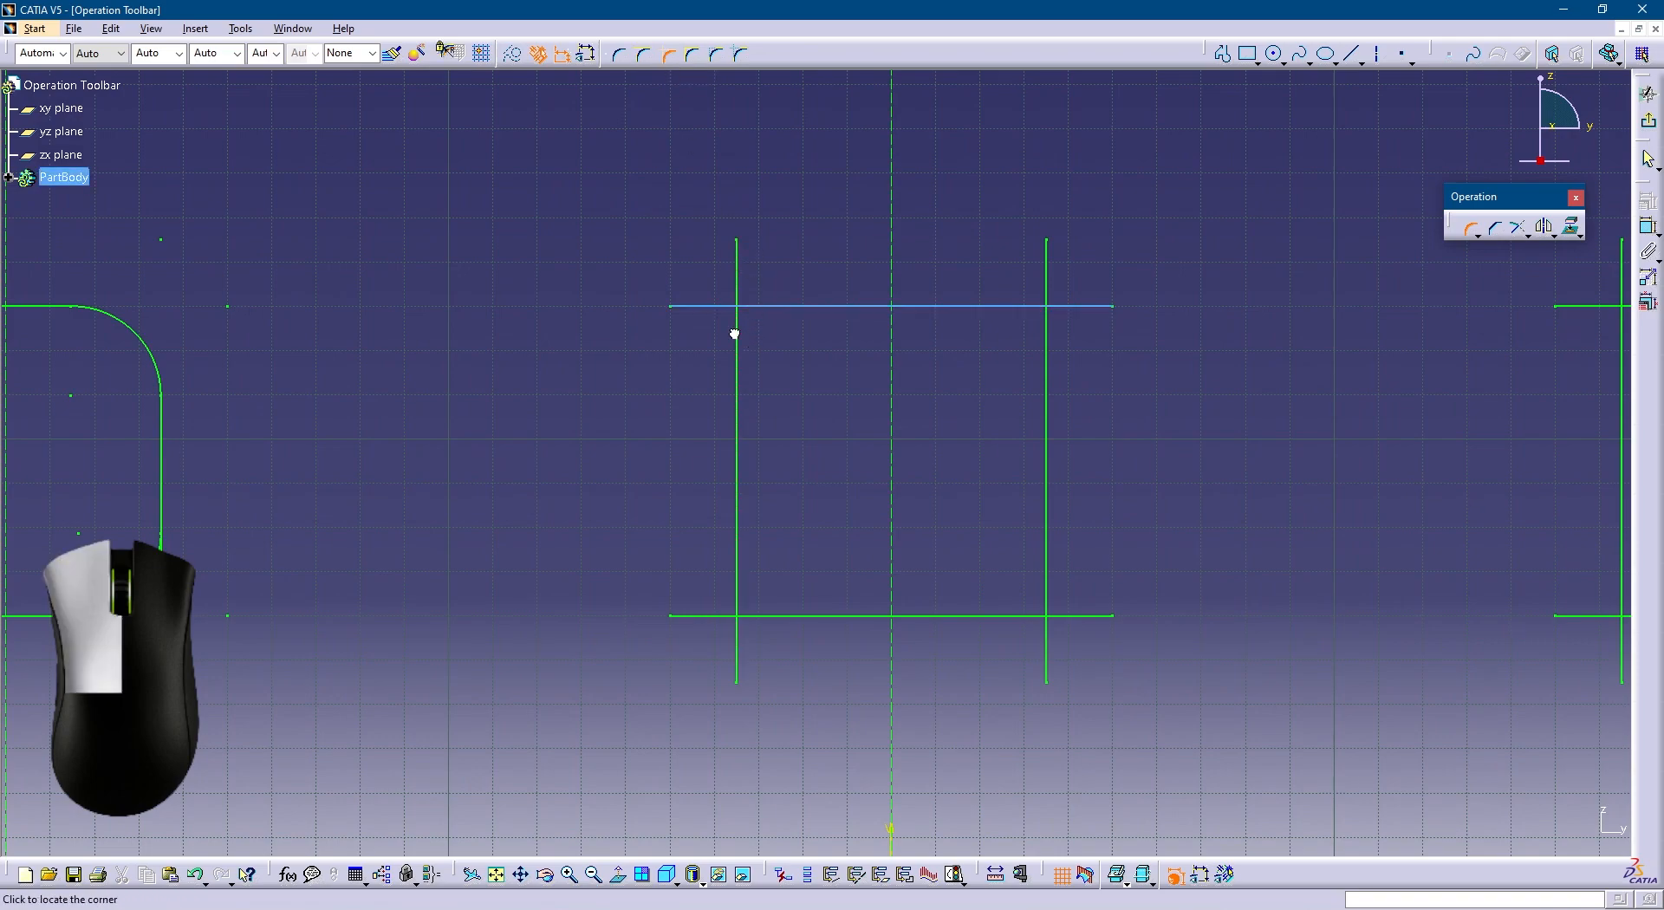
left_click(784, 330)
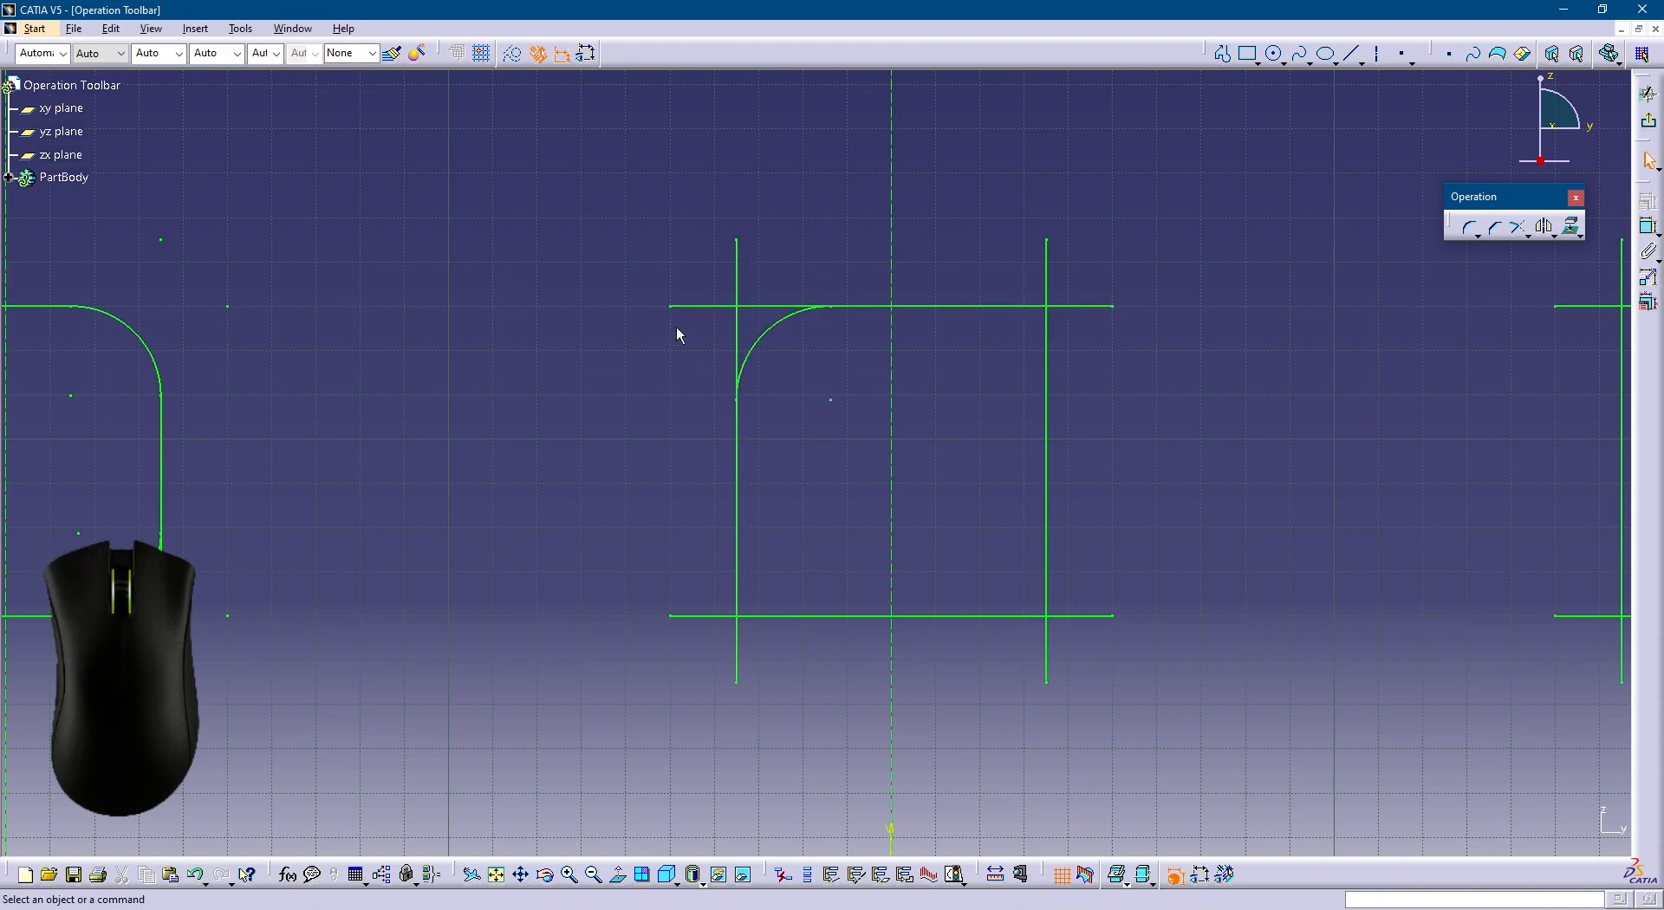
Add an untrimmed Corner of about 18 mm radius between the top and right lines of the upper-middle square.
left_click(1468, 233)
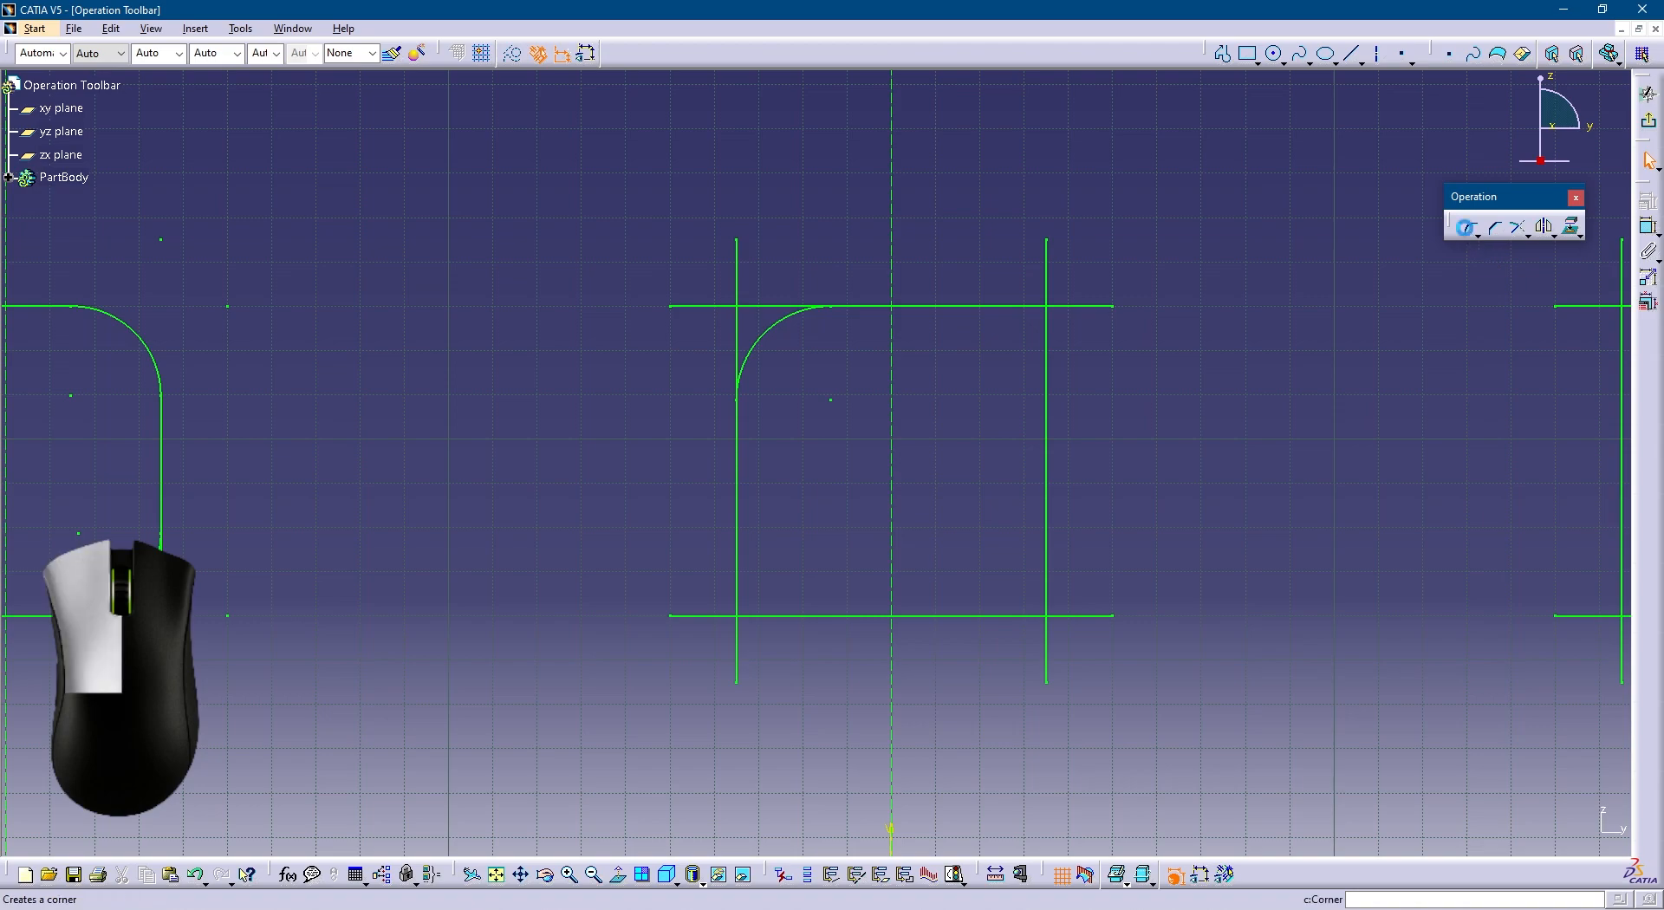
left_click(1001, 306)
left_click(1048, 355)
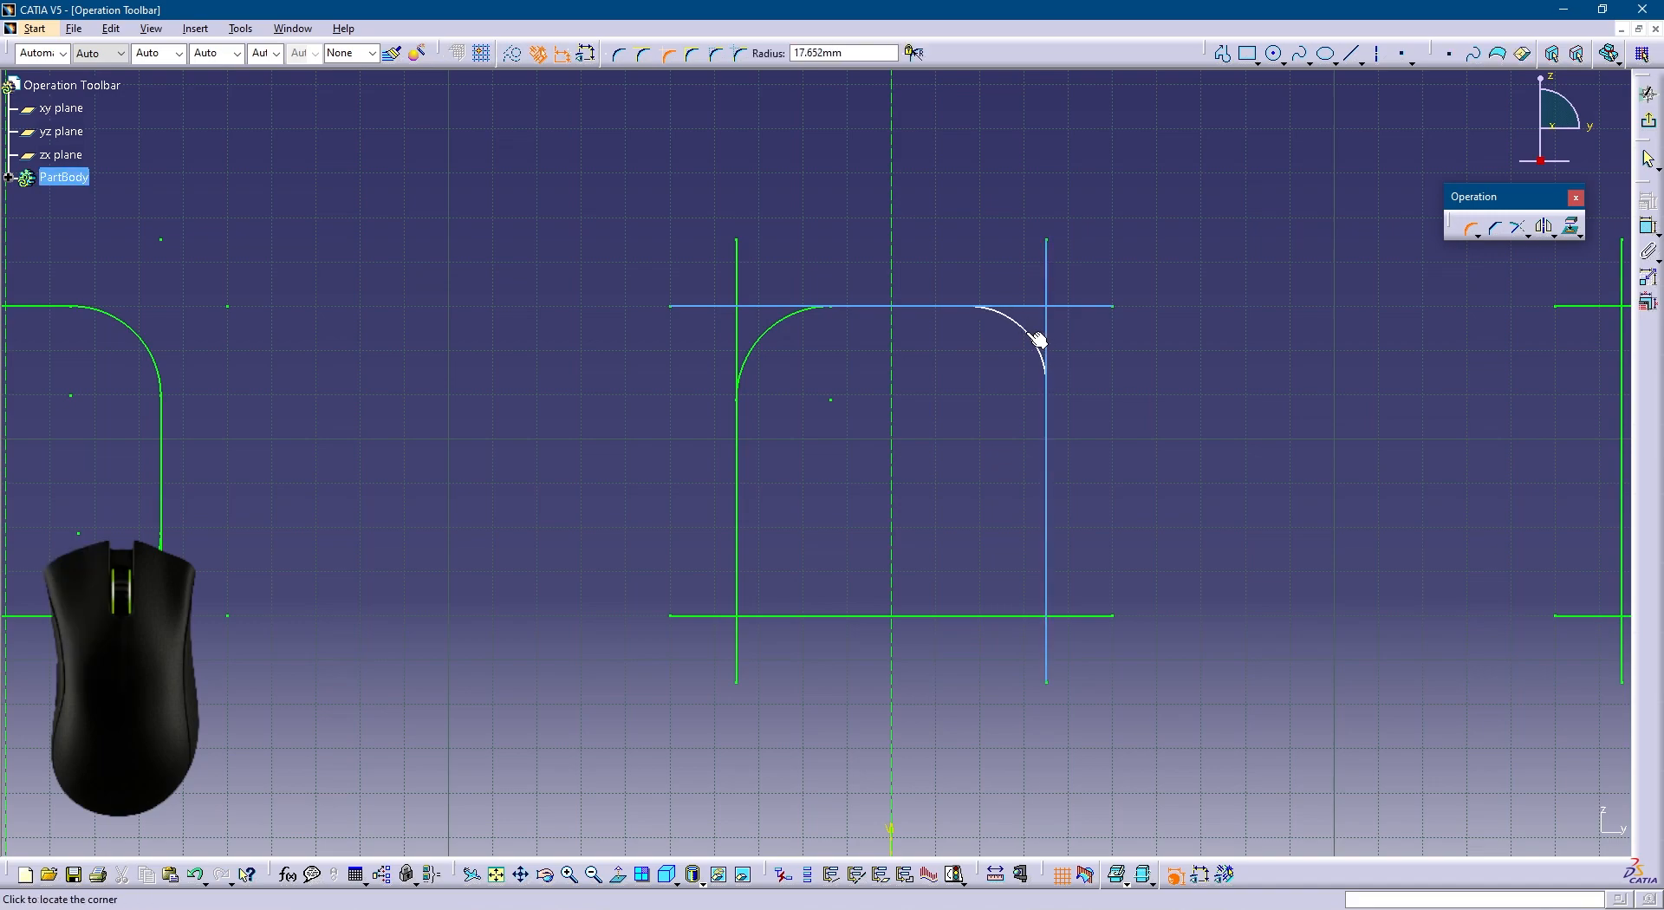
left_click(1040, 337)
left_click(1261, 319)
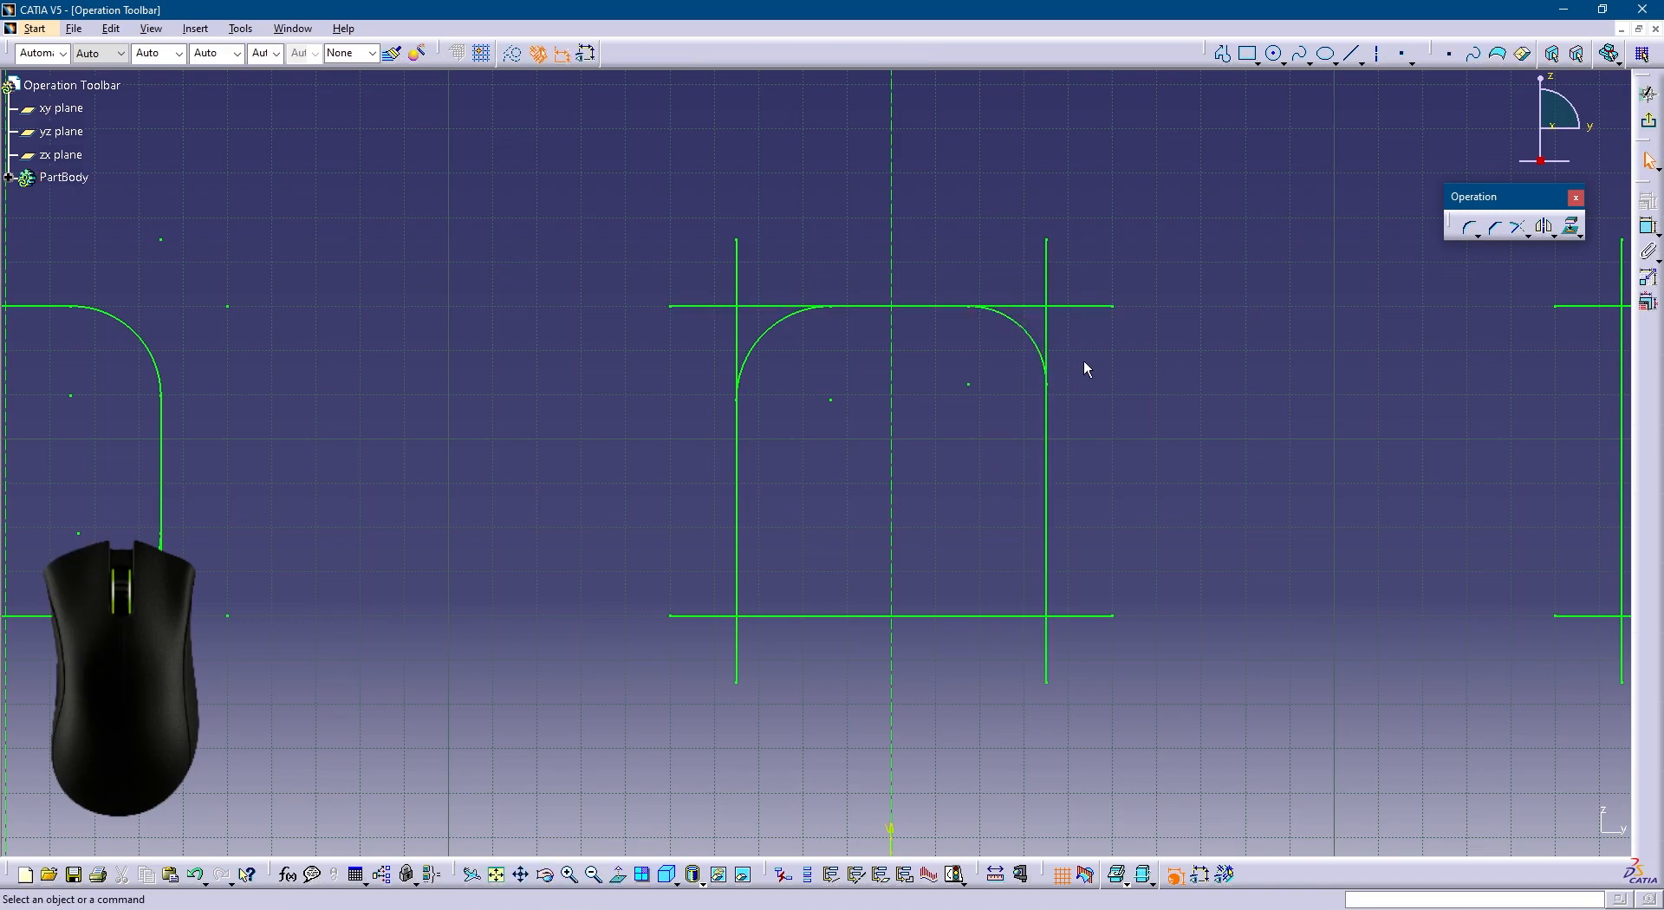
Round the upper-middle square's lower-left corner at about 21 mm radius, trimming all elements with standard lines and accepting the length conversion.
left_click(1468, 228)
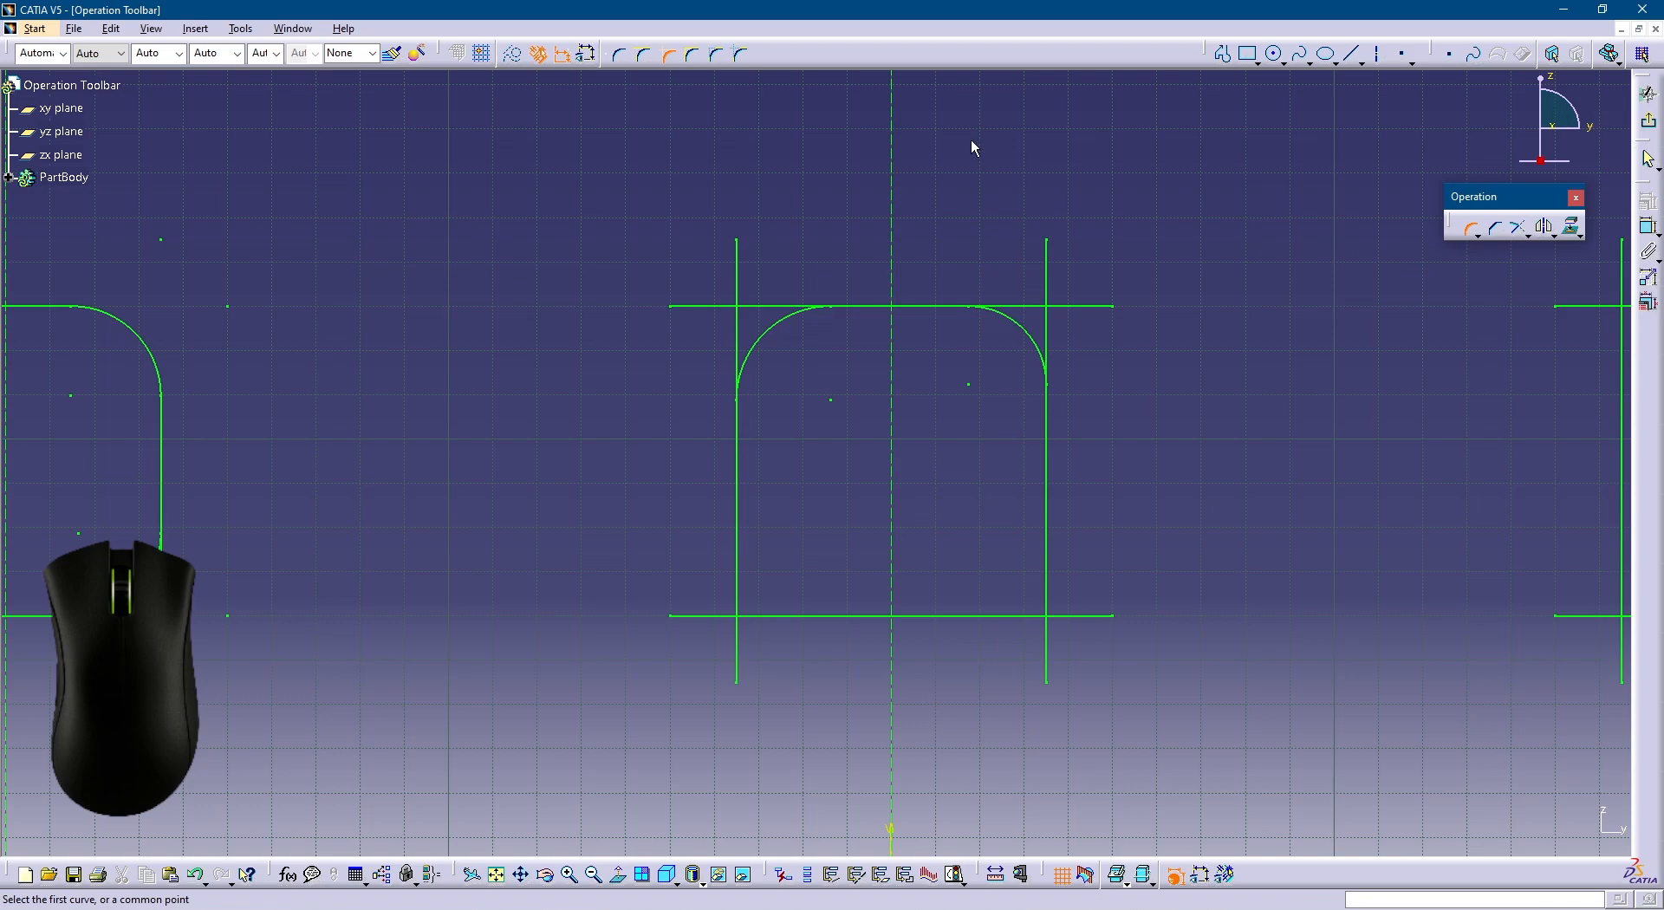
left_click(695, 61)
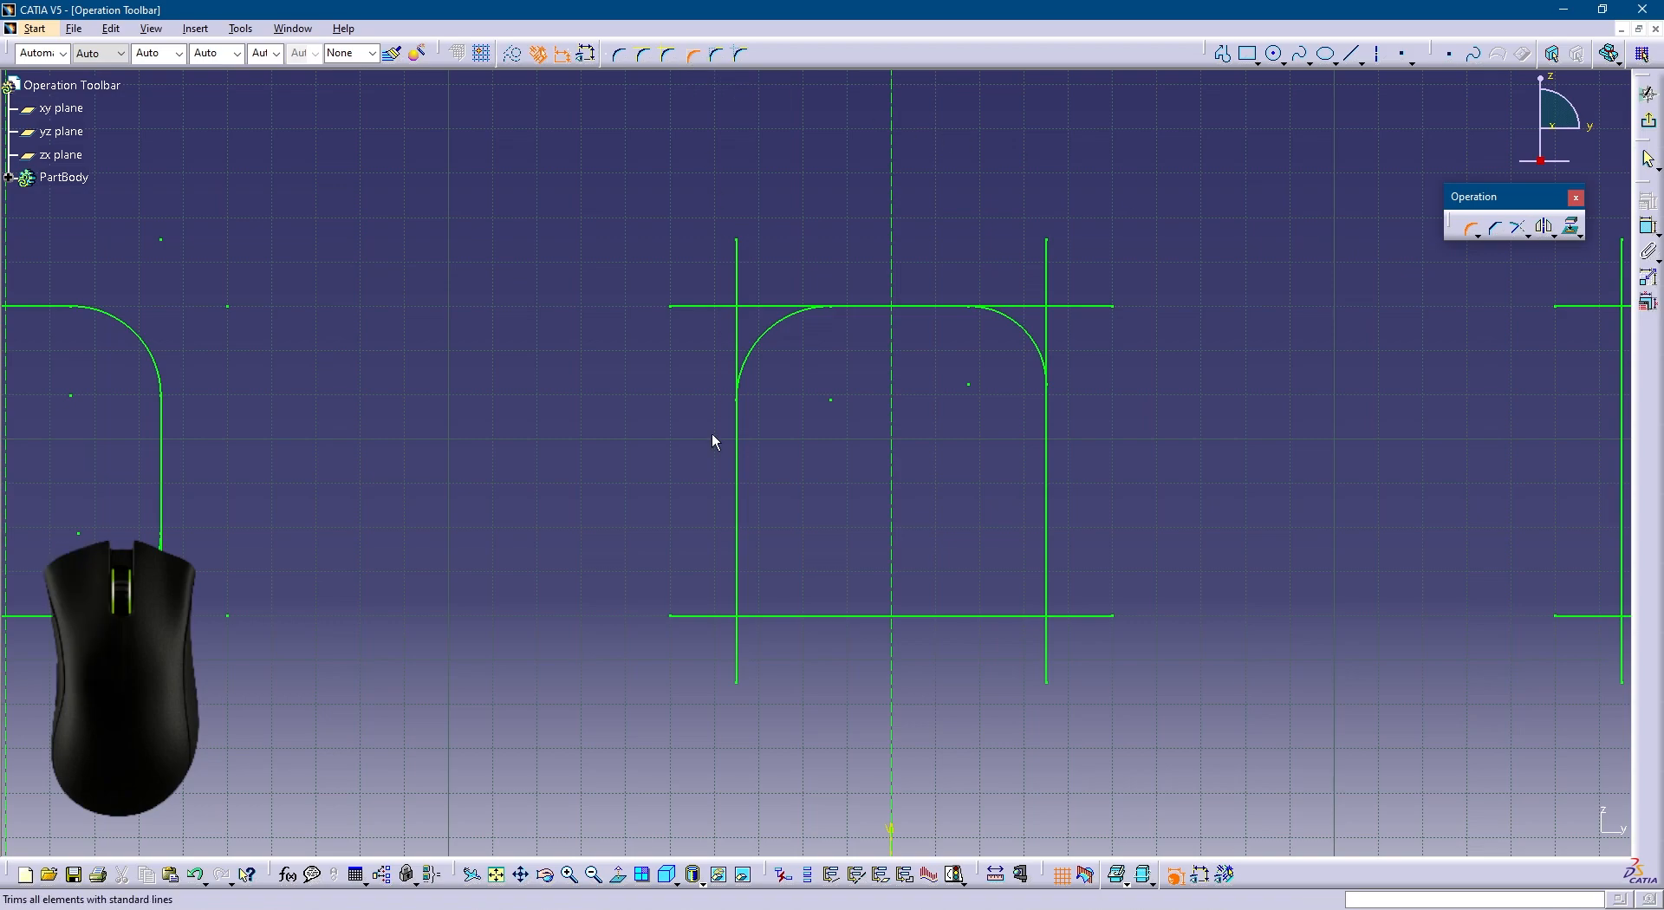
left_click(743, 576)
left_click(777, 617)
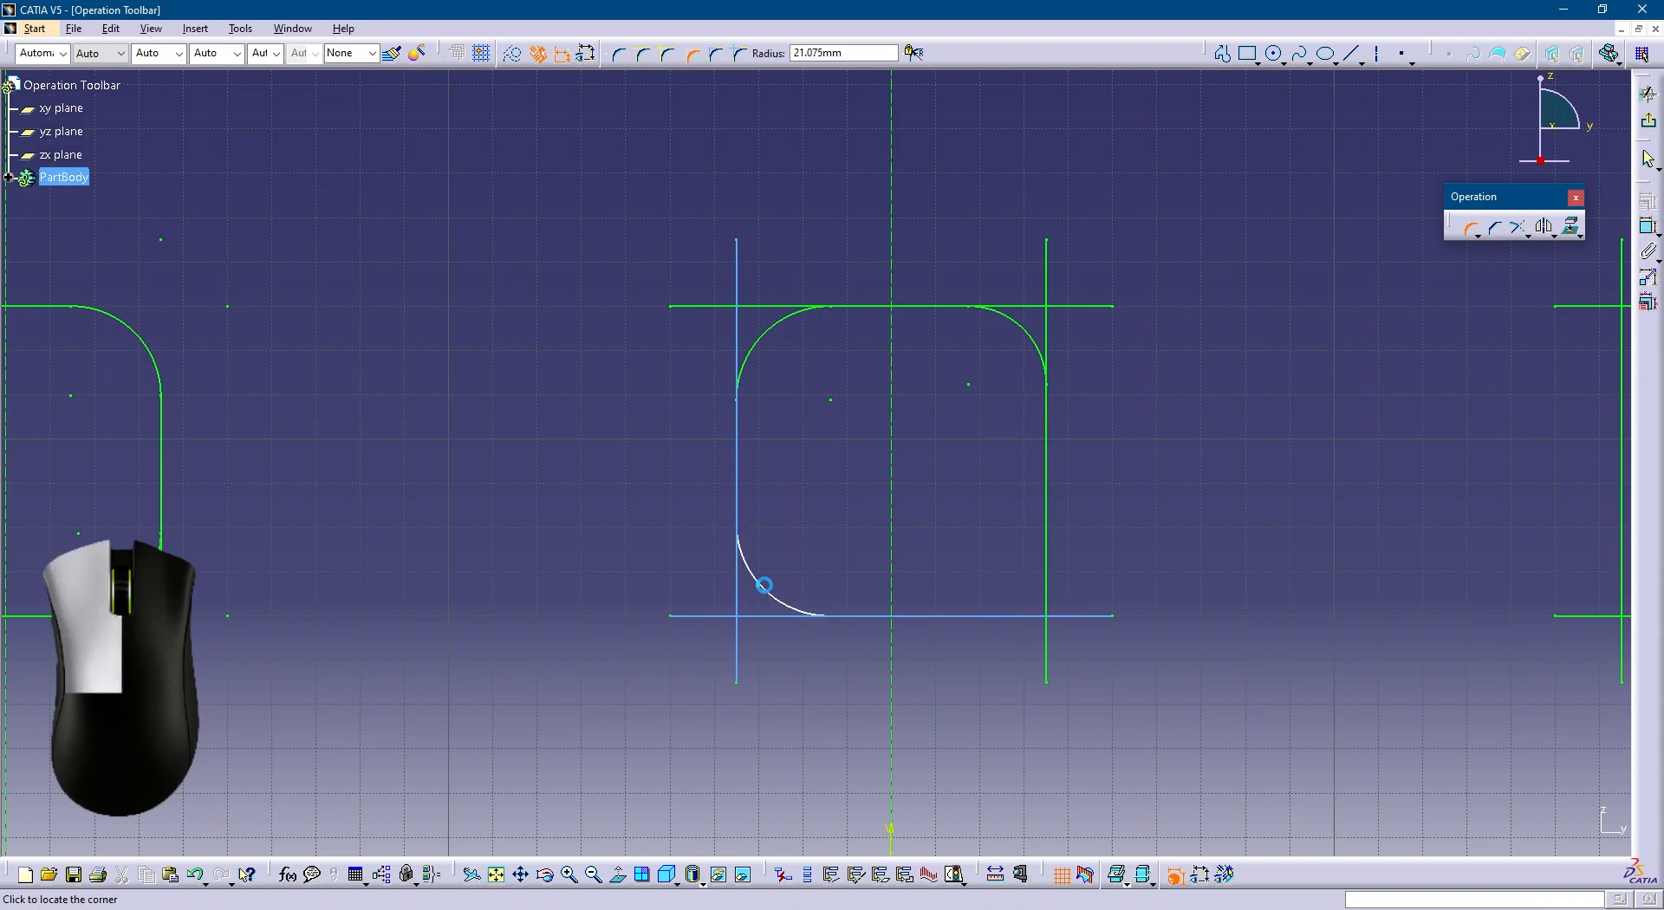
left_click(763, 585)
left_click(868, 502)
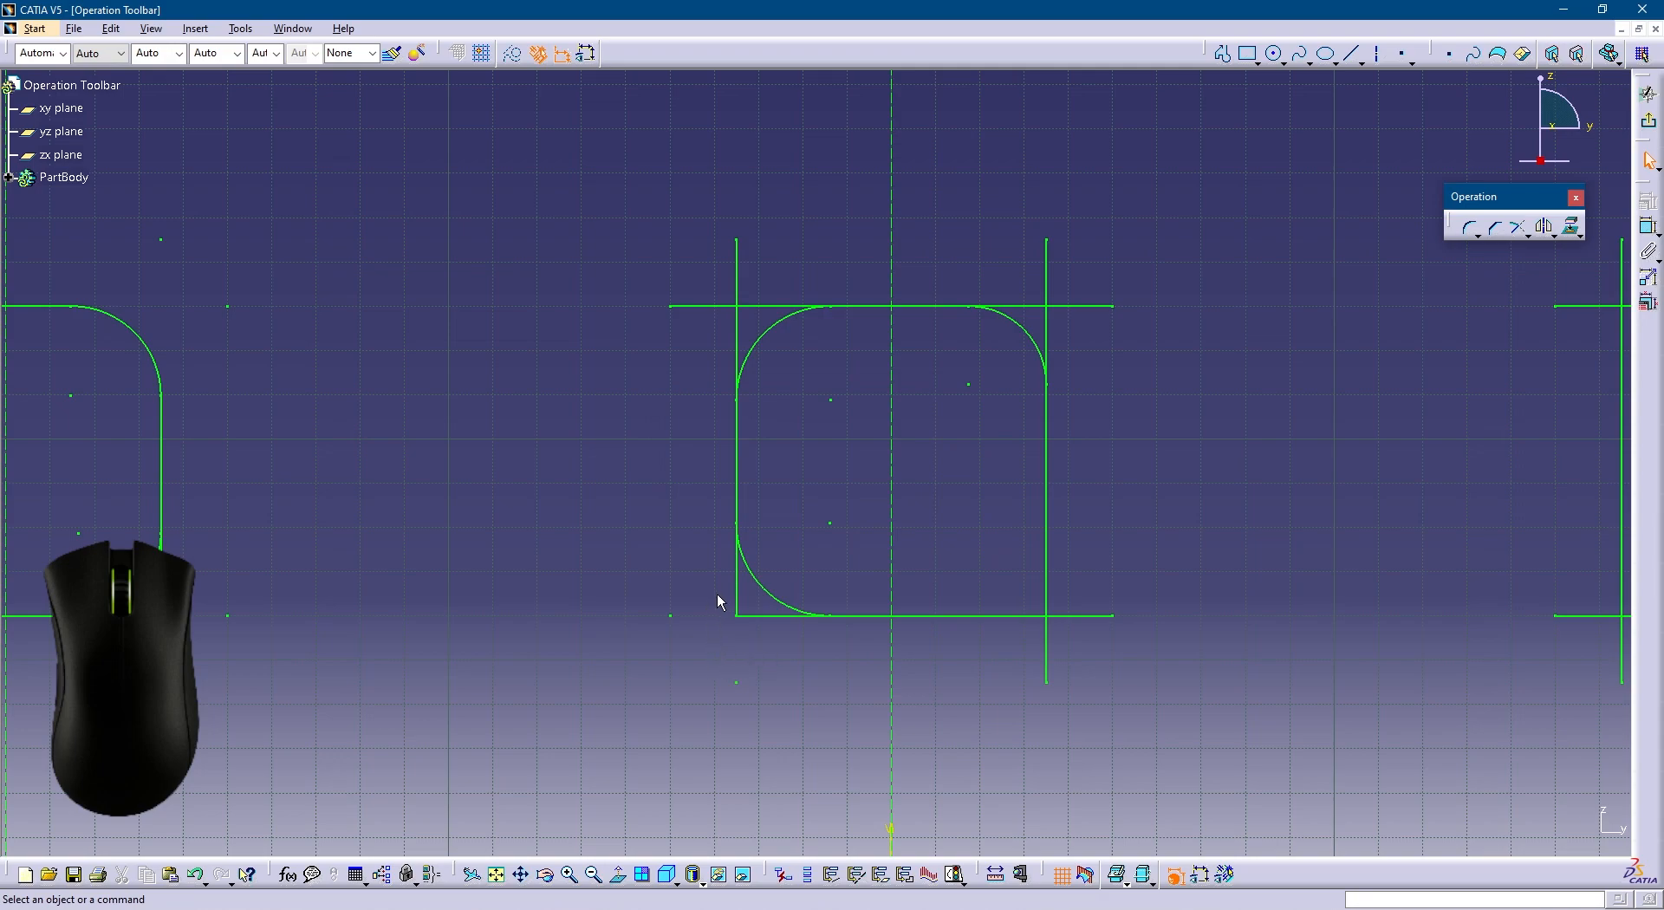
Round the upper-middle square's lower-right corner at about 25 mm radius, trimming with standard lines and converting the second line's length into distance.
left_click(1471, 228)
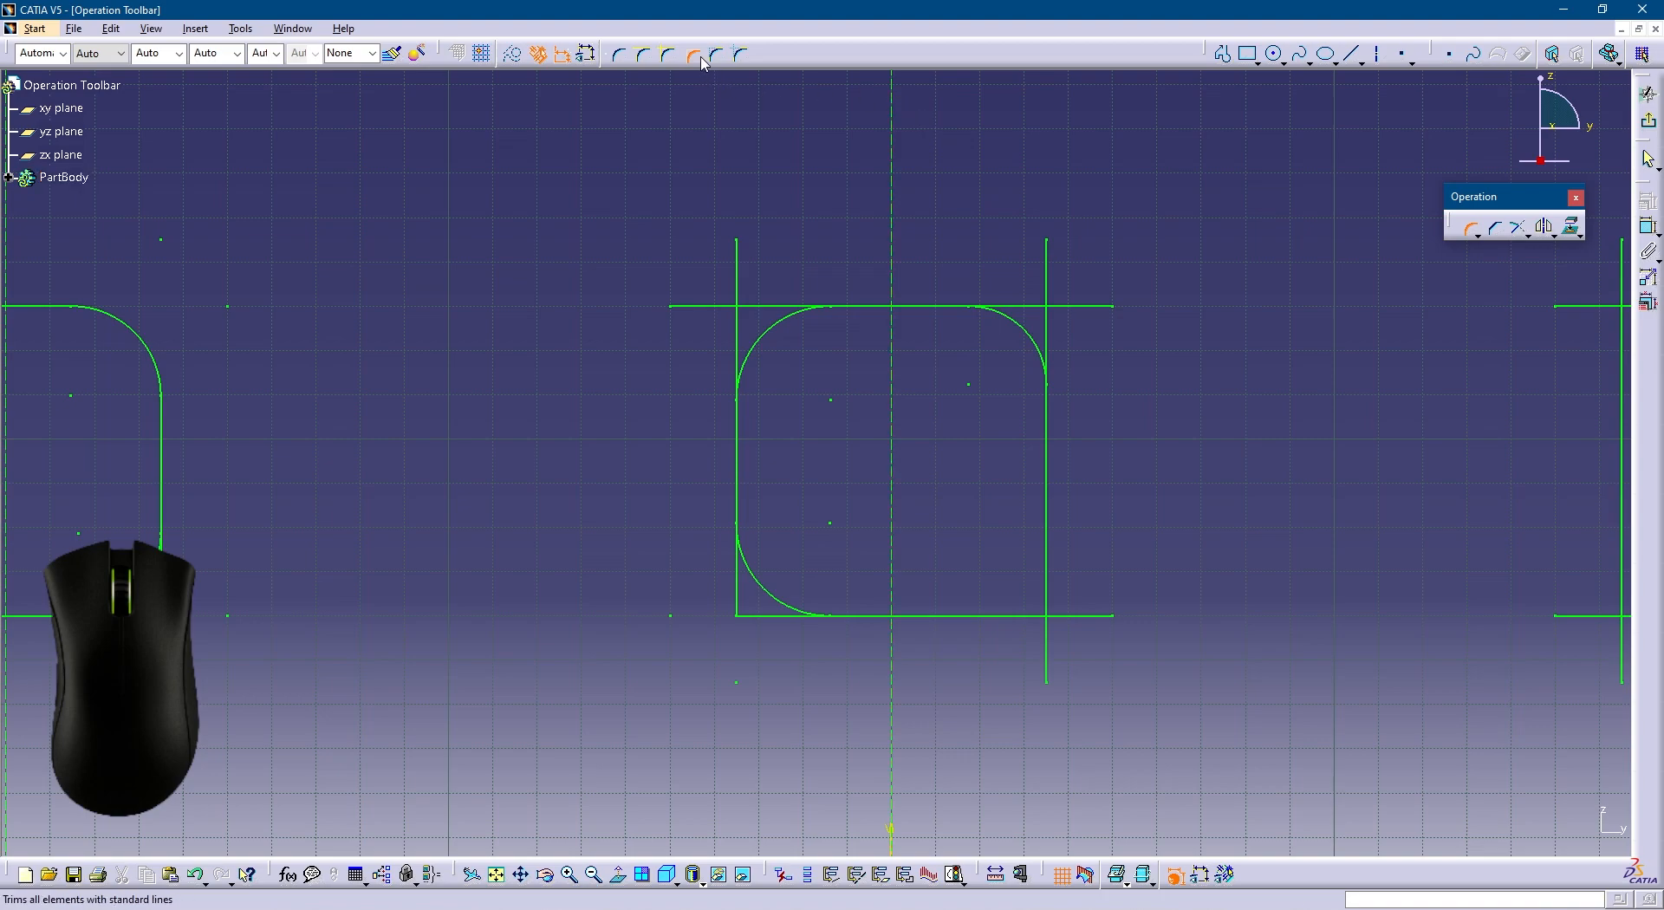
left_click(1005, 616)
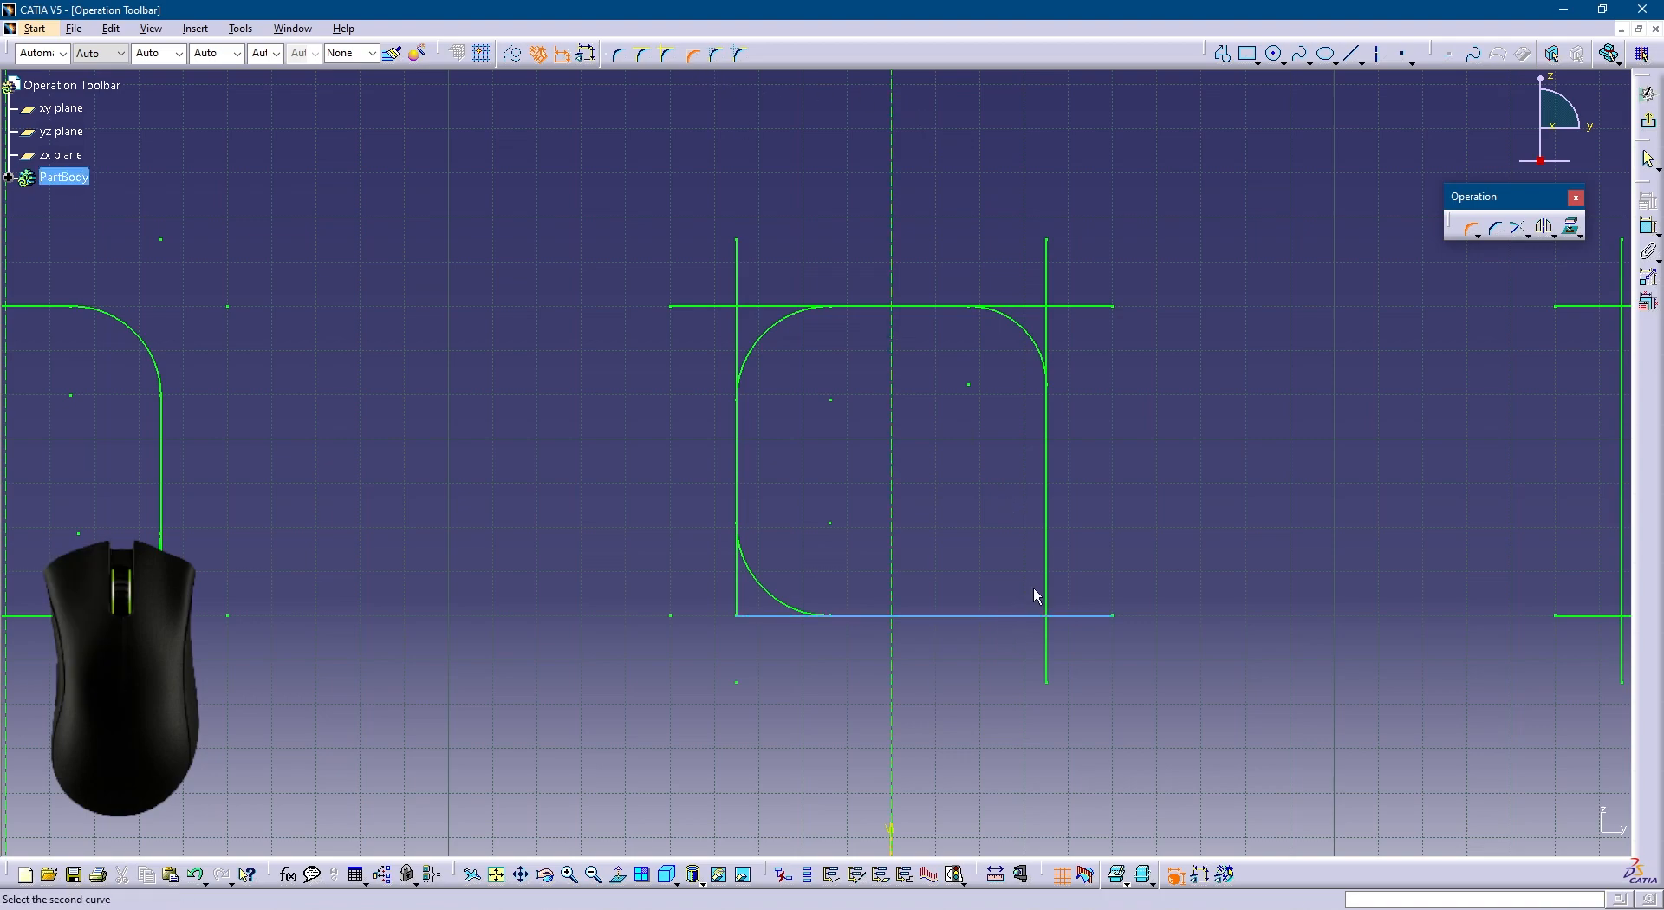
left_click(1047, 576)
left_click(1025, 595)
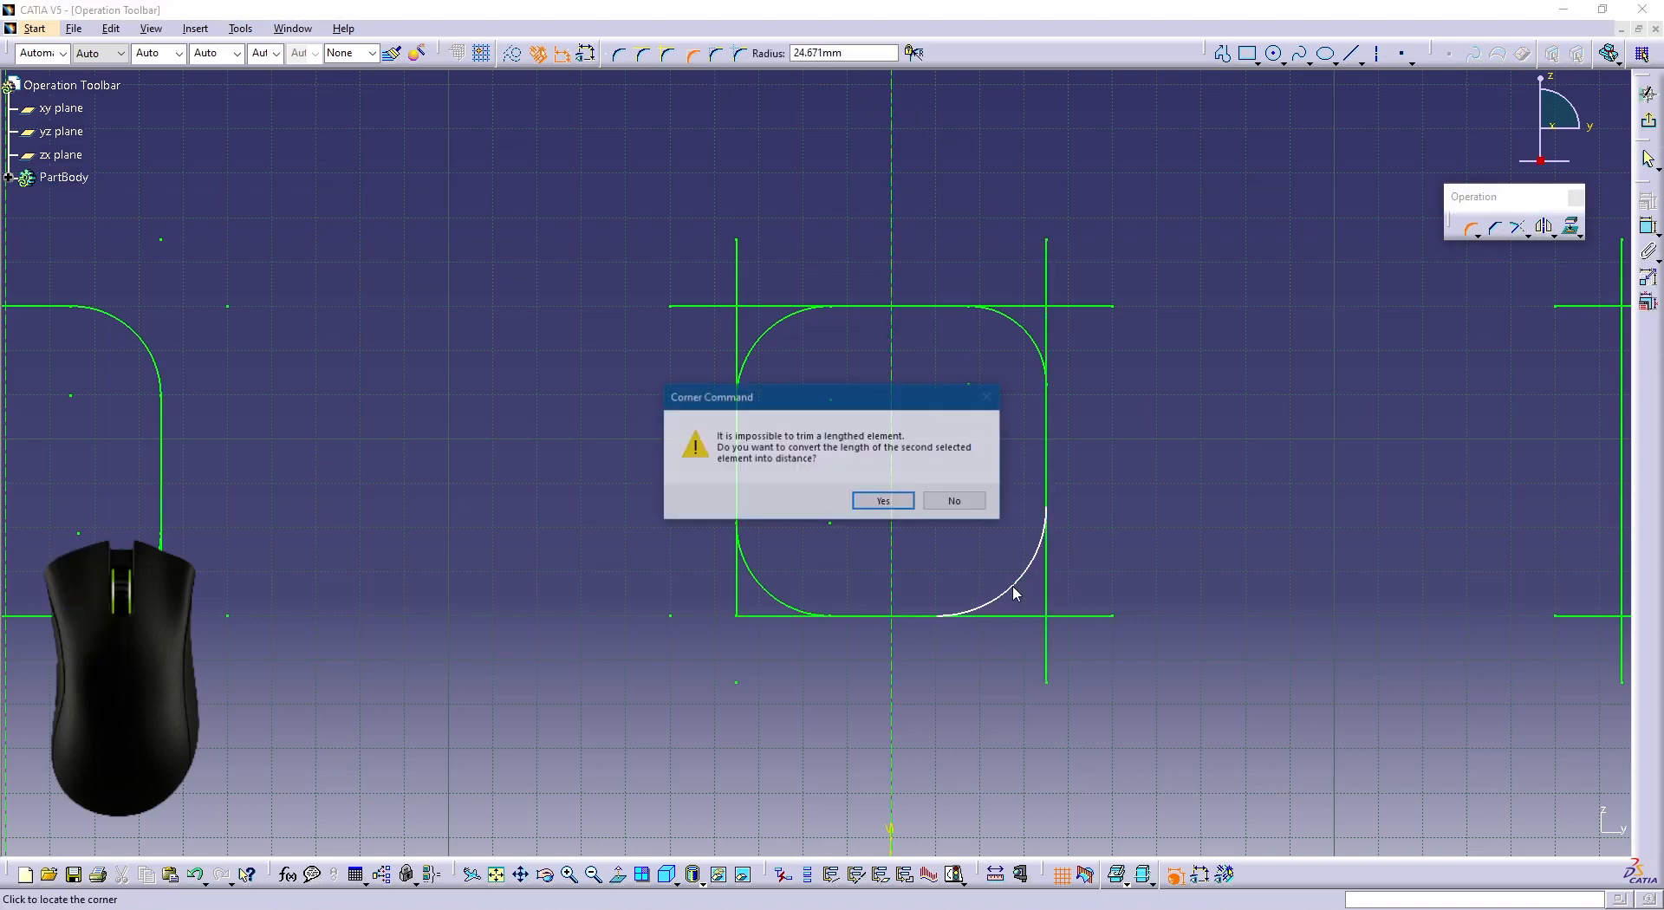
left_click(898, 505)
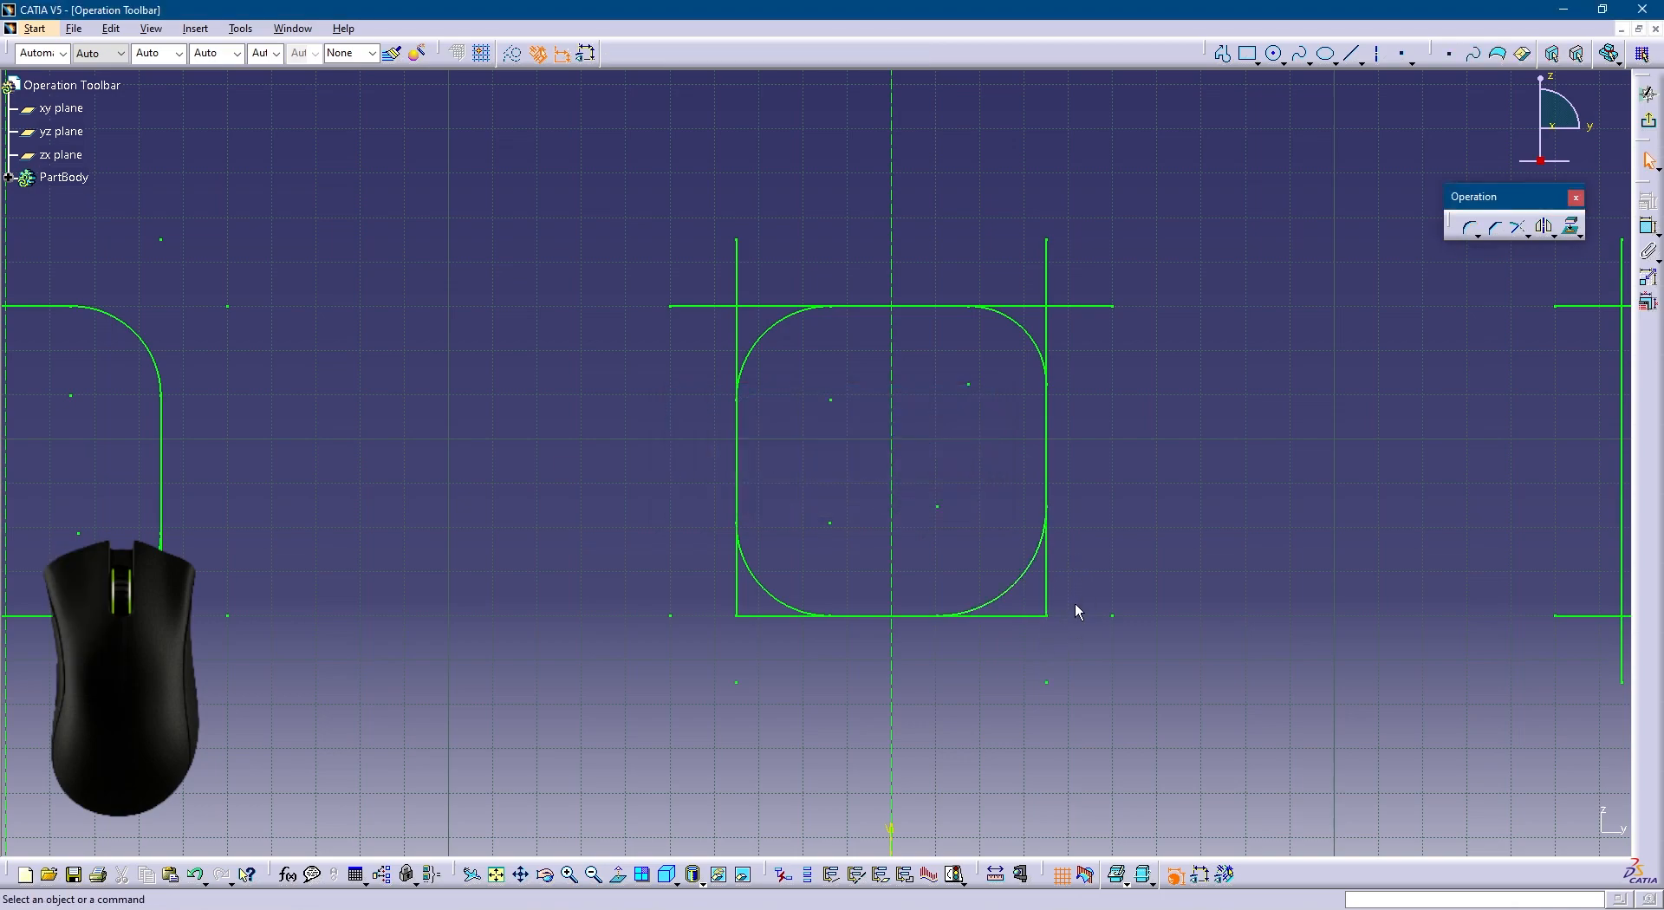
Round the upper-right square's upper-left corner at about 21 mm radius with construction-line trimming, accept the length conversion, and check the leftover construction lines.
mouse_move(1374, 399)
middle_mouse_down()
mouse_move(1181, 468)
mouse_move(564, 460)
middle_mouse_up()
left_click(1471, 228)
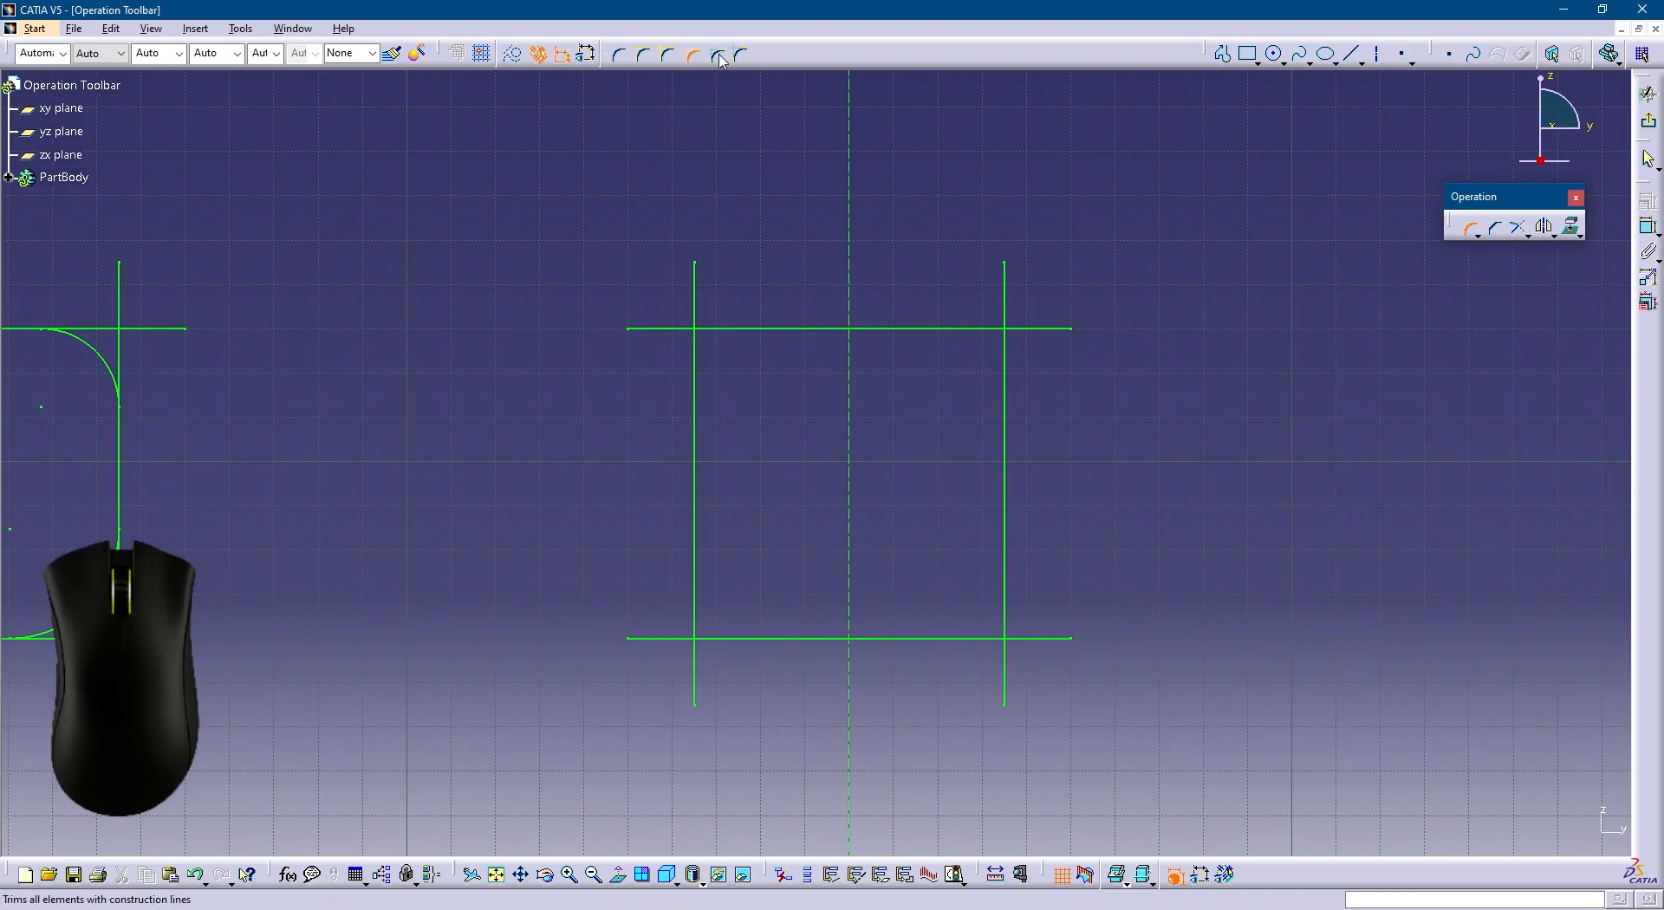
left_click(721, 57)
left_click(733, 329)
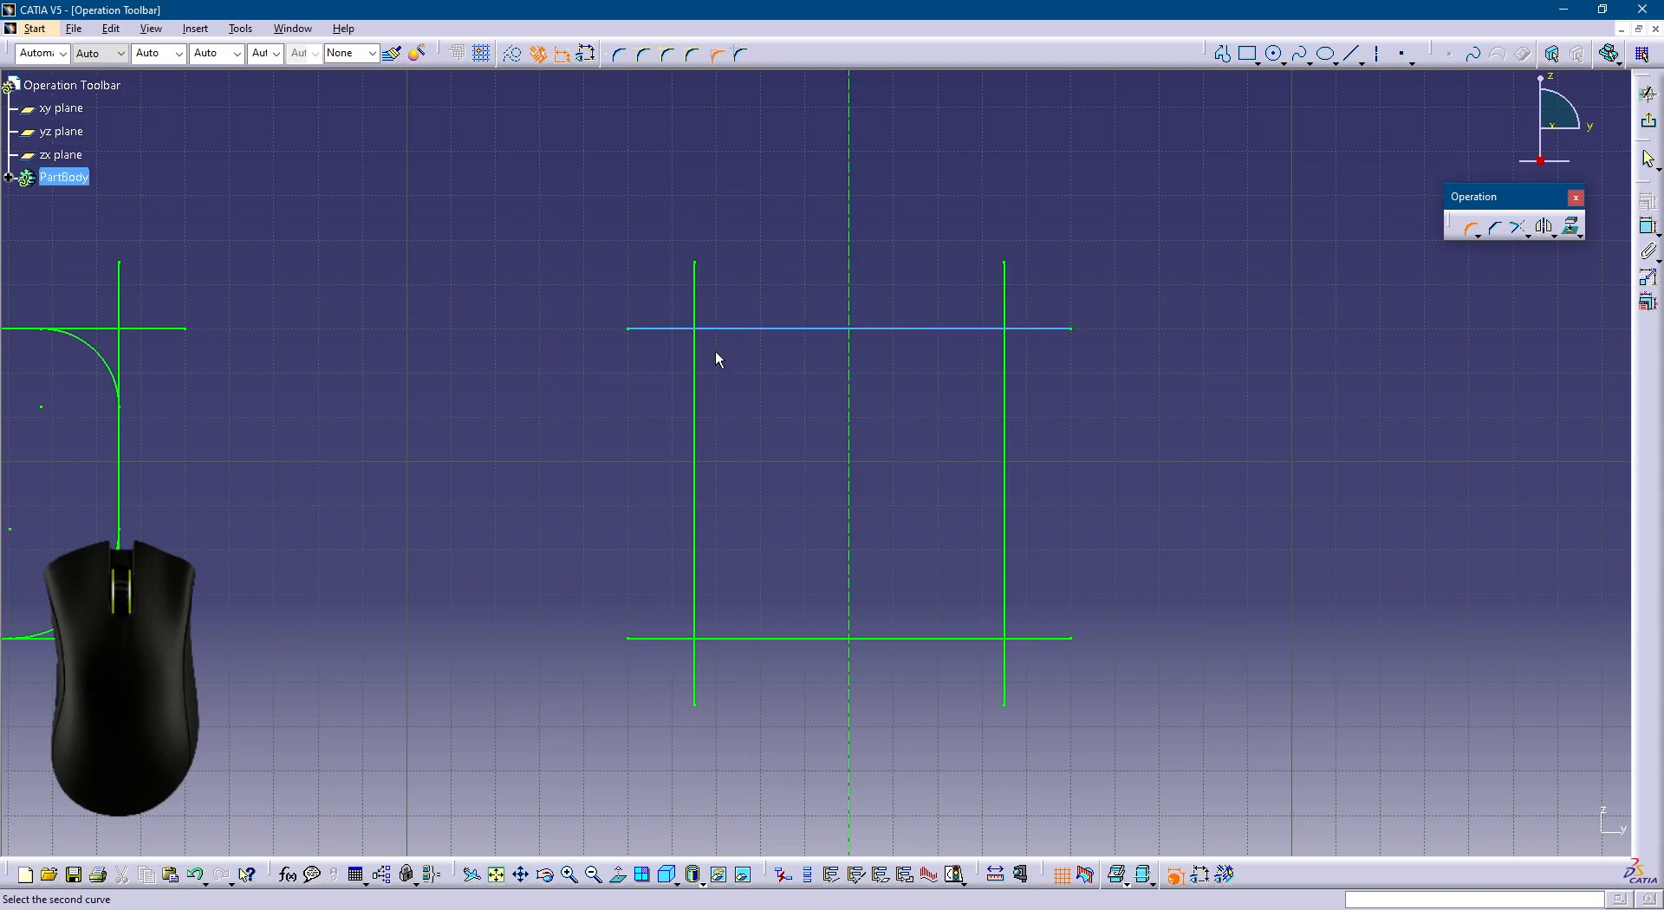
left_click(706, 375)
left_click(719, 359)
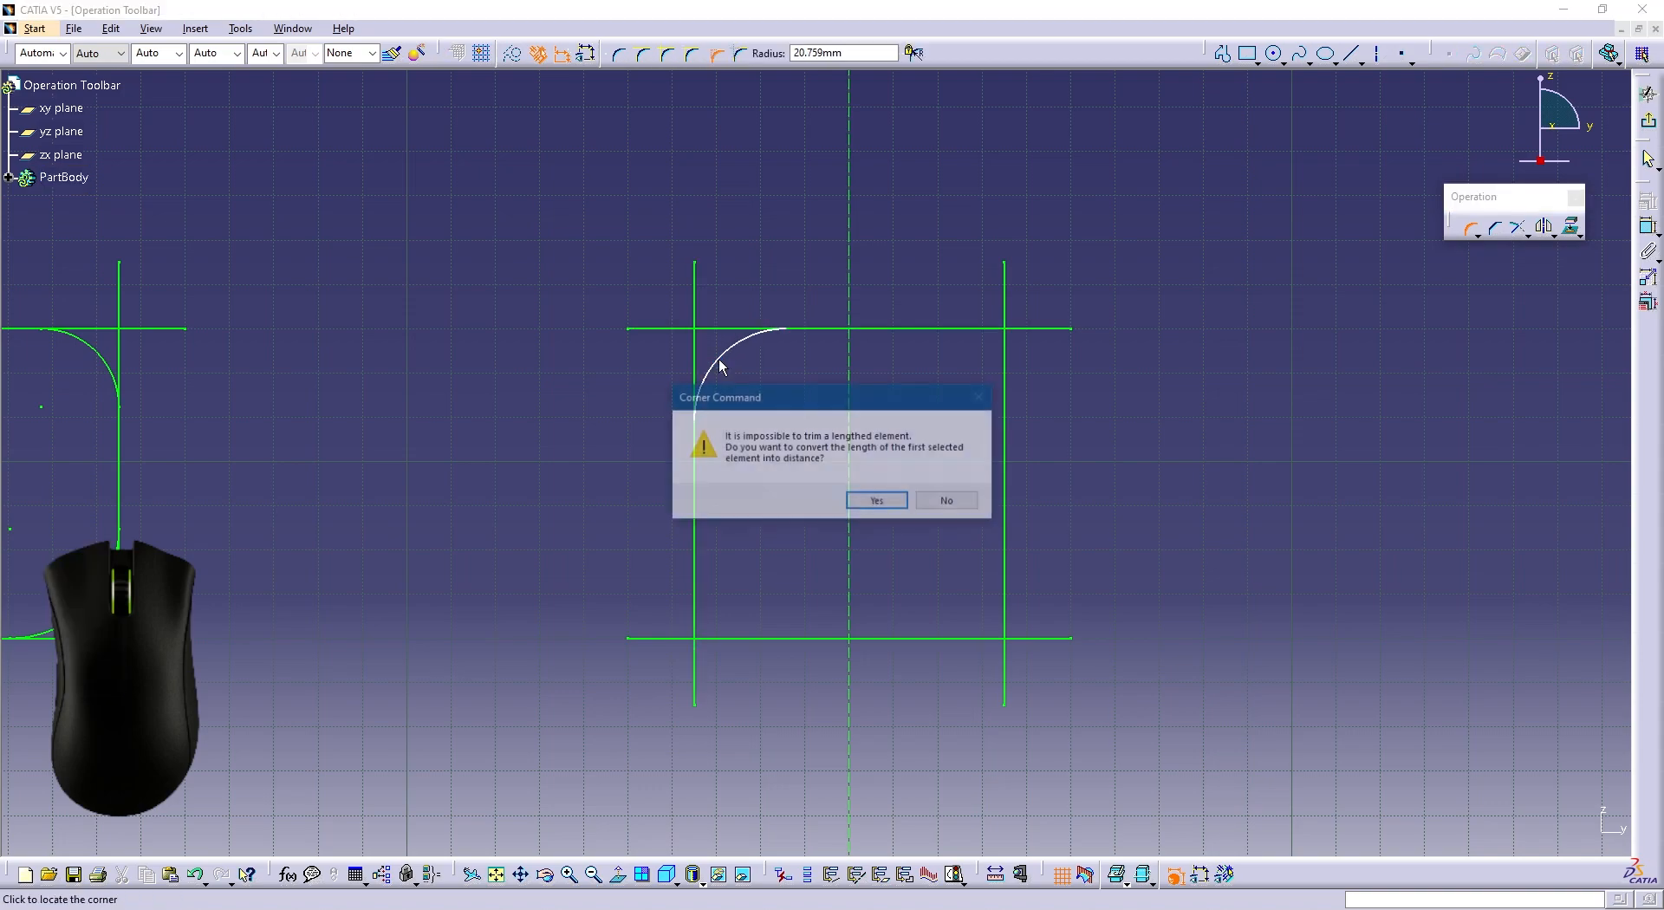
left_click(871, 499)
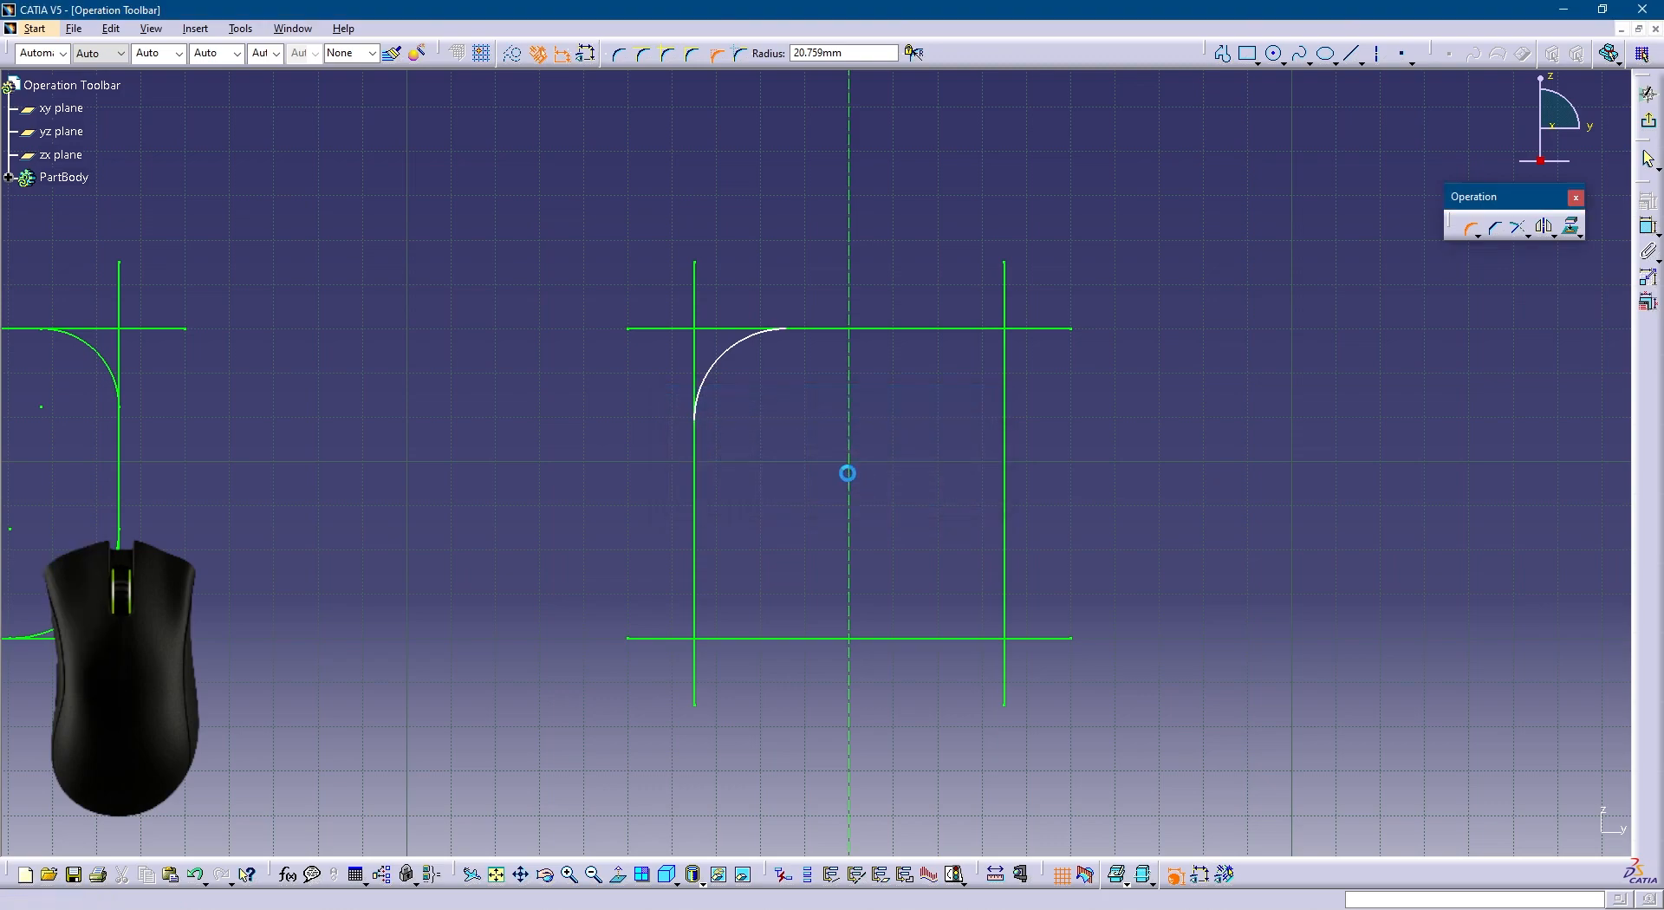
left_click(695, 362)
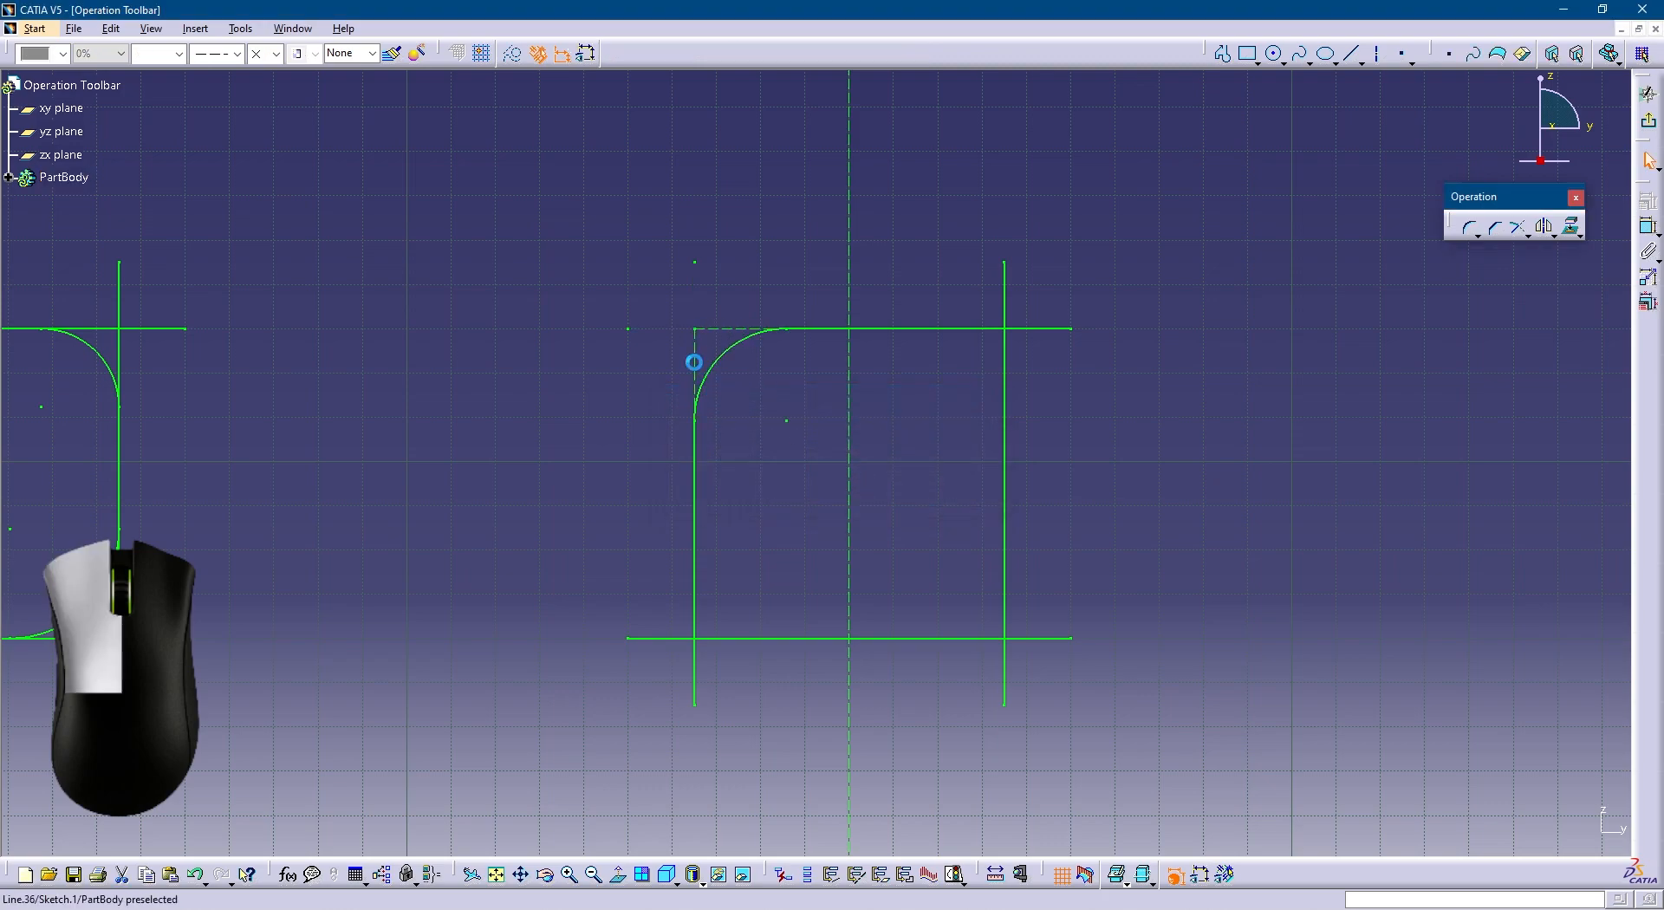
left_click(743, 334)
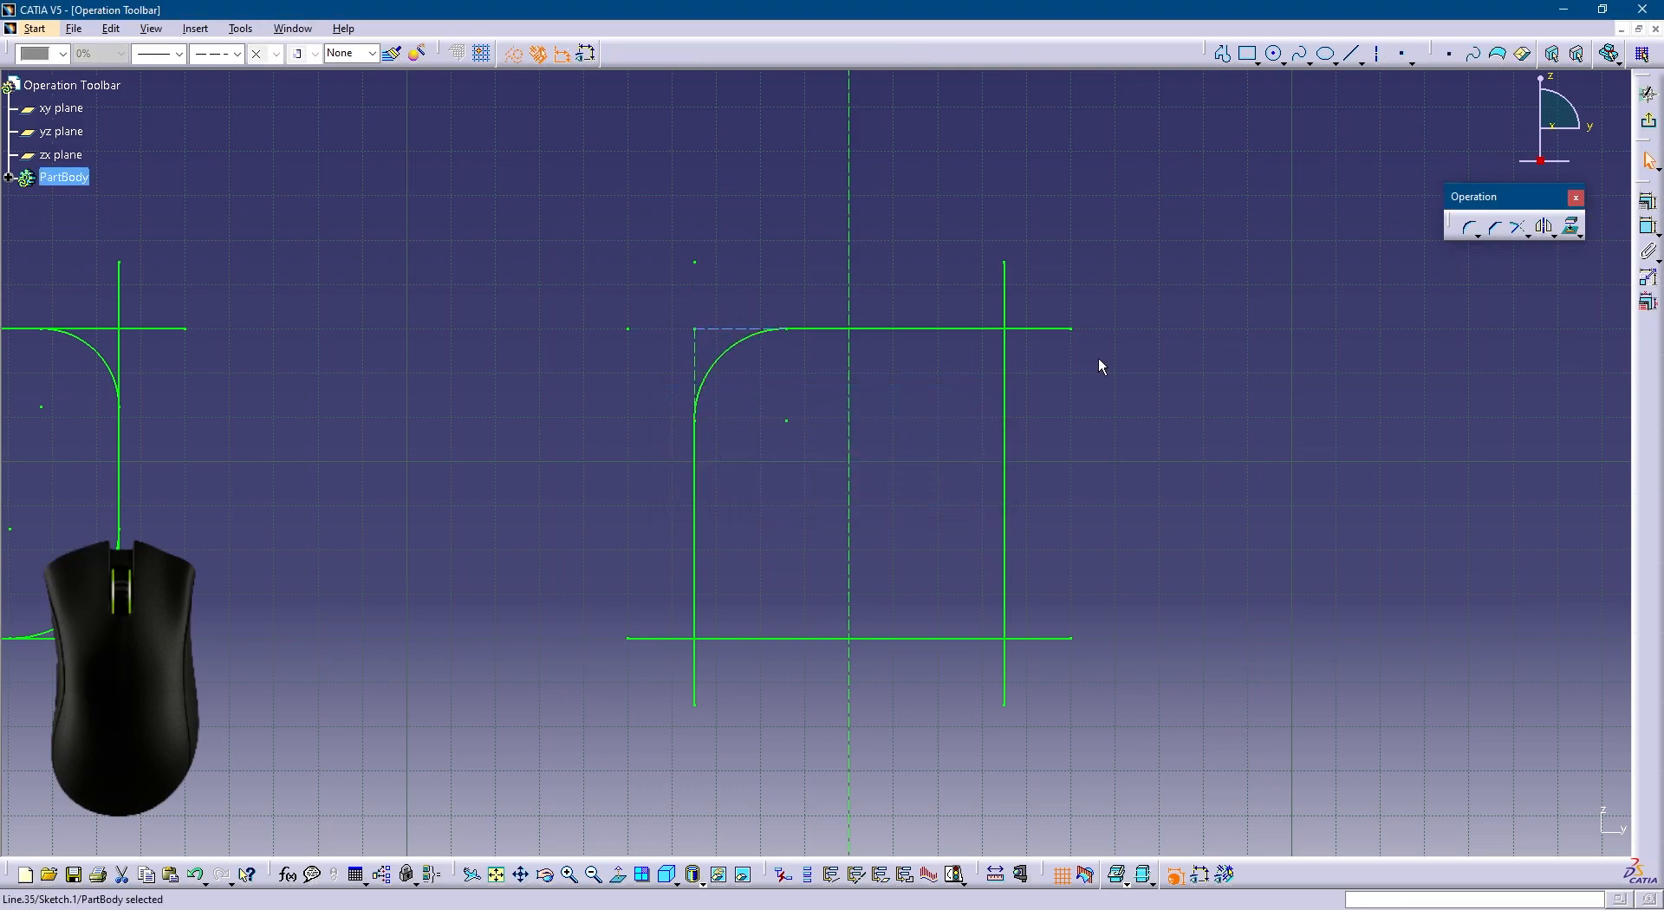
left_click(1231, 366)
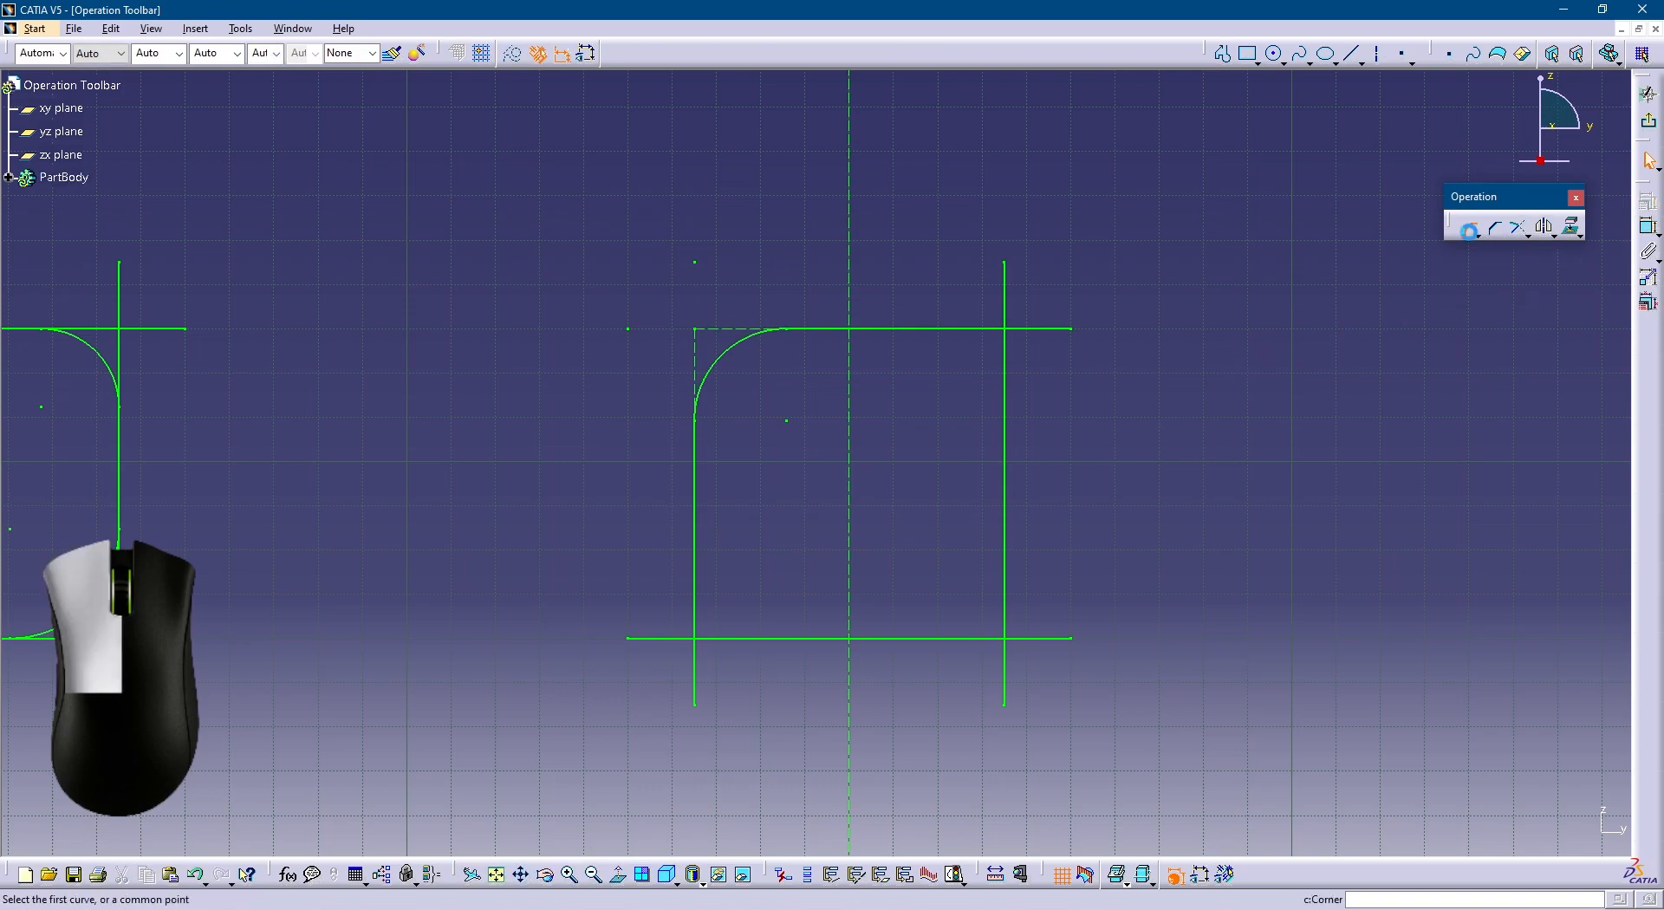
Round the upper-right square's upper-right corner at about 21 mm radius, trimming with construction lines and accepting the length conversion.
left_click(1516, 239)
left_click(960, 331)
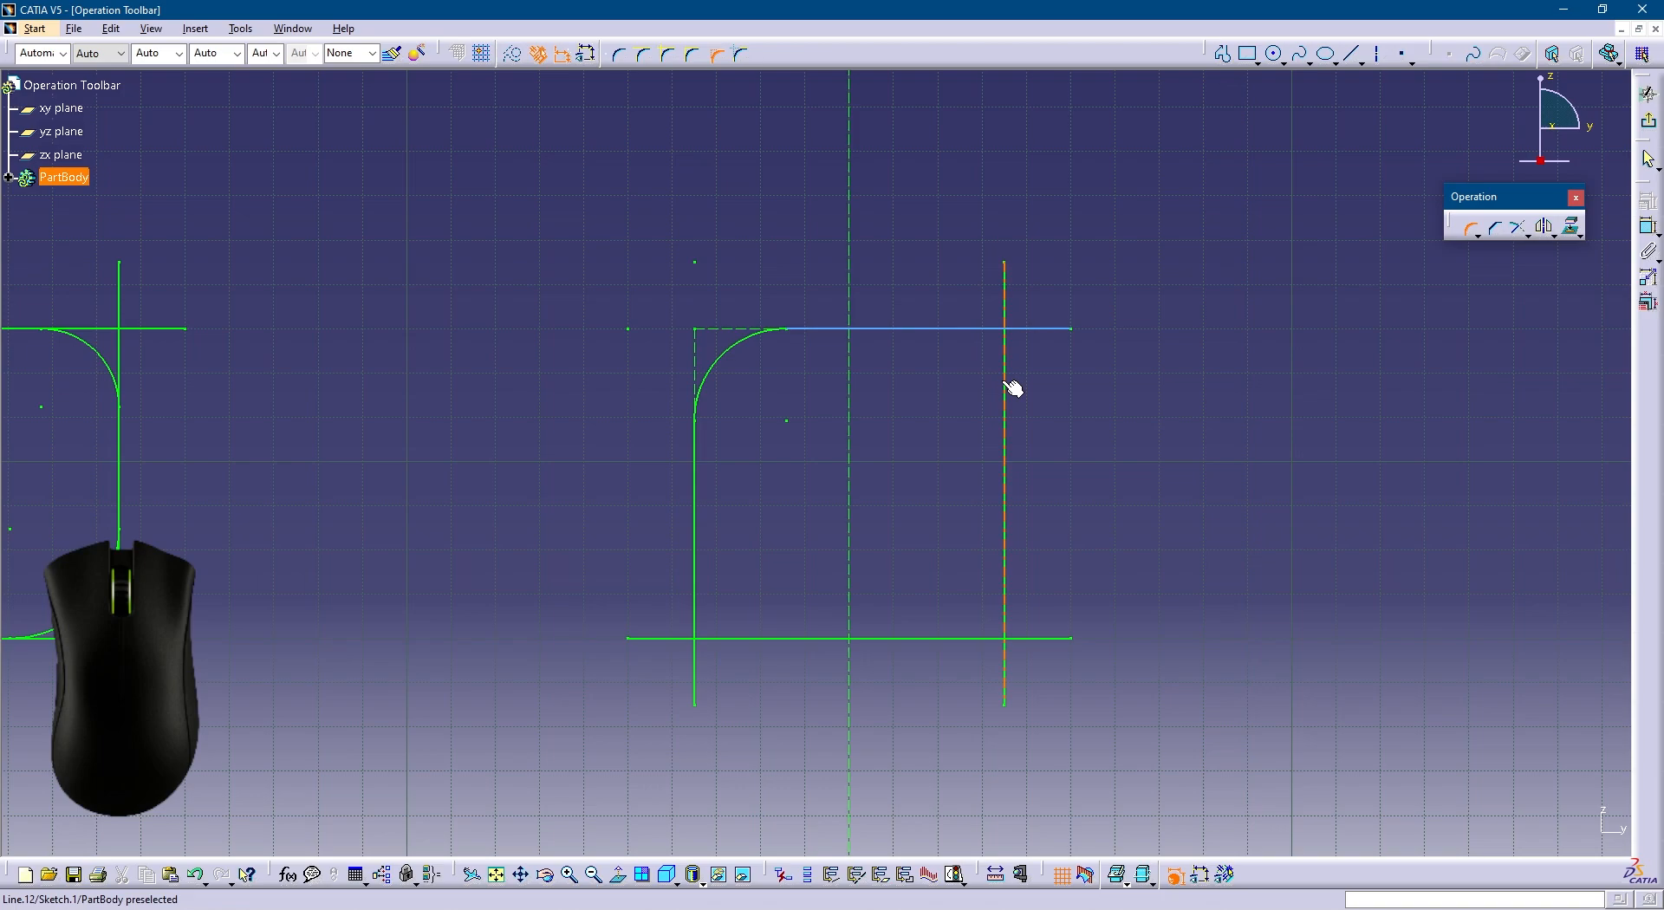
left_click(1003, 378)
left_click(970, 384)
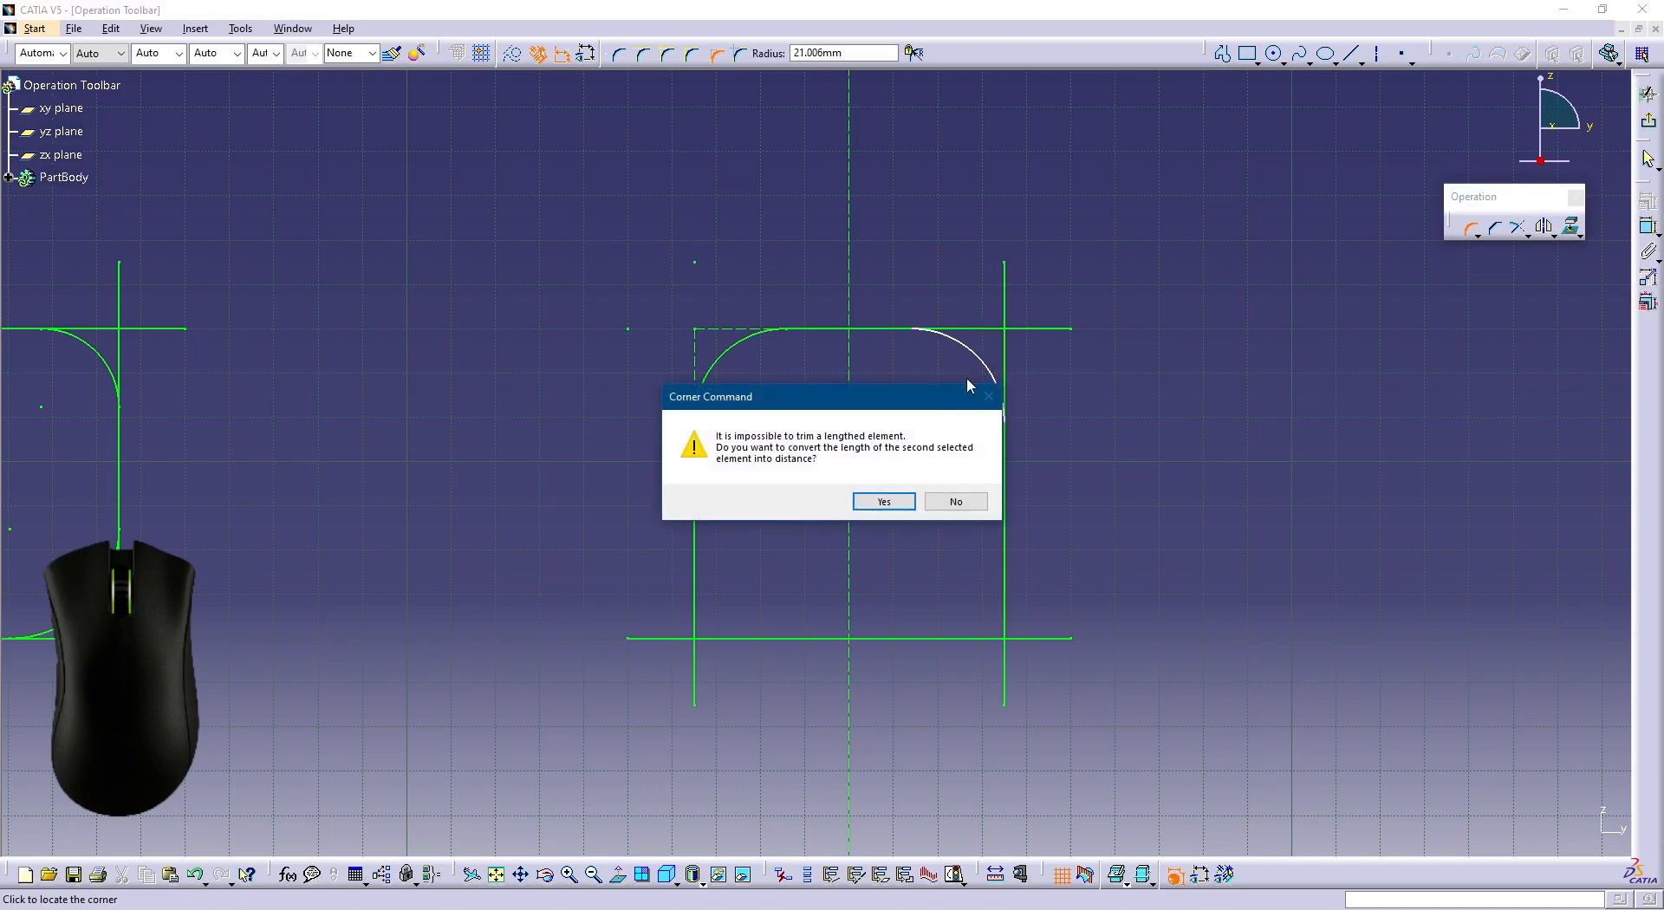
left_click(883, 501)
left_click(1100, 419)
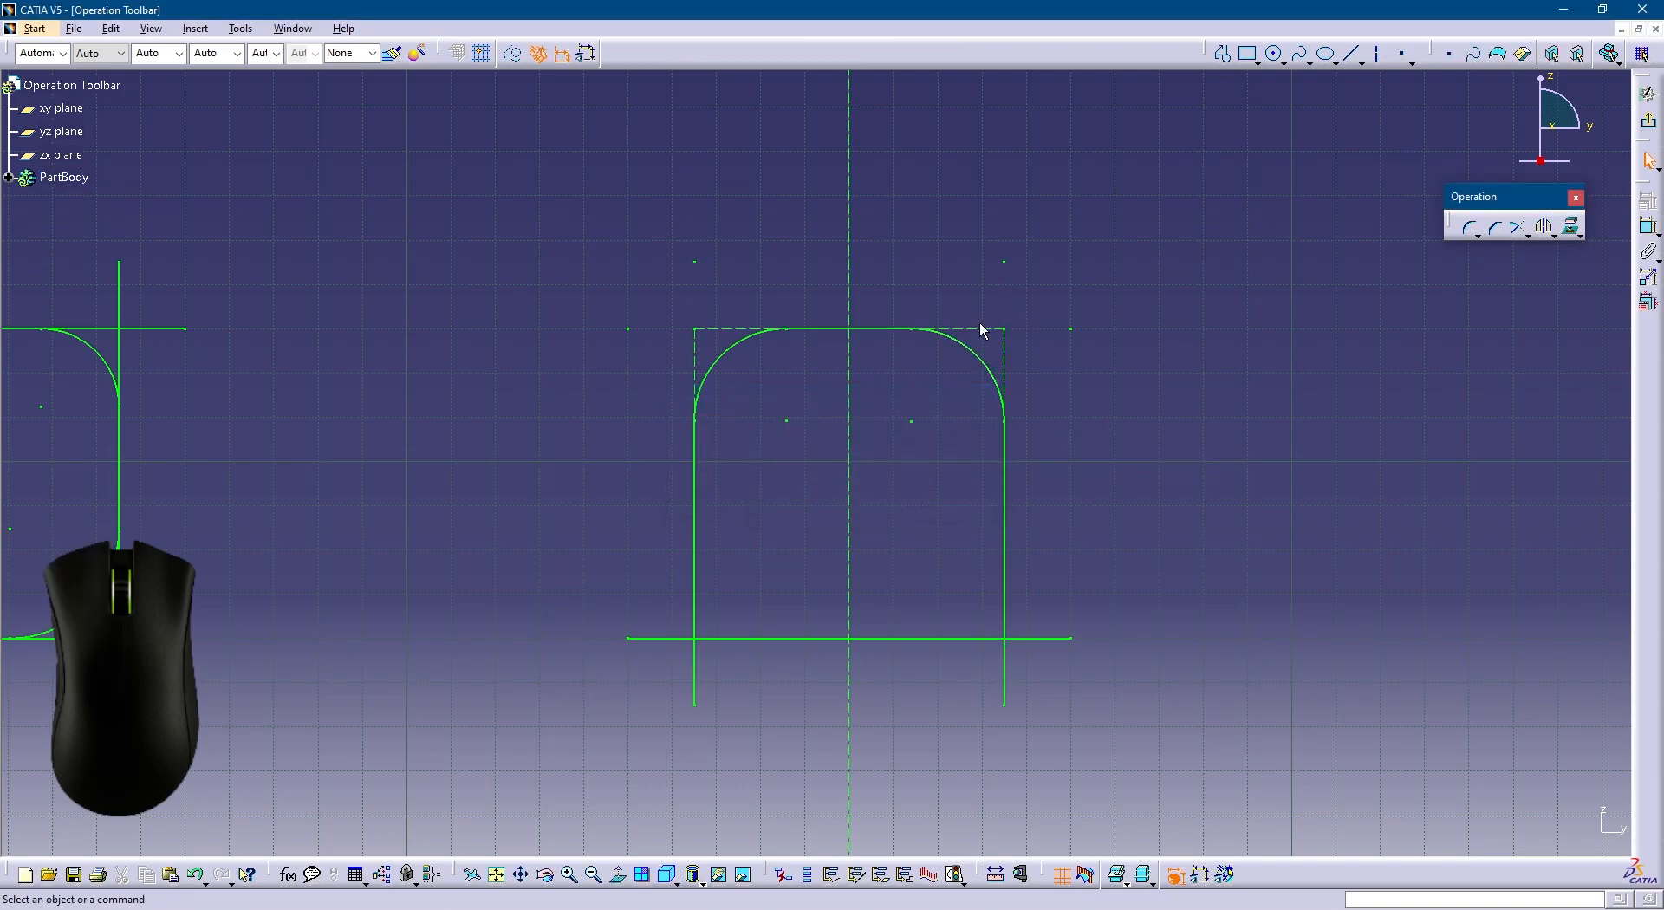
Round the upper-right square's lower-left corner at about 17 mm radius using Construction Lines No Trim, accepting the length conversion.
left_click(1468, 229)
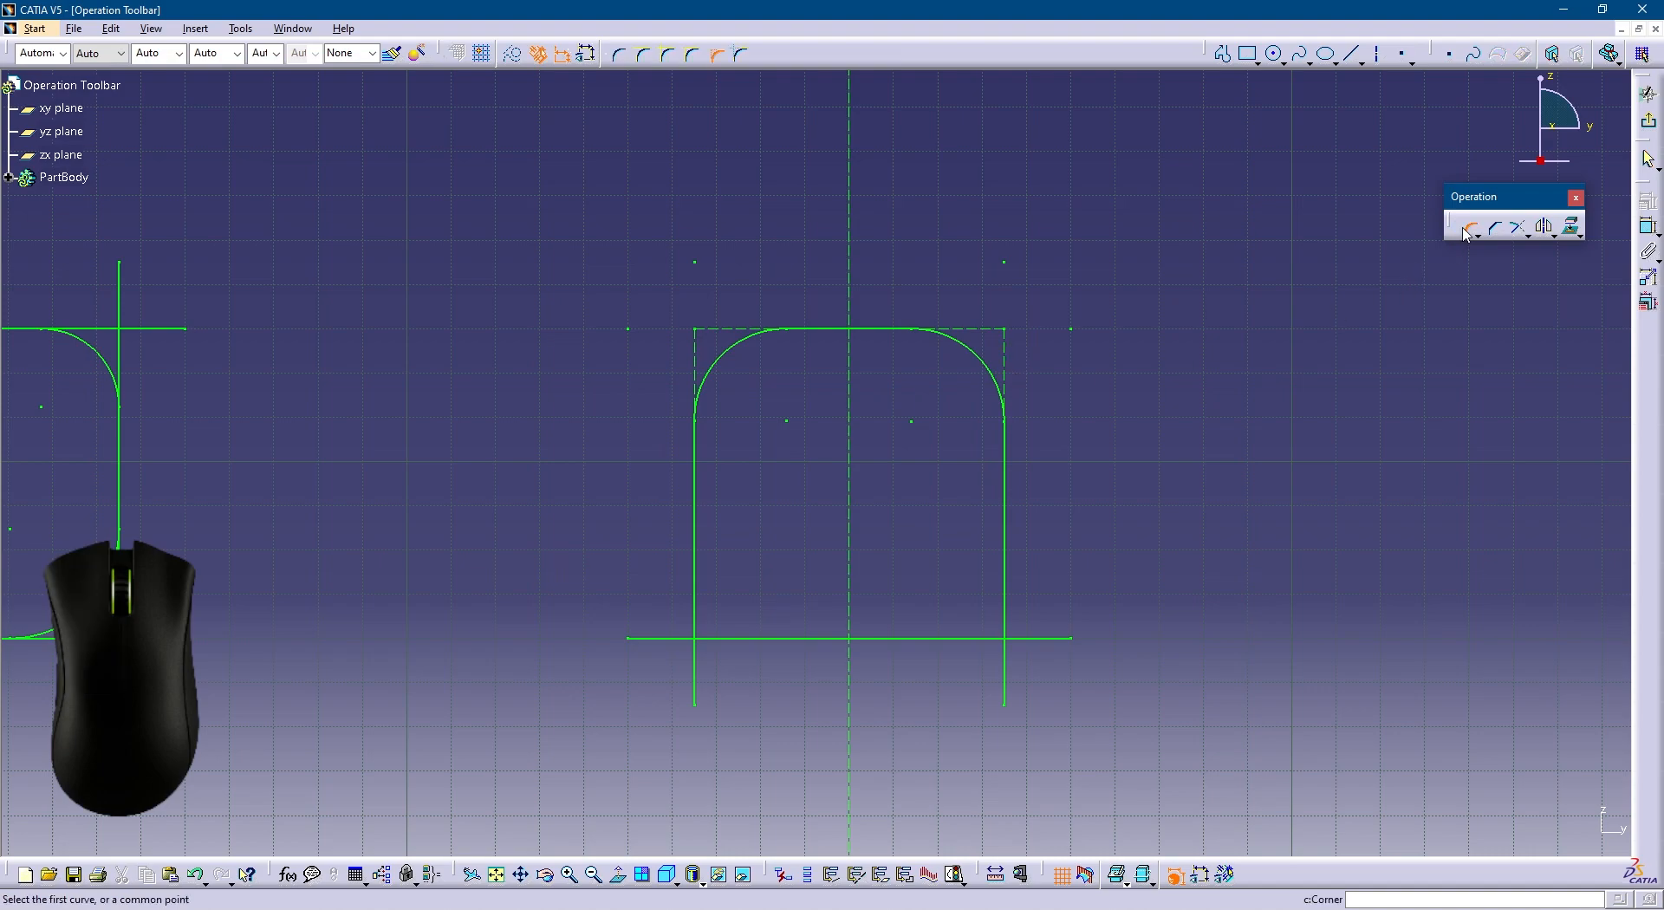
left_click(742, 57)
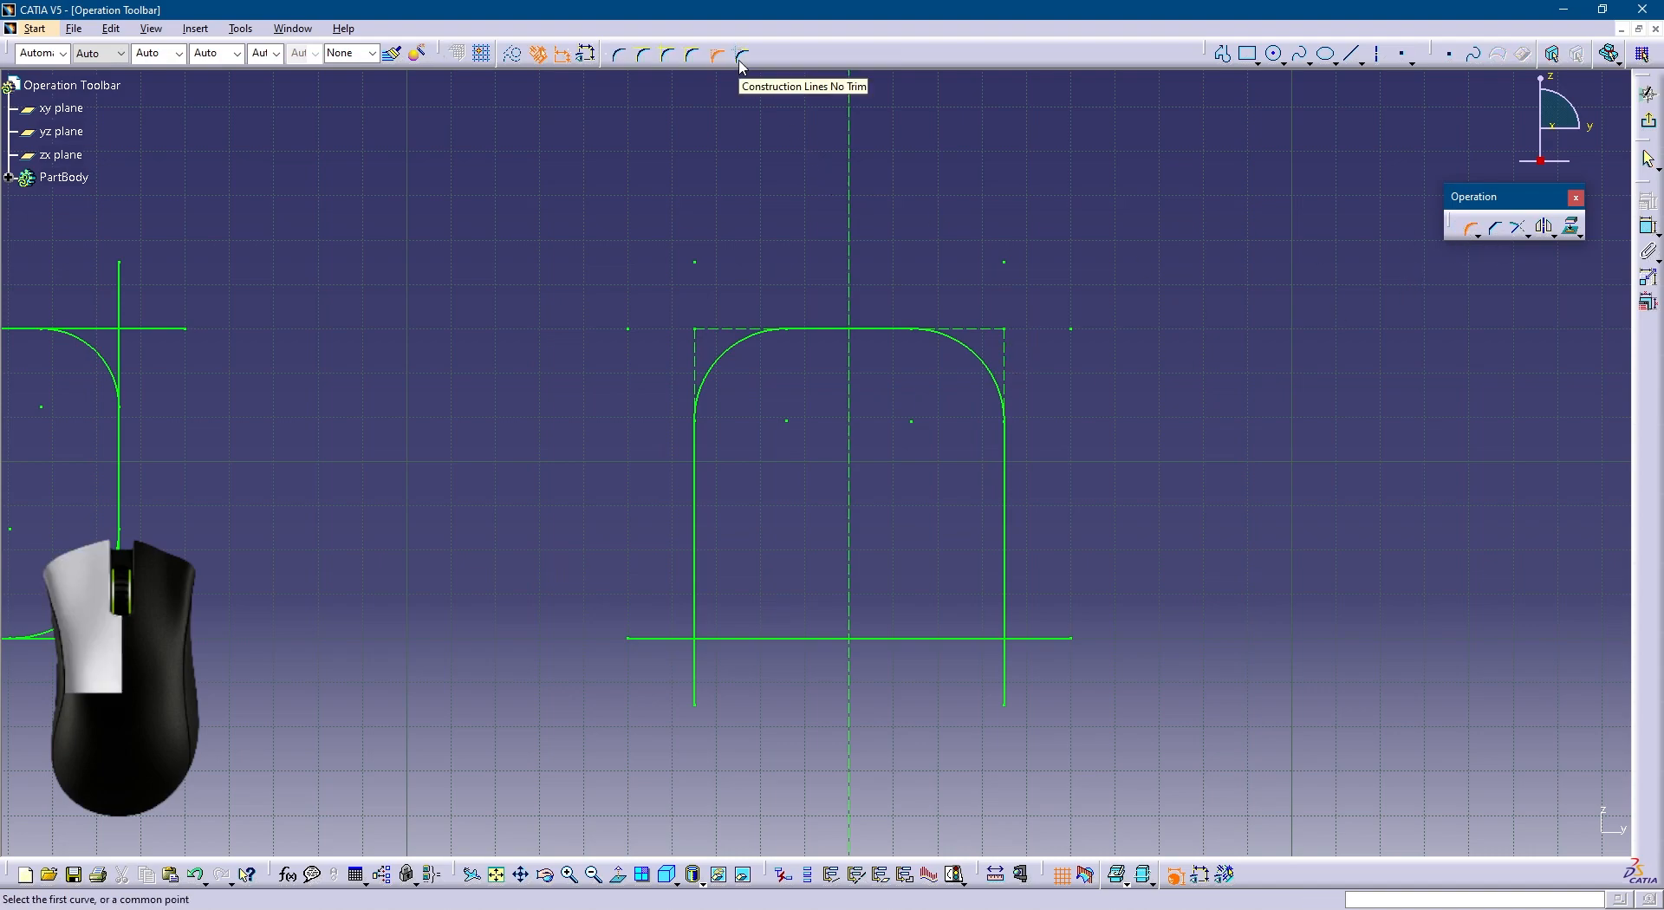
left_click(695, 595)
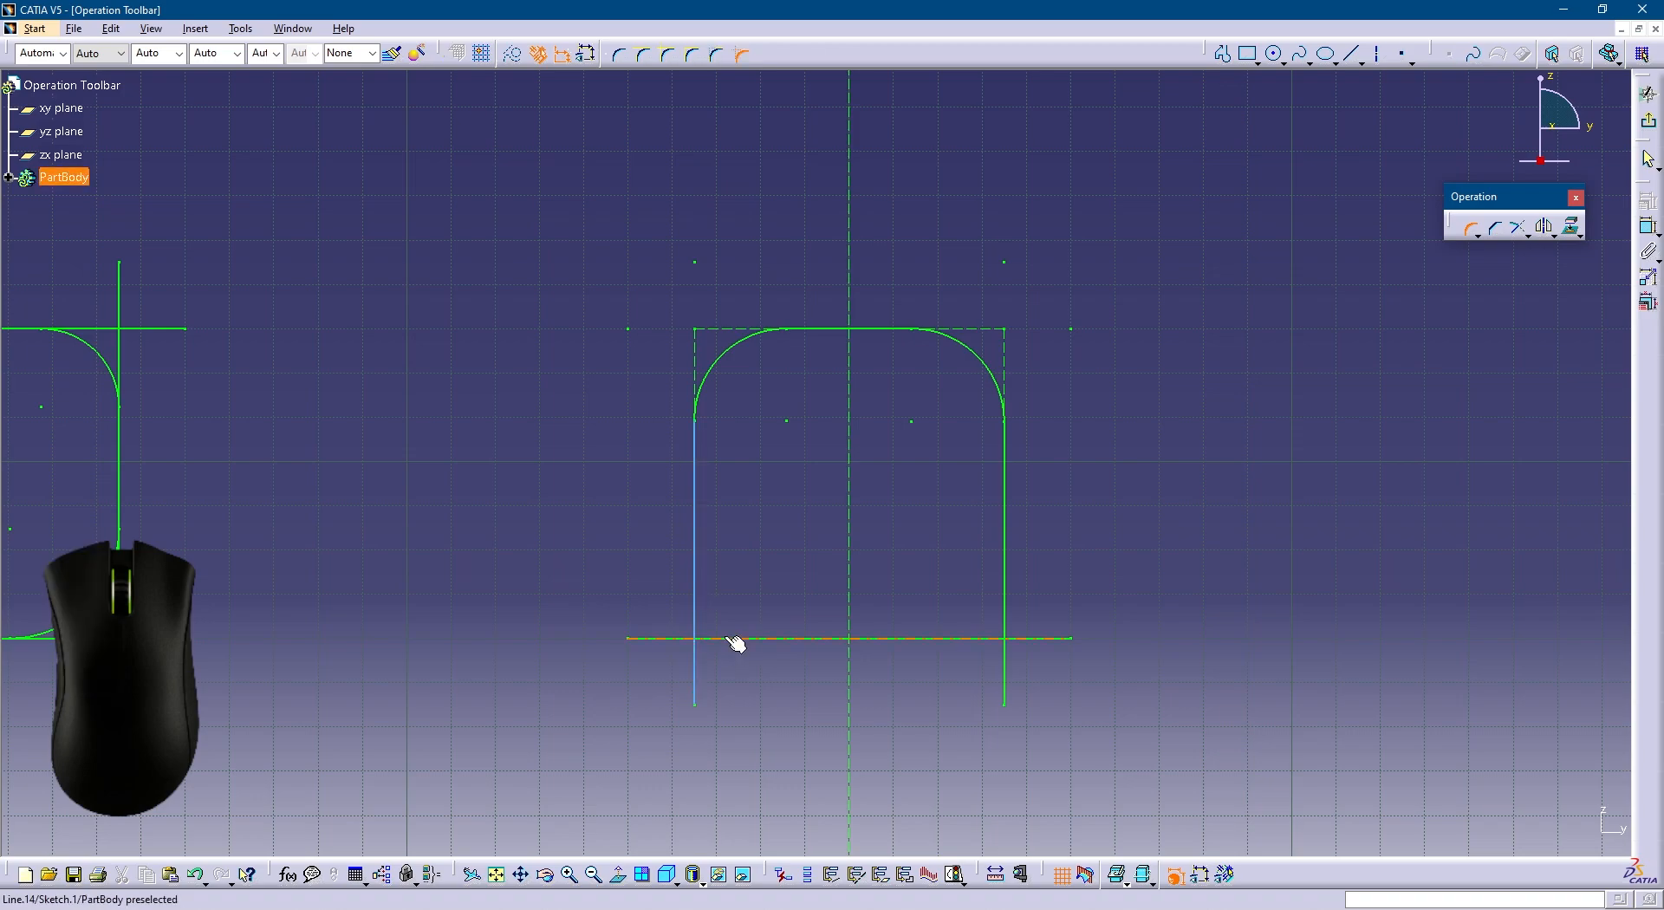
left_click(726, 640)
left_click(726, 620)
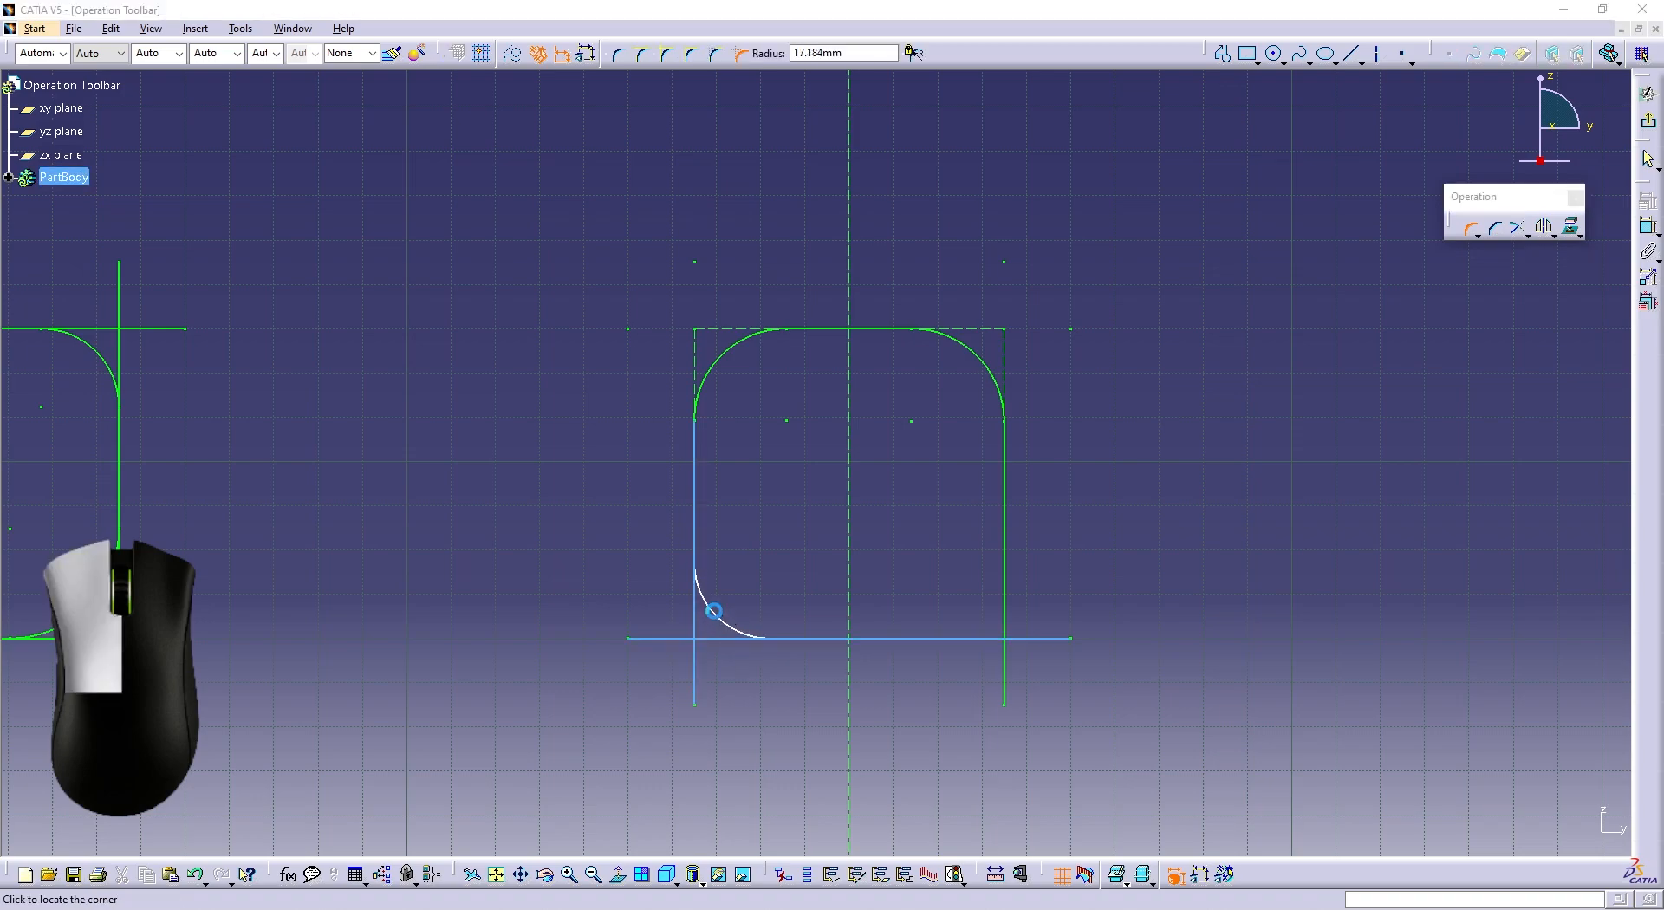
left_click(889, 499)
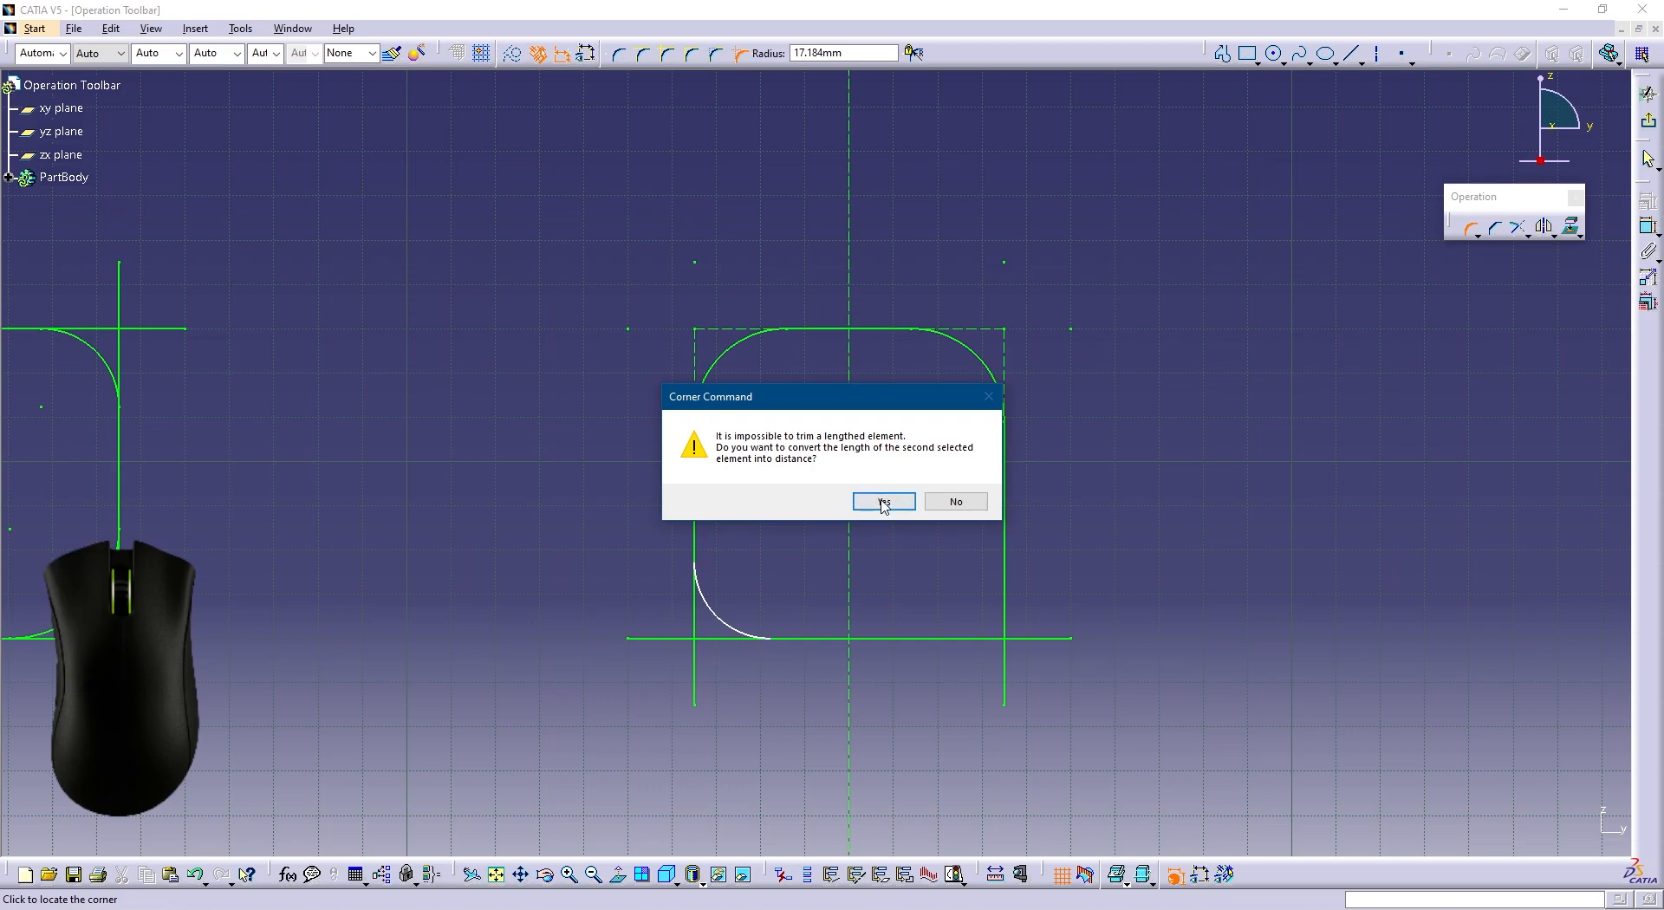
left_click(886, 501)
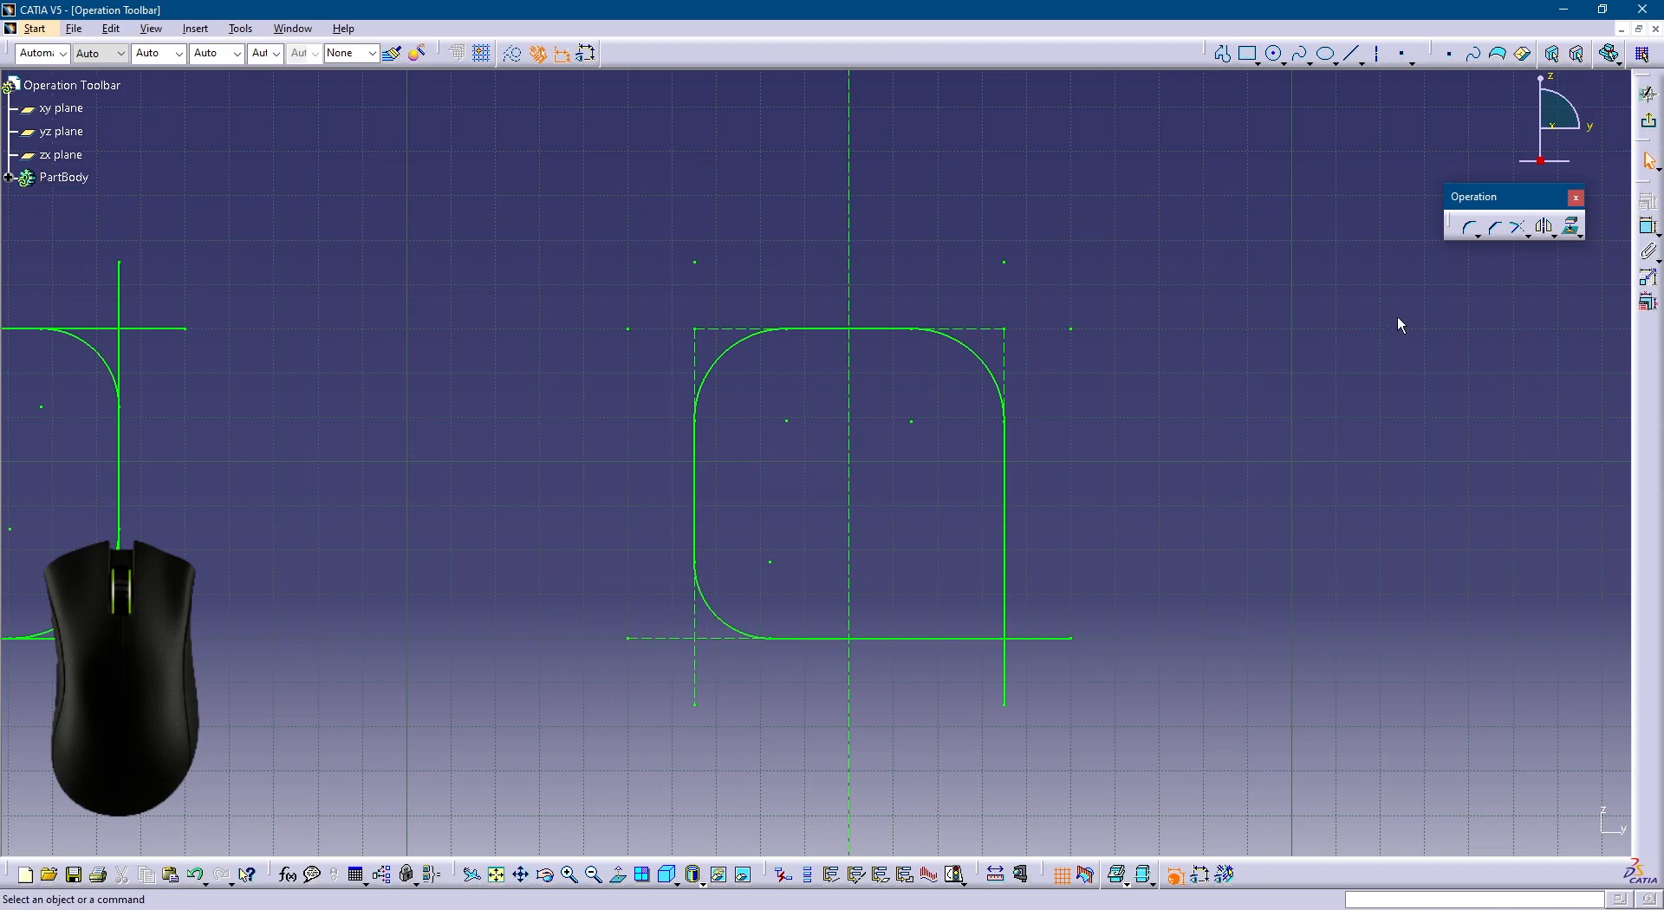
Round the upper-right square's lower-right corner at about 19 mm radius with Construction Lines No Trim.
left_click(1467, 232)
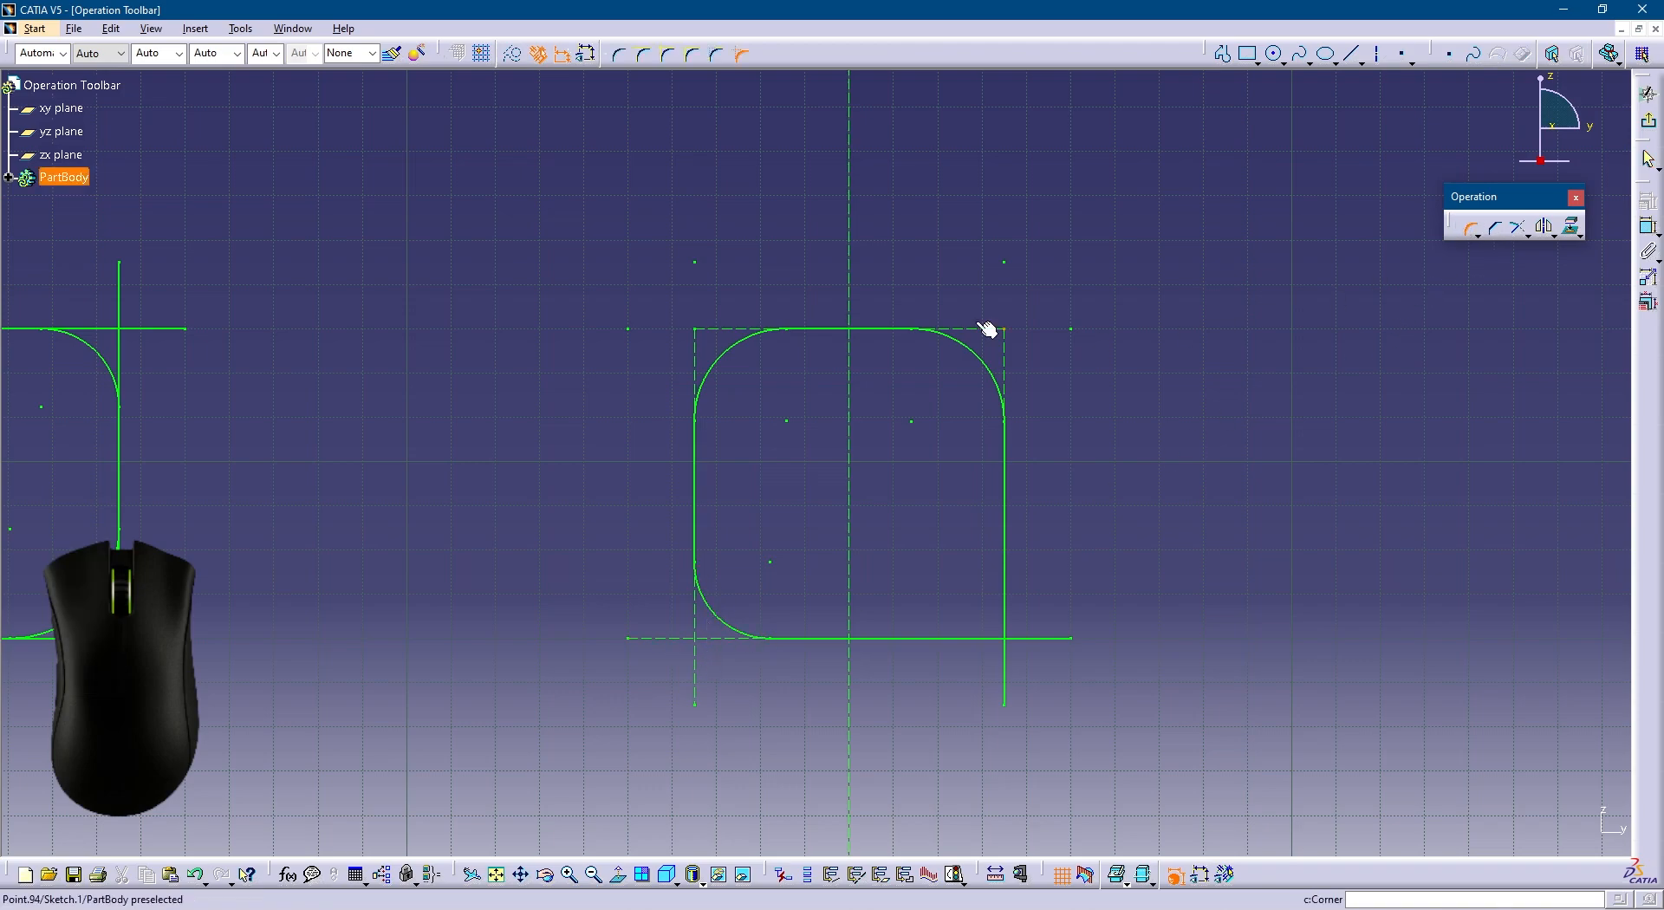
left_click(1004, 594)
left_click(979, 638)
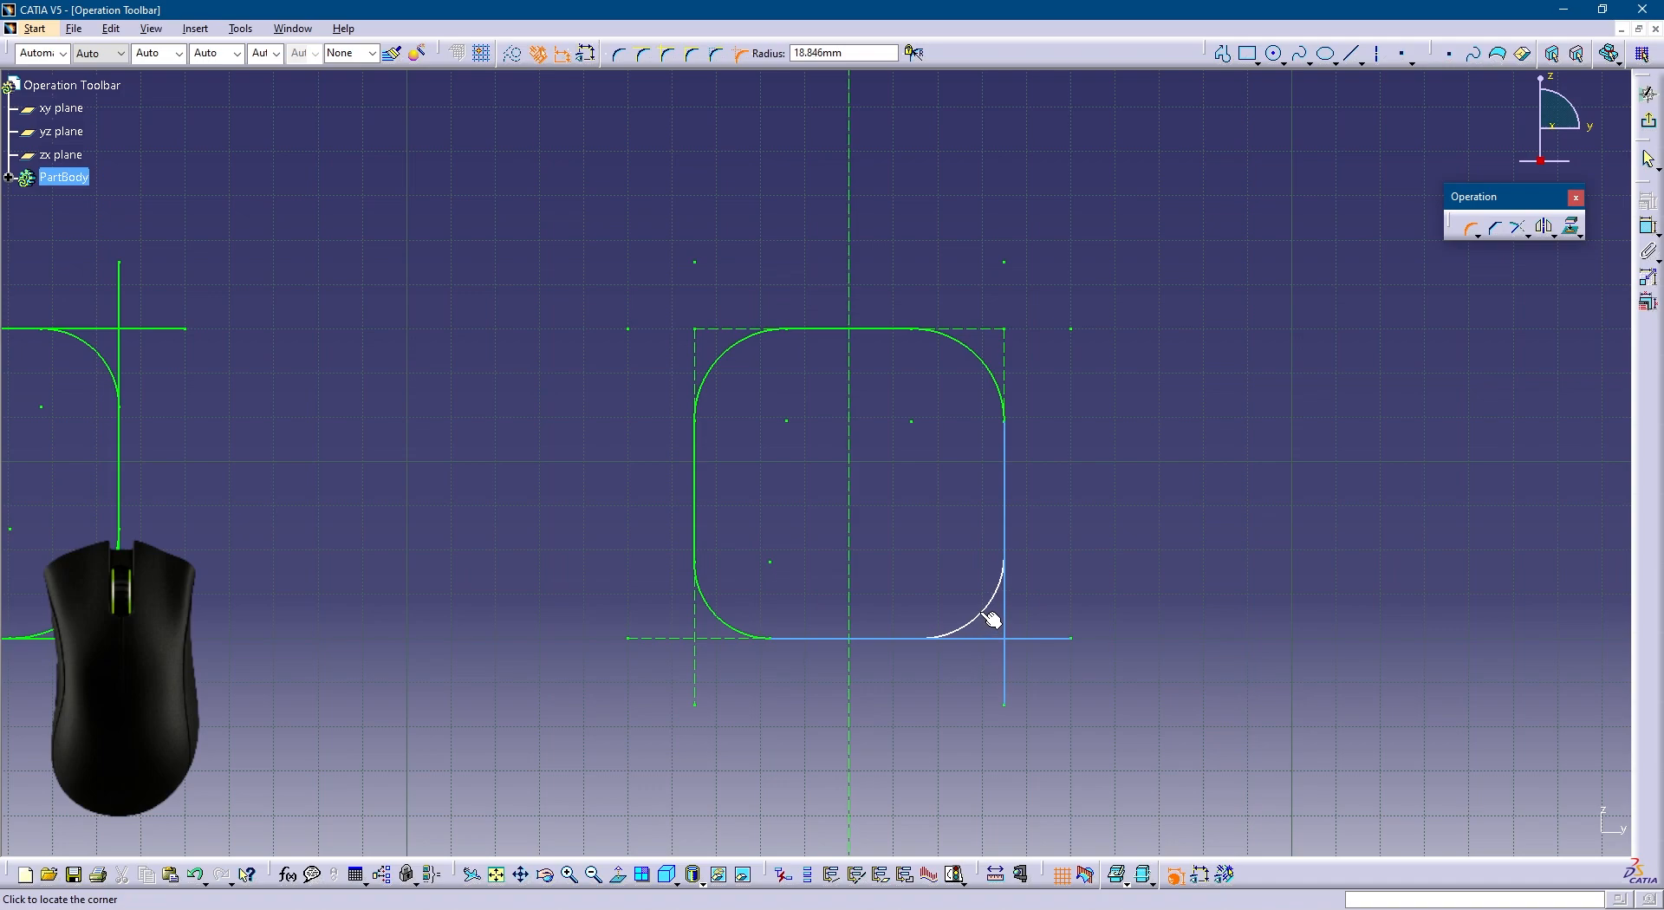
left_click(990, 618)
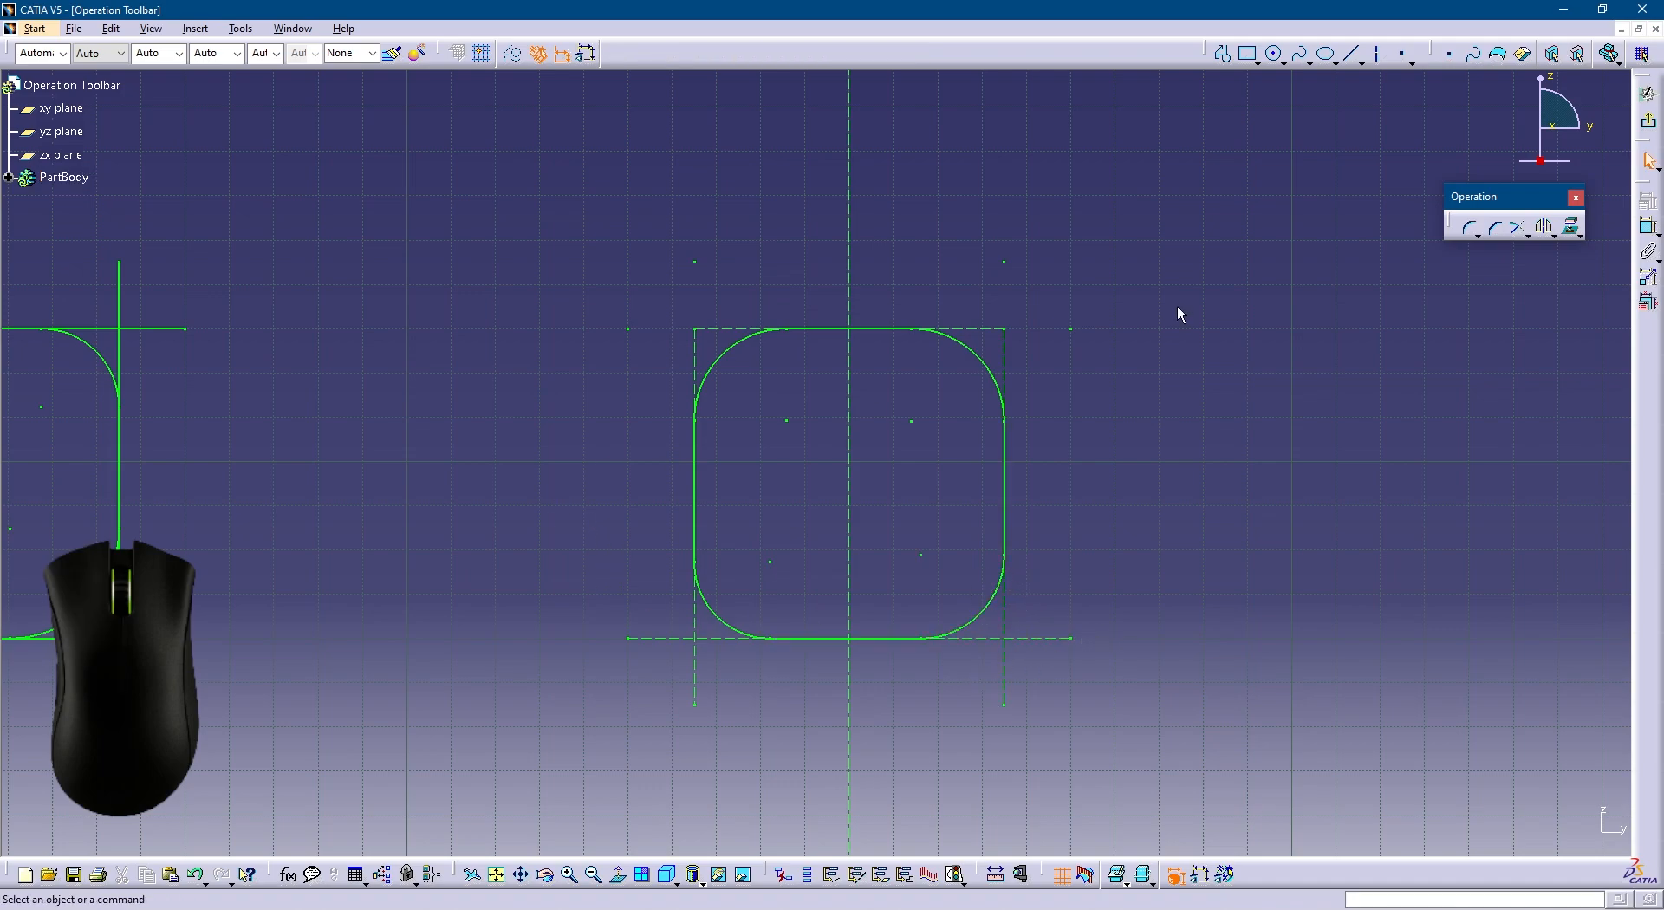
Chamfer the upper-left corner of a lower-row square at about 15.5 mm and 45°, trimming all elements and converting the first line's length into distance.
mouse_move(641, 412)
middle_mouse_down()
mouse_move(668, 398)
mouse_move(988, 412)
mouse_move(988, 437)
middle_mouse_up()
mouse_move(705, 509)
middle_mouse_down()
mouse_move(835, 468)
mouse_move(837, 443)
mouse_move(919, 444)
middle_mouse_up()
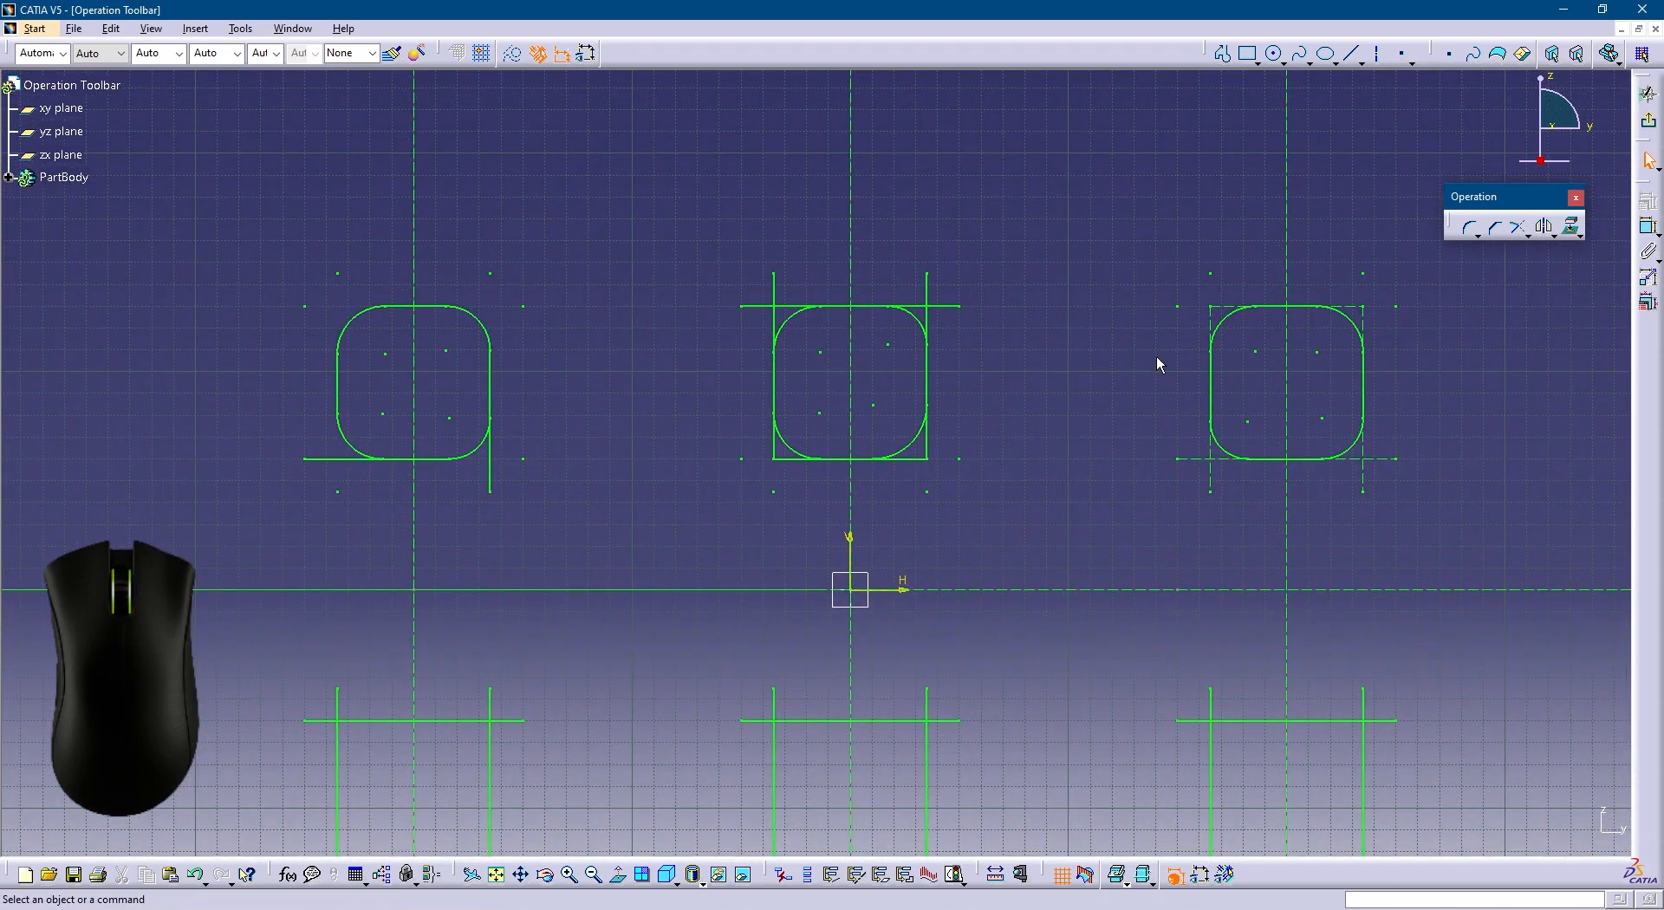
left_click(1495, 228)
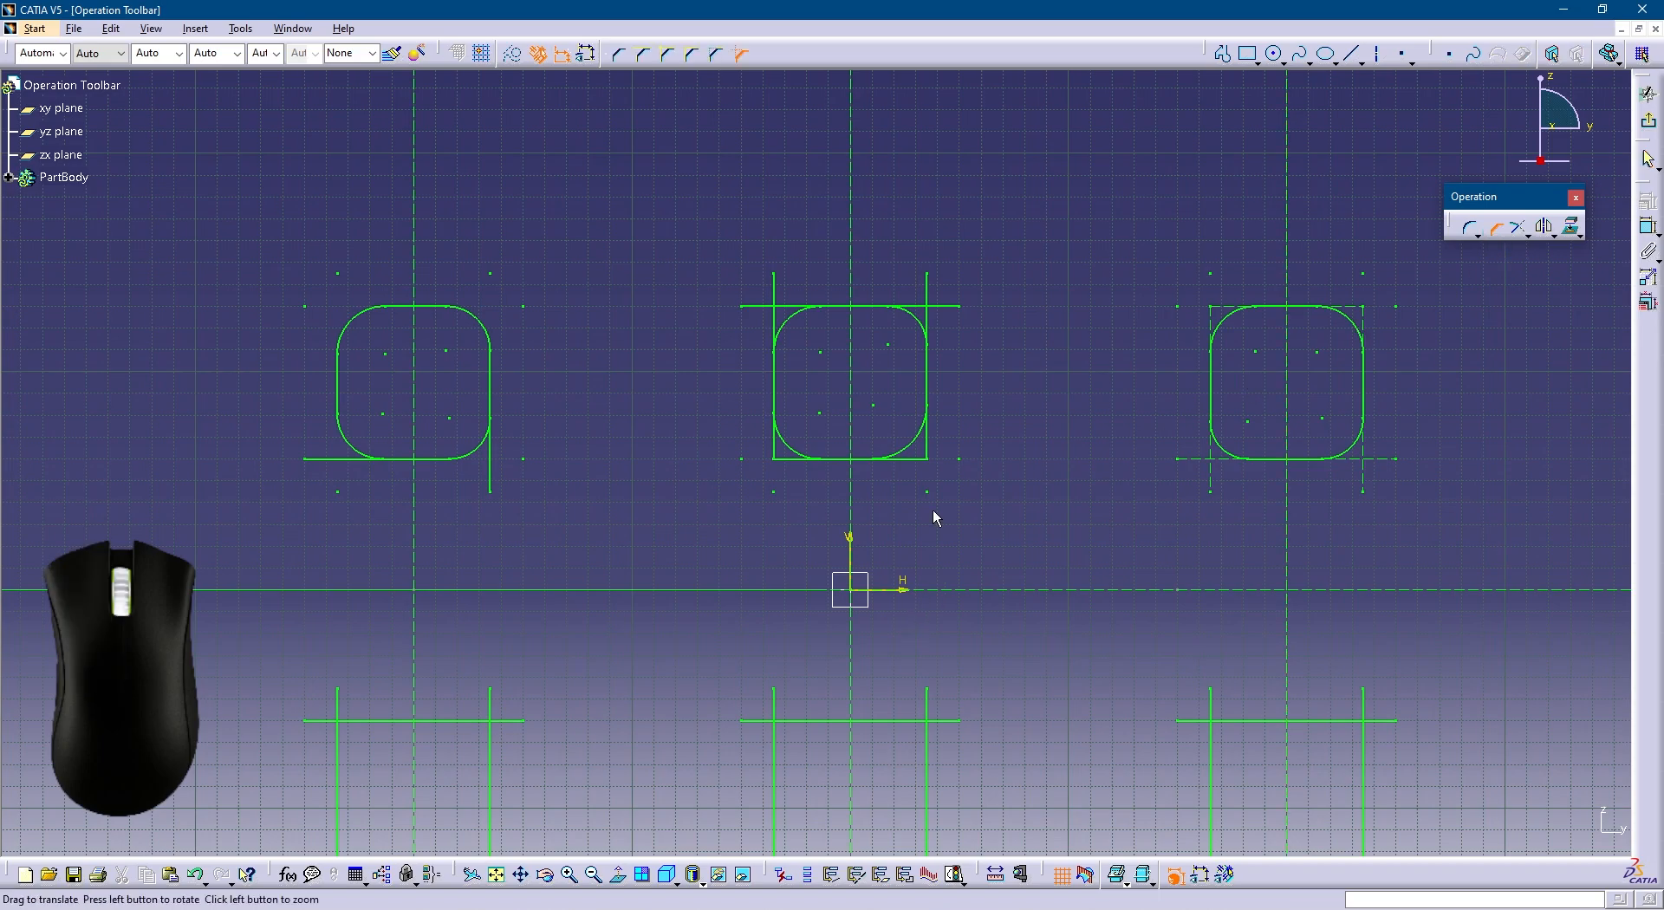
mouse_move(932, 511)
middle_mouse_down()
mouse_move(612, 414)
mouse_move(537, 419)
mouse_move(869, 413)
mouse_move(944, 450)
mouse_move(892, 472)
middle_mouse_up()
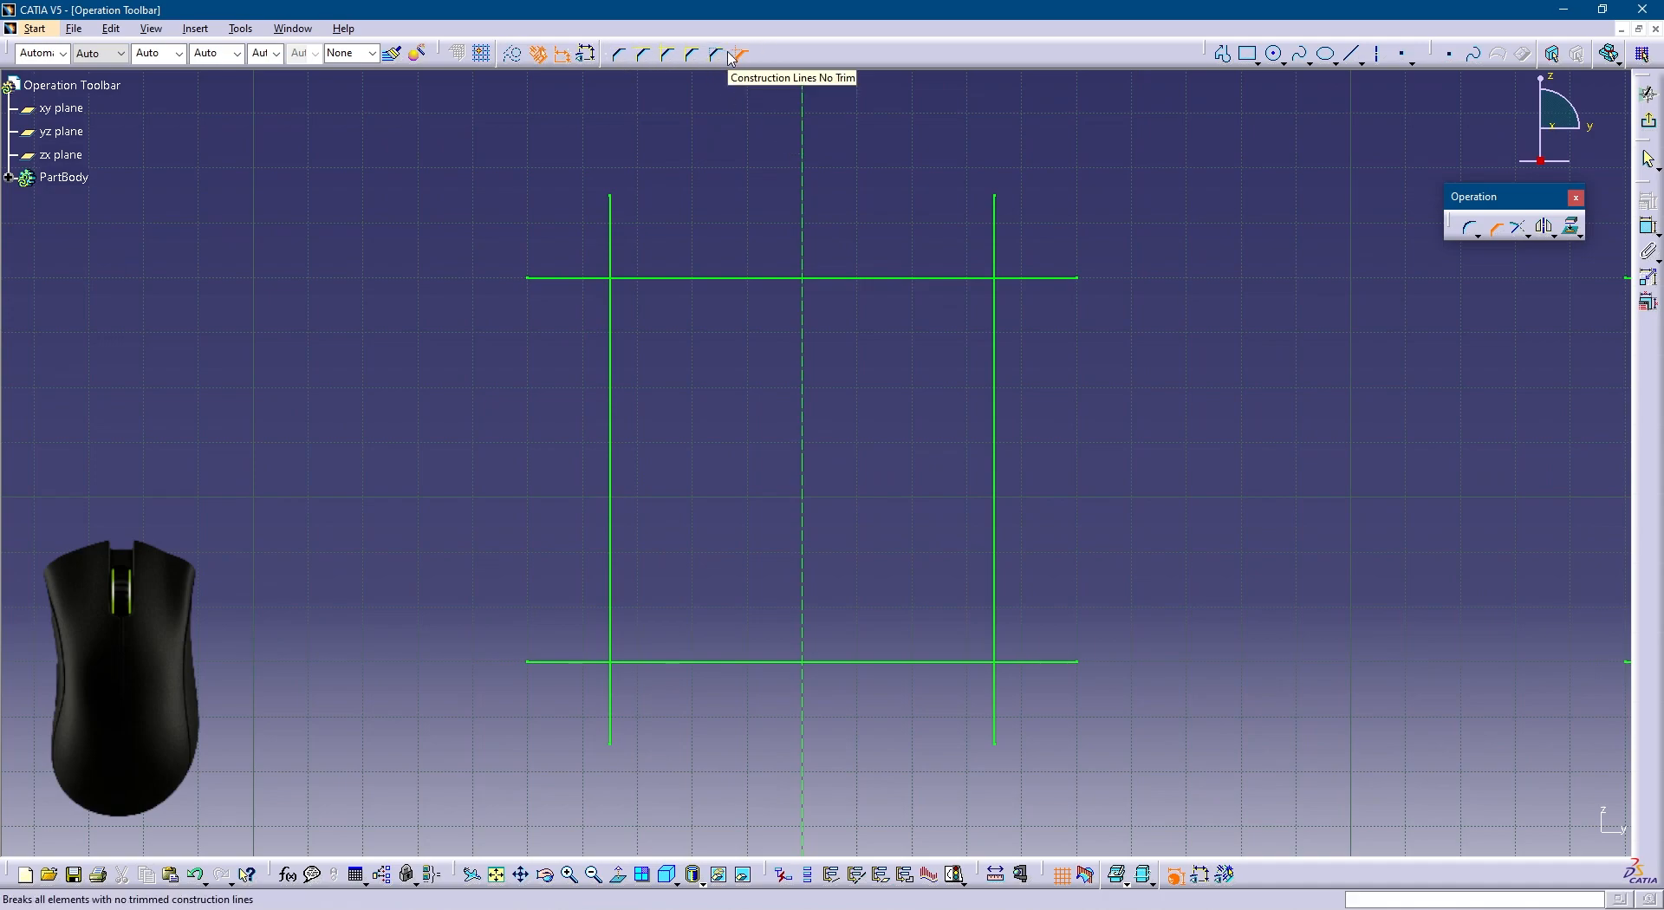
left_click(621, 55)
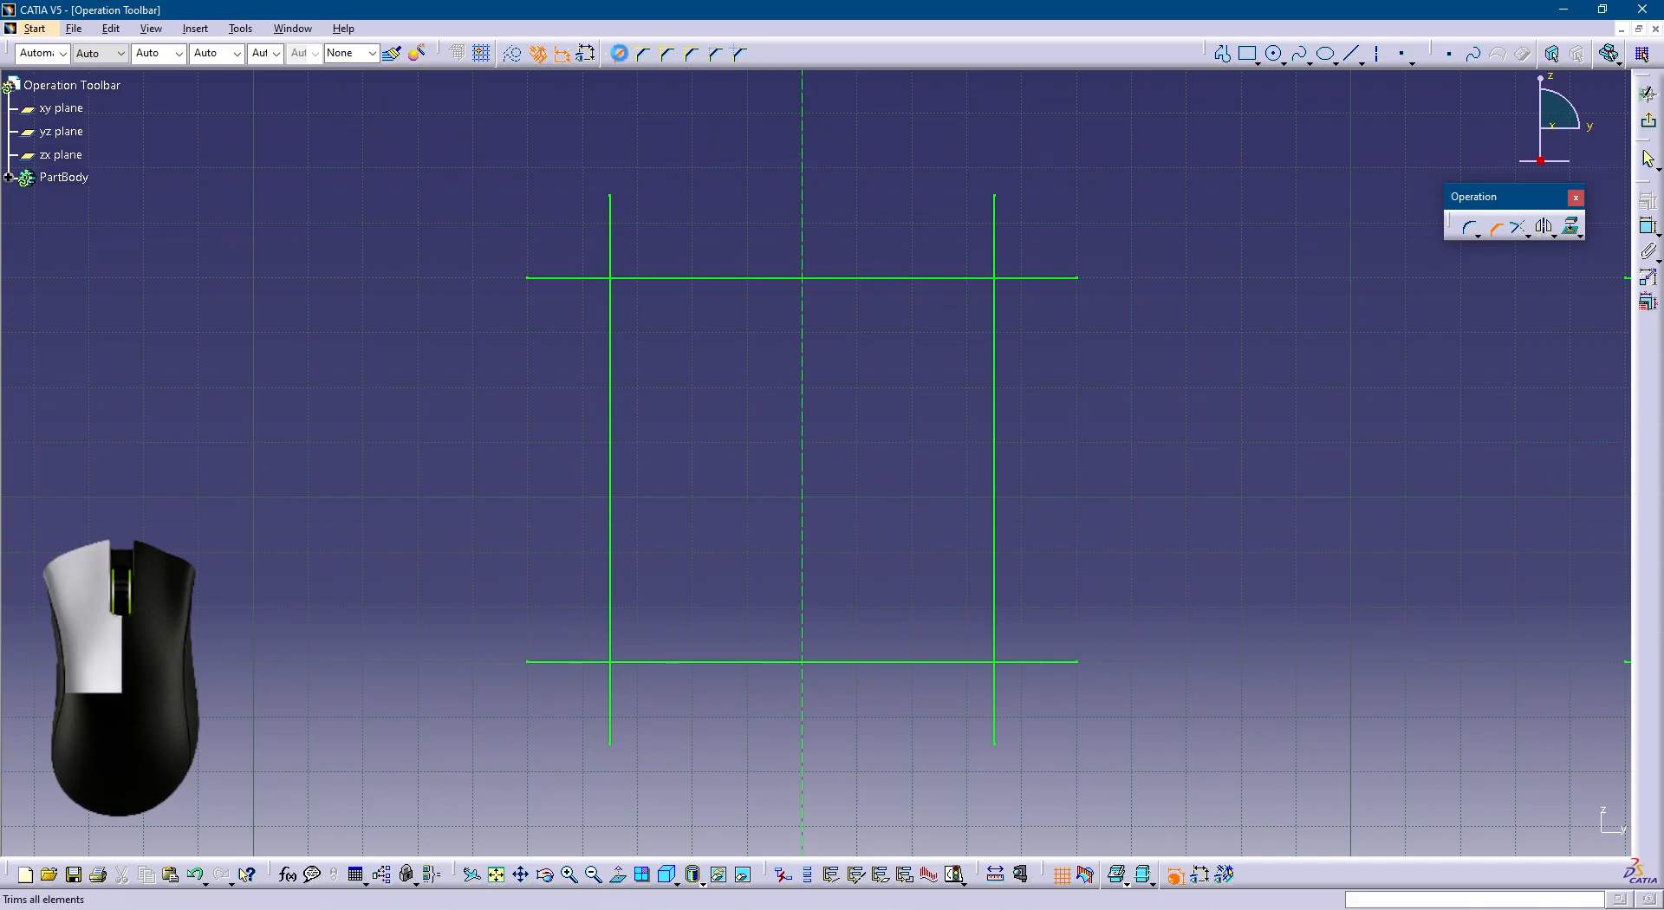
left_click(630, 279)
left_click(611, 325)
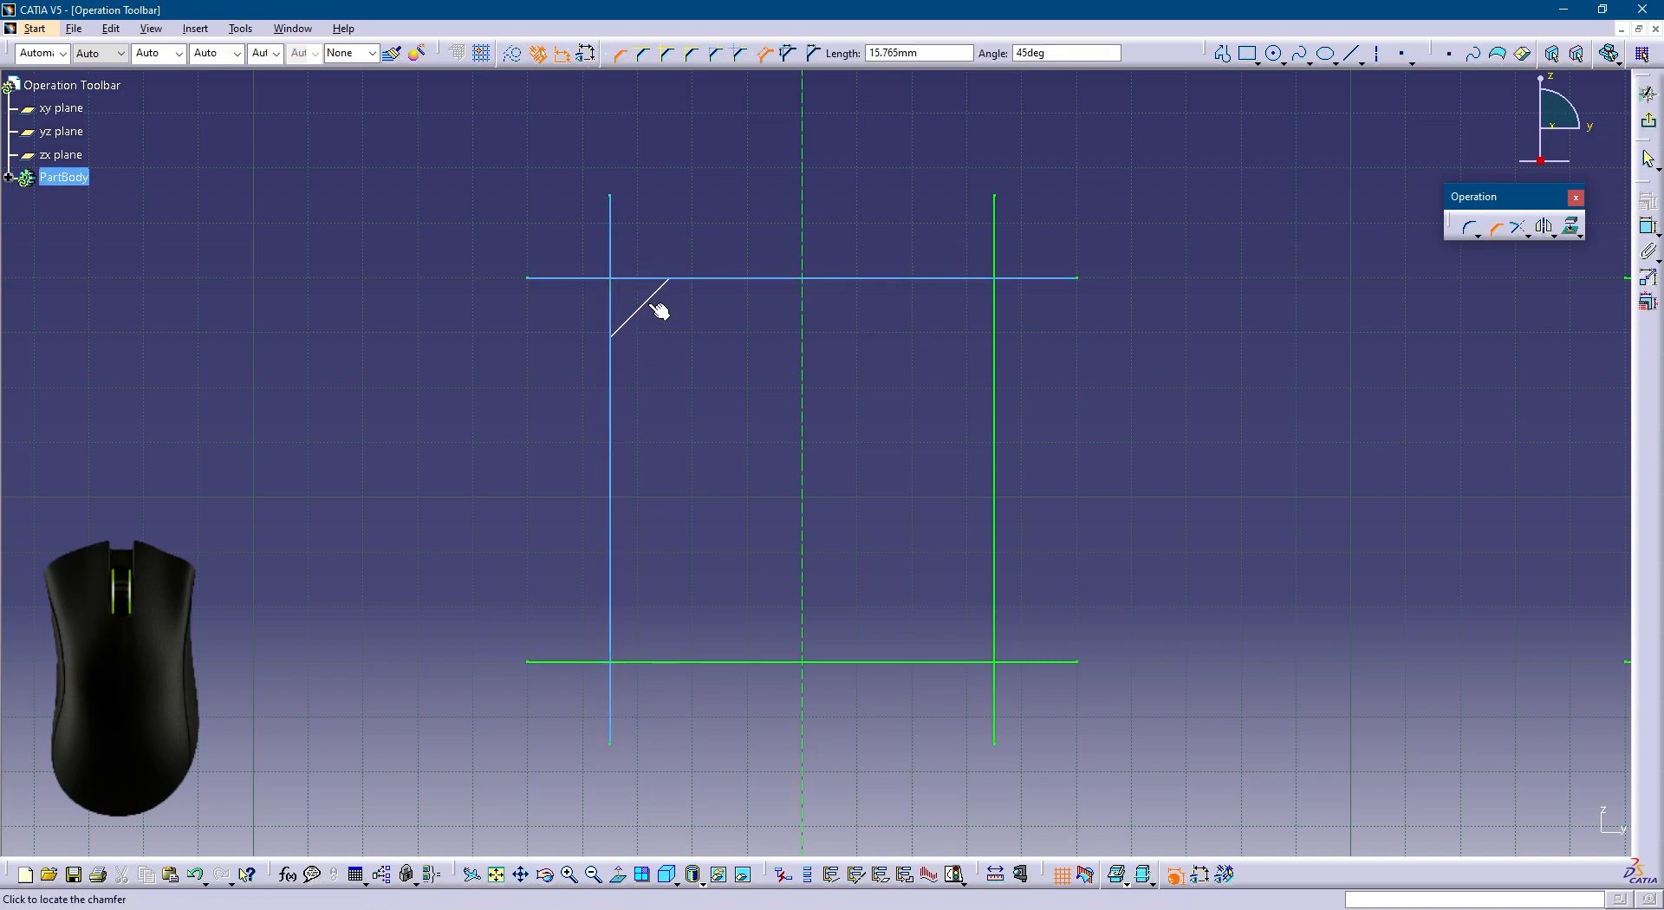
left_click(646, 300)
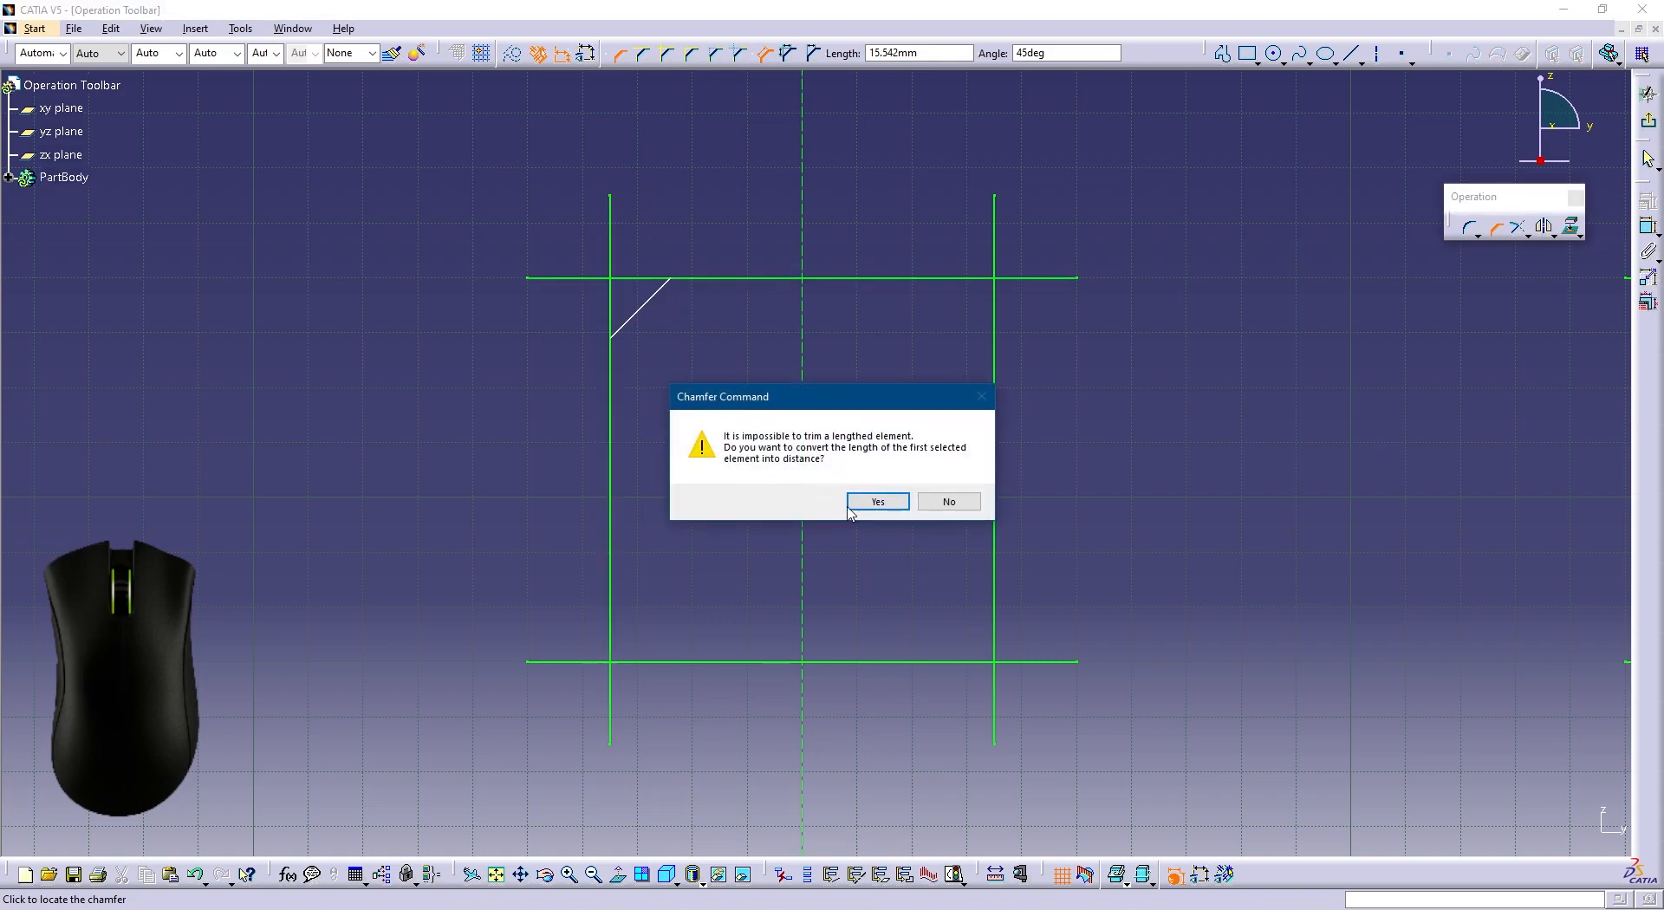
left_click(871, 498)
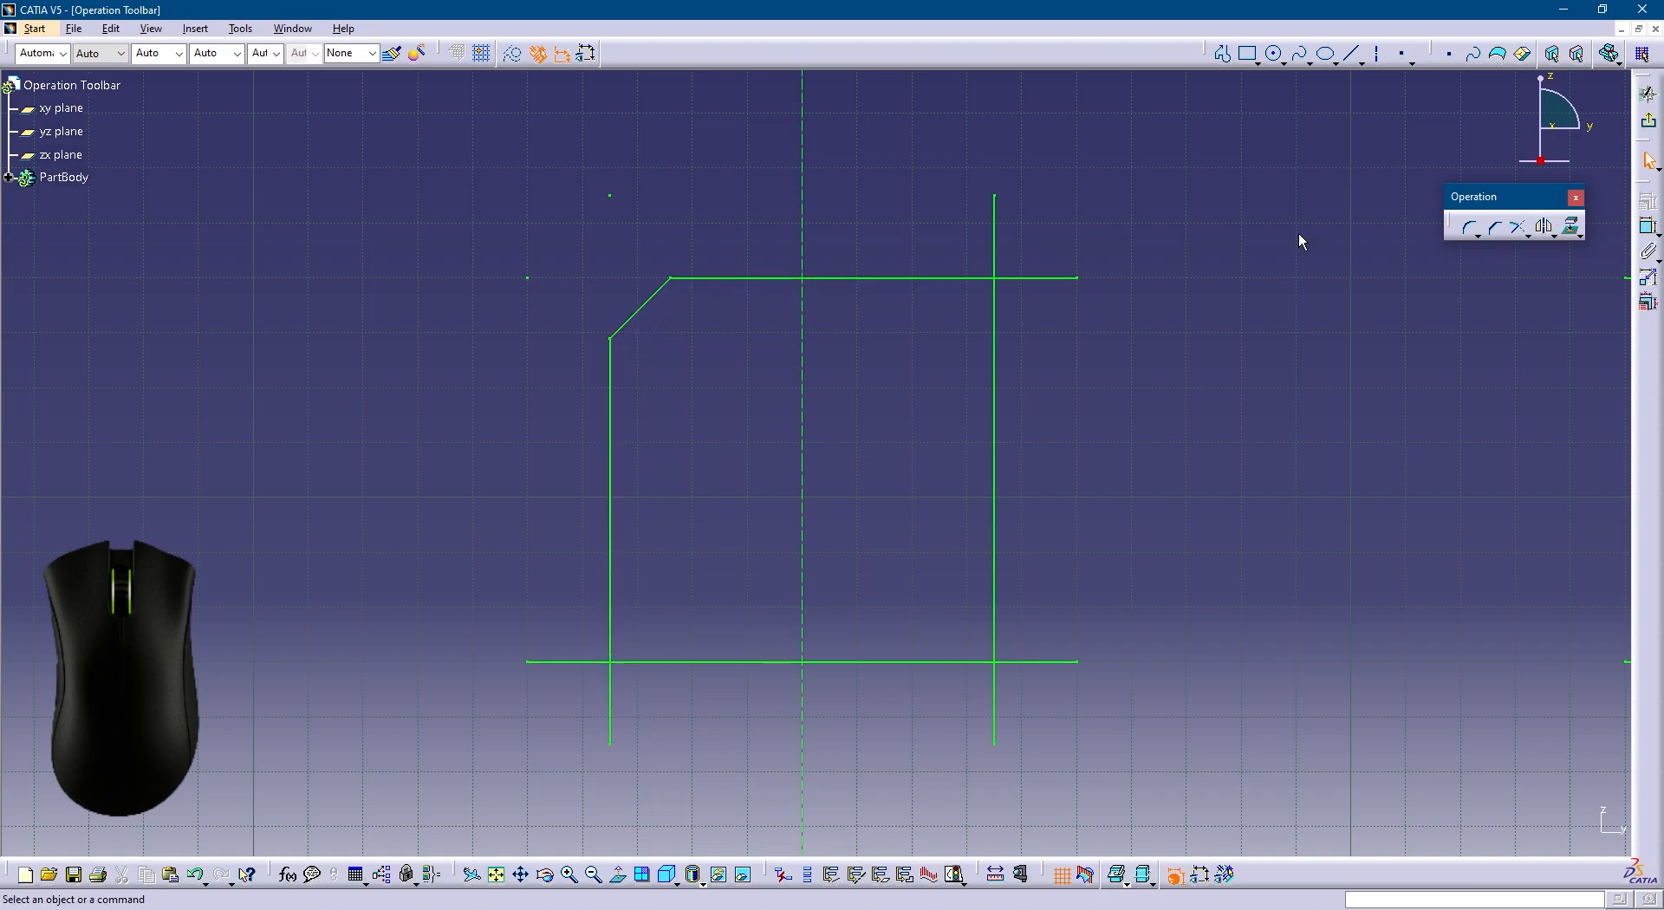
left_click(1297, 329)
Chamfer the same square's upper-right corner at about 31.4 mm length and 45°, trimming all elements and accepting the length conversion.
left_click(1495, 232)
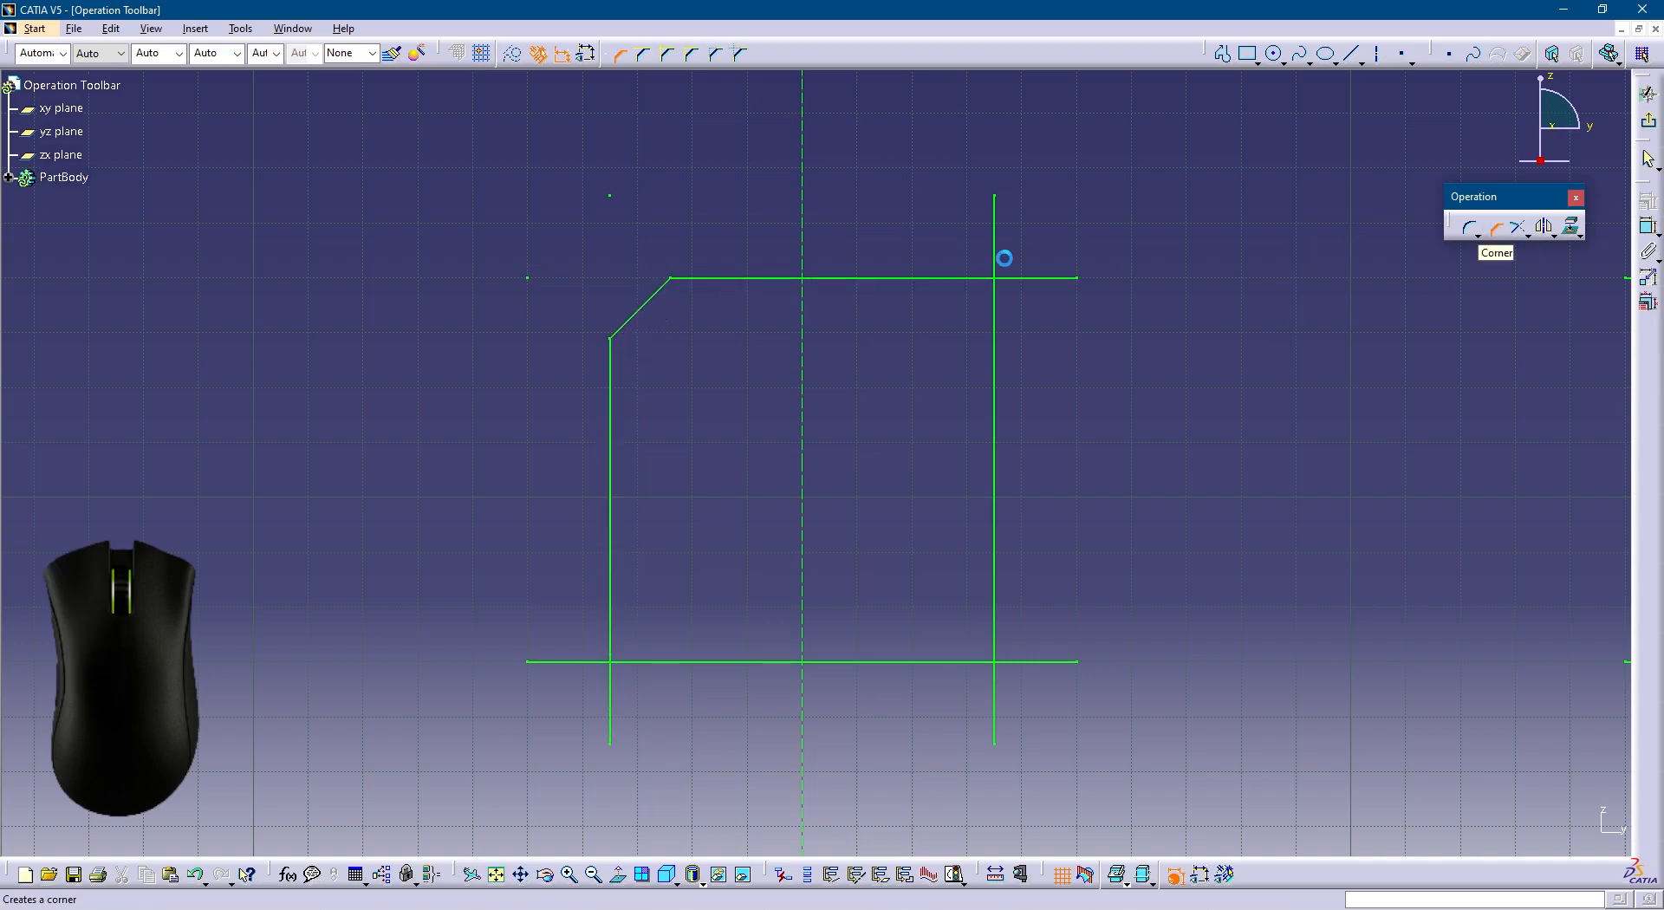
left_click(959, 279)
left_click(995, 356)
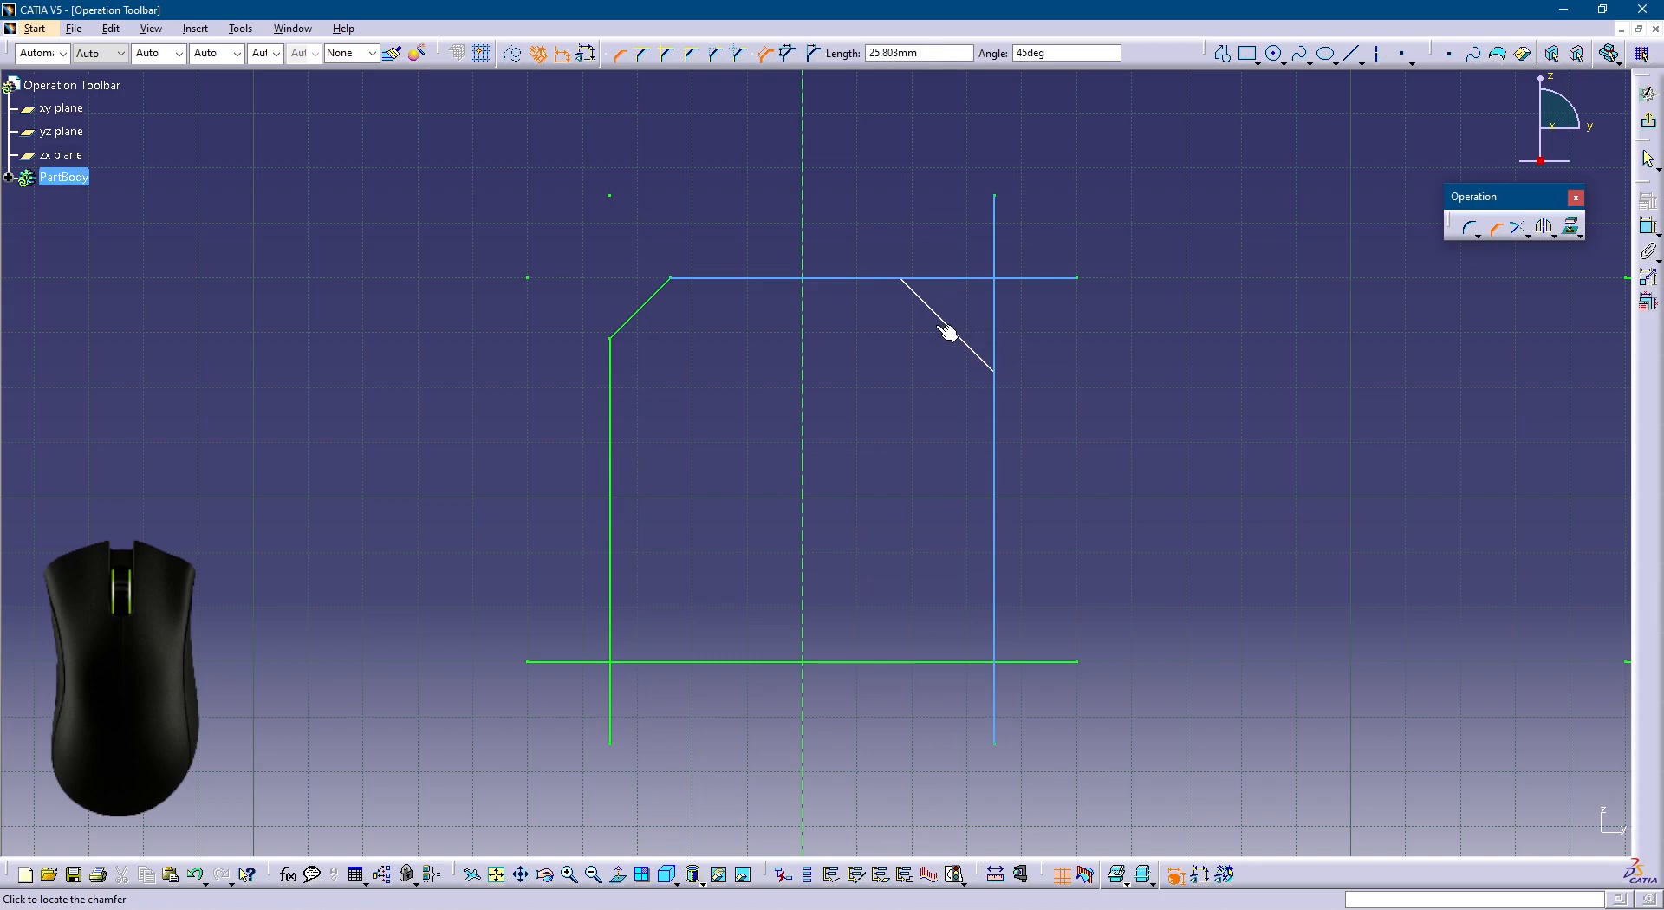
left_click(925, 331)
left_click(877, 501)
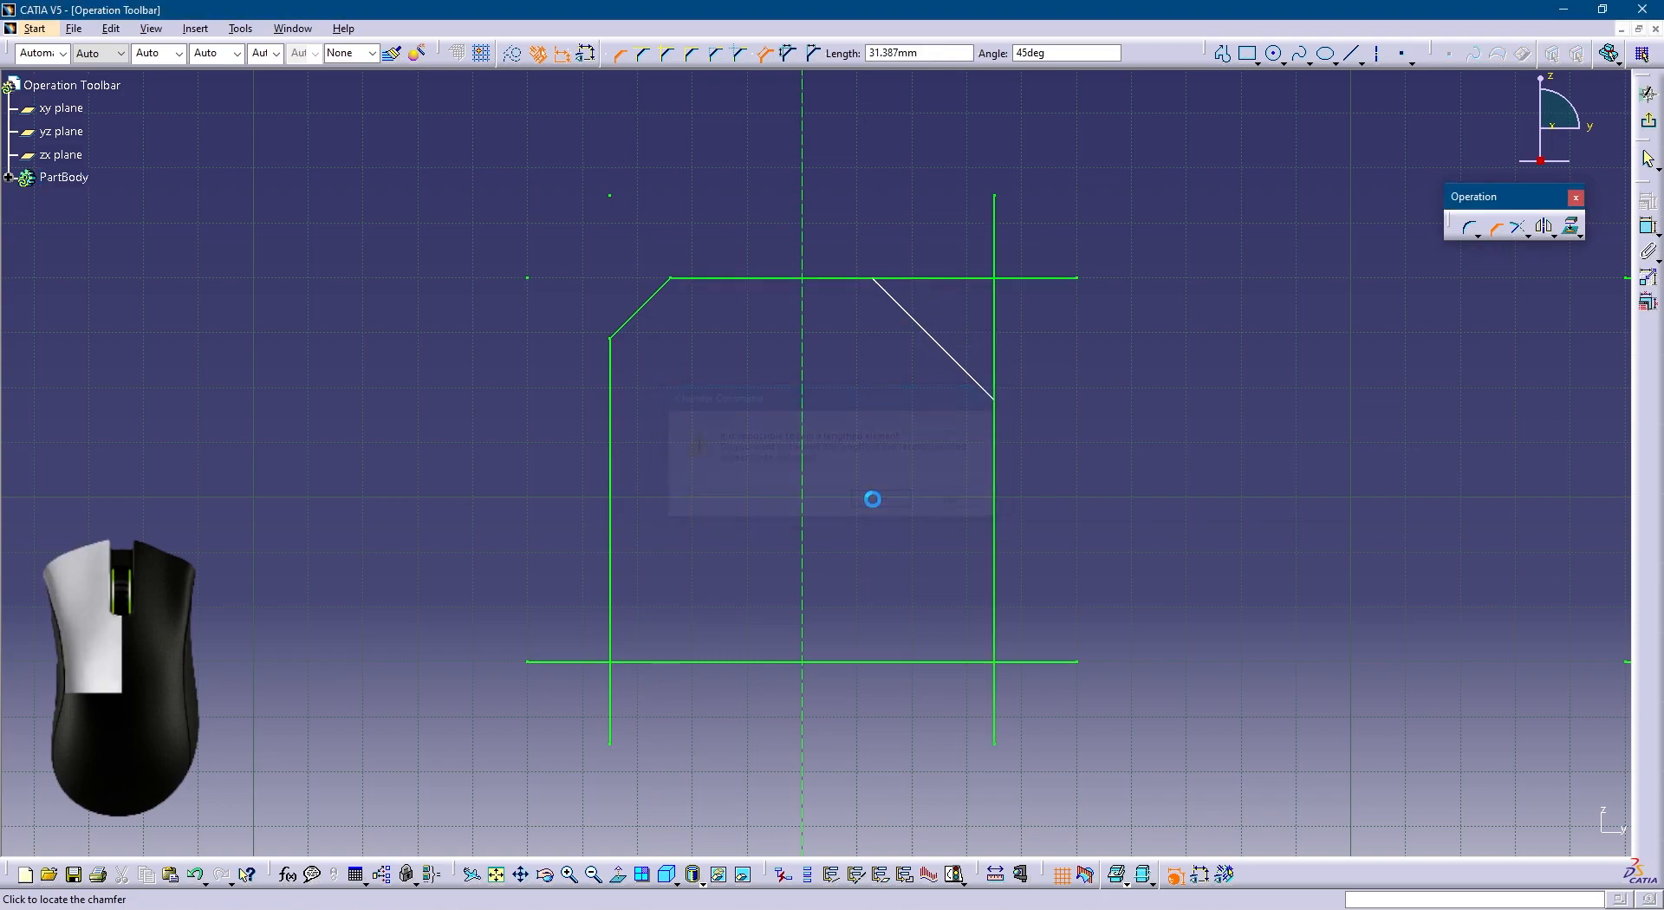
left_click(1248, 373)
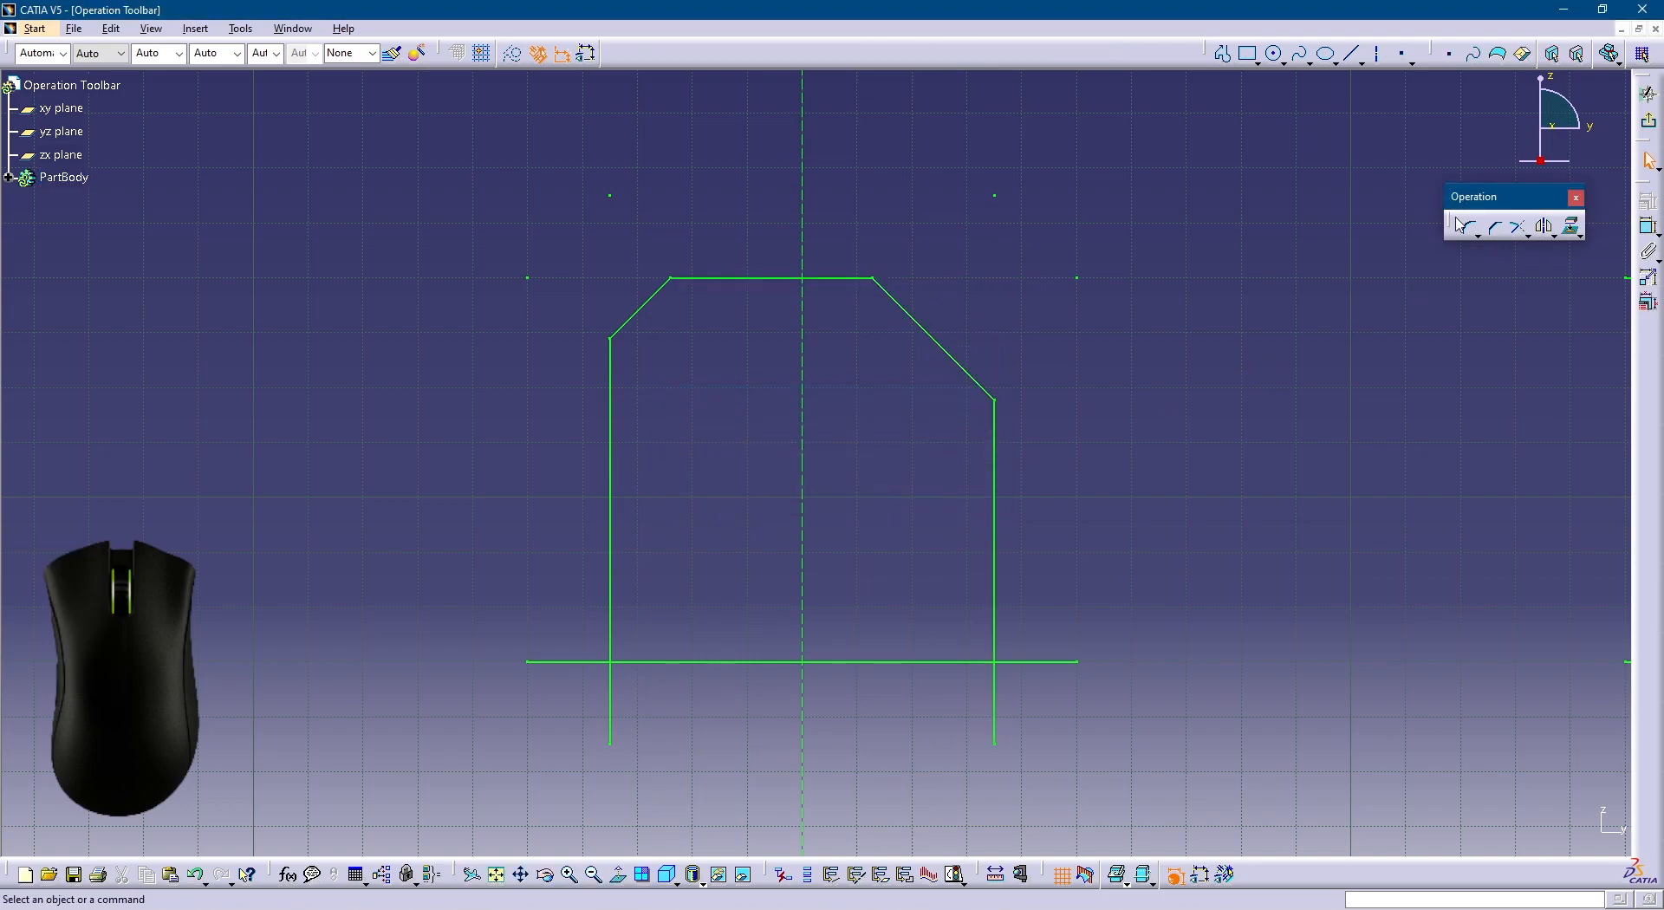
Chamfer the same square's lower-left corner at about 23 mm and 45°, trimming only the first element, the left vertical line.
left_click(1495, 228)
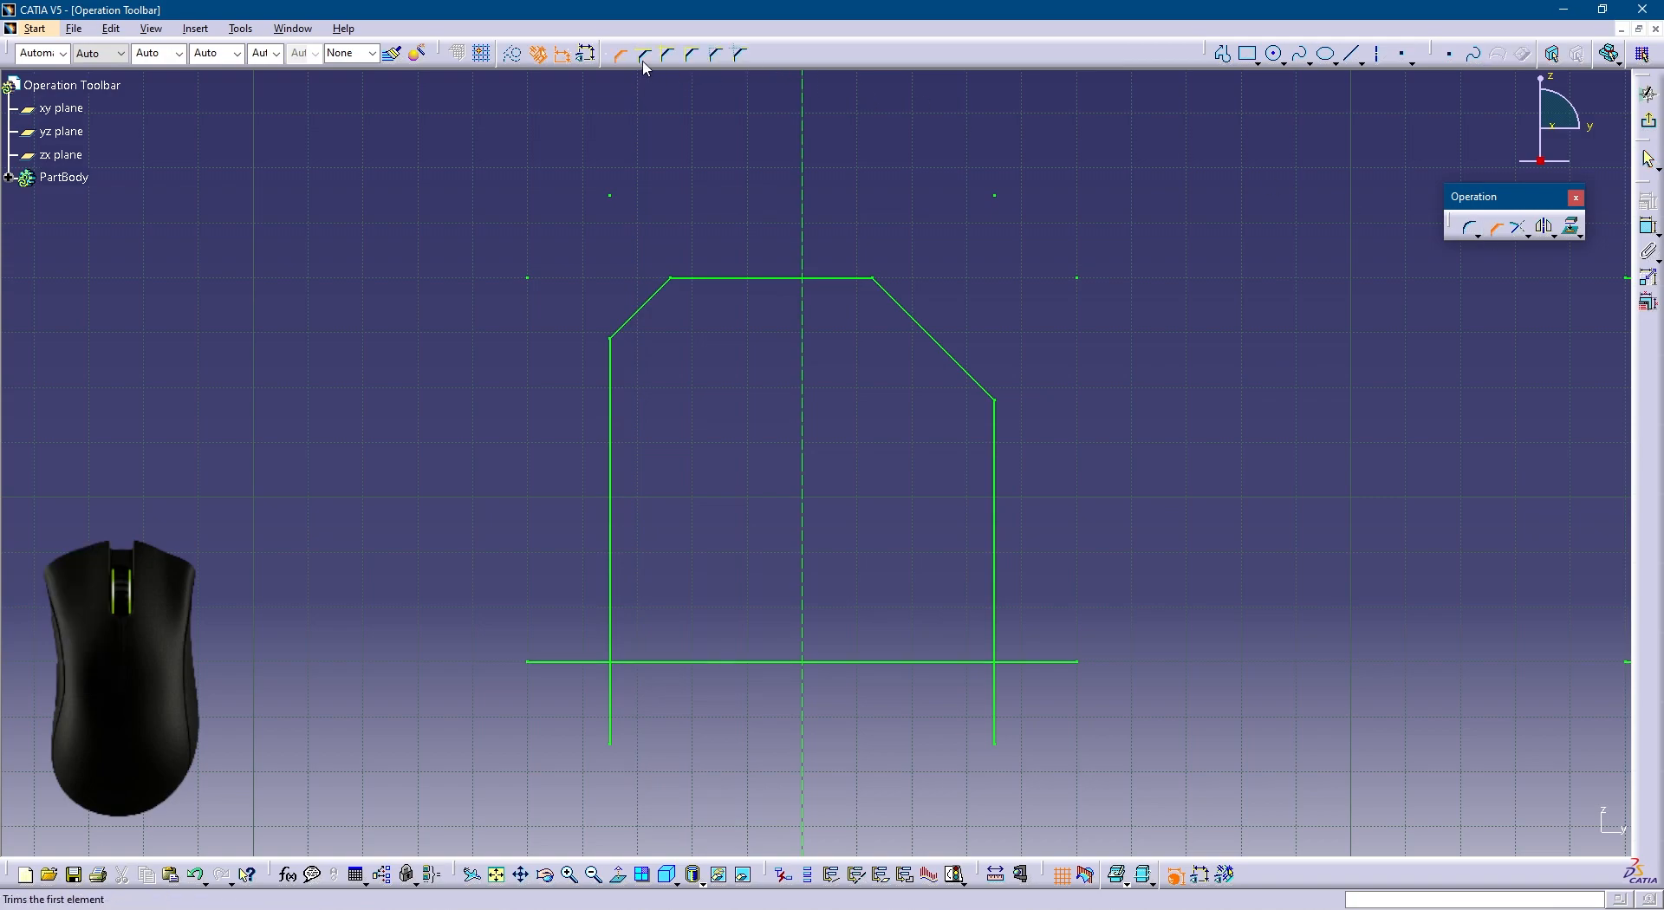
left_click(646, 65)
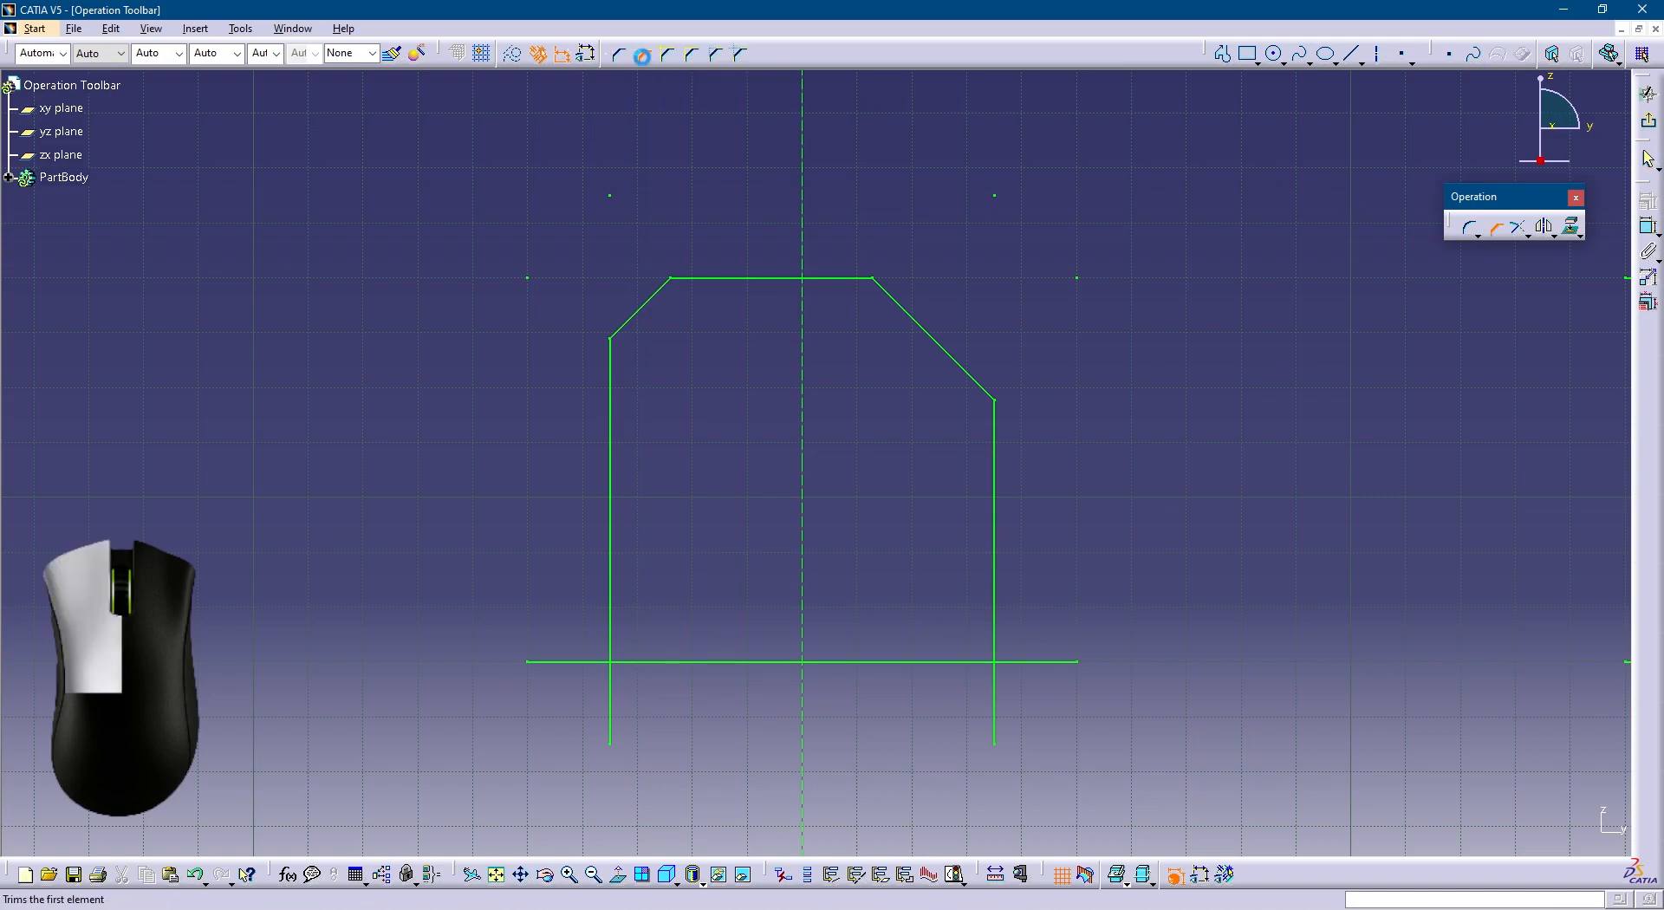
left_click(610, 609)
left_click(676, 663)
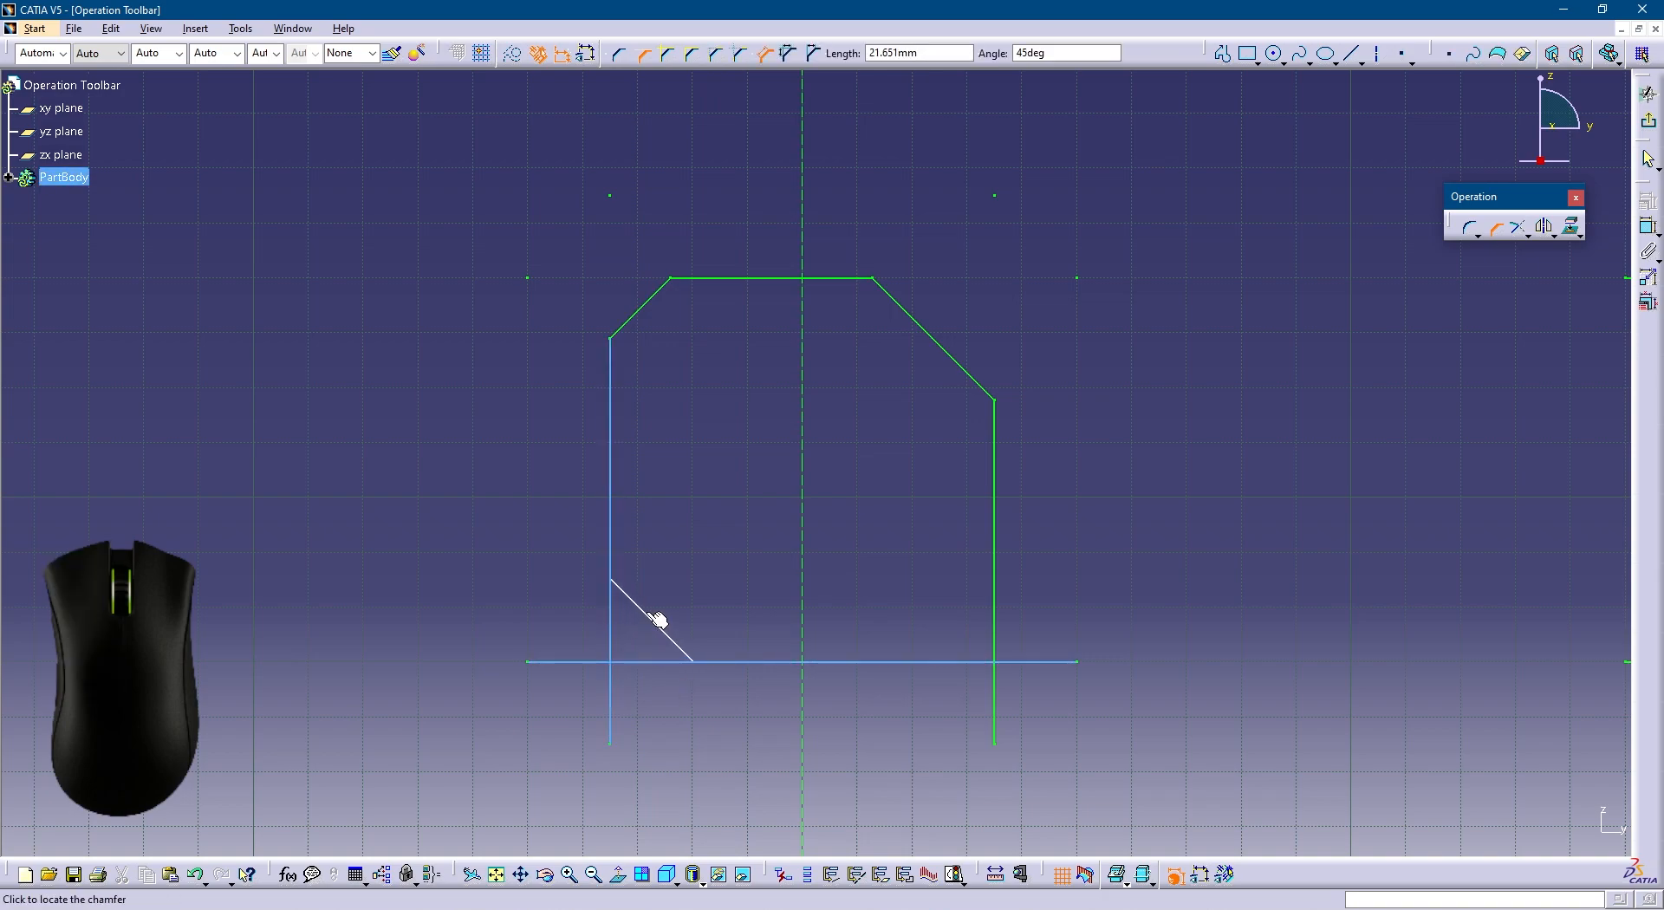
left_click(642, 606)
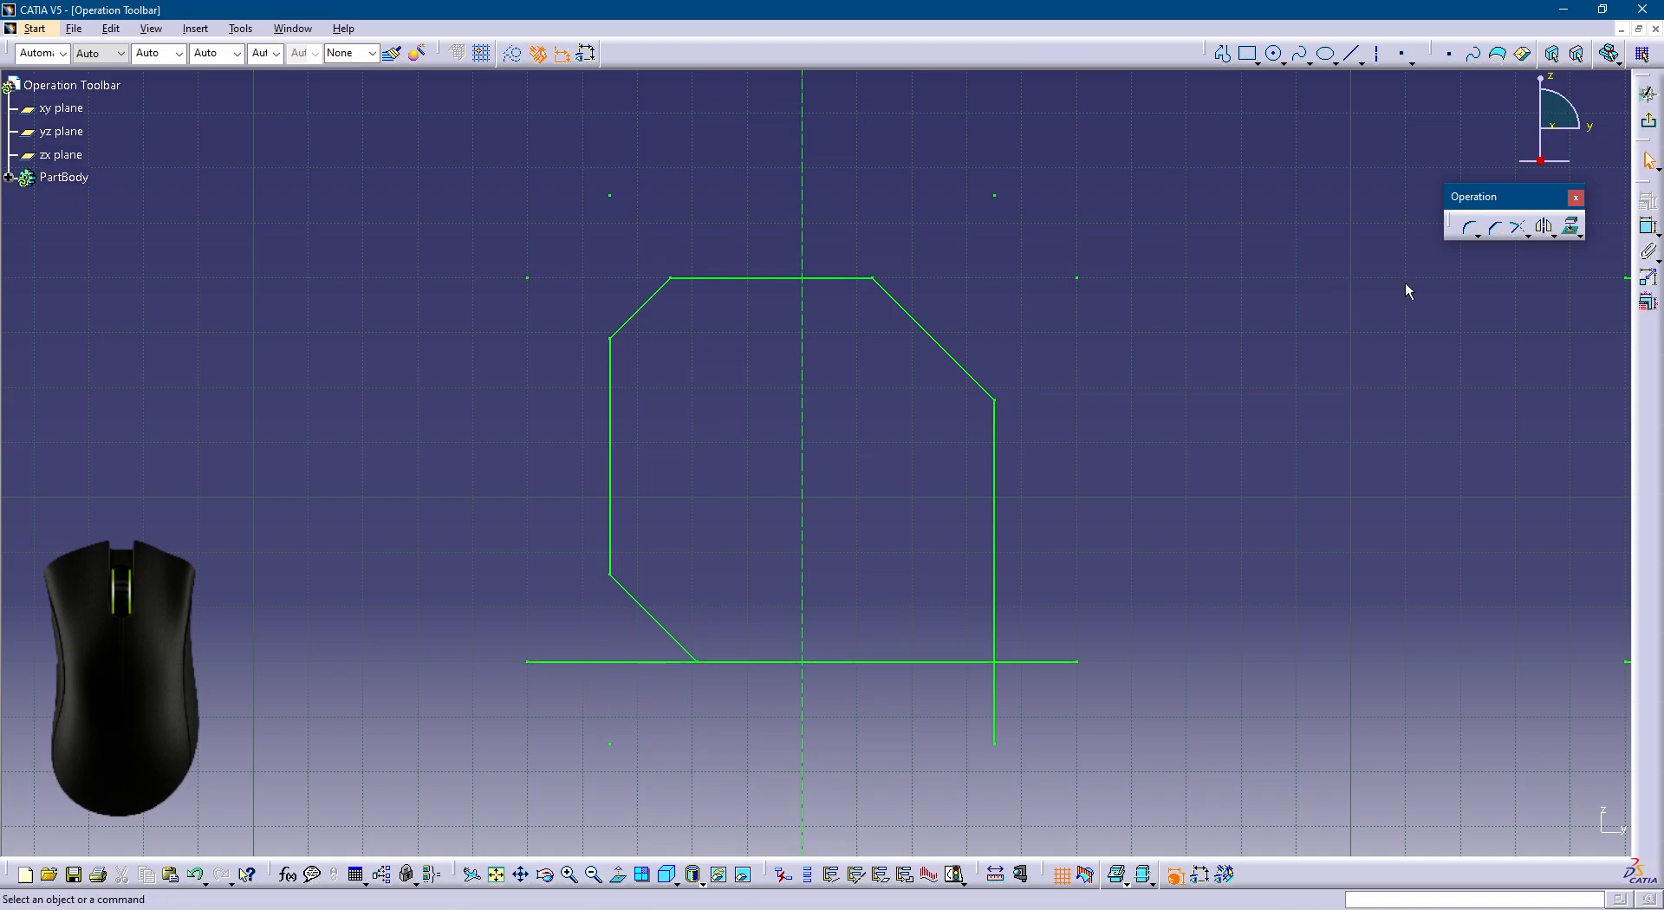
Chamfer the same square's lower-right corner at about 29 mm and 45°, trimming only the bottom line and accepting its length conversion.
left_click(1495, 228)
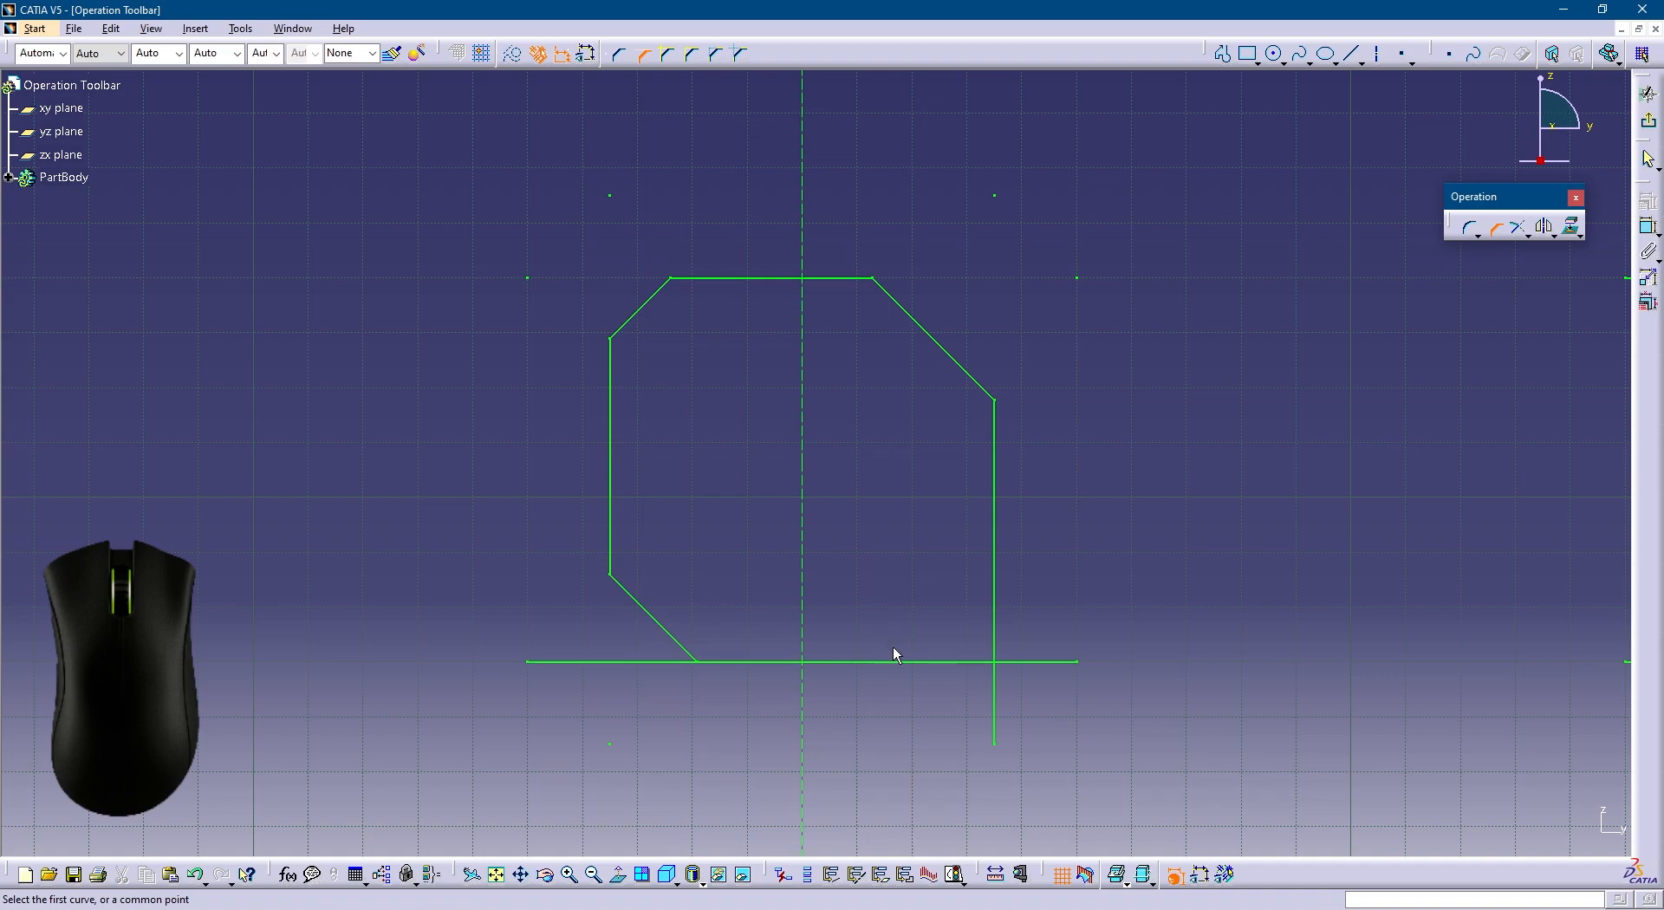
left_click(929, 663)
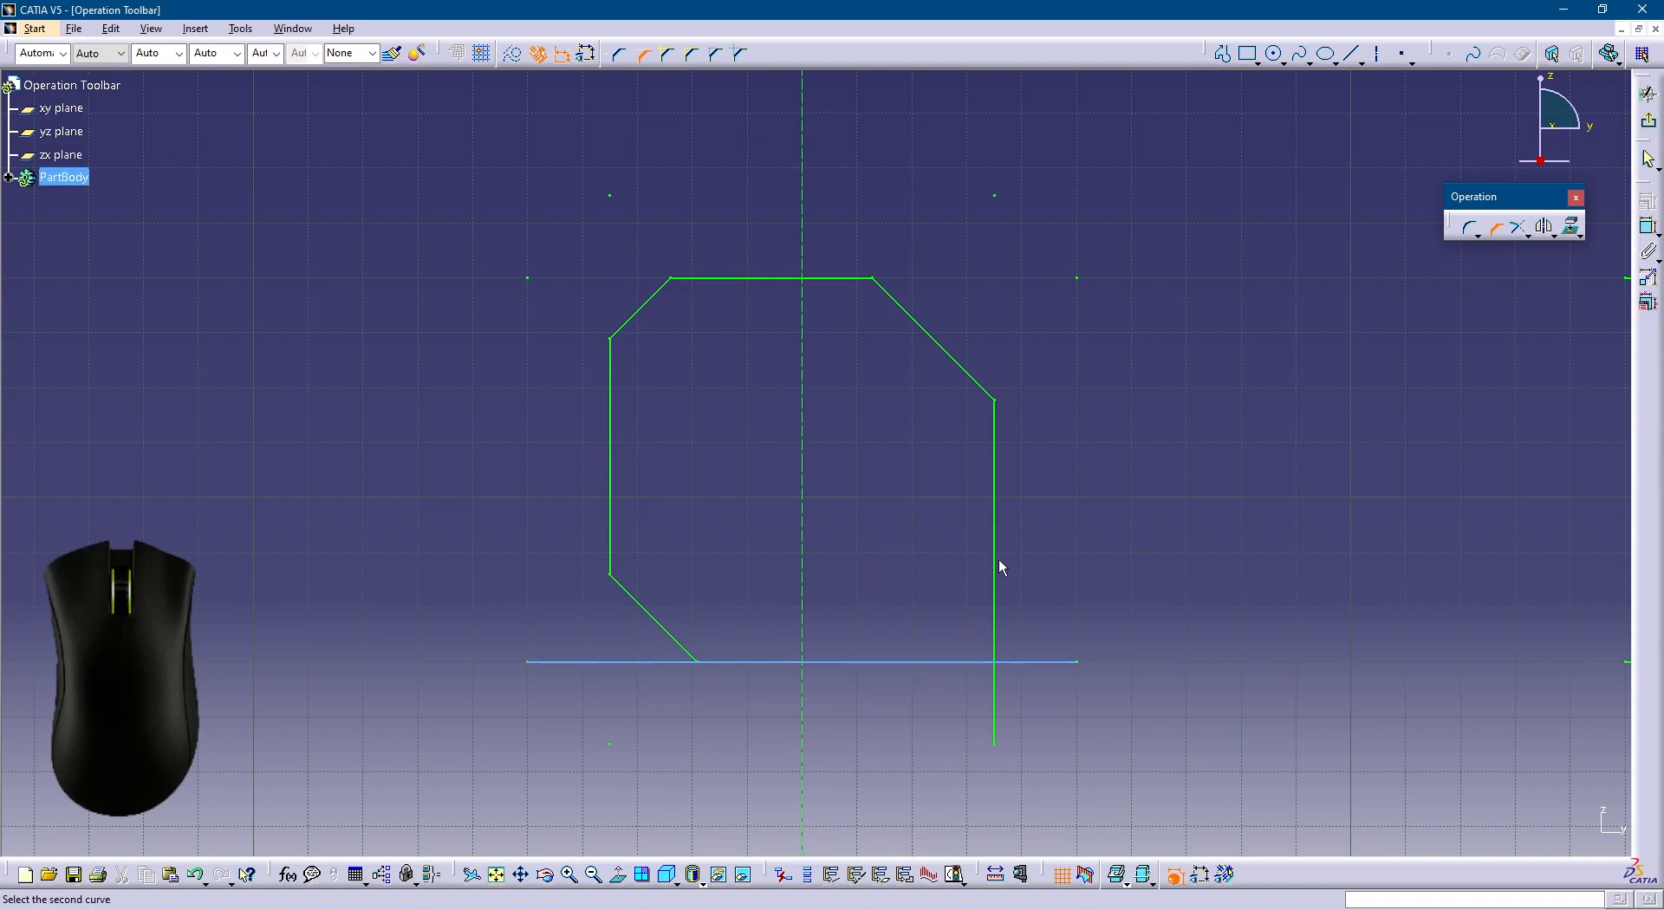
left_click(997, 565)
left_click(943, 601)
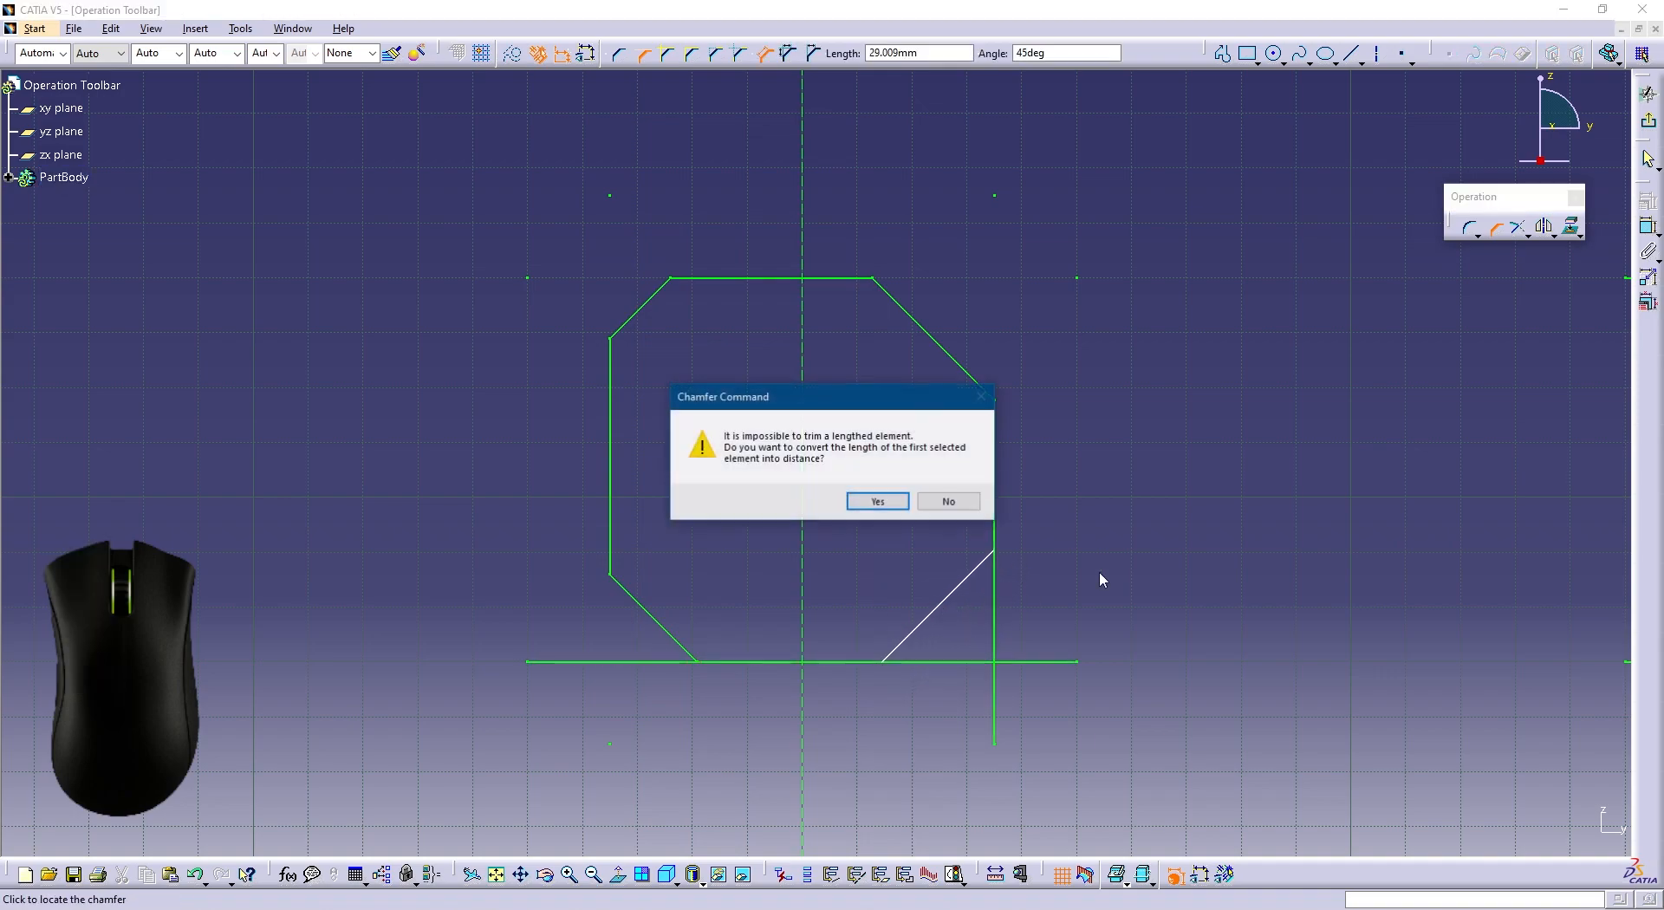
key("Return")
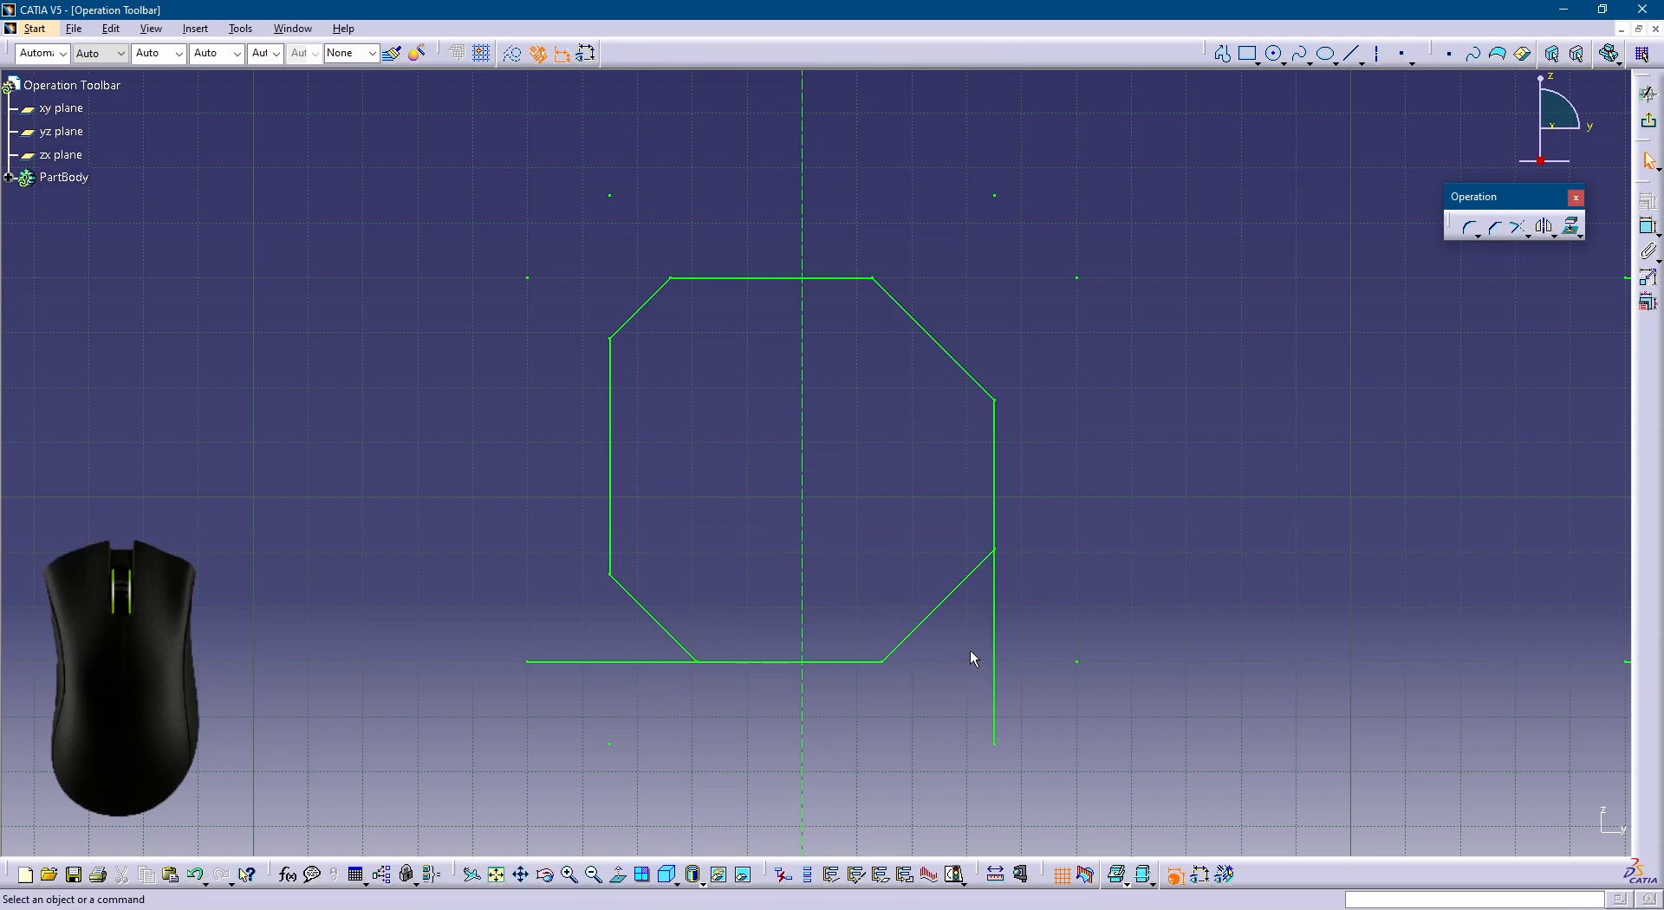
Chamfer the upper-left corner of the next lower-row square at about 25 mm and 45° with the No Trim option.
middle_click_drag(1252, 523, 872, 450)
mouse_move(1436, 423)
middle_mouse_down()
mouse_move(1081, 419)
mouse_move(755, 462)
middle_mouse_up()
left_click(1494, 227)
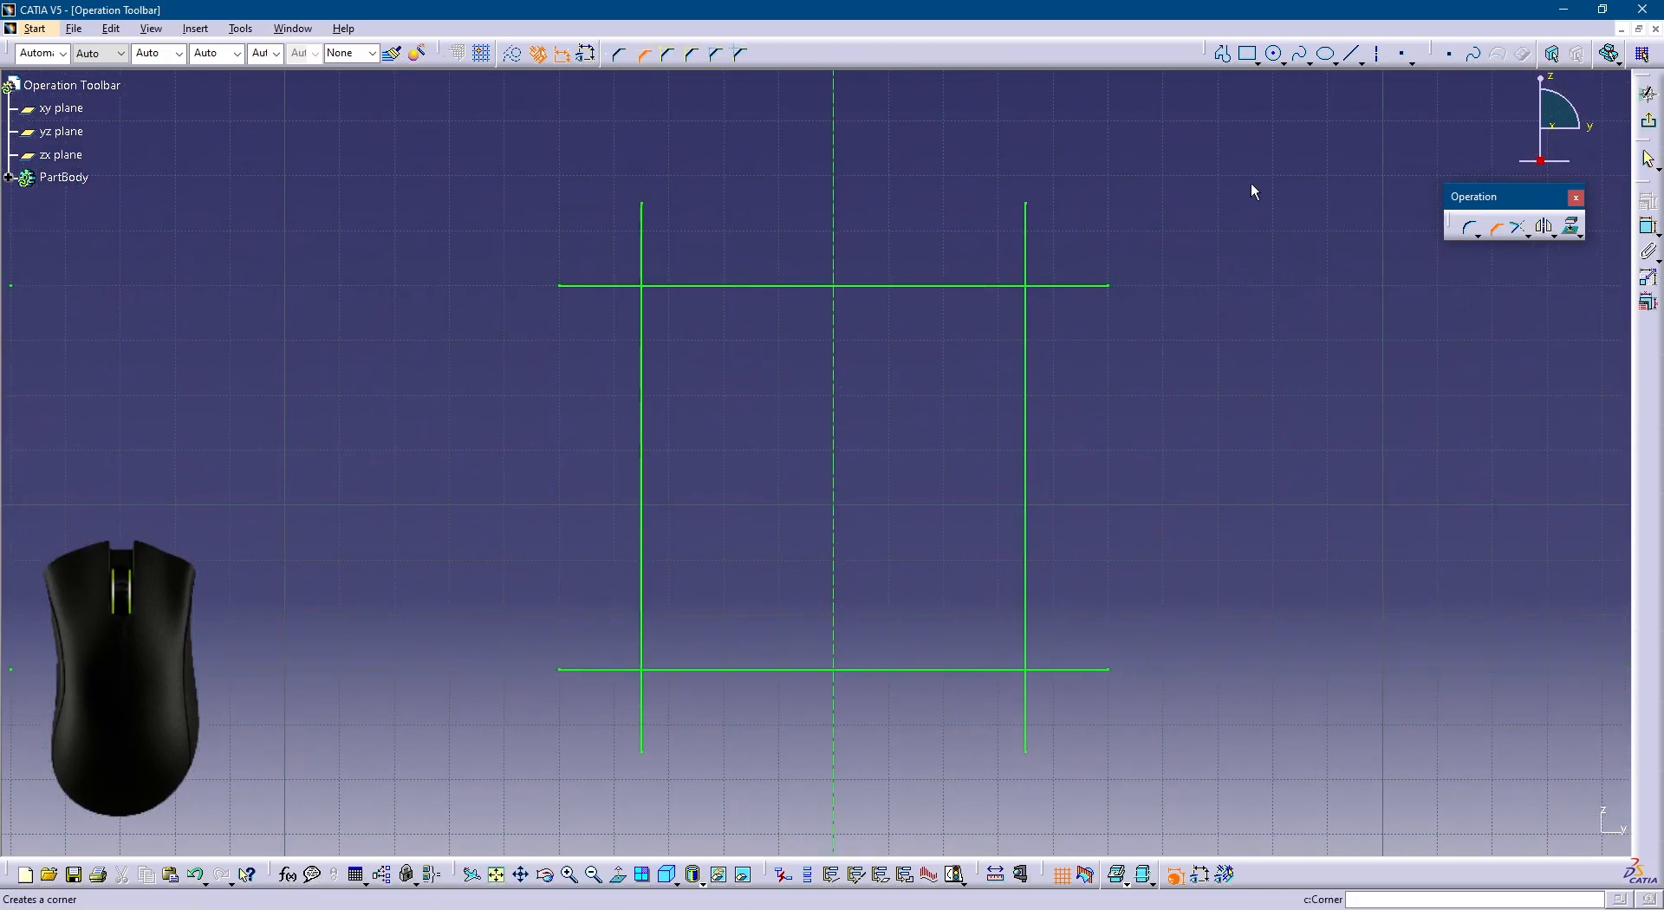
left_click(675, 66)
left_click(642, 286)
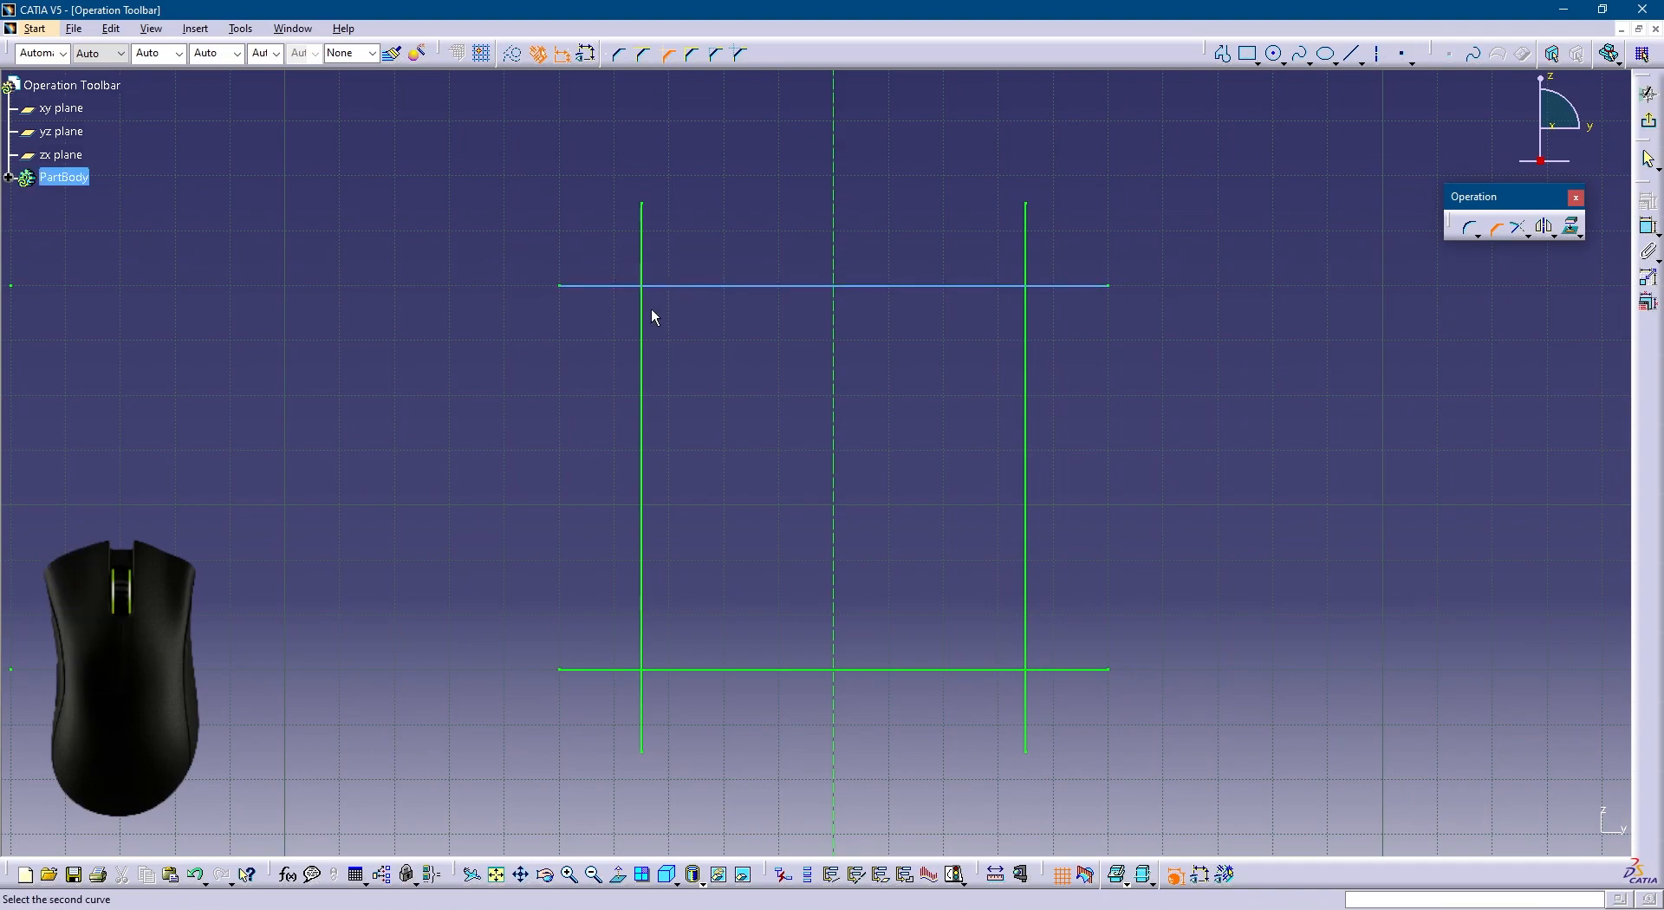
left_click(640, 345)
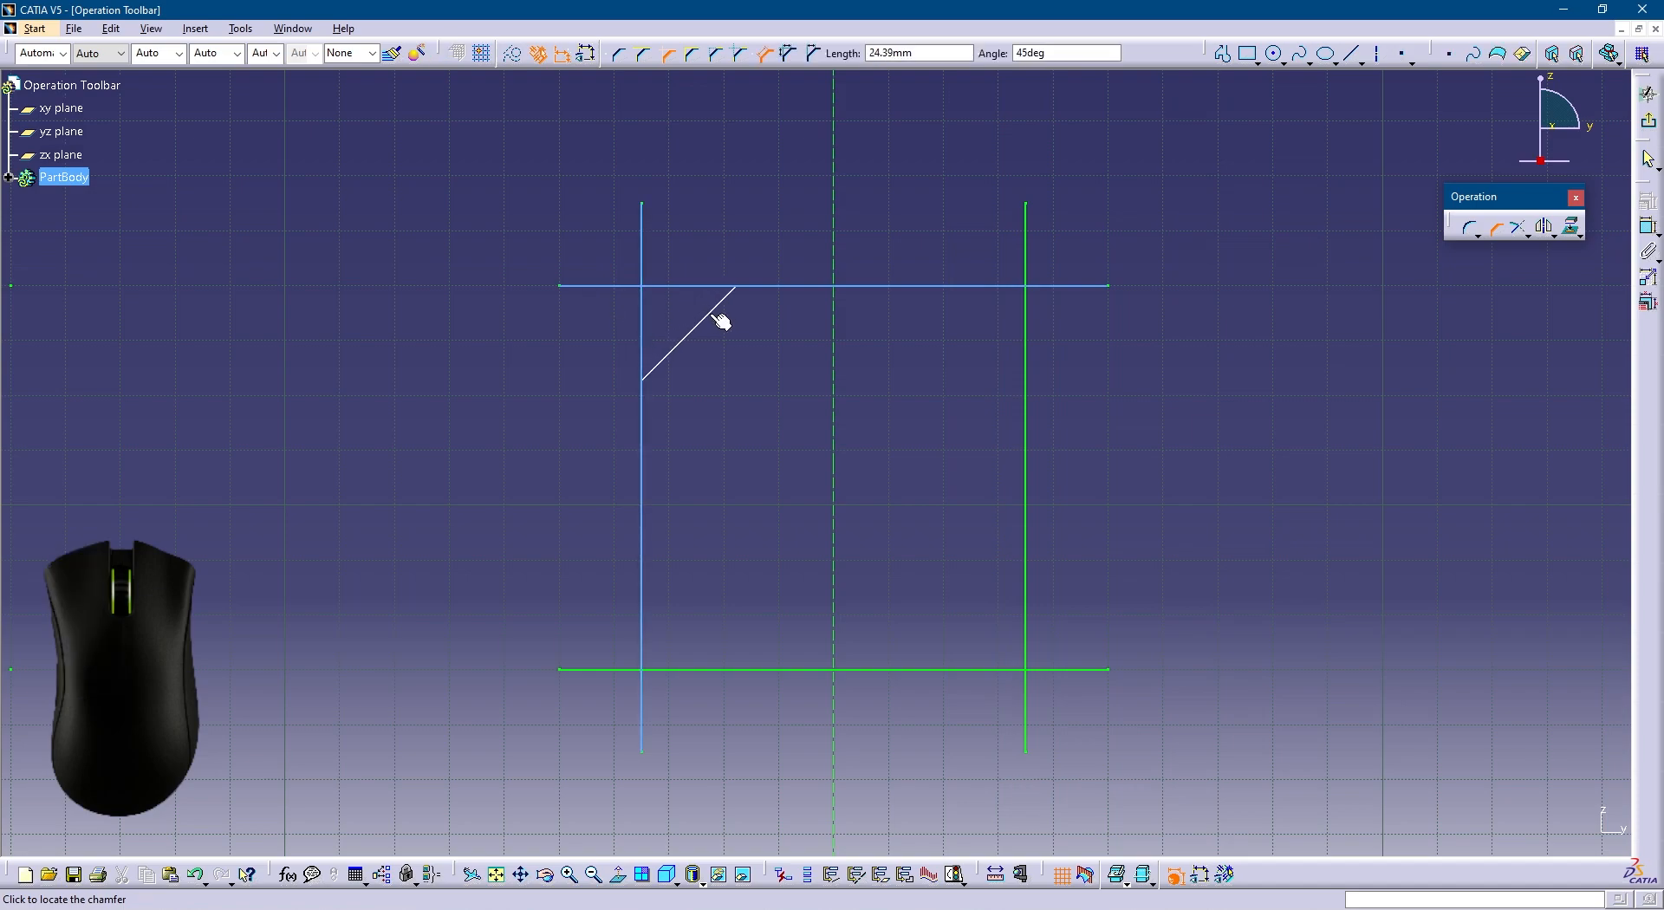
left_click(721, 321)
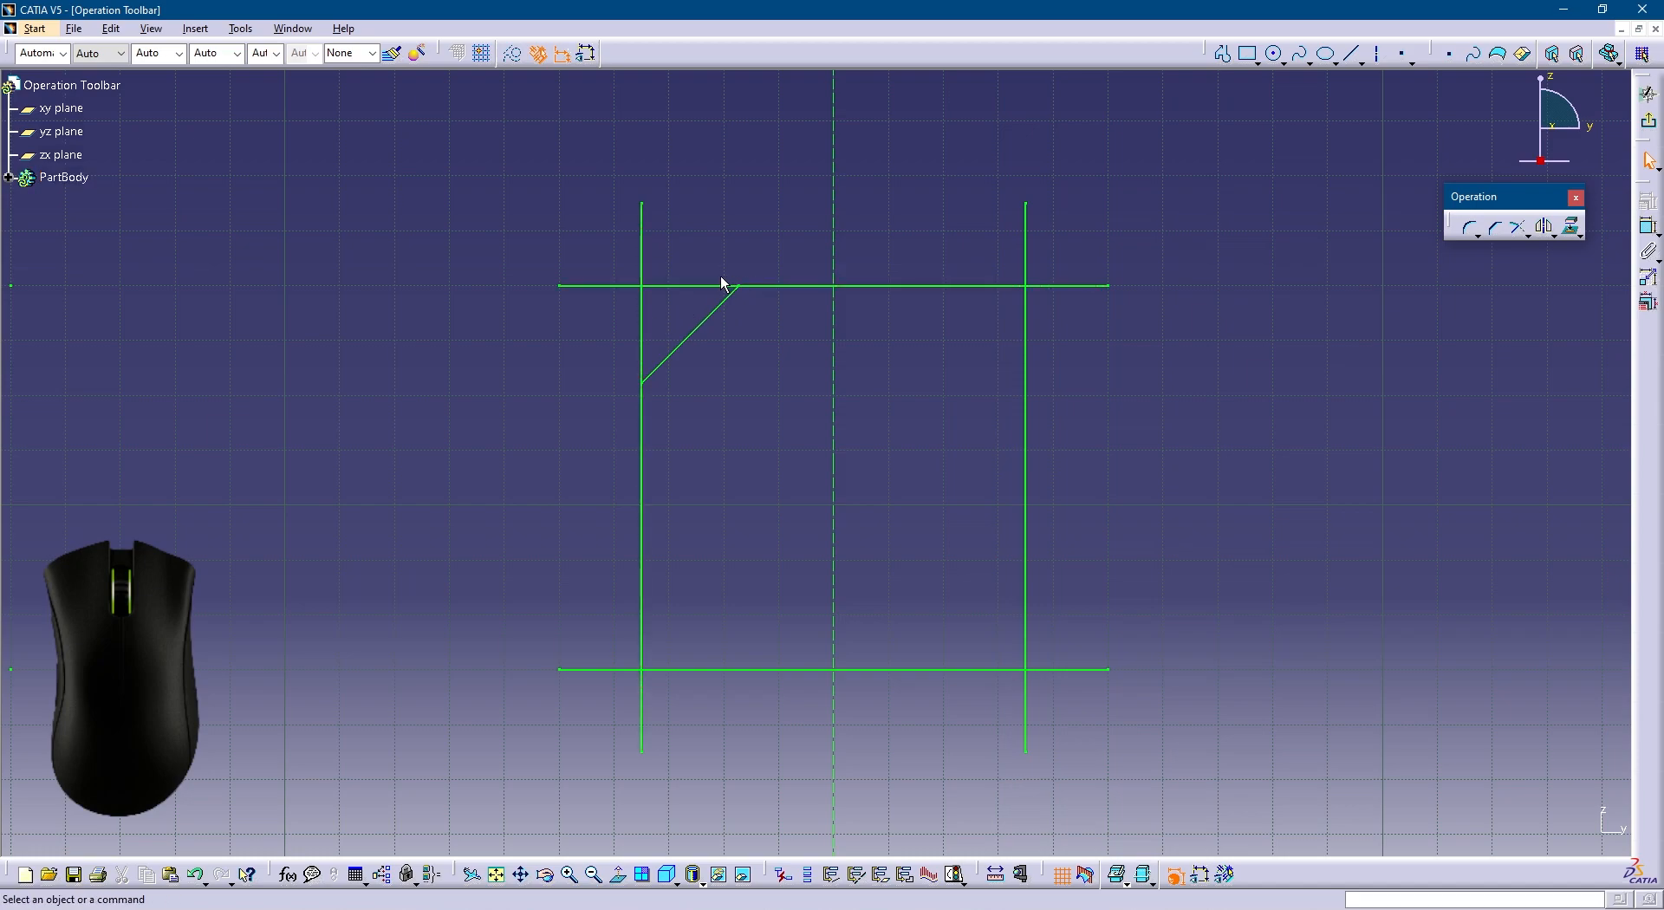
Chamfer that square's upper-right corner at about 28 mm without trimming either line.
left_click(1495, 227)
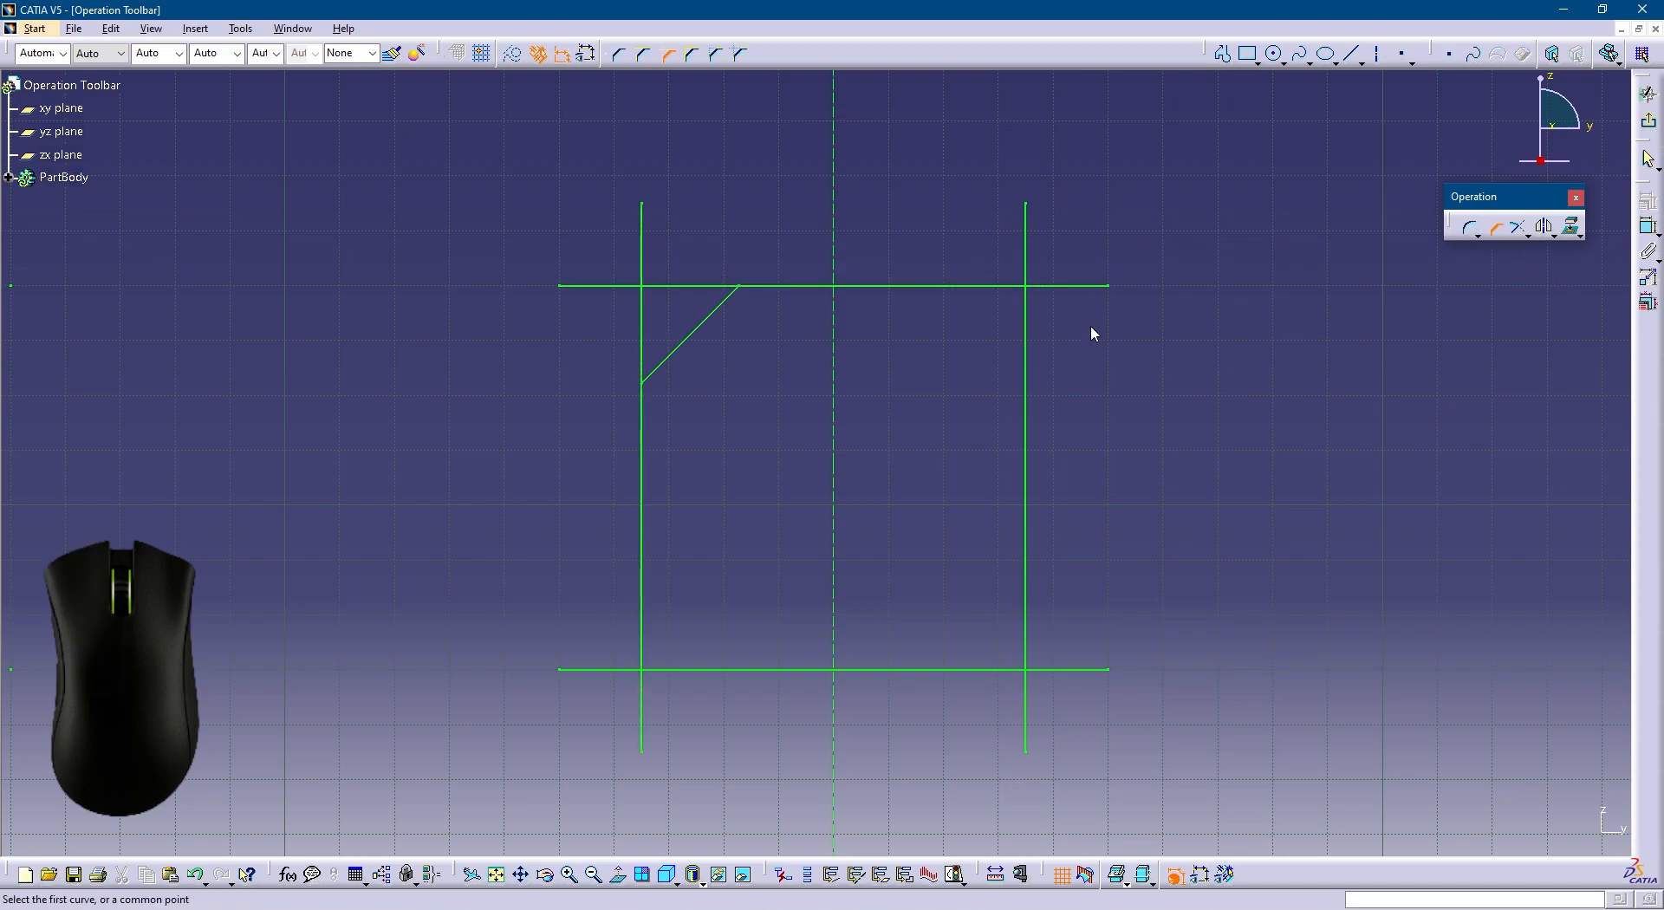
left_click(950, 286)
left_click(1026, 364)
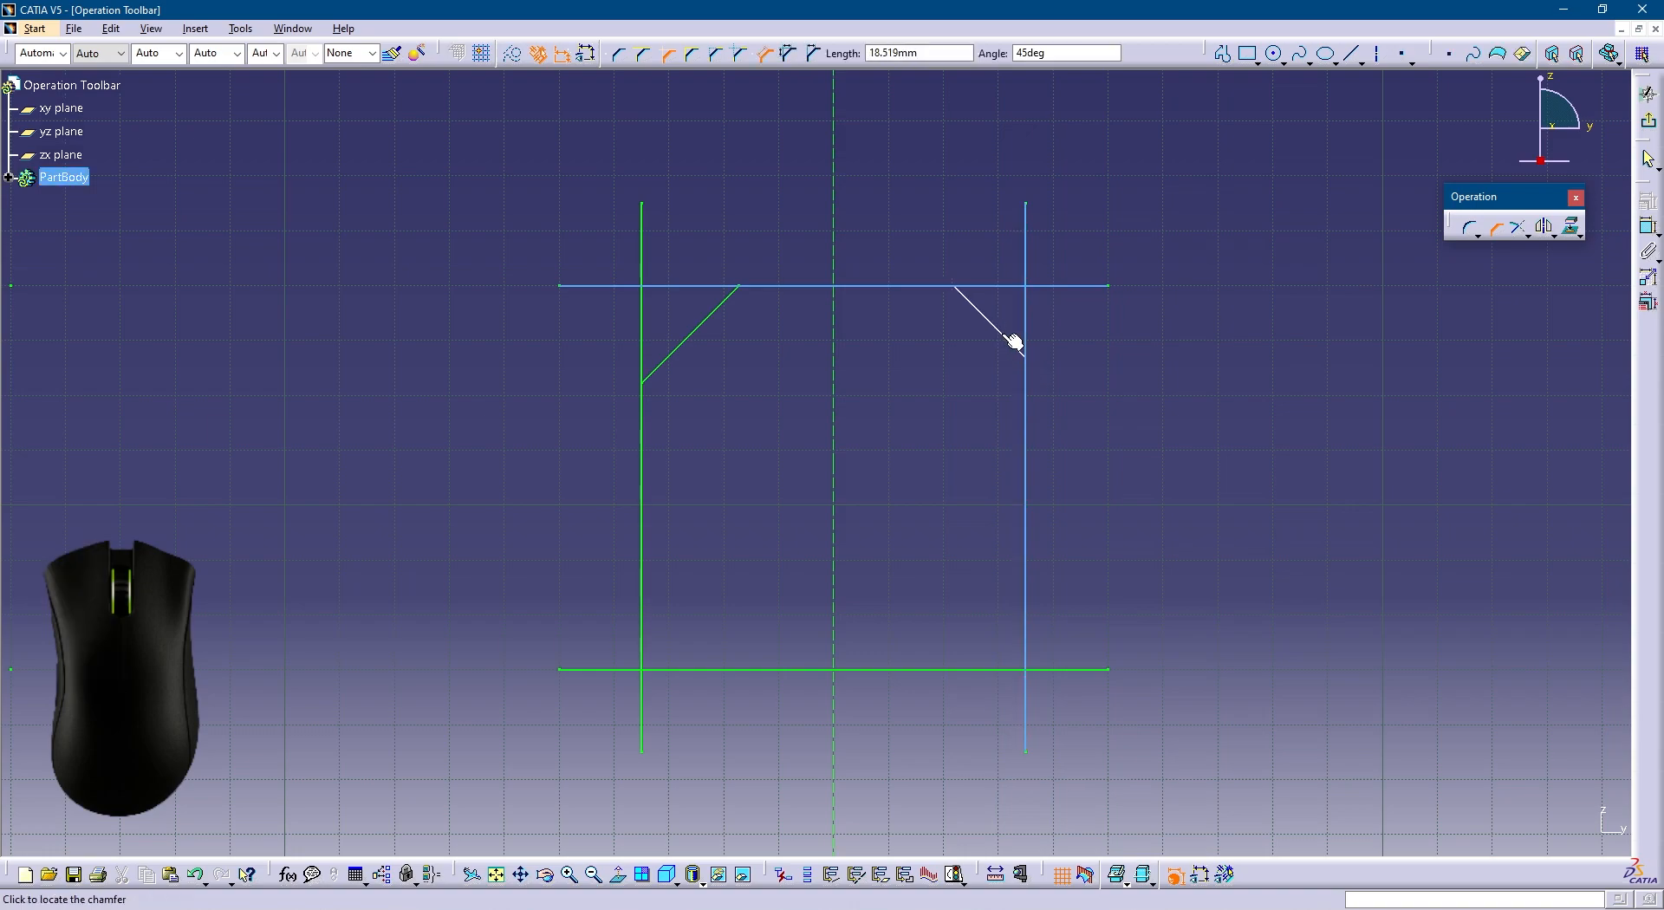
left_click(988, 358)
left_click(1274, 295)
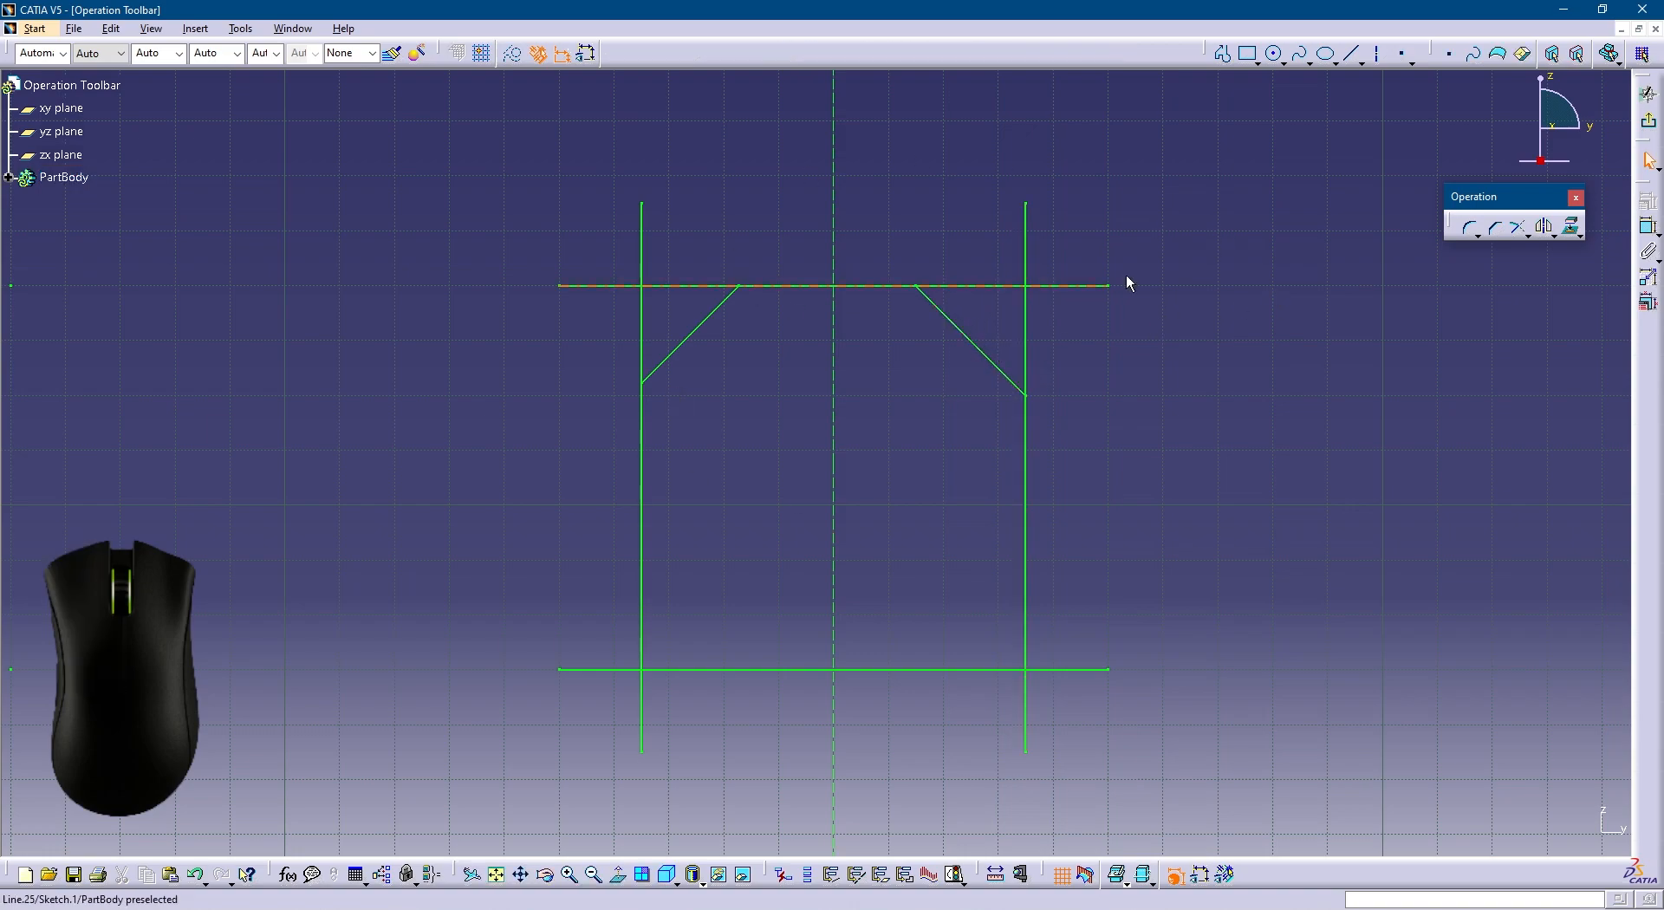
Chamfer the lower-left corner at about 24.5 mm and 45°, trimming both lines to their intersection and converting the second line's length into distance.
left_click(1495, 227)
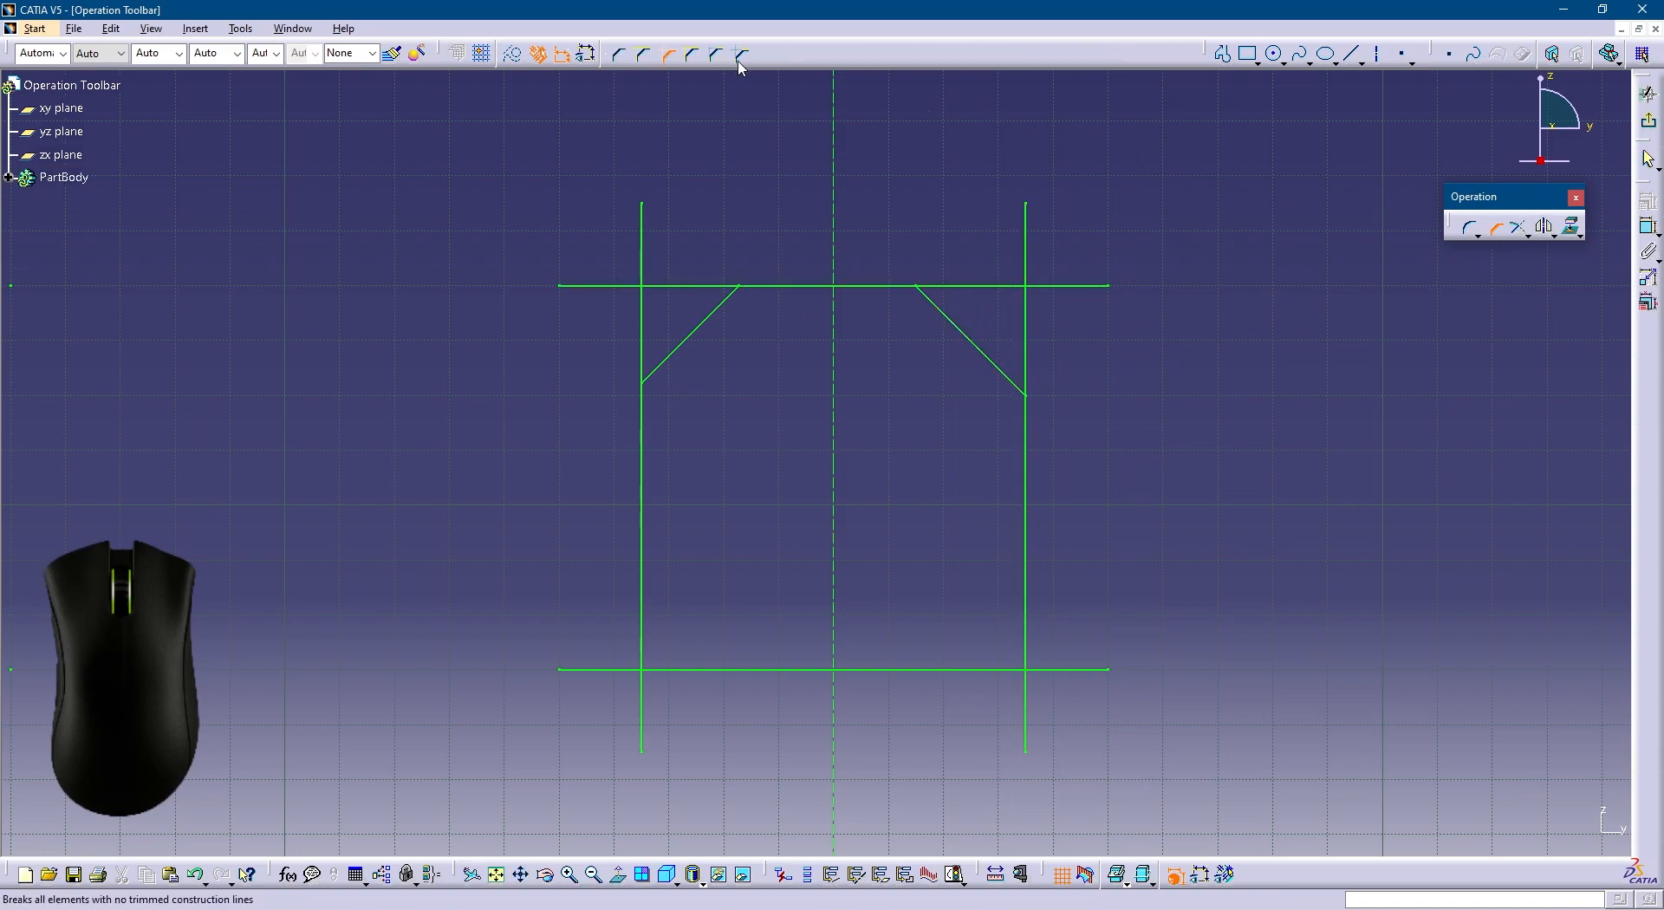
left_click(697, 55)
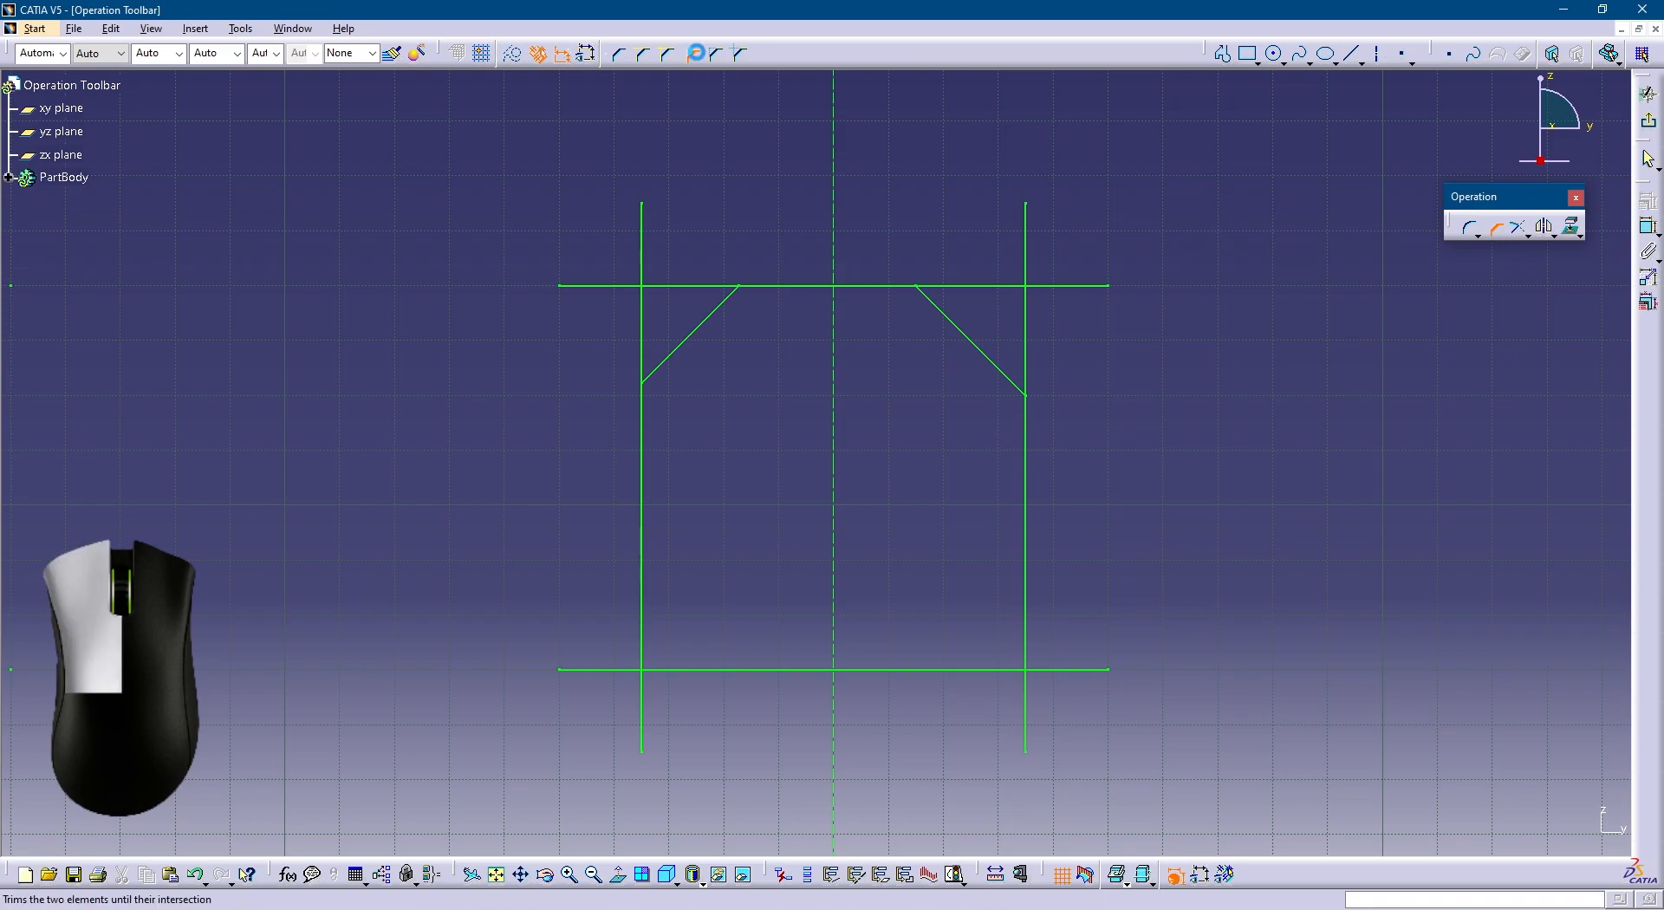
left_click(642, 542)
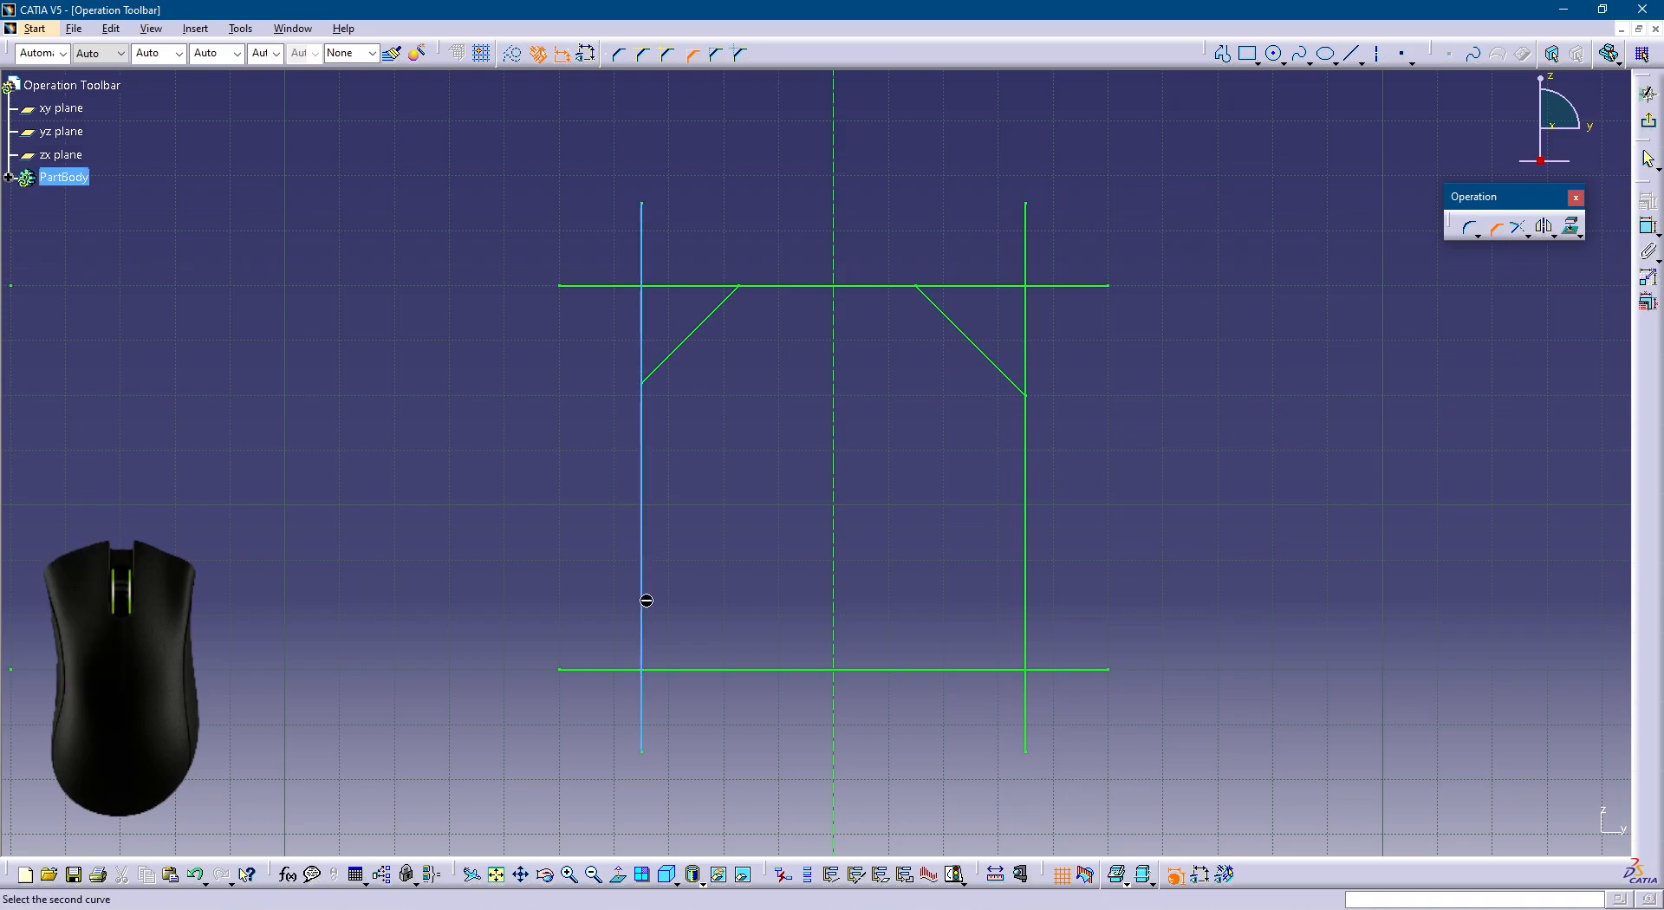
left_click(675, 670)
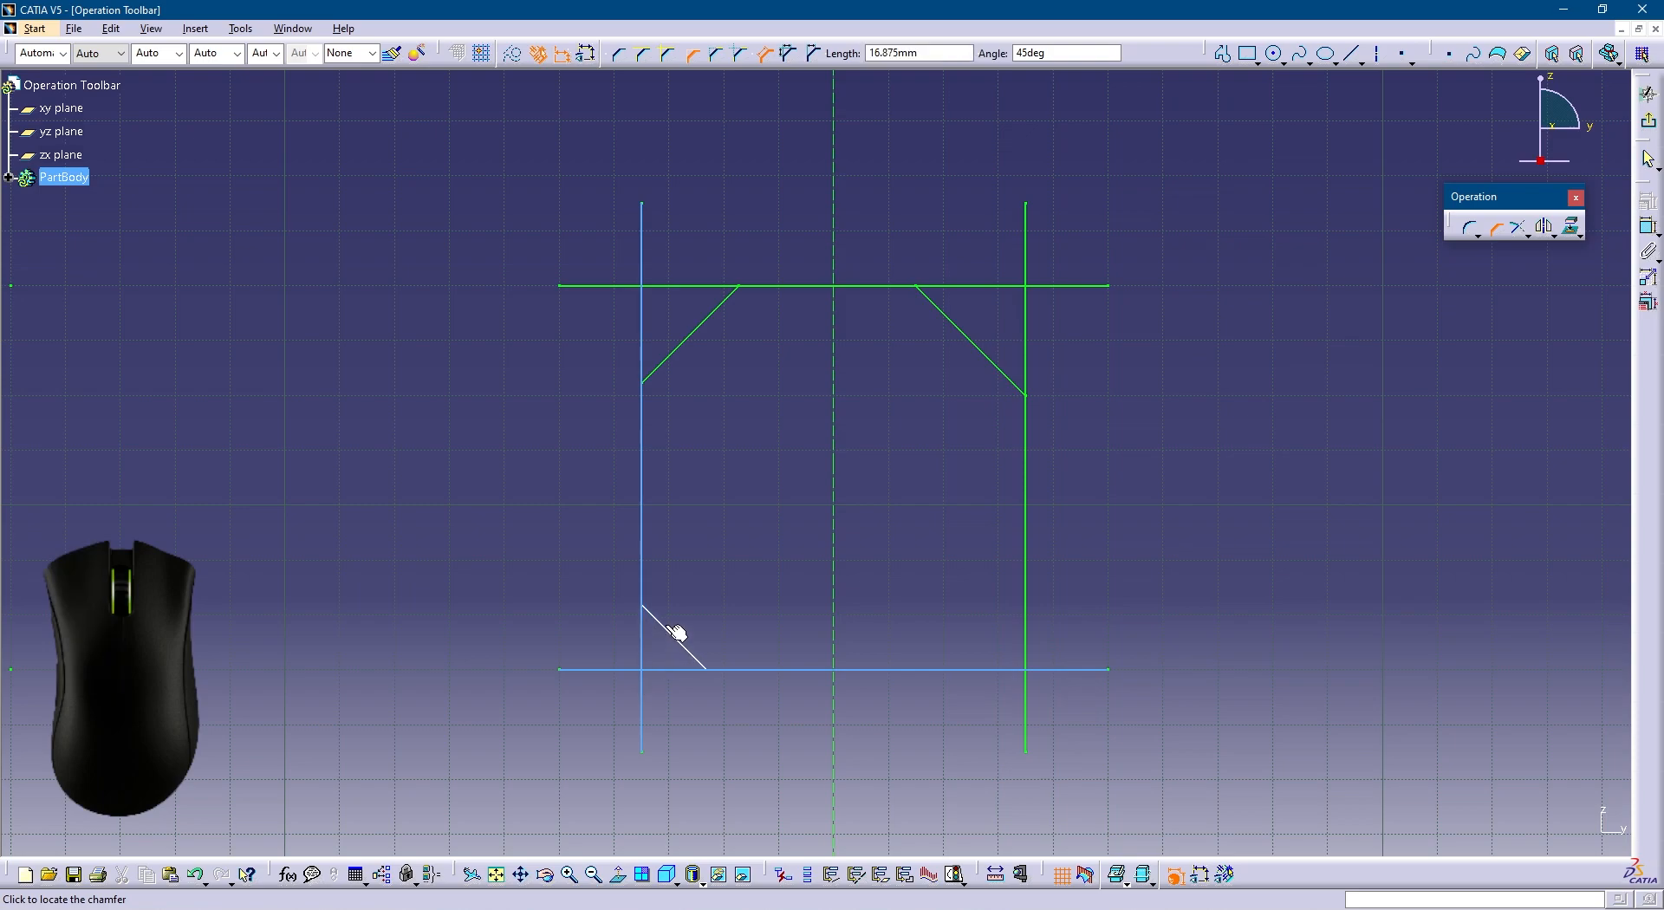
left_click(687, 615)
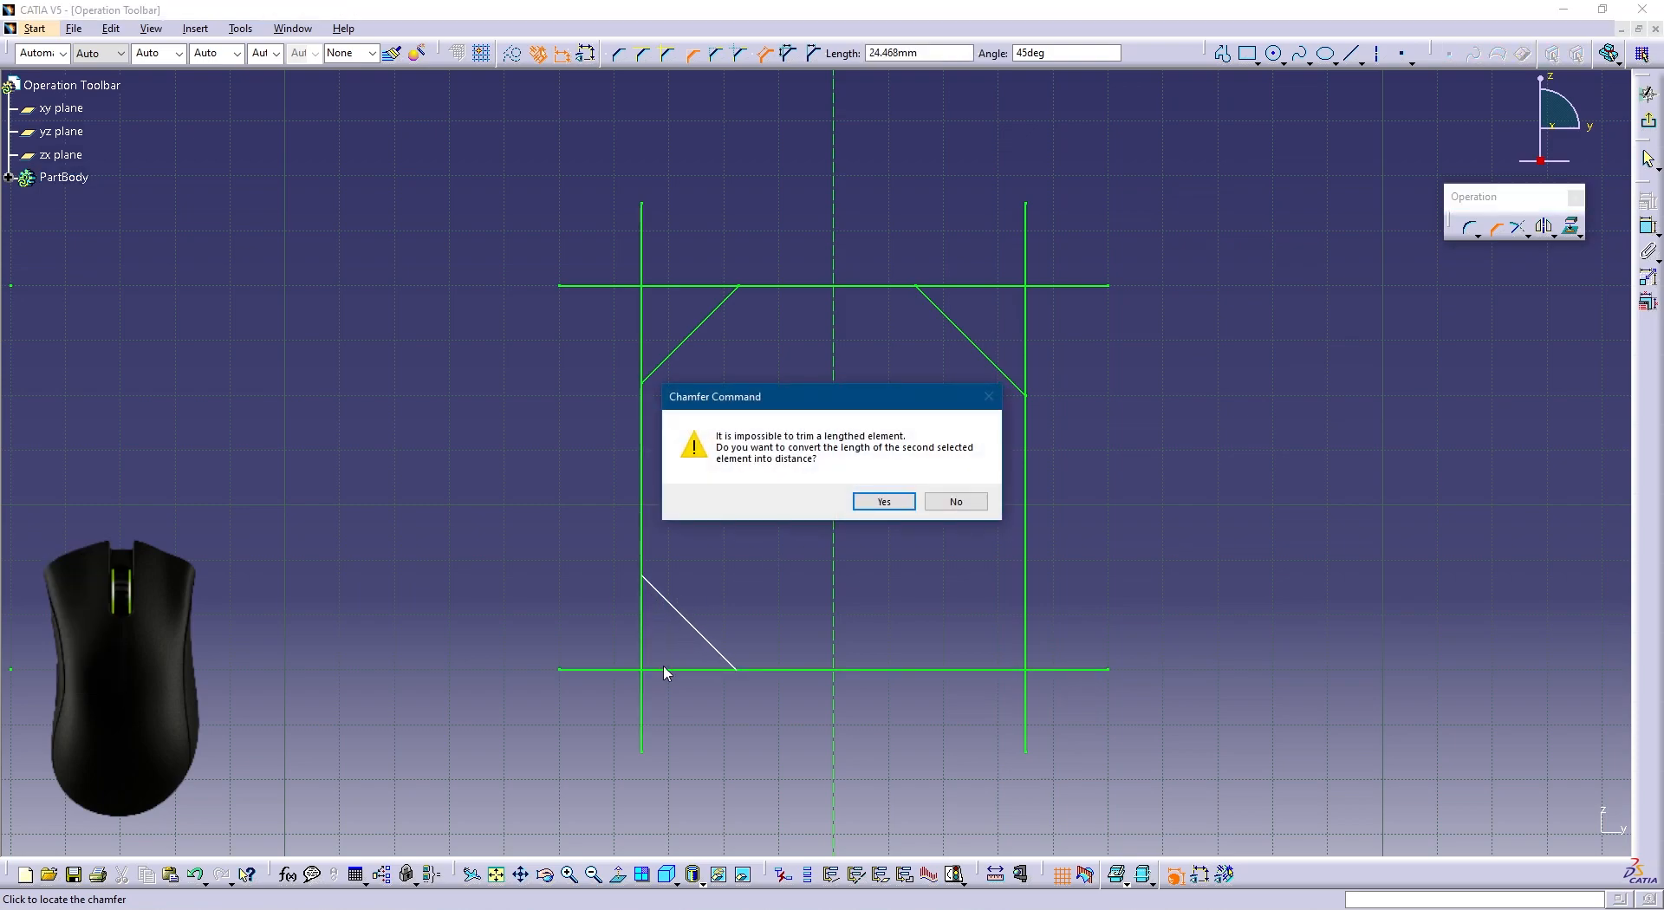
left_click(883, 503)
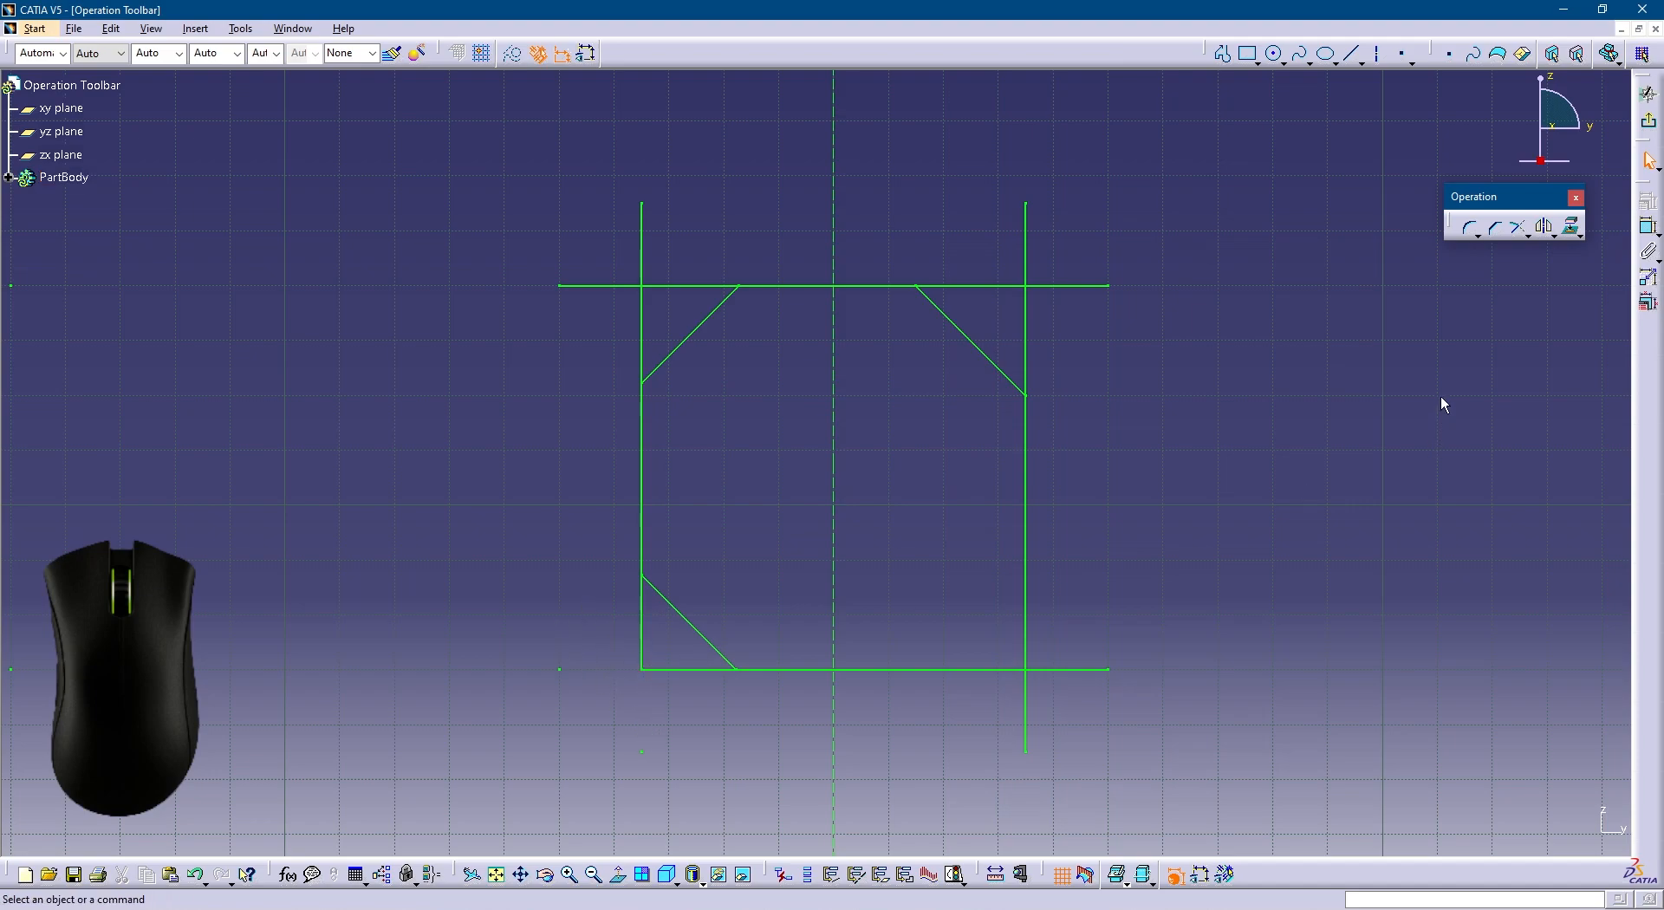
Chamfer the lower-right corner at about 26.4 mm and 45°, trimming both lines to their intersection and accepting the length conversion.
left_click(1496, 227)
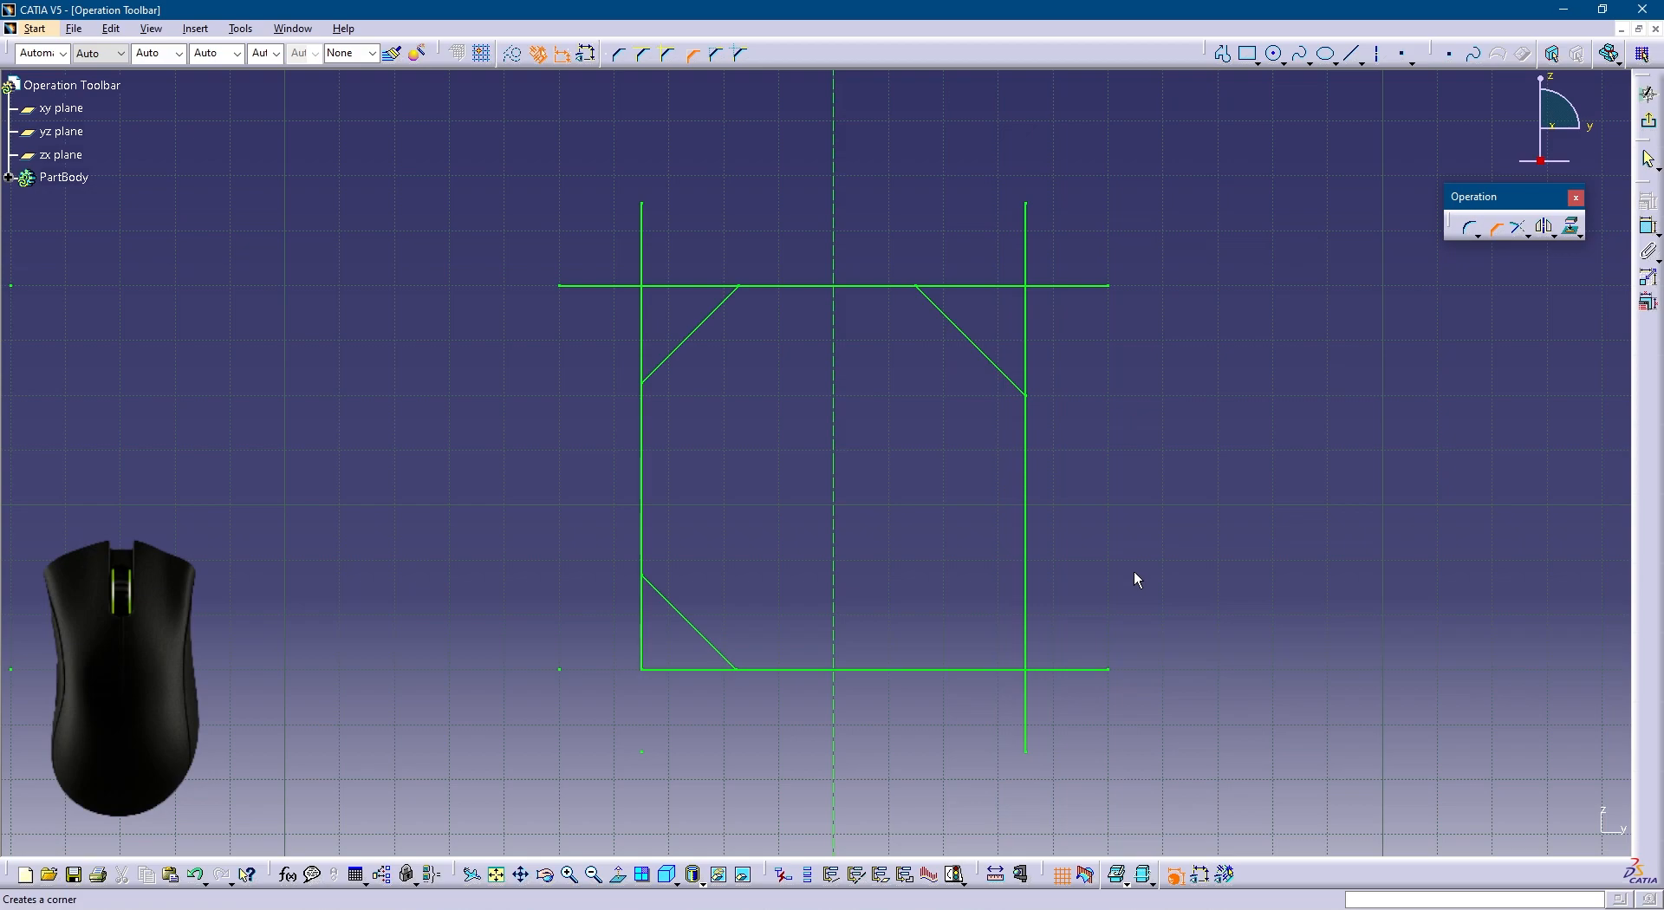
left_click(997, 668)
left_click(1025, 621)
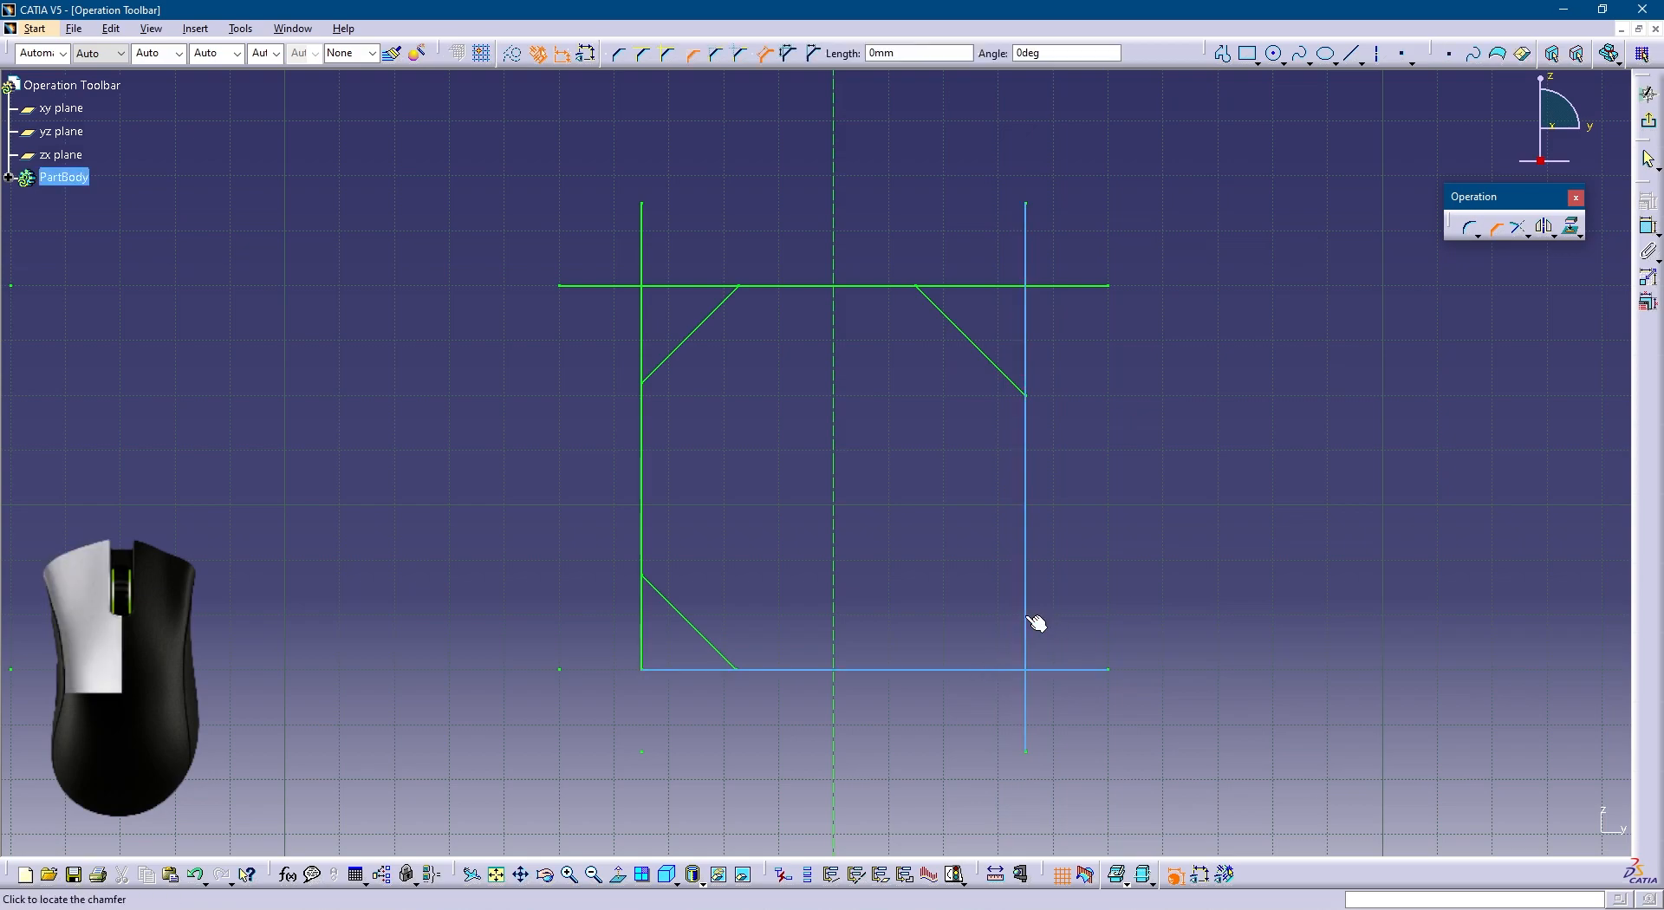
left_click(976, 630)
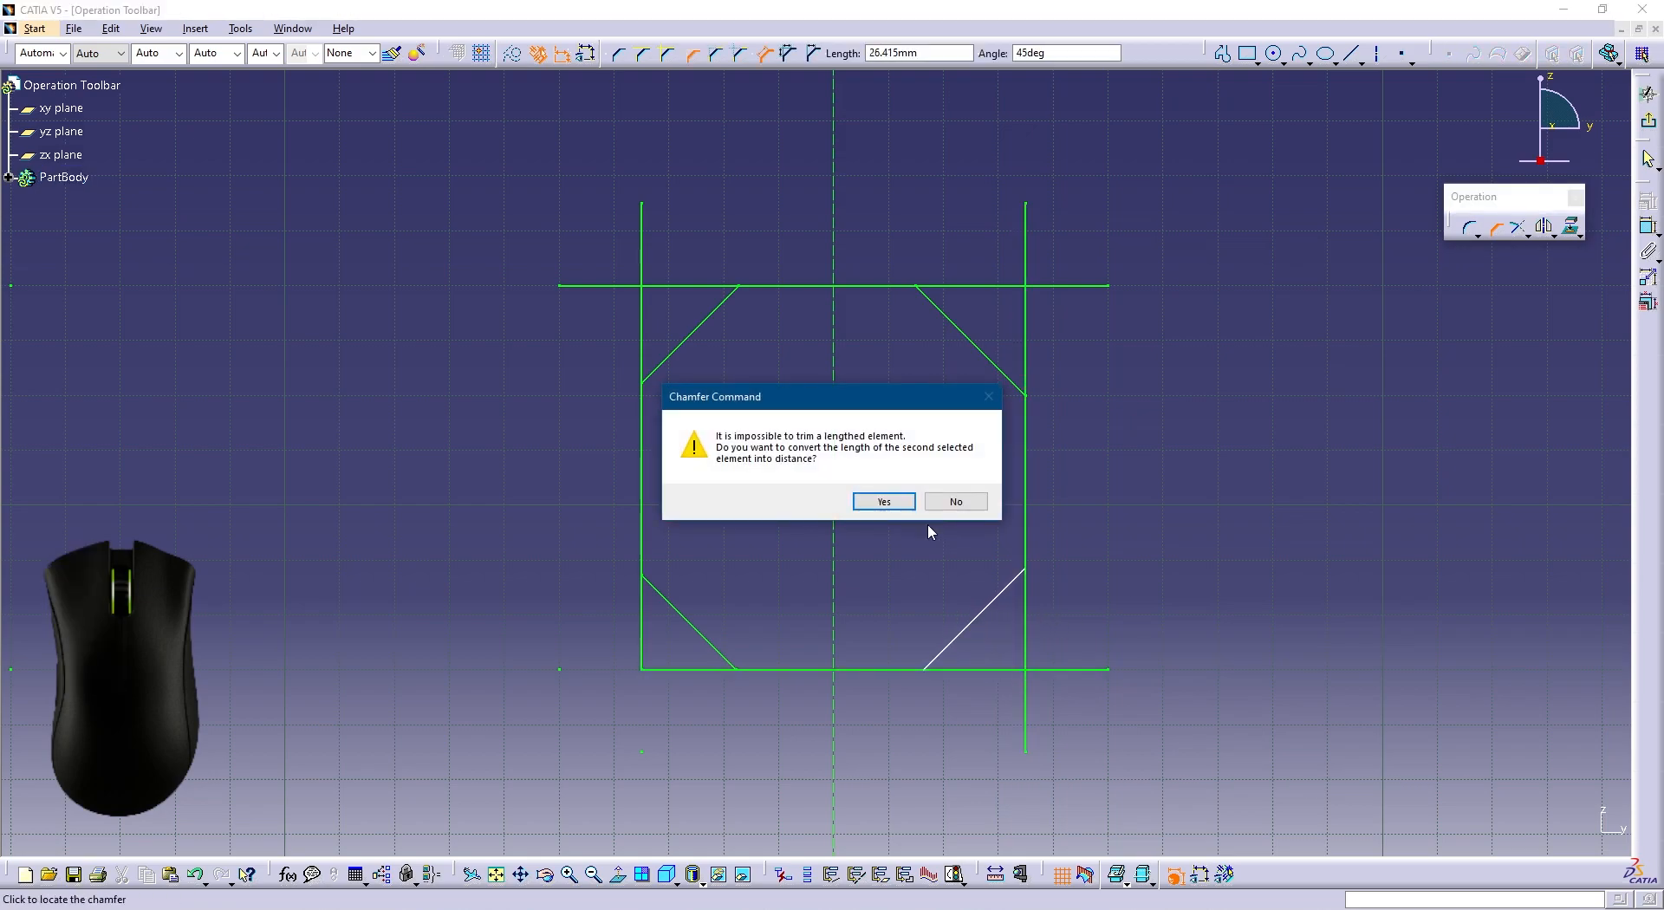
left_click(910, 502)
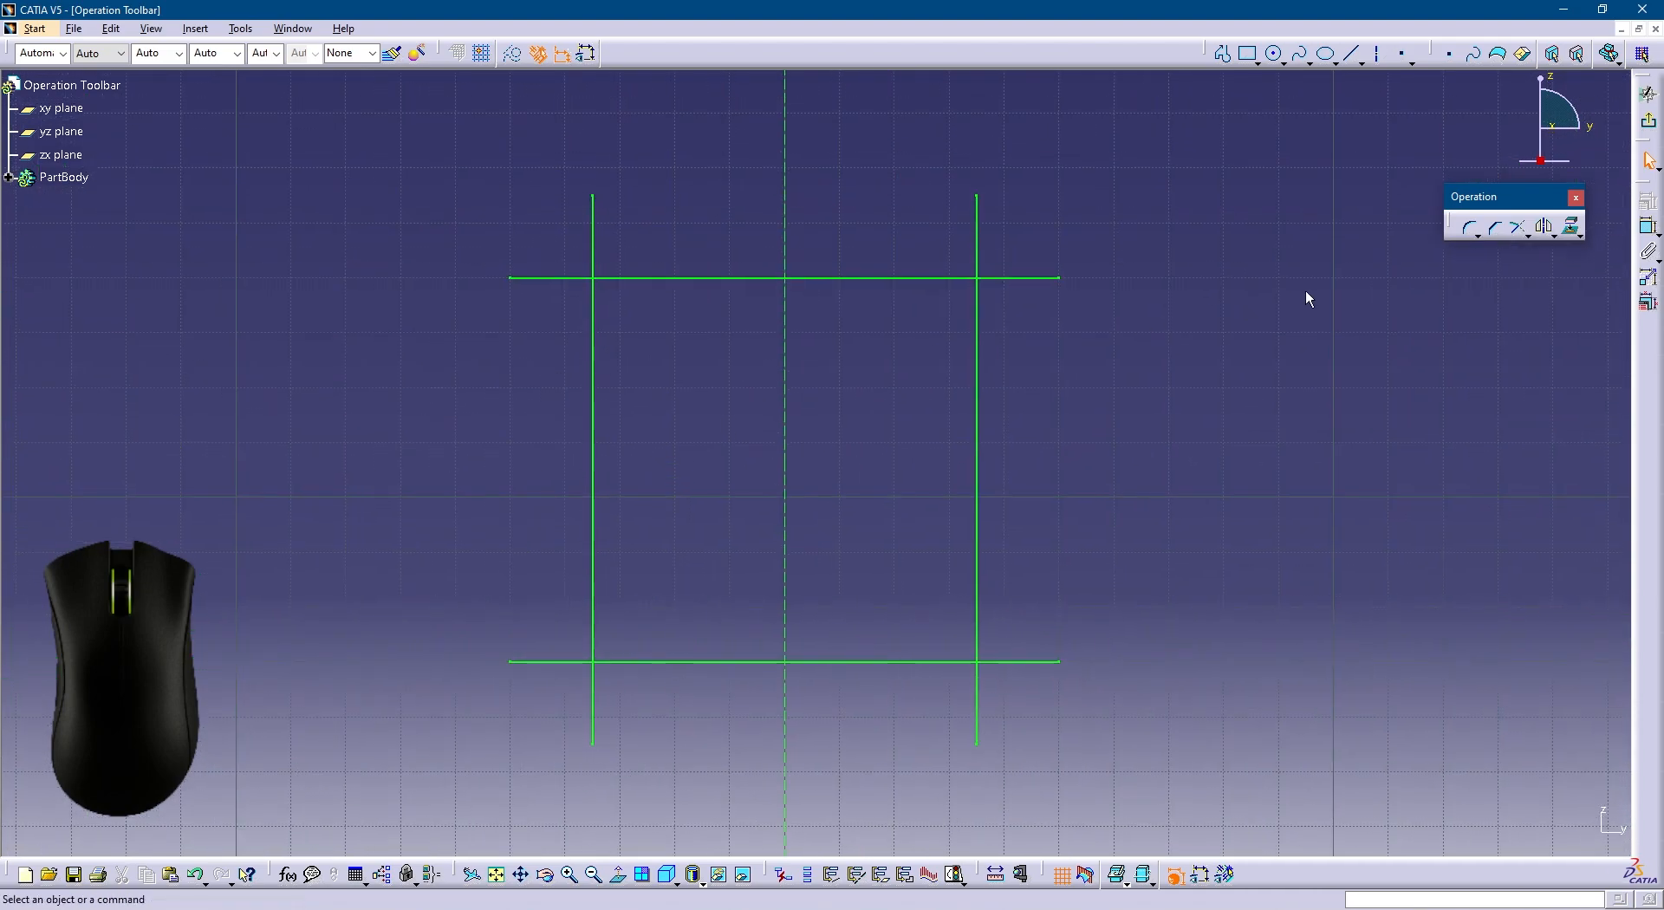
Chamfer the next untouched square's upper-left corner at about 25.9 mm and 45°, trimming with construction lines and accepting the length conversion.
left_click(1498, 230)
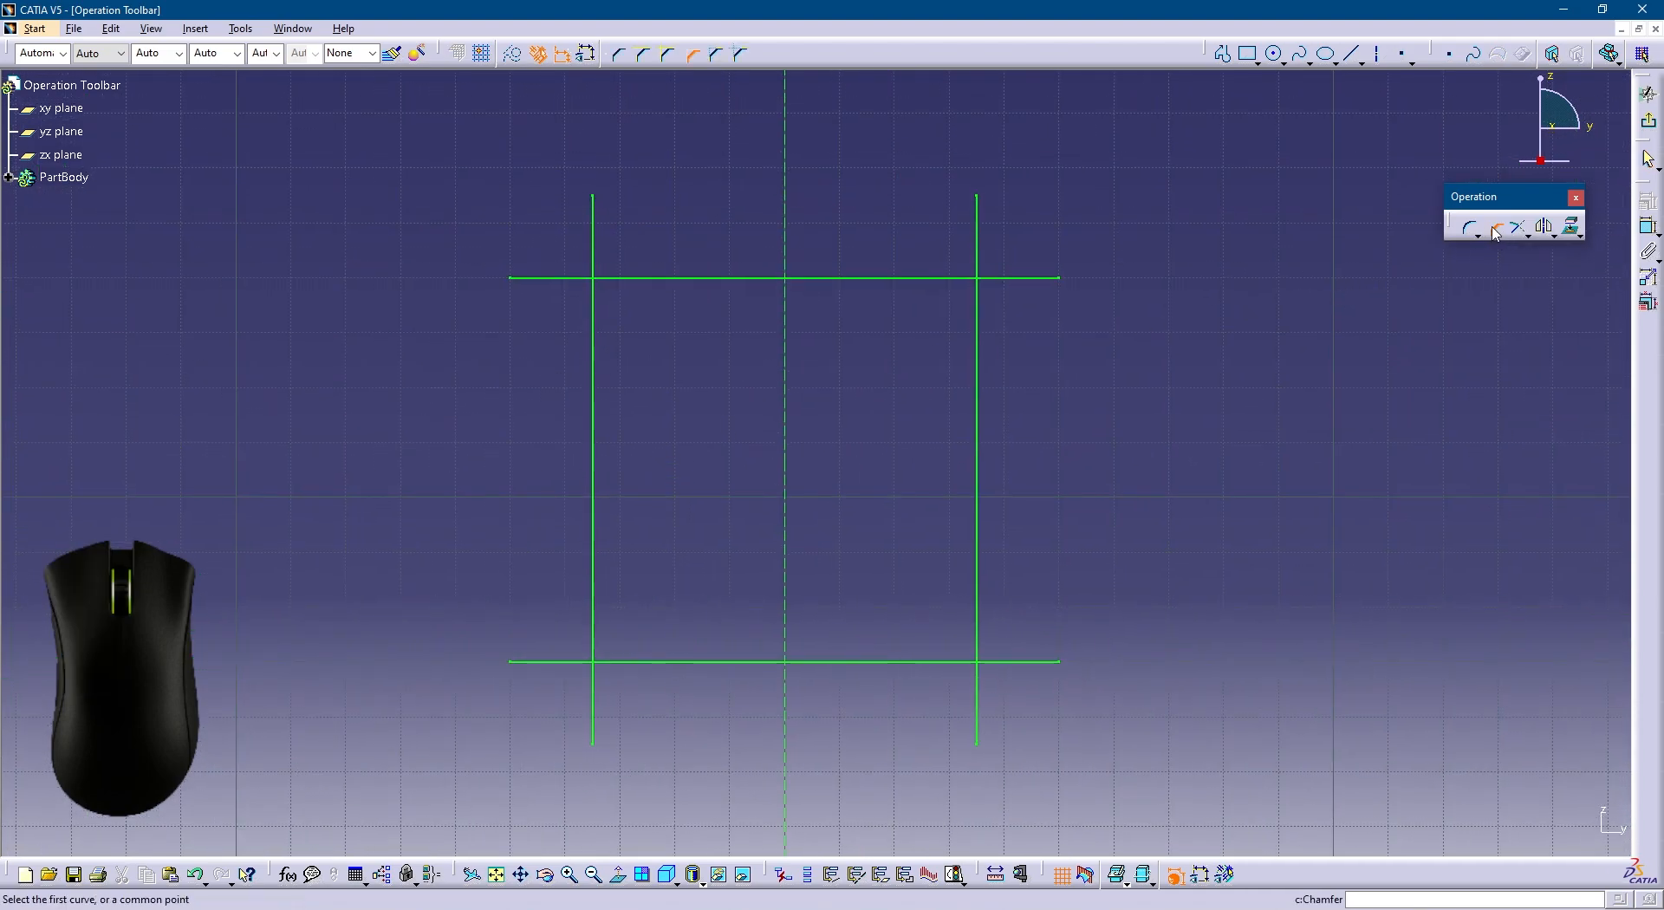
left_click(714, 56)
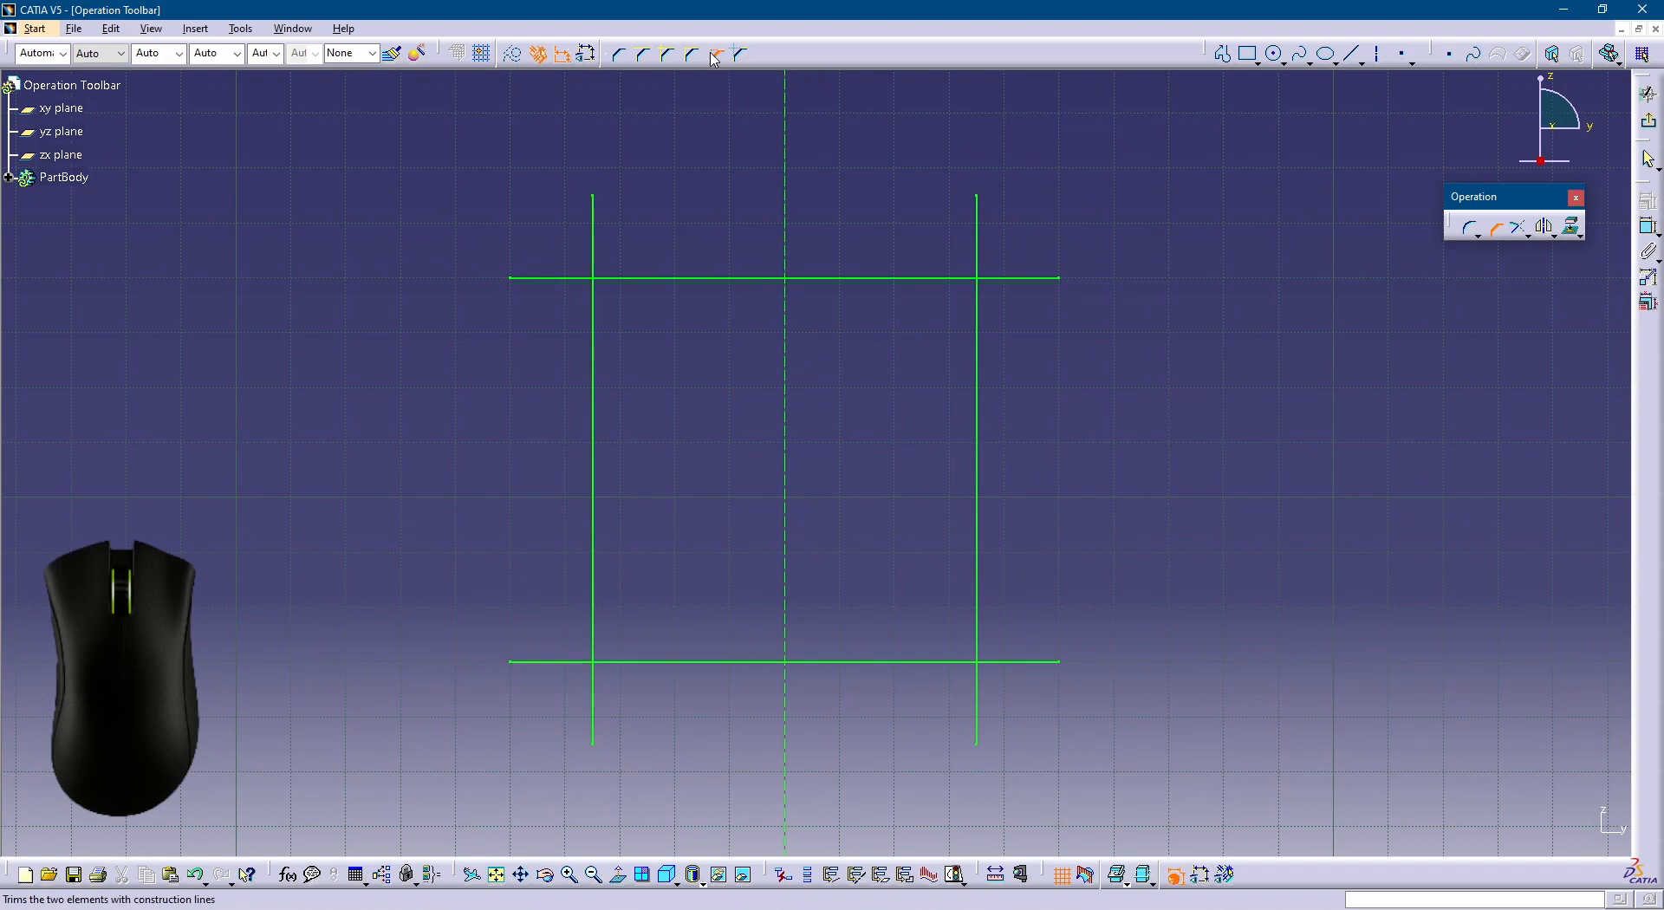
left_click(595, 351)
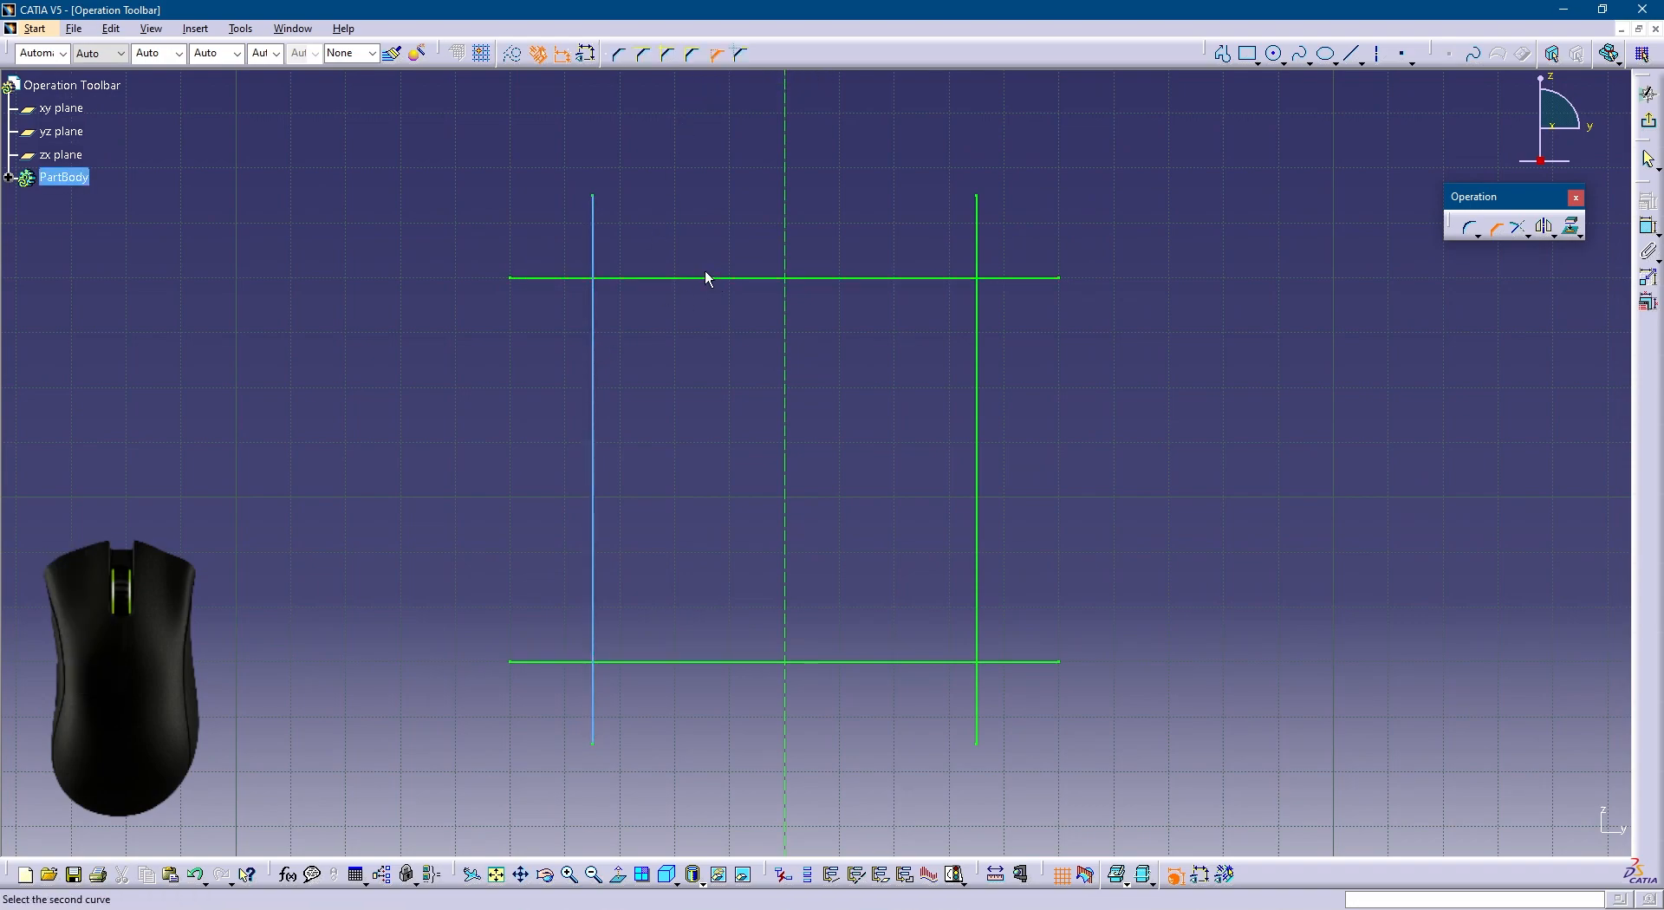
left_click(698, 278)
left_click(657, 330)
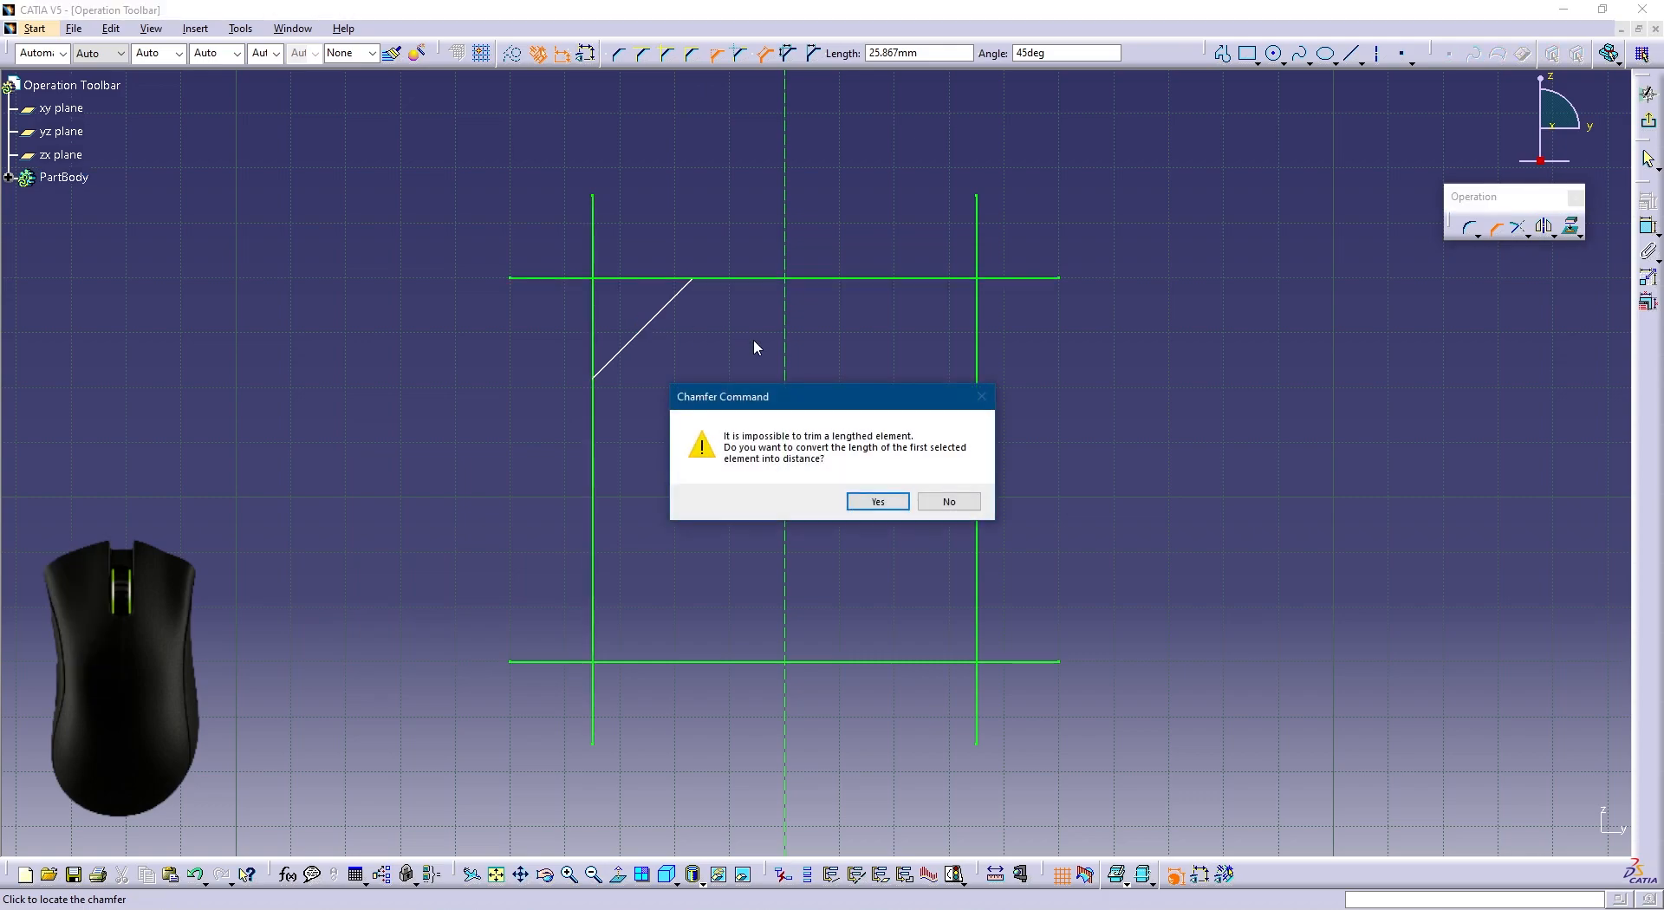
left_click(877, 500)
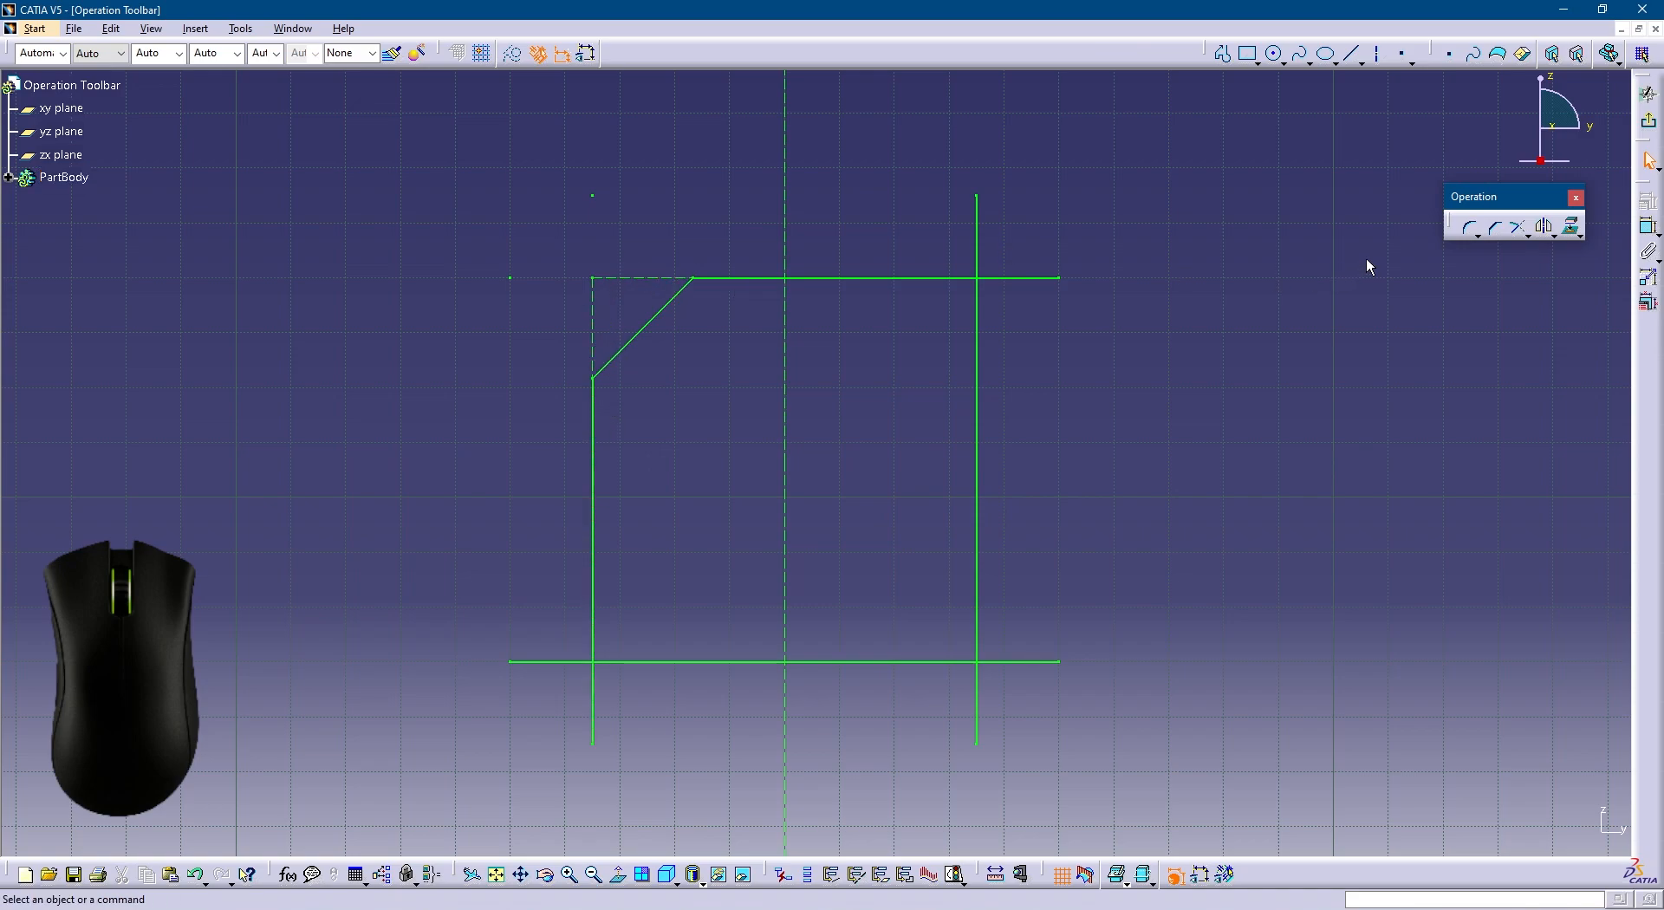
Chamfer the same square's upper-right corner at about 28 mm and 45°, trimming with construction lines and accepting the length conversion.
left_click(1495, 228)
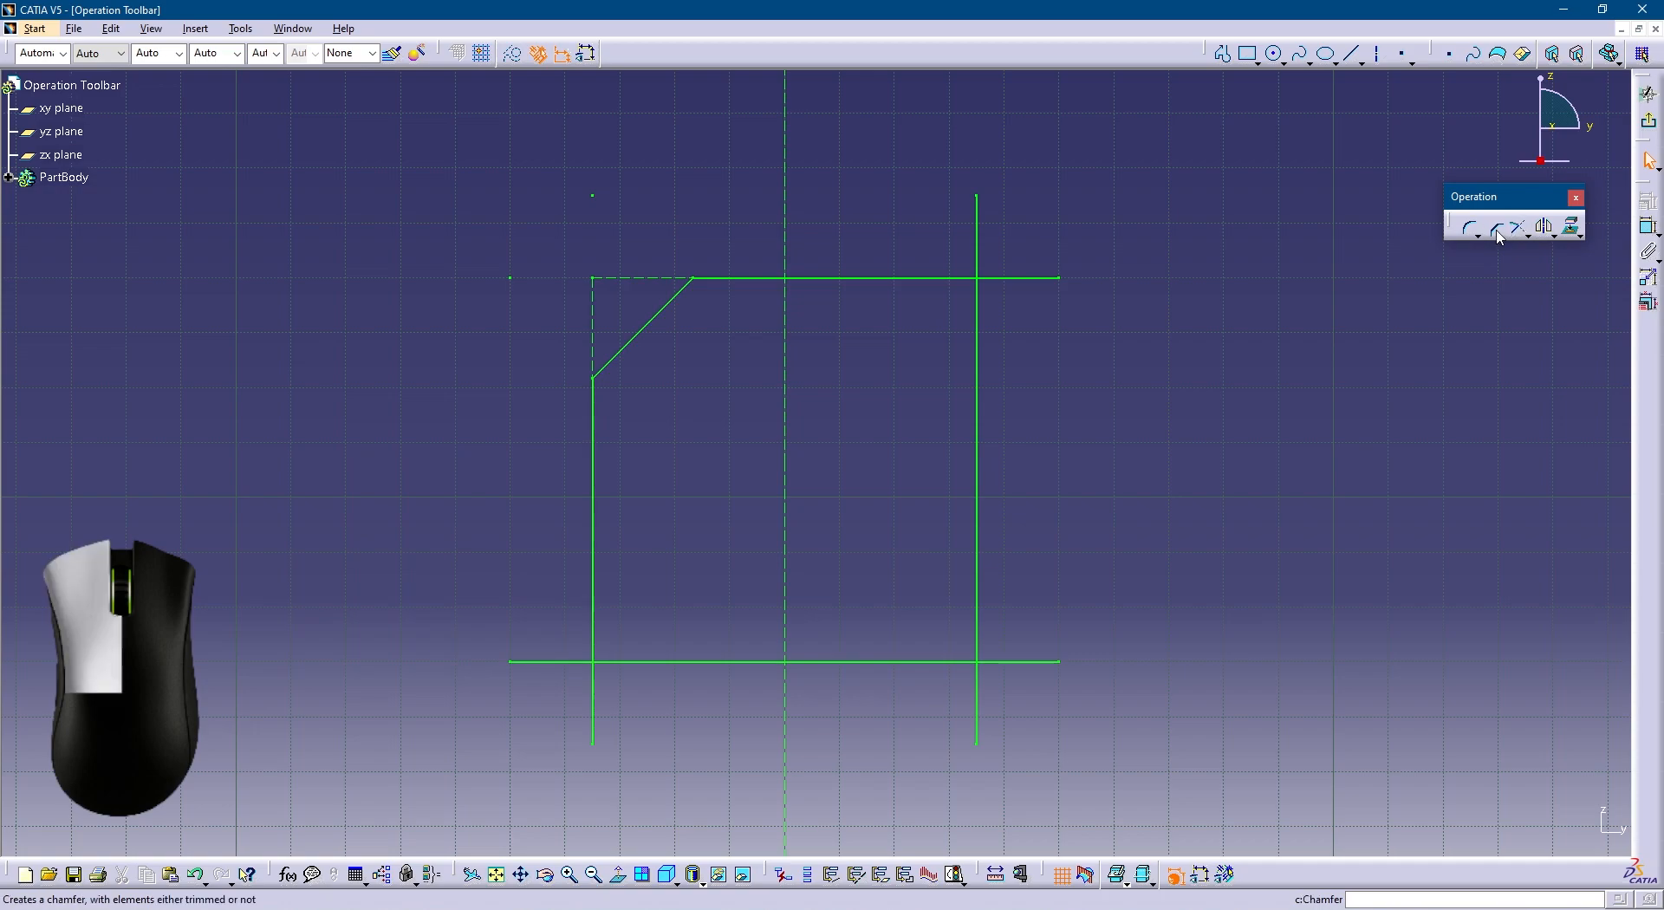
left_click(902, 278)
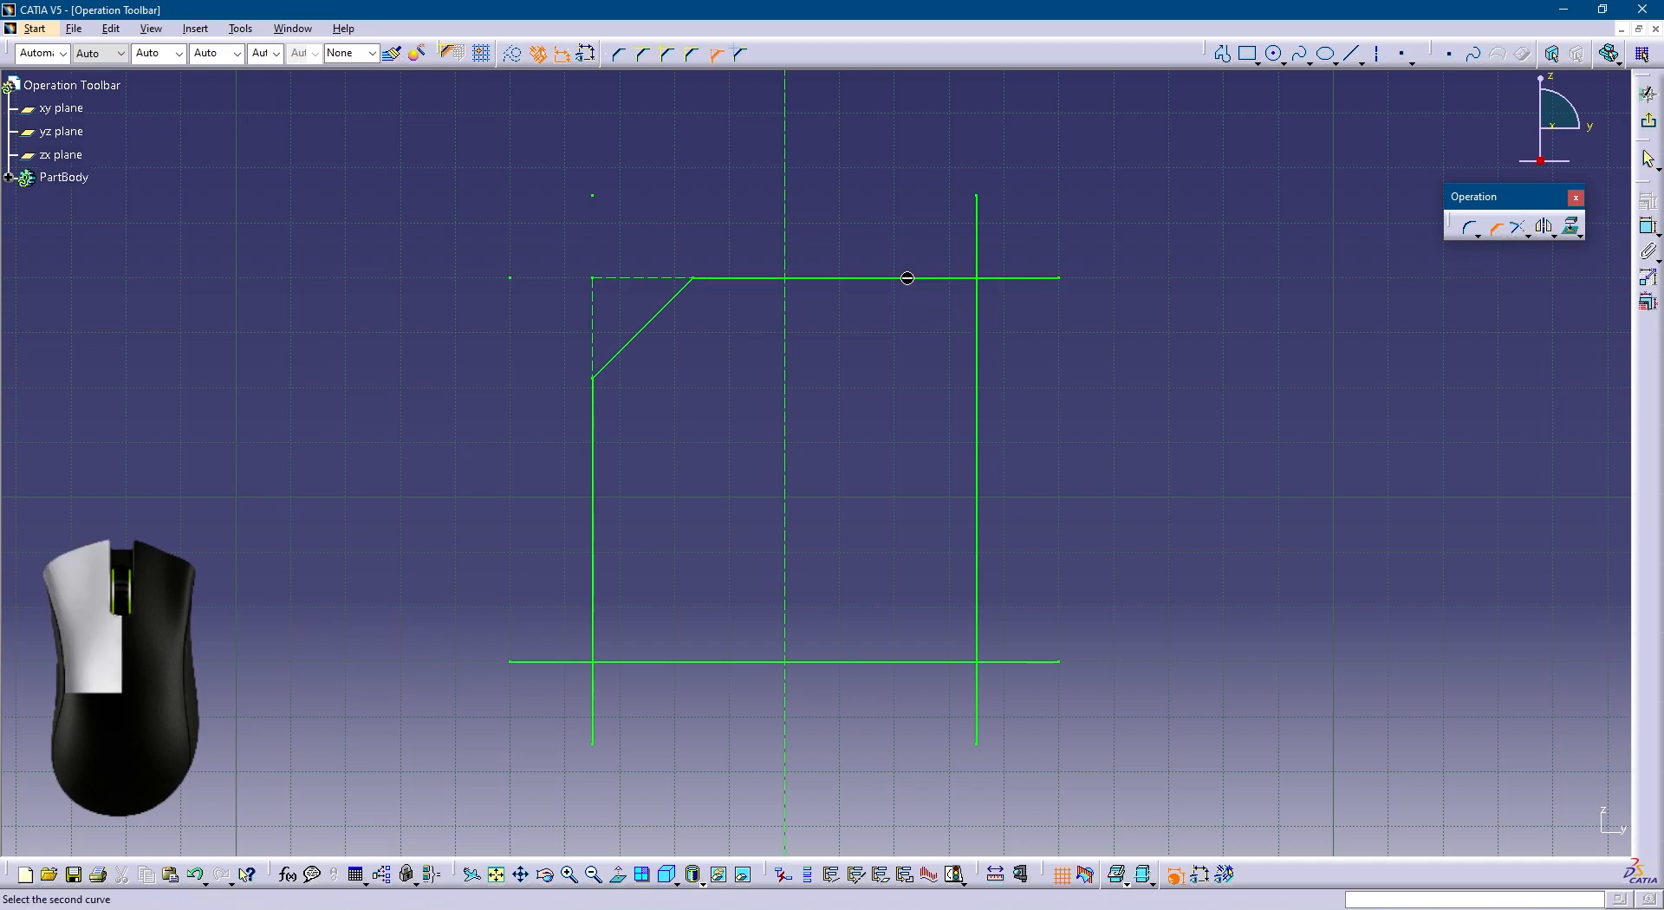
left_click(978, 343)
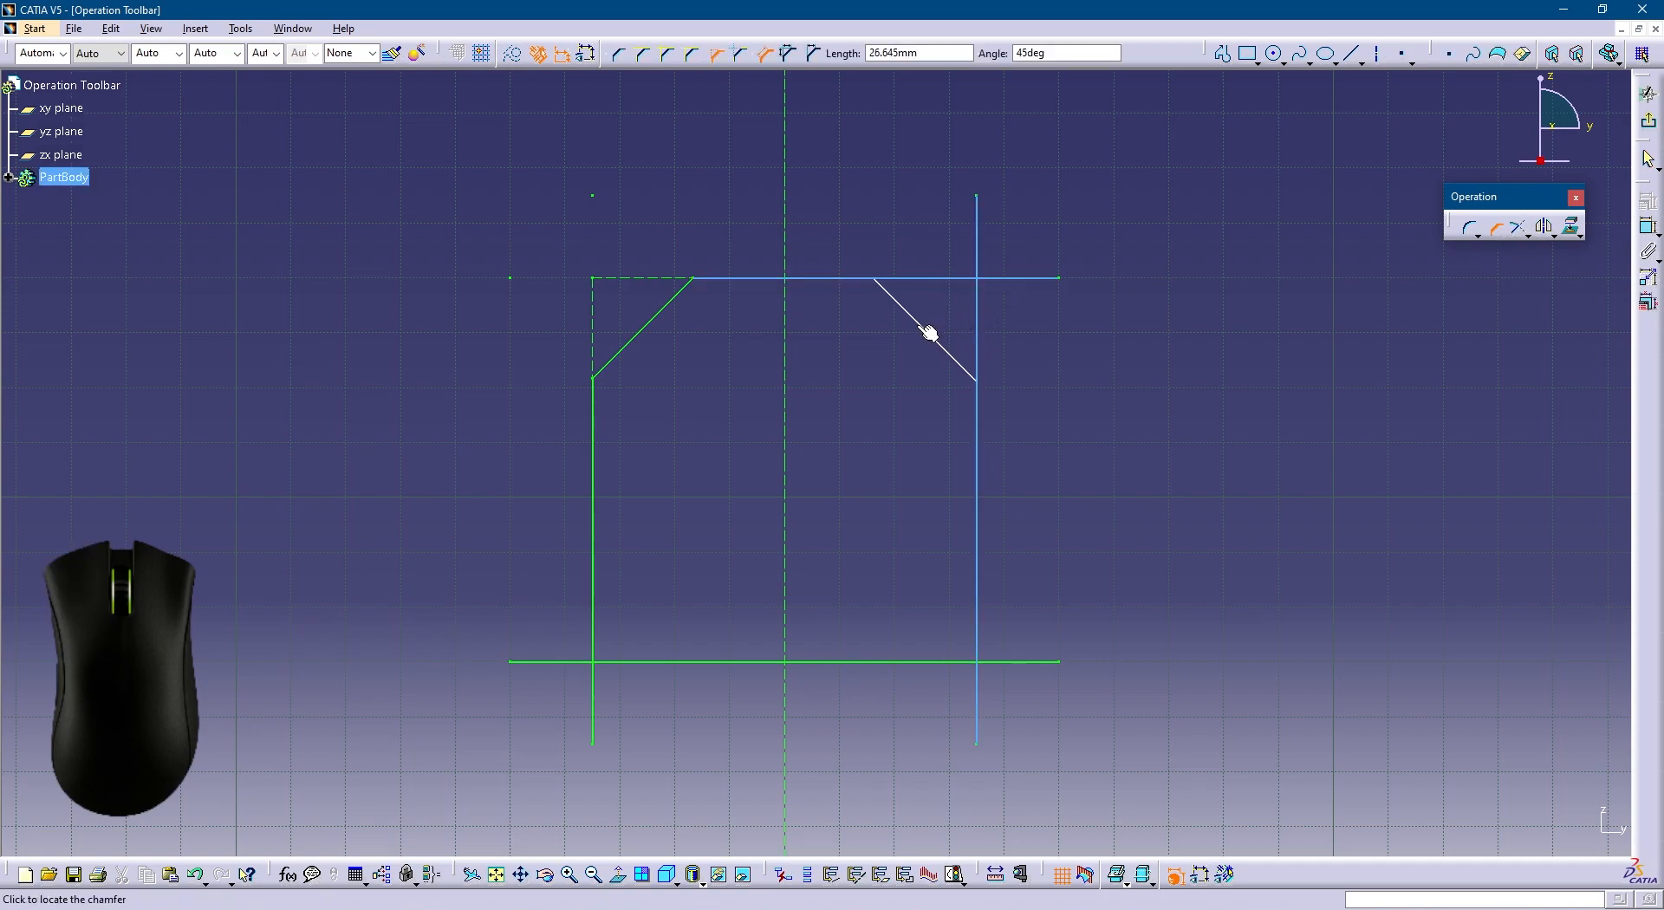
left_click(915, 327)
left_click(890, 497)
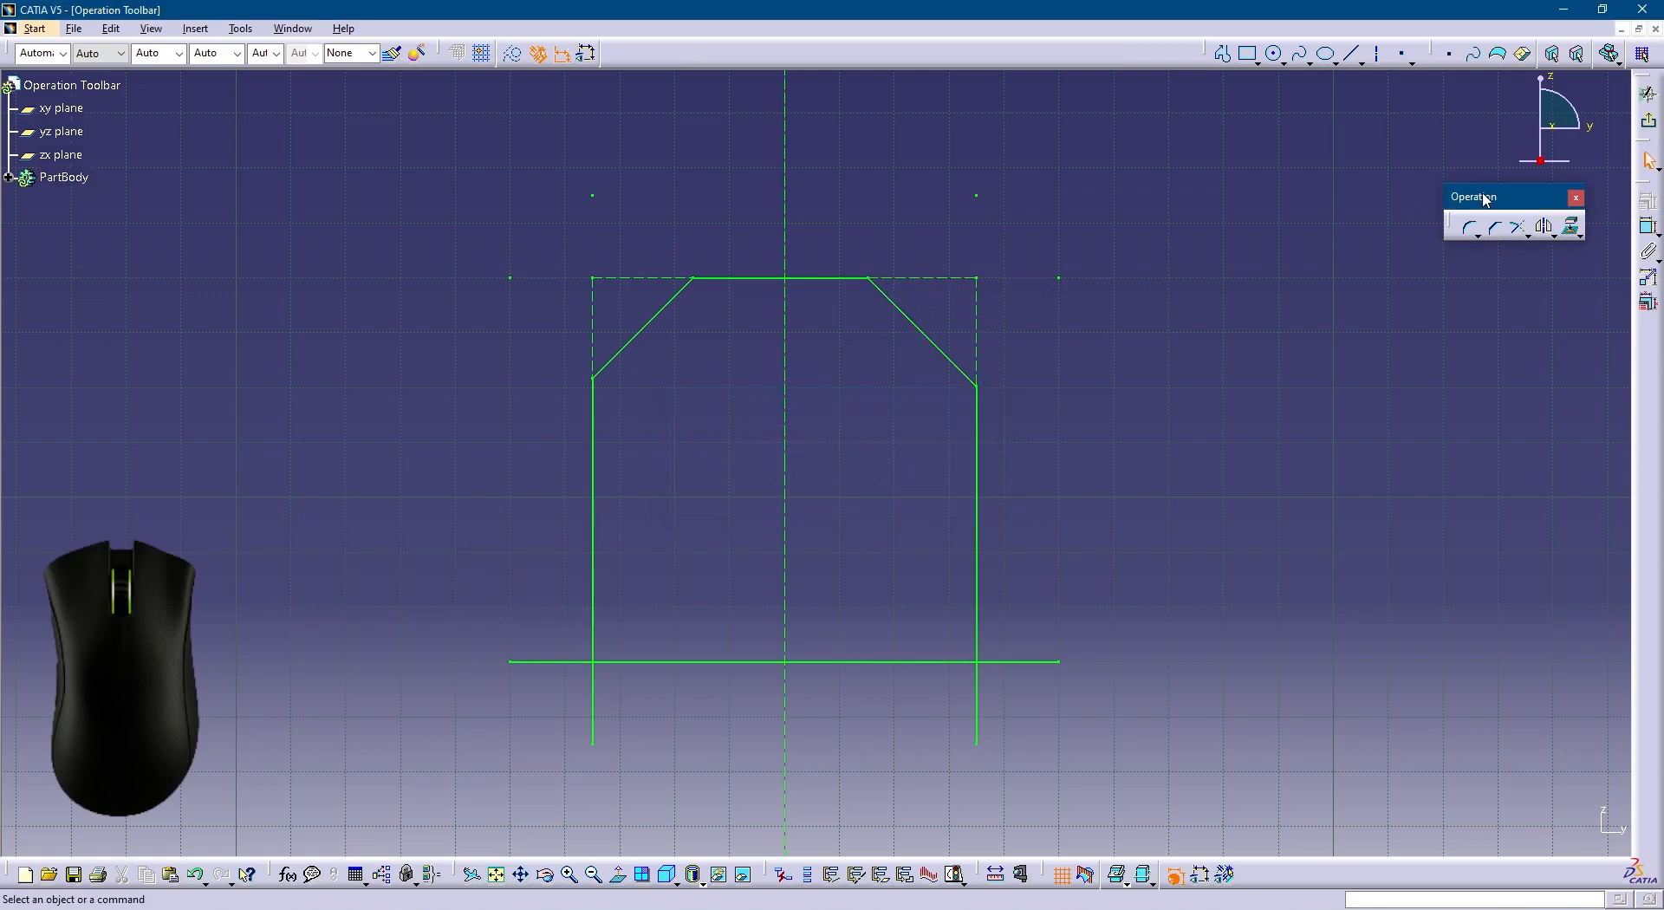
Chamfer the square's lower-left corner at about 25.3 mm and 45°, trimming with construction lines.
left_click(1495, 227)
middle_click(820, 512)
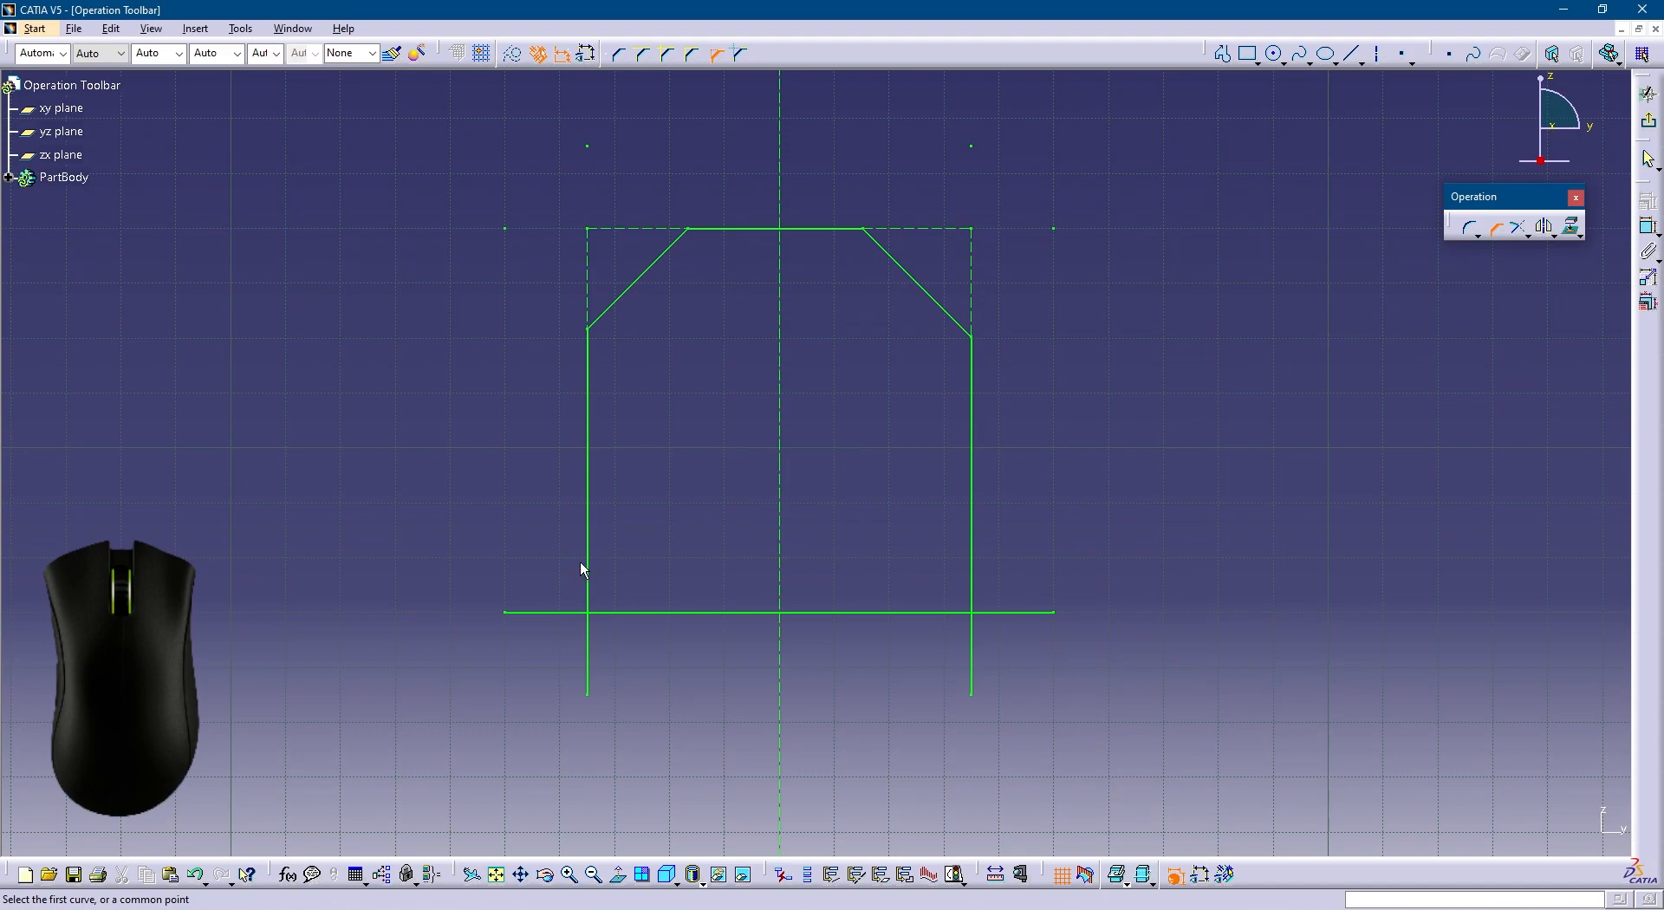
left_click(741, 54)
left_click(589, 513)
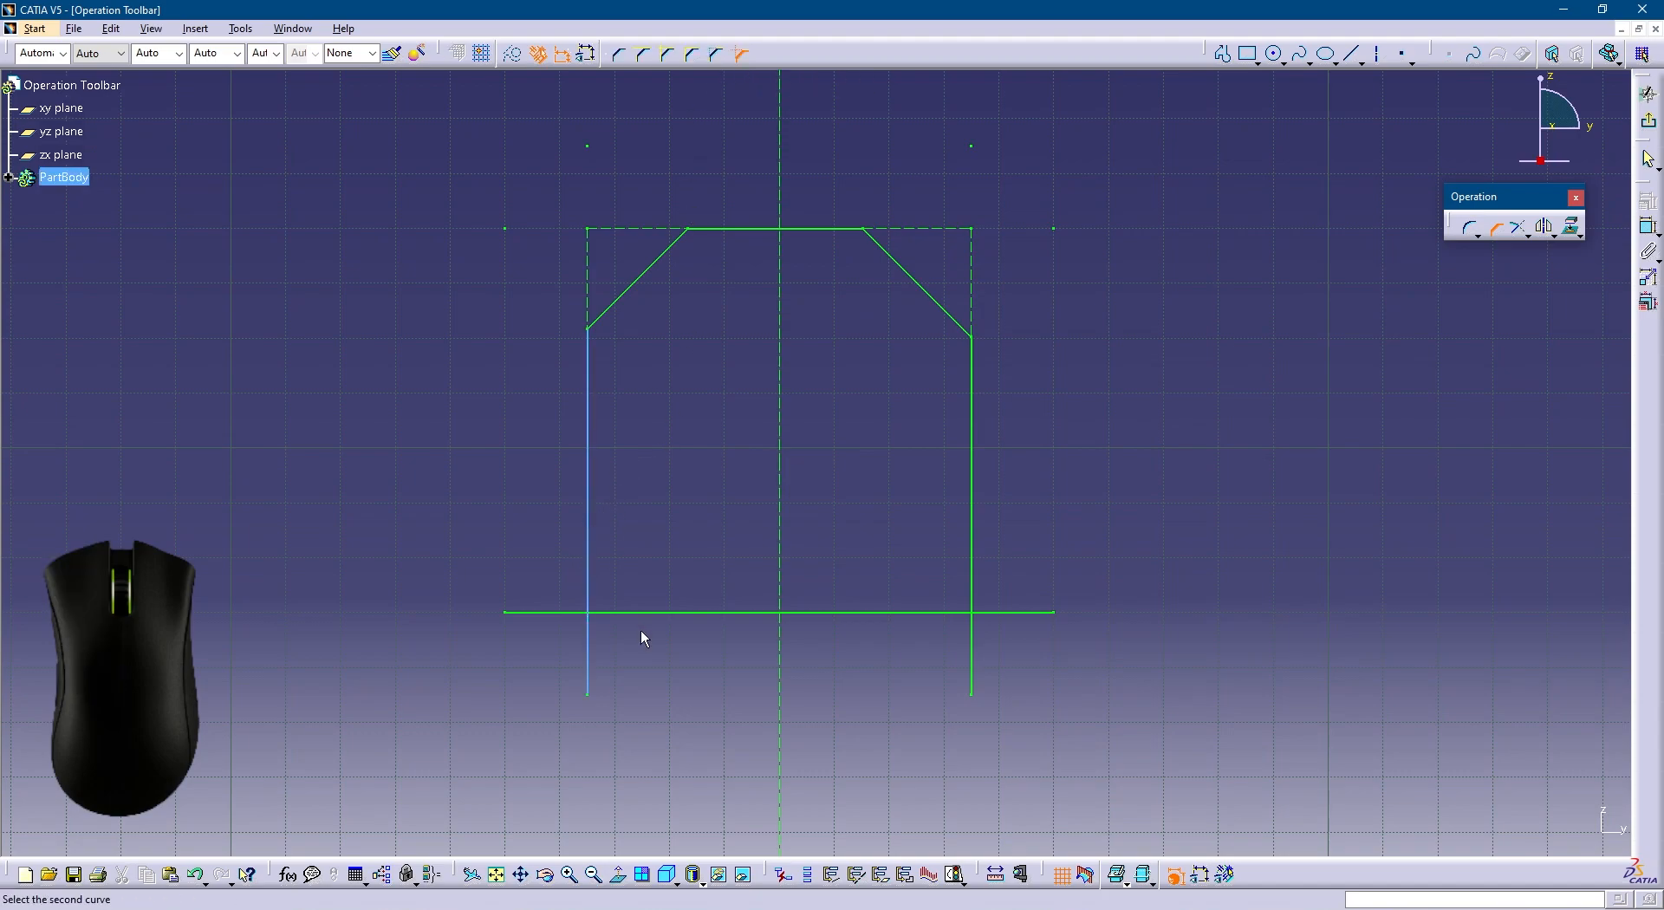
left_click(648, 614)
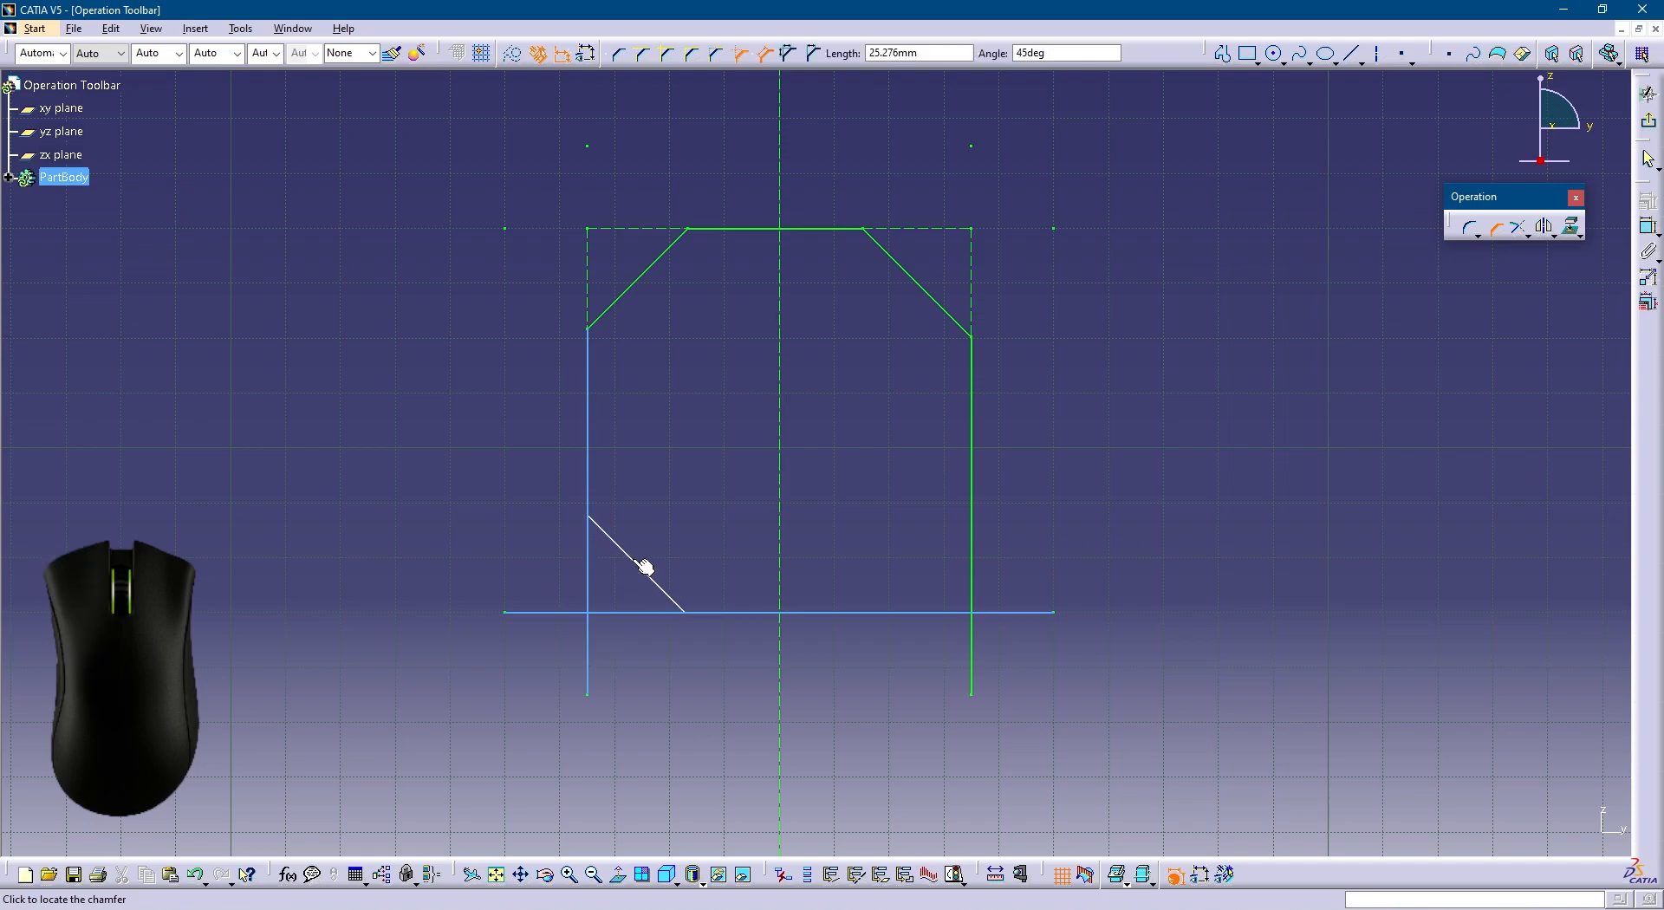
left_click(633, 564)
left_click(884, 501)
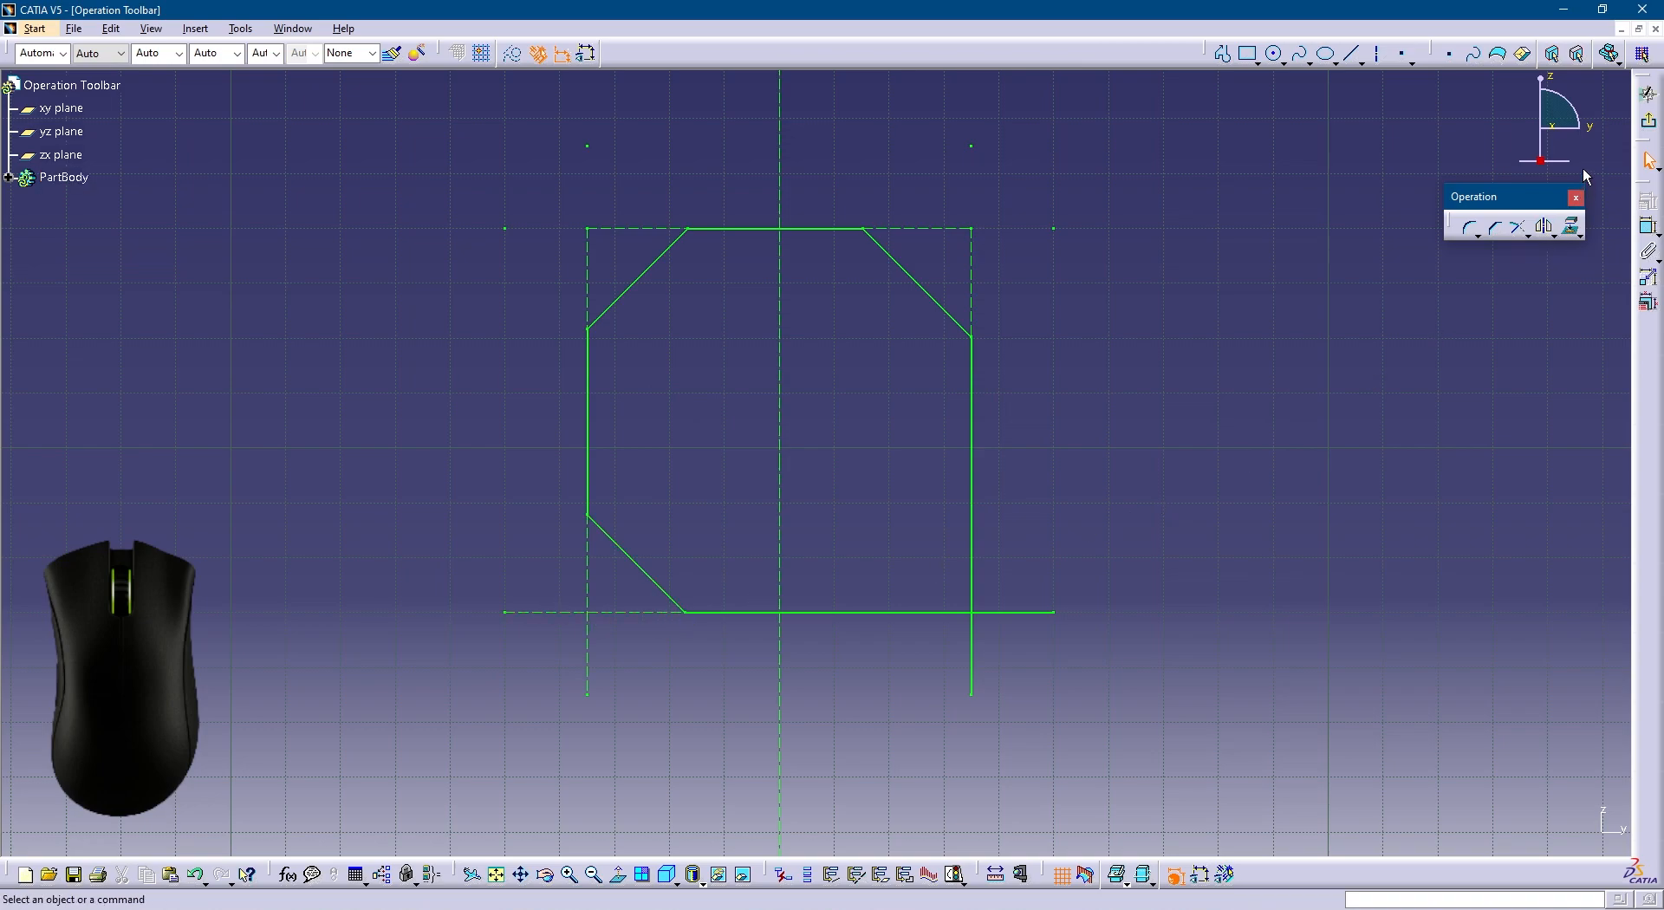
Chamfer the same square's lower-right corner, trimming both lines with construction lines.
left_click(1492, 232)
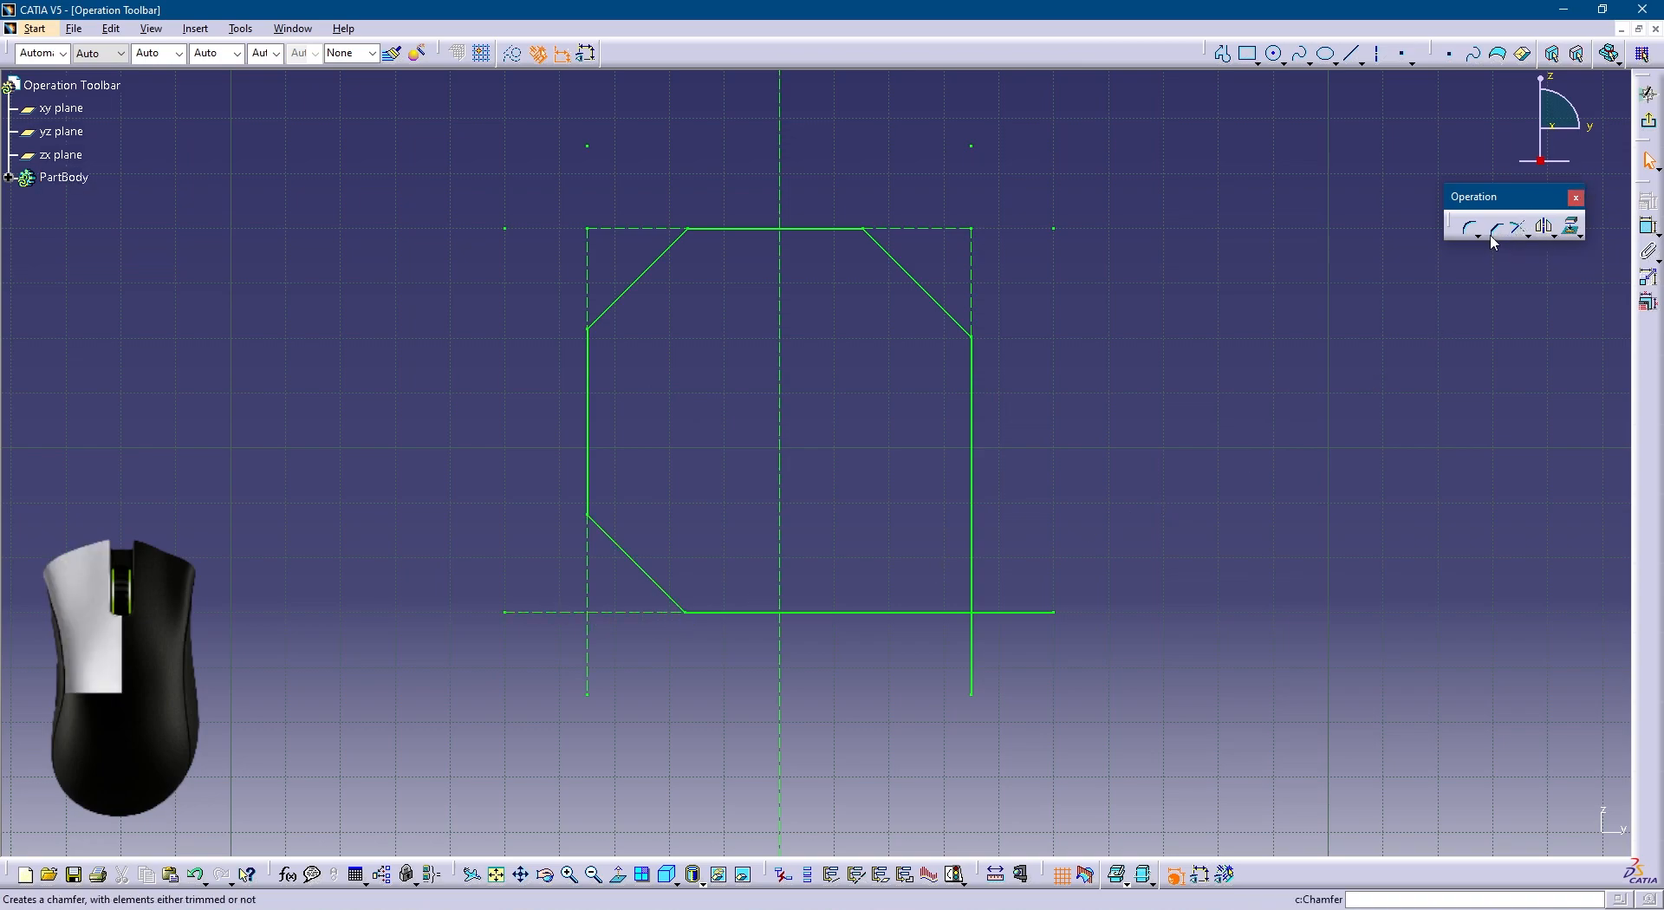
left_click(871, 612)
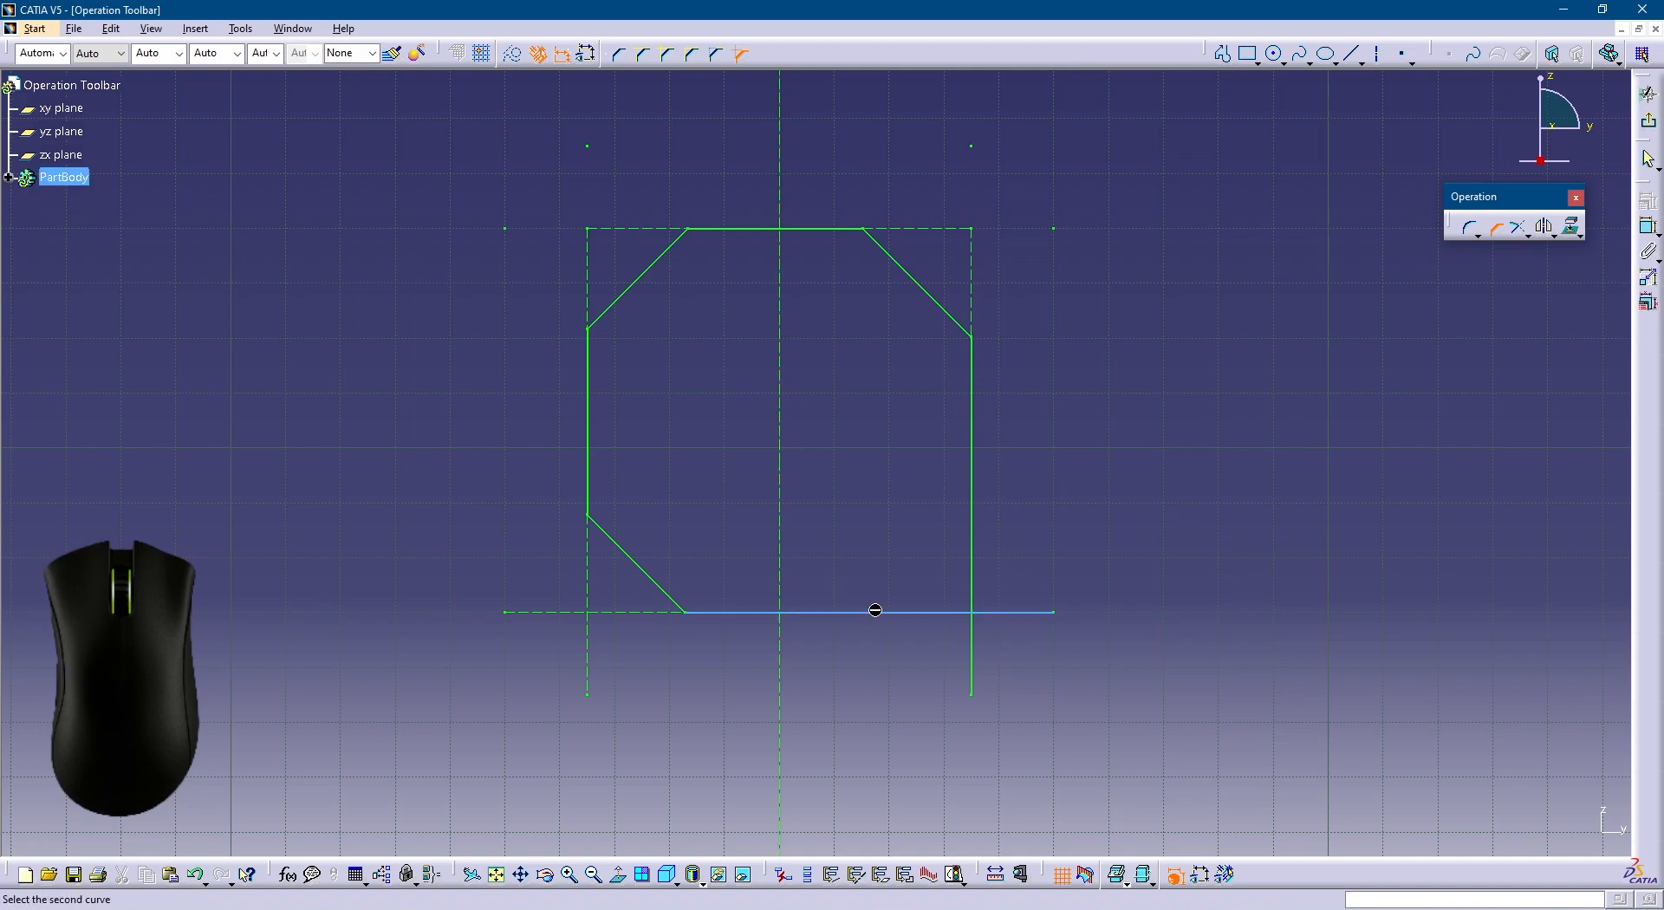
left_click(971, 559)
left_click(936, 562)
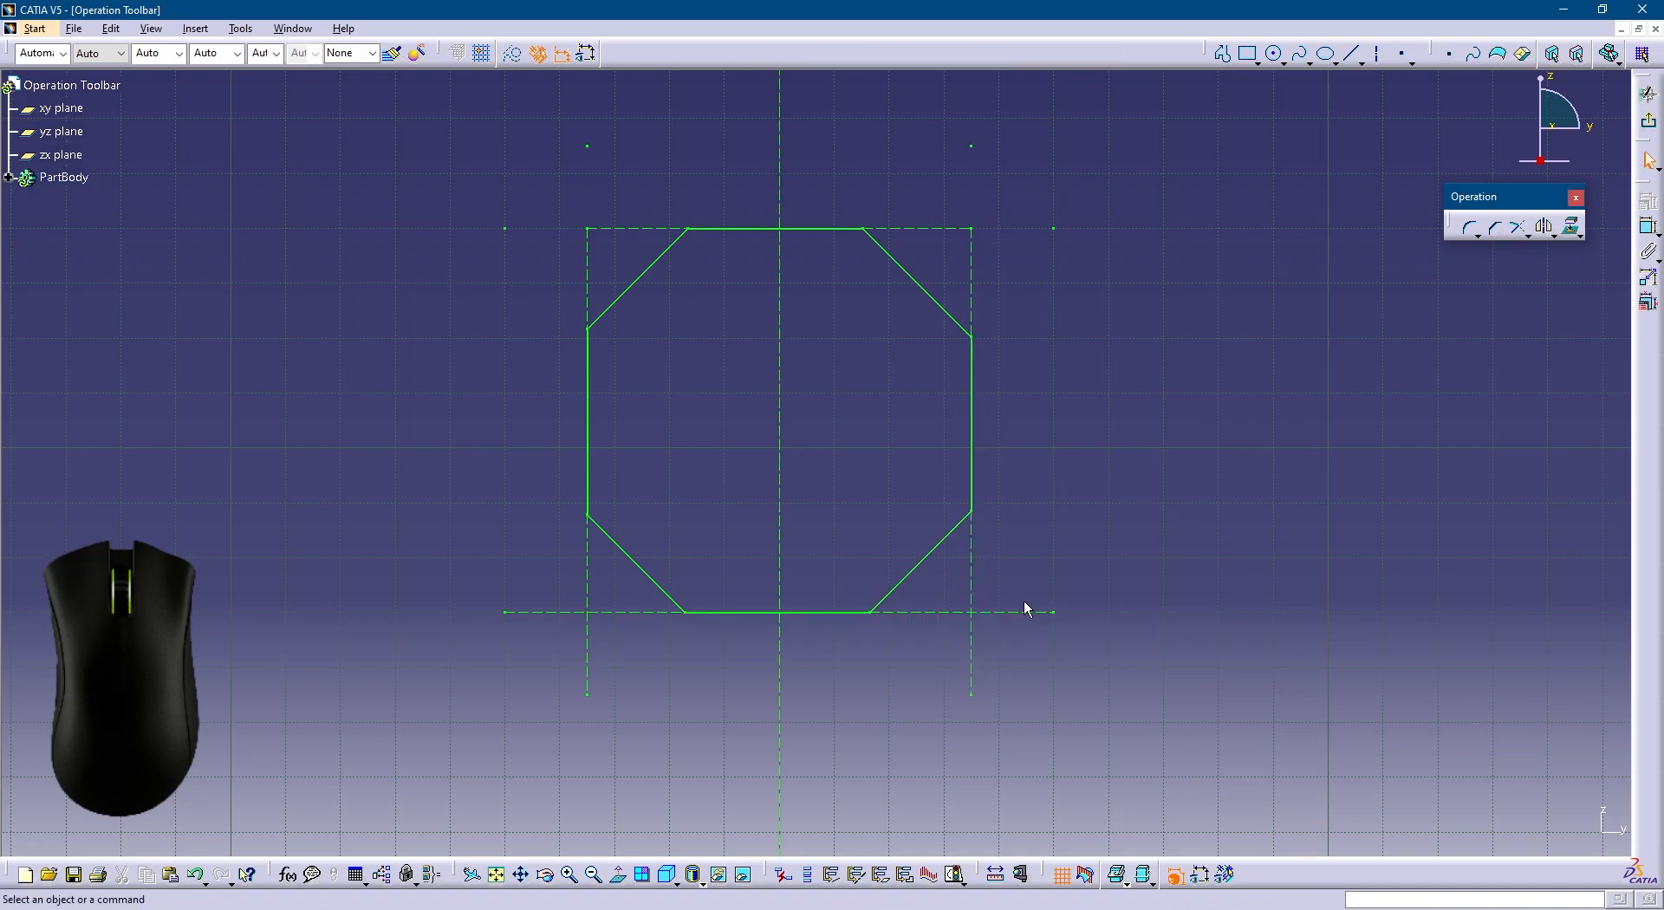
Trim the left vertical and top horizontal lines of the upper middle square to each other at their upper-left intersection.
mouse_move(769, 387)
middle_mouse_down()
mouse_move(795, 386)
mouse_move(850, 561)
mouse_move(874, 512)
middle_mouse_up()
middle_click(729, 443)
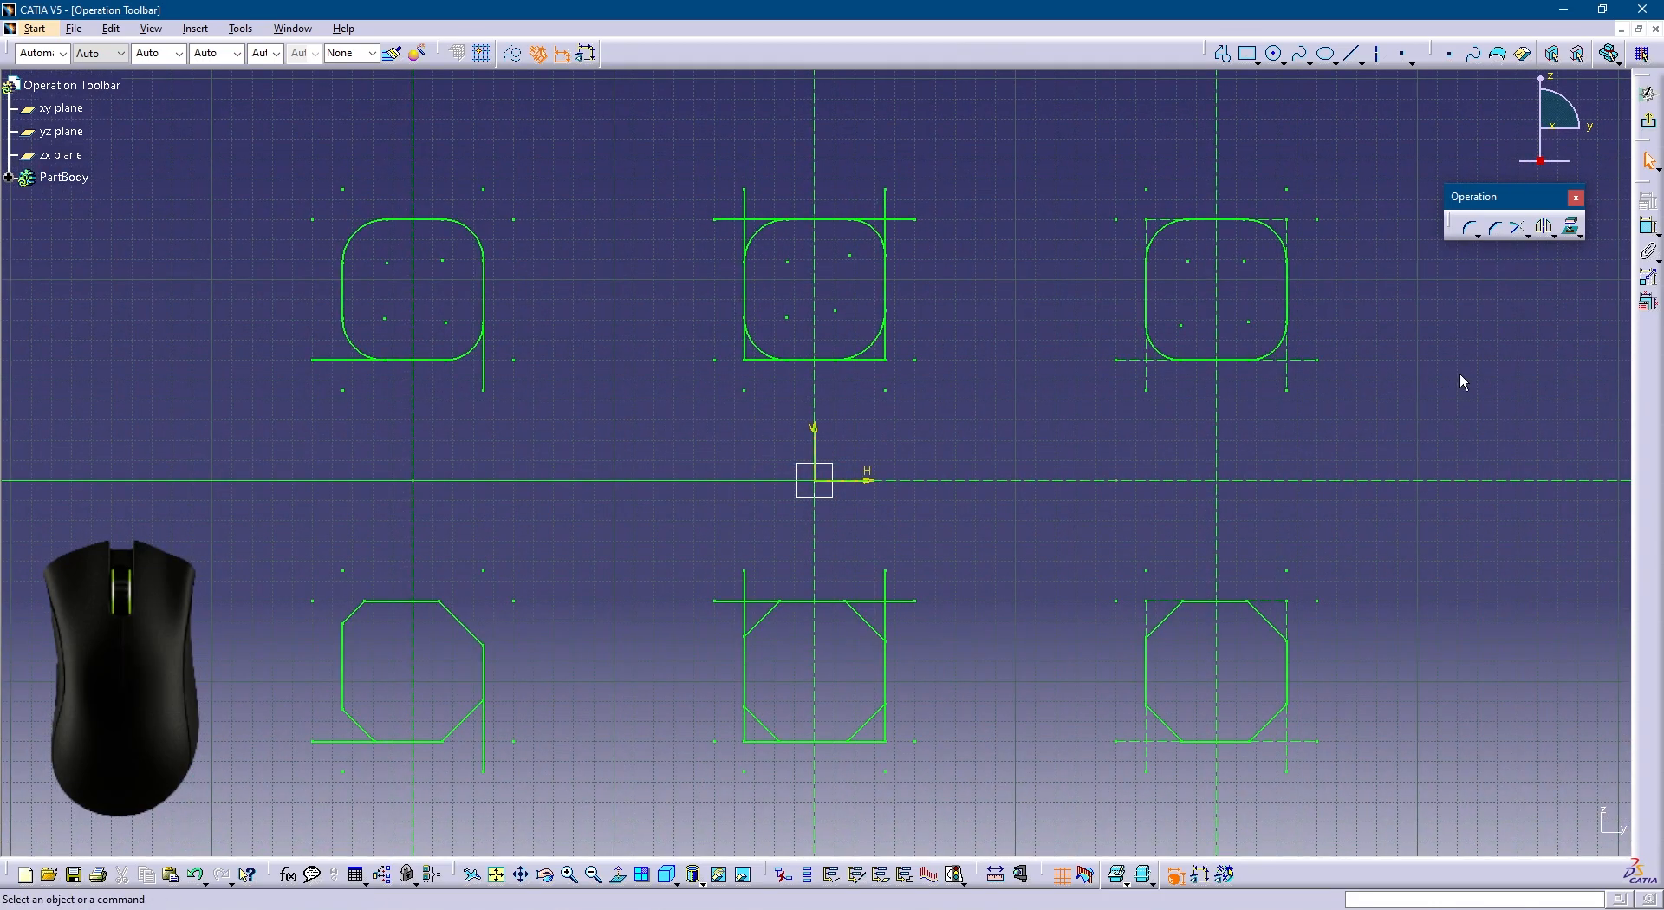
left_click(1527, 234)
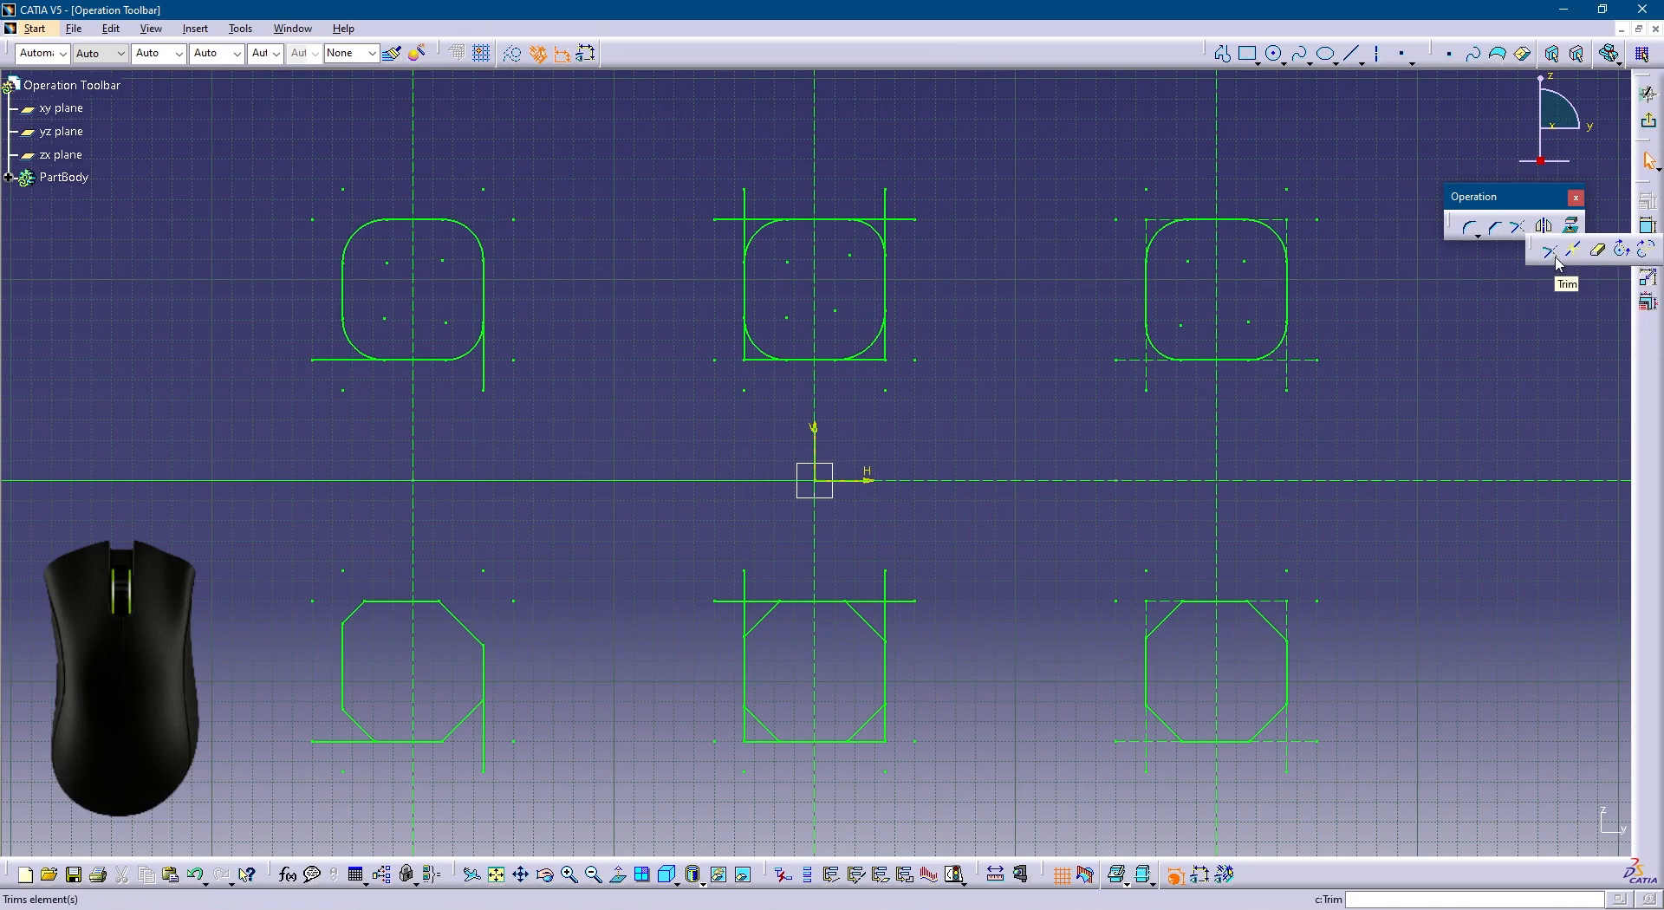
left_click(1549, 253)
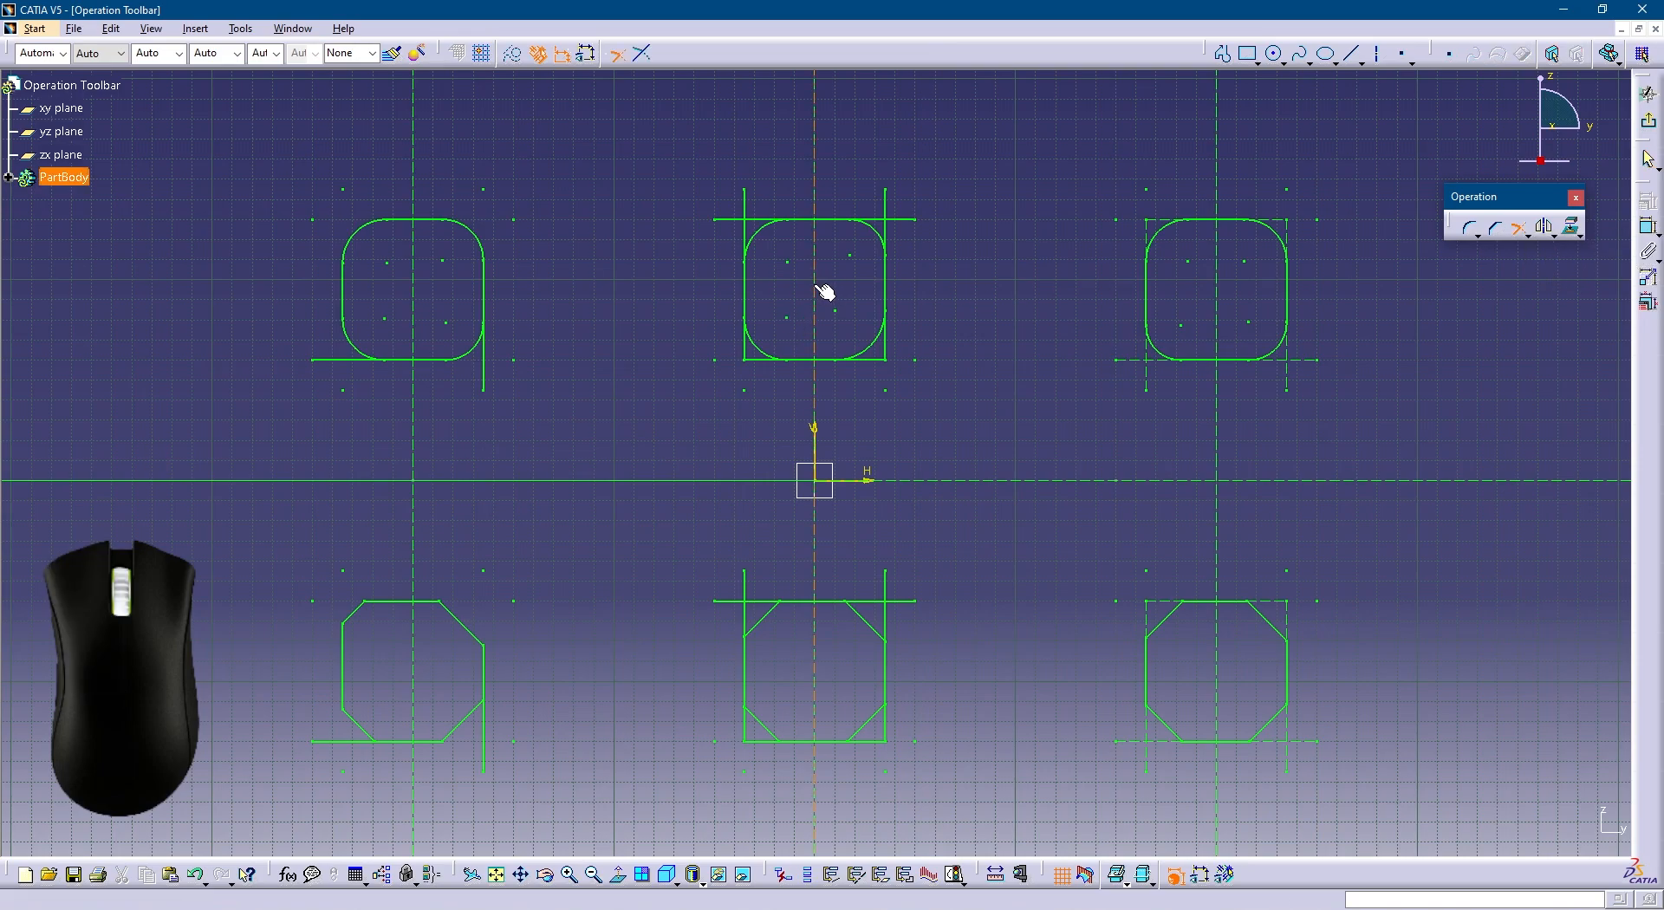
middle_click_drag(825, 291, 826, 430)
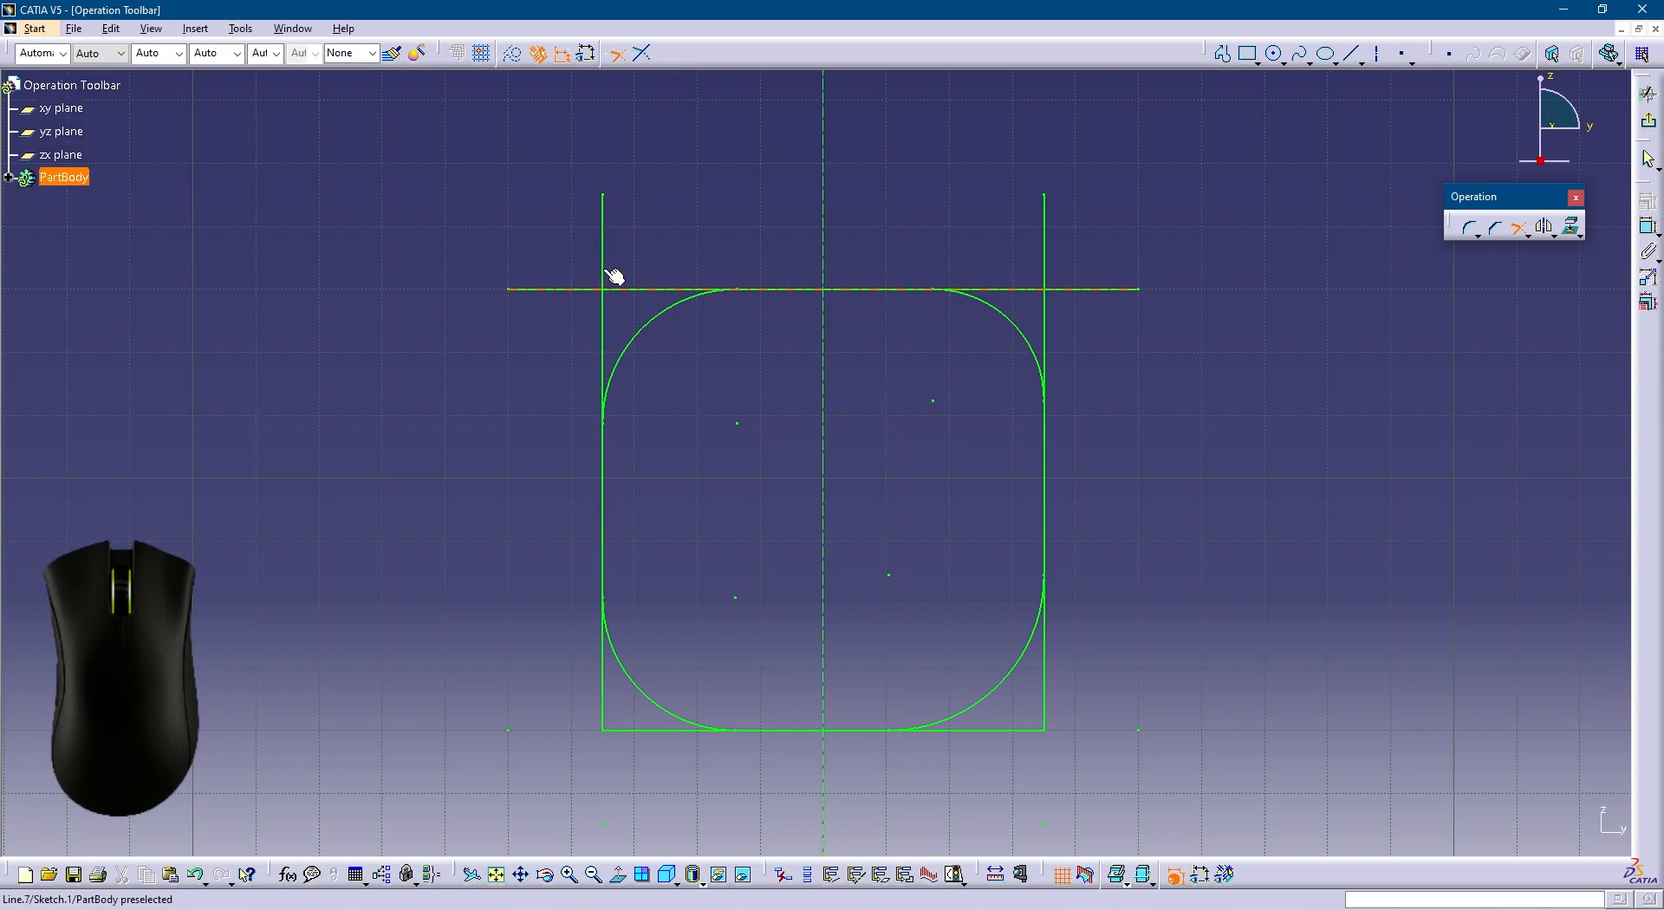
left_click(616, 347)
left_click(669, 291)
left_click(869, 499)
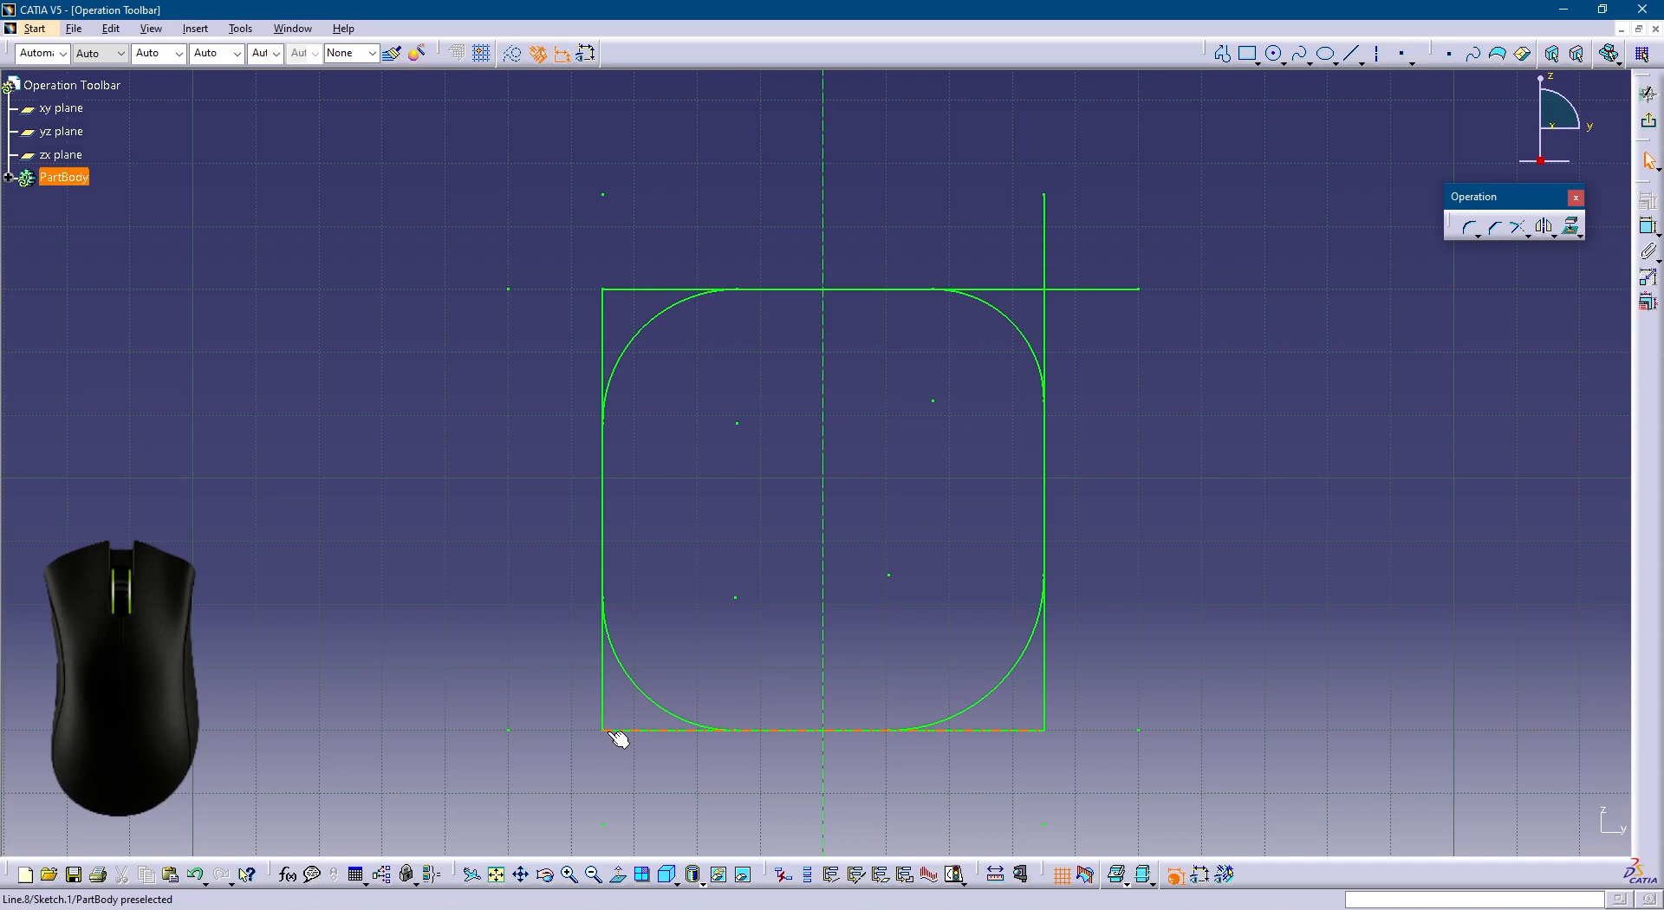
Trim the same square's bottom and left lines back to the ends of the lower-left corner arc.
left_click(1515, 231)
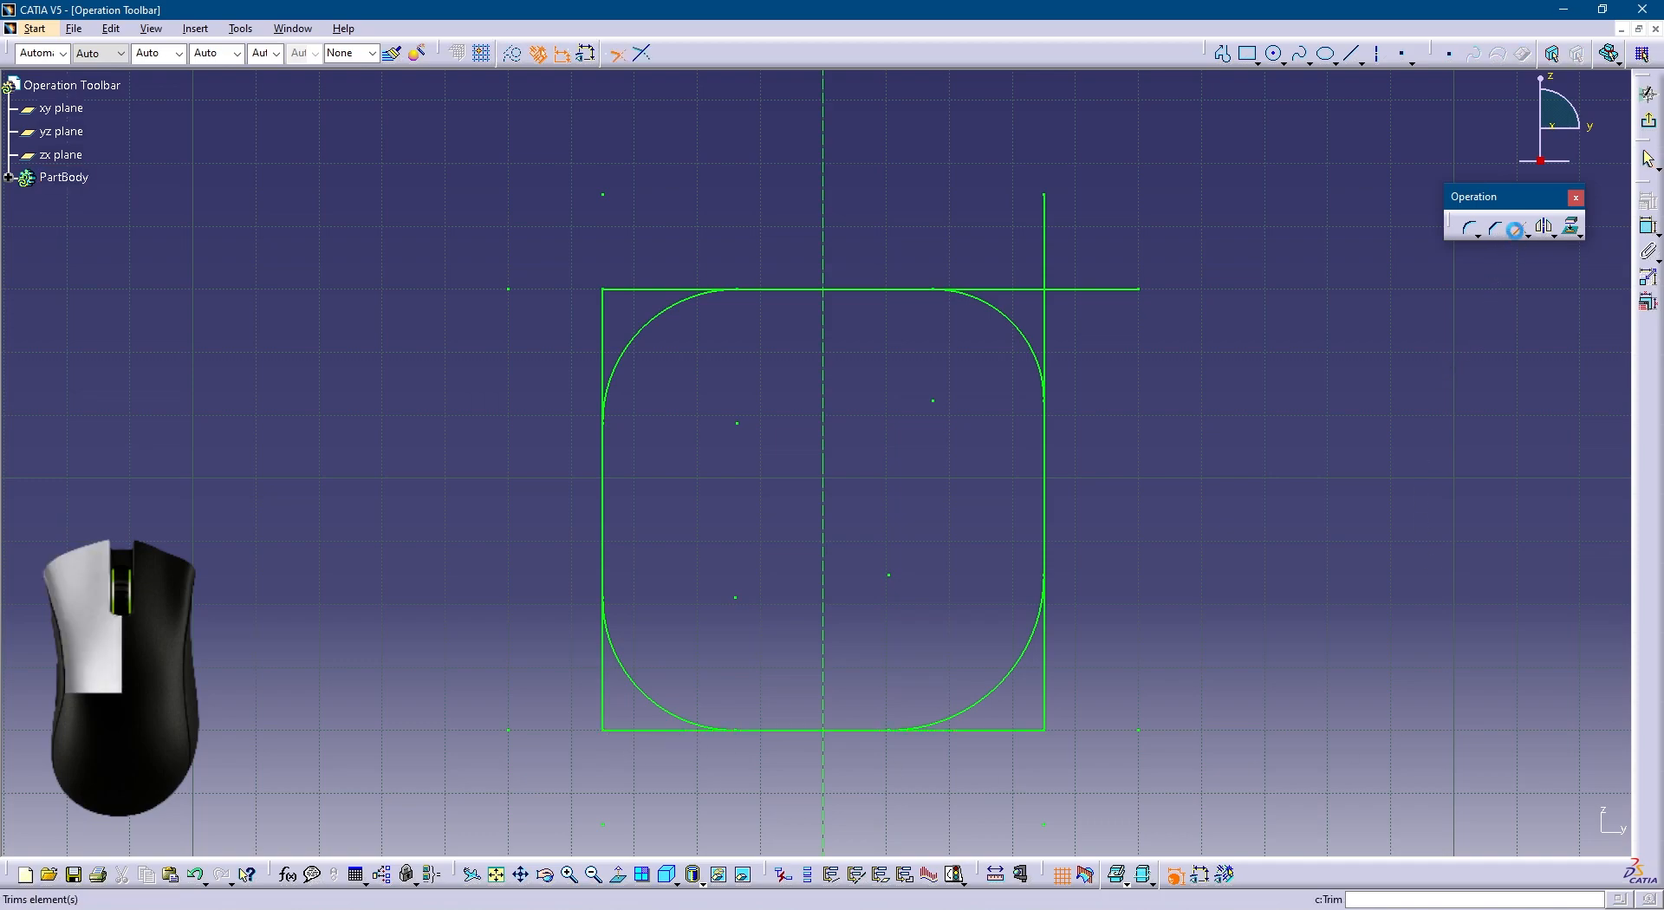
left_click(799, 738)
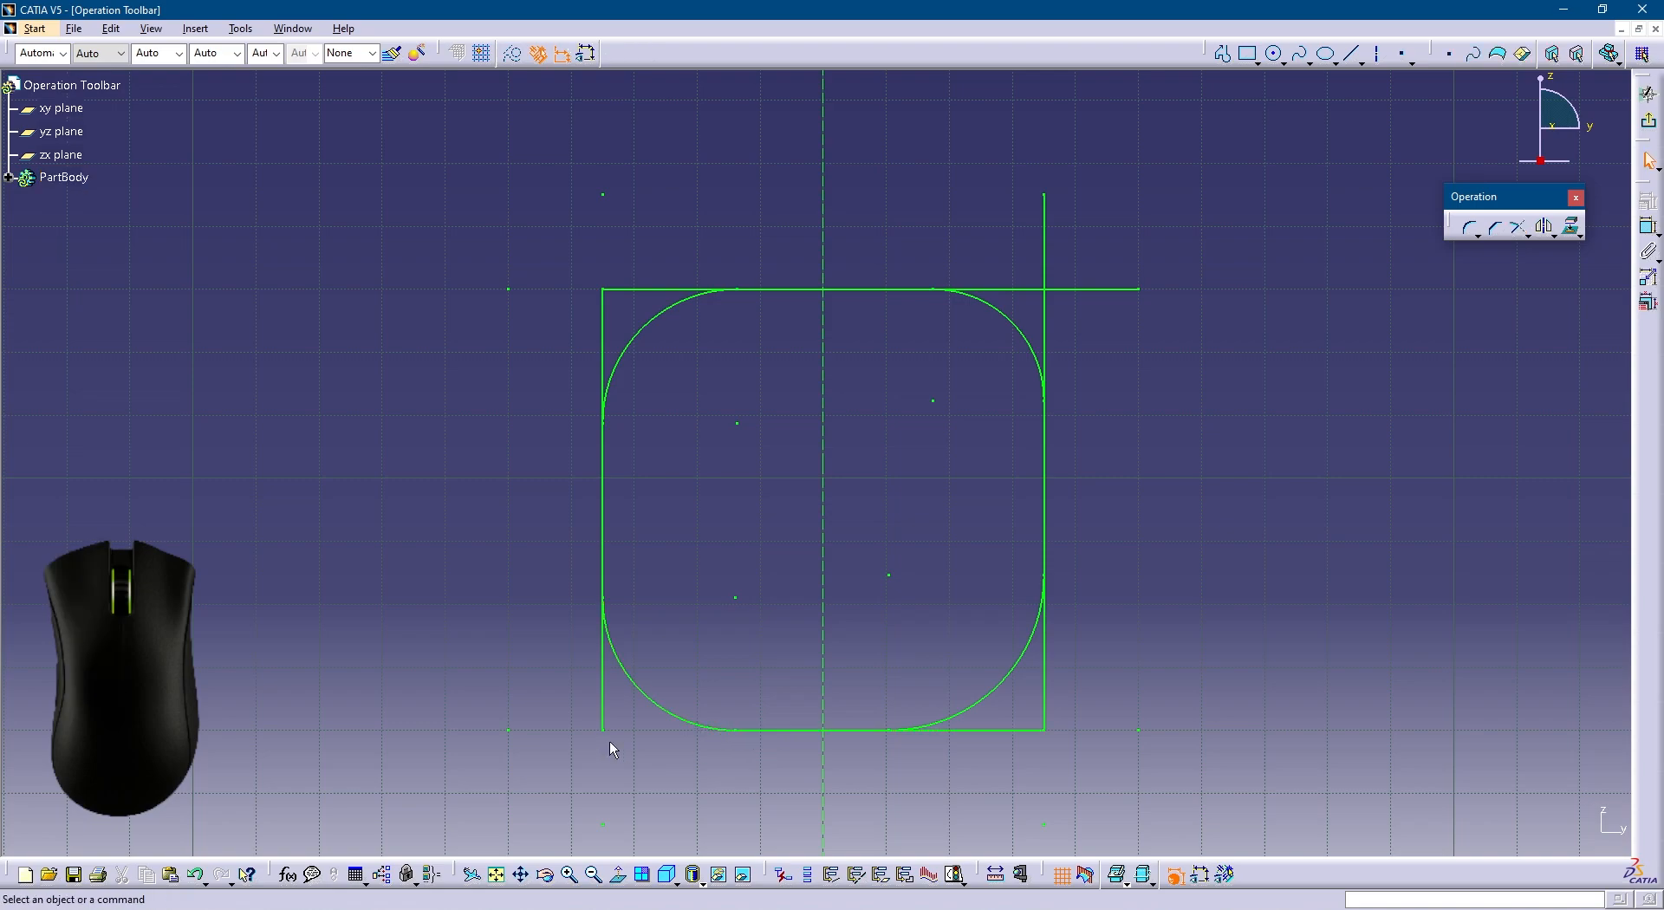
left_click(1518, 227)
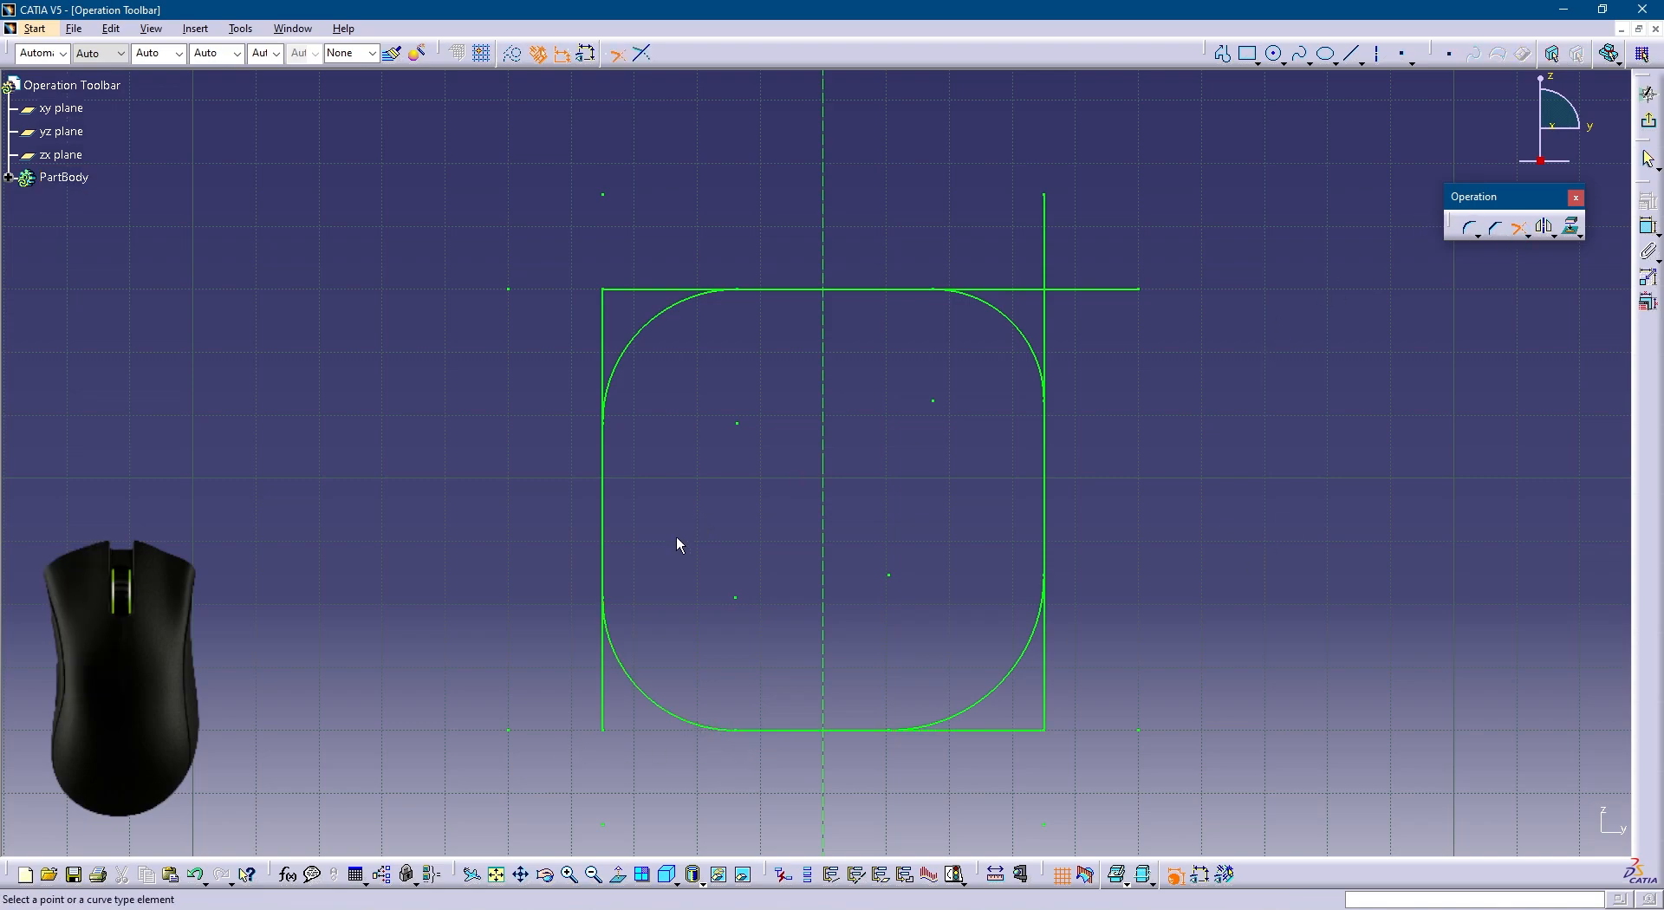
left_click(616, 532)
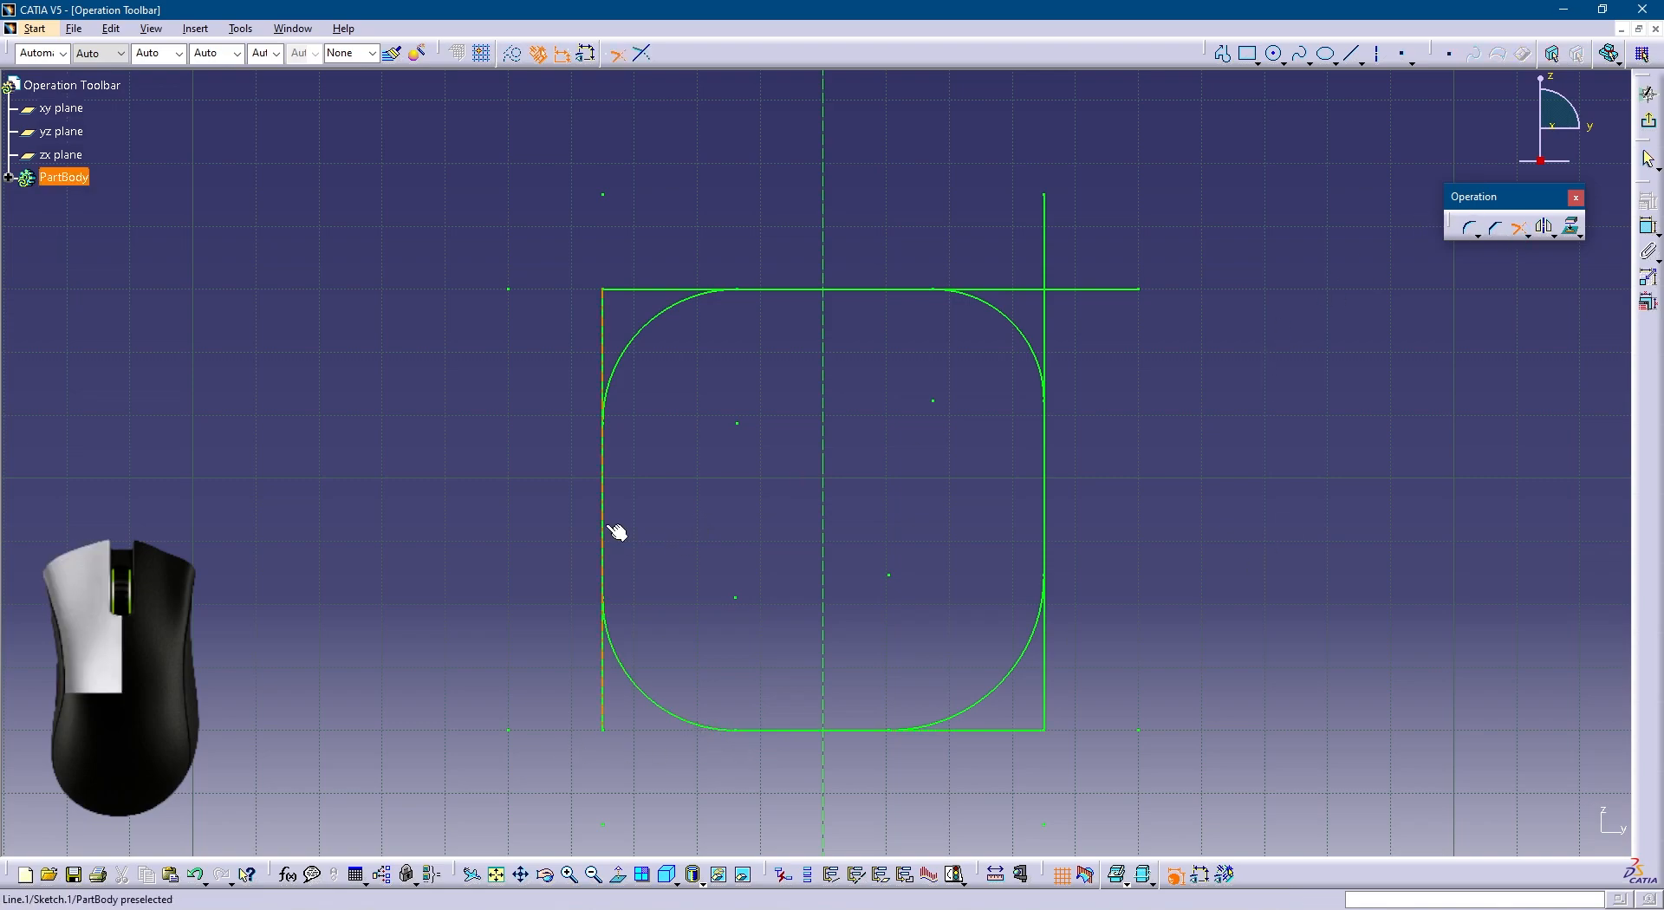
left_click(629, 663)
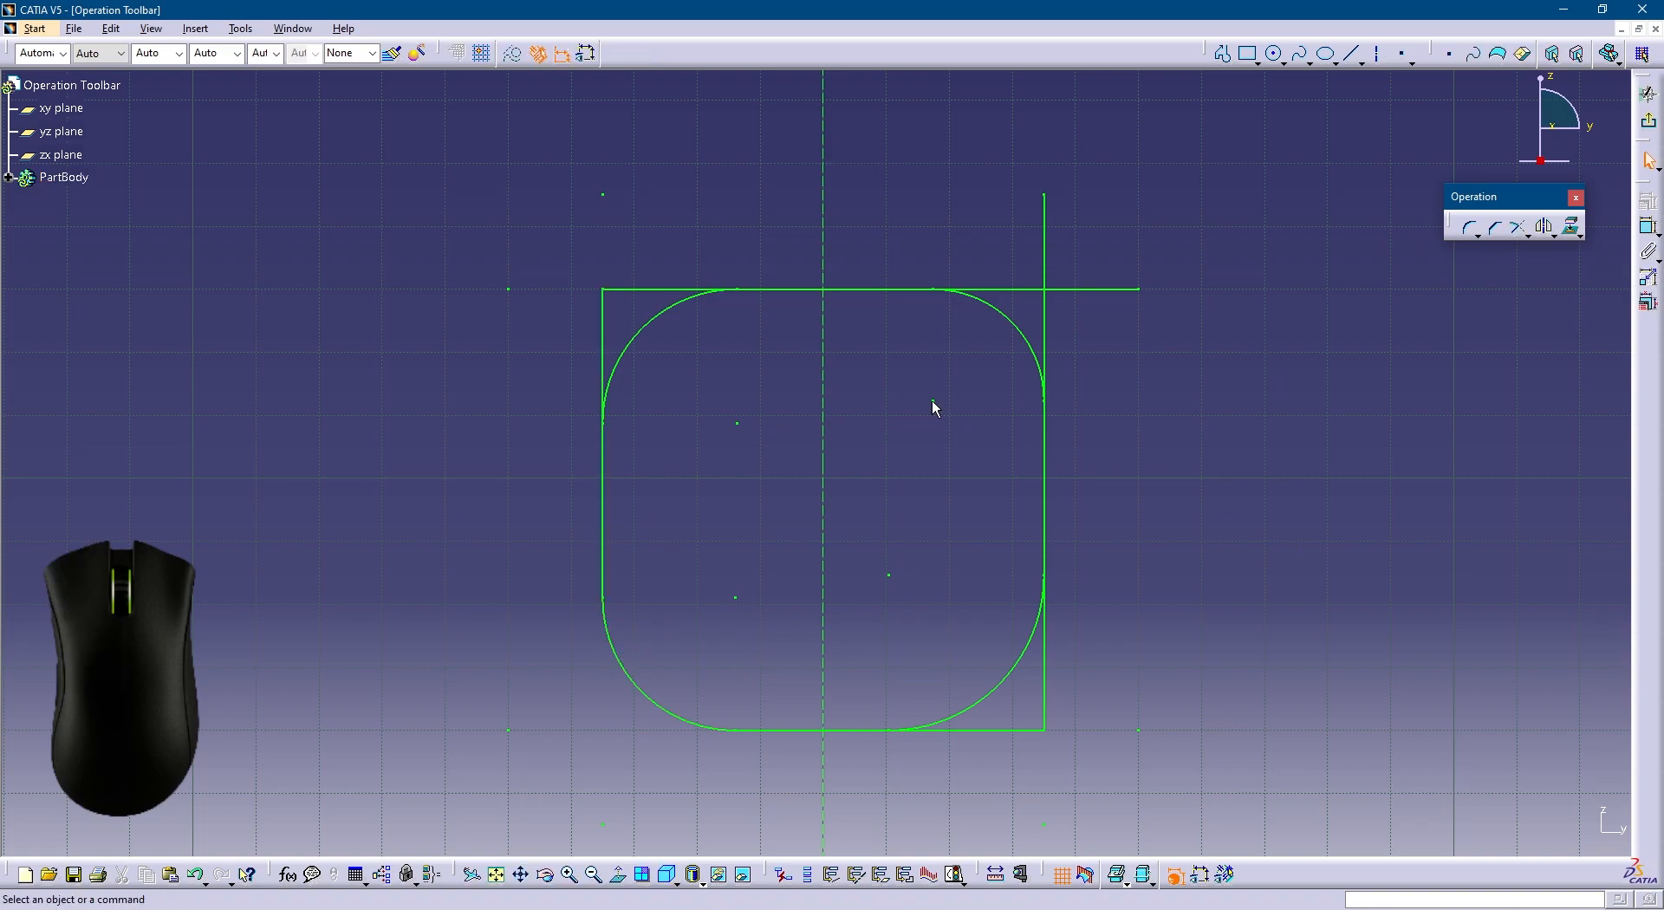
Break the square's right vertical line at the top horizontal line and select the pieces to check the split.
left_click(1522, 231)
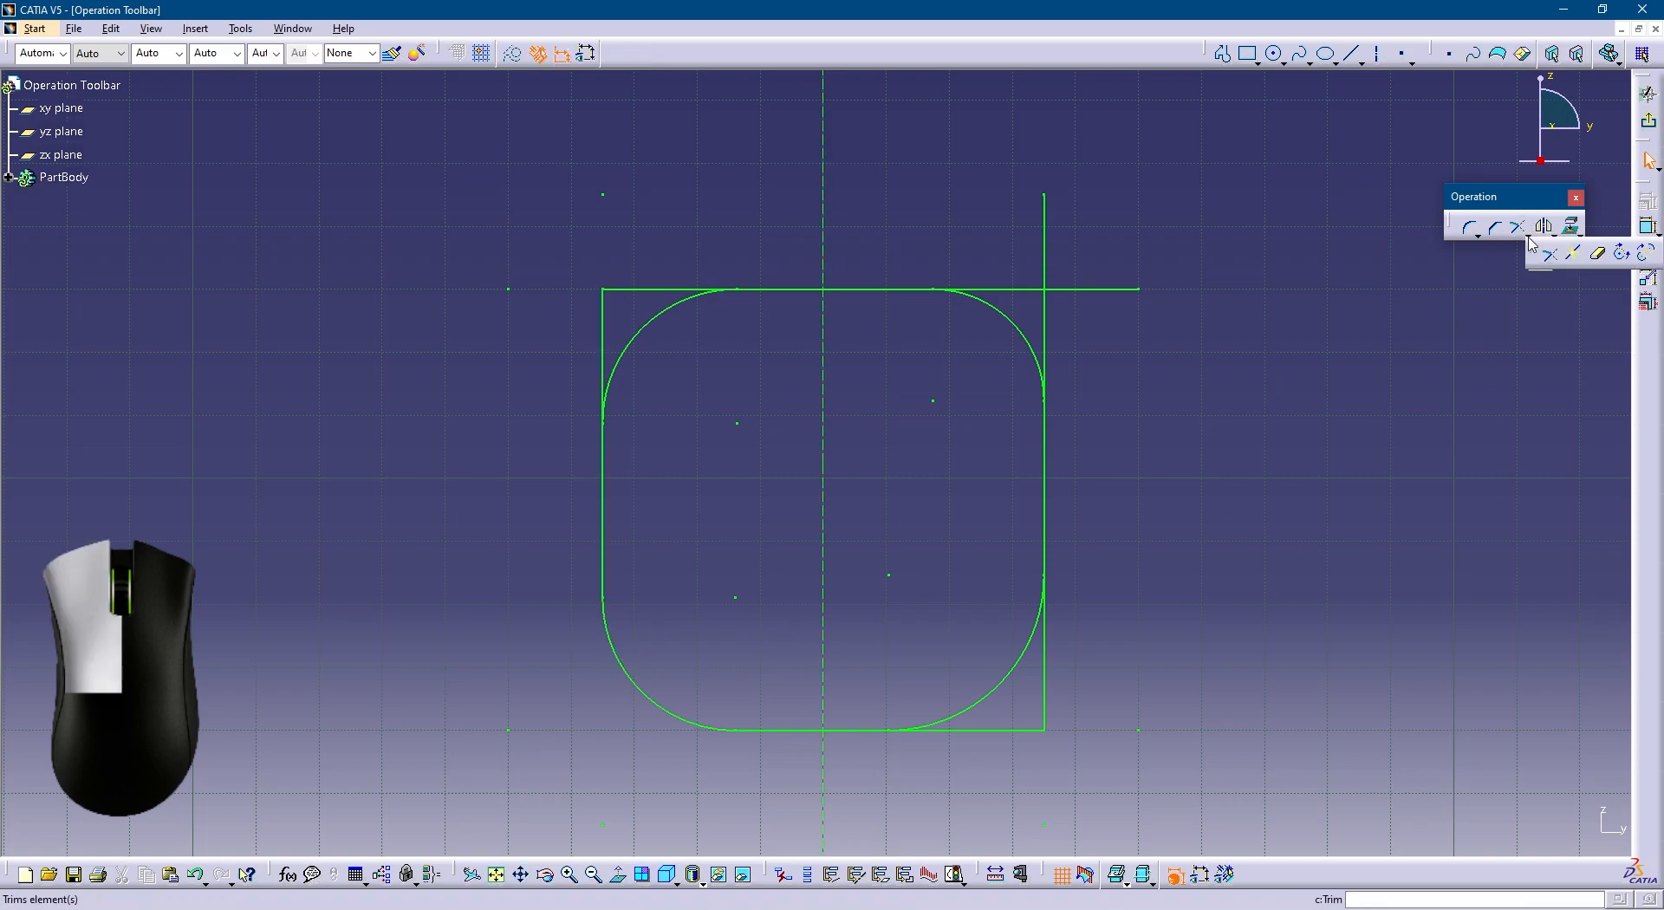
left_click(1572, 255)
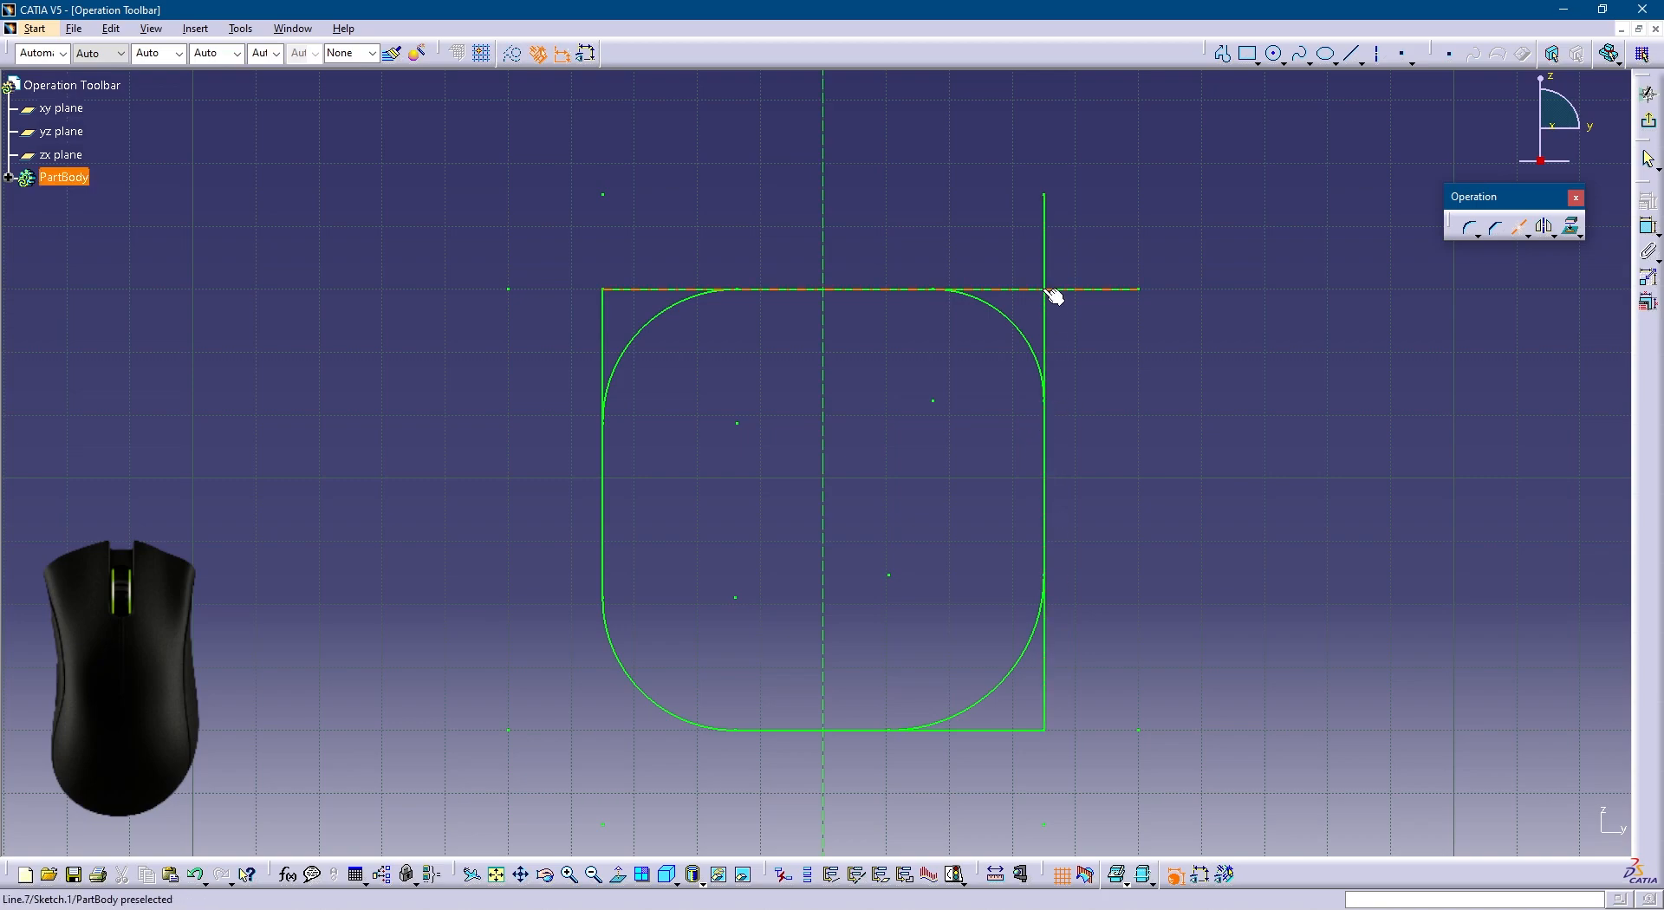
left_click(1045, 243)
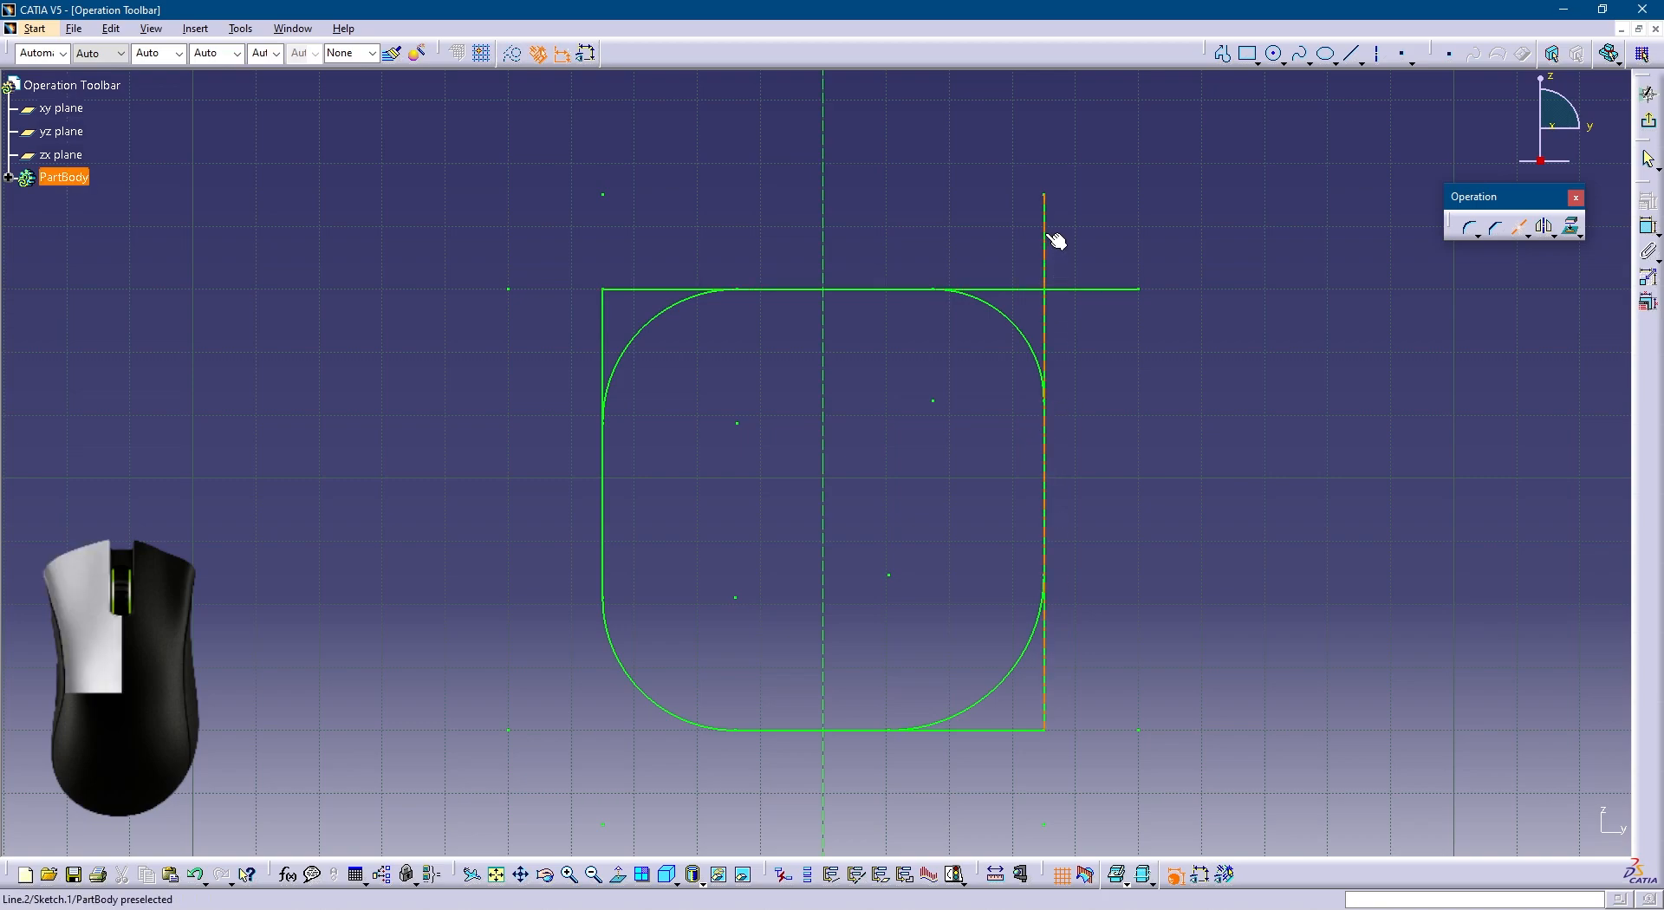
left_click(1086, 298)
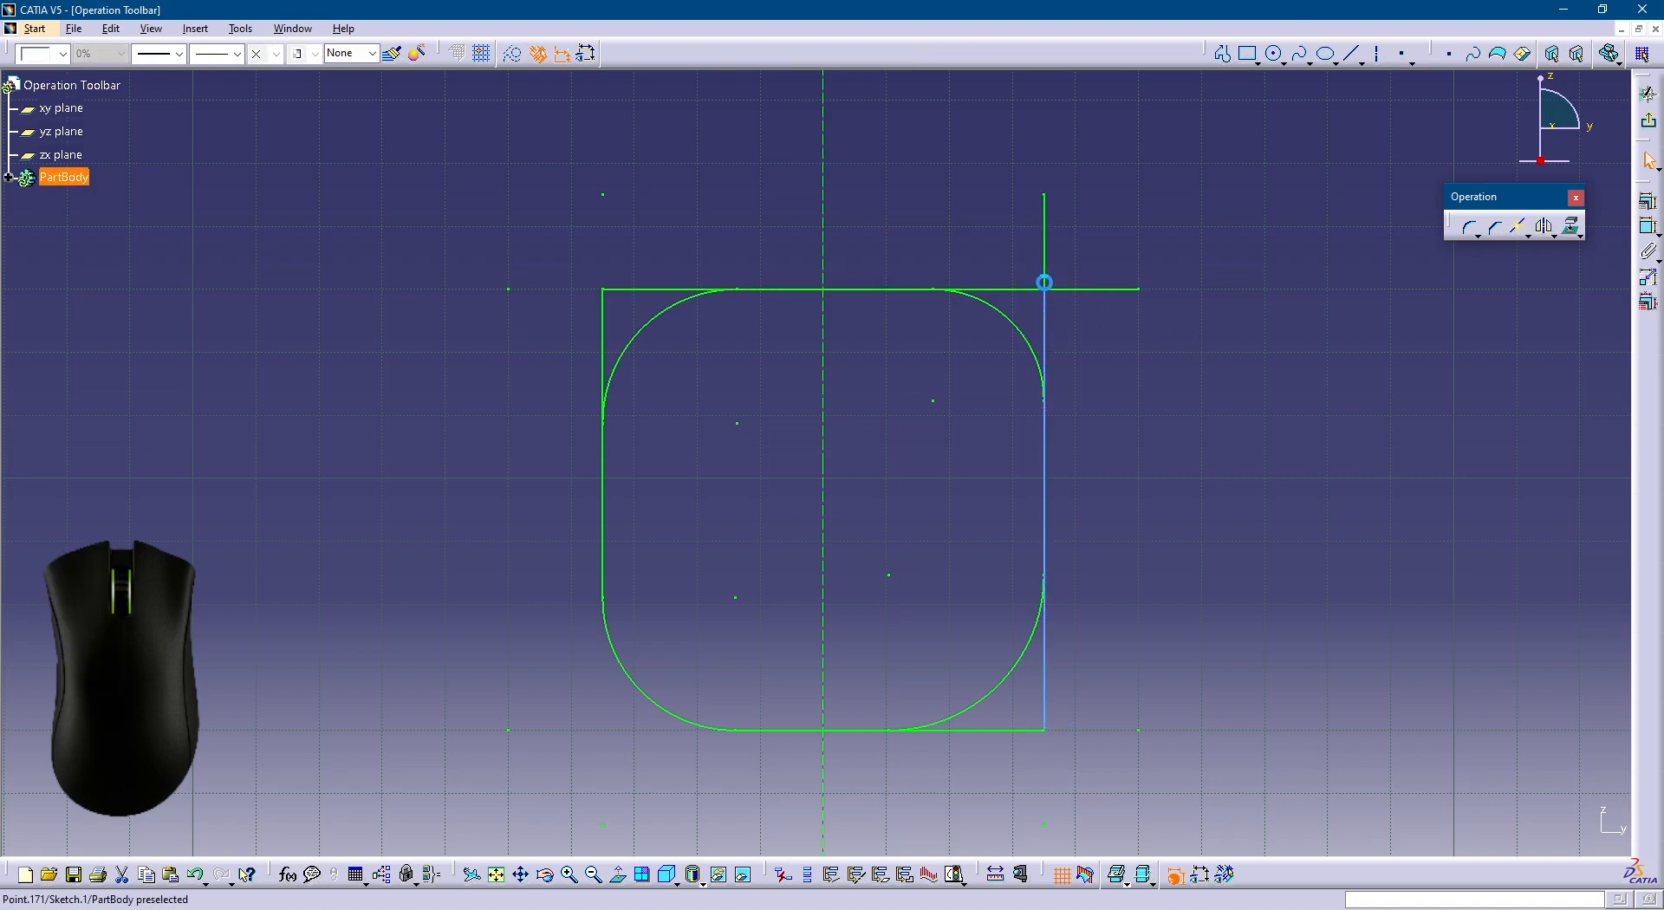
left_click(1045, 265)
left_click(1043, 313)
left_click(1045, 290)
left_click(1211, 418)
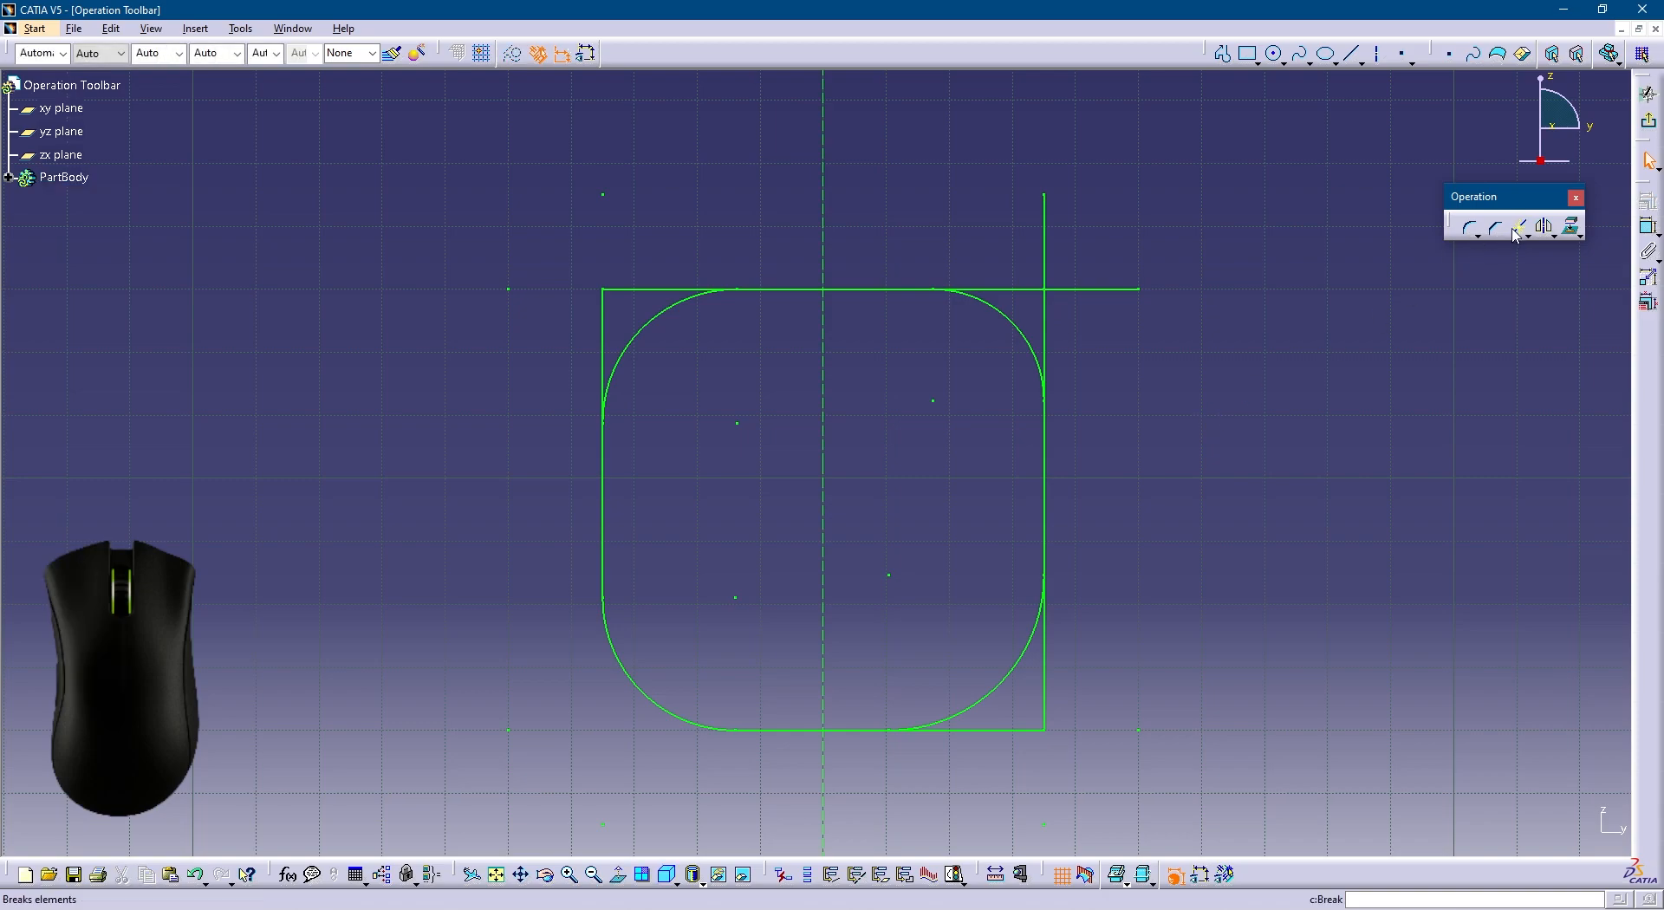
Break the right line again at the lower end of the upper-right arc and select both segments to check the split.
left_click(1046, 341)
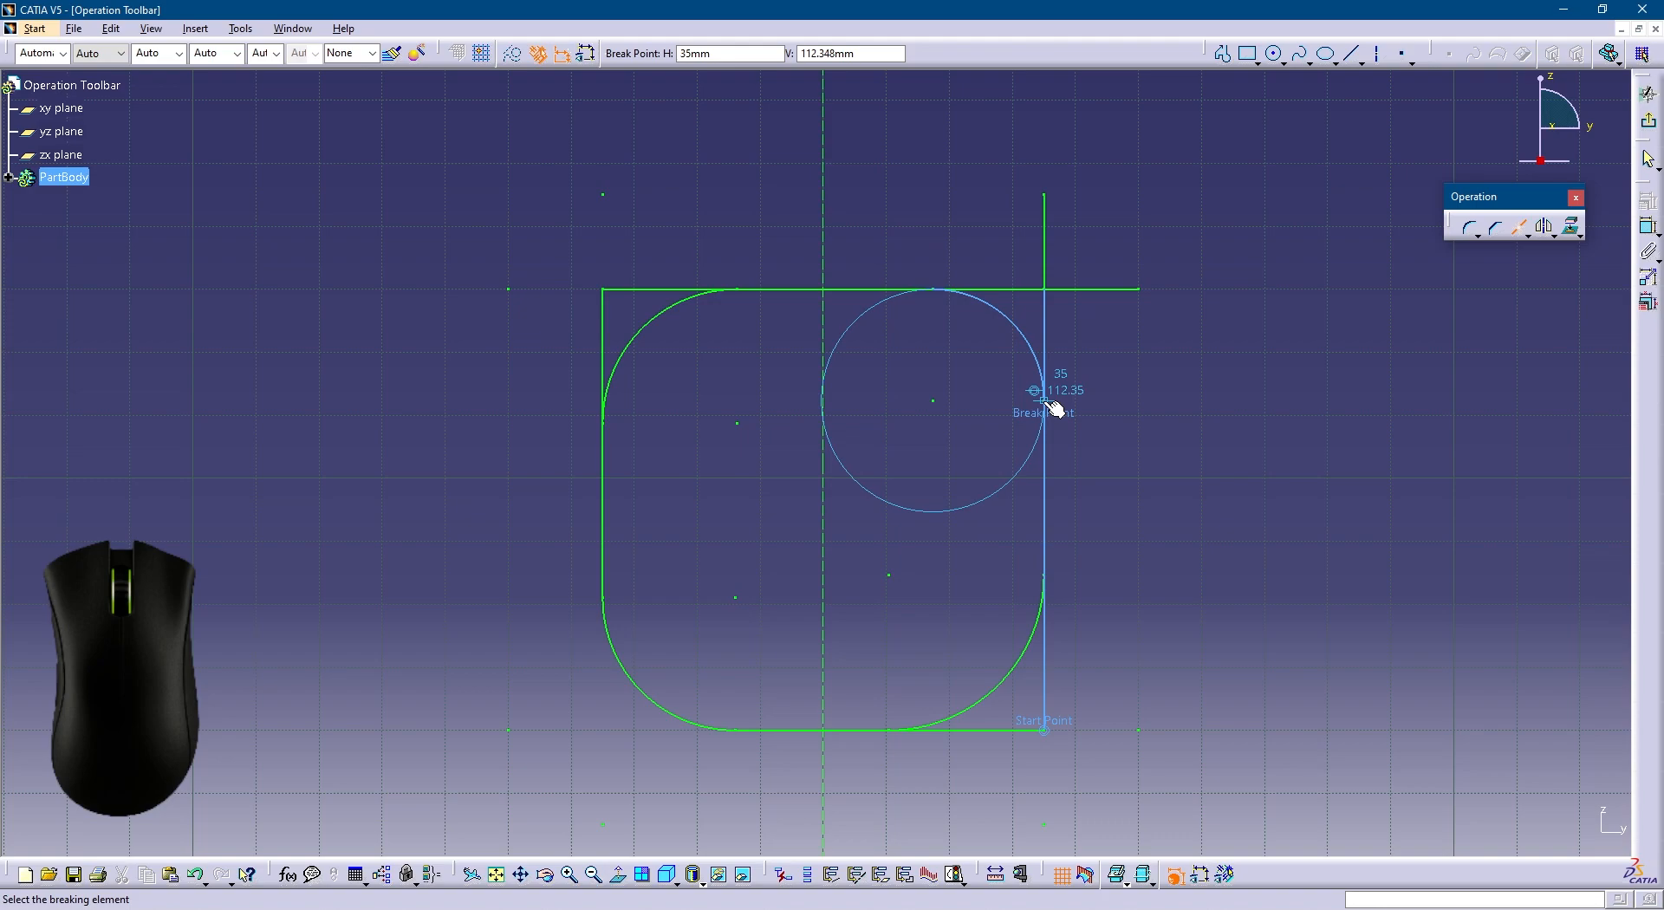
left_click(1045, 400)
left_click(1366, 384)
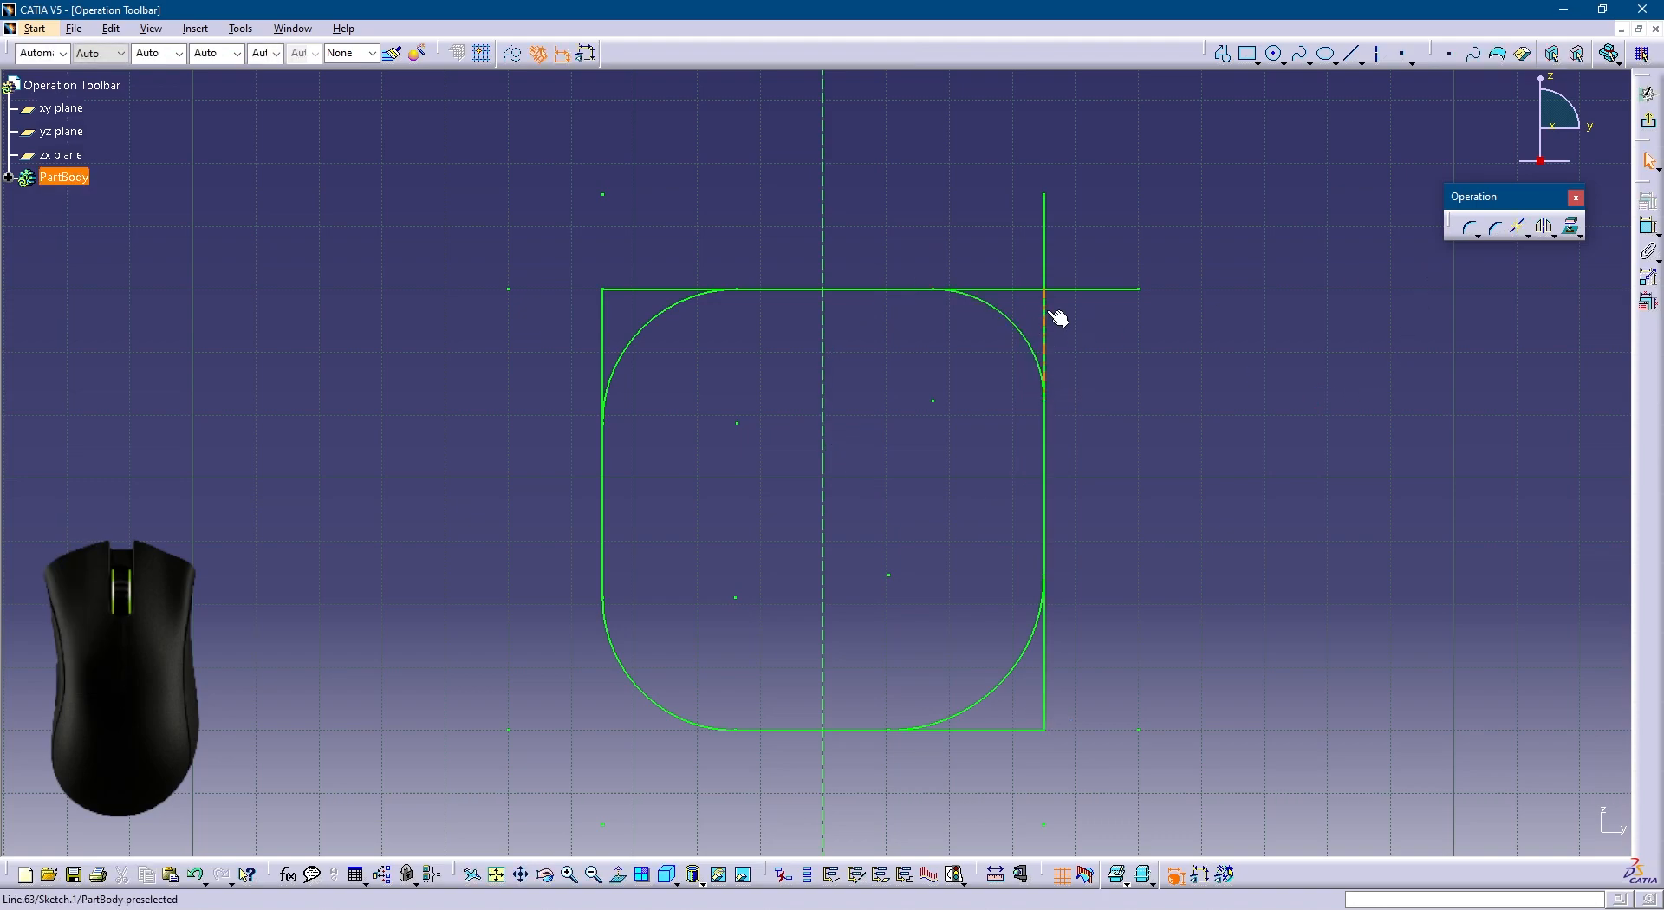
left_click(1045, 310)
left_click(1047, 429)
left_click(1043, 346)
left_click(1044, 434)
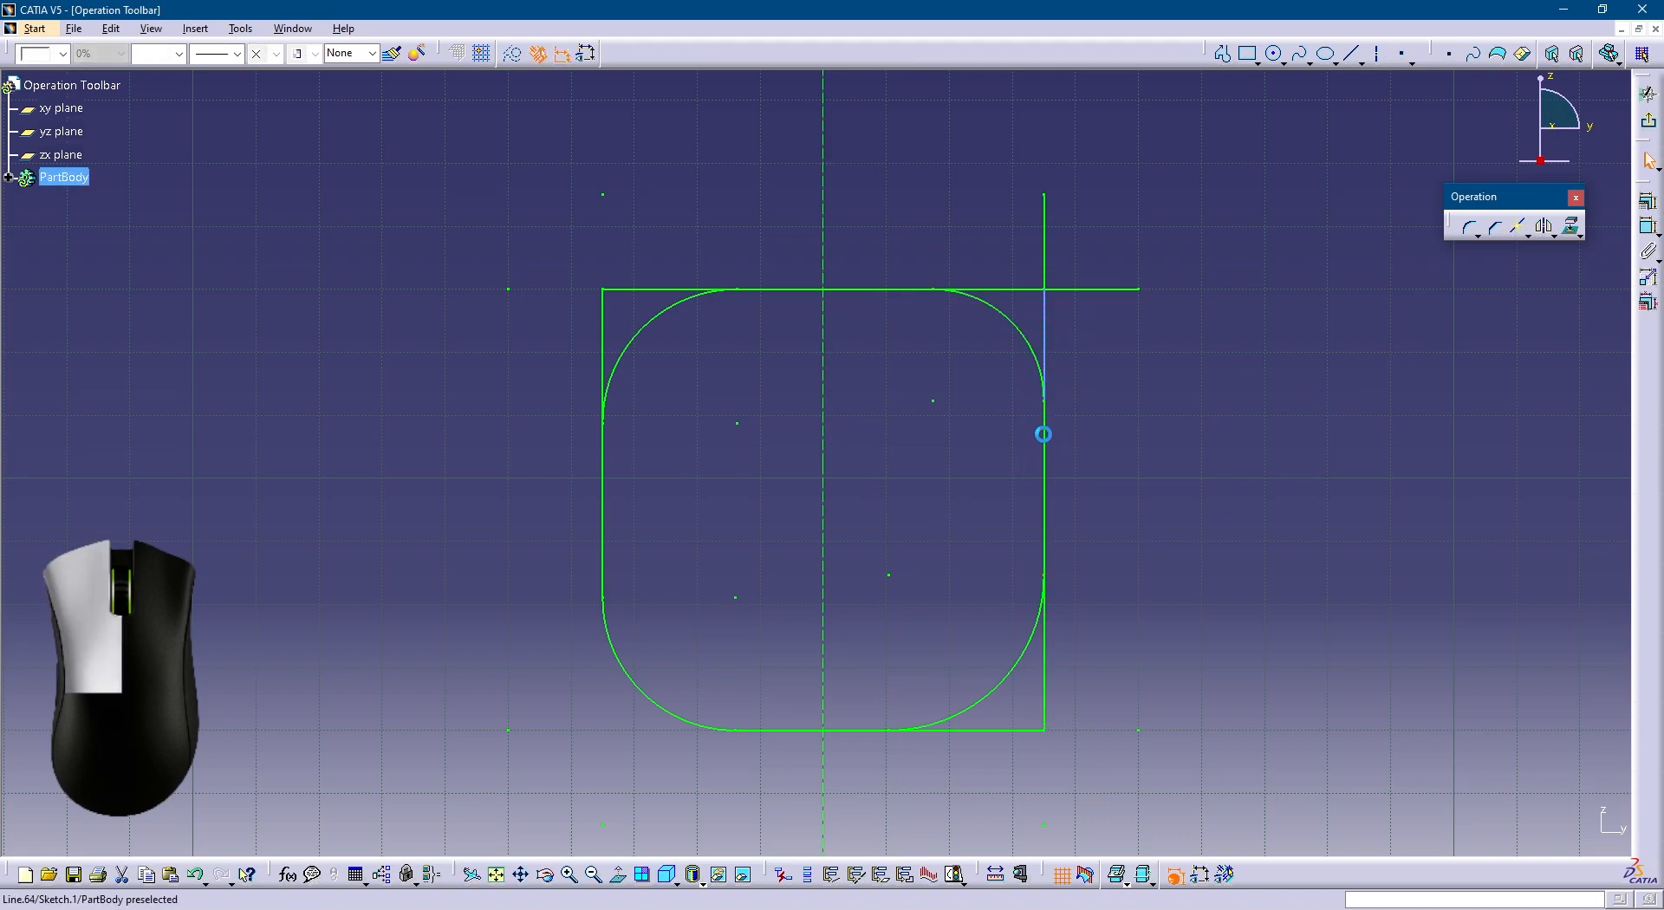
left_click(1317, 346)
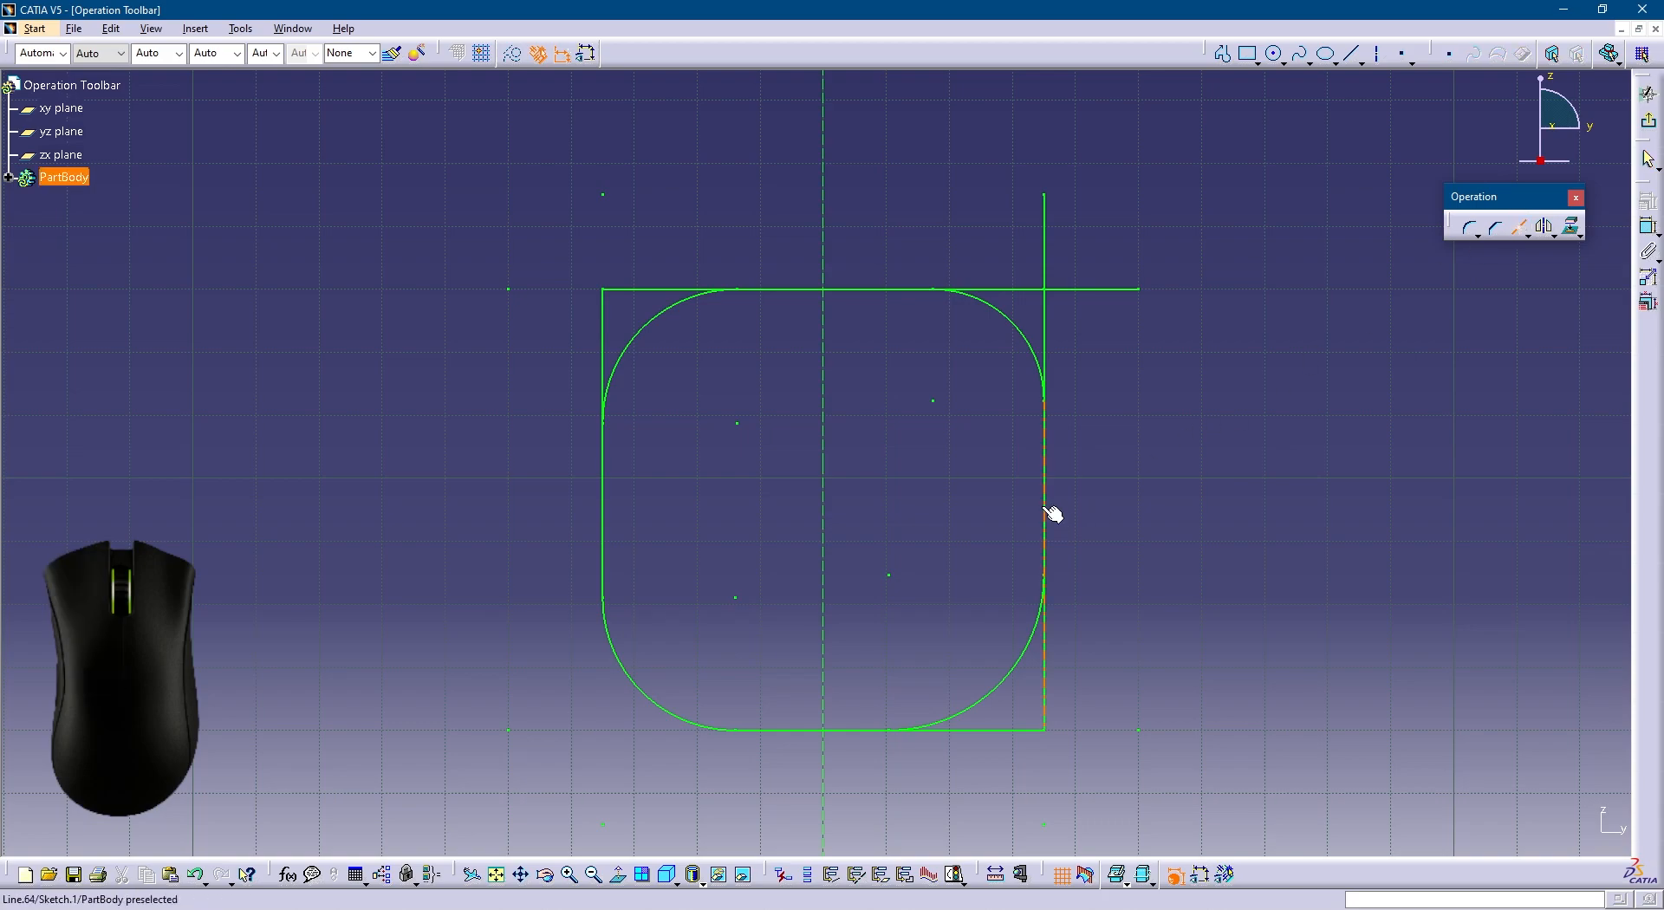
Break the right line at the upper end of the lower-right arc and select its pieces in turn to check them.
left_click(1044, 570)
left_click(1044, 633)
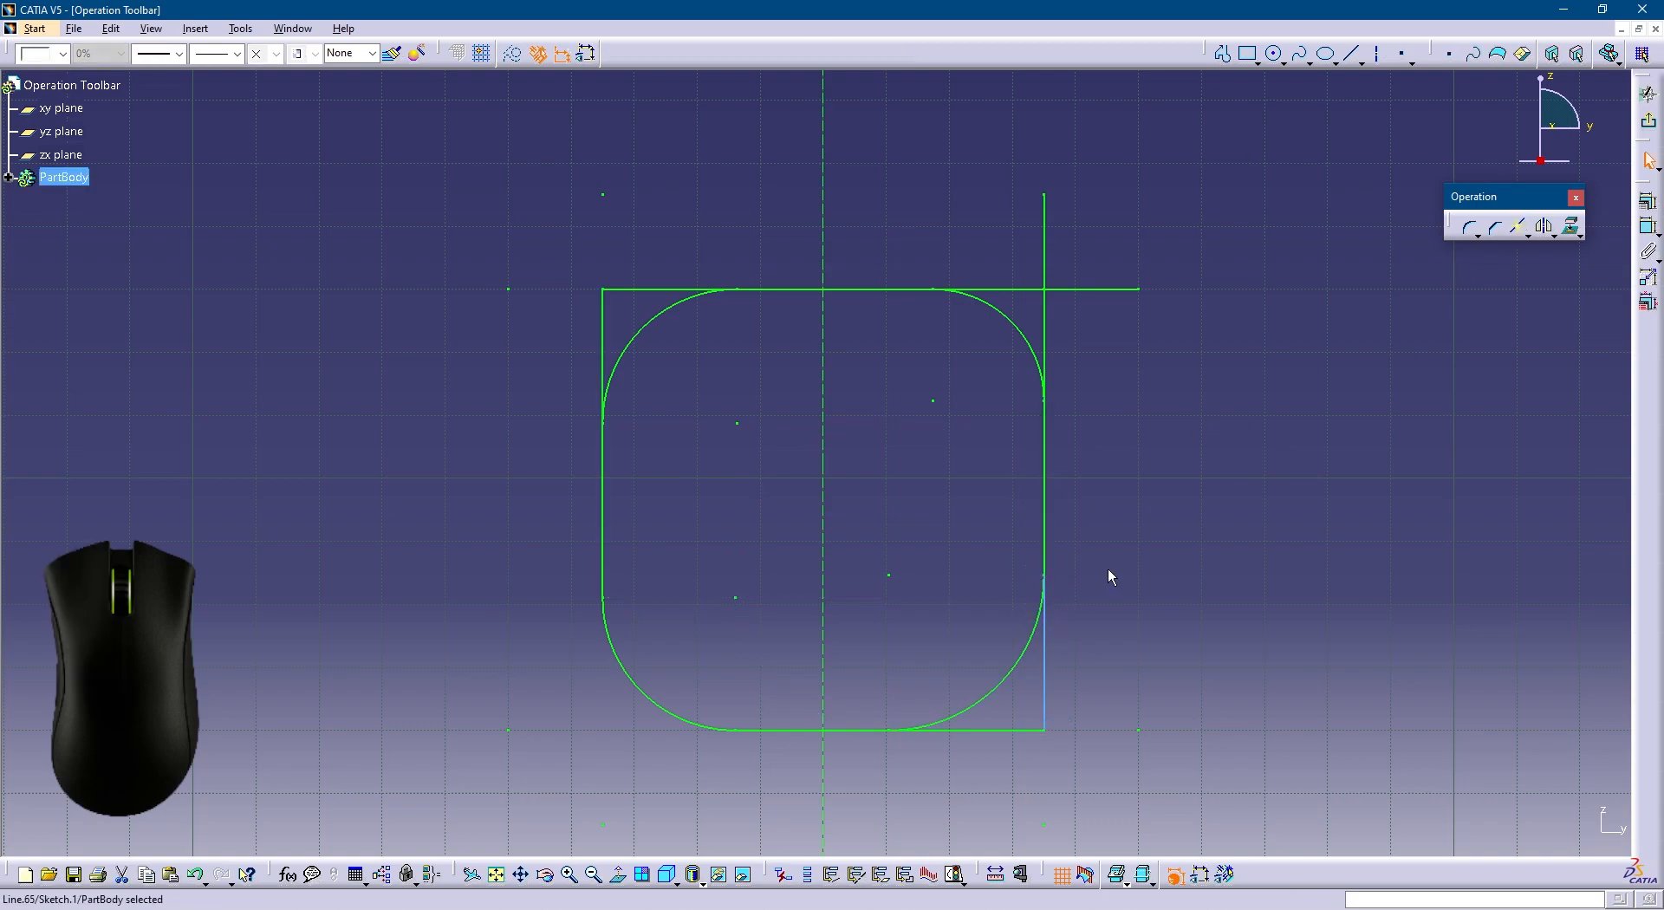
left_click(1048, 517)
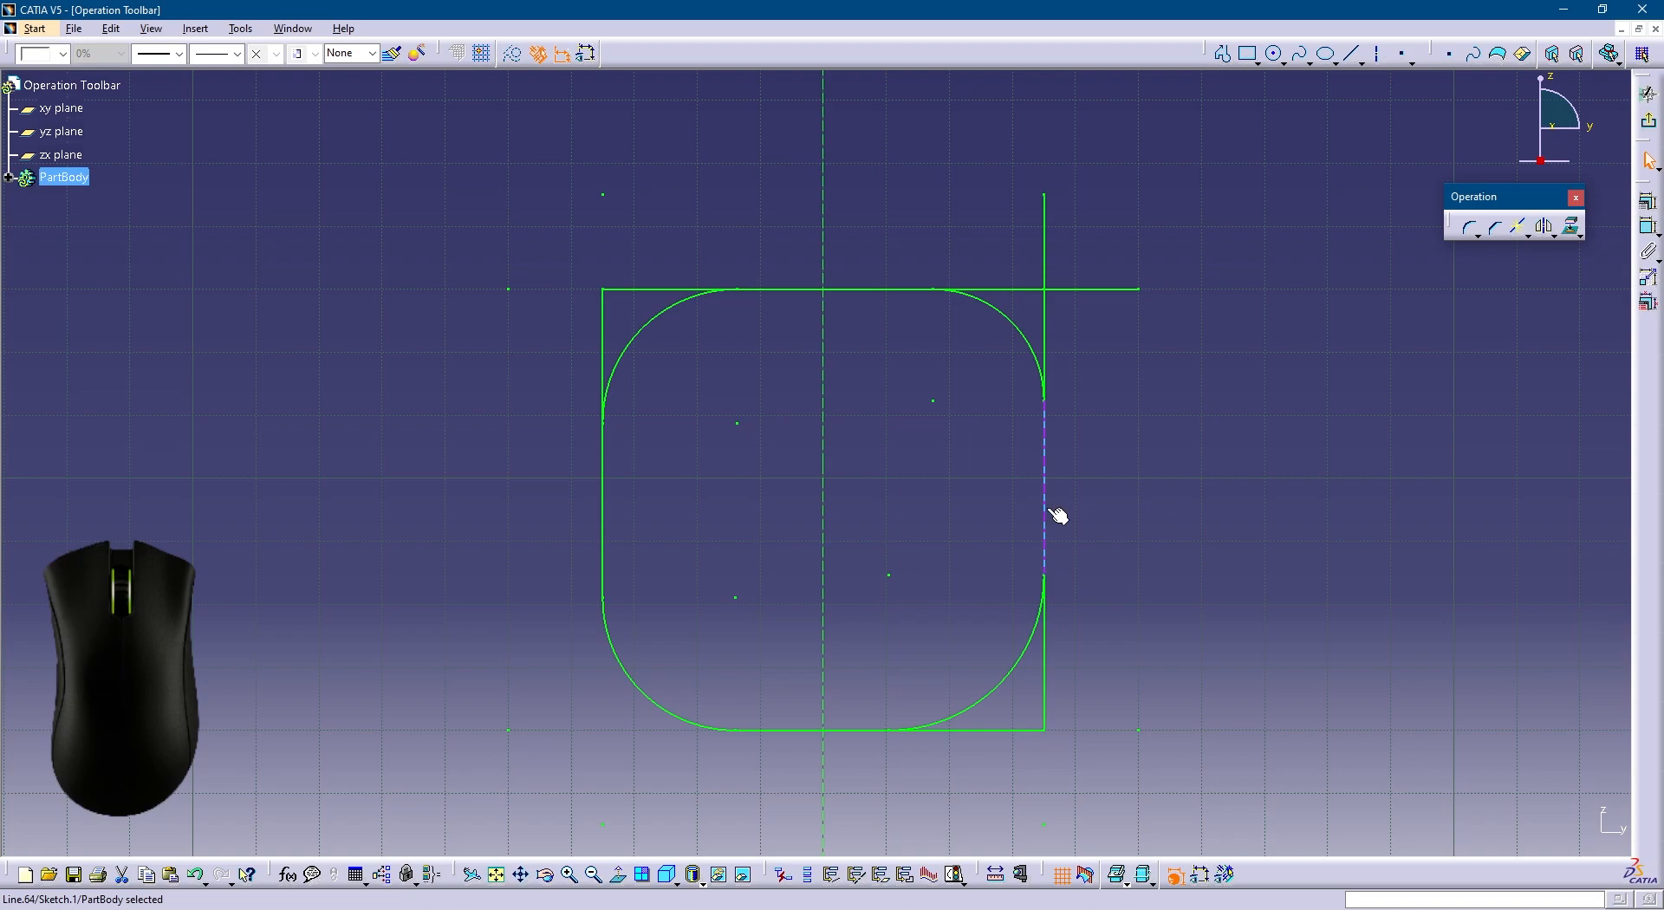
left_click(1048, 335)
left_click(1040, 223)
left_click(1133, 442)
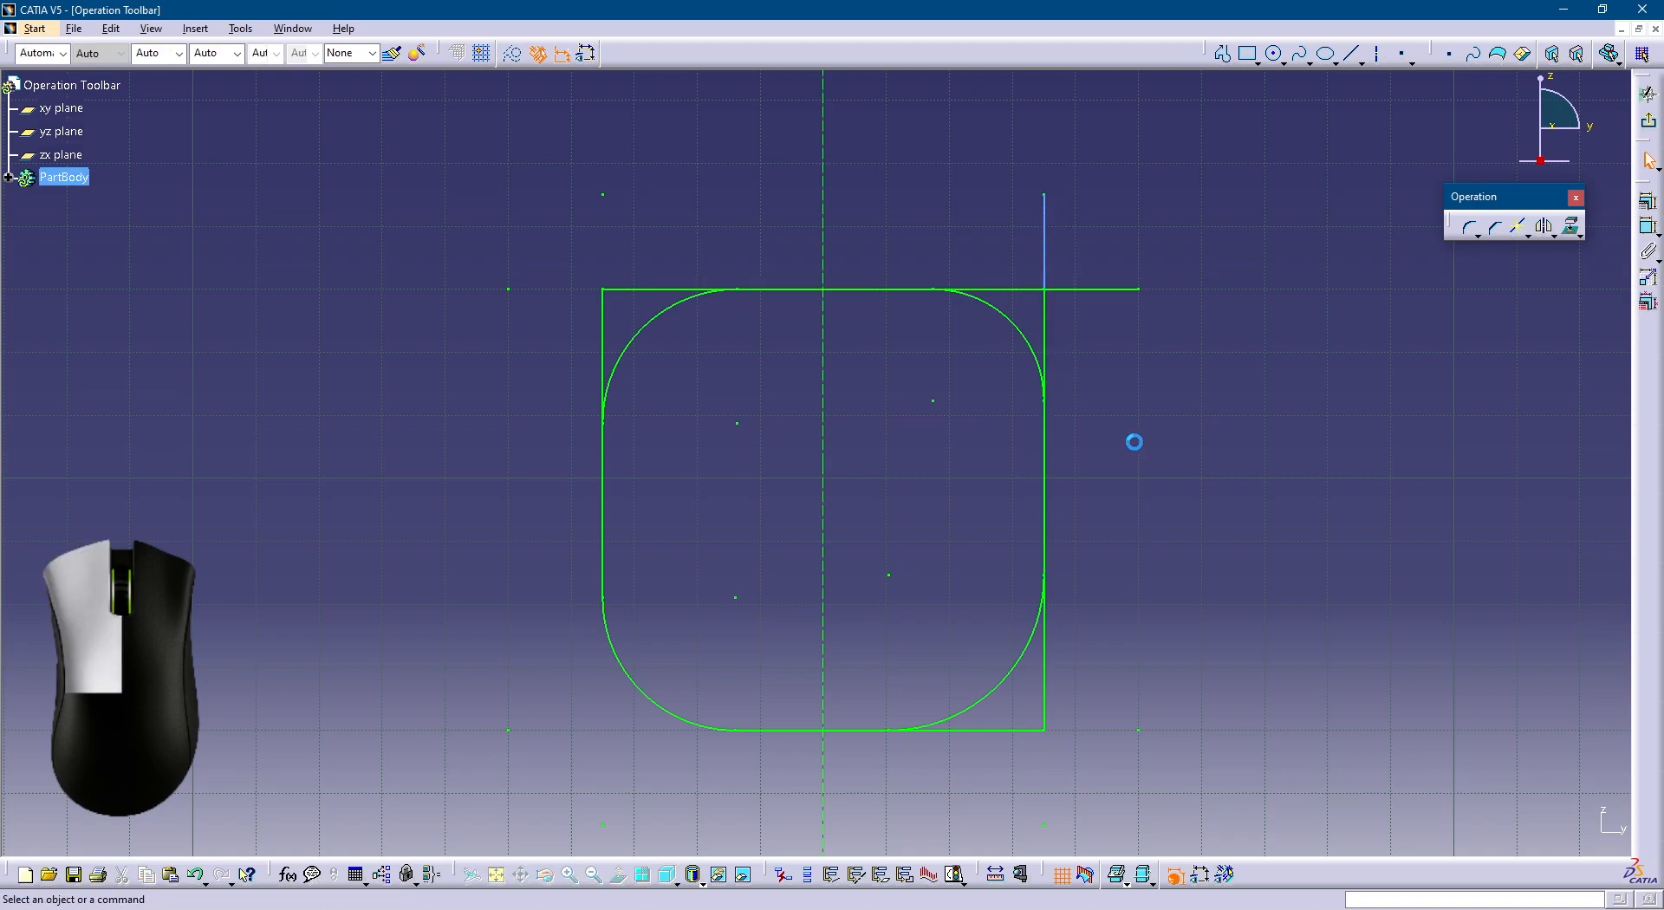
Quick Trim the vertical overhang below the lower-right arc of the upper left rounded square.
left_click(1525, 234)
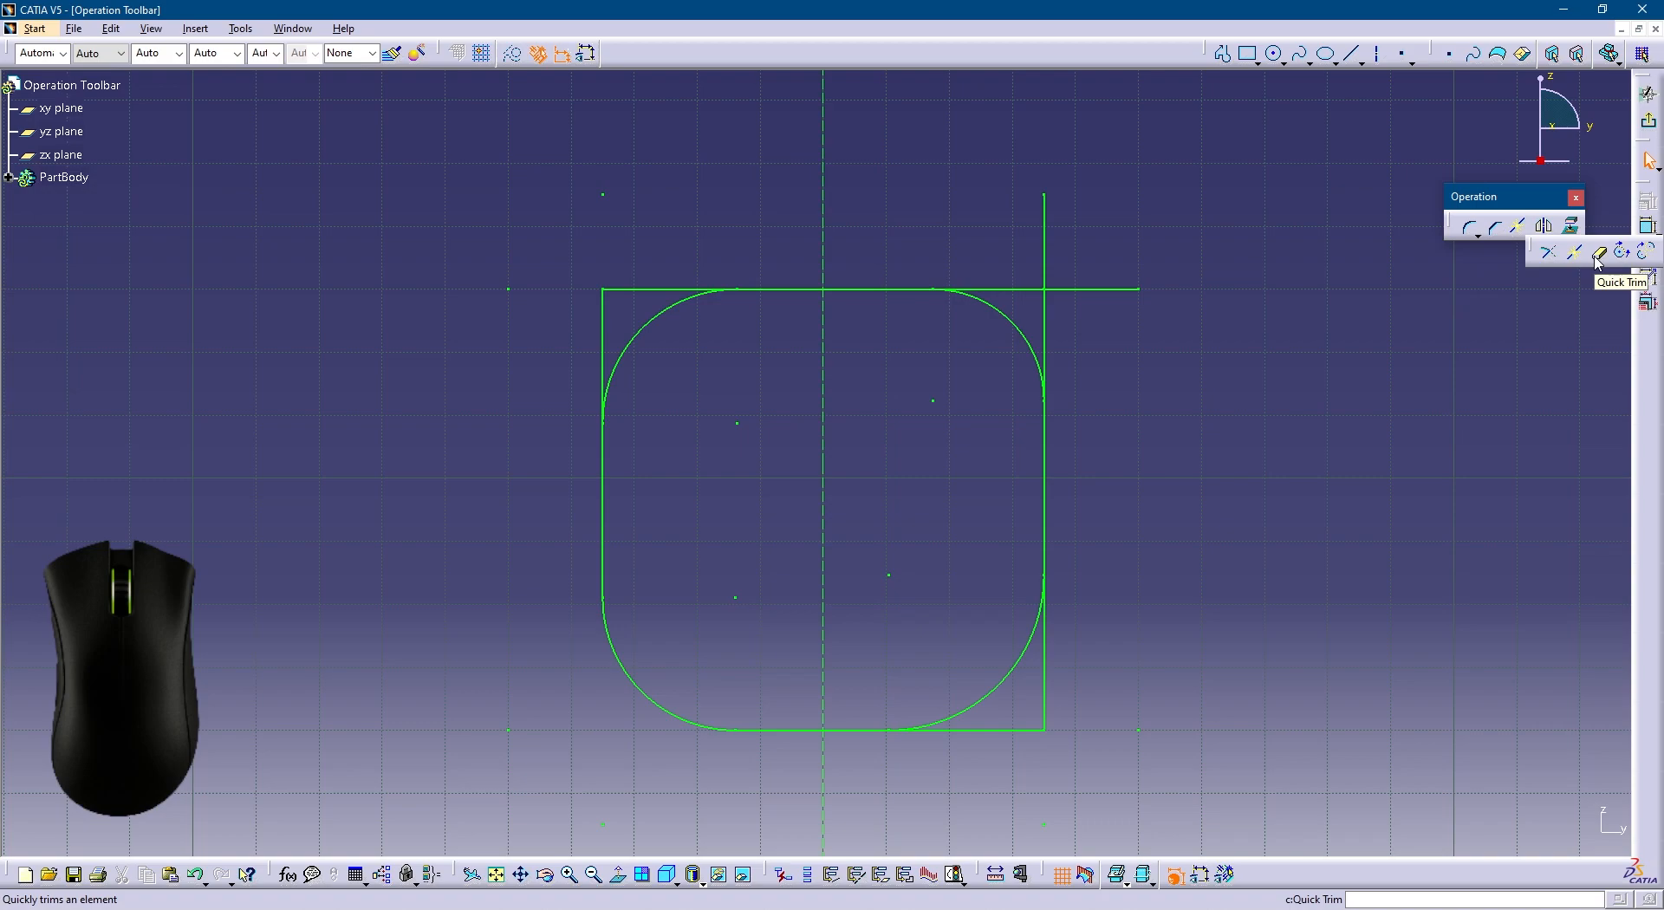
left_click(1595, 258)
right_click(960, 419)
mouse_move(690, 485)
middle_mouse_down()
mouse_move(960, 419)
mouse_move(530, 431)
middle_mouse_up()
middle_click(530, 430)
middle_click(549, 469)
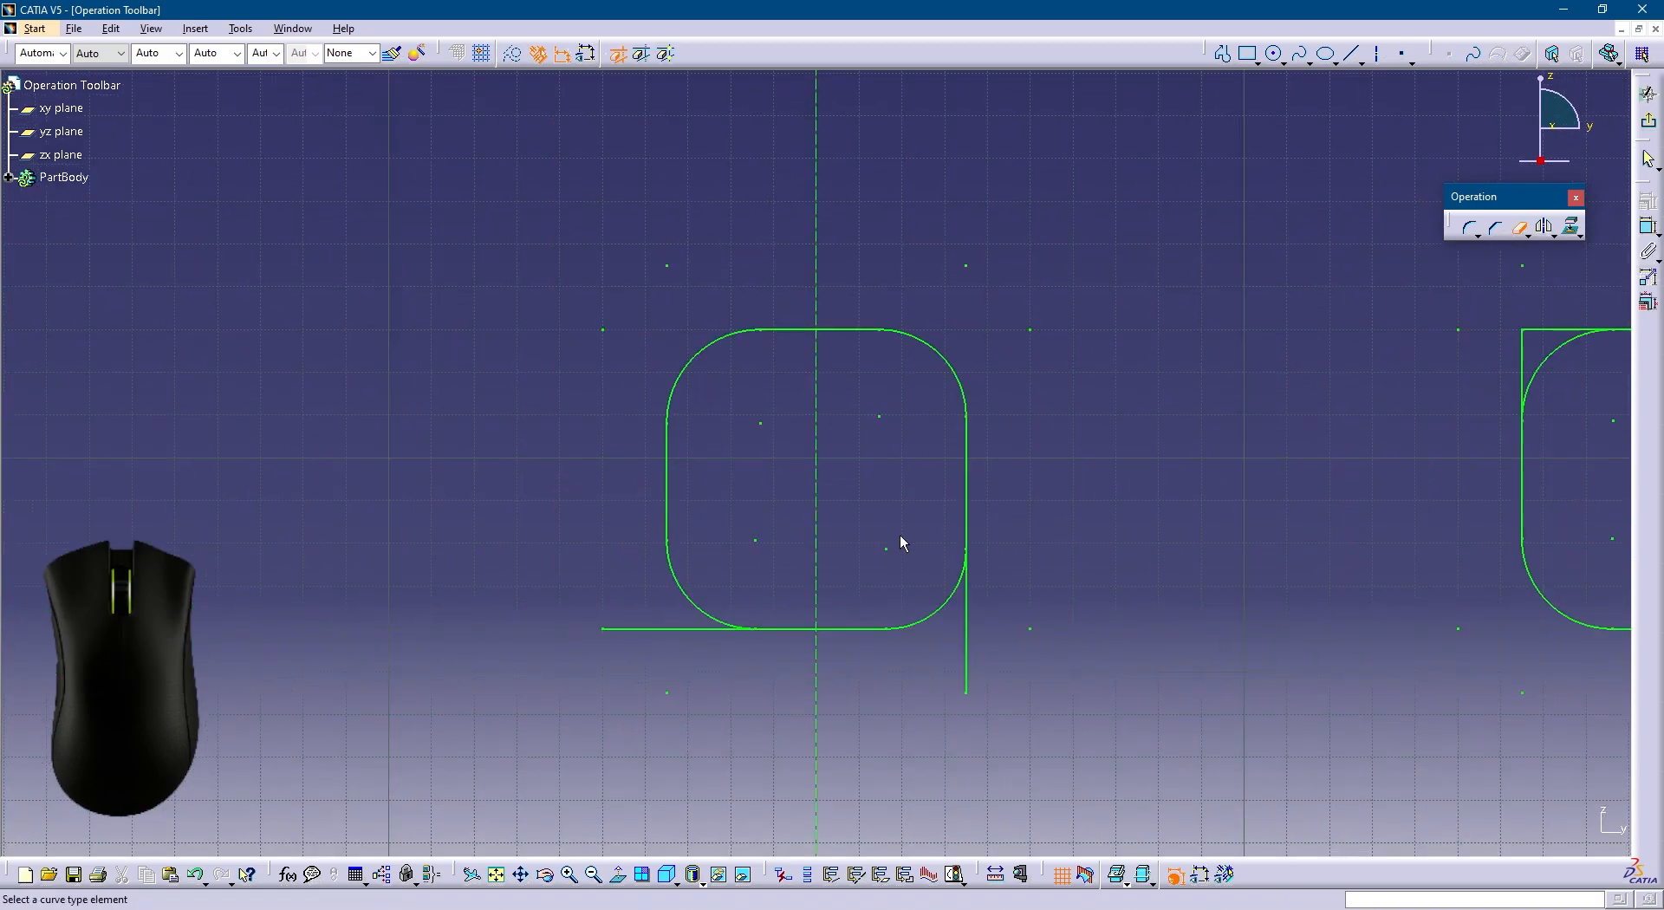
right_click(899, 534)
middle_click_drag(899, 533, 897, 492)
middle_click_drag(929, 603, 907, 496)
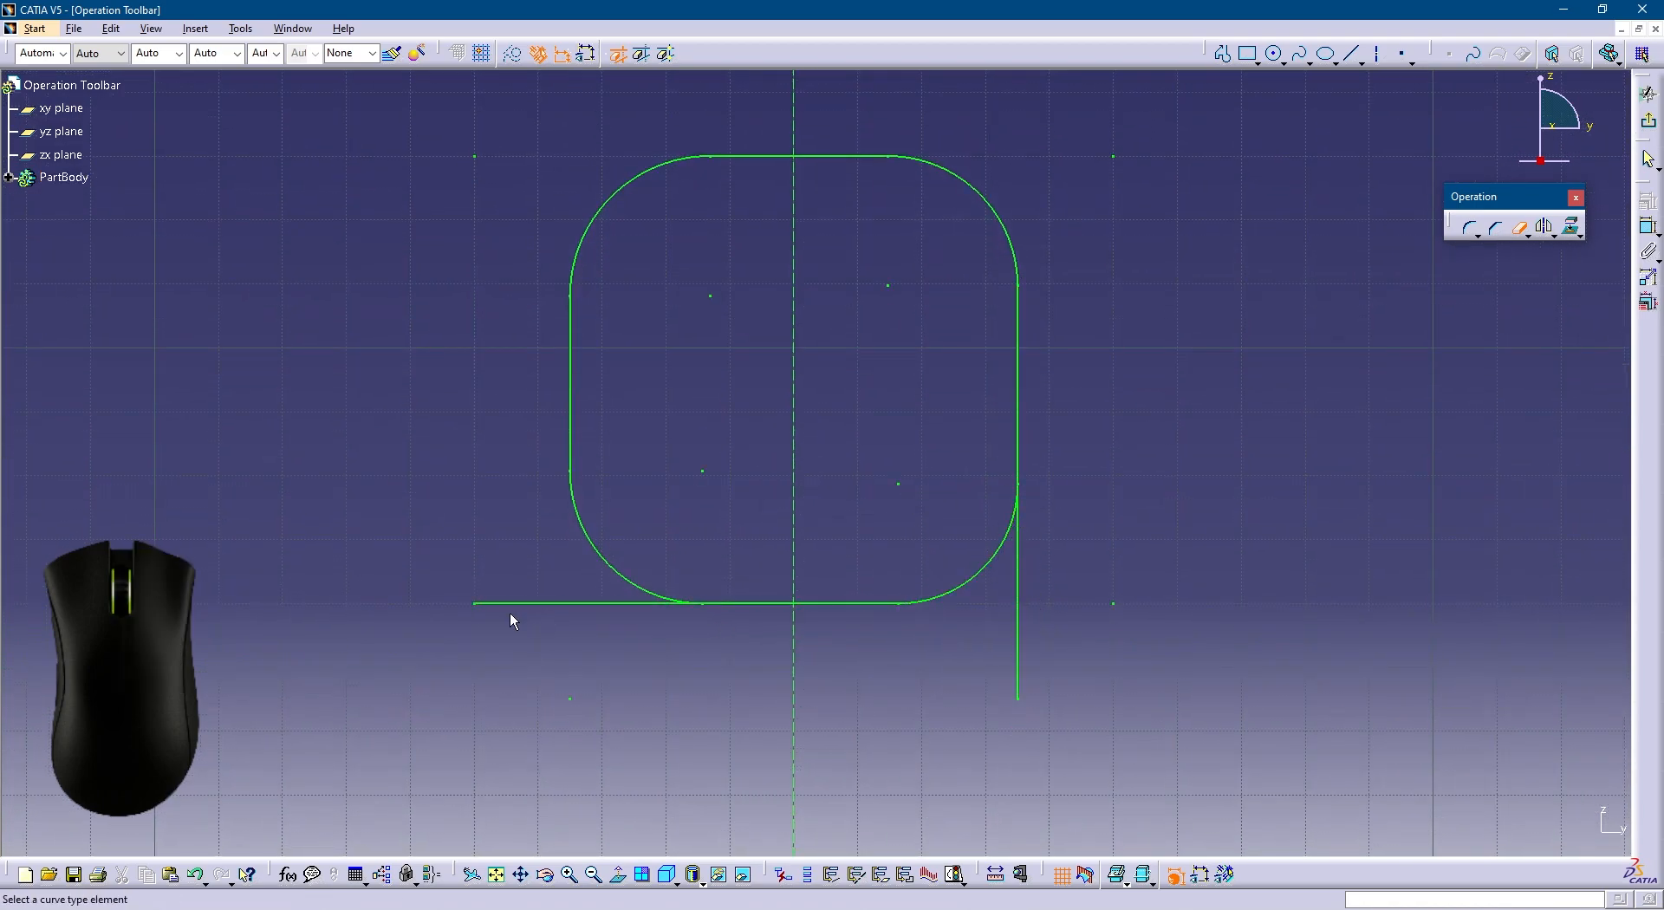
left_click(1019, 607)
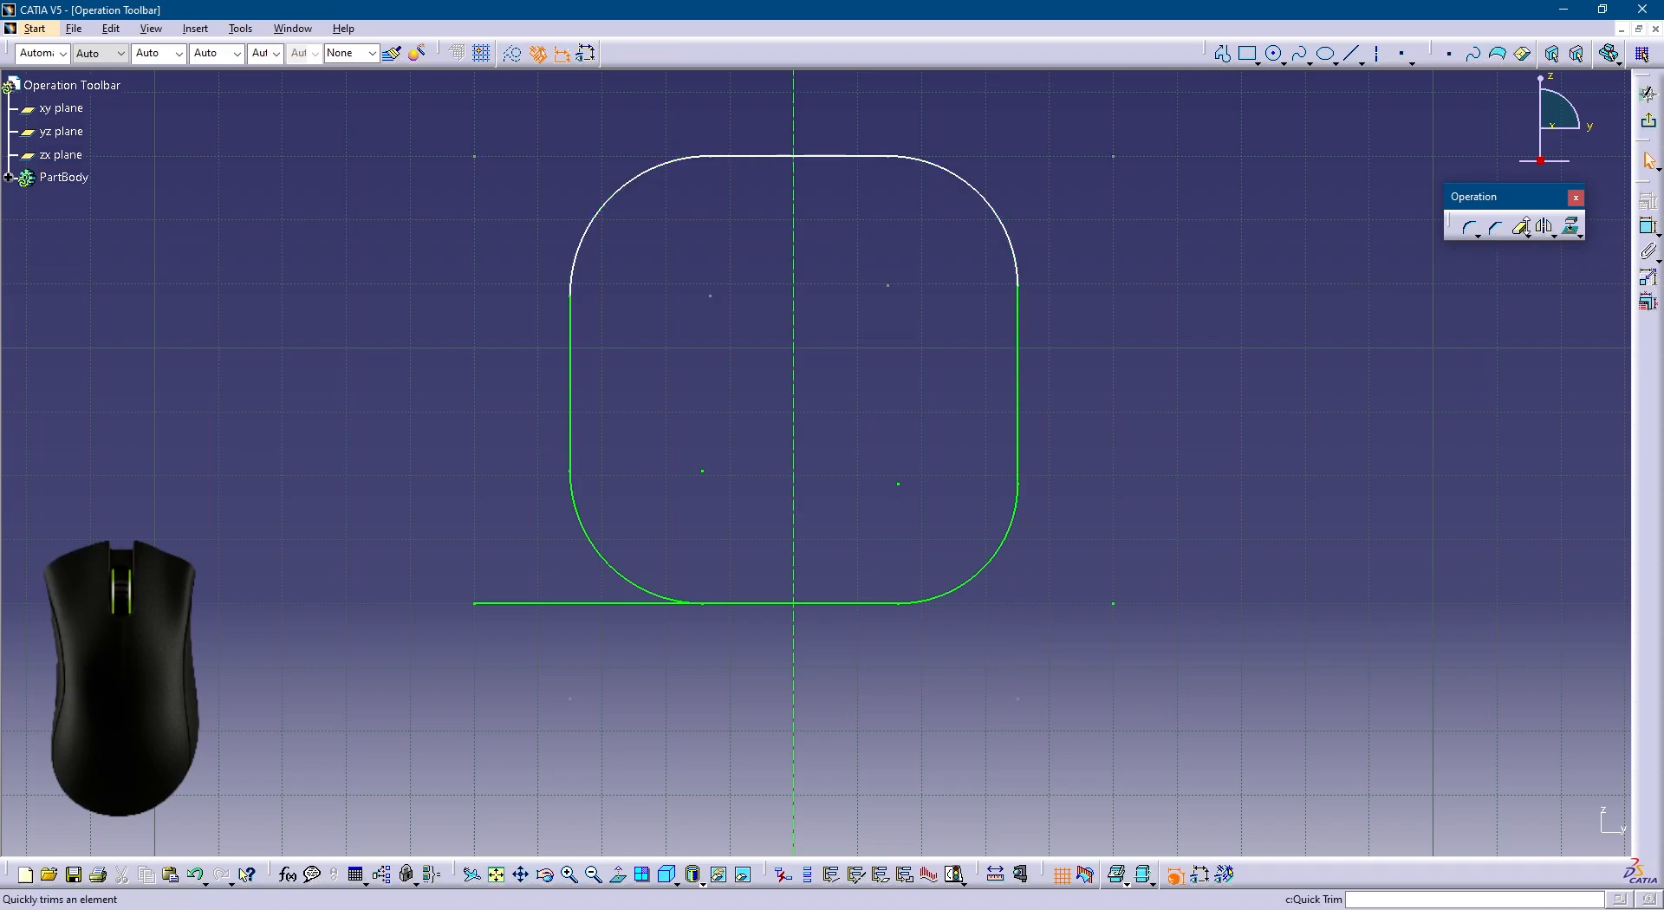
Quick Trim the horizontal overhang beyond the lower-left arc of the same rounded square.
left_click(1518, 228)
left_click(568, 604)
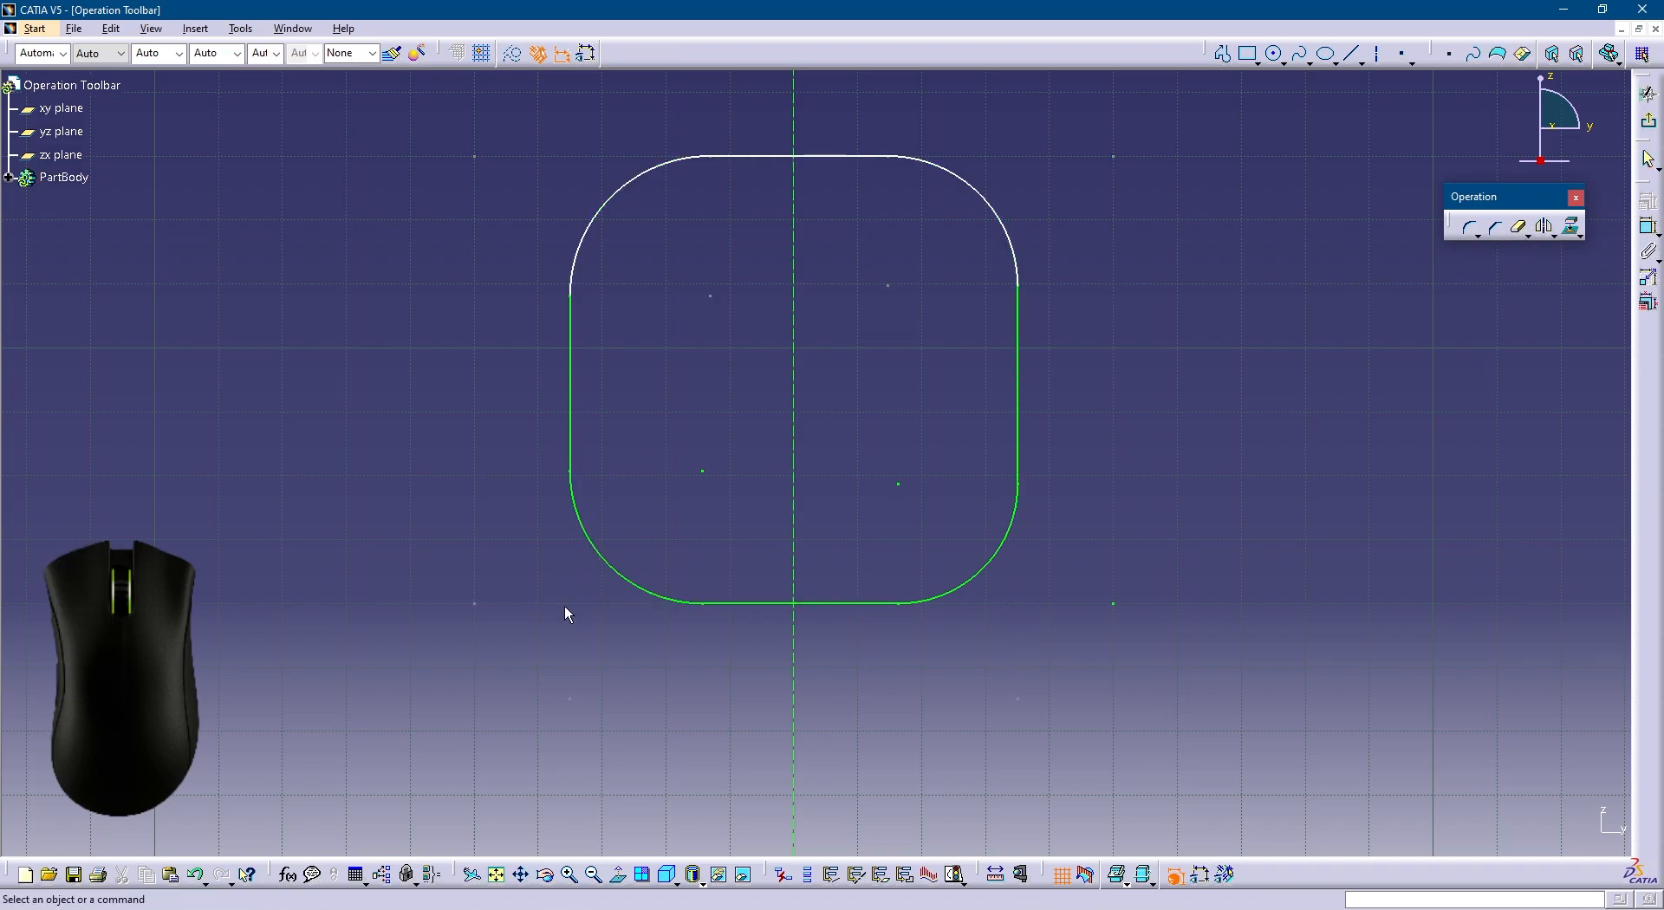
mouse_move(1105, 450)
middle_mouse_down()
mouse_move(962, 465)
mouse_move(875, 559)
middle_mouse_up()
right_click(869, 482)
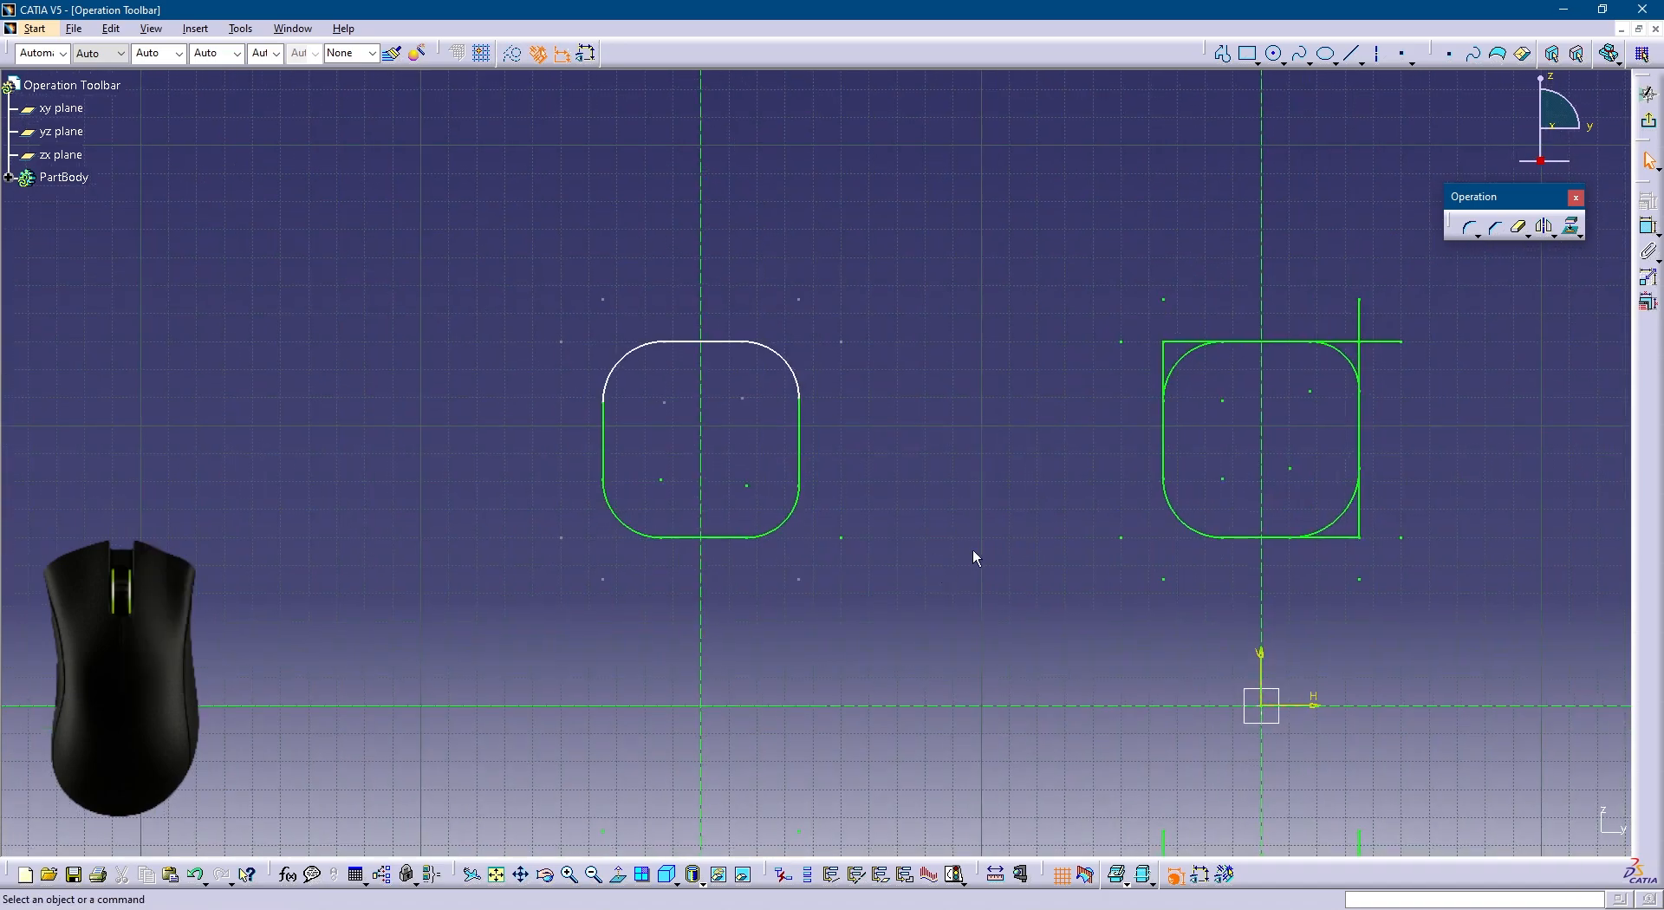
Quick Trim the line overhangs outside the lower-right arc of the upper middle rounded square.
middle_click_drag(1178, 515, 998, 555)
middle_click(1151, 576)
right_click(1151, 572)
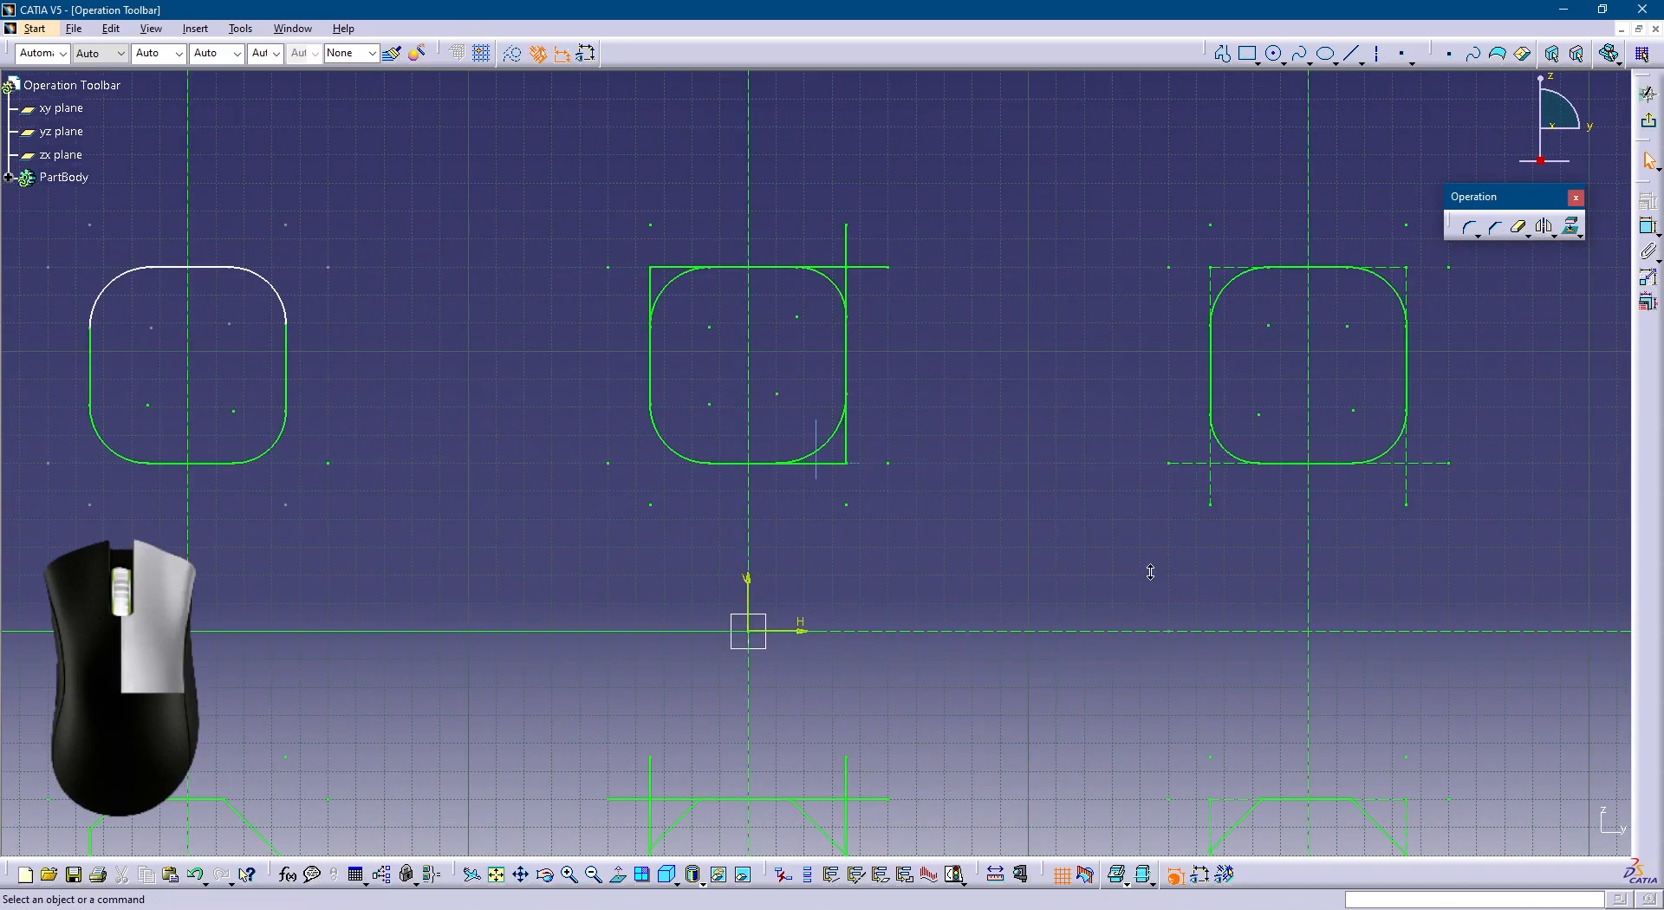
mouse_move(1151, 572)
middle_mouse_down()
mouse_move(1134, 470)
mouse_move(1157, 545)
middle_mouse_up()
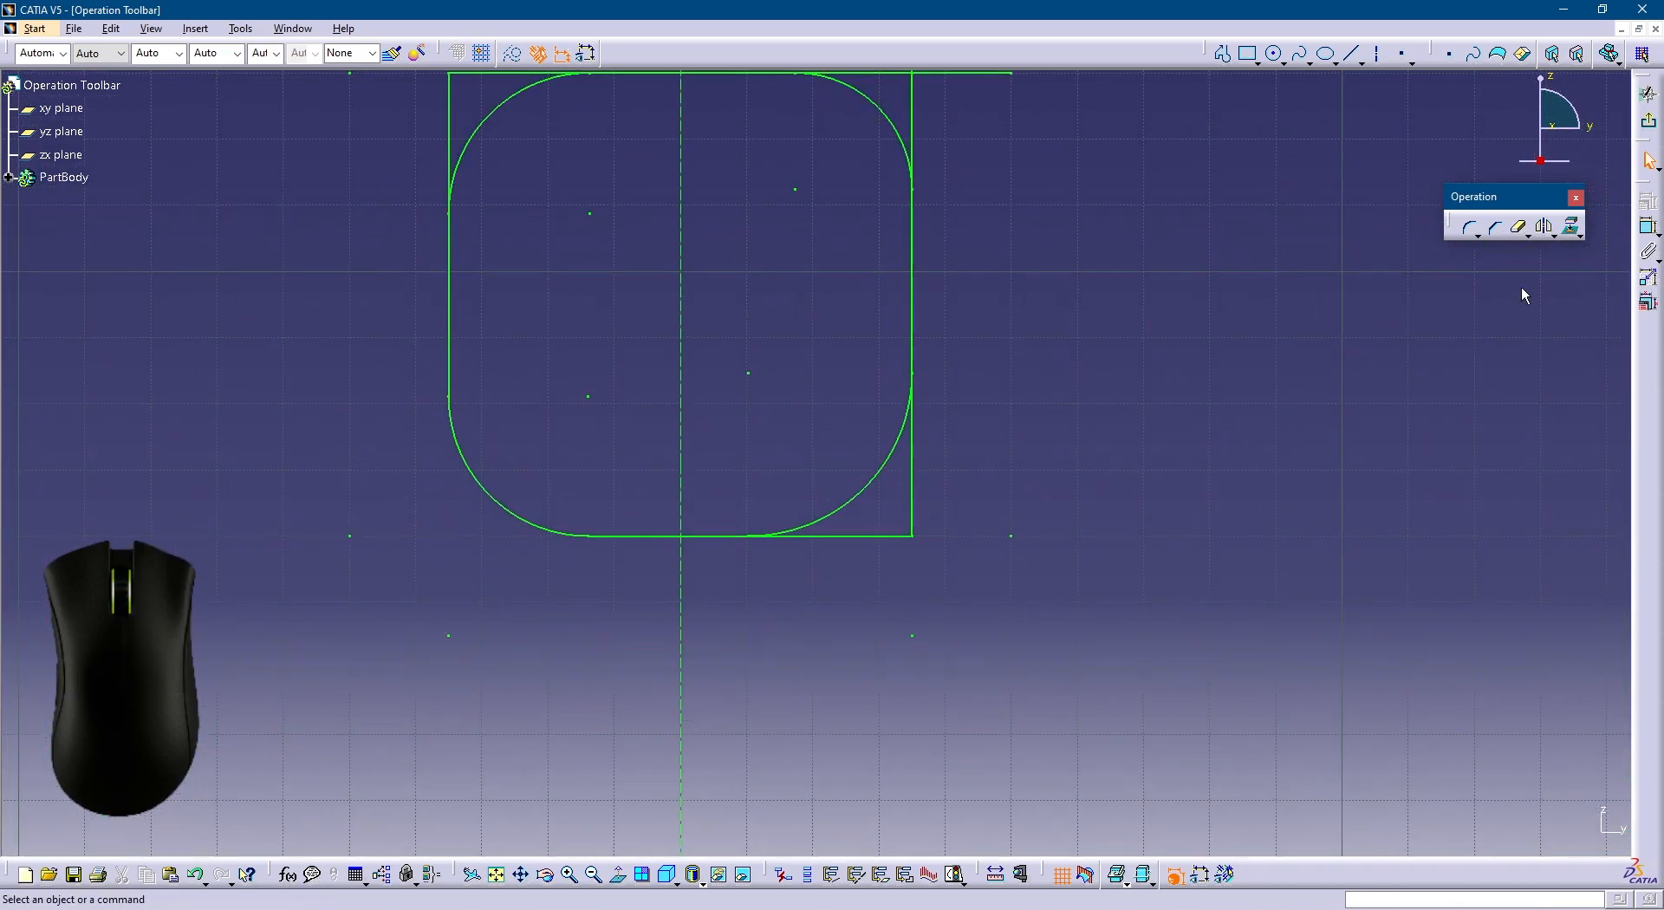
left_click(1519, 228)
left_click(837, 536)
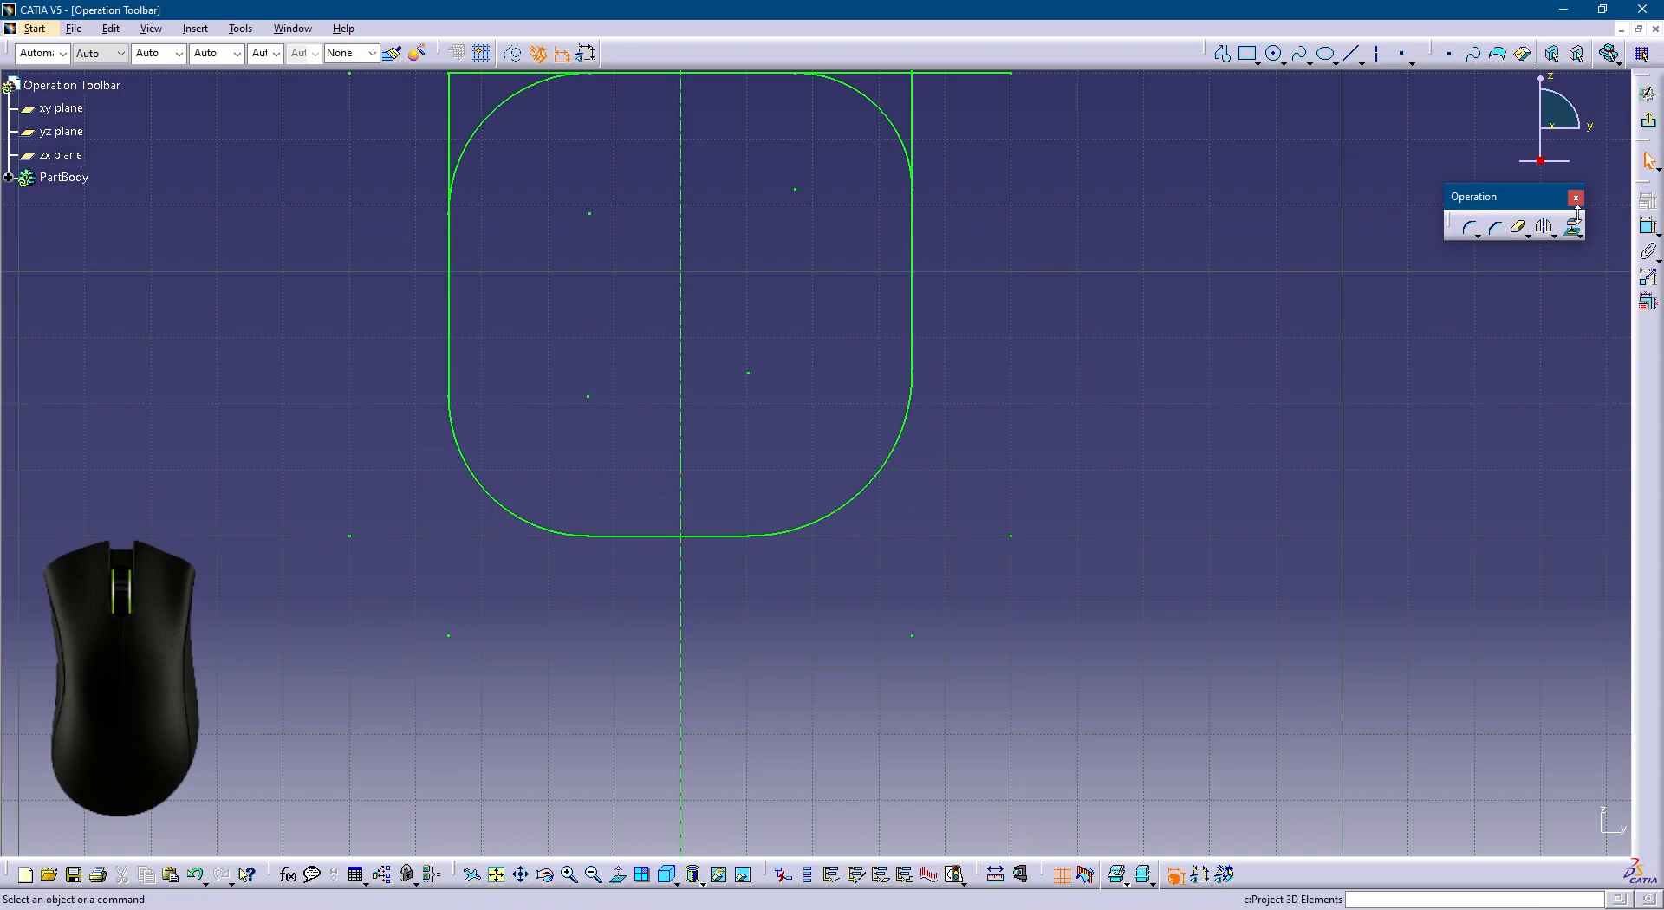
Close the upper-left and lower-left arcs of the upper right rounded square into full circles.
middle_click_drag(806, 360, 810, 426)
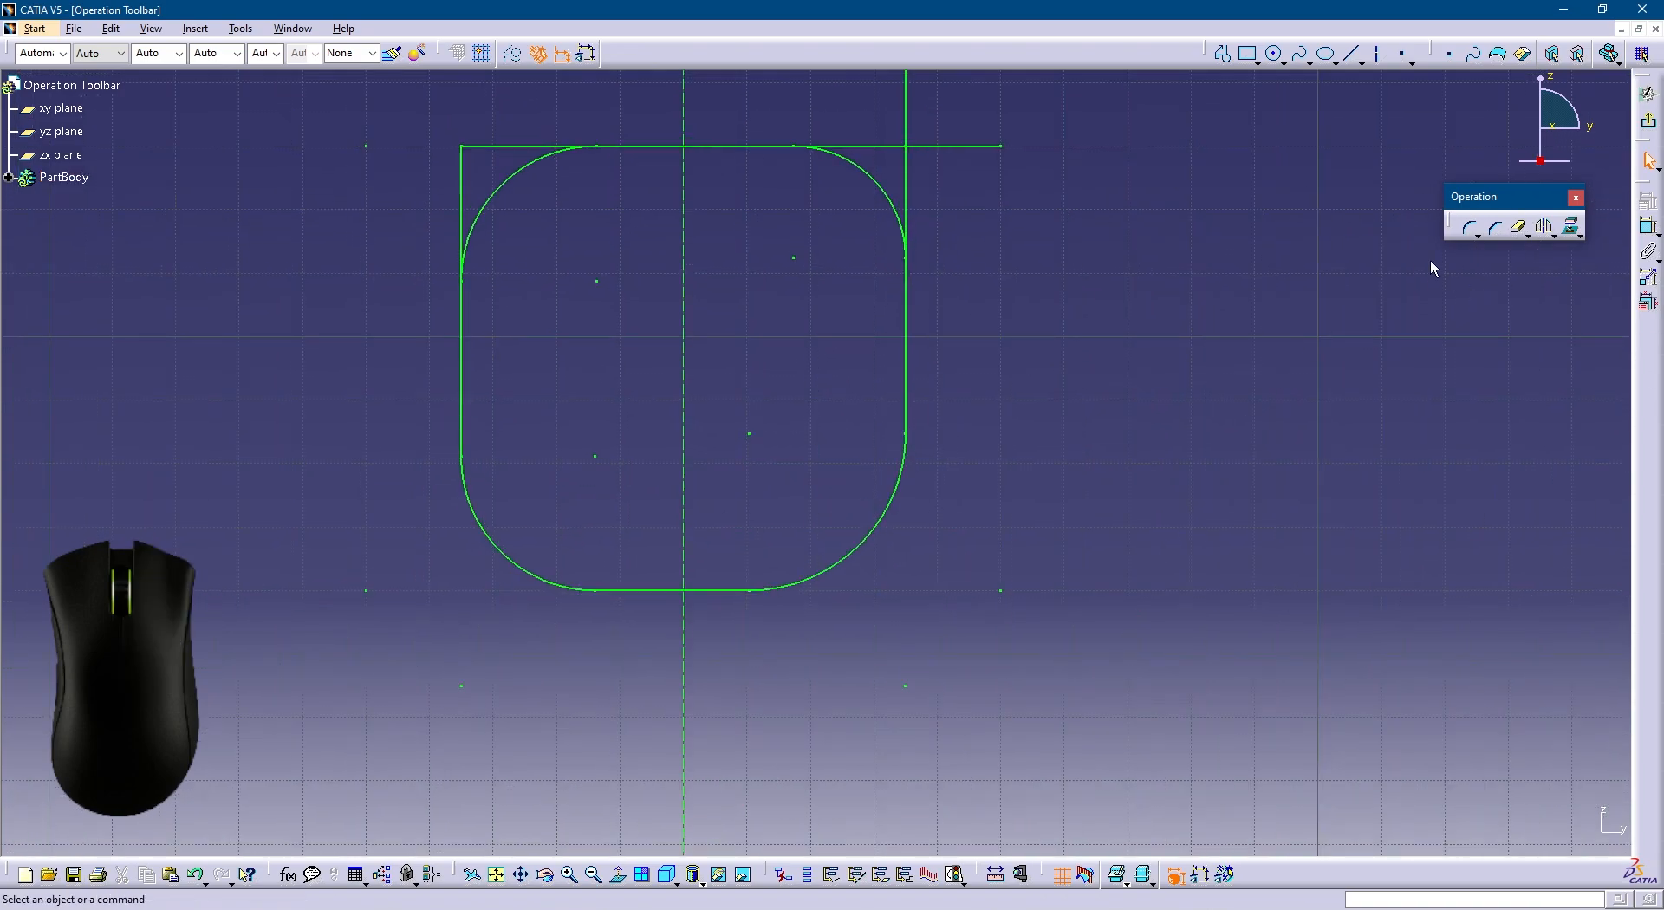
mouse_move(1442, 284)
middle_mouse_down()
mouse_move(1067, 465)
mouse_move(668, 475)
middle_mouse_up()
left_click(1528, 239)
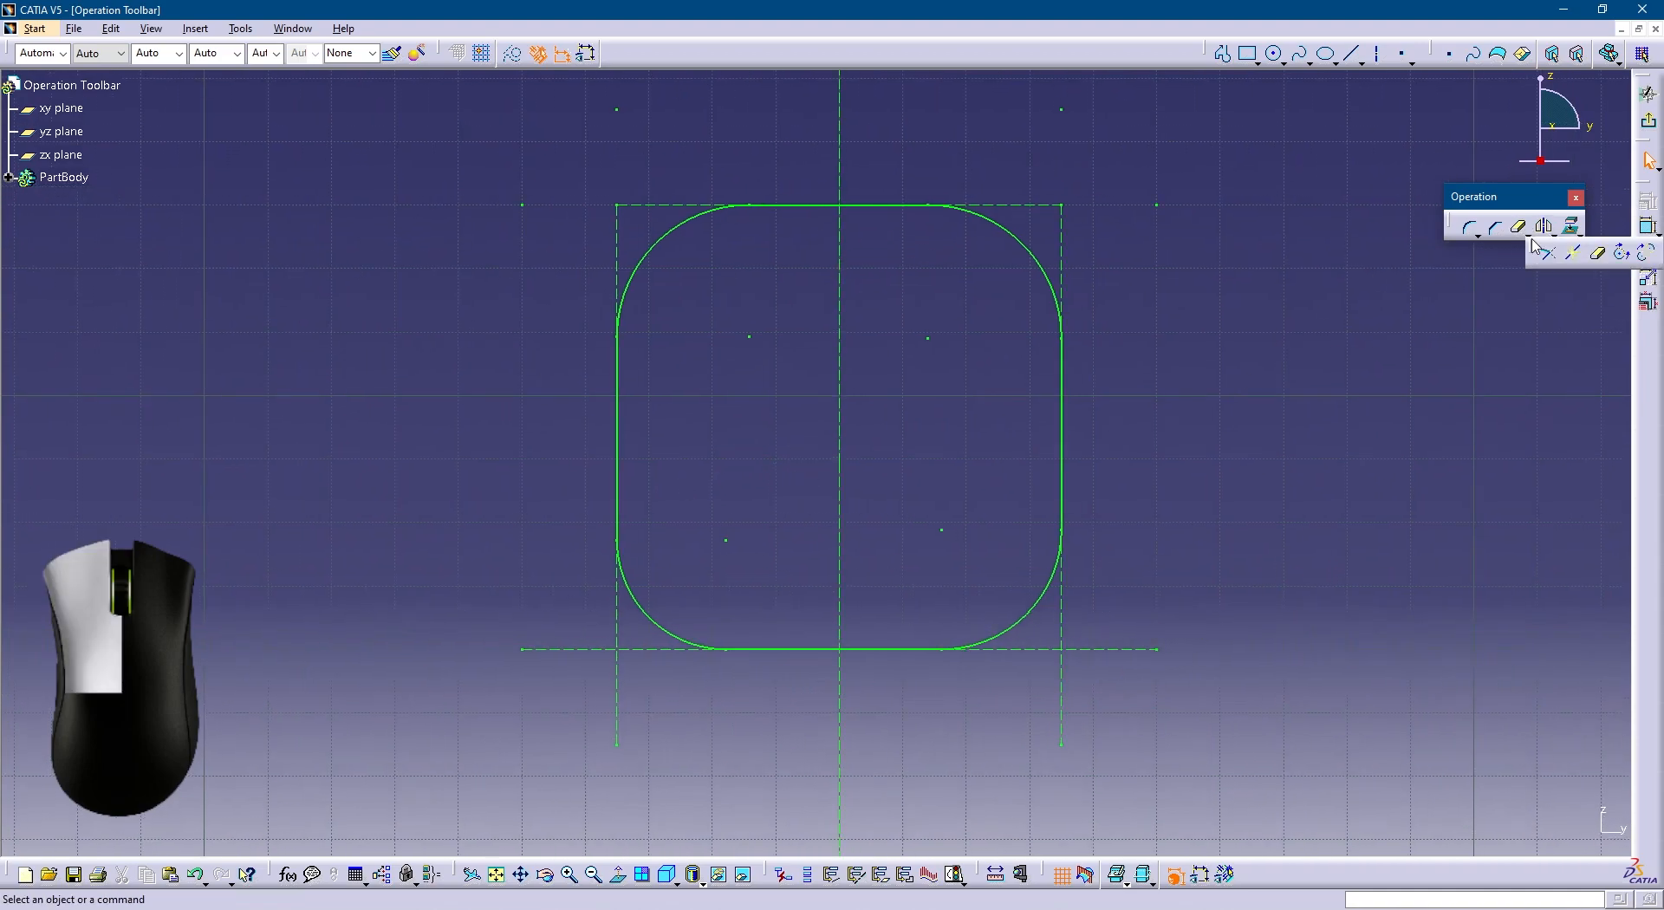
left_click(1629, 258)
left_click(669, 233)
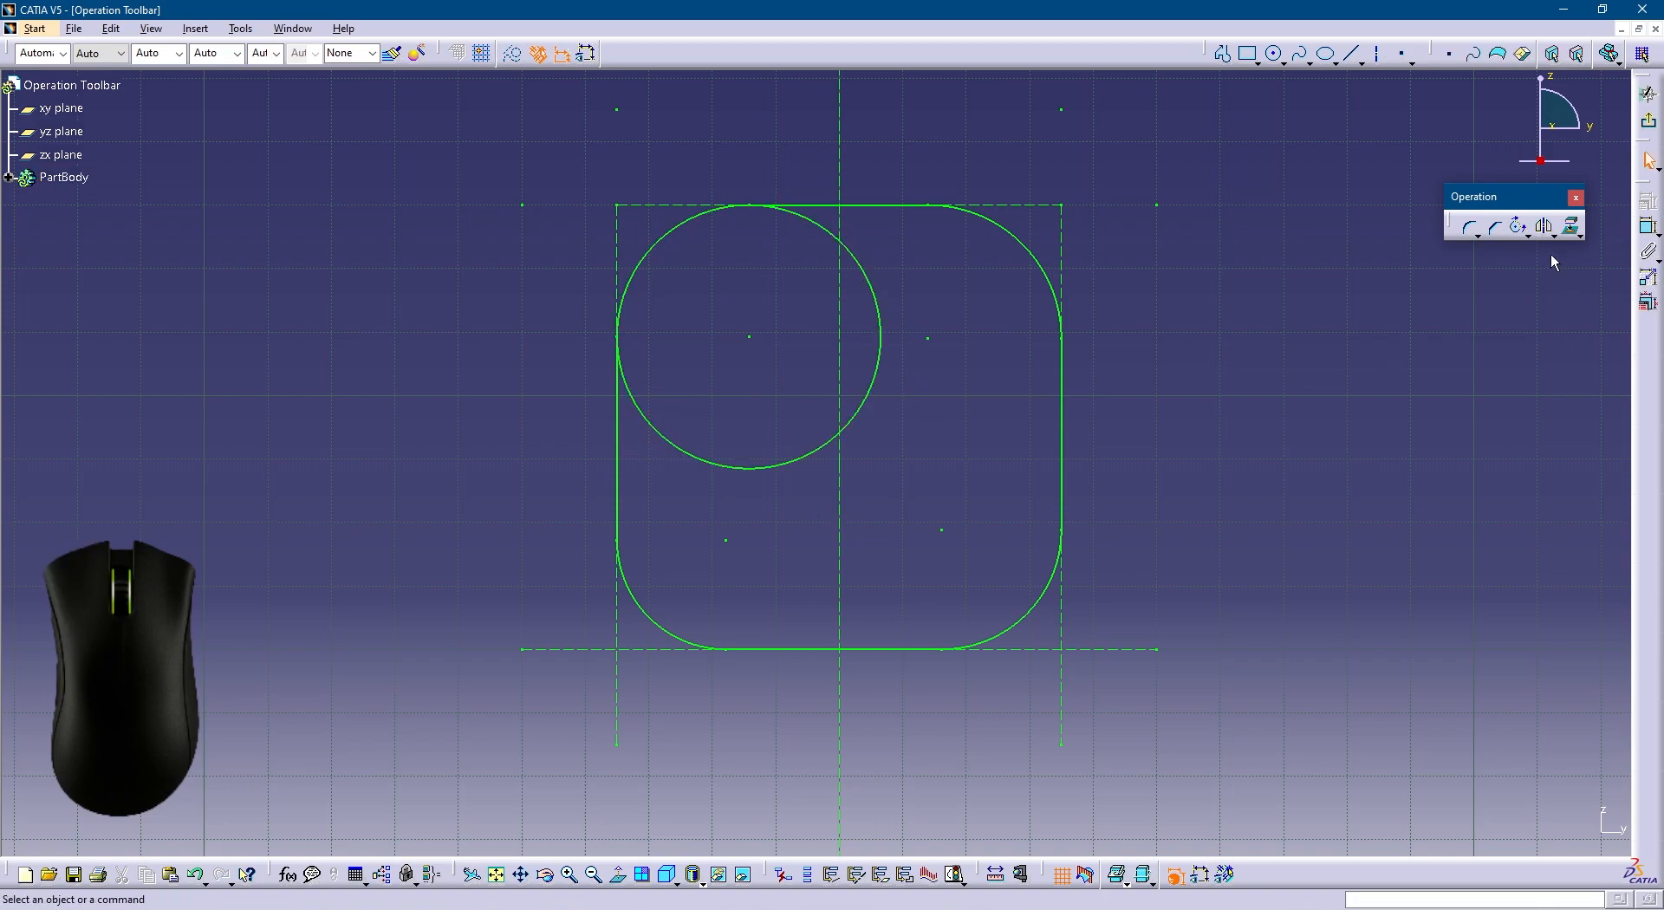
left_click(1520, 230)
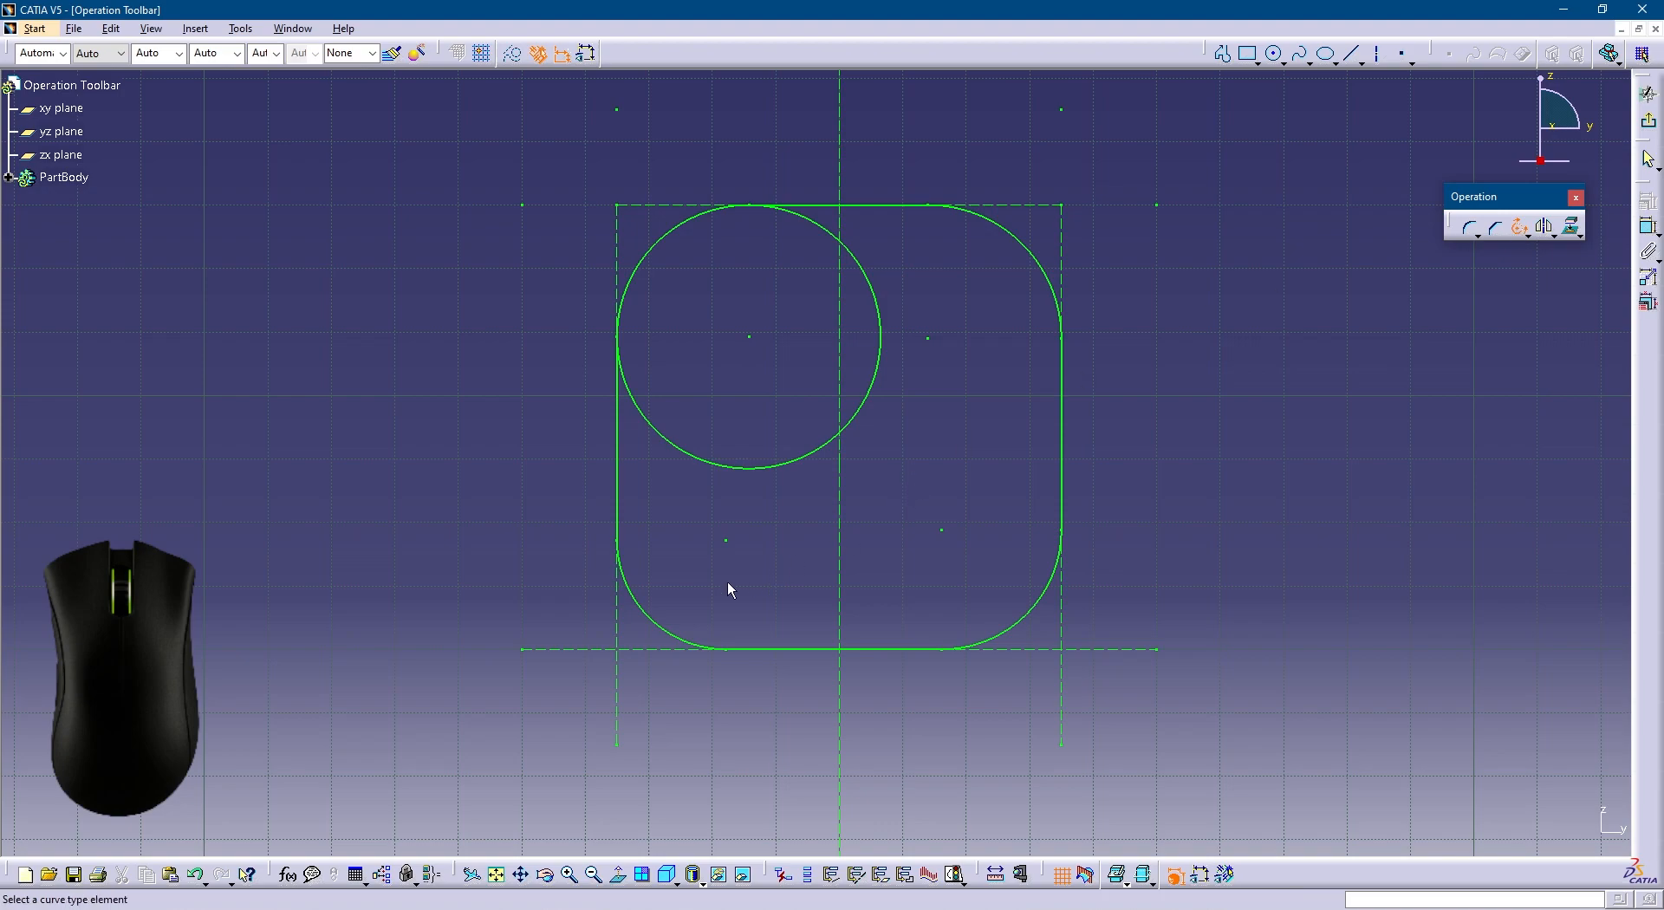
left_click(650, 614)
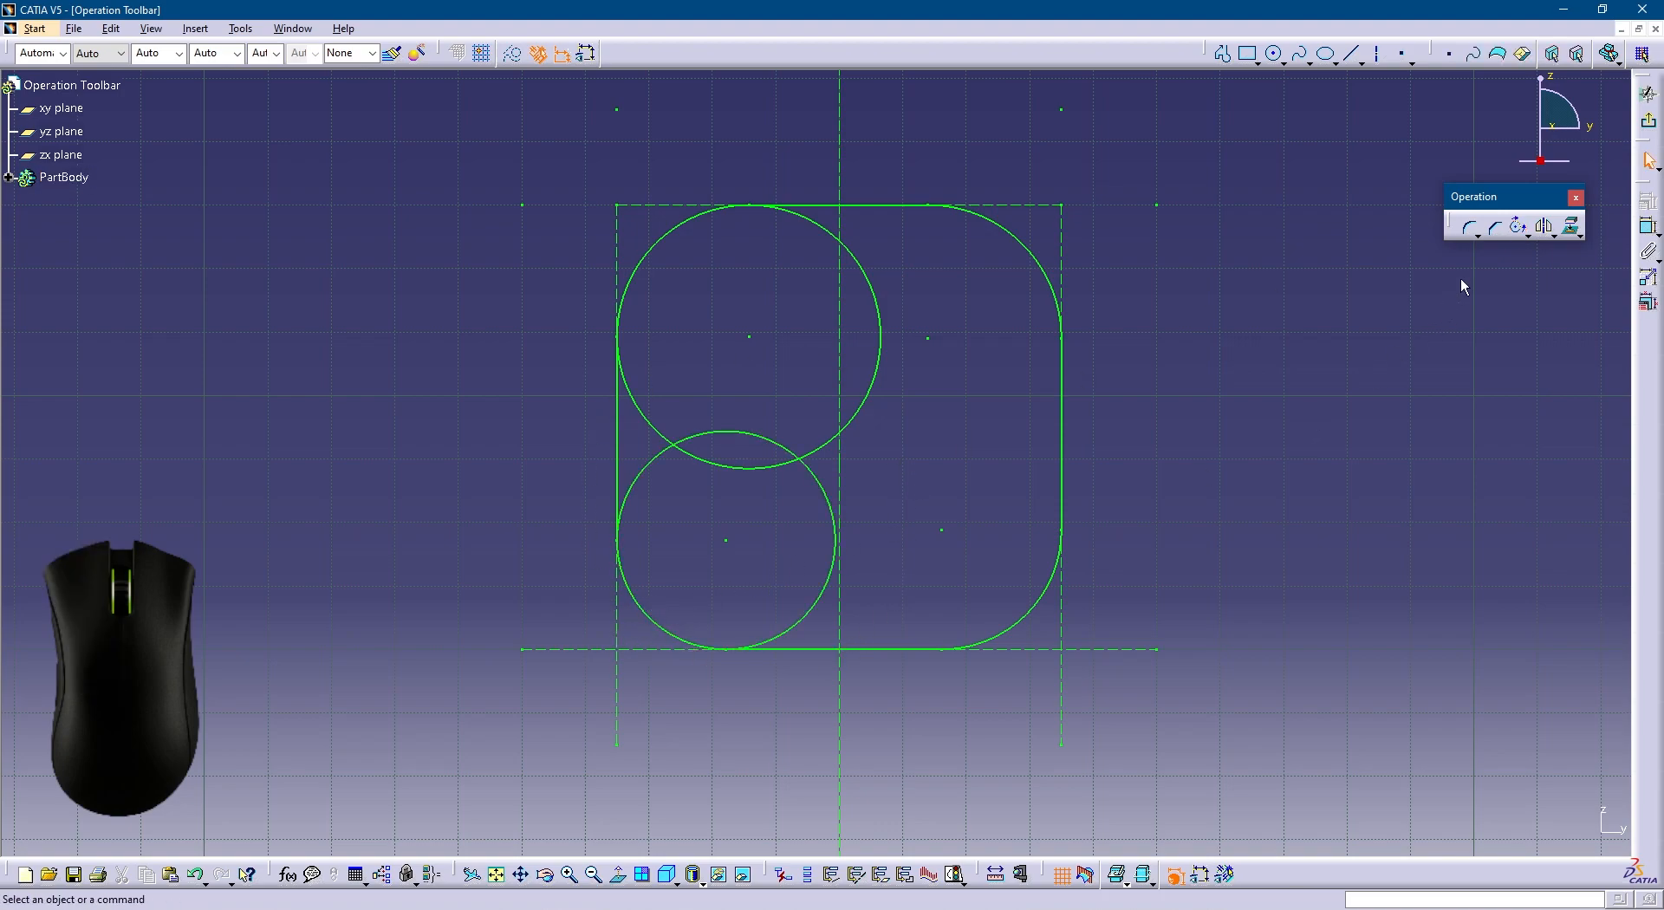
Replace the upper-right and lower-right arcs of the same rounded square with their complementary arcs.
left_click(1526, 234)
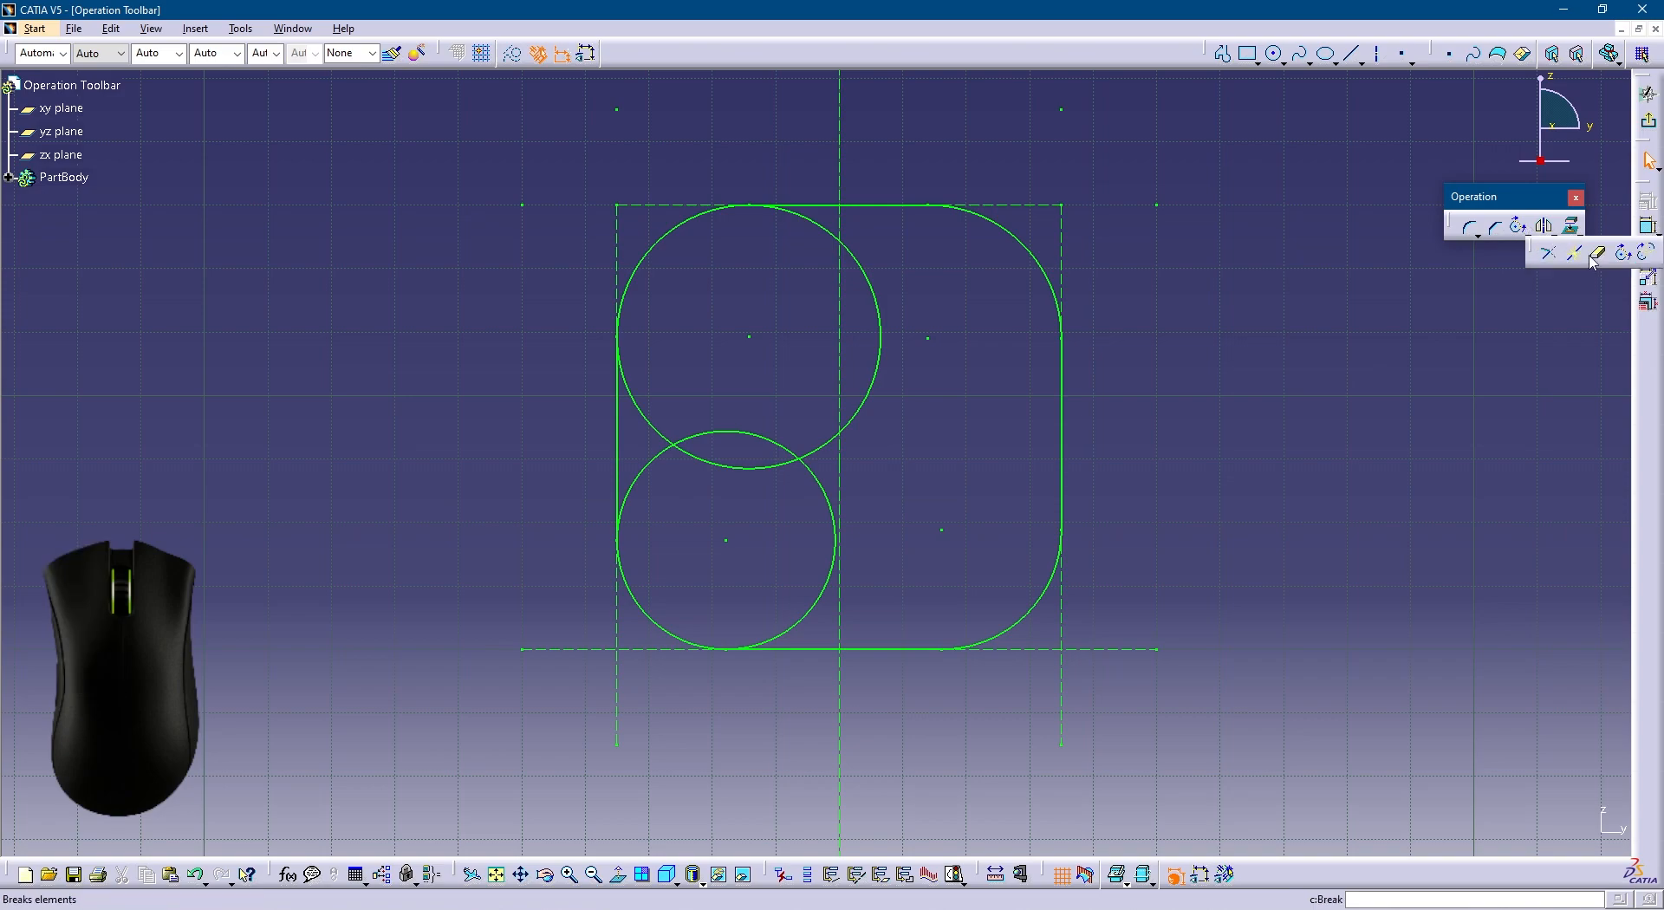
left_click(1646, 254)
left_click(1005, 236)
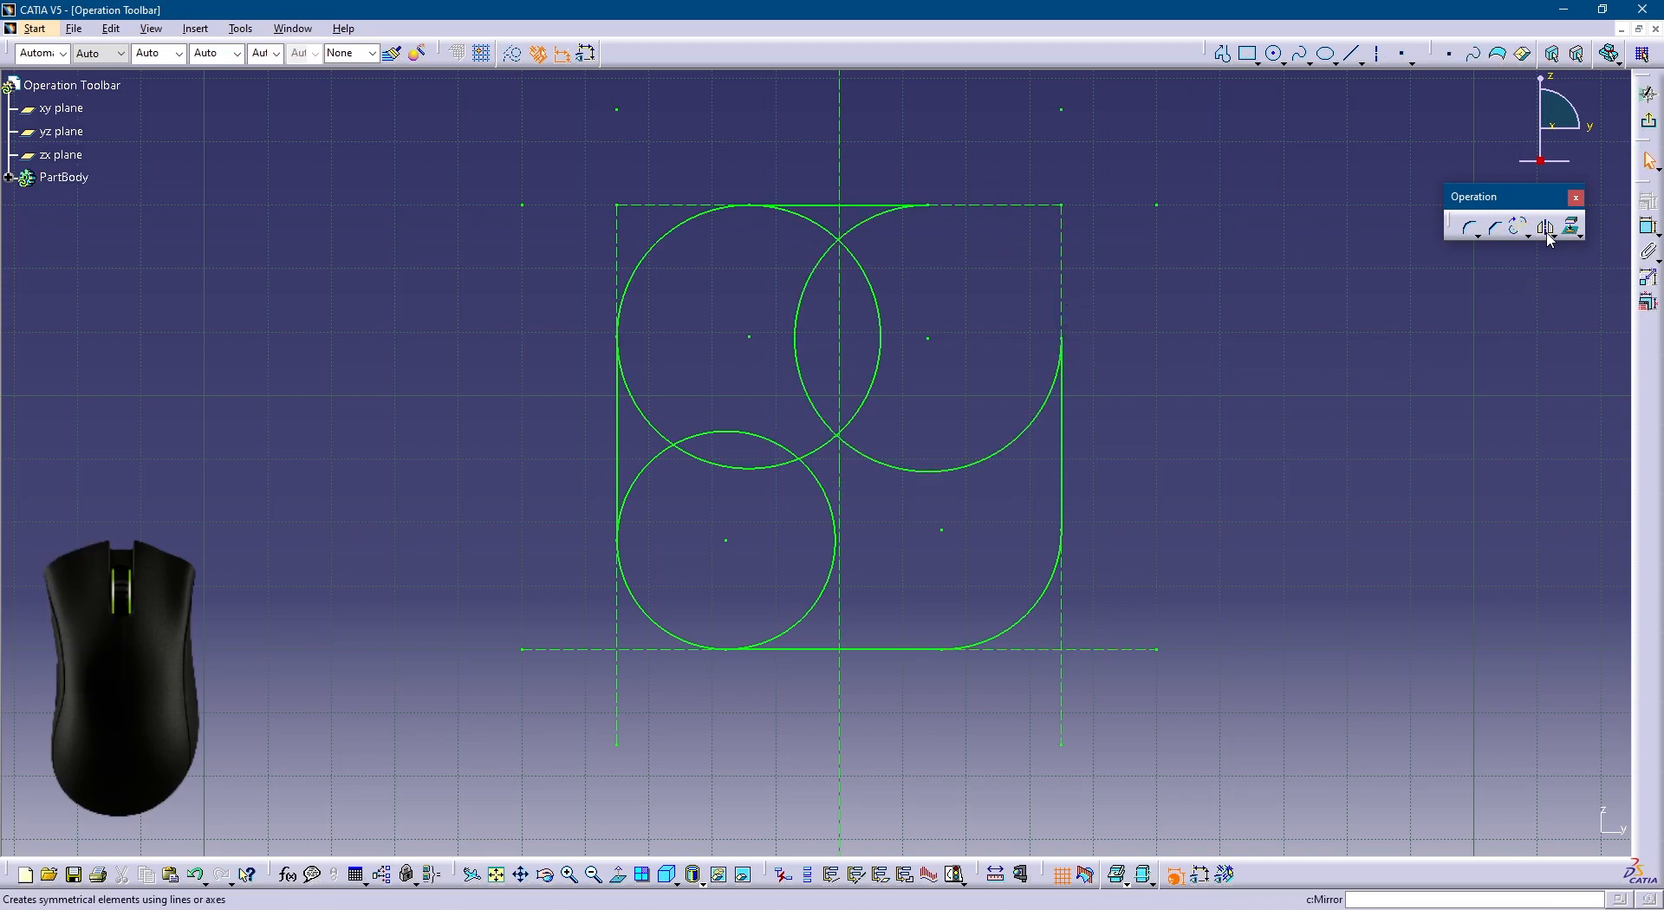
left_click(1518, 227)
left_click(1030, 598)
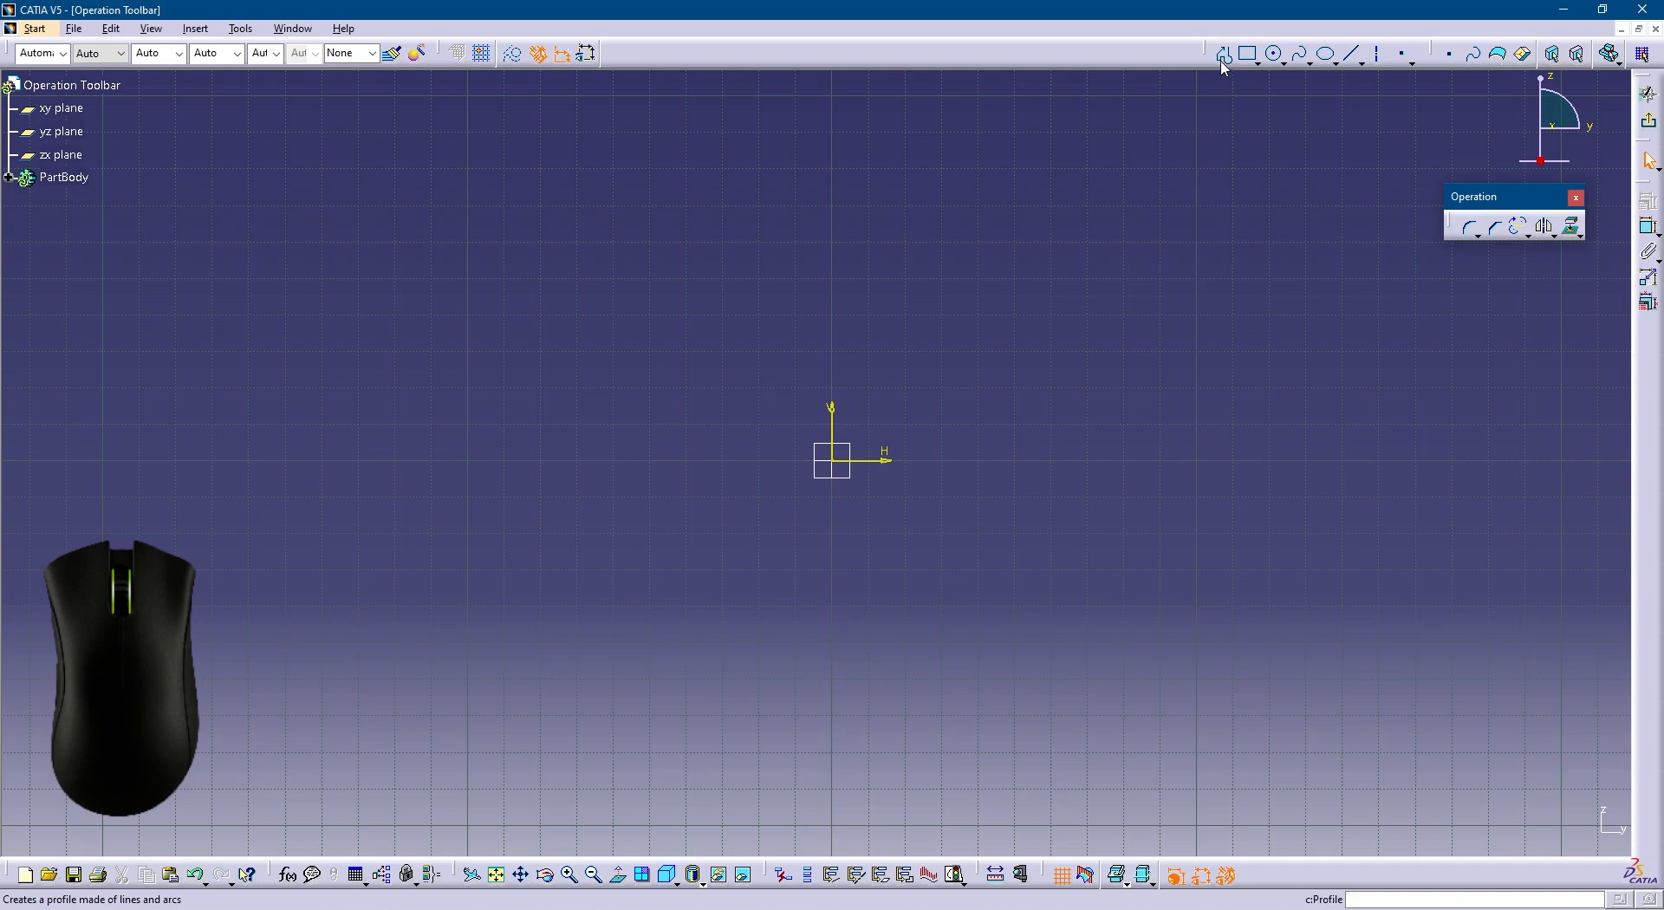
Sketch a closed stepped profile below and left of the origin, with a raised left block and a rectangular notch in its left edge.
left_click(1222, 58)
left_click(476, 668)
left_click(699, 668)
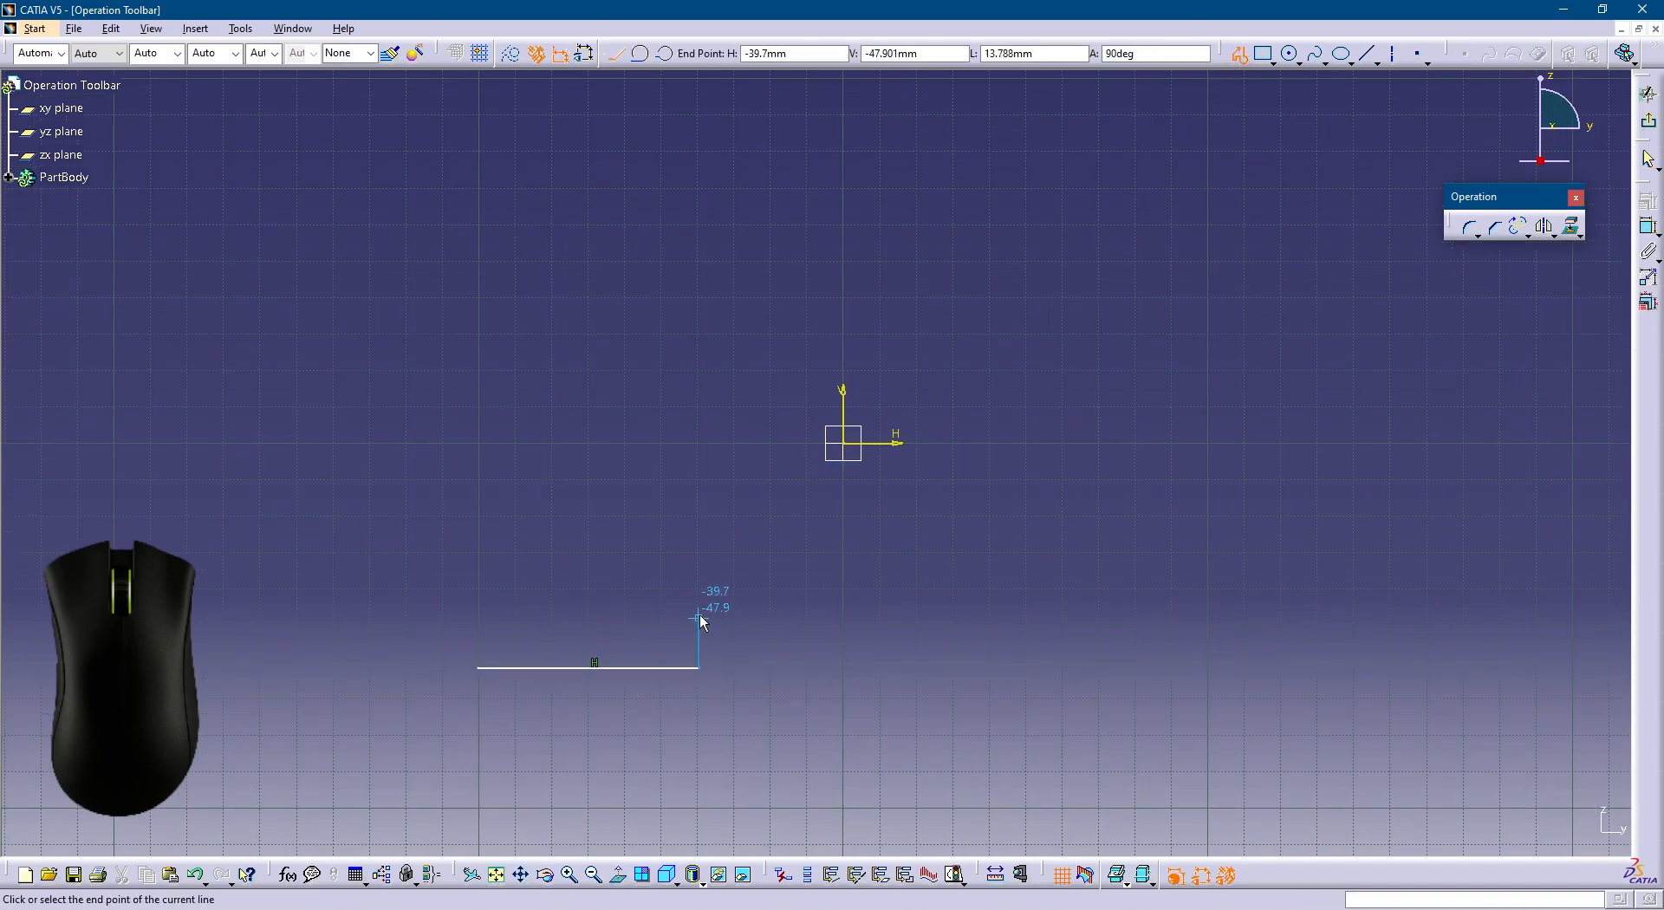
left_click(698, 614)
left_click(596, 614)
left_click(597, 515)
left_click(477, 514)
left_click(477, 586)
left_click(526, 585)
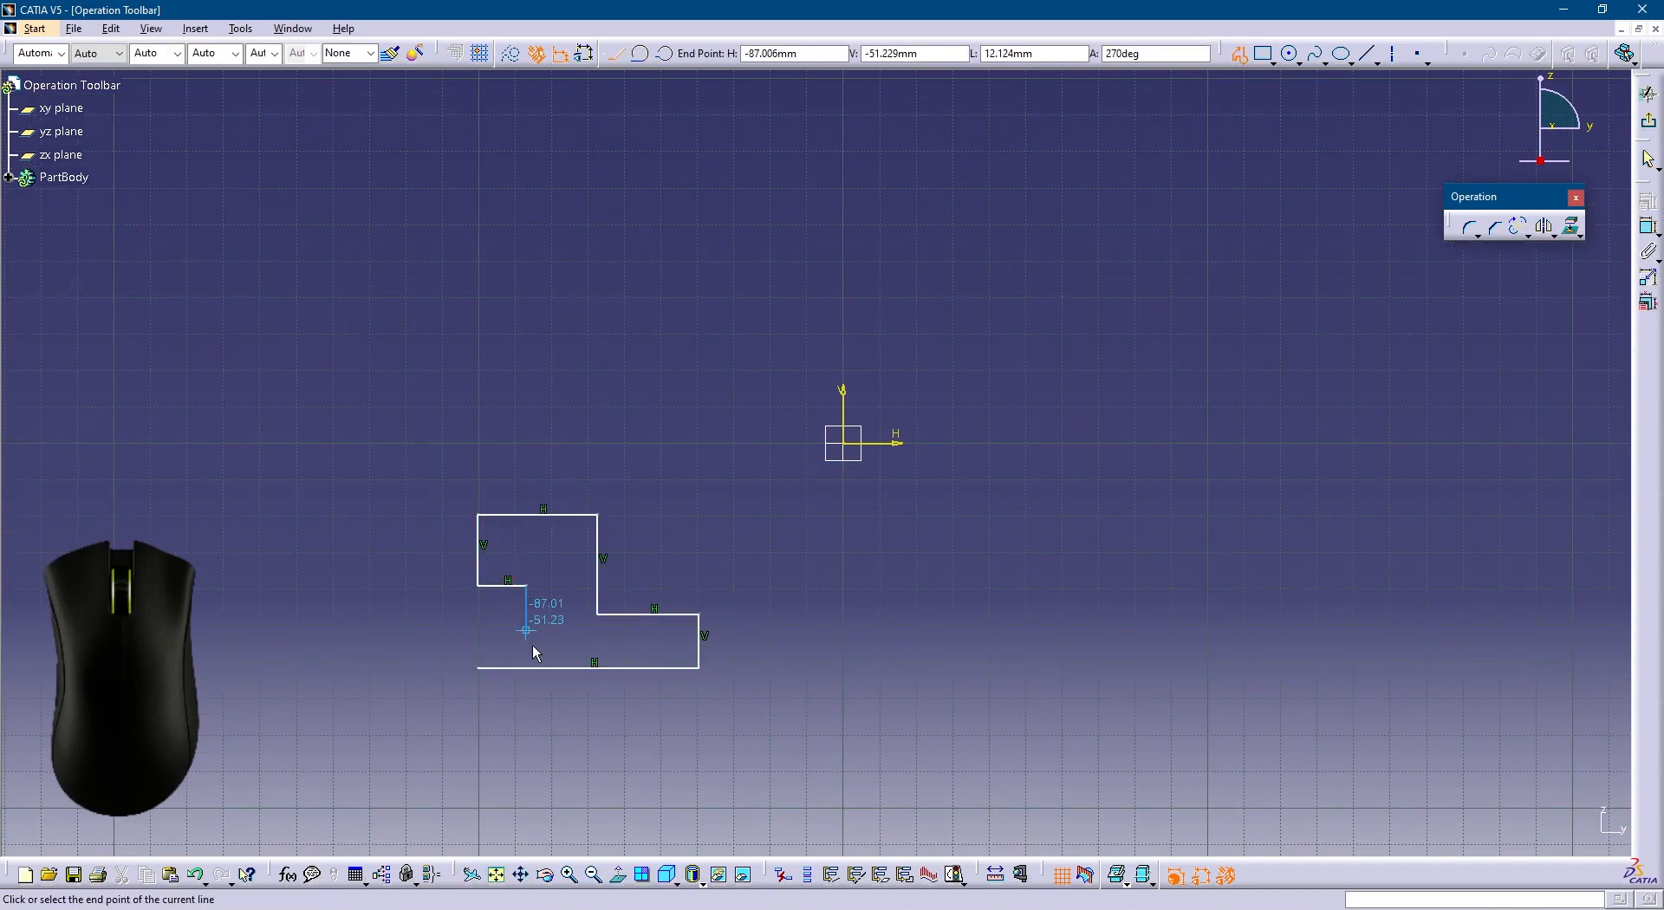
left_click(526, 637)
left_click(478, 666)
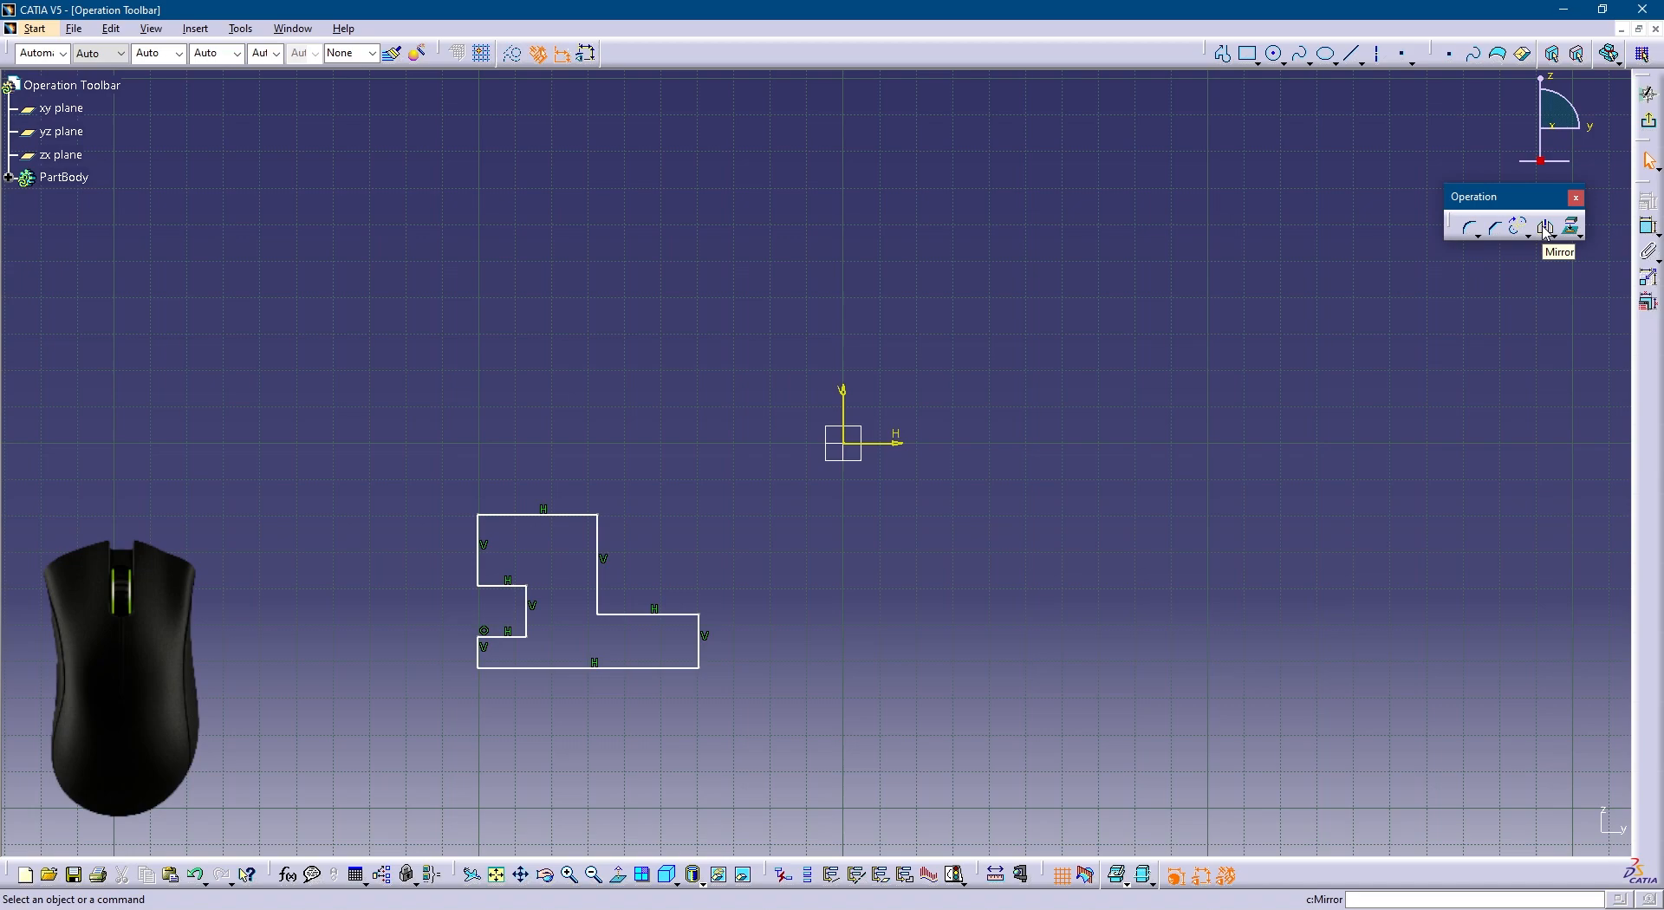
Select the profile's bottom, right and step edges one by one and clear the selection.
left_click(662, 668)
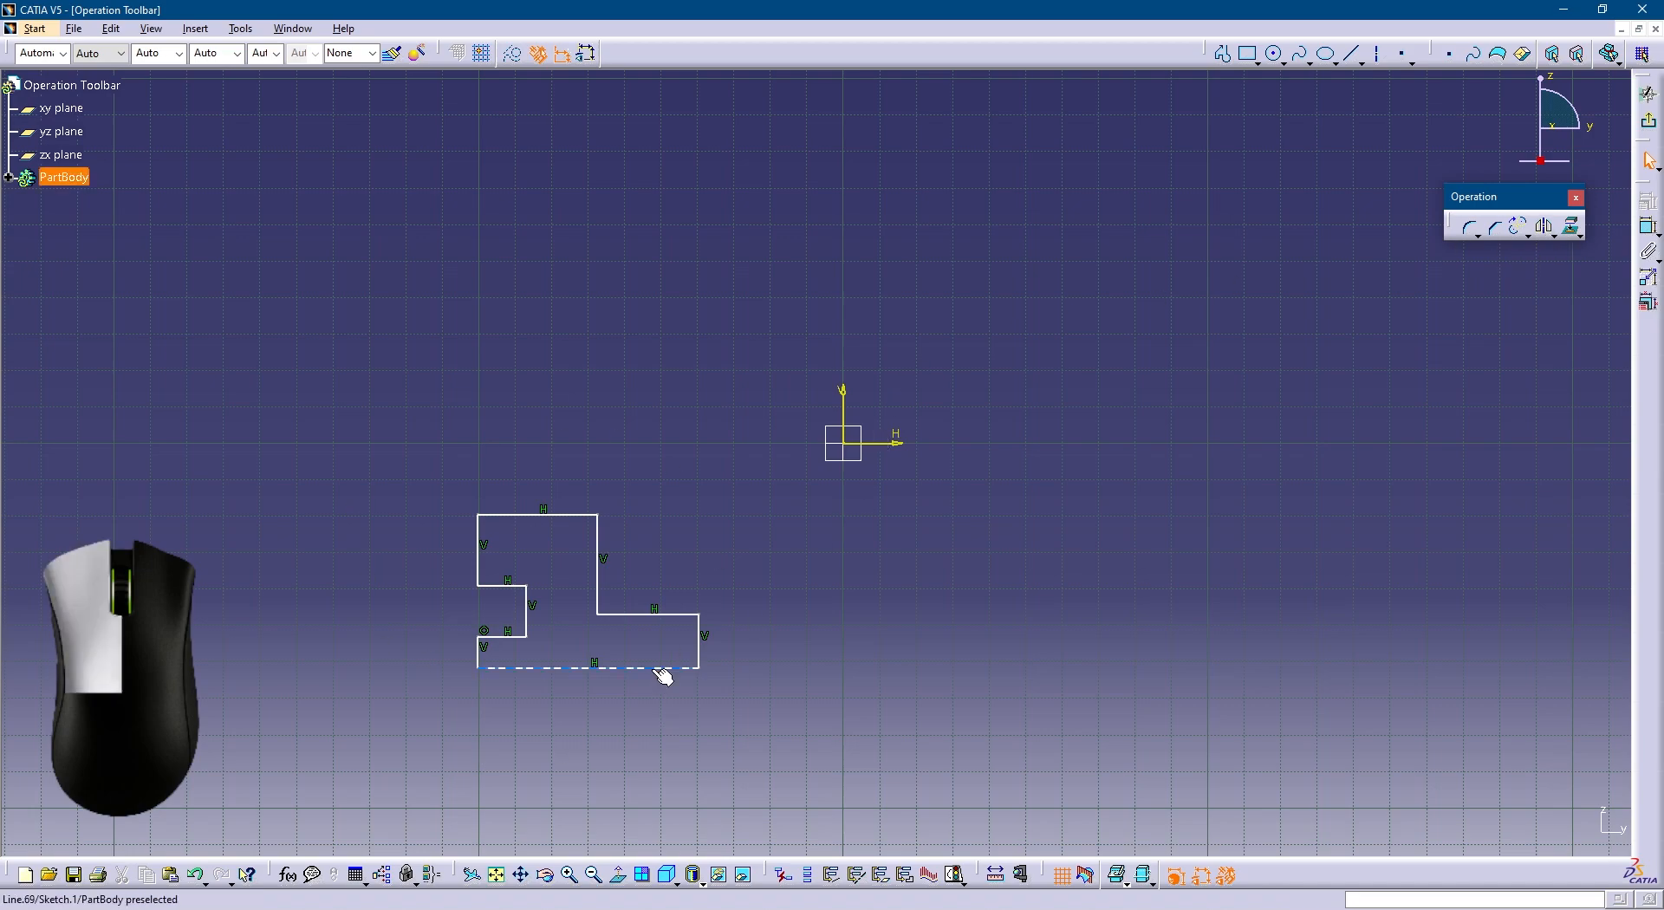
left_click(698, 648)
left_click(660, 614)
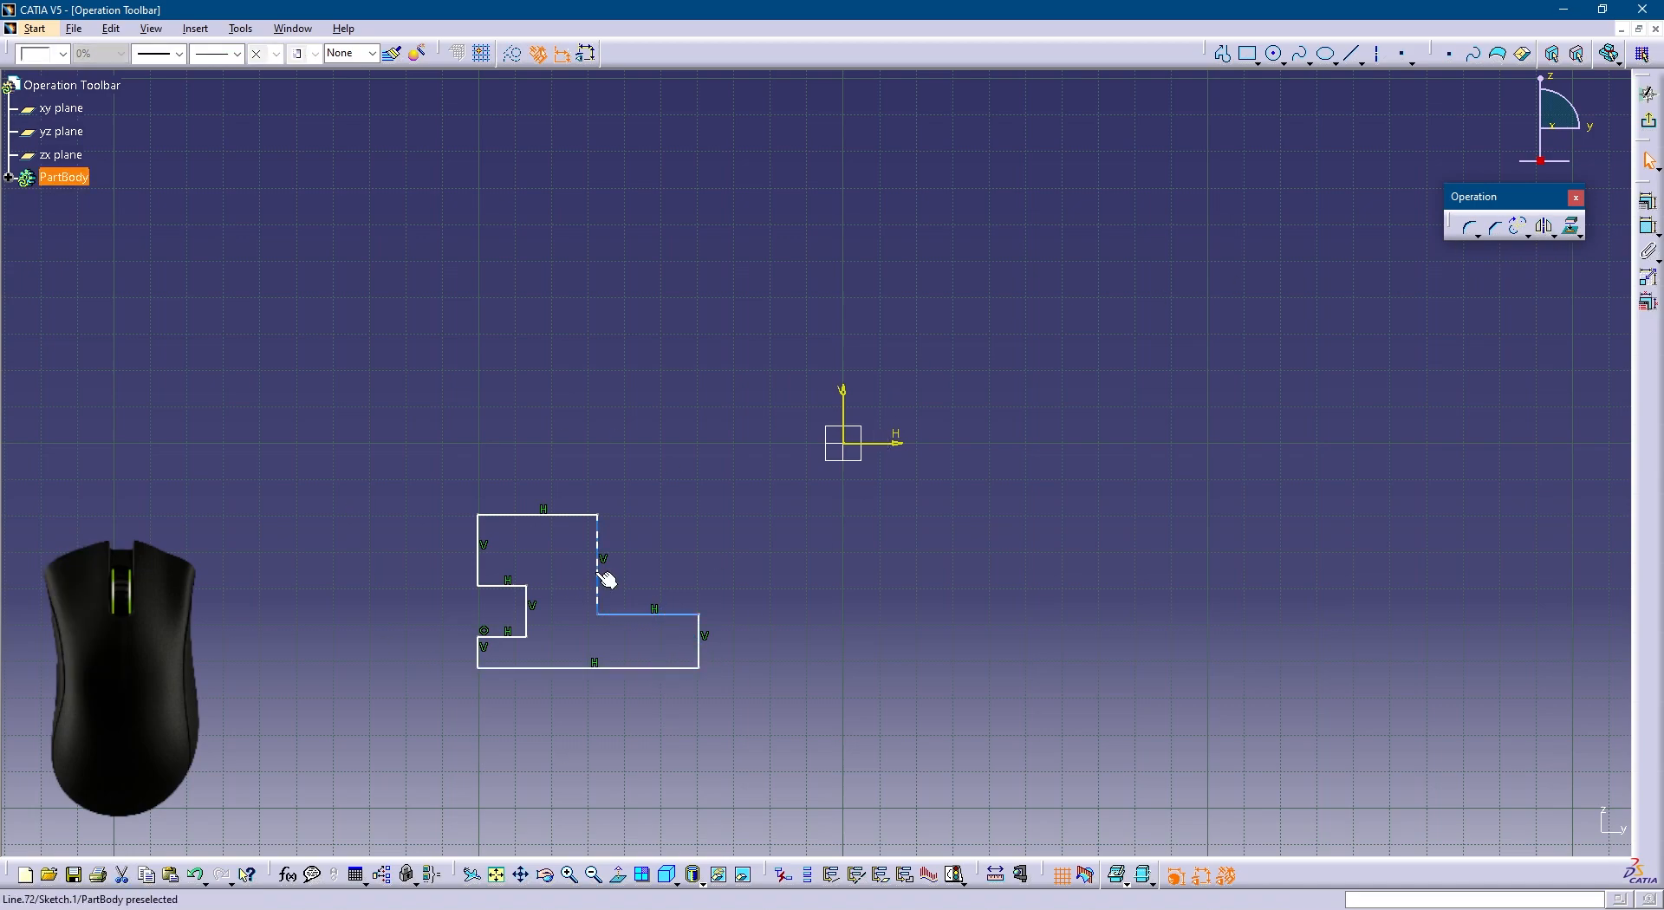
left_click(597, 567)
left_click(1146, 622)
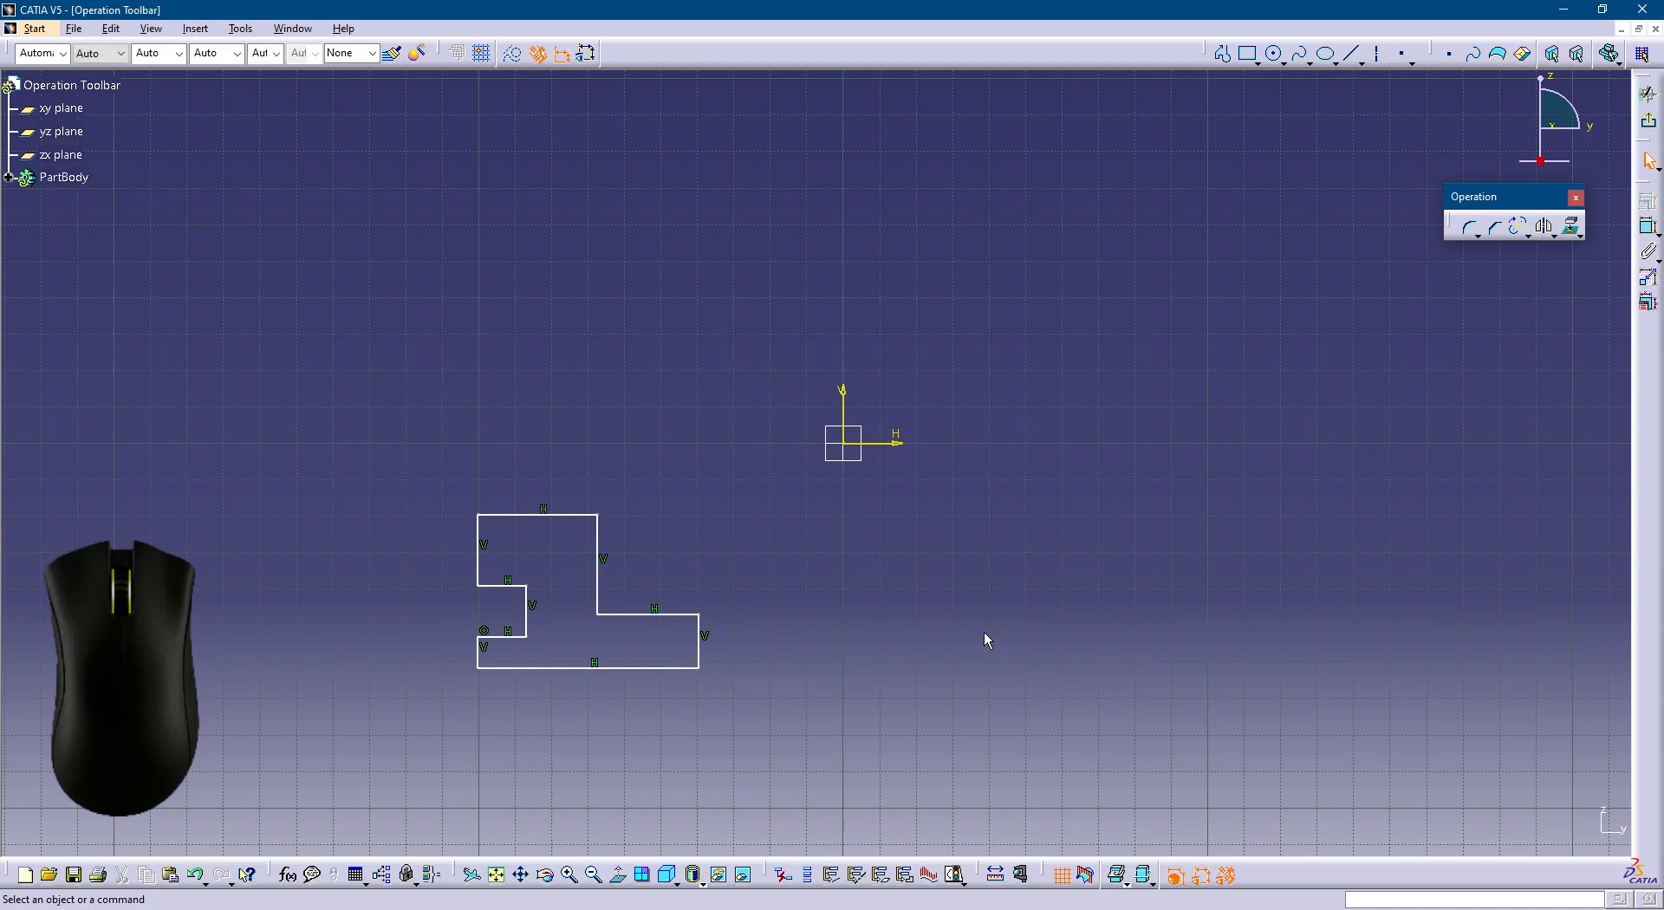
Mirror the whole stepped profile about the vertical sketch axis.
left_click_drag(413, 464, 757, 747)
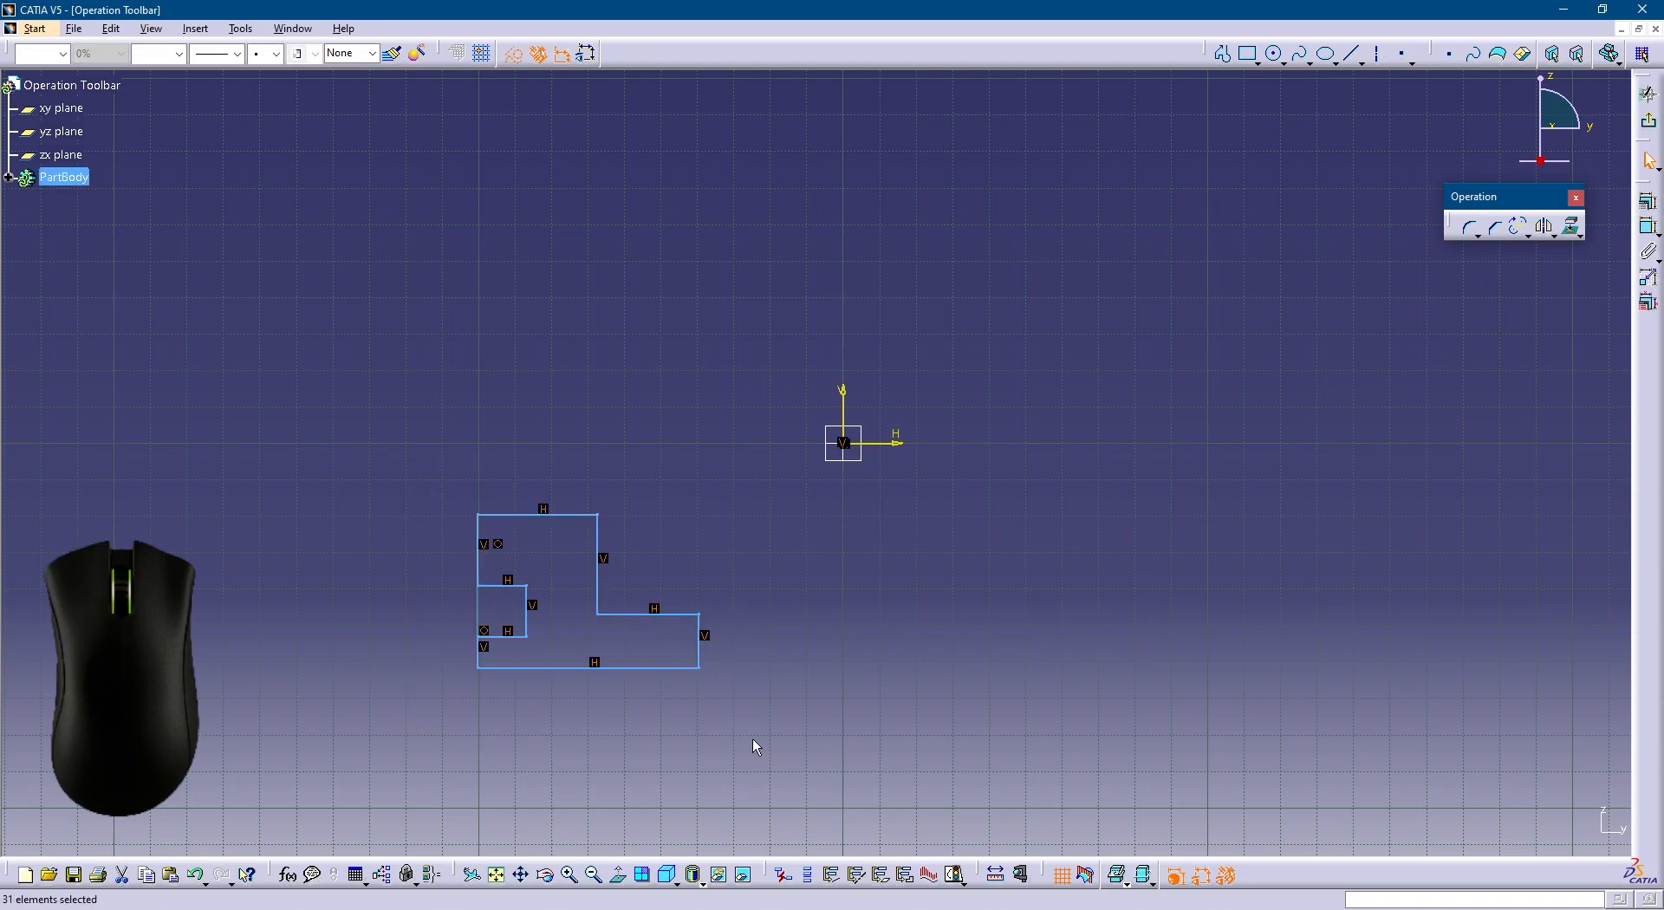
left_click(1544, 228)
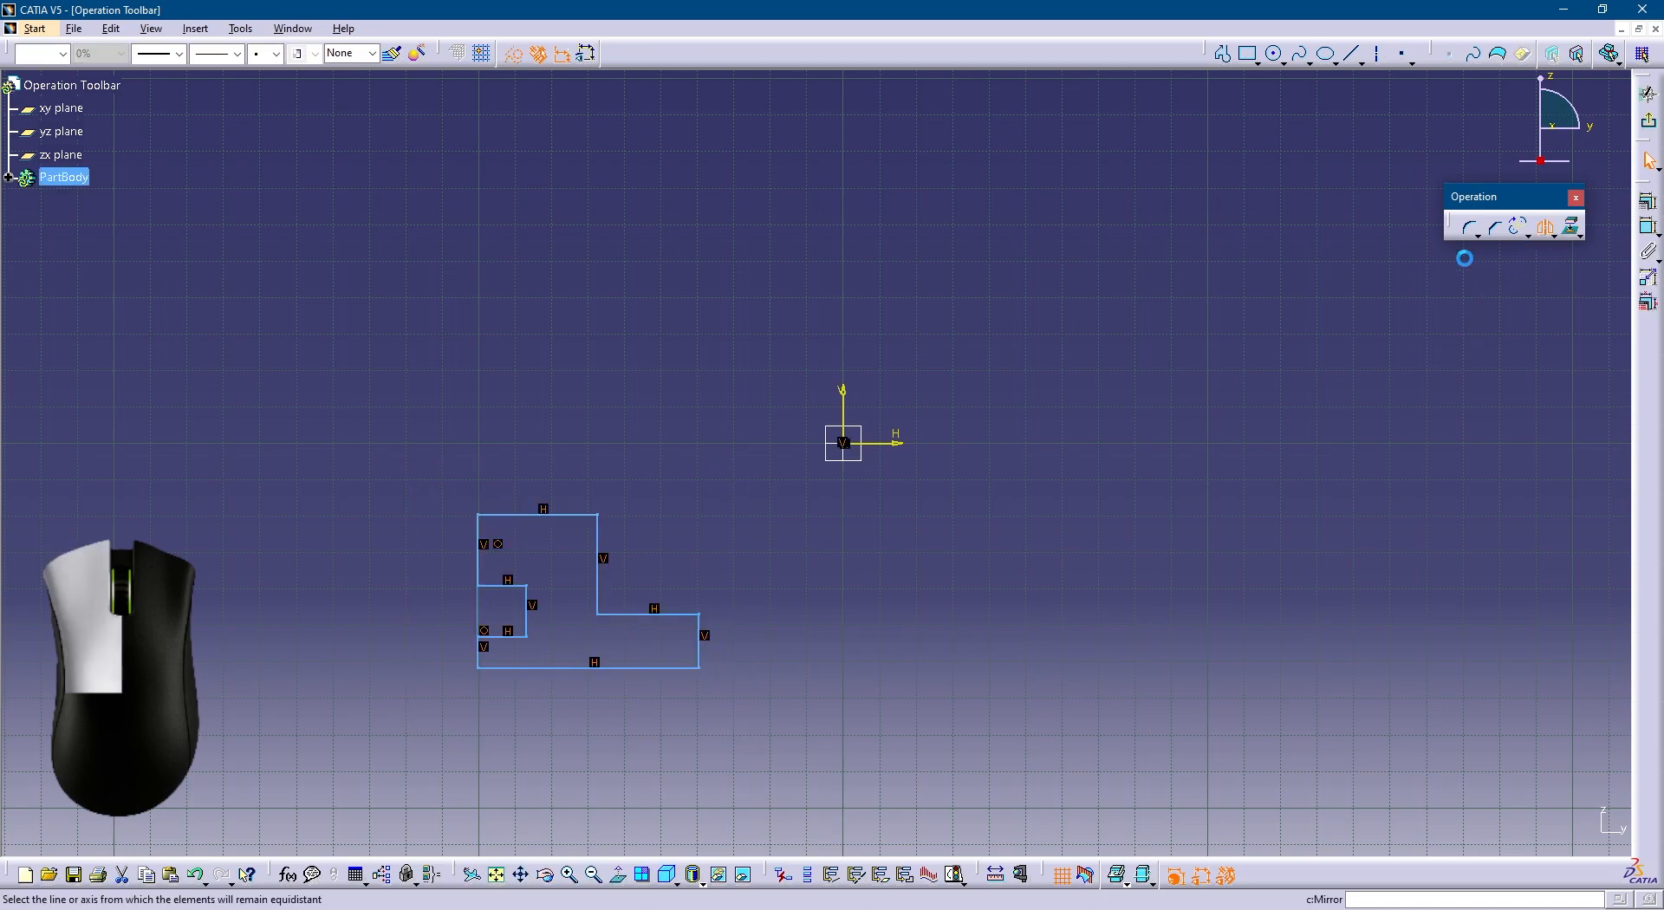
left_click(845, 401)
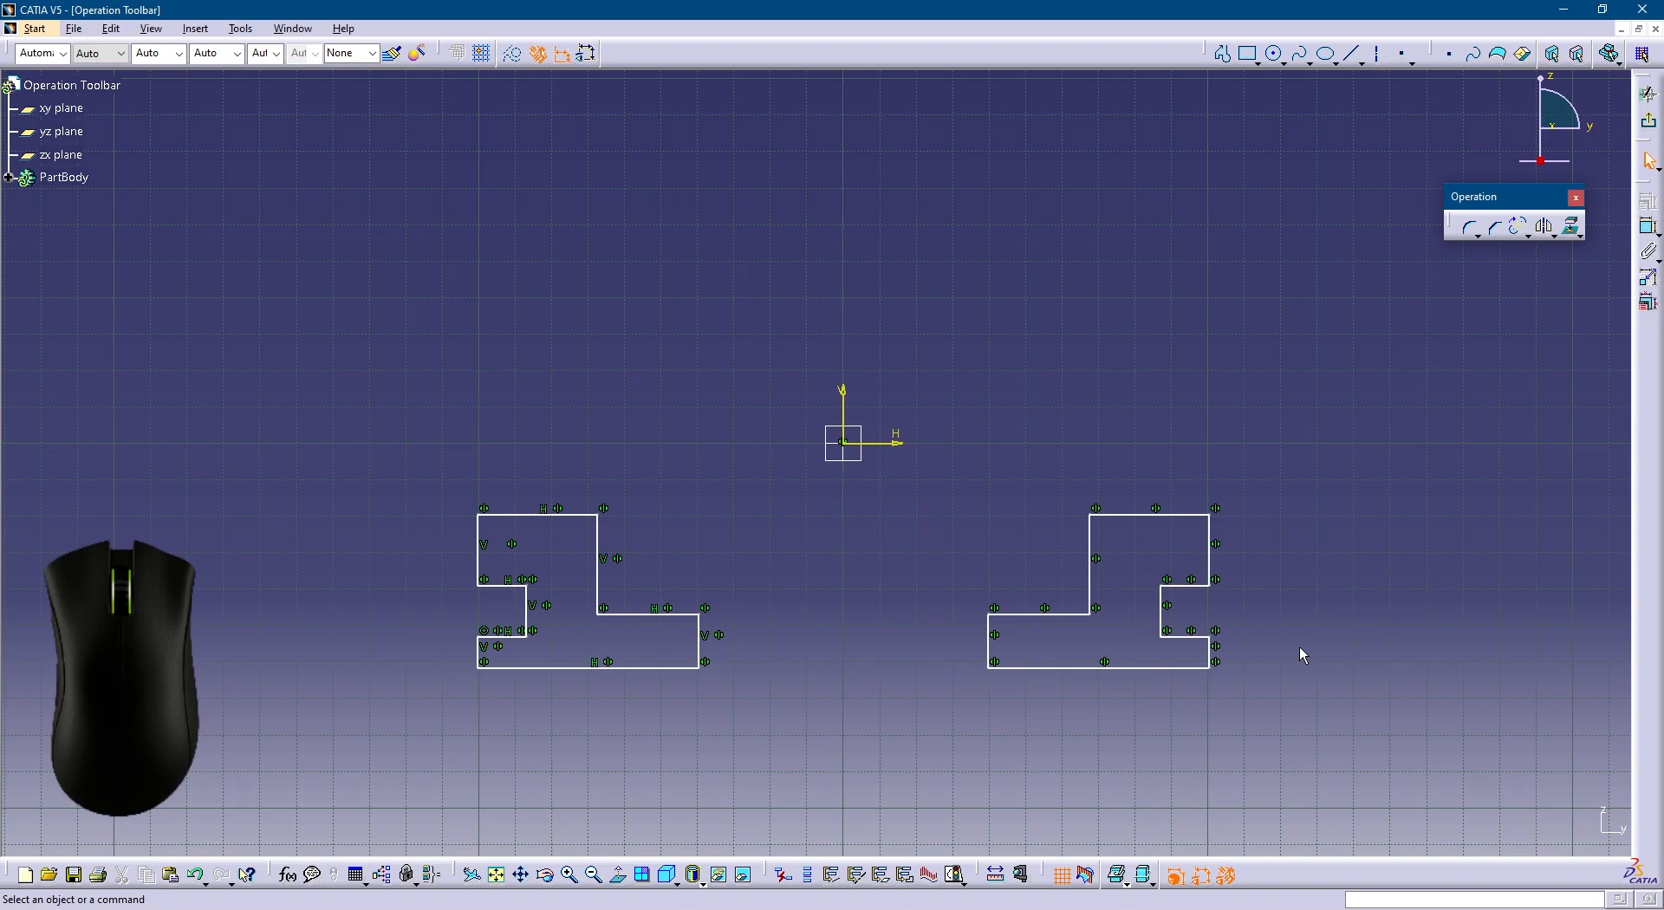
Draw an inclined axis line from the origin toward the upper left.
left_click(1377, 53)
left_click(844, 442)
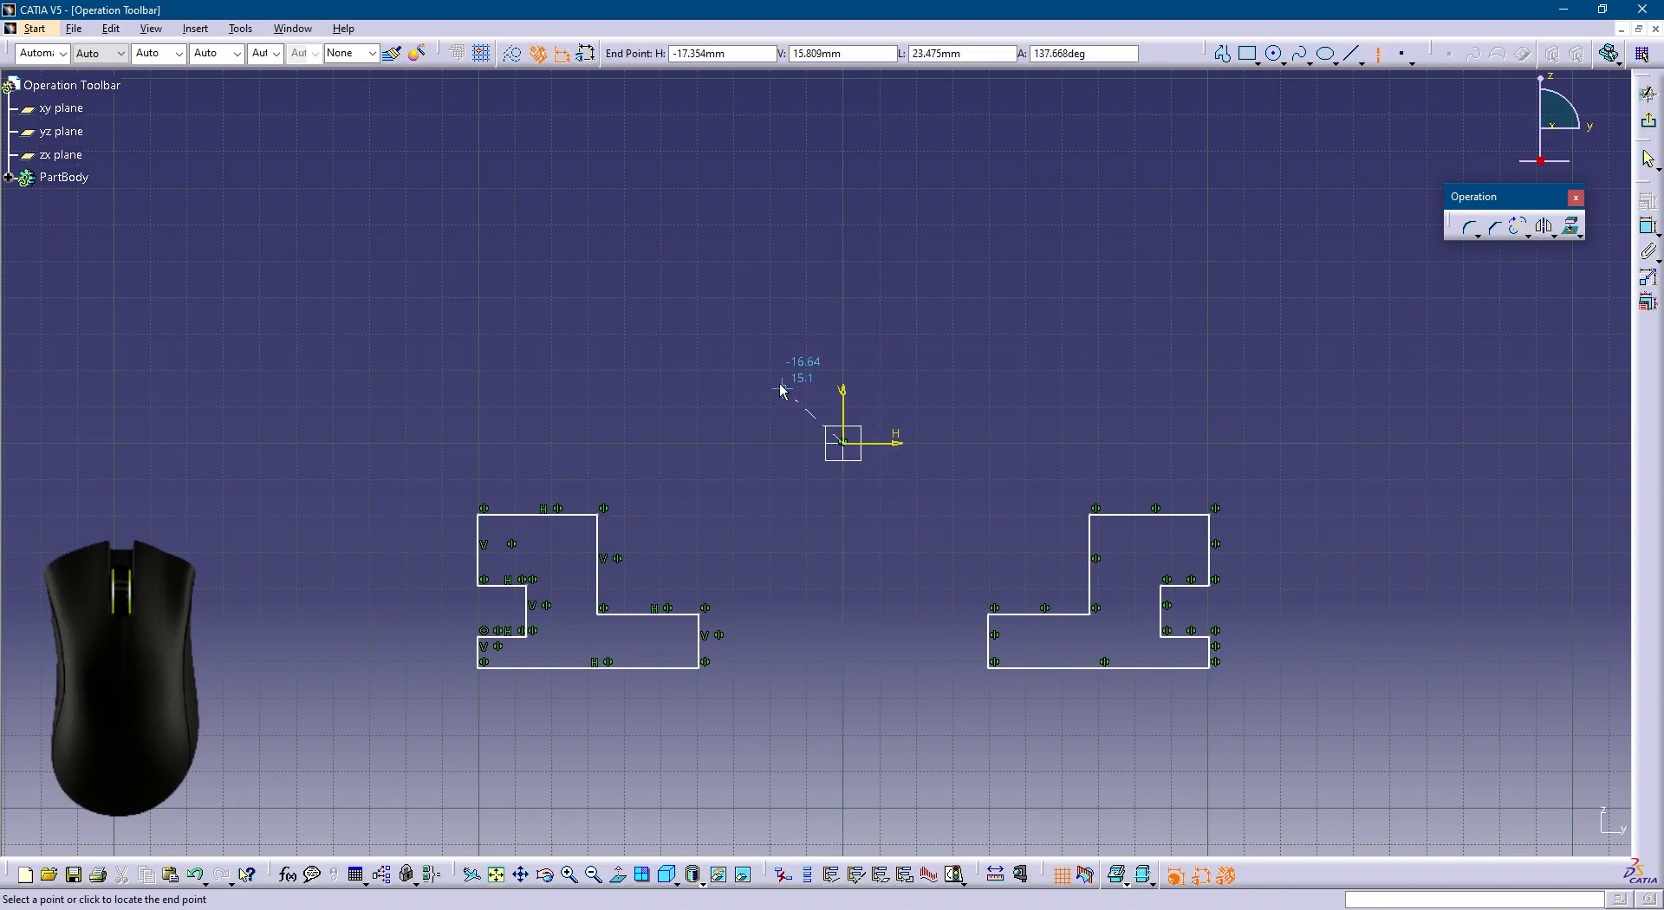
left_click(663, 319)
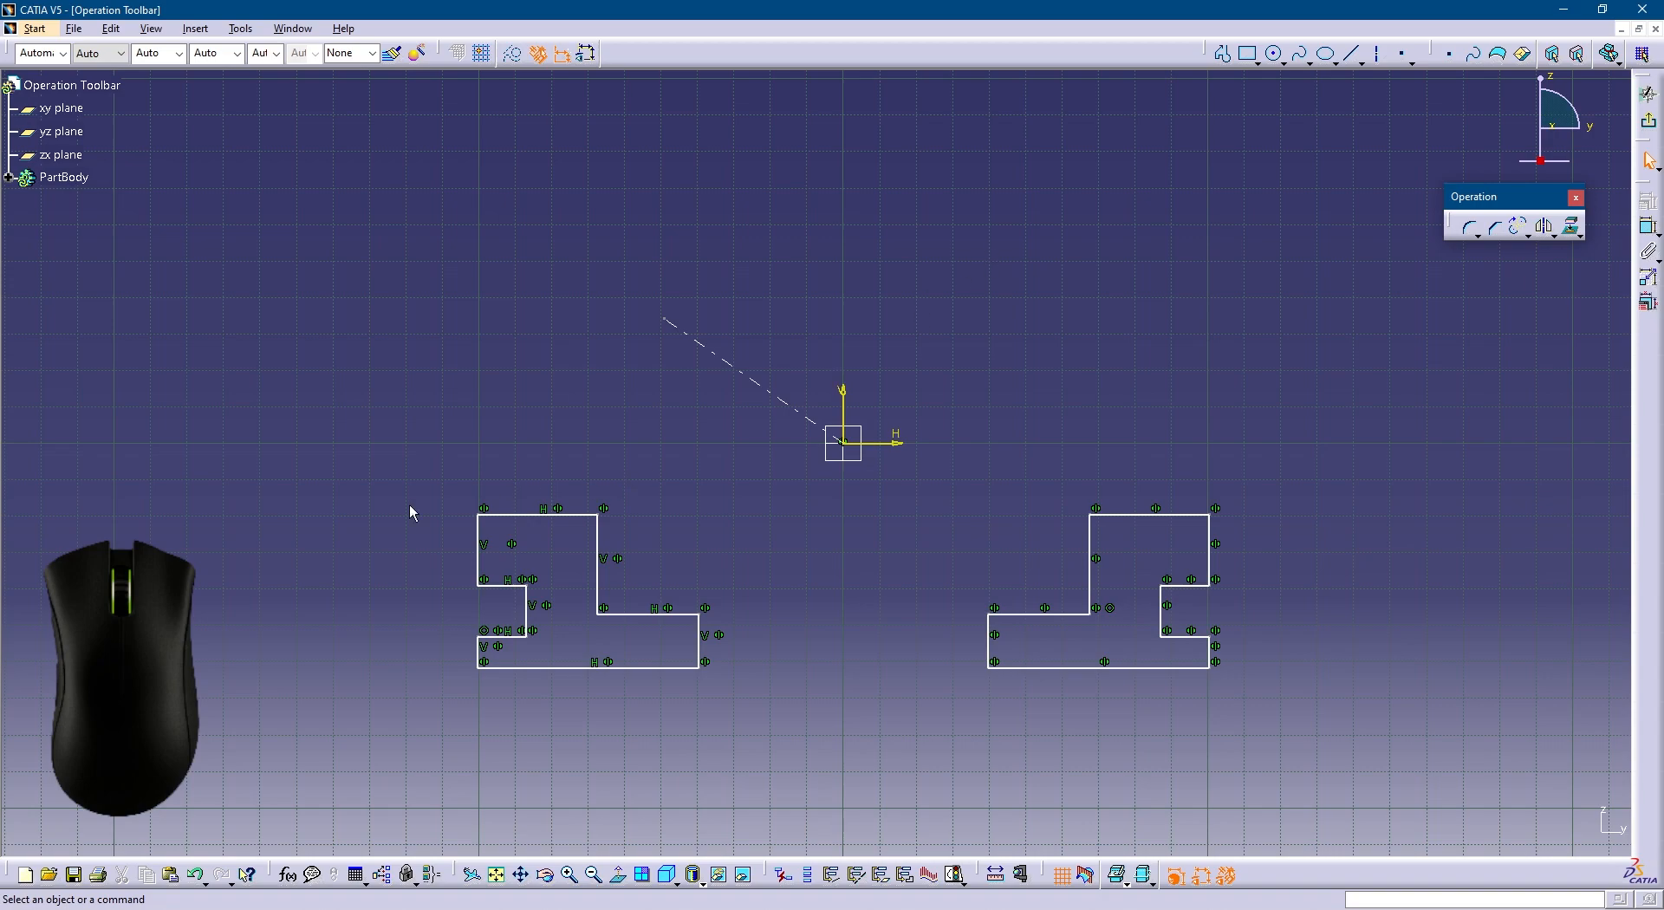
Mirror the original stepped profile about the inclined axis line.
left_click_drag(409, 504, 779, 745)
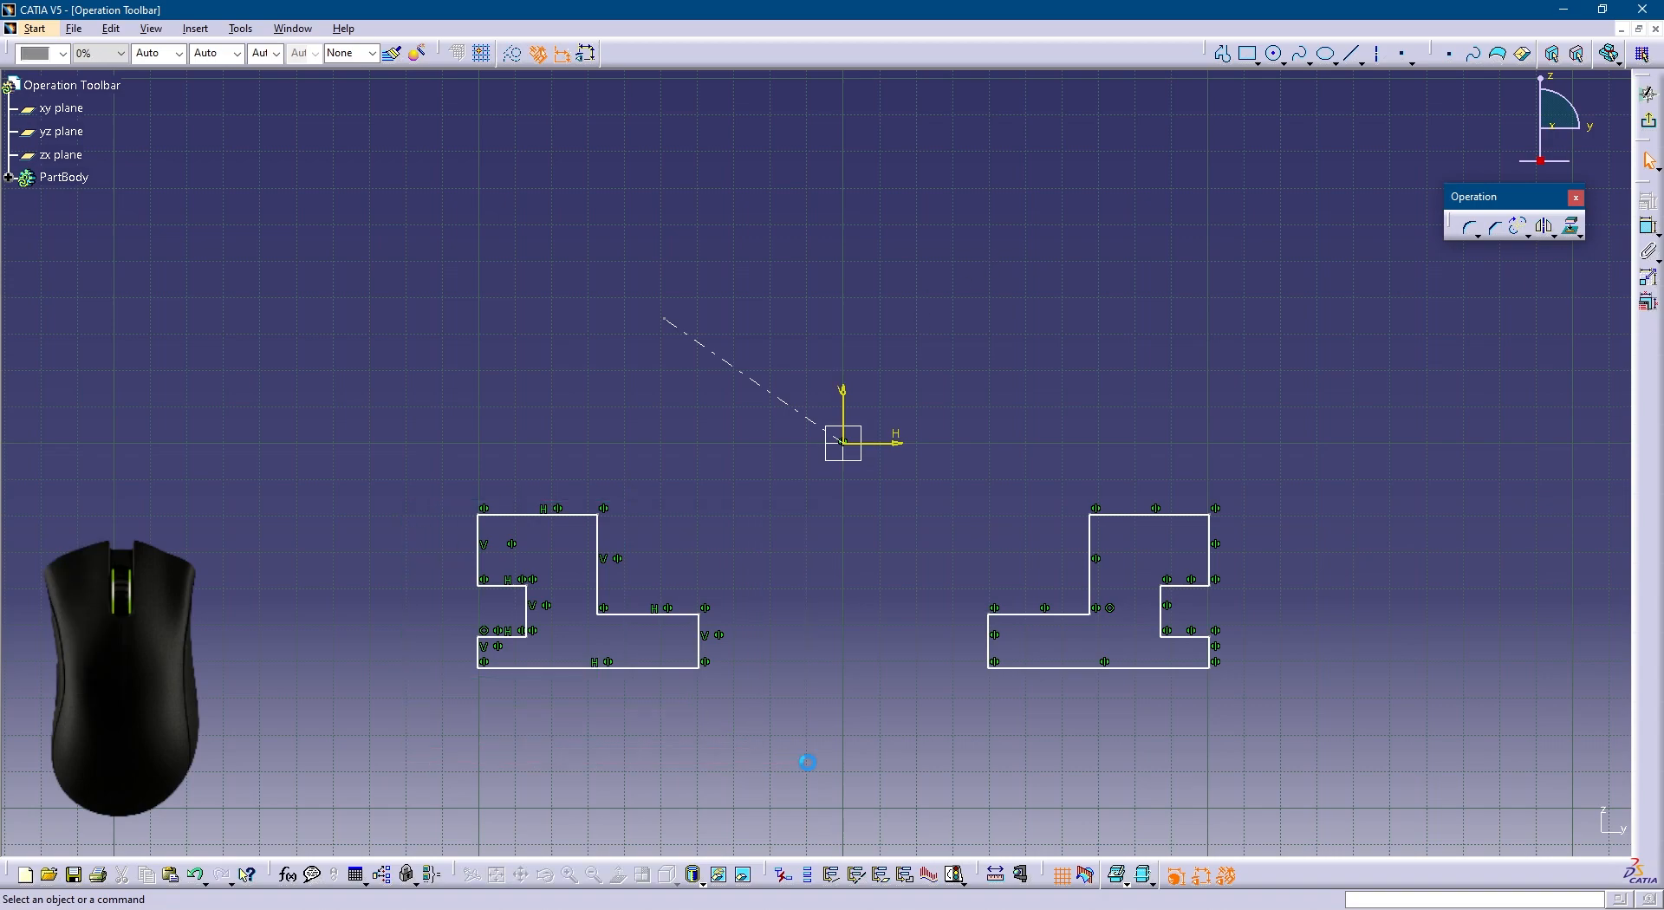
left_click(1543, 227)
left_click(798, 409)
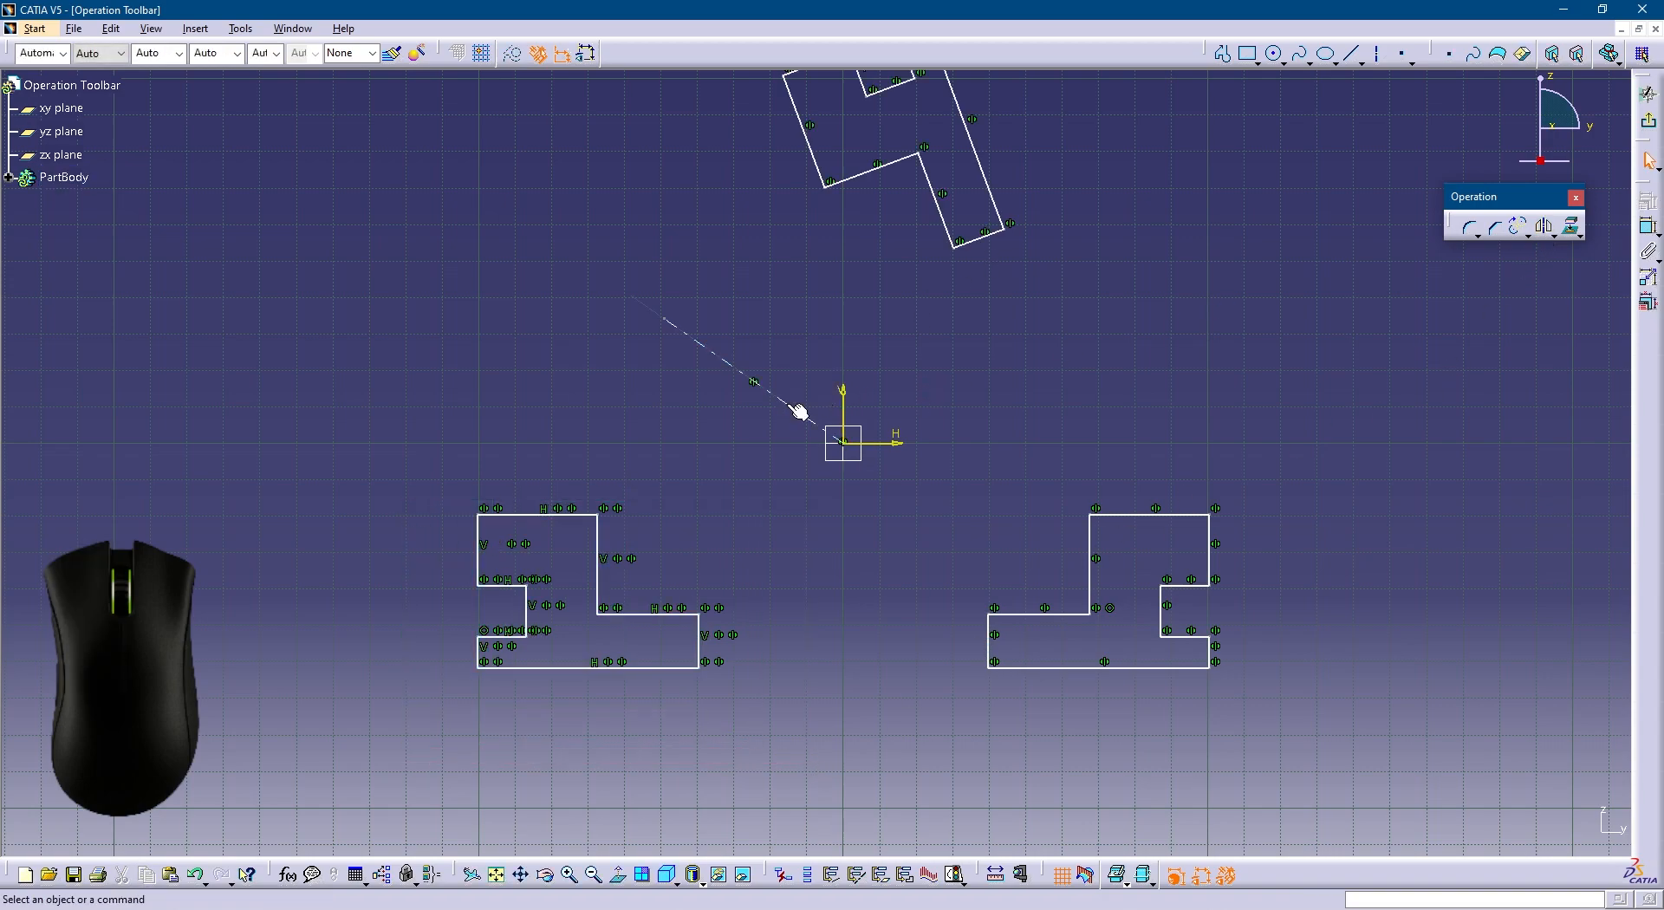
Mirror the original stepped profile about the horizontal sketch axis.
mouse_move(1025, 334)
middle_mouse_down()
mouse_move(1045, 397)
mouse_move(850, 512)
middle_mouse_up()
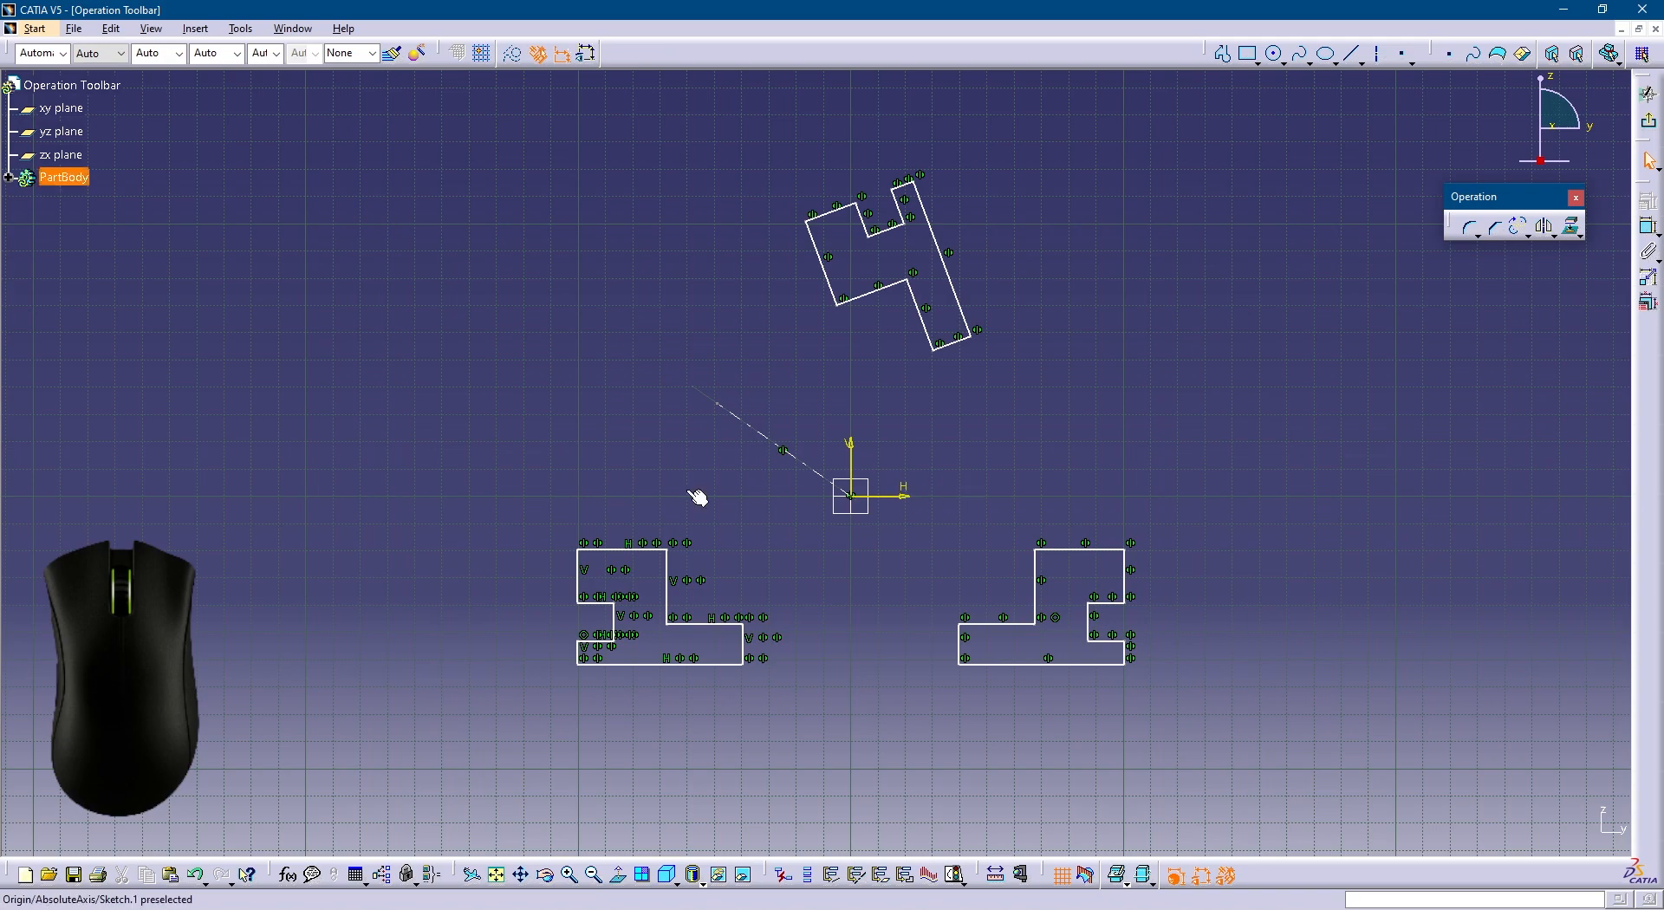
left_click_drag(519, 509, 775, 702)
left_click(1543, 225)
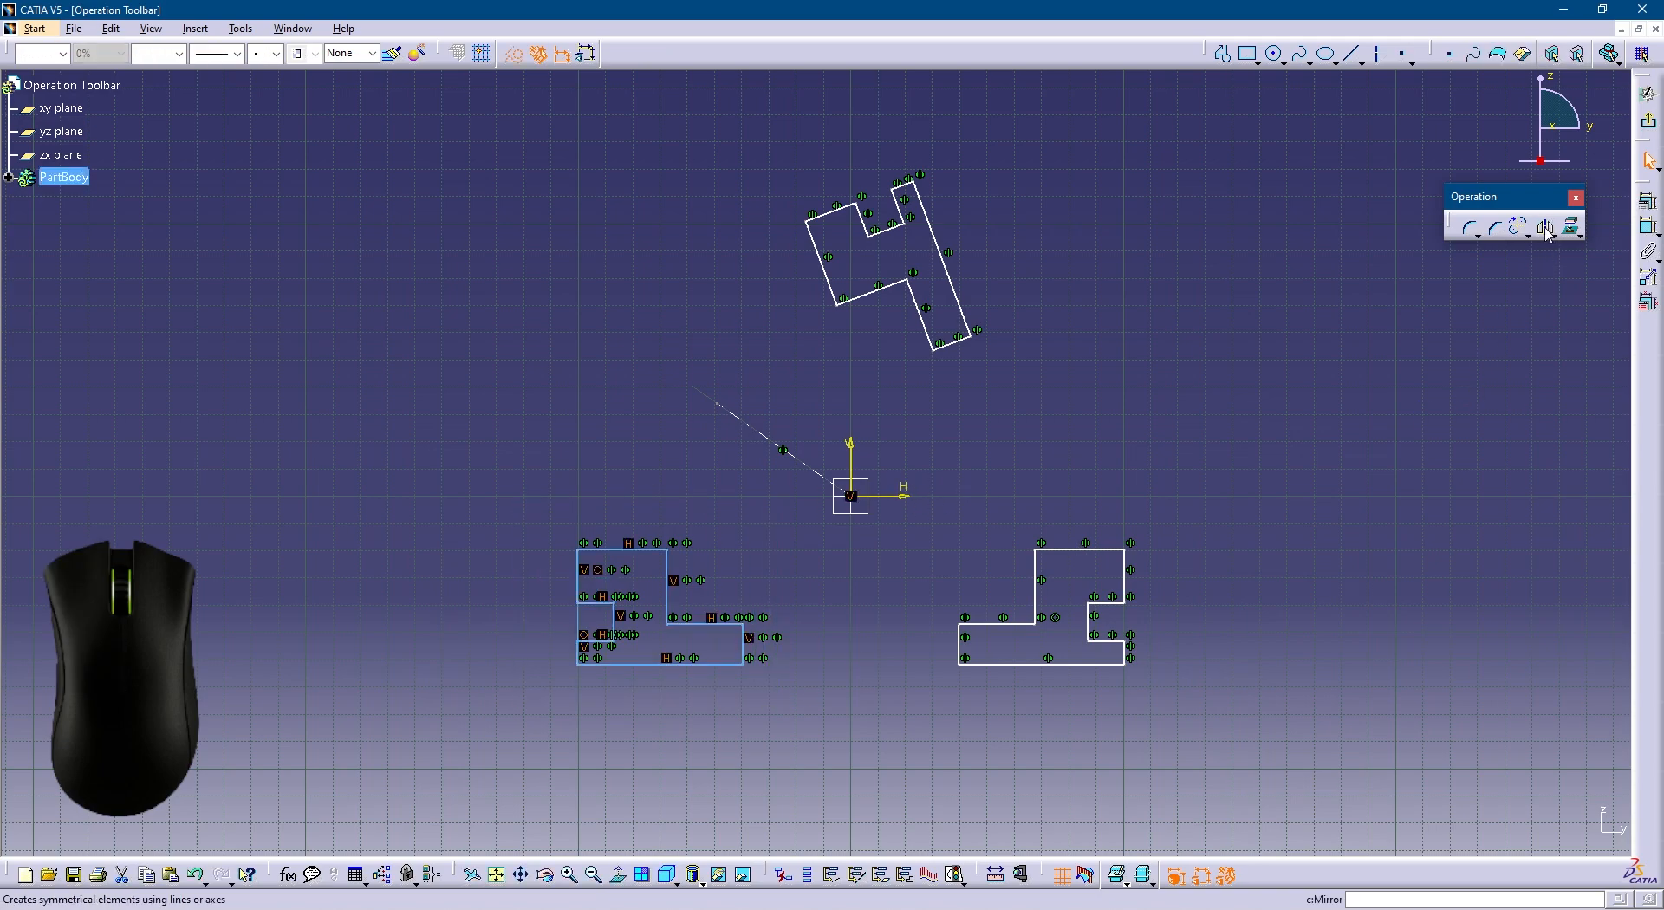
left_click(903, 496)
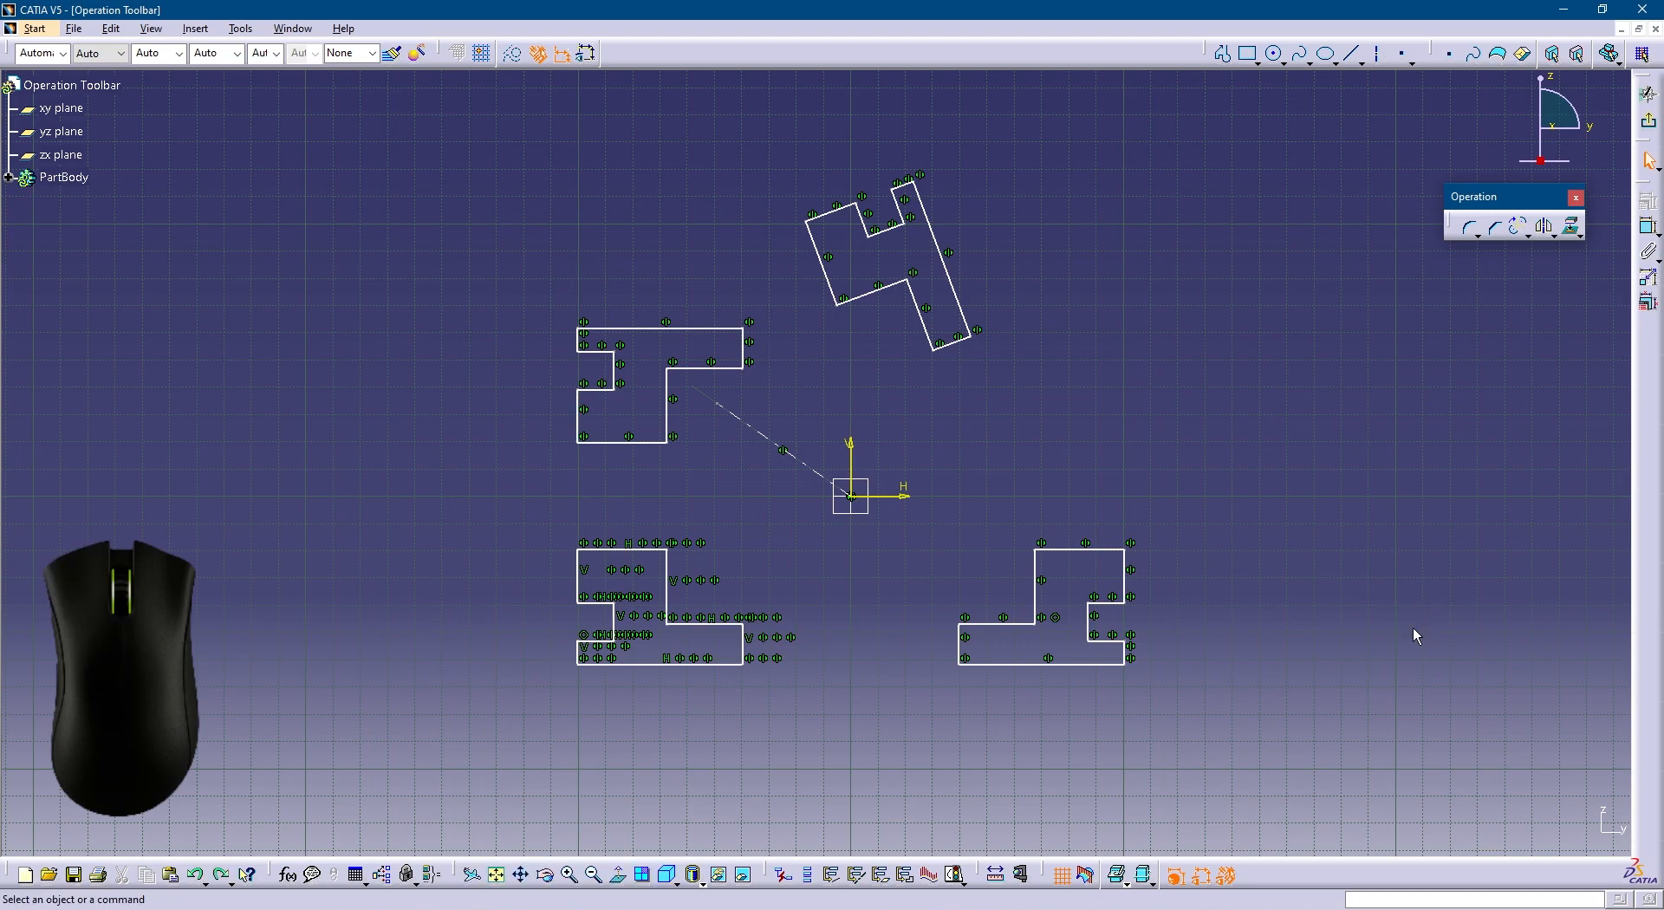
Undo the last two mirror operations and delete the mirrored copy right of the vertical axis.
key("ctrl+z")
key("ctrl+z")
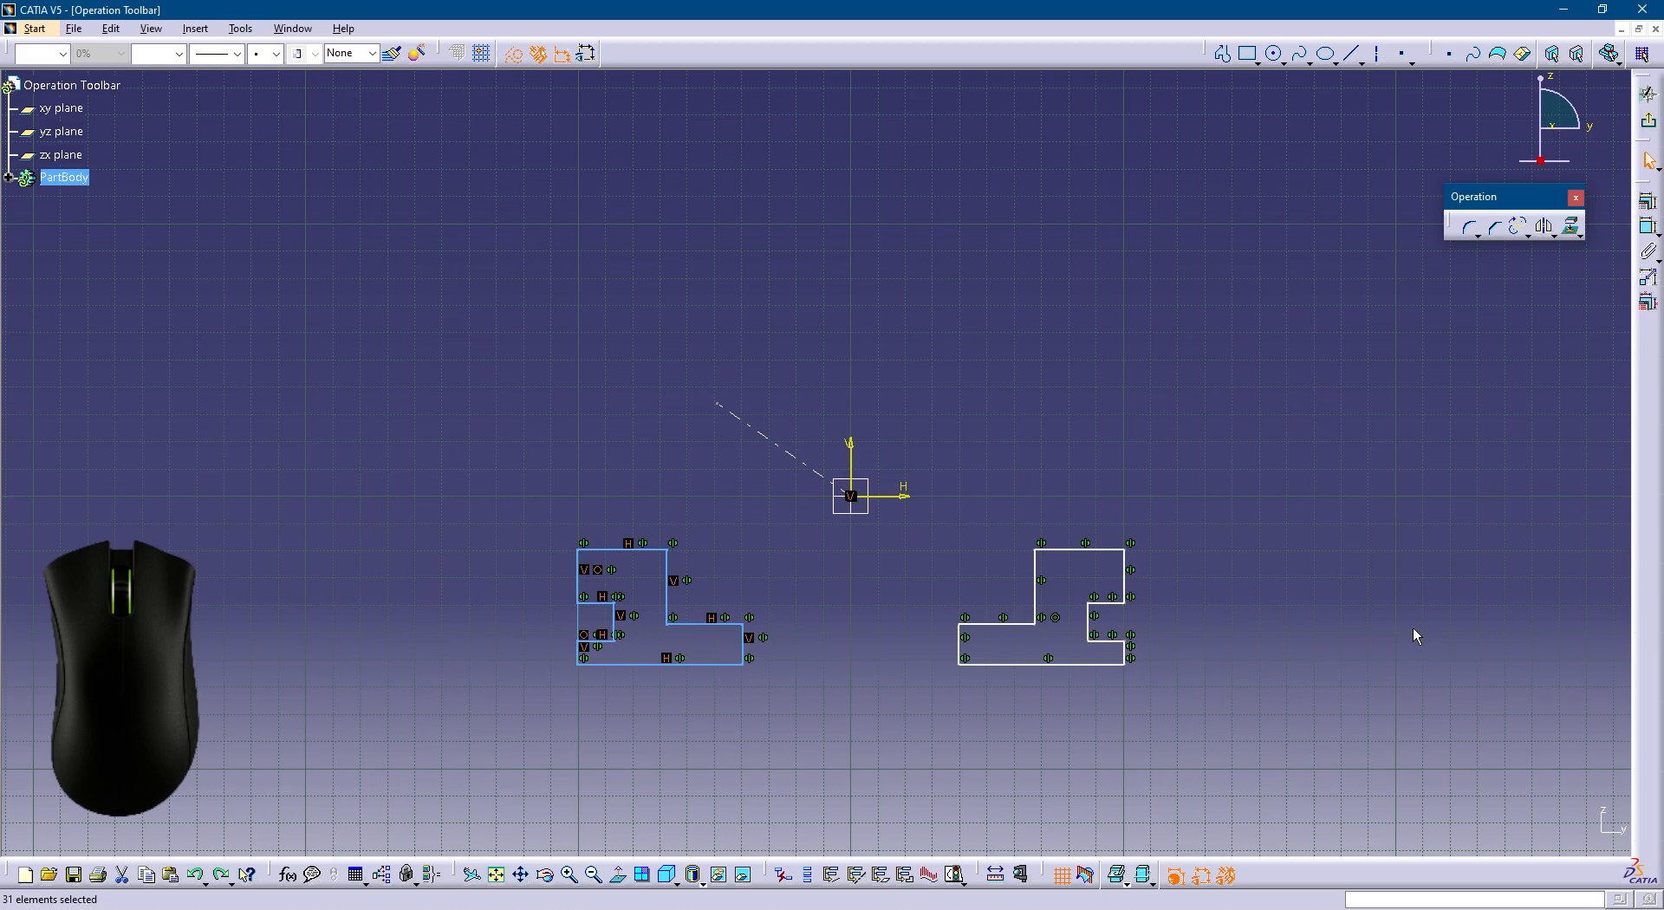
left_click(1413, 631)
left_click_drag(931, 520, 1152, 752)
key("Delete")
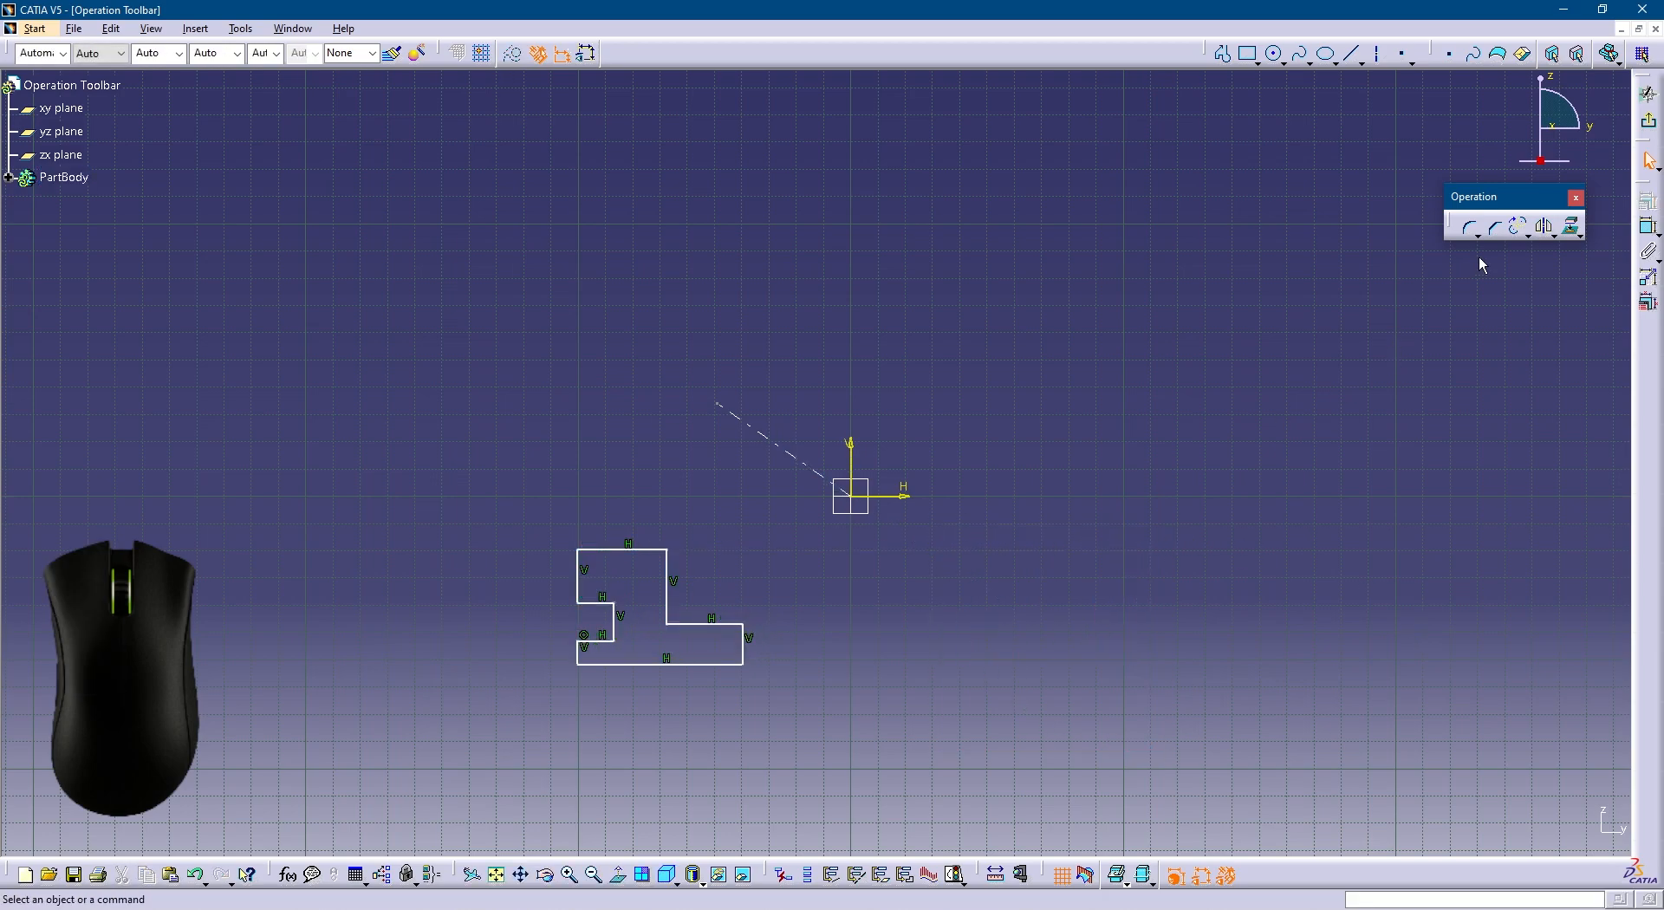
Flip the stepped profile across the vertical axis with Symmetry, without keeping the original, and undo it.
left_click(1553, 232)
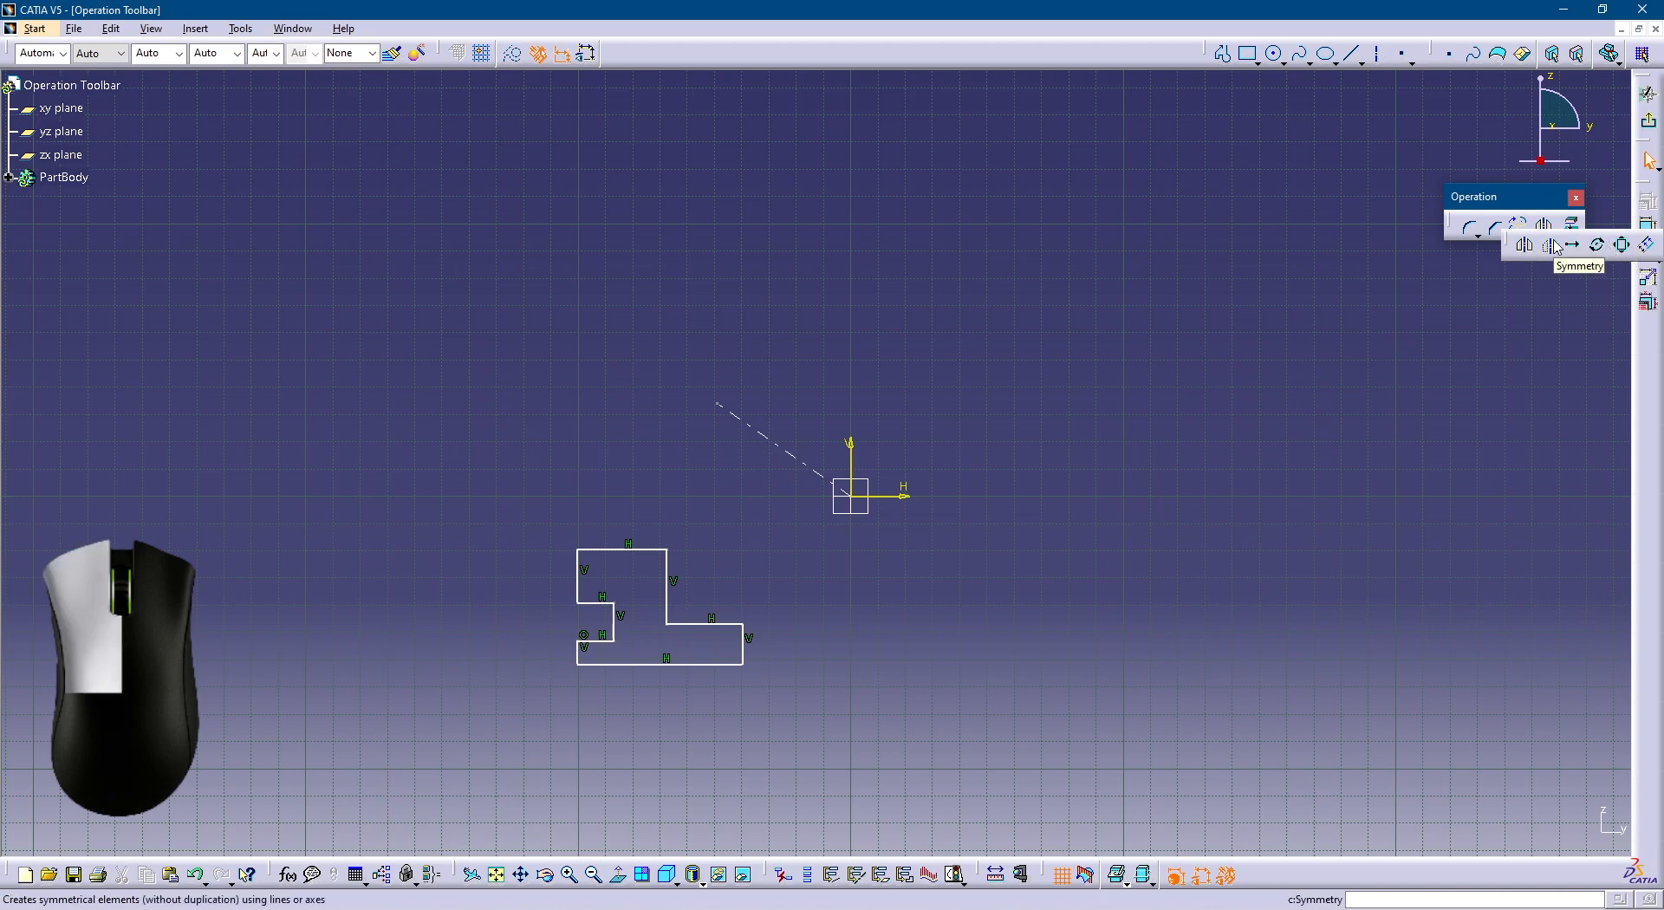
left_click_drag(1555, 247, 1555, 245)
left_click(1550, 236)
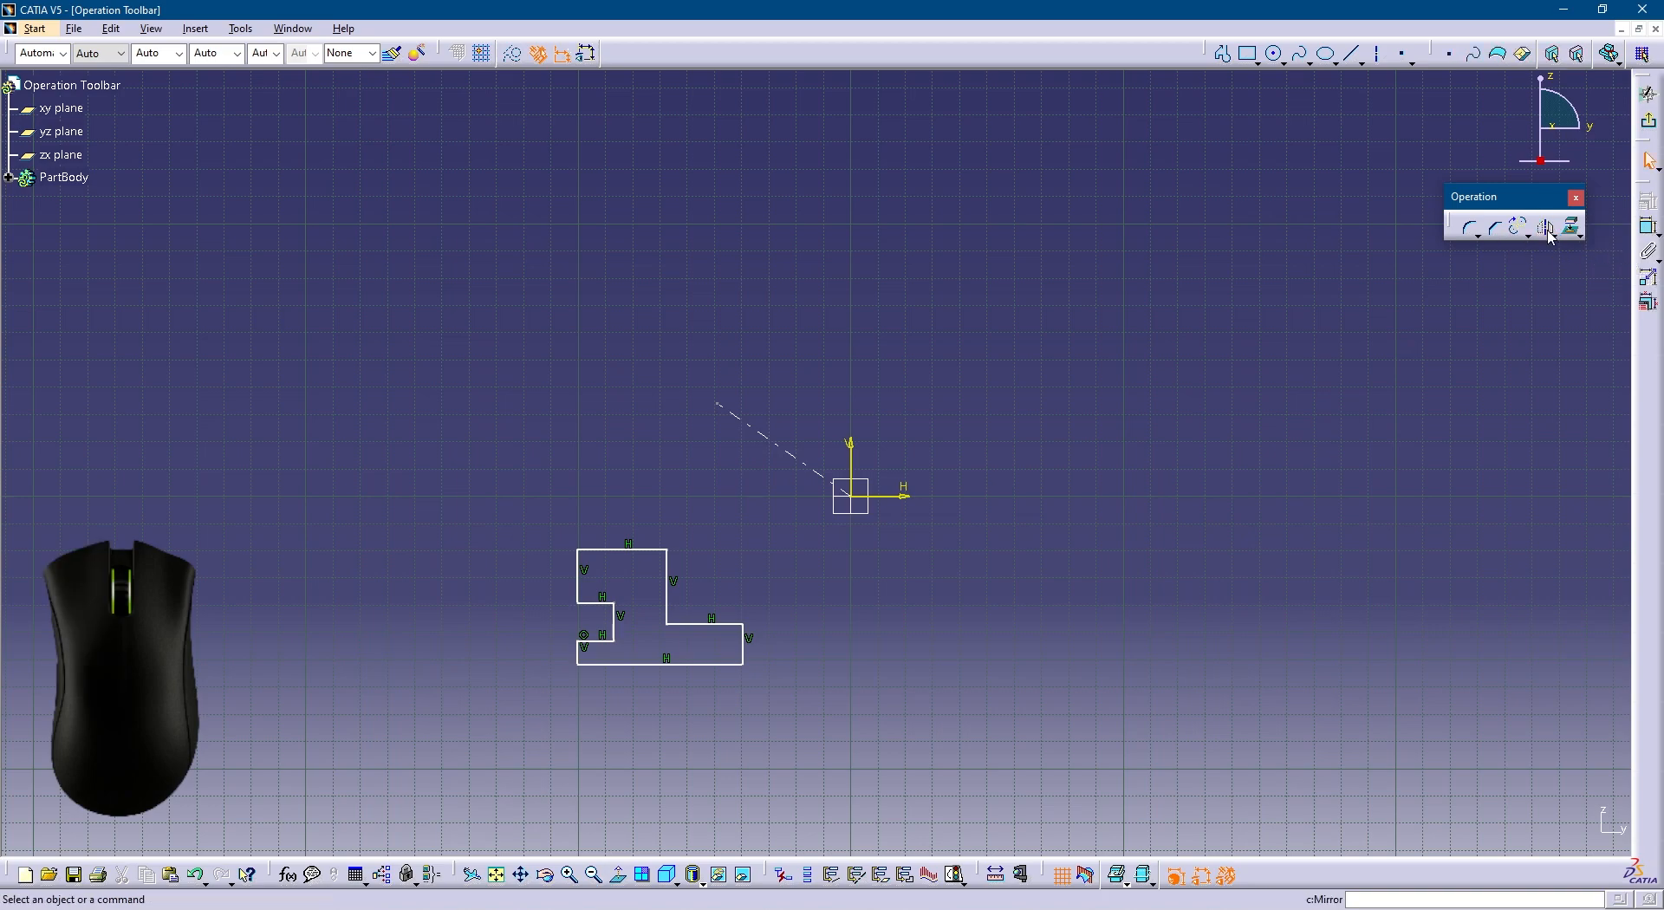
left_click_drag(539, 531, 789, 710)
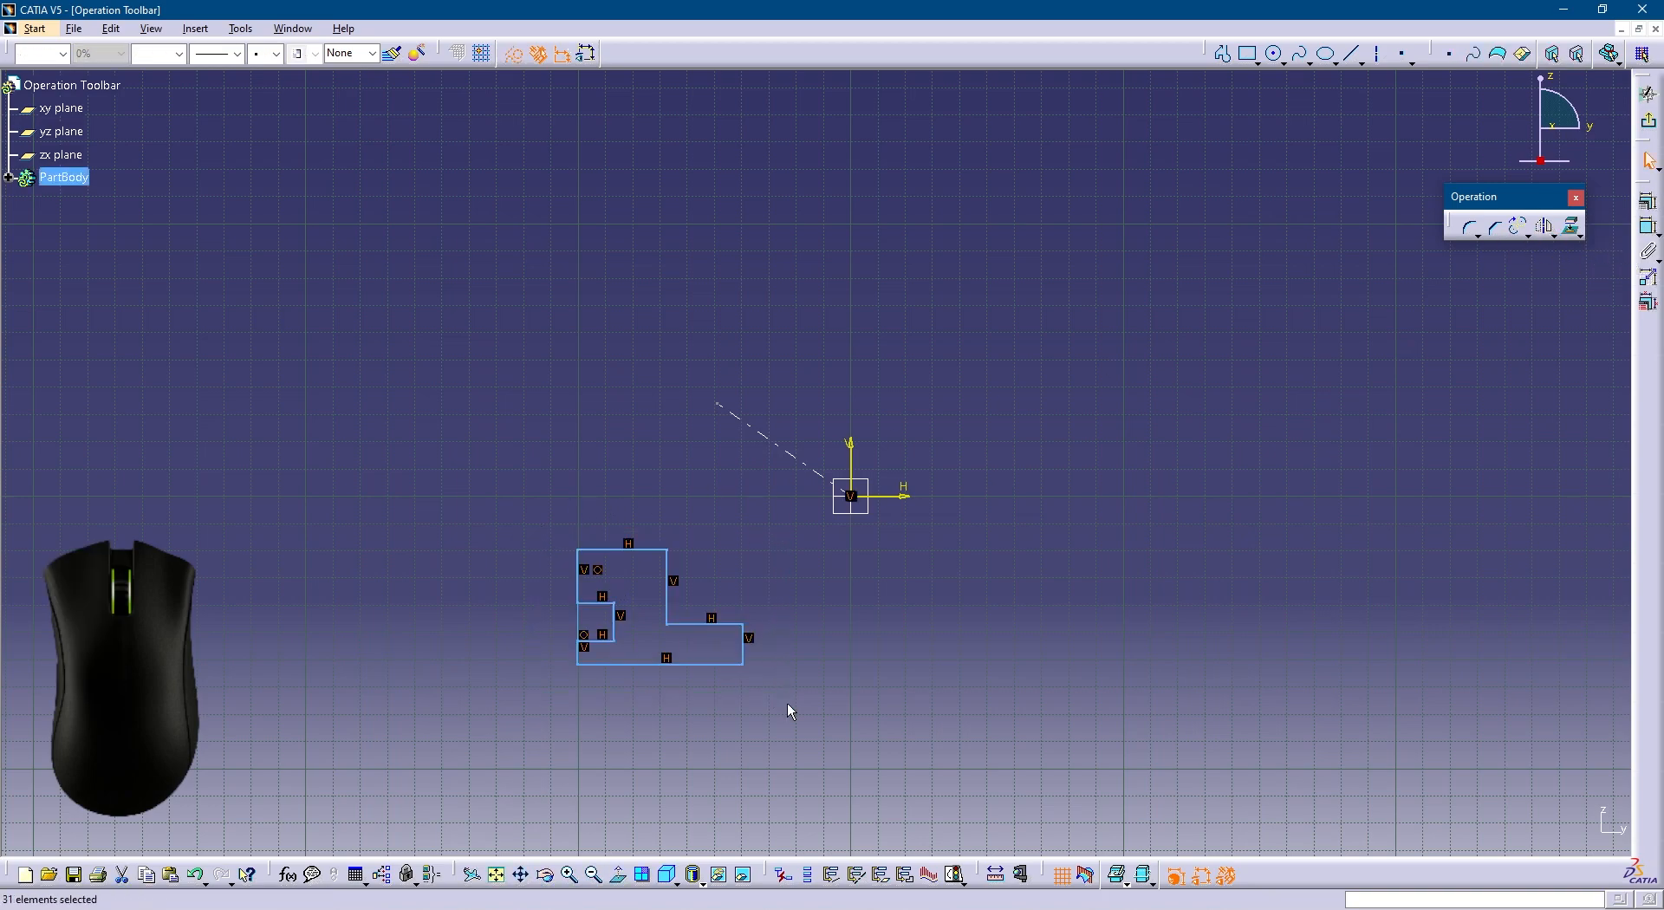
left_click(1544, 227)
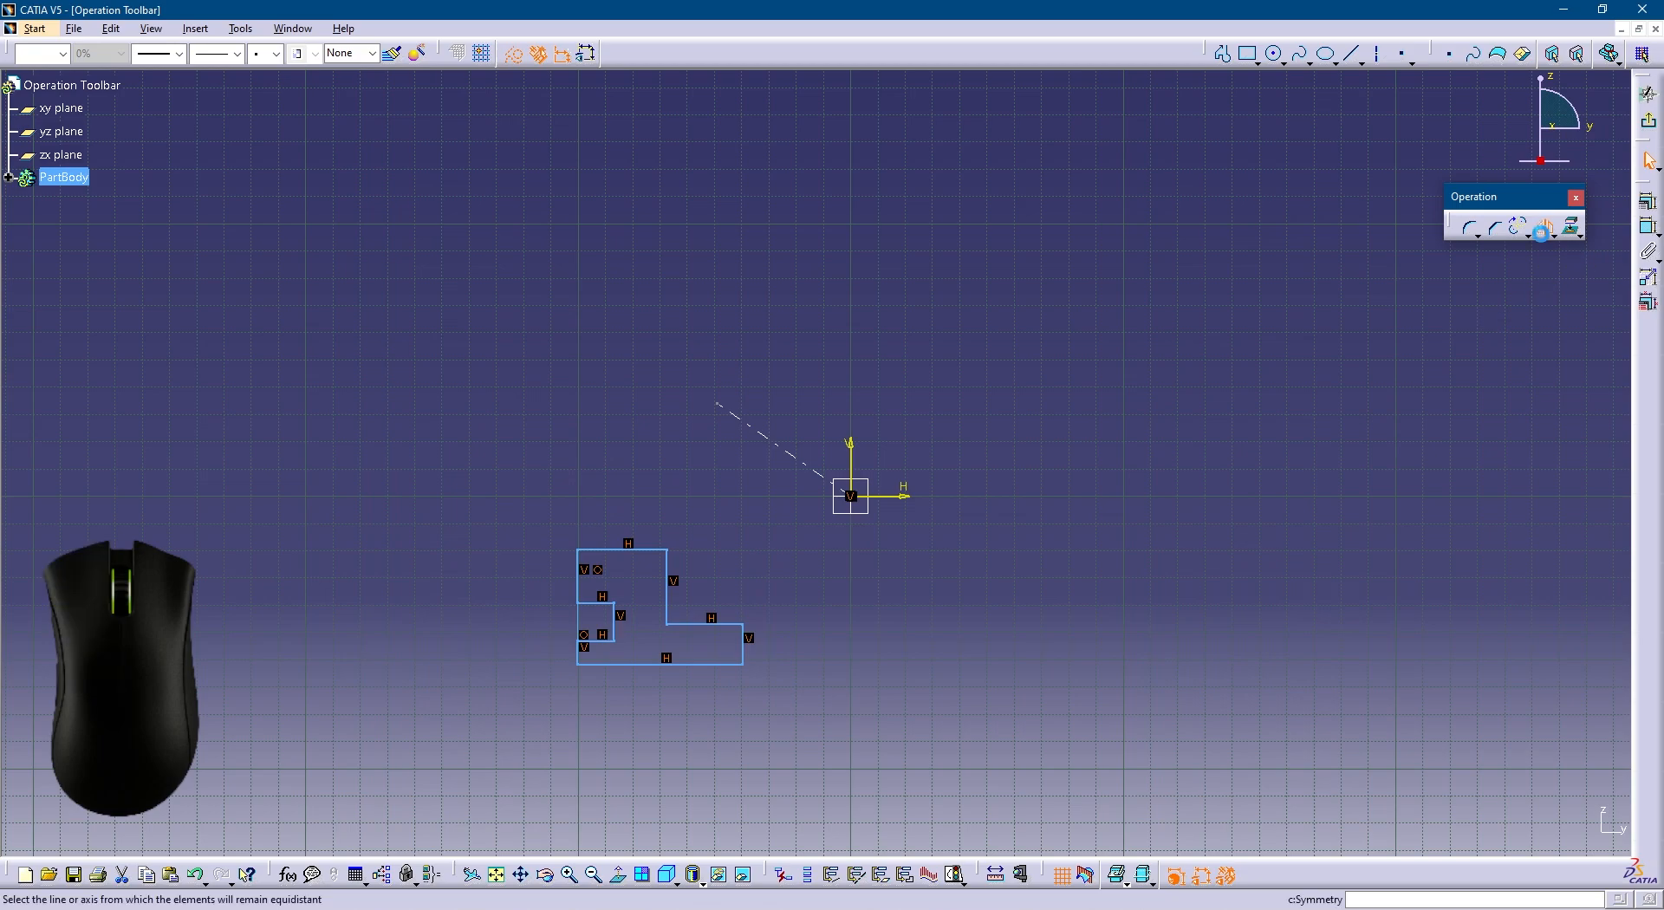
left_click(852, 446)
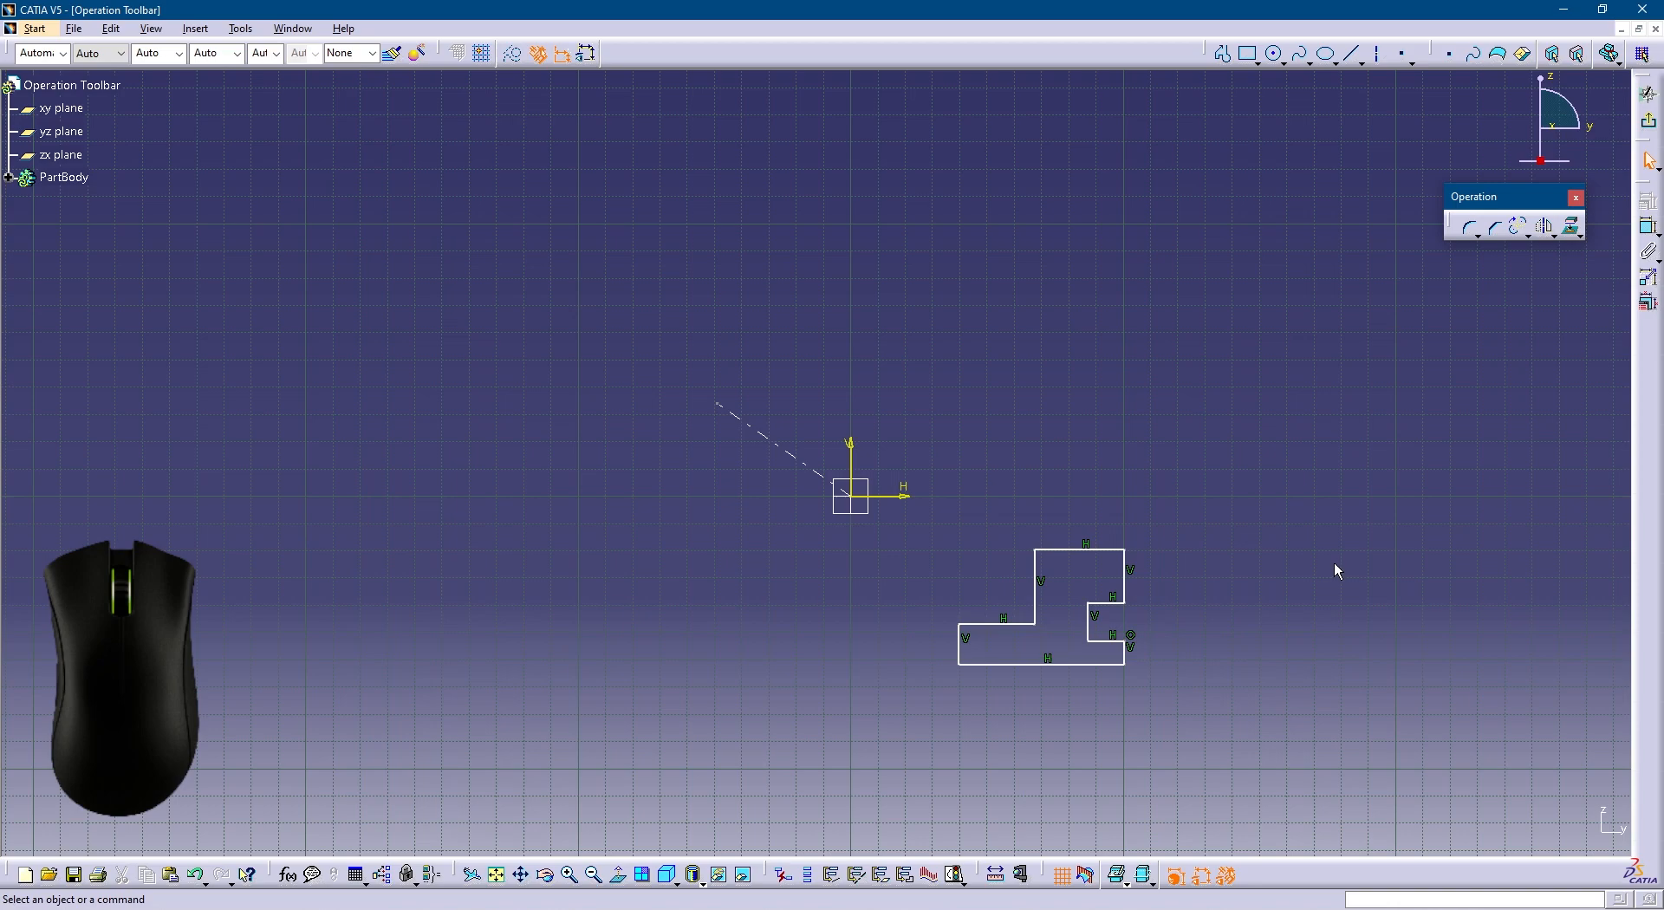
key("ctrl+z")
left_click(1418, 444)
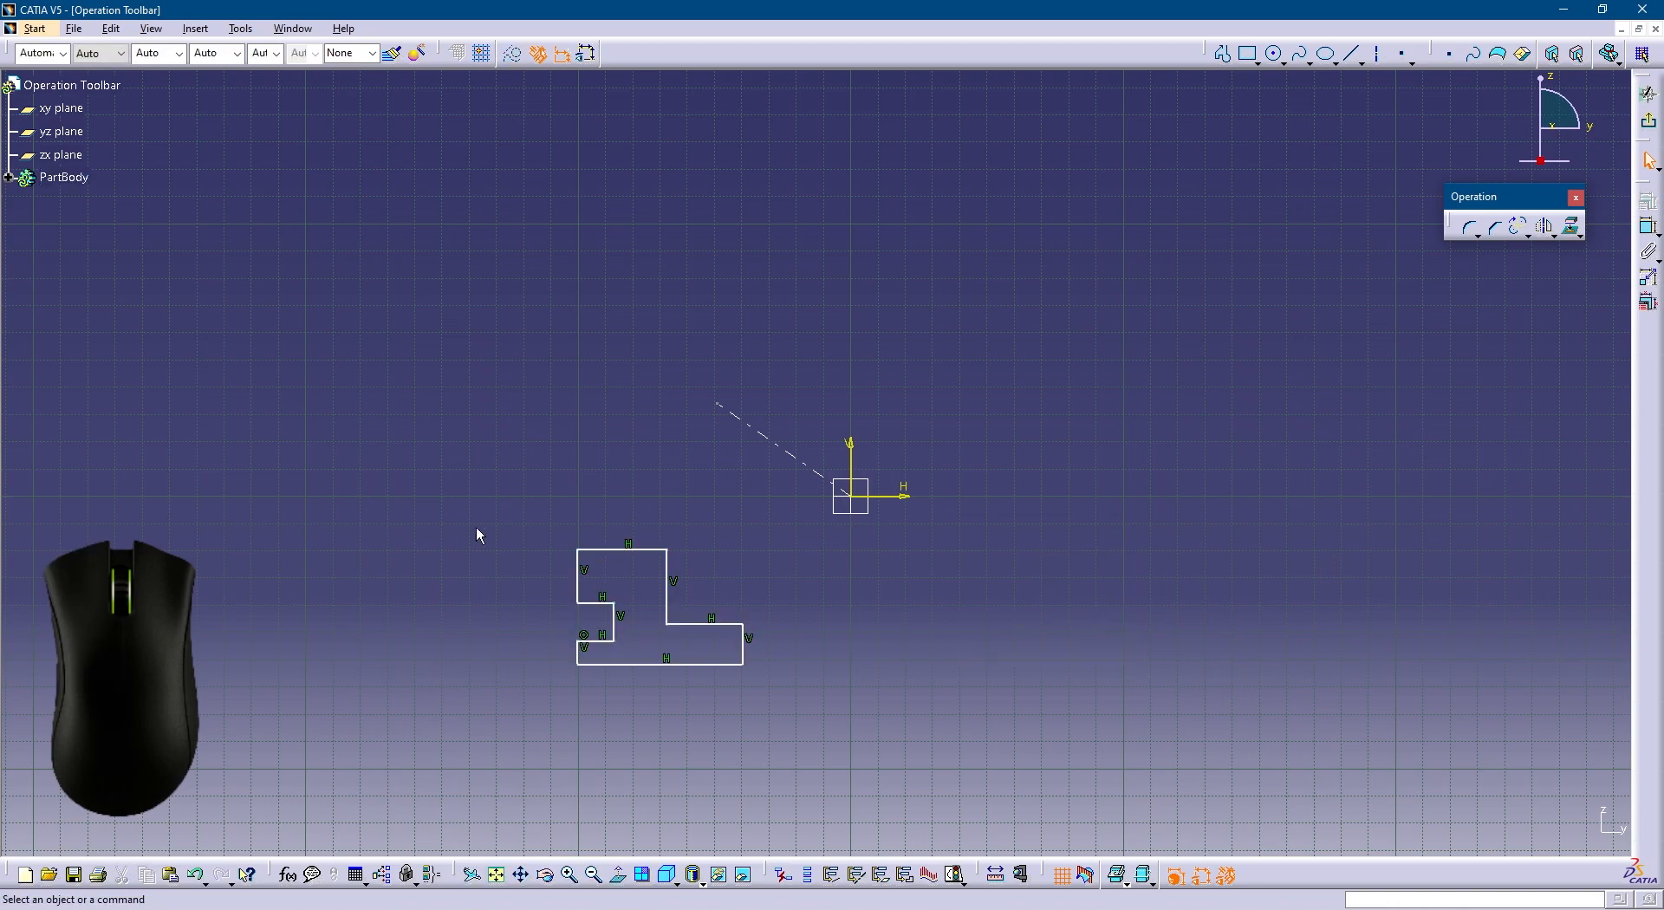
Flip the stepped profile across the inclined axis line with Symmetry and undo it.
left_click_drag(496, 511, 771, 691)
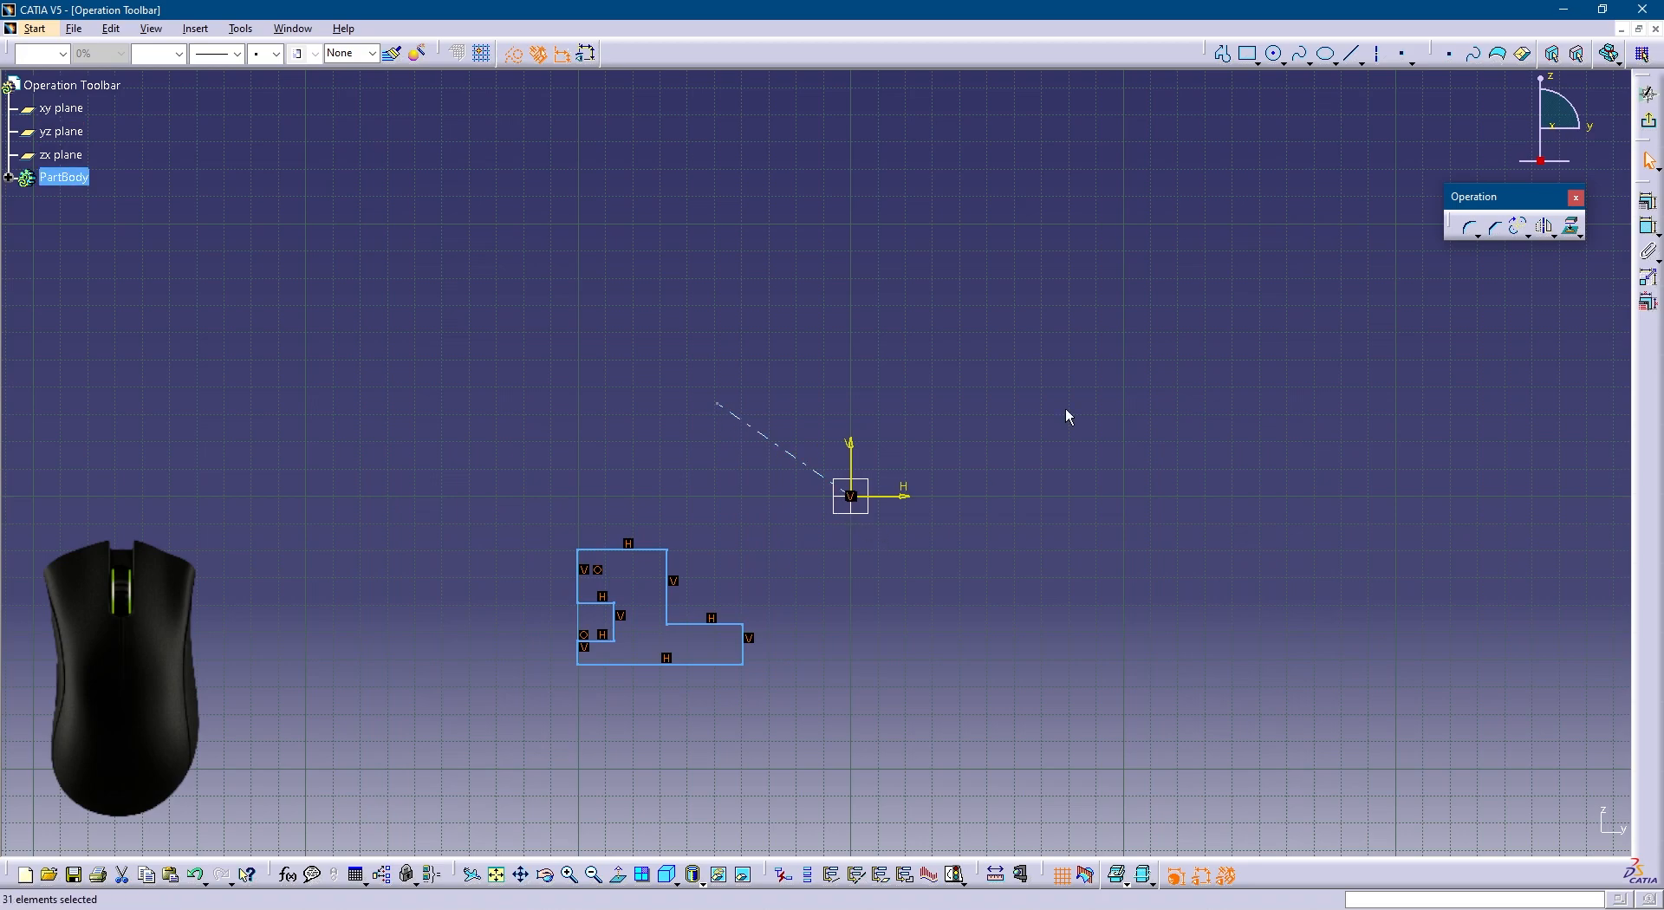
left_click(1545, 226)
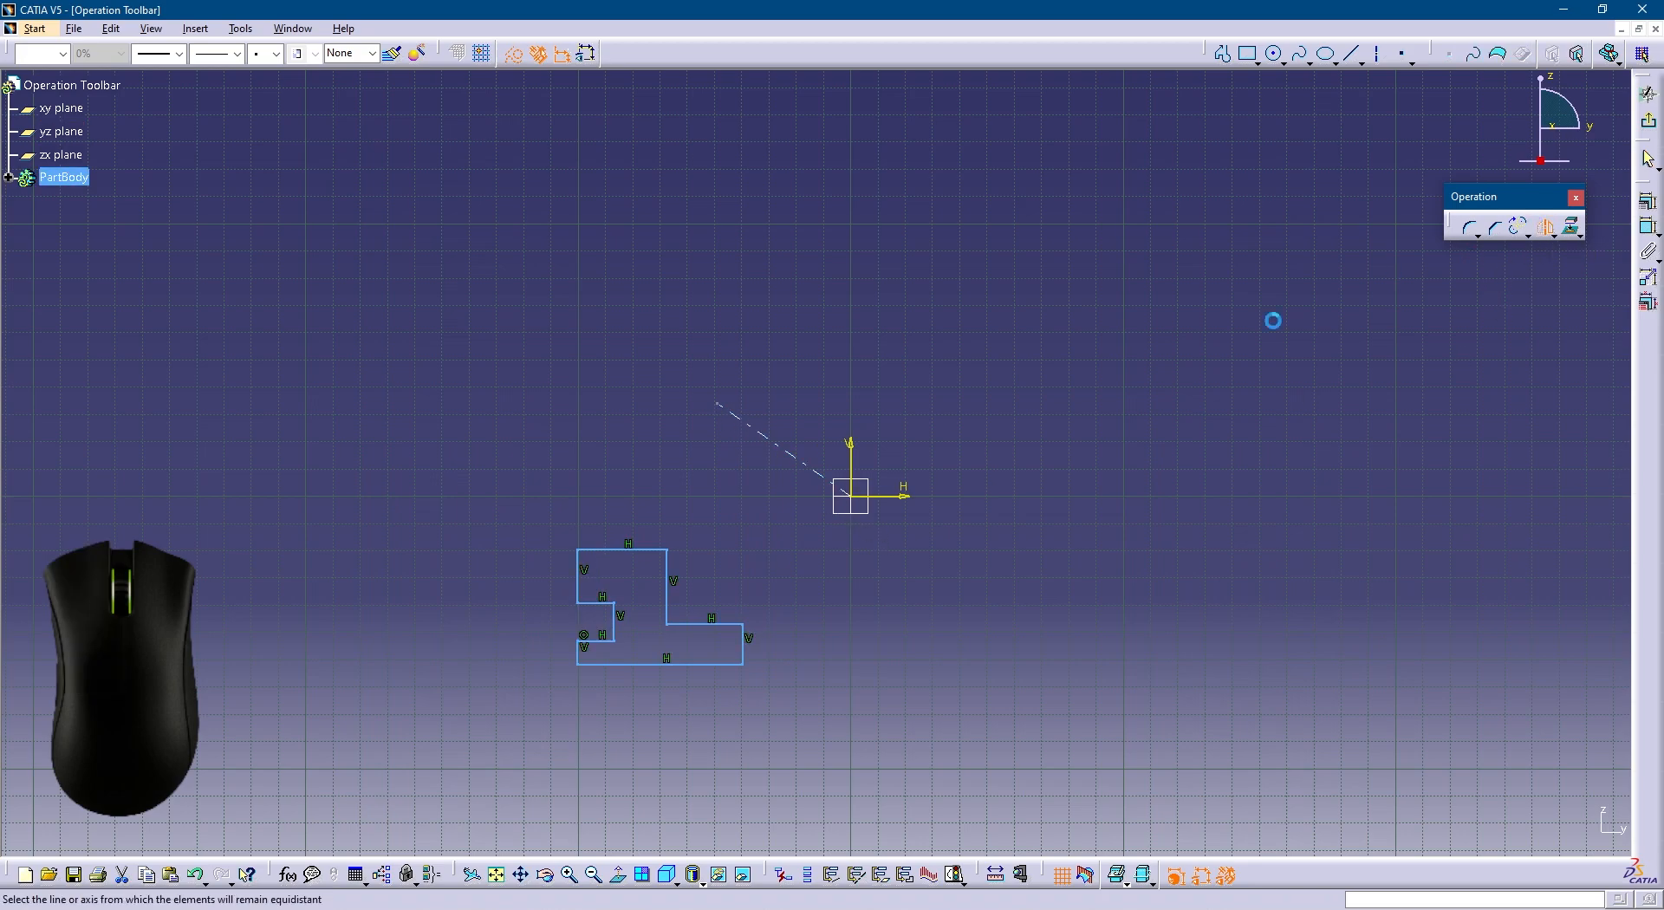
left_click(785, 456)
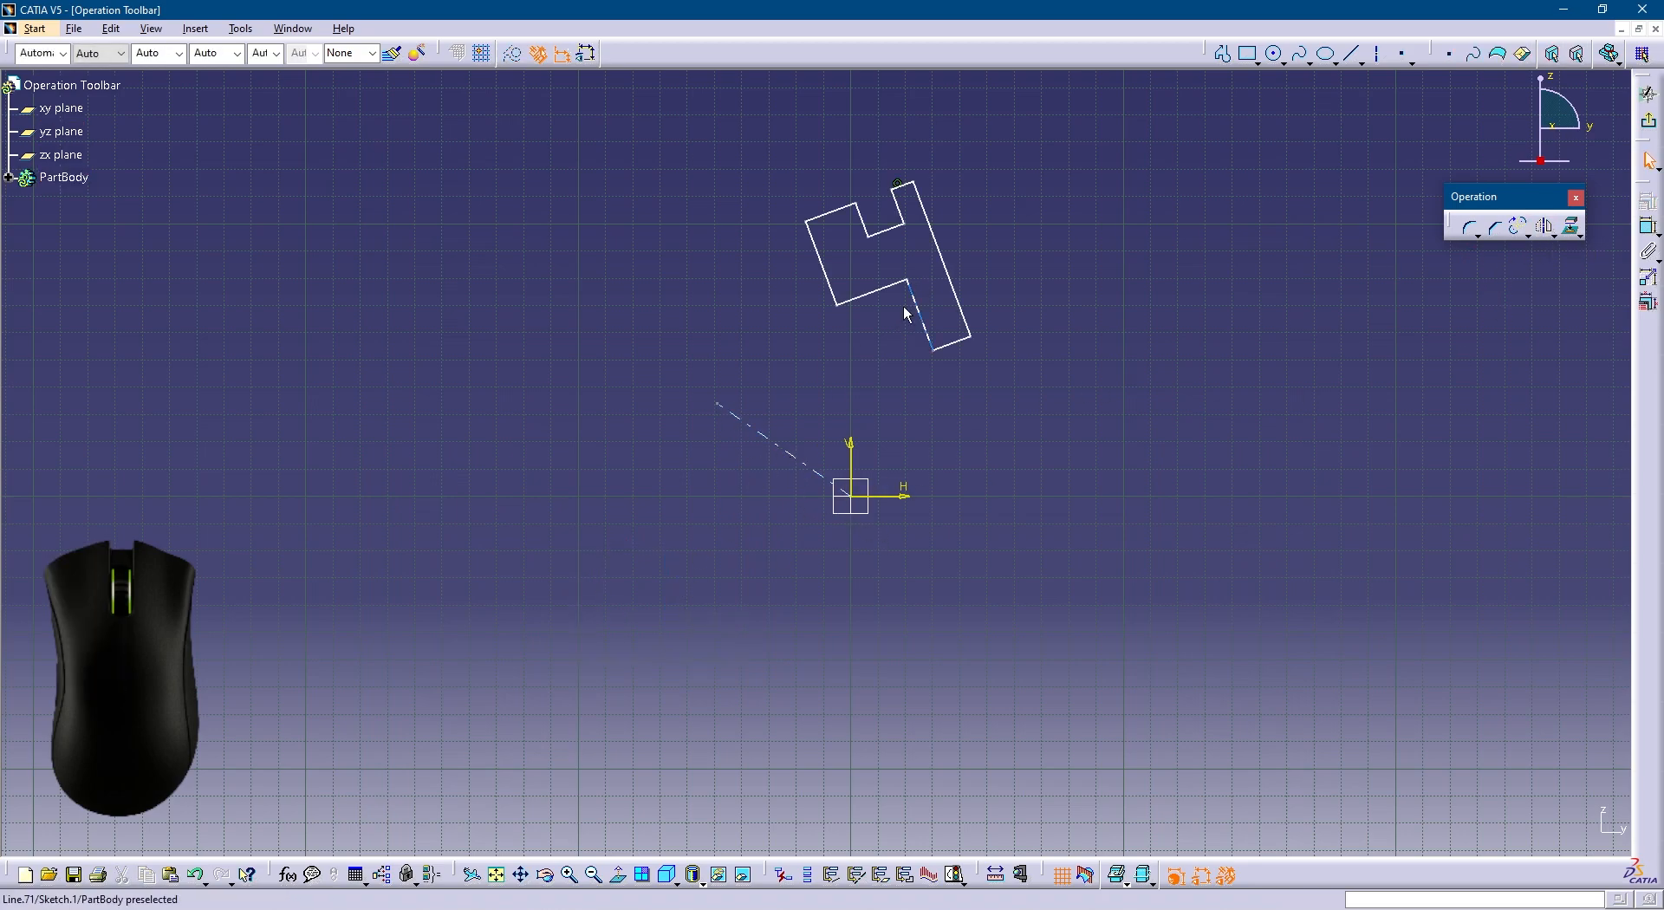
left_click(1022, 381)
key("ctrl+z")
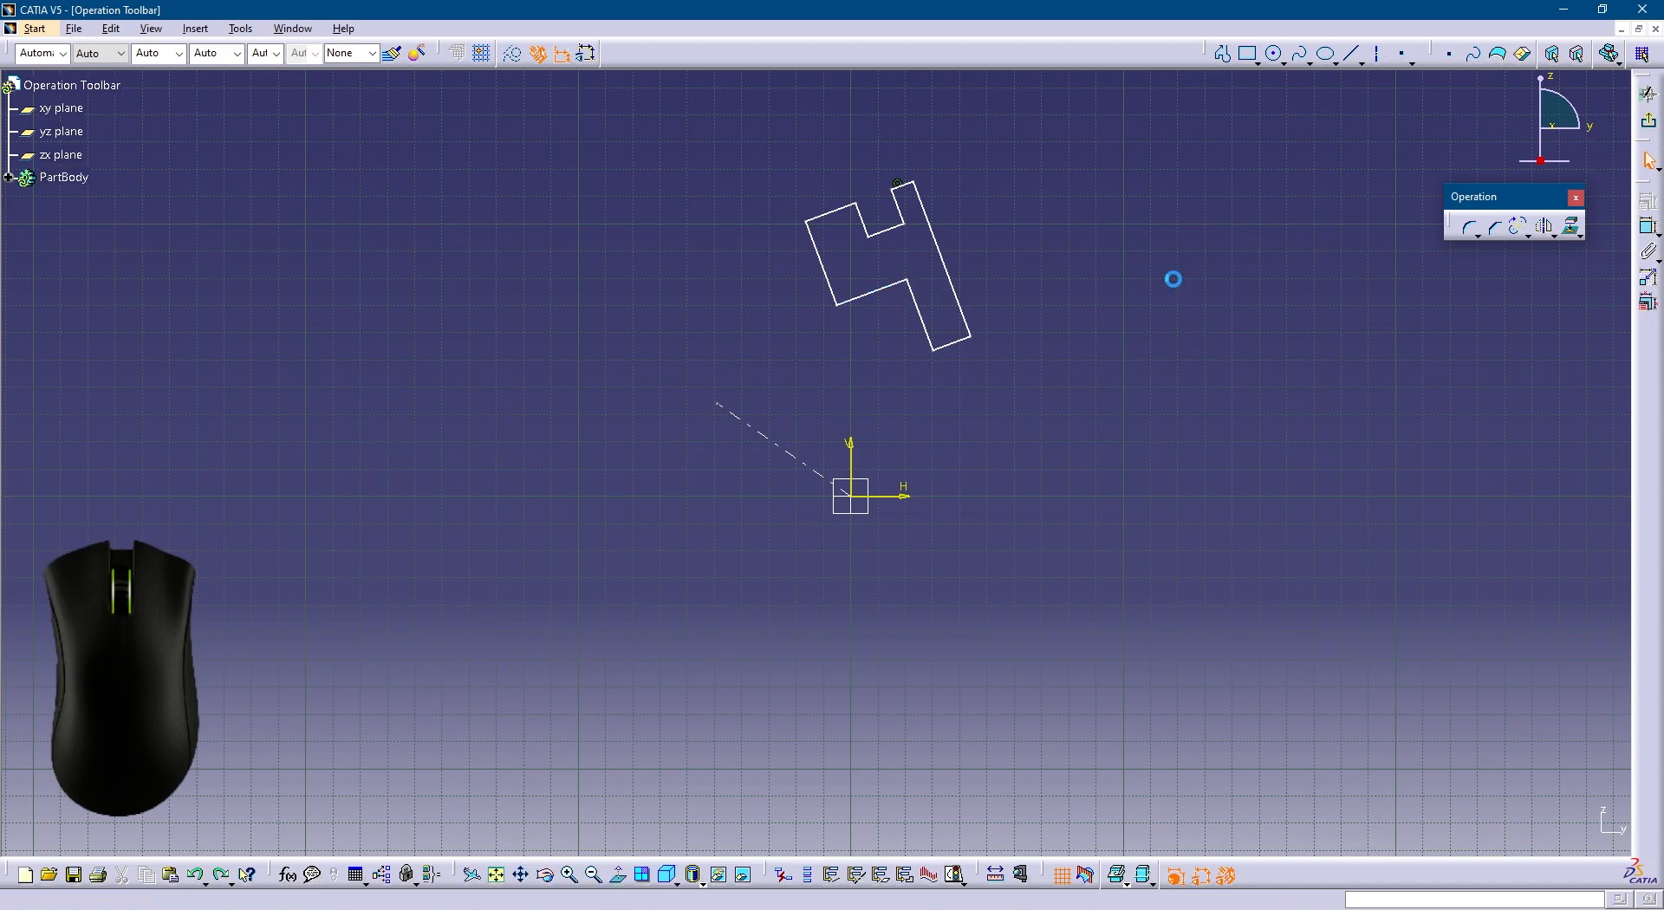
Delete the stepped profile and the inclined axis line from the sketch.
left_click(1176, 286)
left_click_drag(253, 314, 953, 750)
key("Delete")
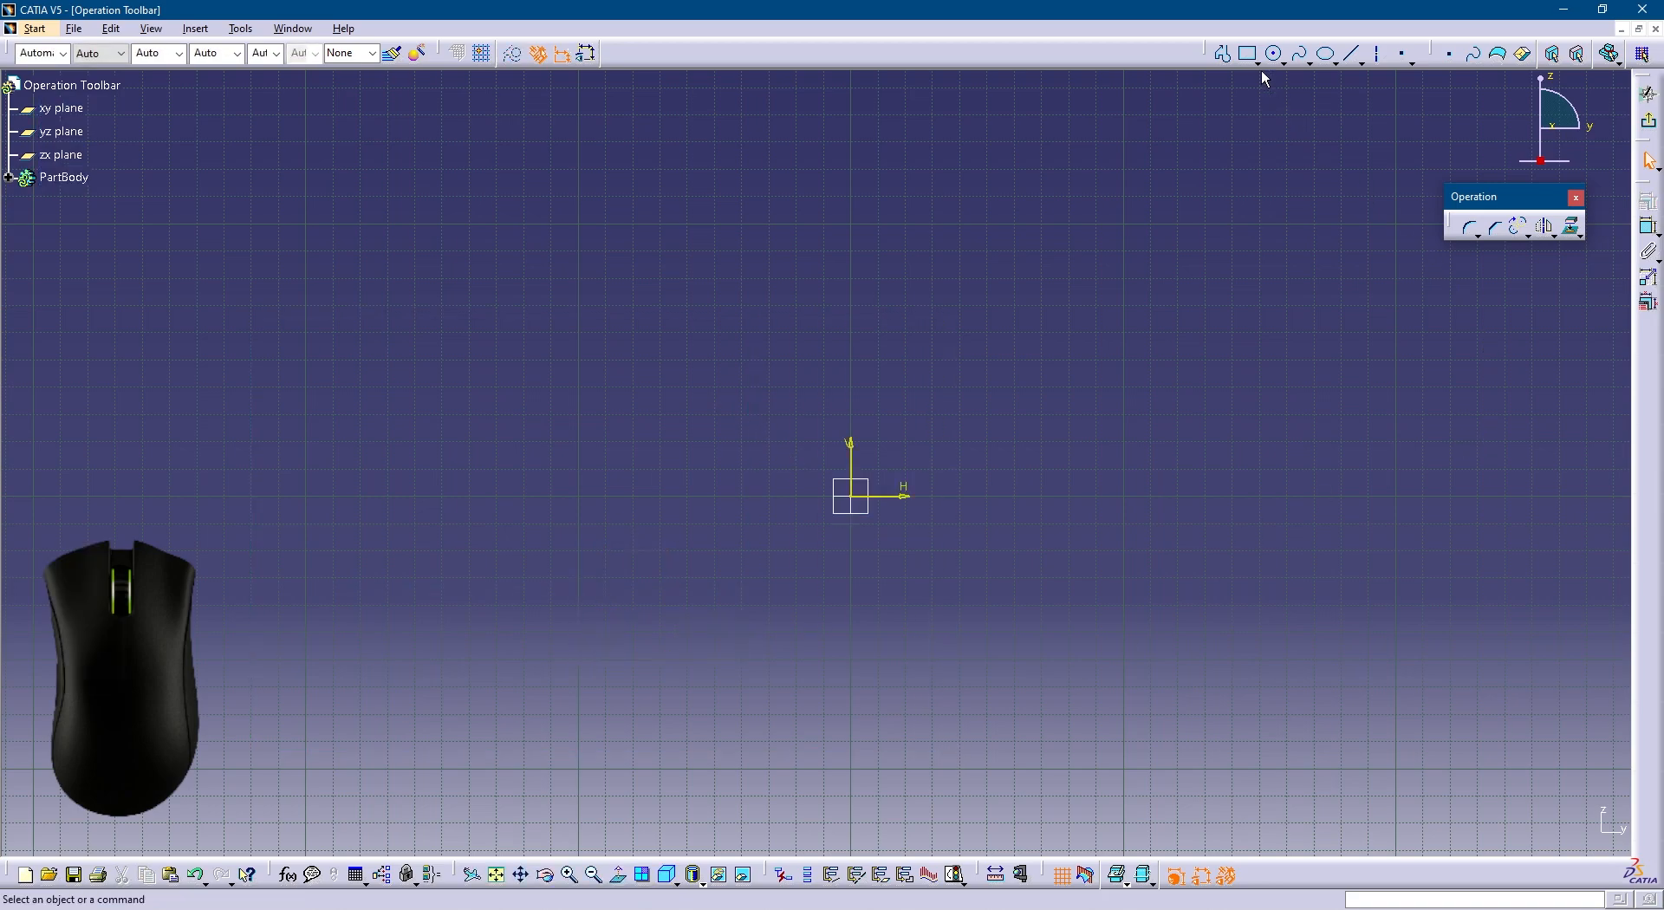
Sketch a rectangle about 329 × 240 mm extending up and to the right from the sketch origin.
left_click(1247, 57)
right_click(1079, 430)
middle_click_drag(1120, 365, 1062, 518)
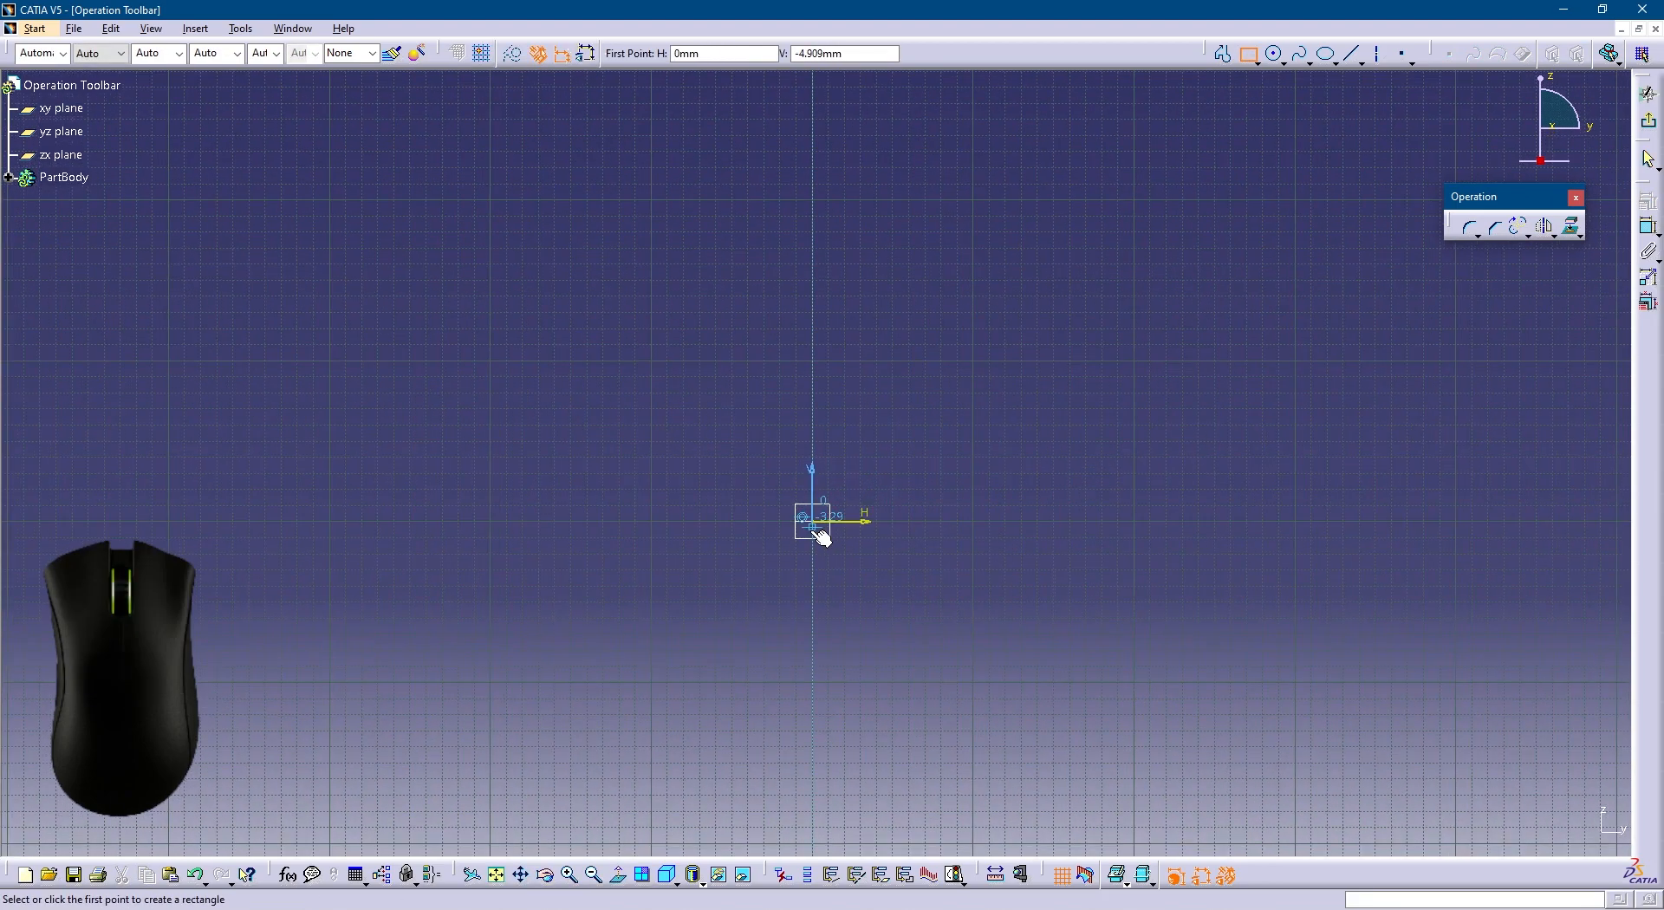
left_click(811, 520)
left_click(1341, 140)
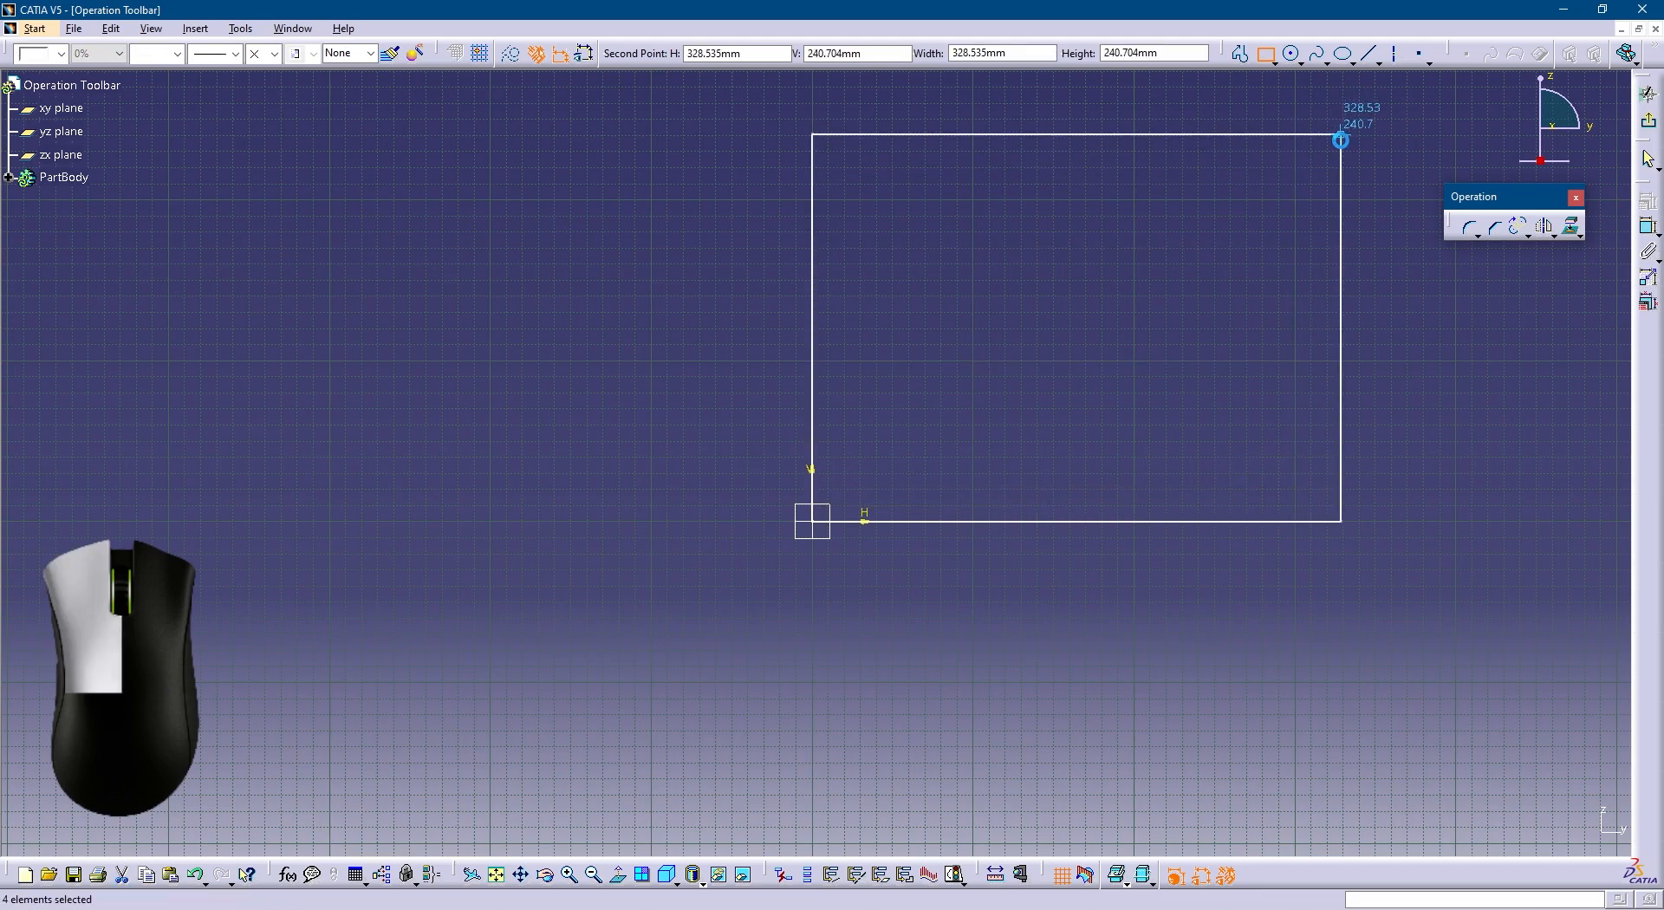
Sketch a small circle inside the rectangle near its corner at the origin.
left_click(1274, 56)
left_click(859, 469)
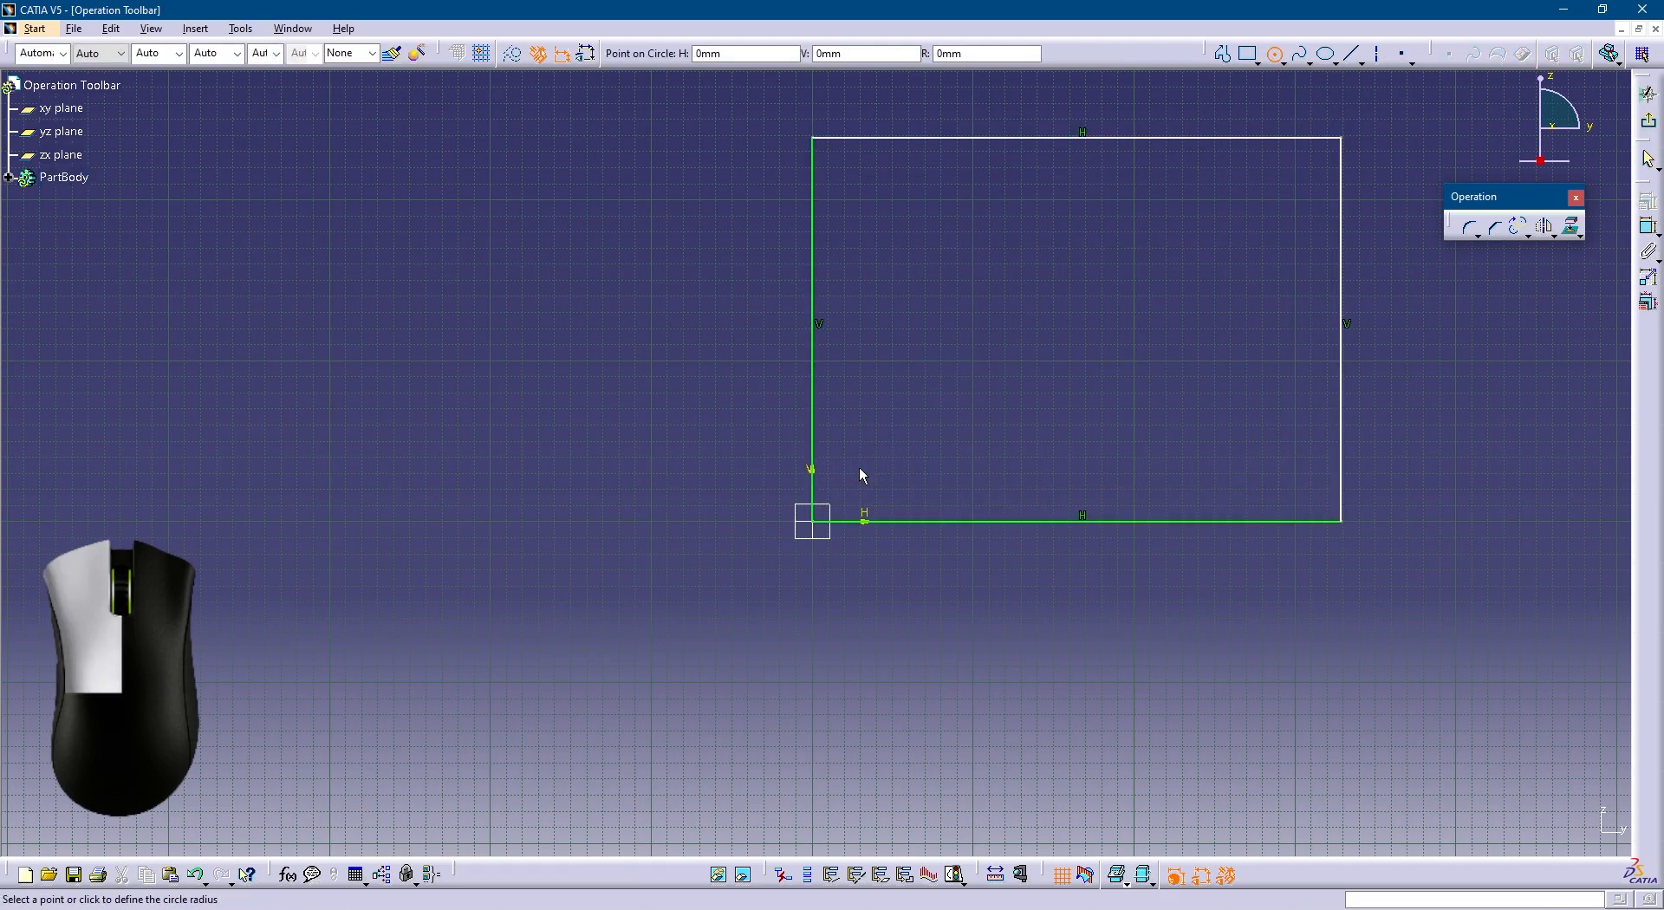
left_click(888, 482)
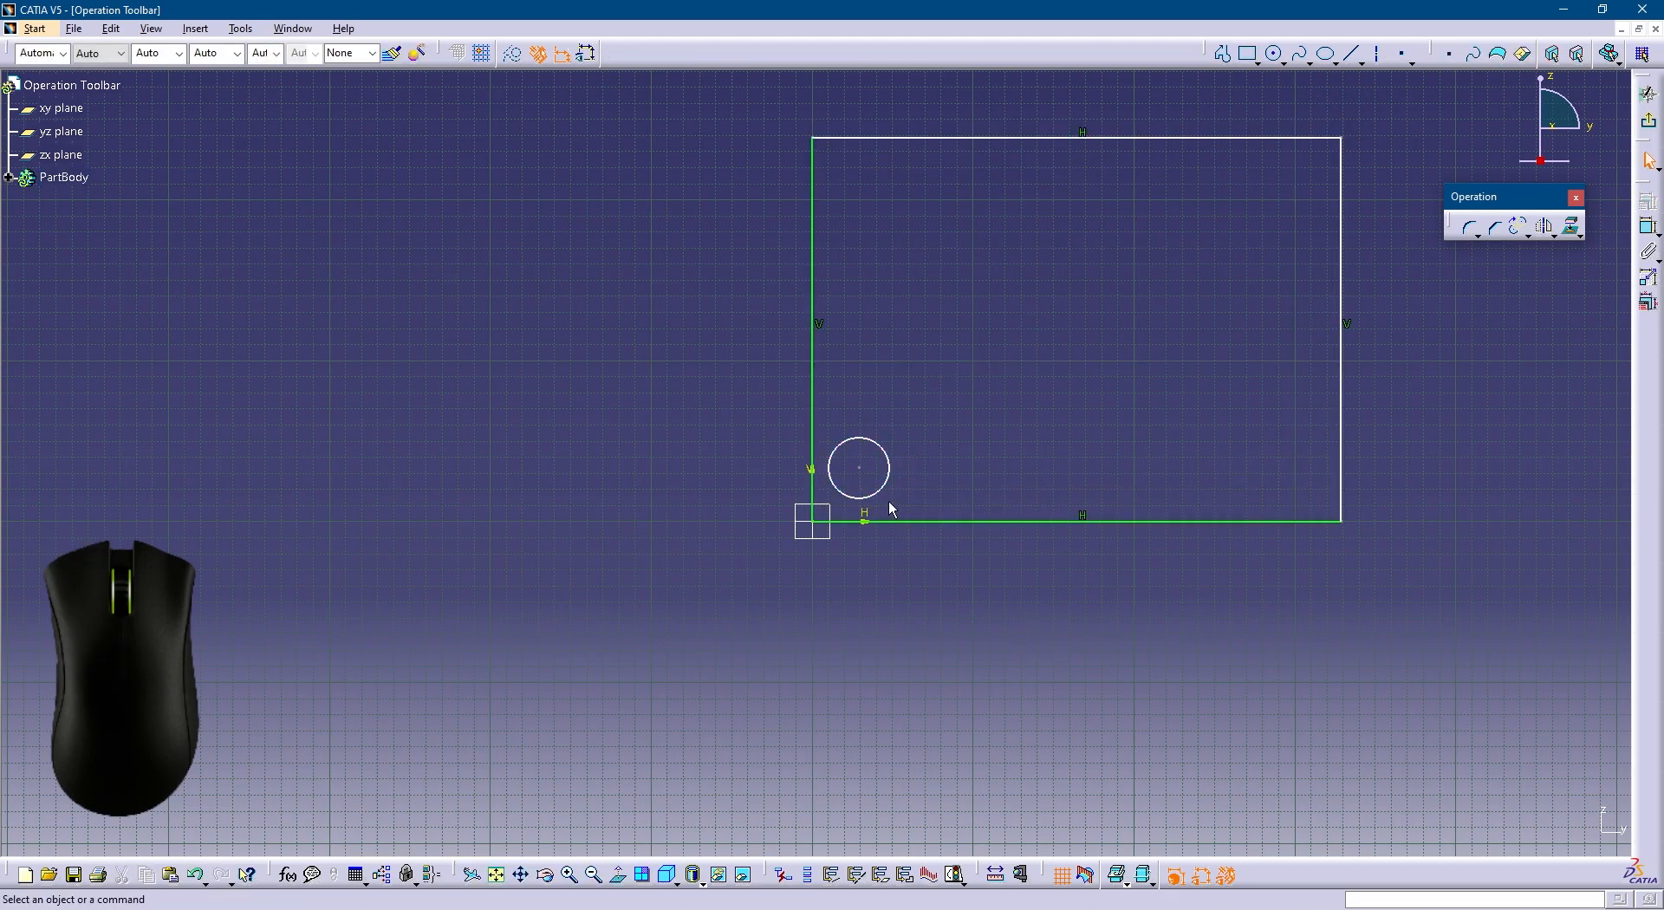
Start Translate on the circle in duplicate mode, keeping internal and external constraints and the original constraint mode.
left_click(887, 455)
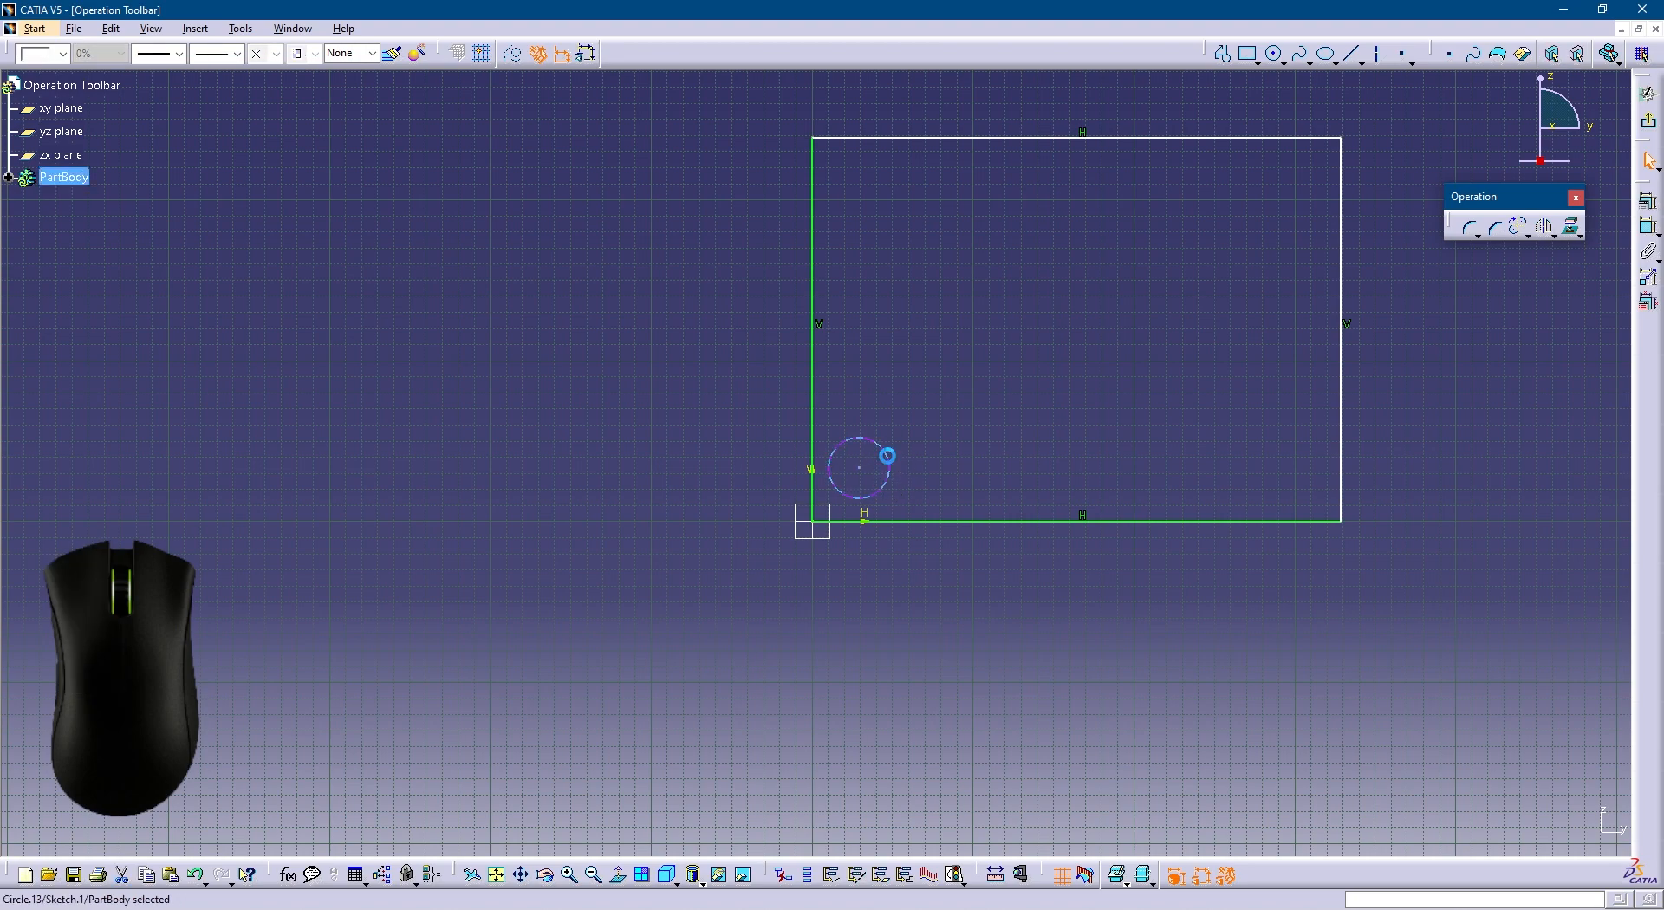
left_click(1553, 234)
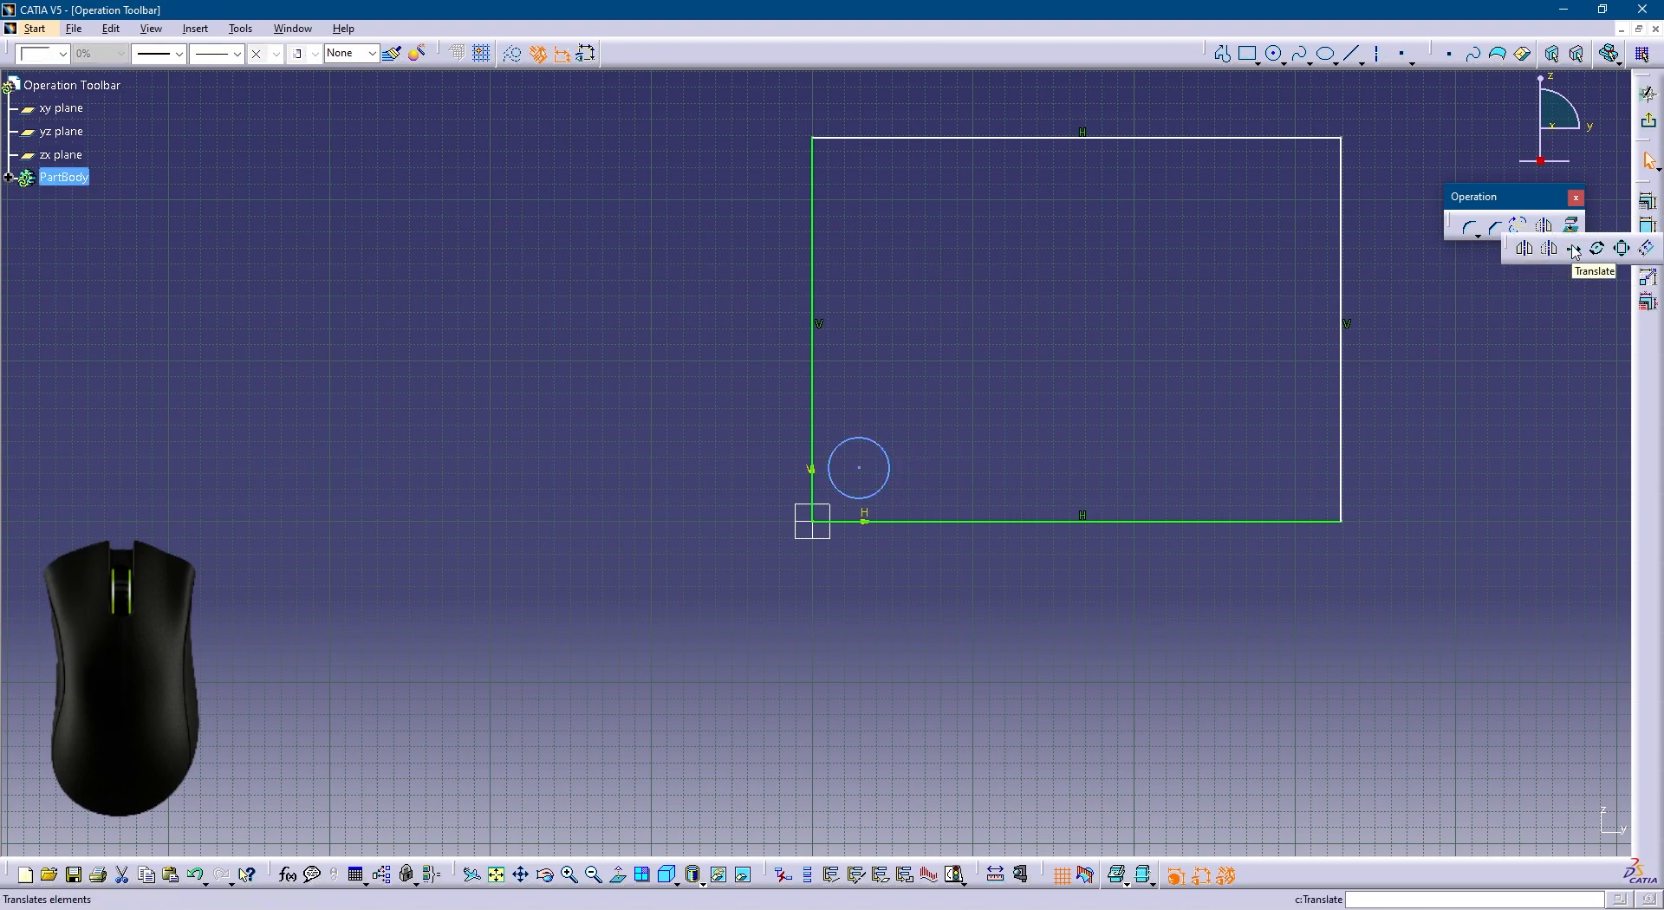
left_click(1573, 249)
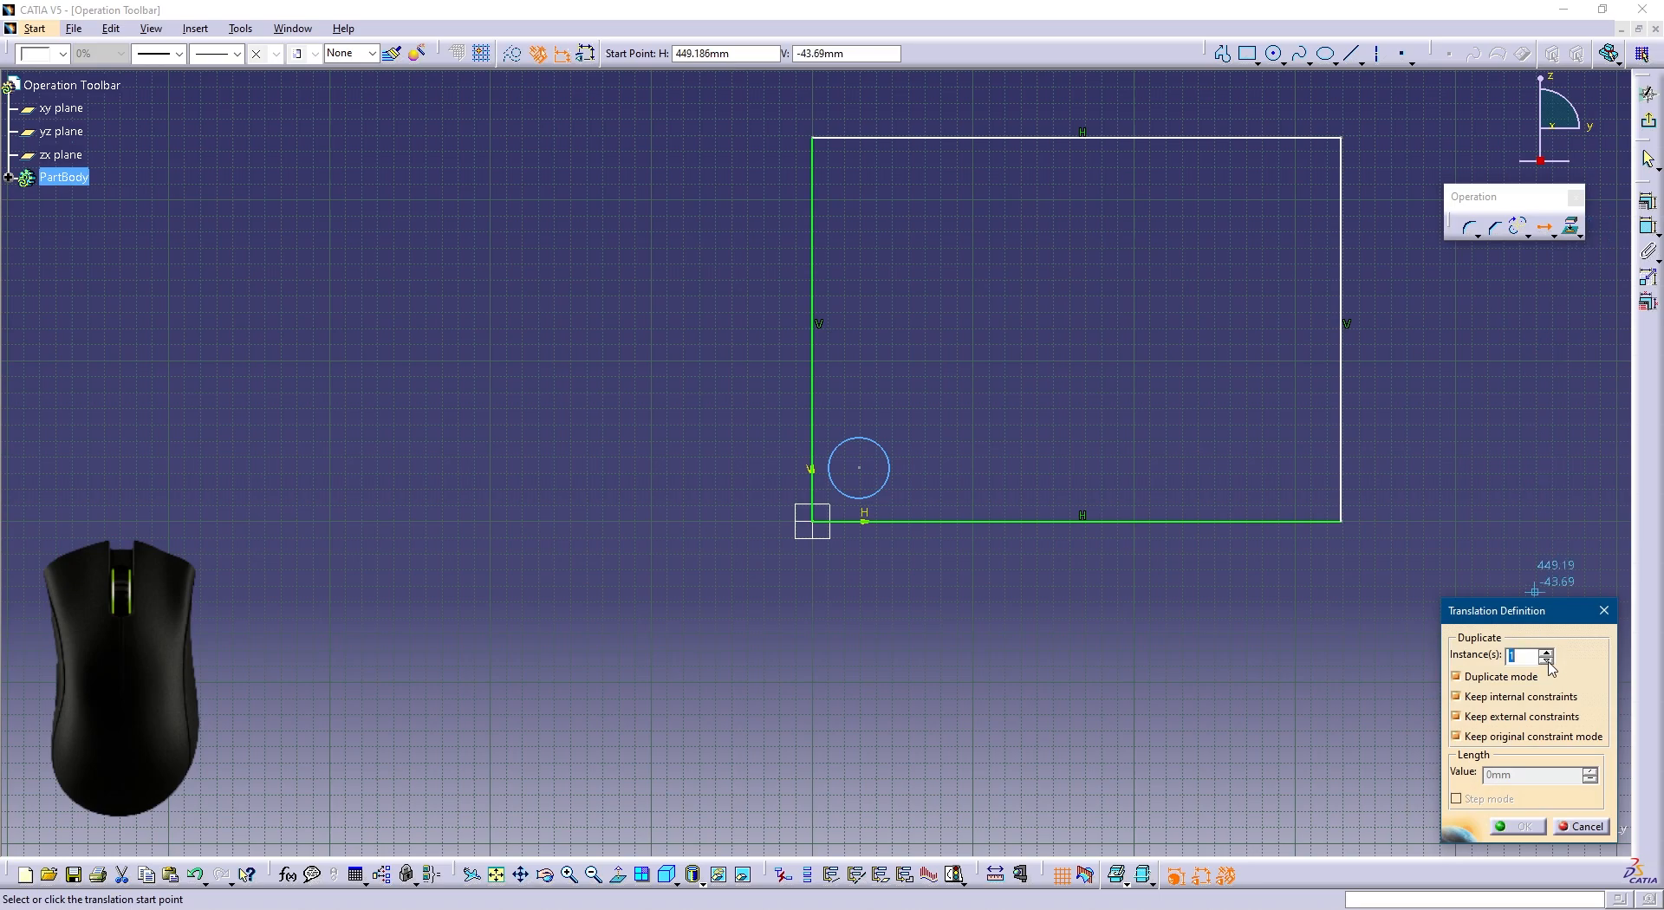
left_click(1501, 698)
left_click(1496, 738)
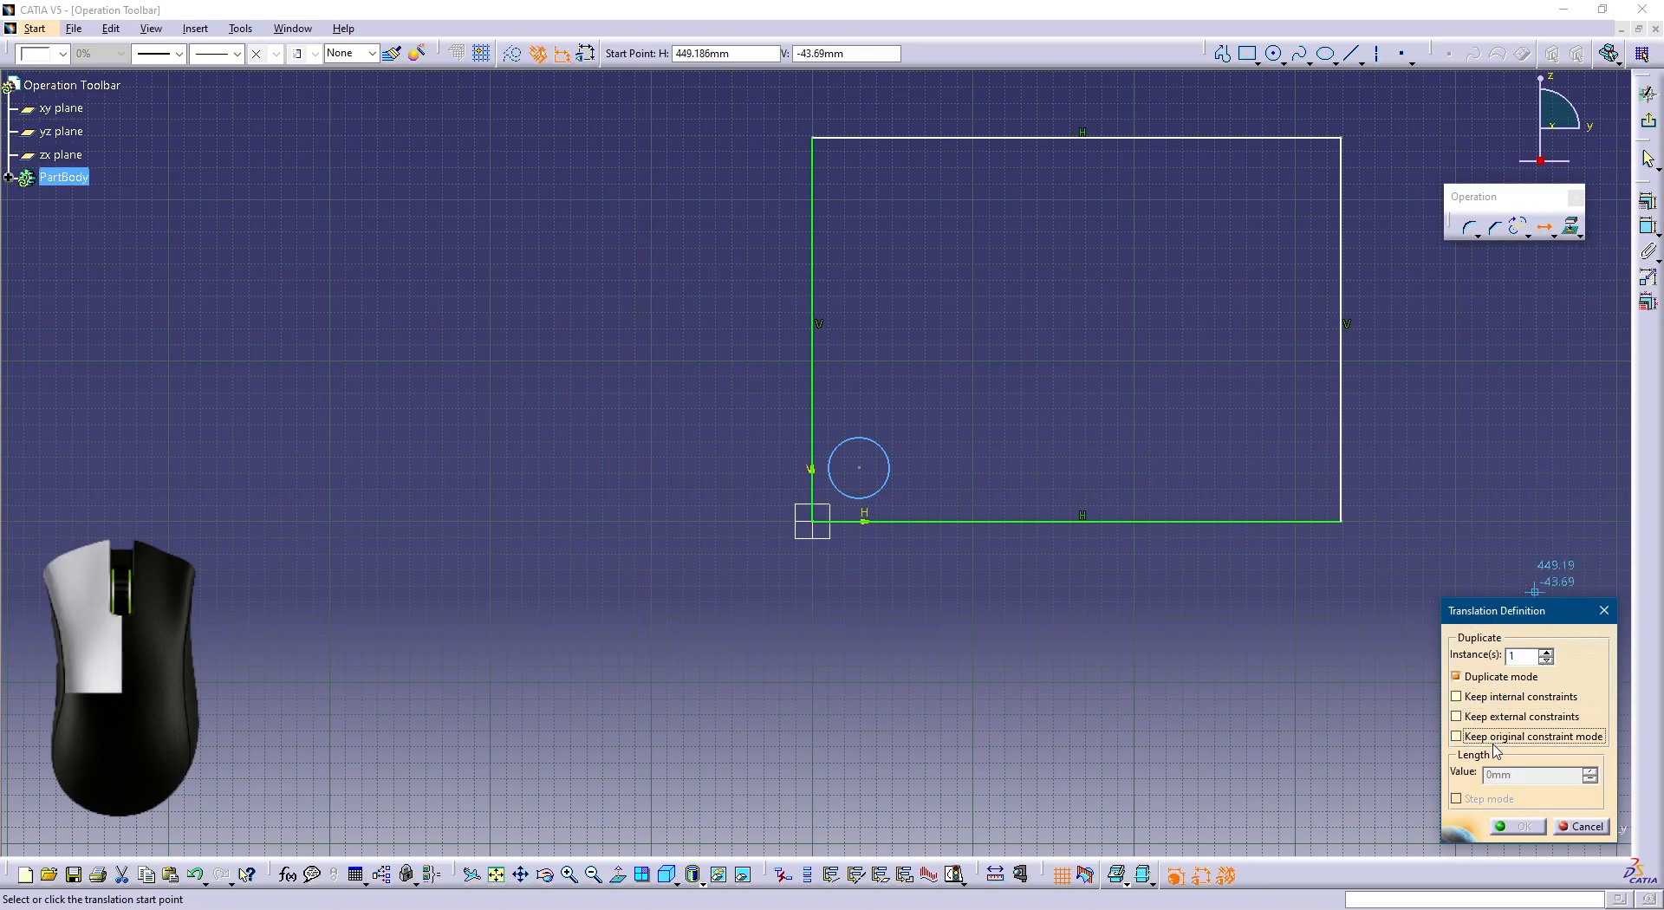
left_click(1547, 696)
left_click(1512, 717)
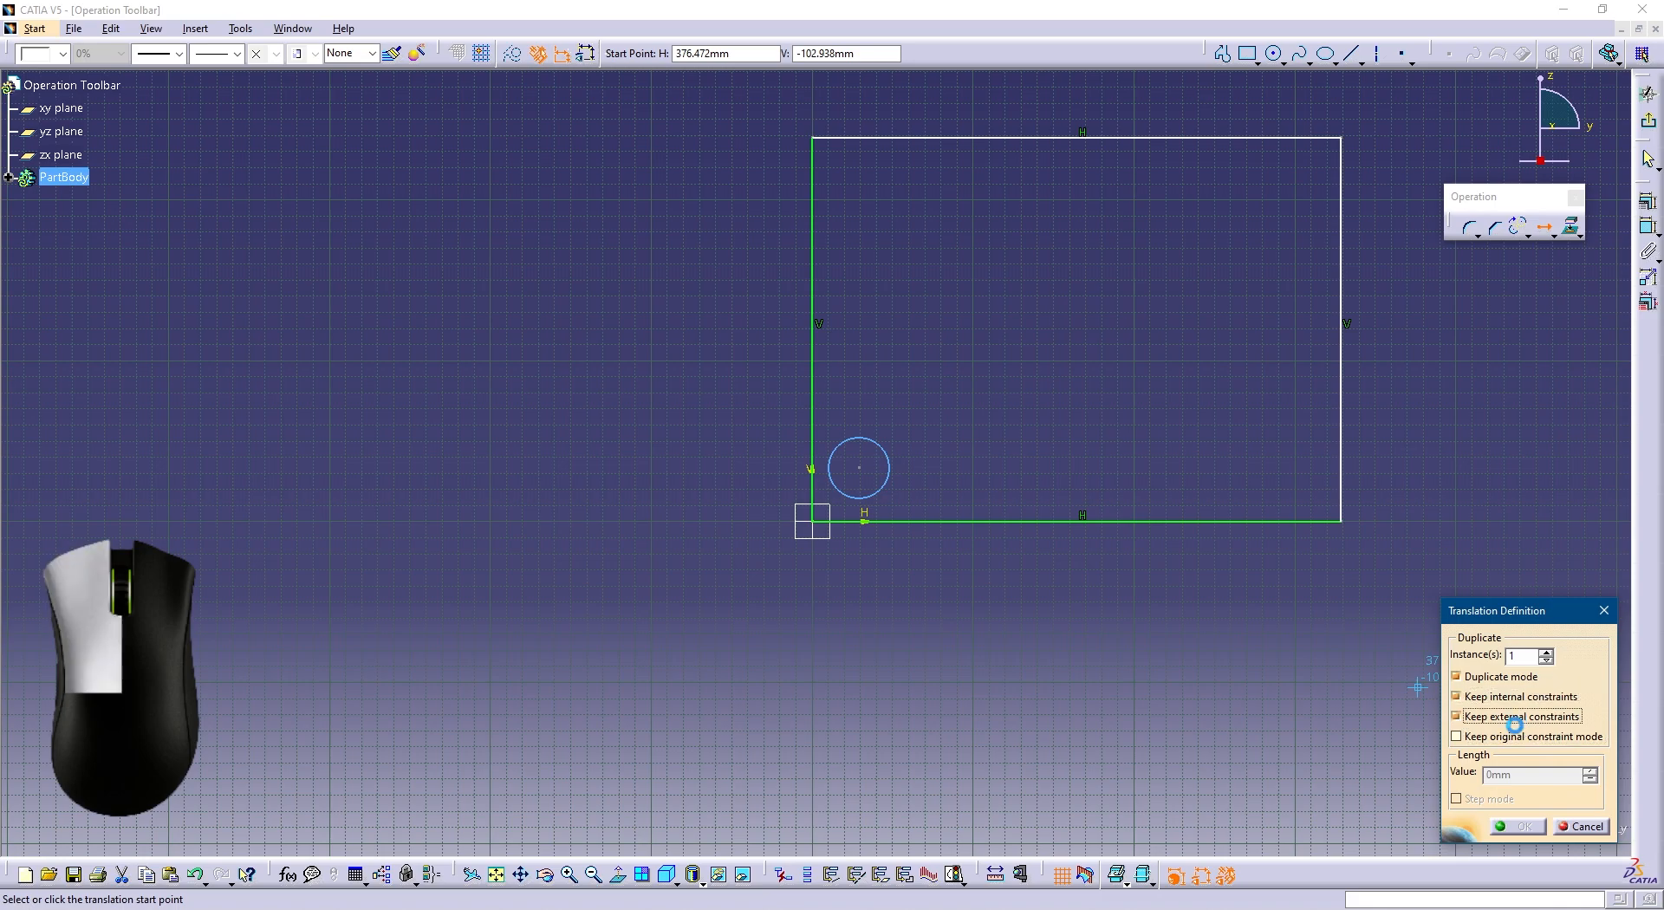
left_click(1499, 738)
Set 5 instances and place the circle copies in a horizontal row, spaced about 53 mm from the original circle's centre.
left_click(1545, 653)
left_click(1545, 652)
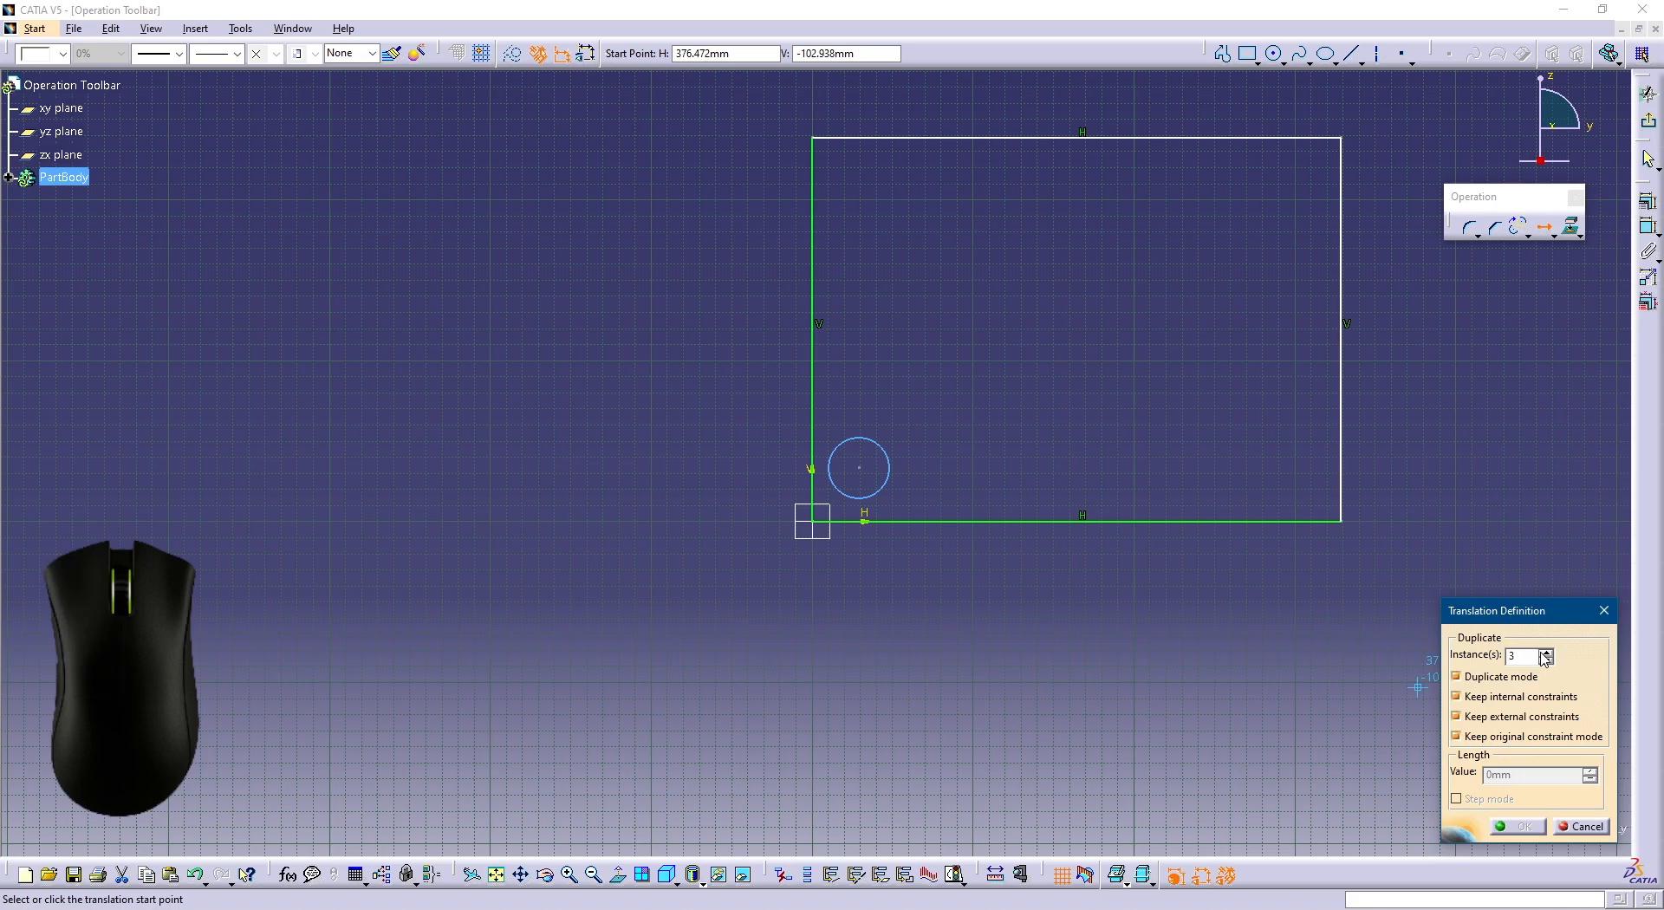
left_click(1545, 653)
left_click(1545, 652)
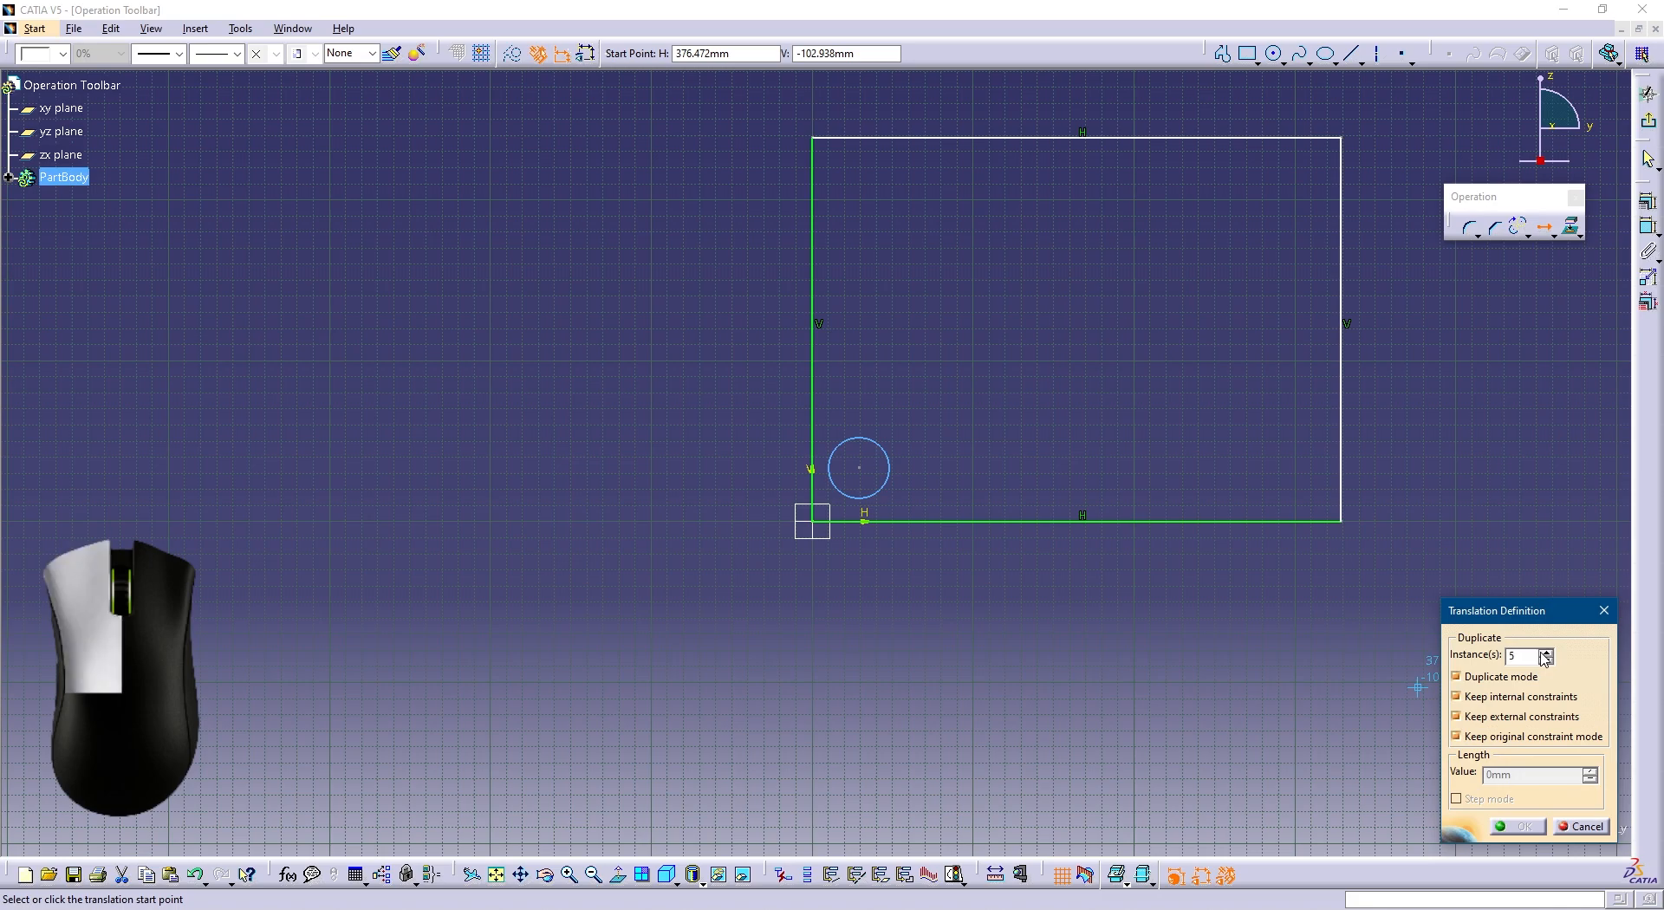
left_click(859, 467)
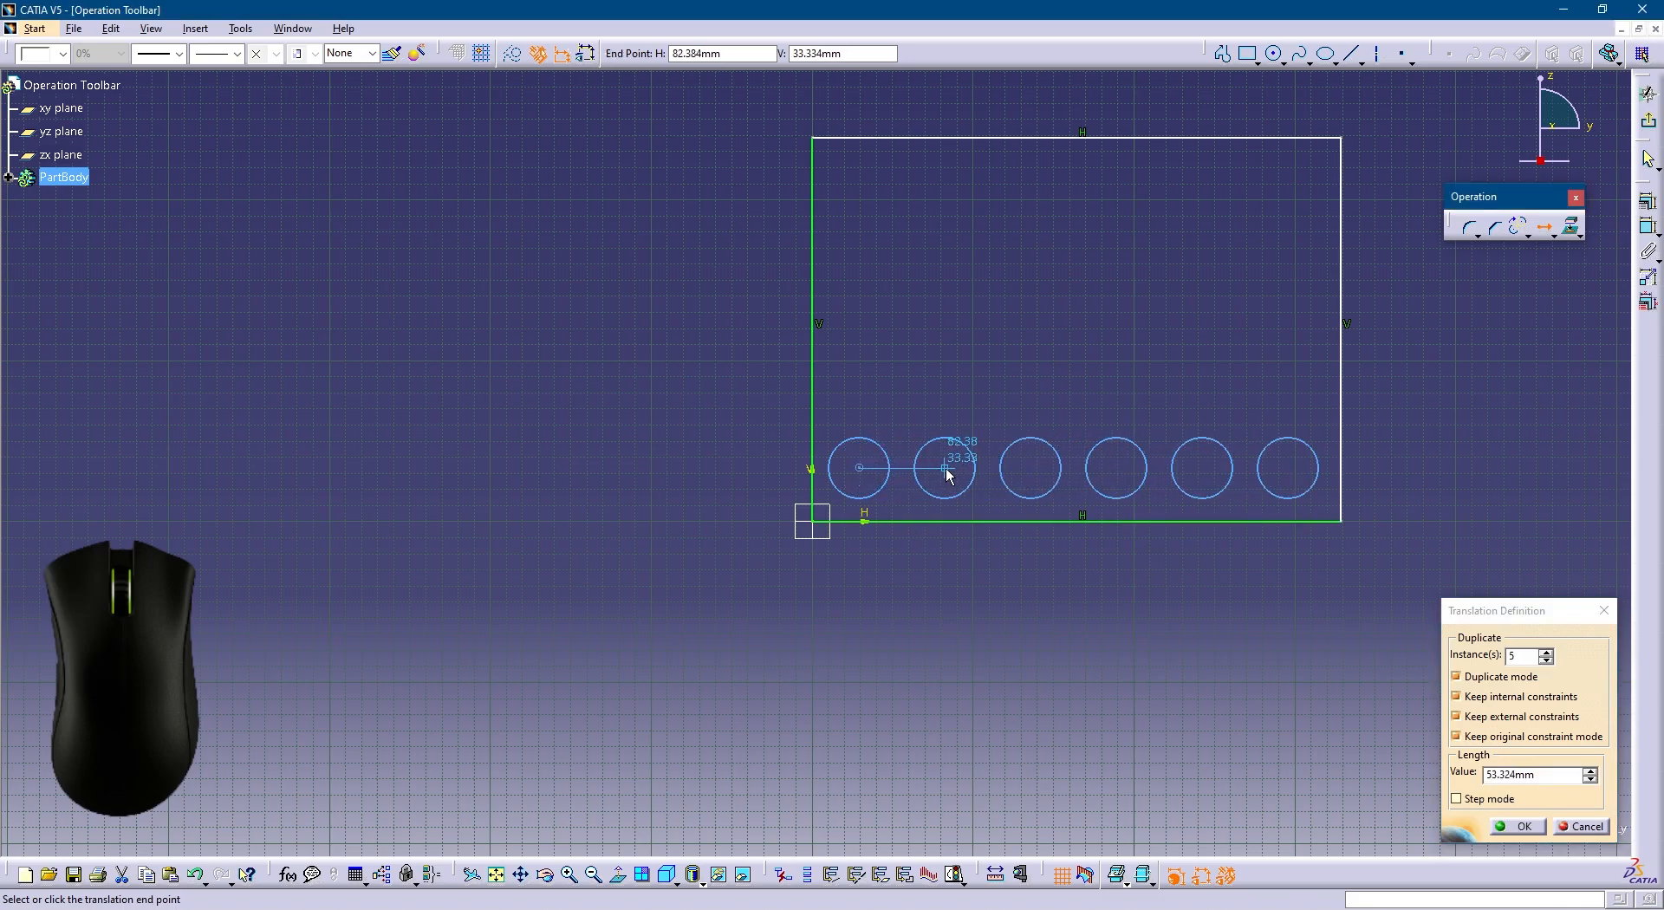
left_click(1329, 613)
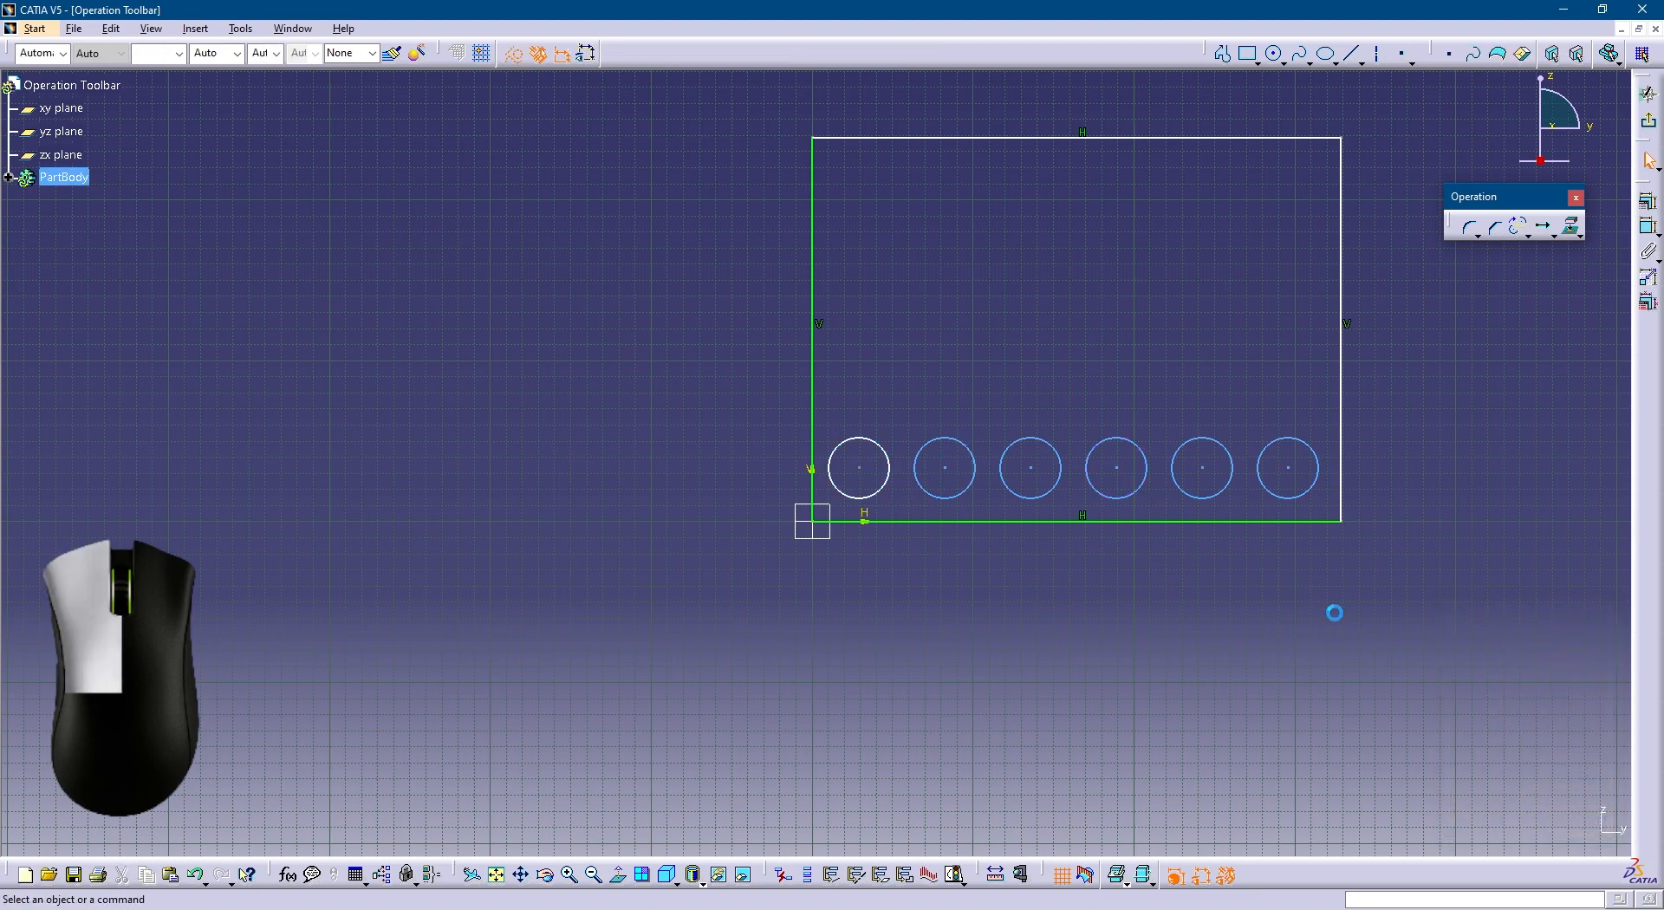
Start Translate on all six circles of the row in duplicate mode with 4 instances.
left_click(888, 459)
left_click(951, 441, "ctrl")
left_click(1048, 448, "ctrl")
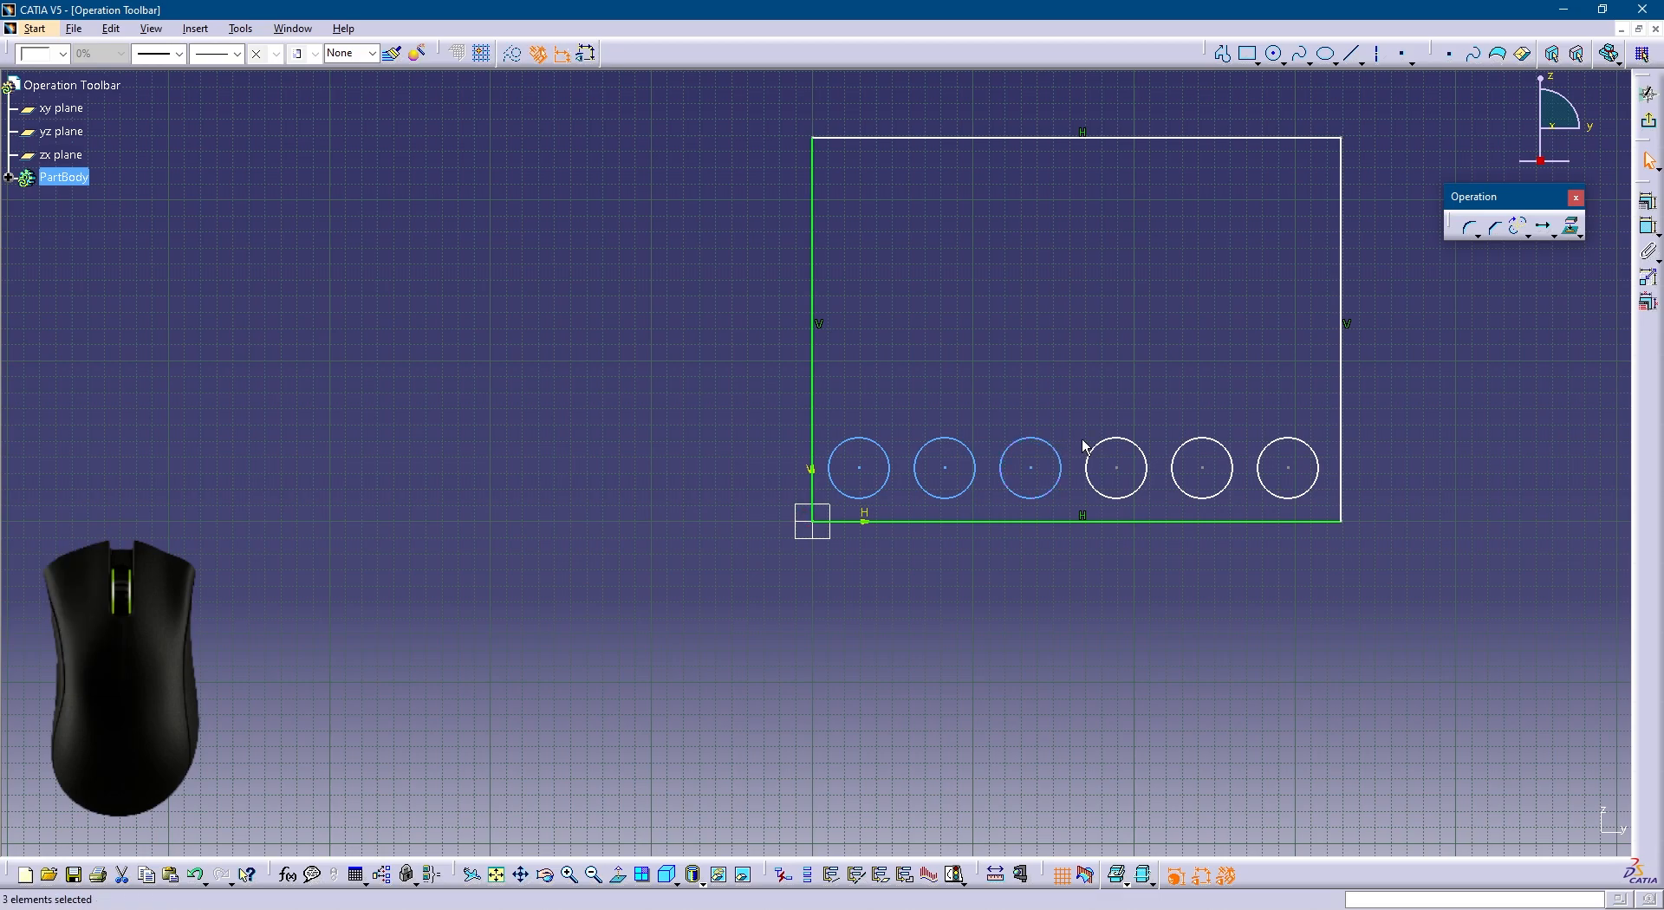
left_click(1103, 439, "ctrl")
left_click(1196, 434, "ctrl")
left_click(1268, 443, "ctrl")
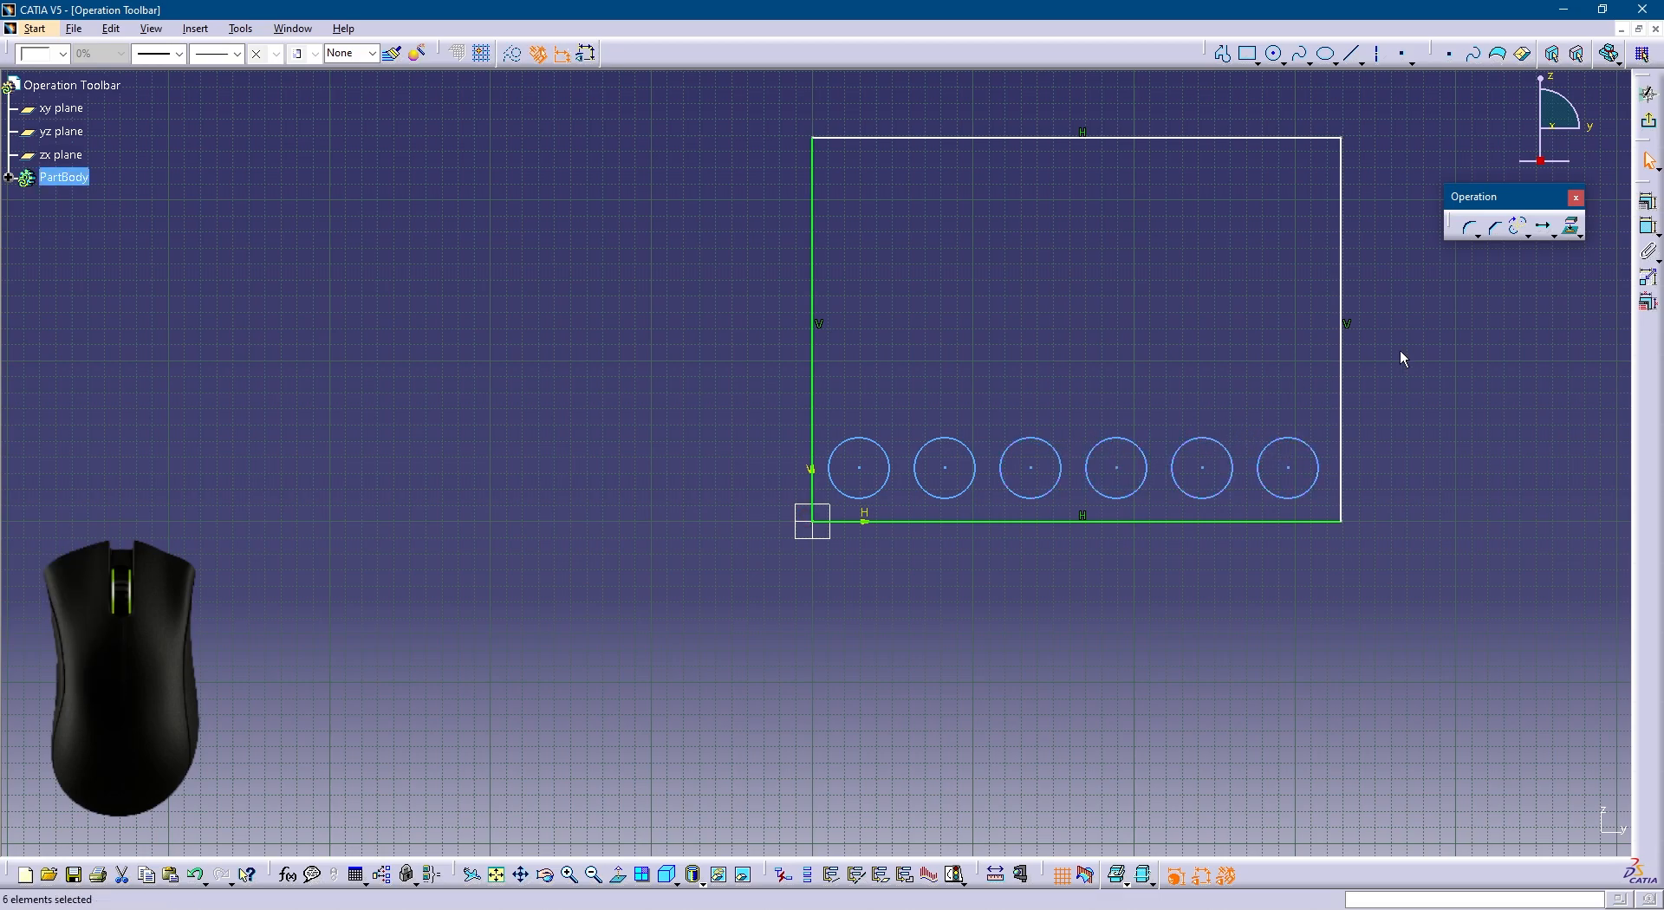
left_click(1541, 231)
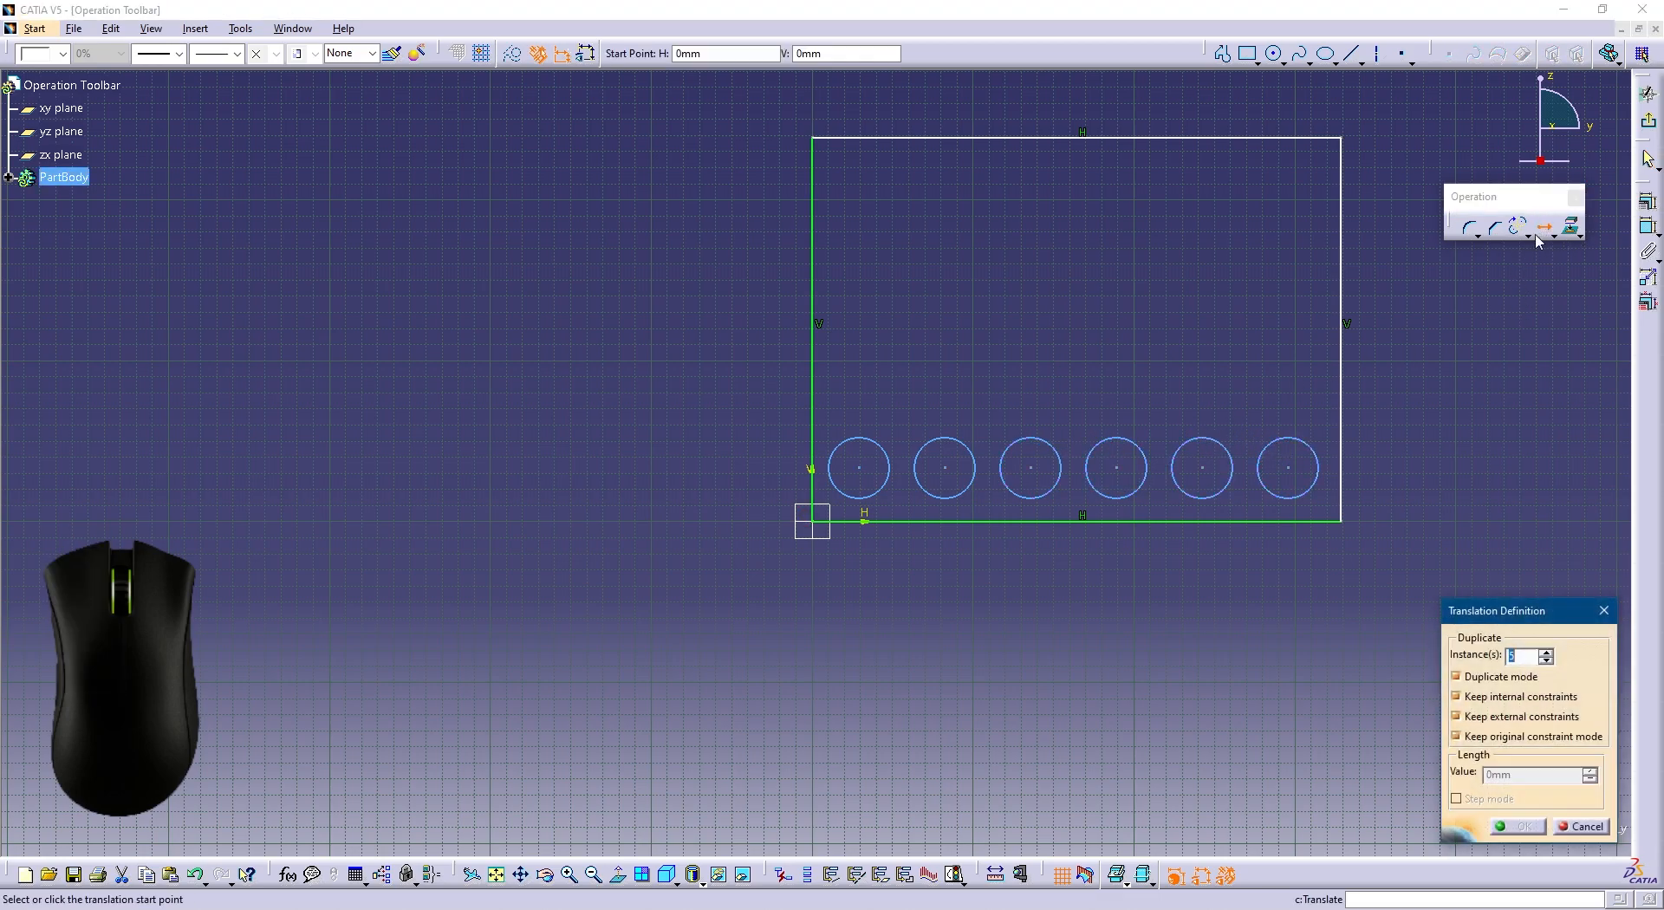
left_click(1546, 660)
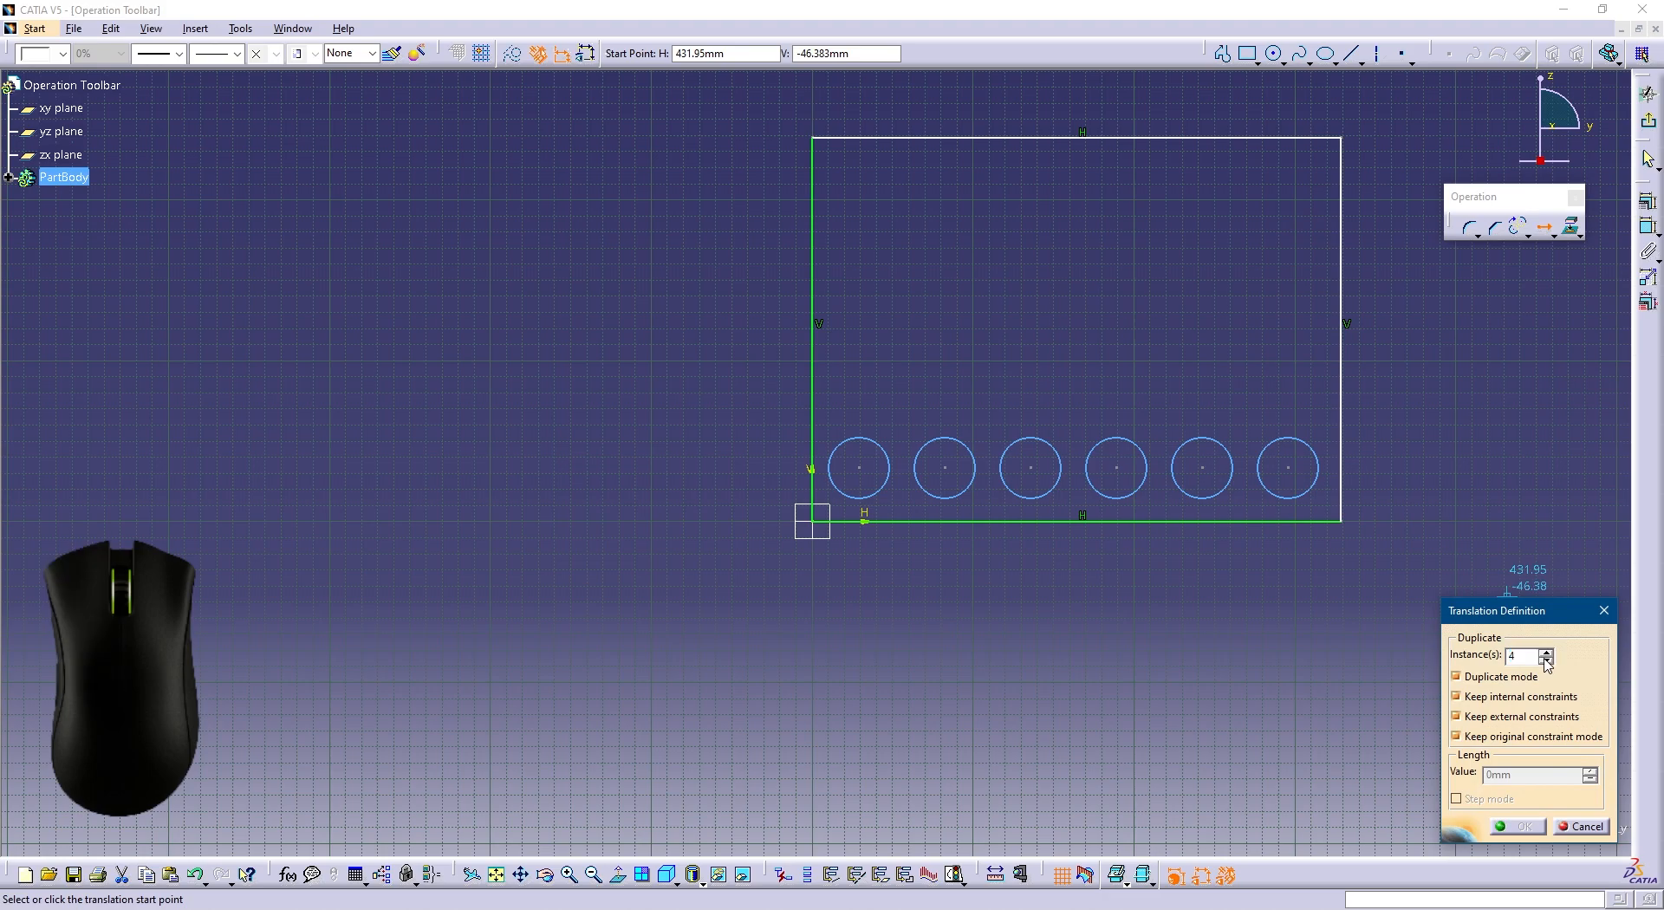
Define the translation from the first circle's centre and place the four row copies straight above, filling the rectangle.
left_click(858, 468)
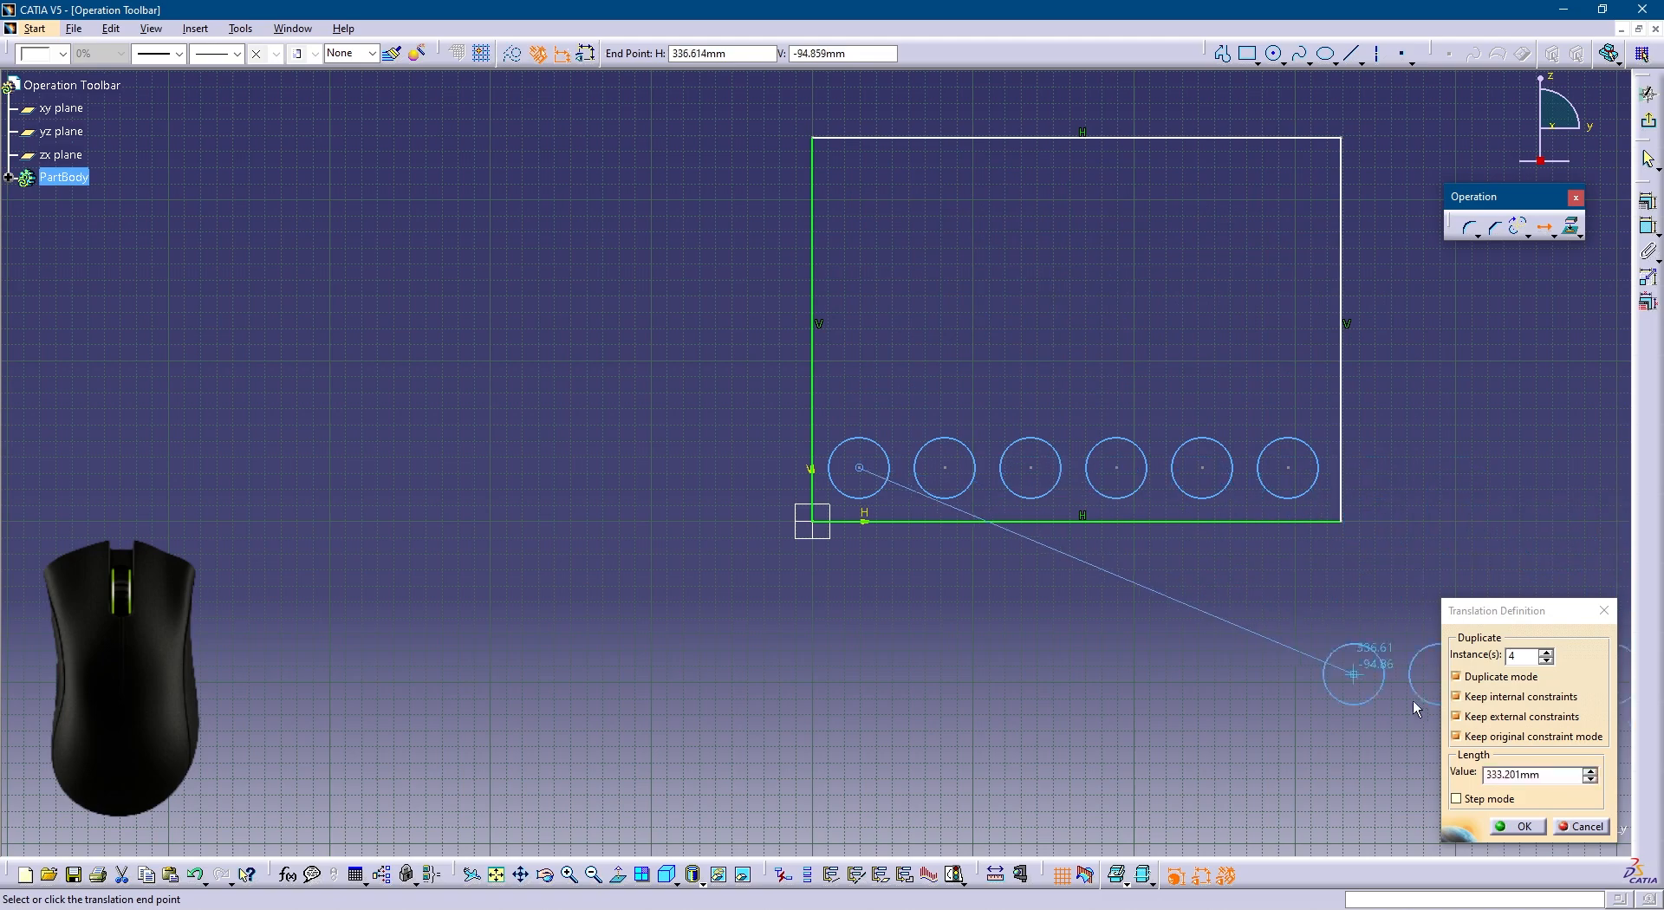
left_click(1597, 776)
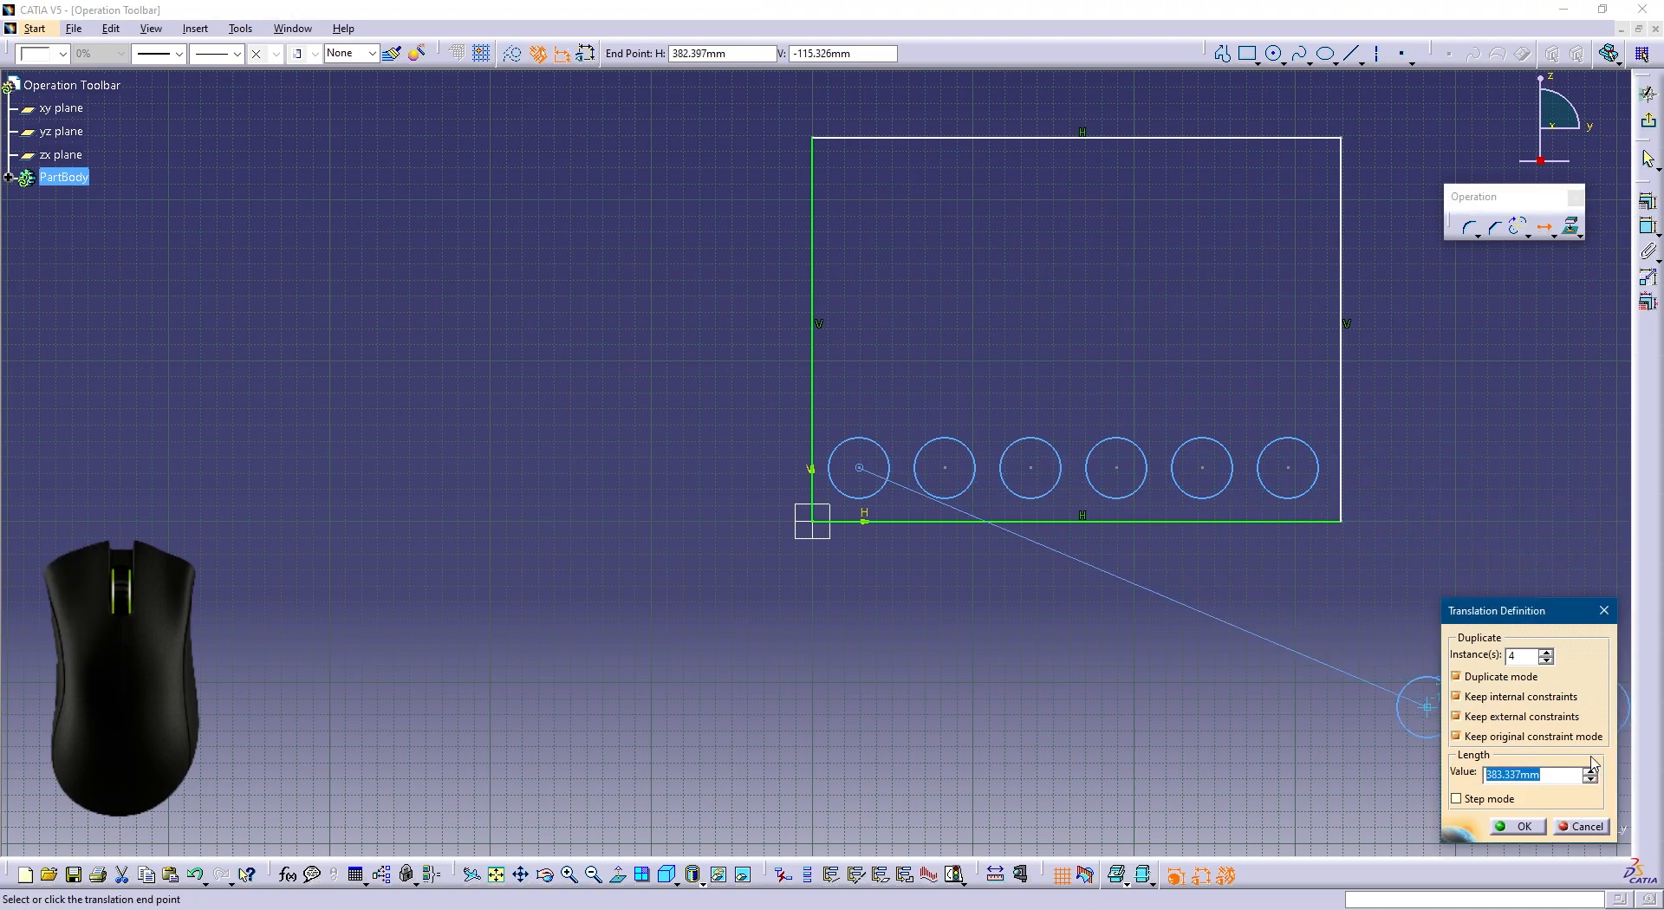
key("Return")
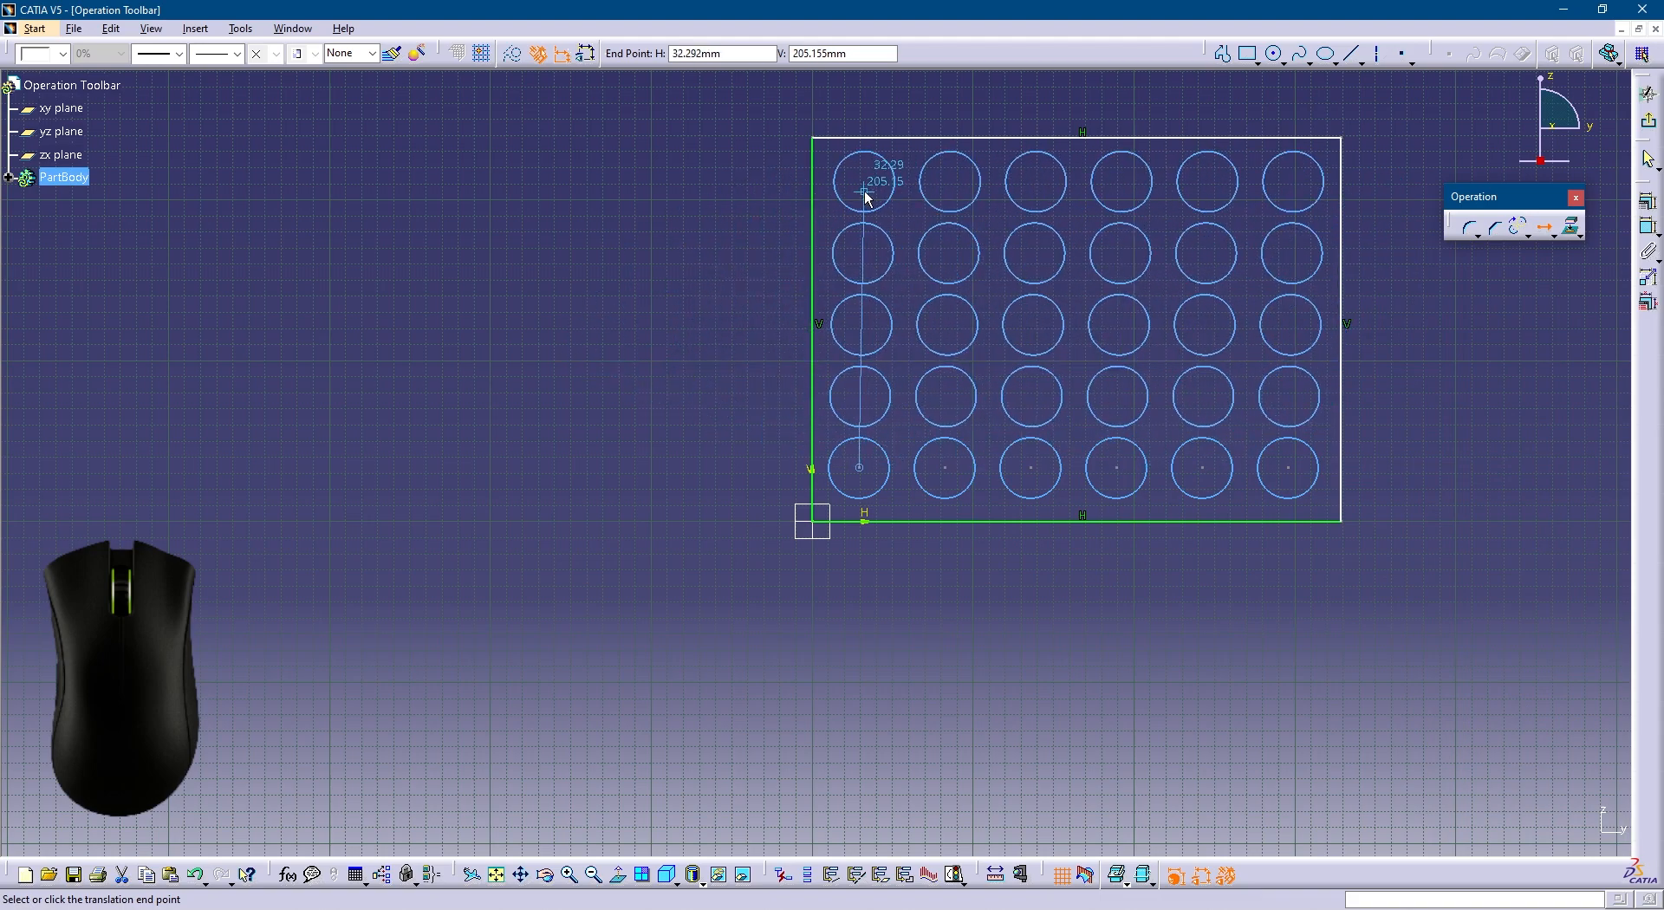
left_click(858, 190)
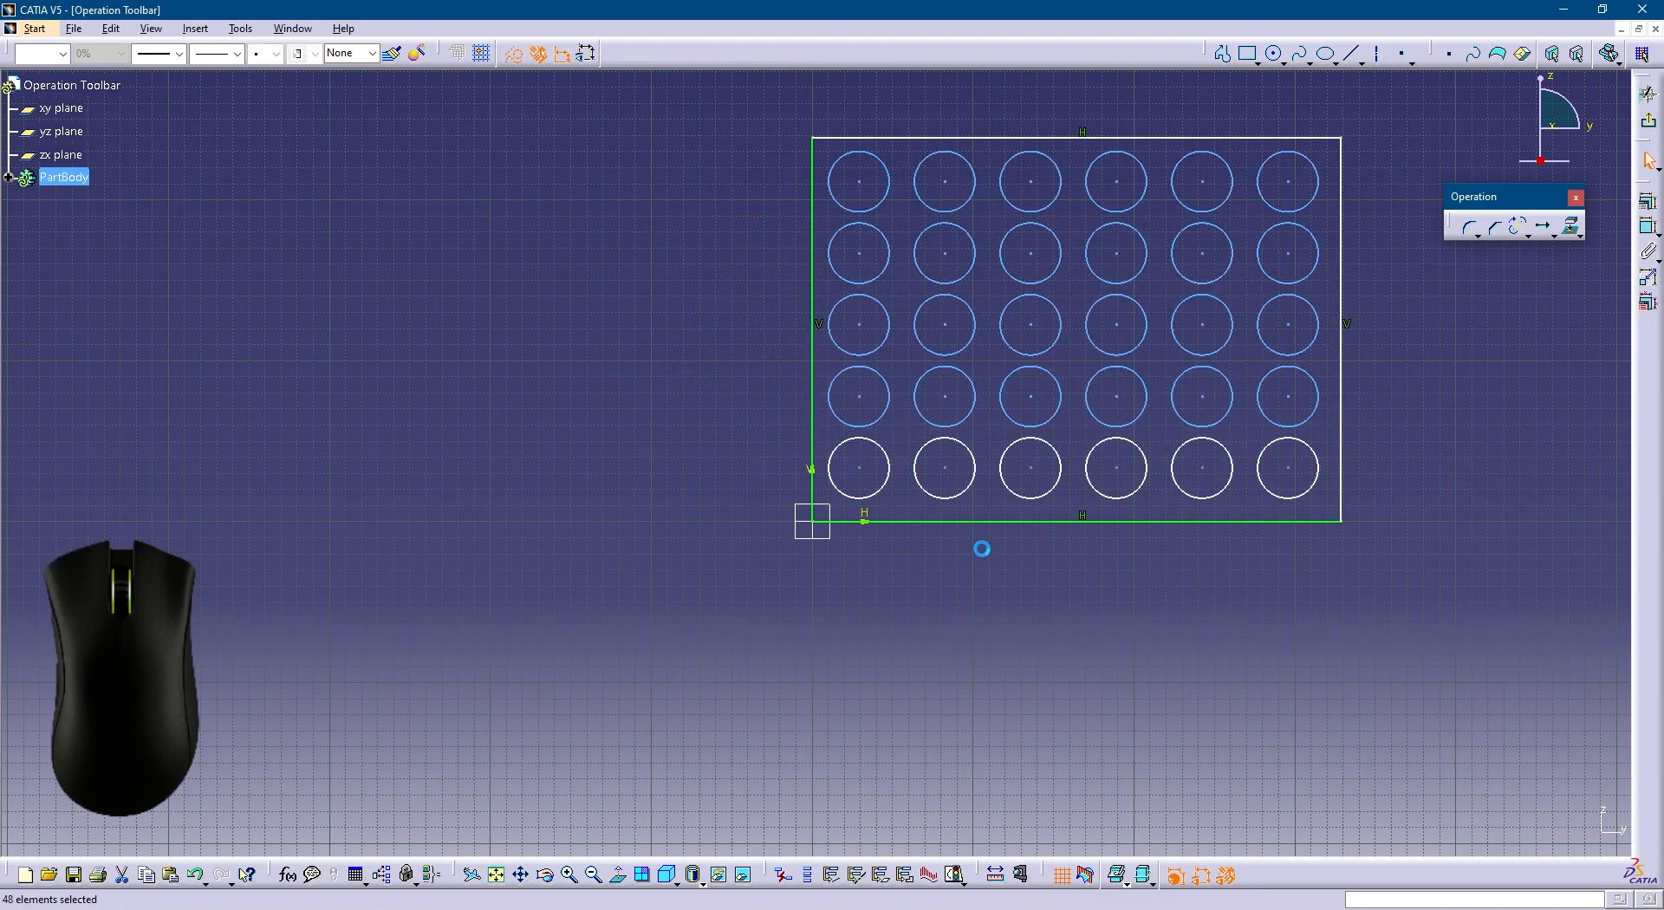
left_click(1032, 638)
middle_click_drag(1116, 532, 1096, 572)
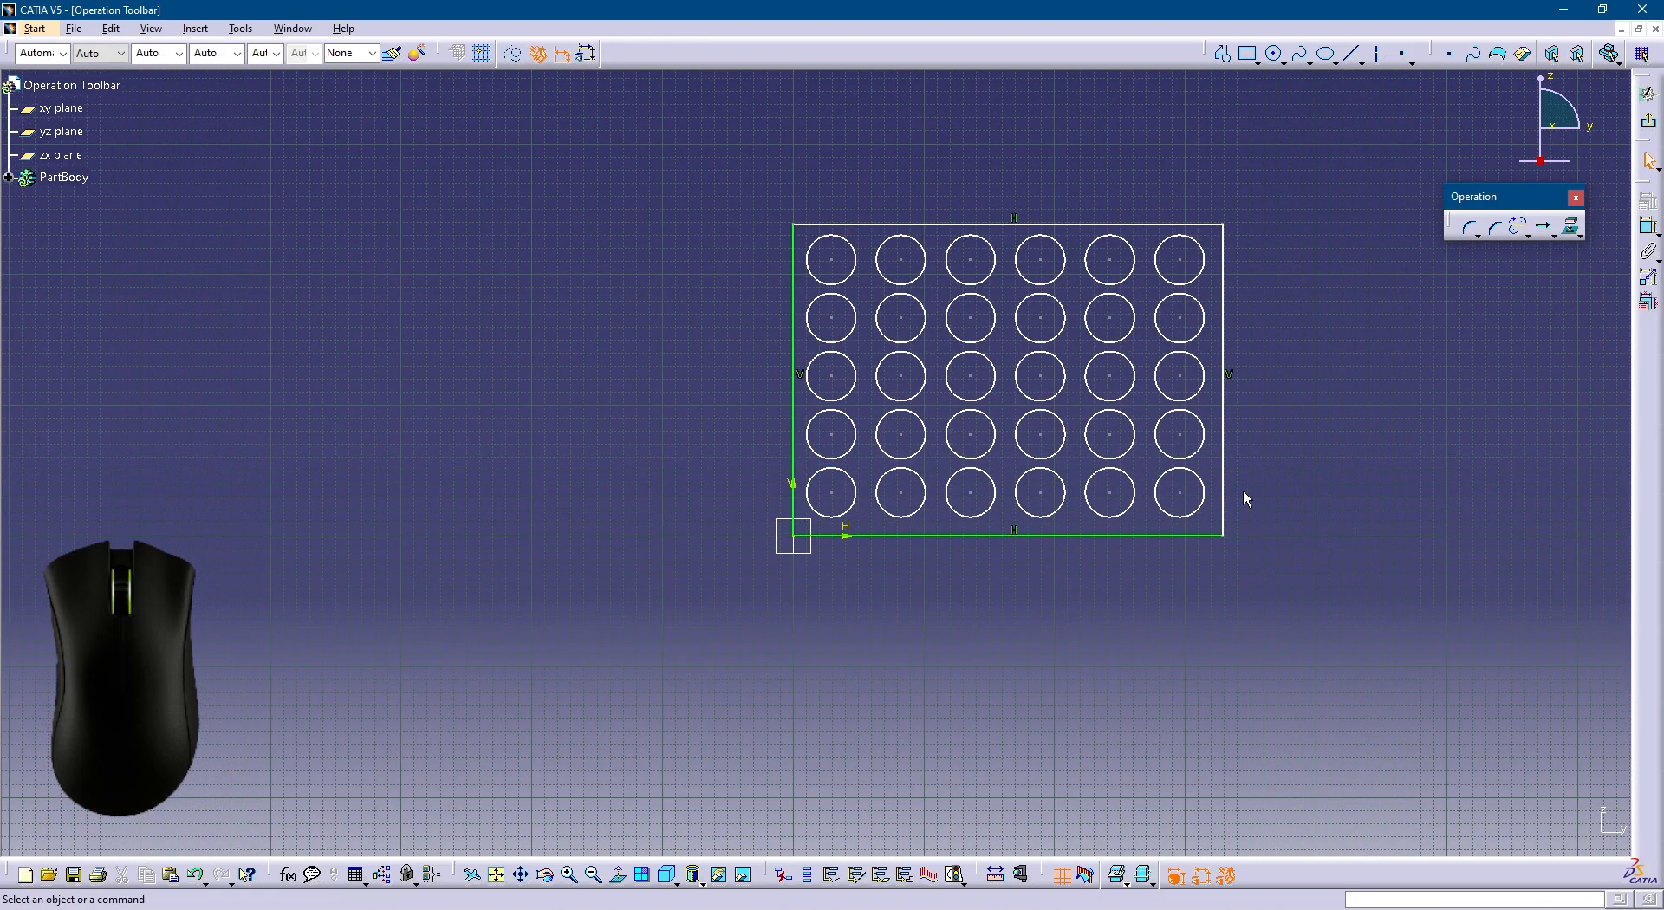
middle_click_drag(1242, 491, 1179, 468)
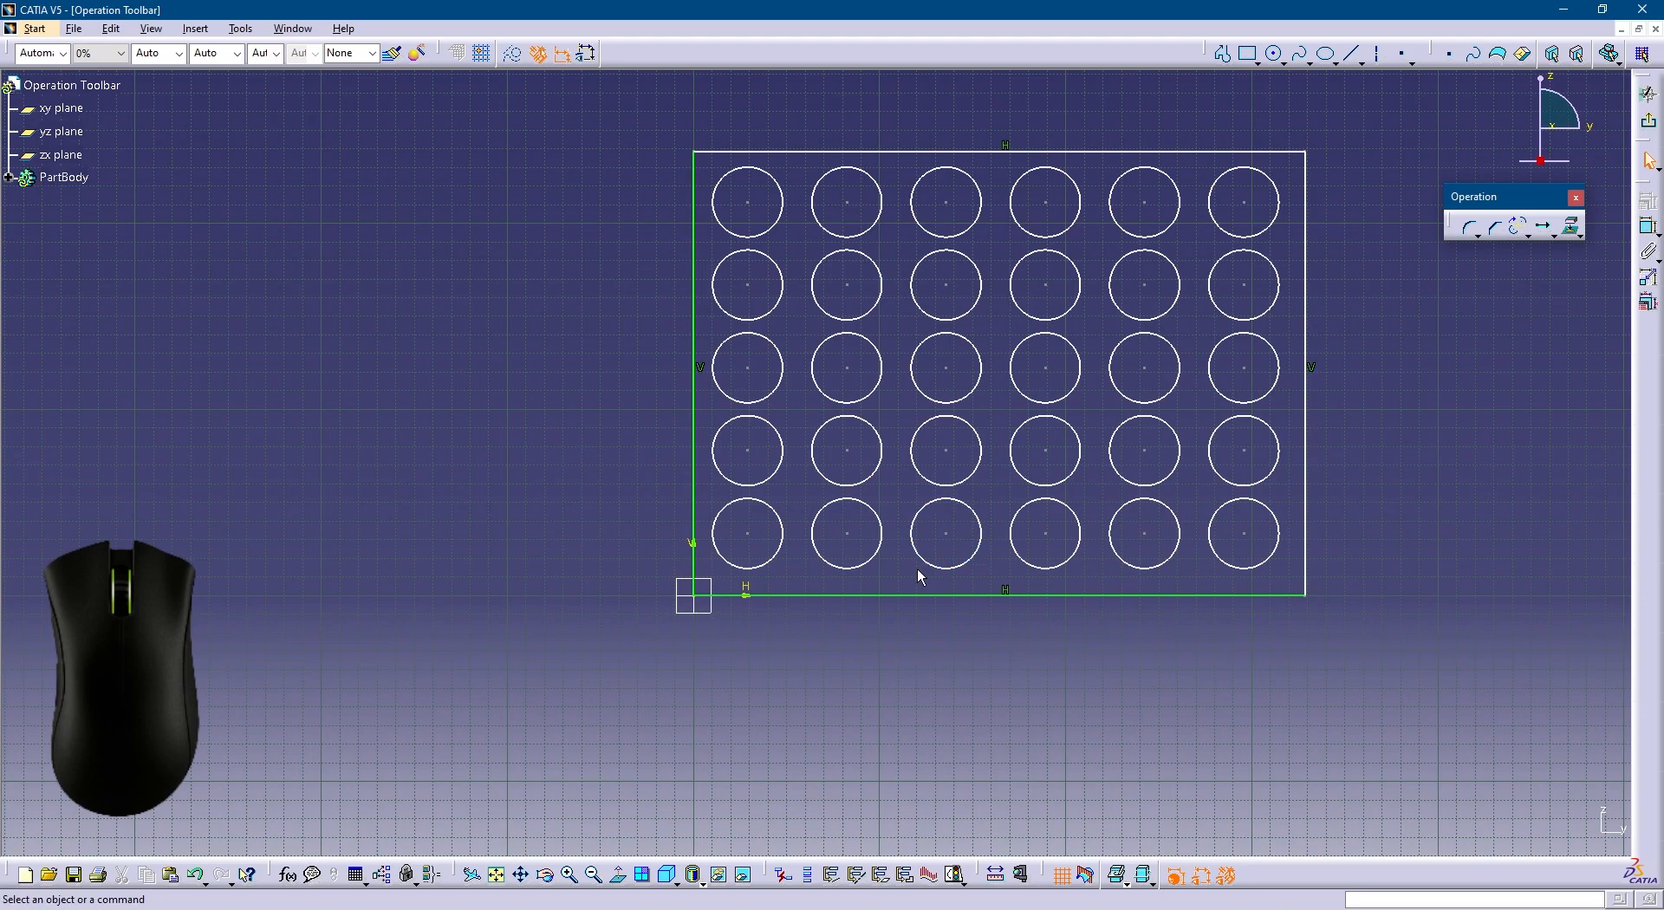
Translate the circle nearest the origin horizontally to outside the rectangle, with duplicate mode off.
left_click(774, 567)
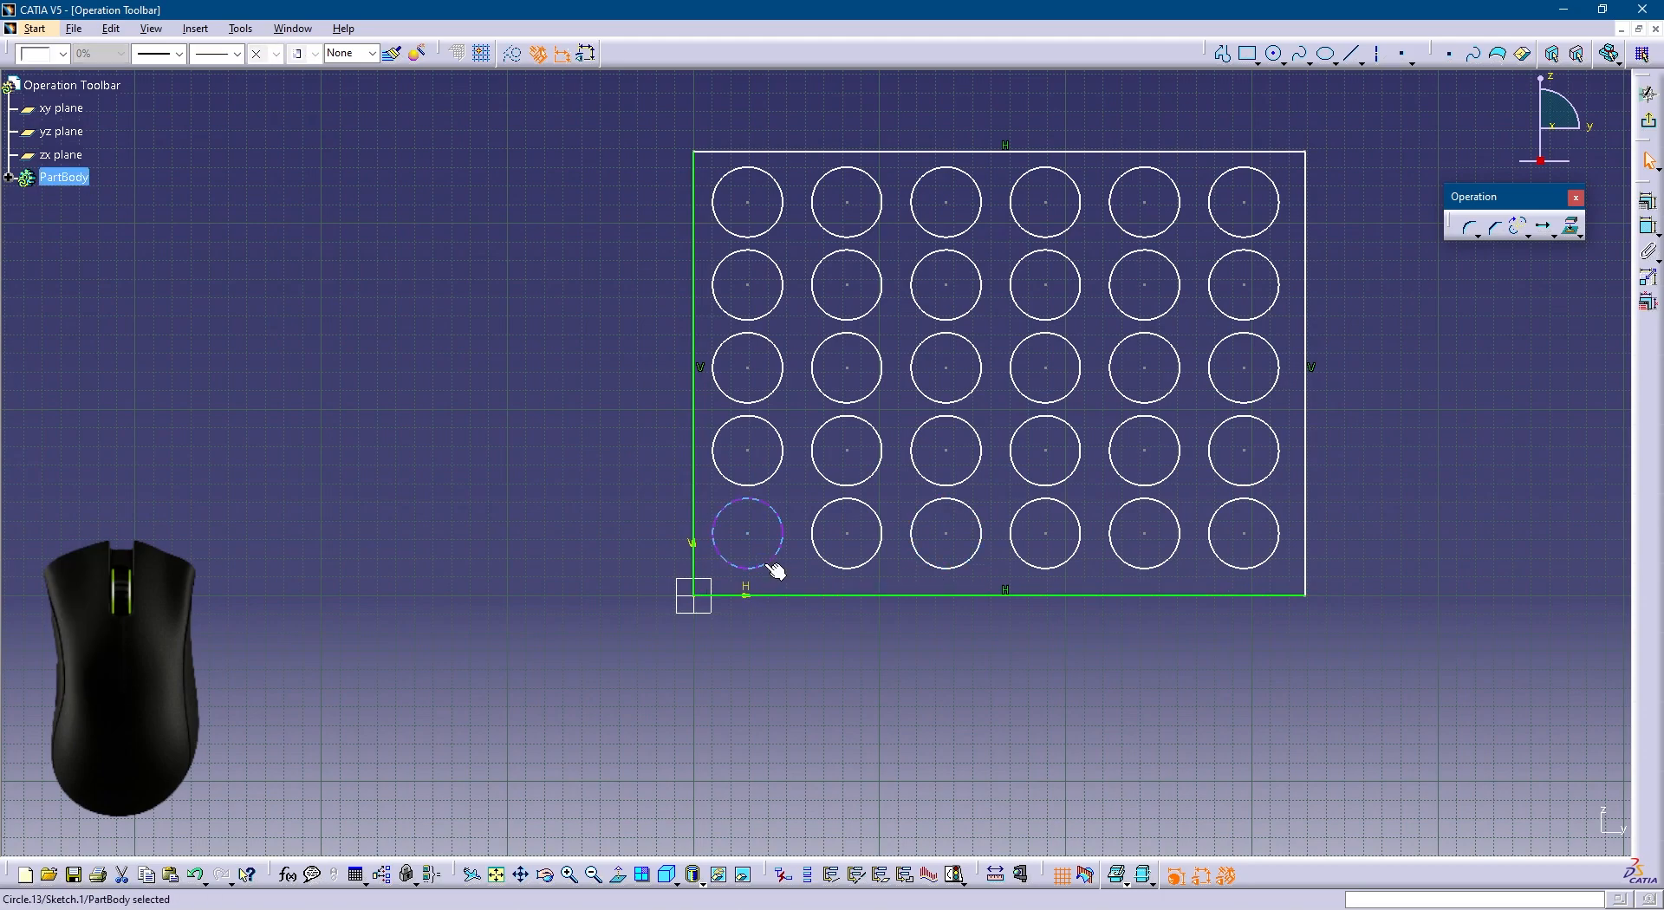
left_click(1542, 227)
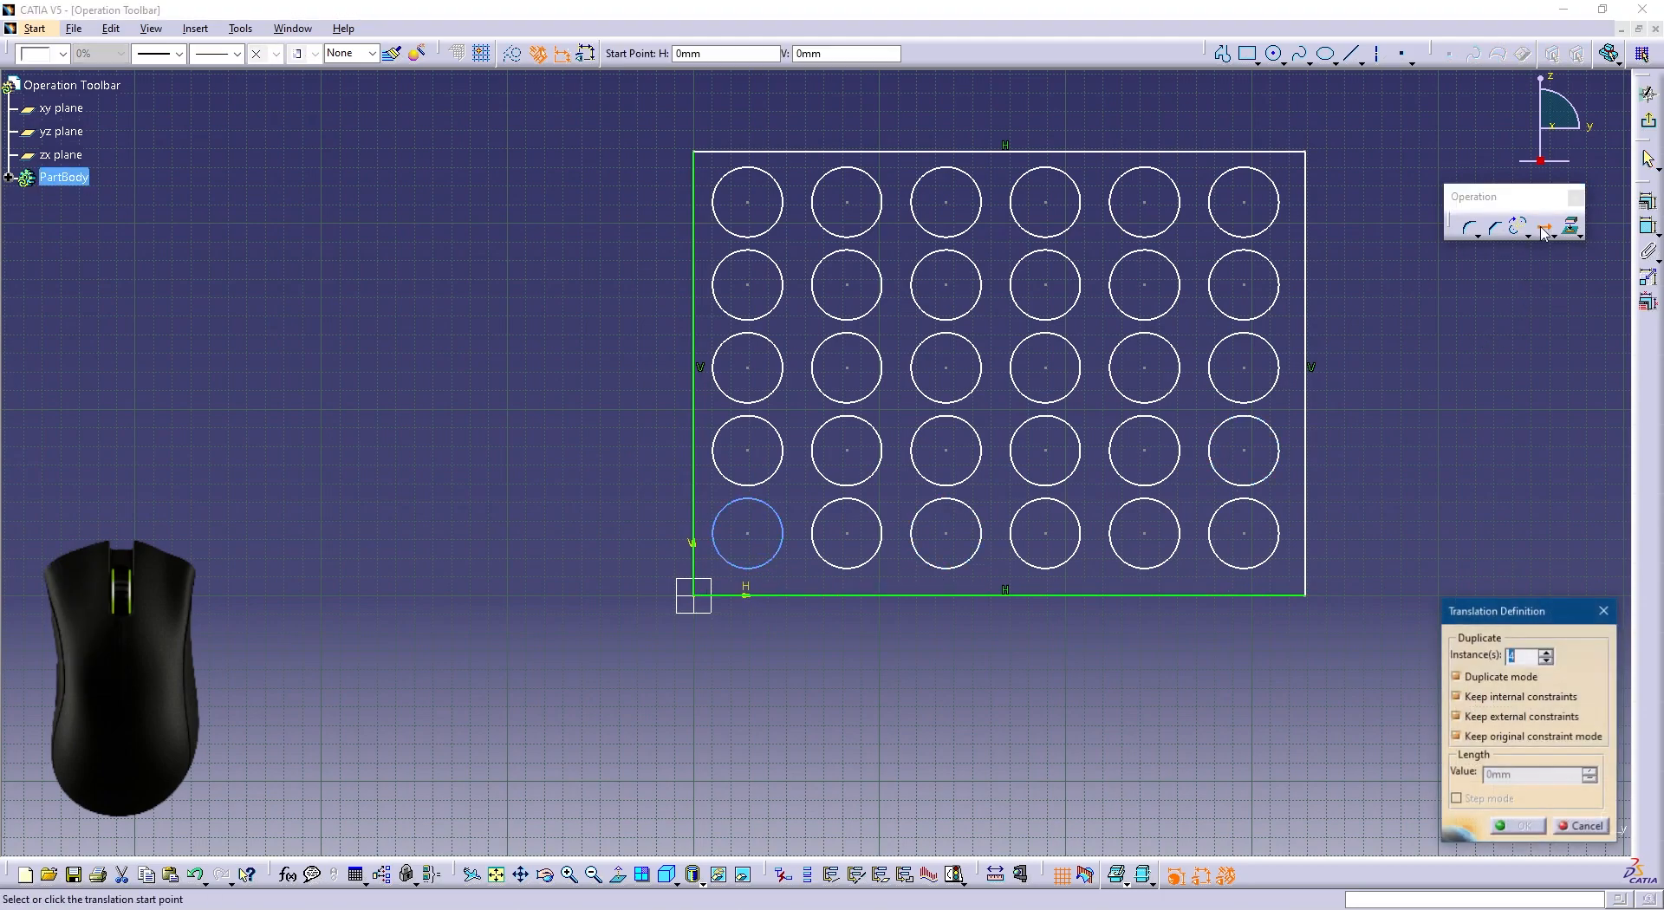
left_click(1534, 682)
middle_click_drag(766, 586, 979, 539)
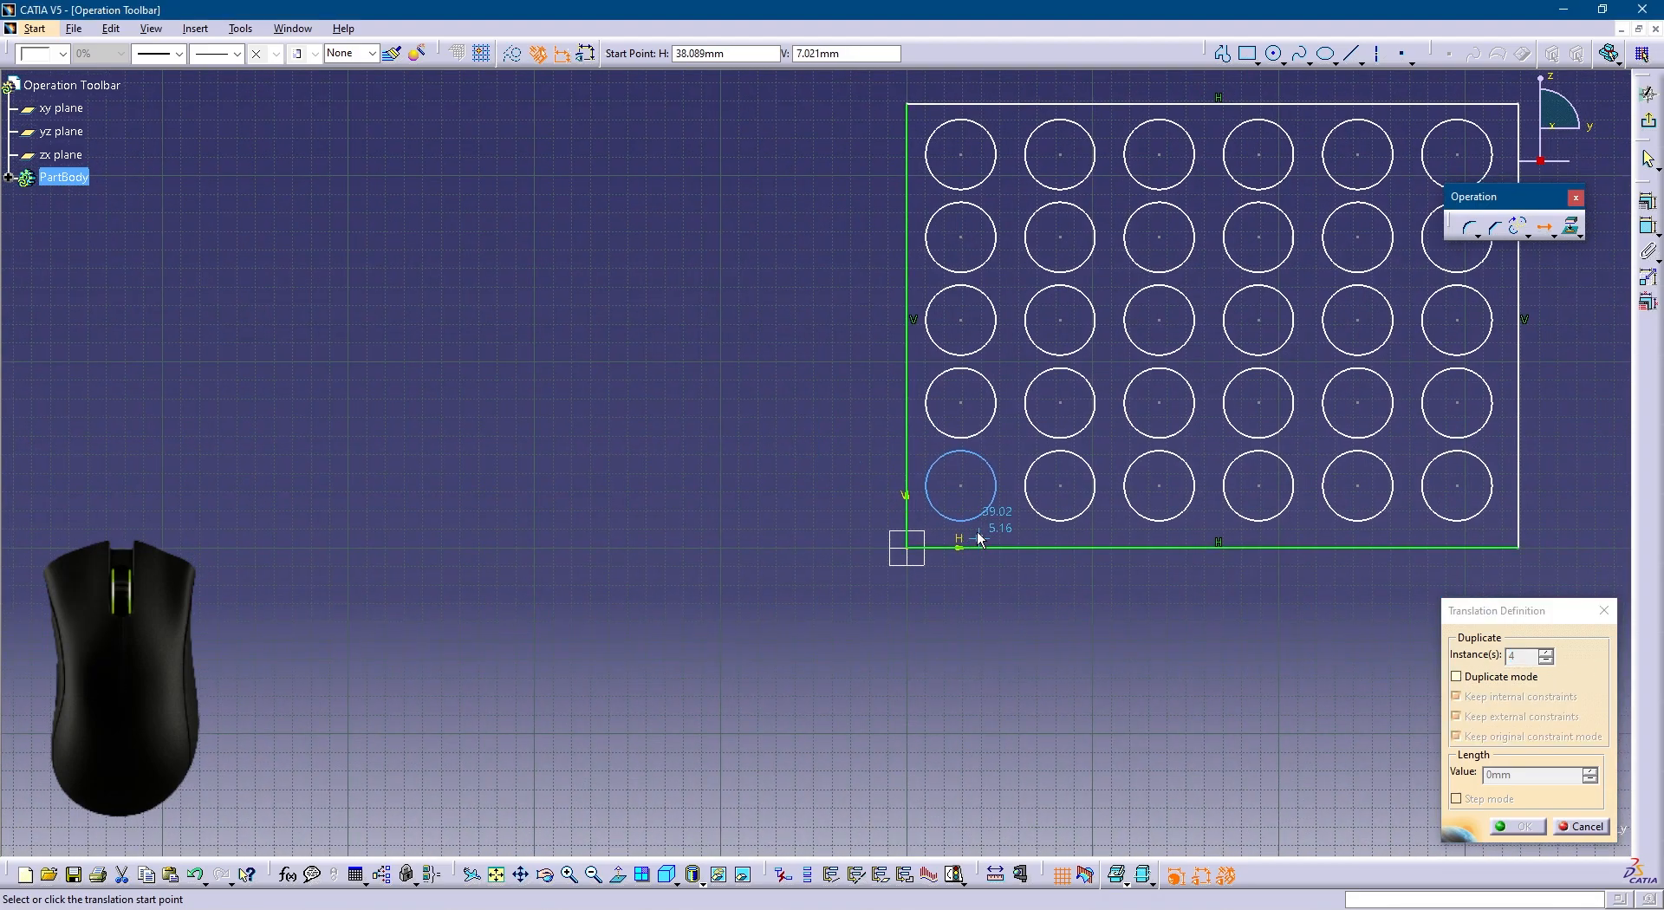
left_click(963, 486)
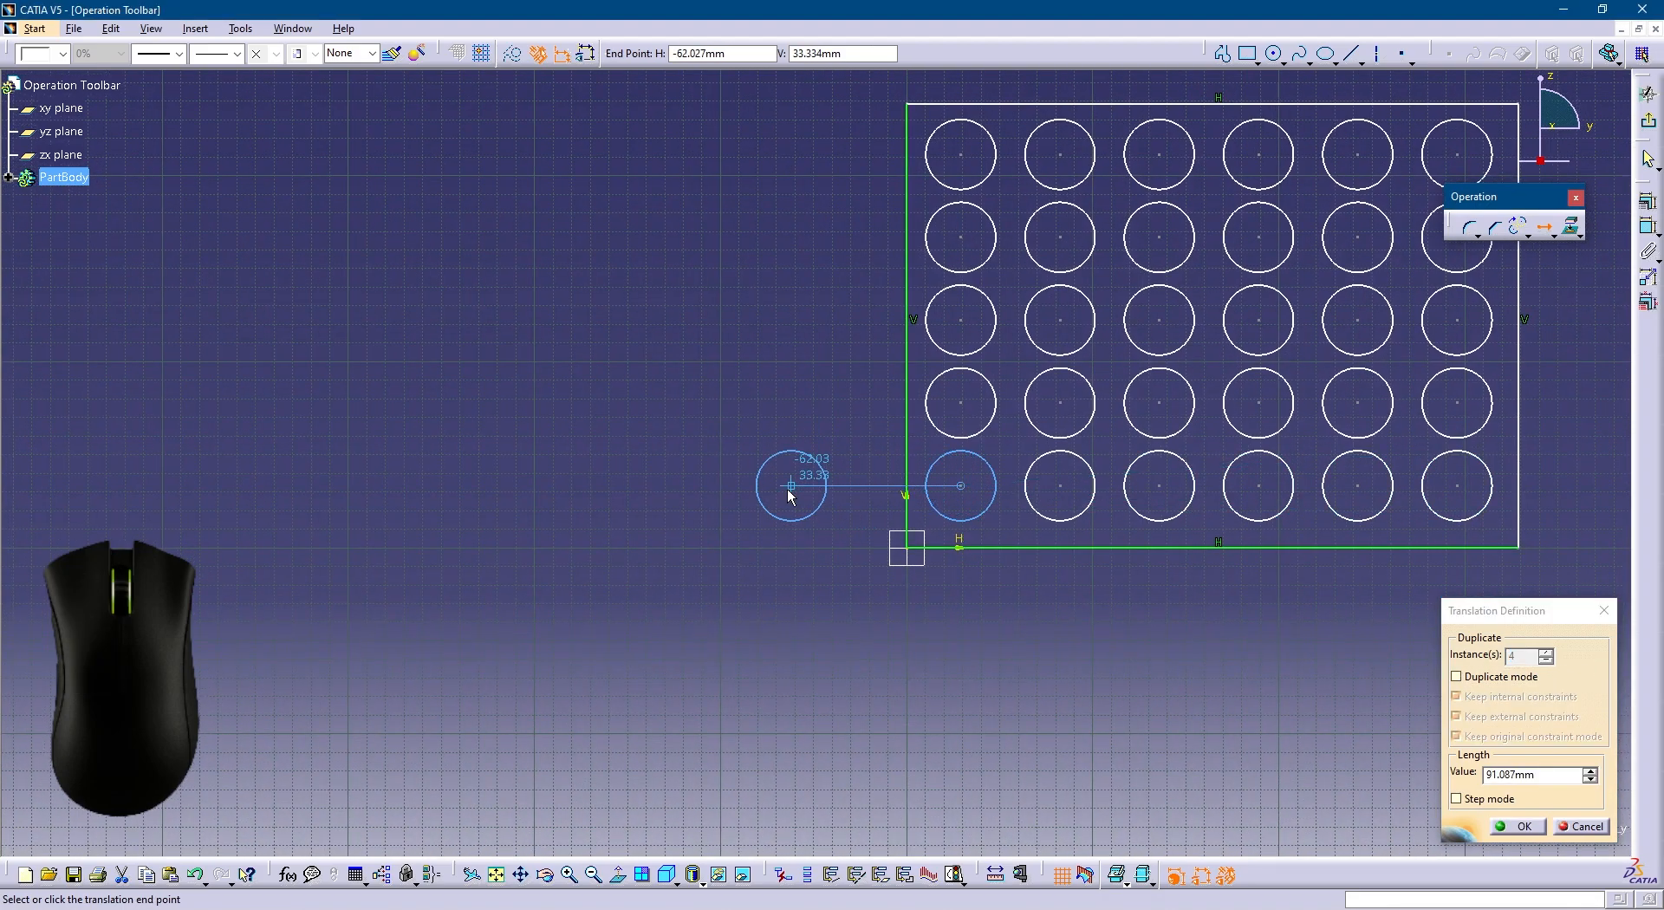
left_click(739, 484)
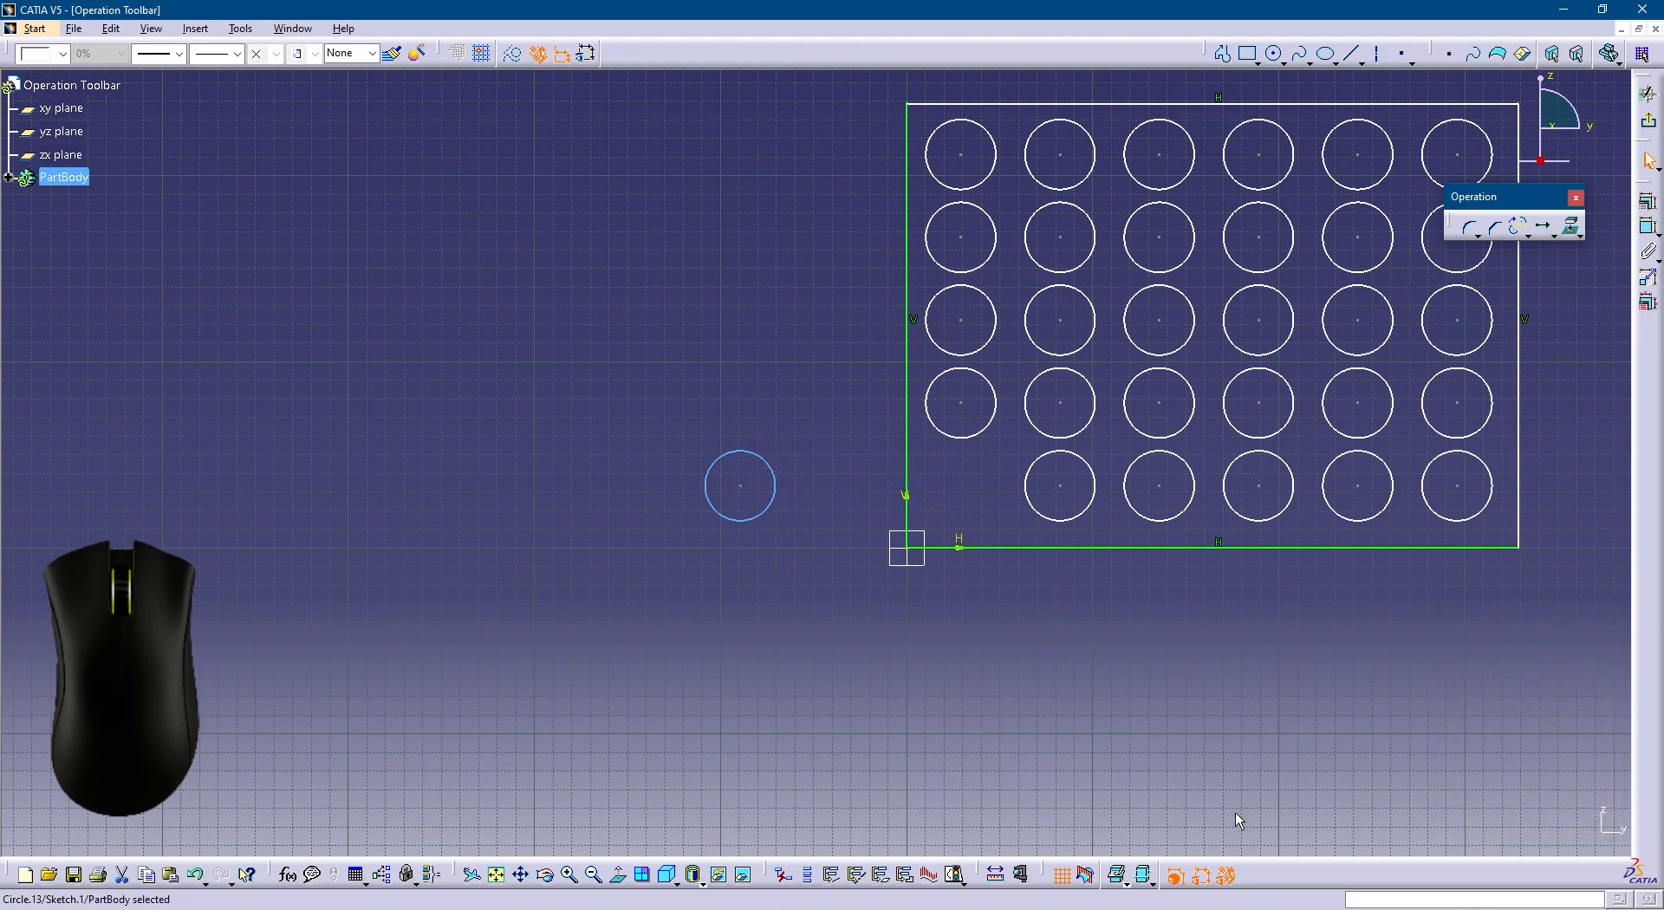
left_click(1156, 719)
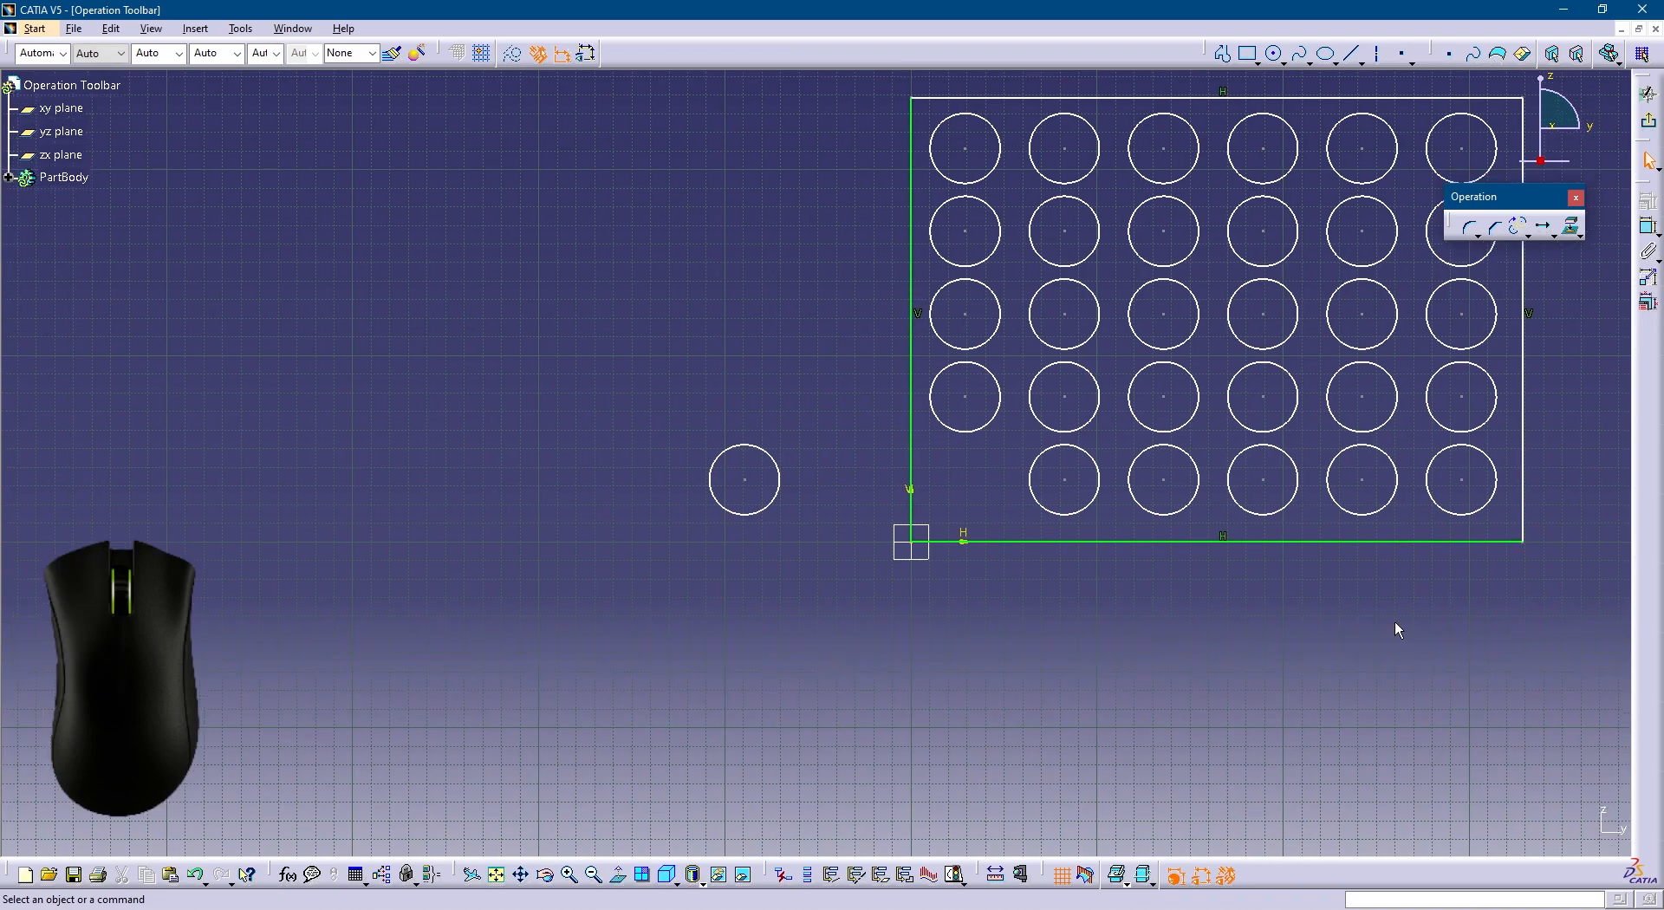
Translate the fourth circle of the lowest row straight down to outside the rectangle, without duplicating it.
left_click(1292, 494)
left_click(1543, 228)
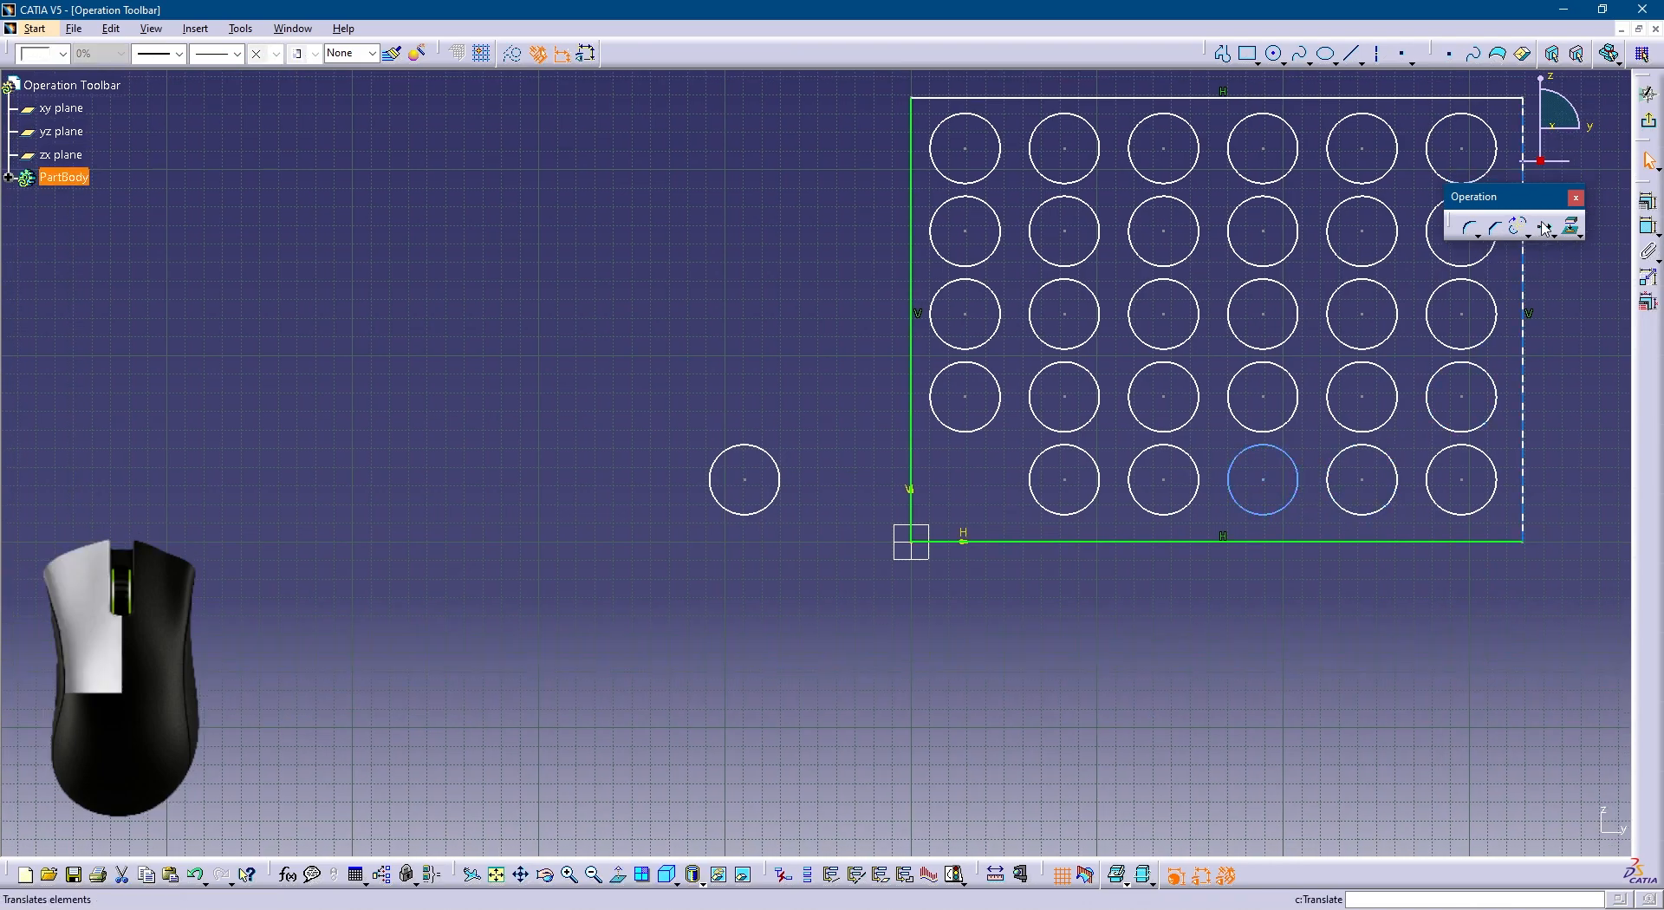
left_click(1263, 479)
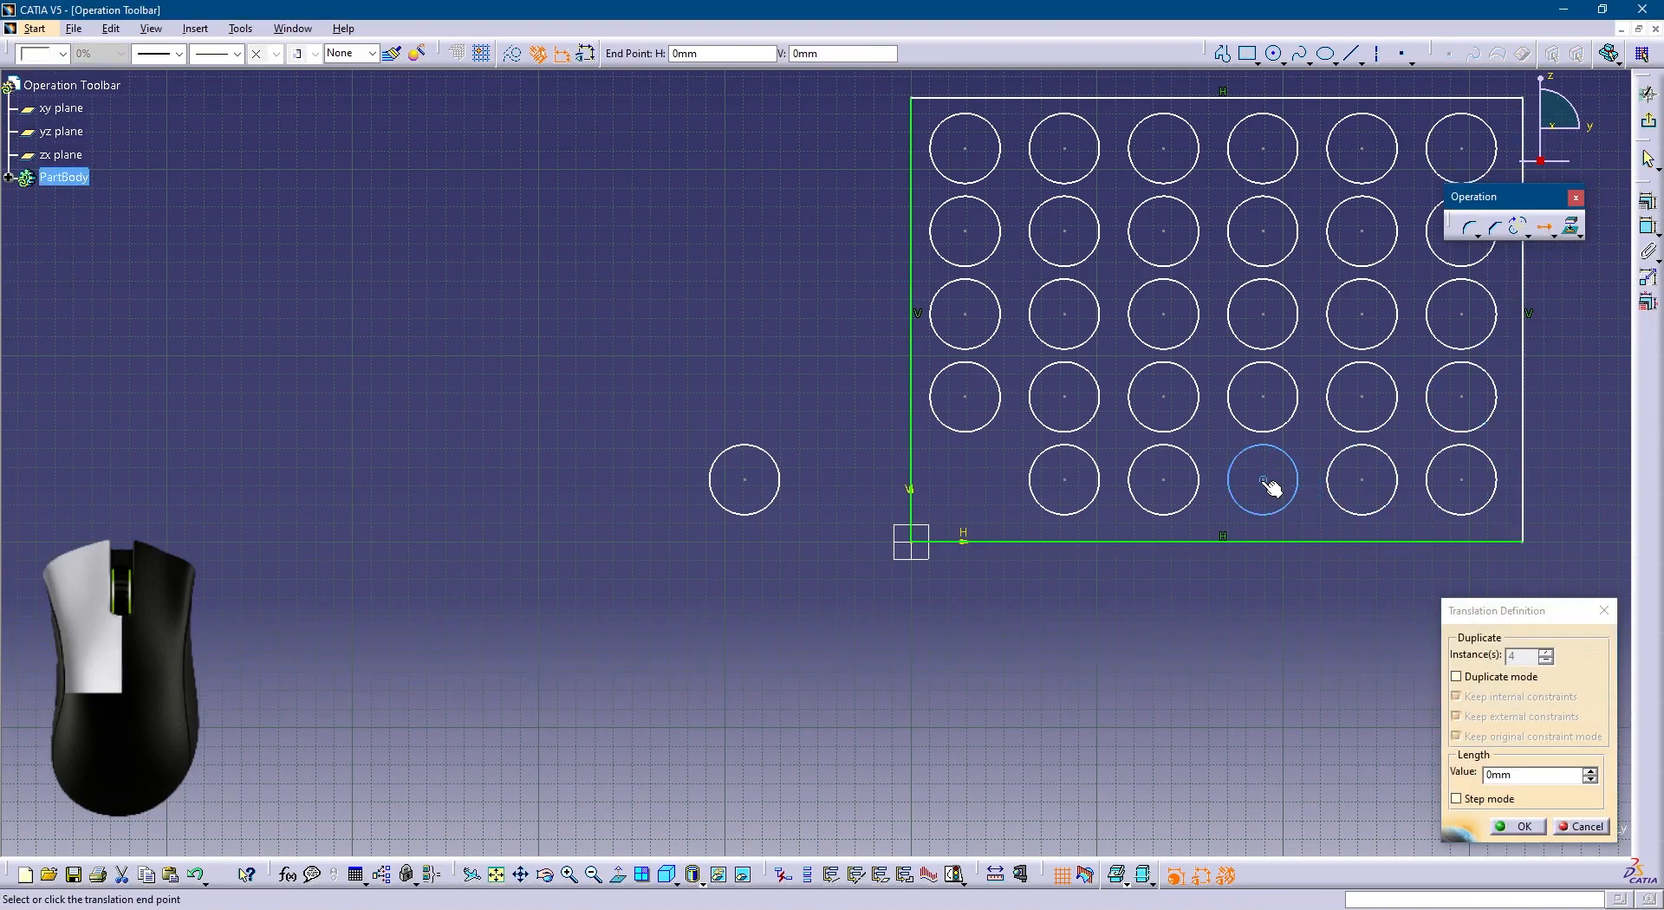
left_click(1263, 670)
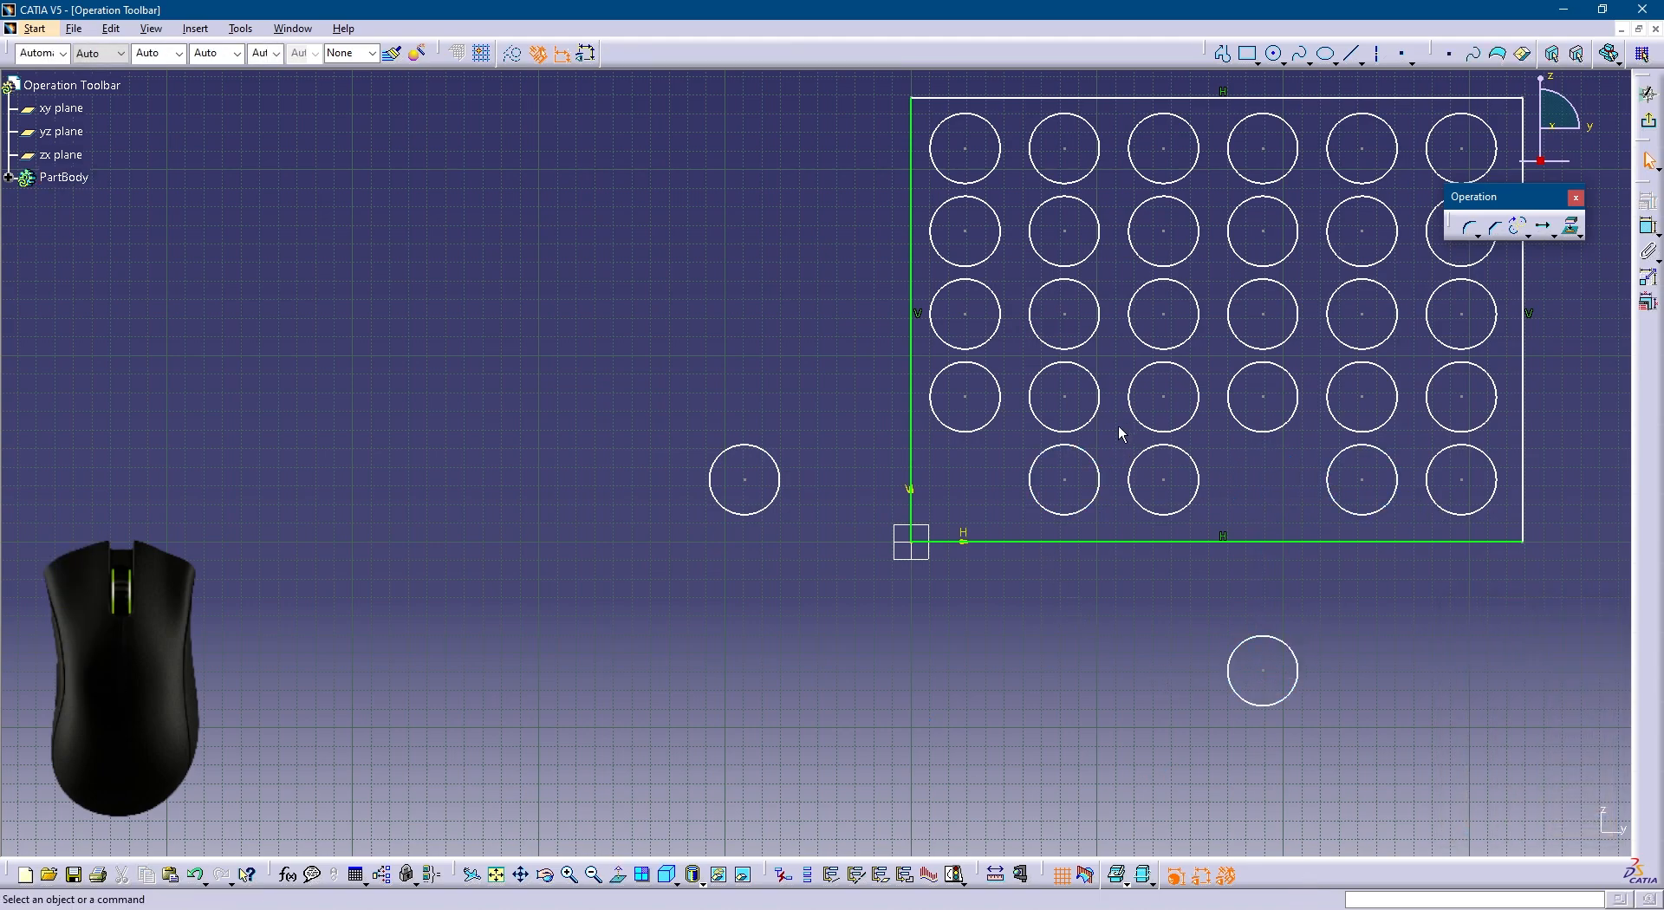
Delete the rectangle and all the circles from the sketch.
middle_click_drag(1053, 471, 1026, 576)
mouse_move(553, 139)
left_mouse_down()
mouse_move(1343, 779)
mouse_move(1529, 834)
left_mouse_up()
key("Delete")
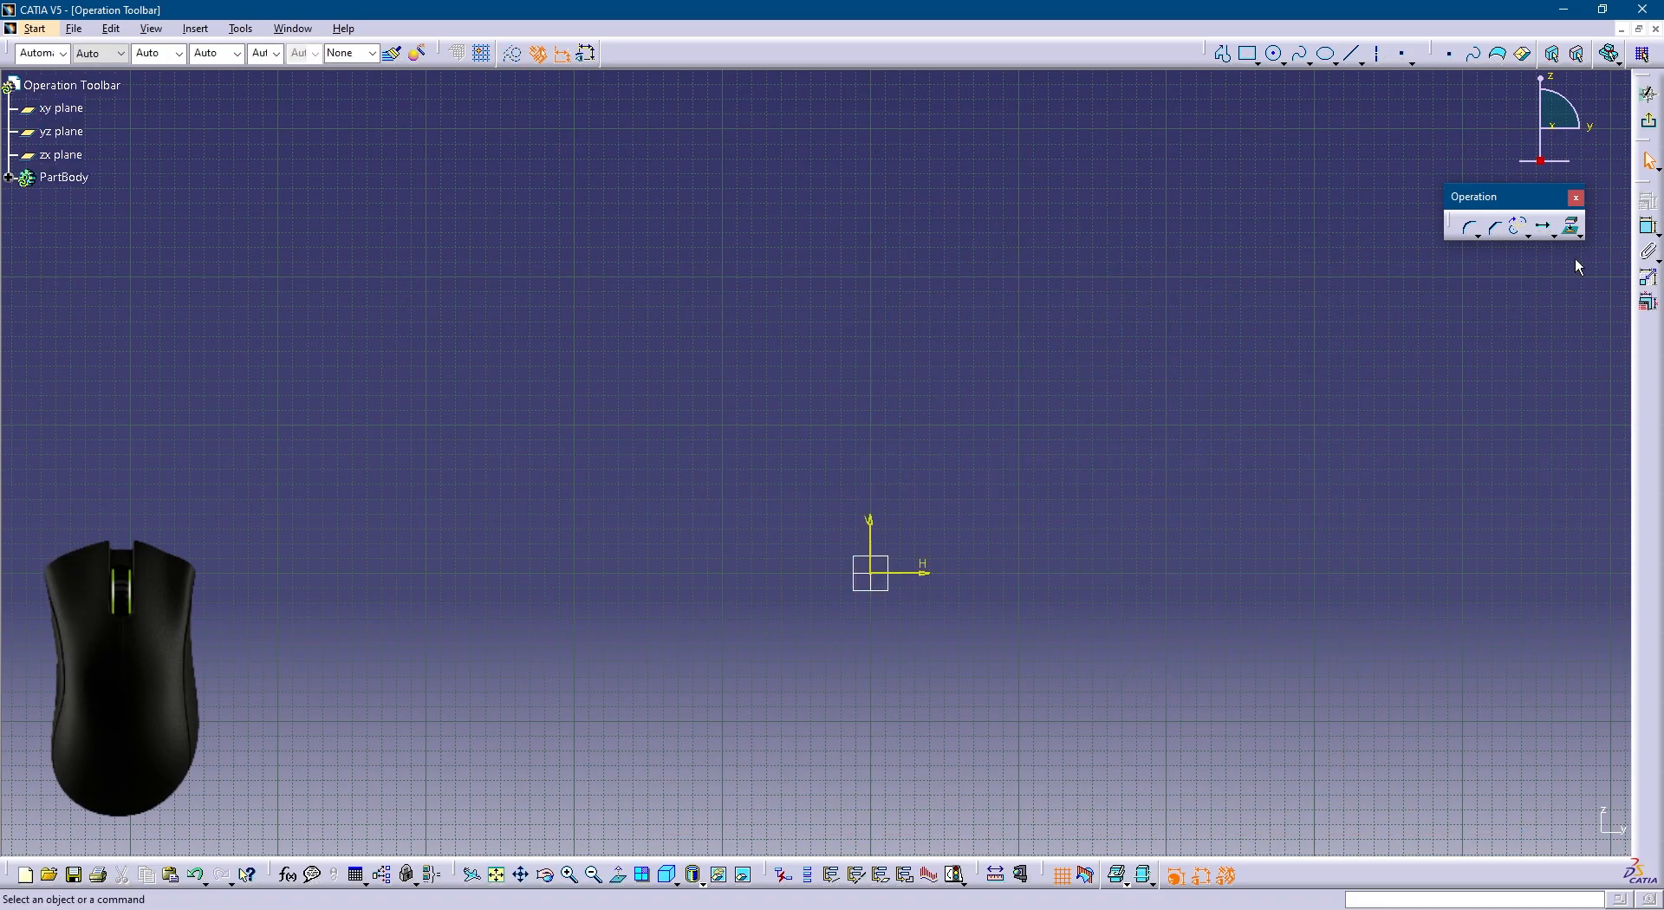
Draw a circle centred on the origin with a radius of about 202 mm.
left_click(1553, 236)
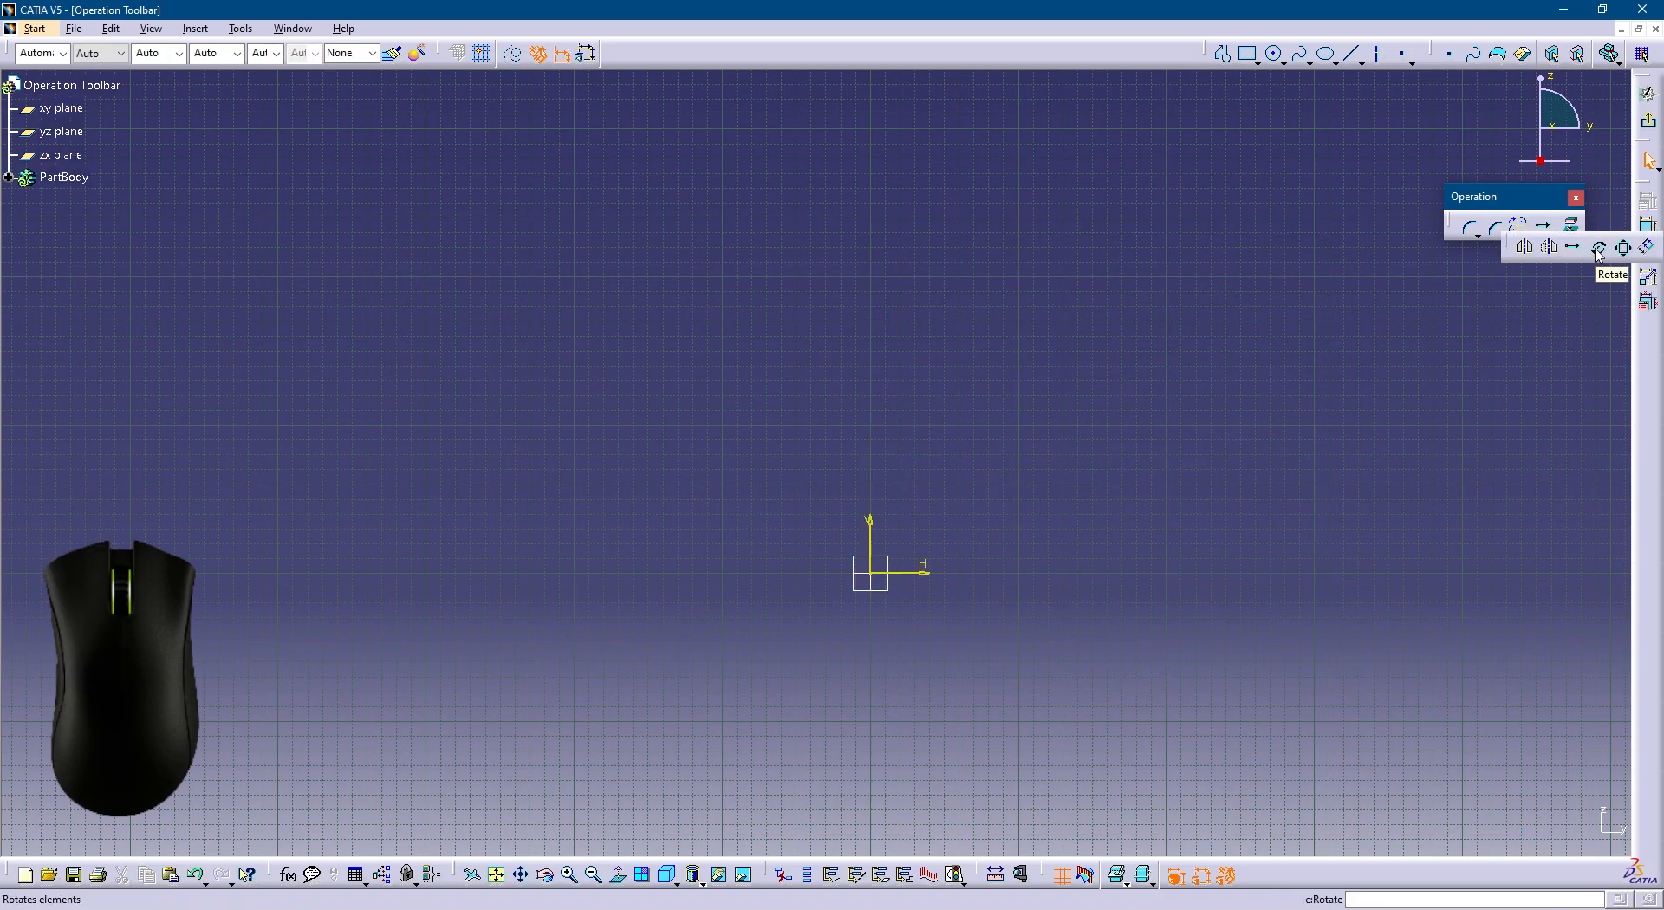
left_click(1274, 54)
left_click(870, 573)
left_click(947, 283)
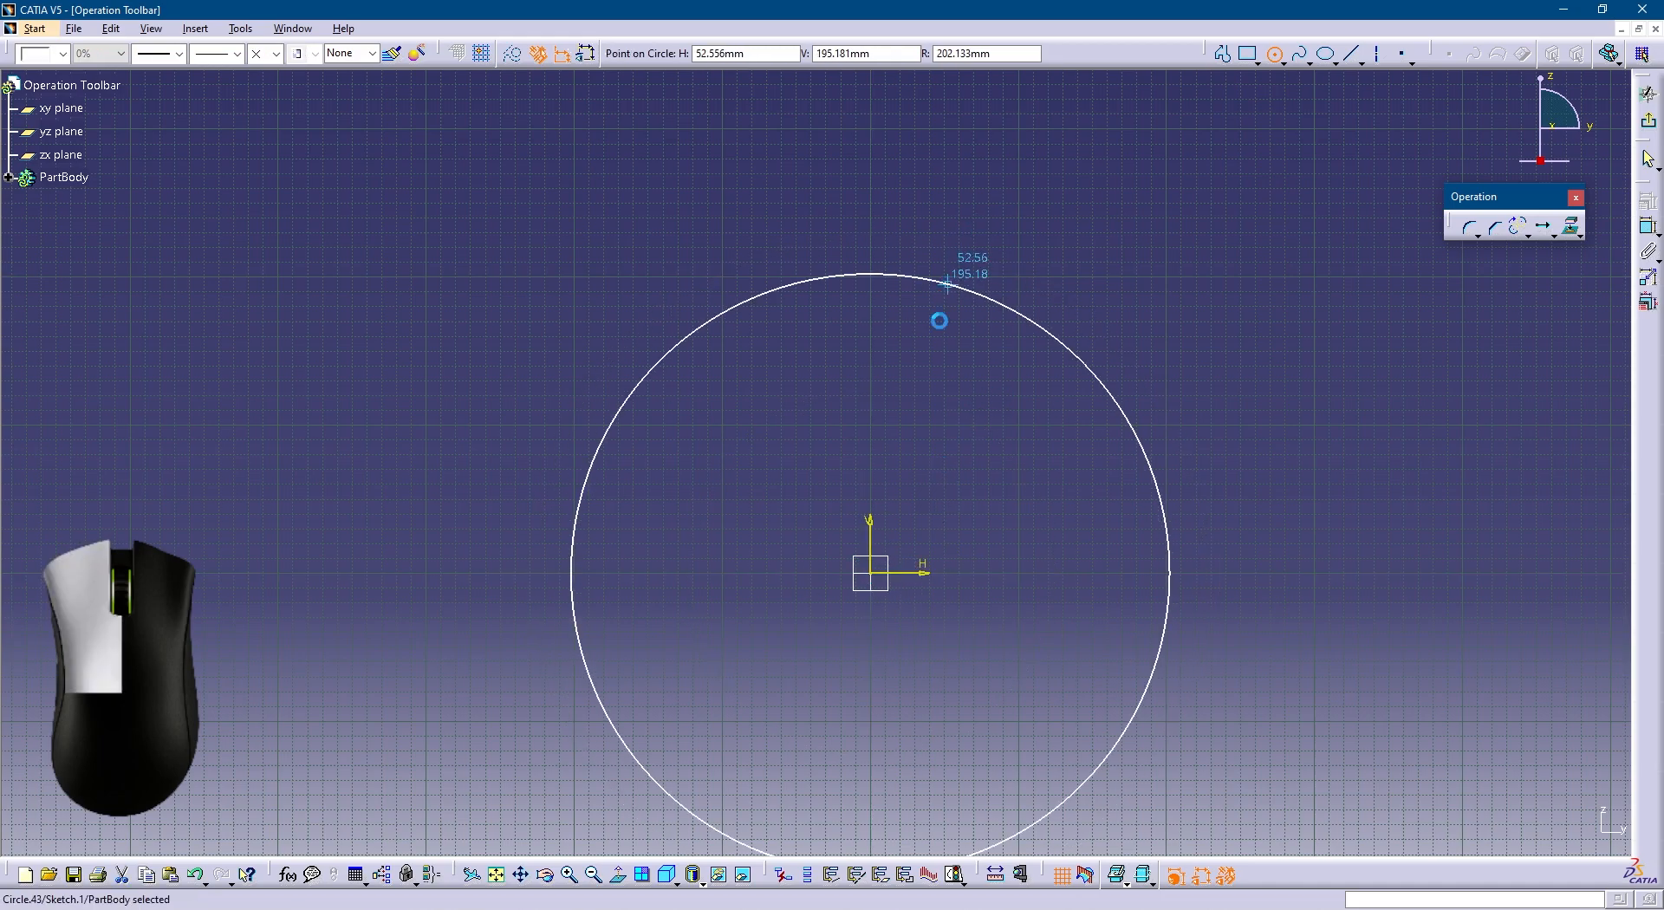
middle_click_drag(939, 320, 929, 207)
Draw a small circle inside the large one, centred on the vertical axis about 154 mm above the origin.
left_click(1274, 54)
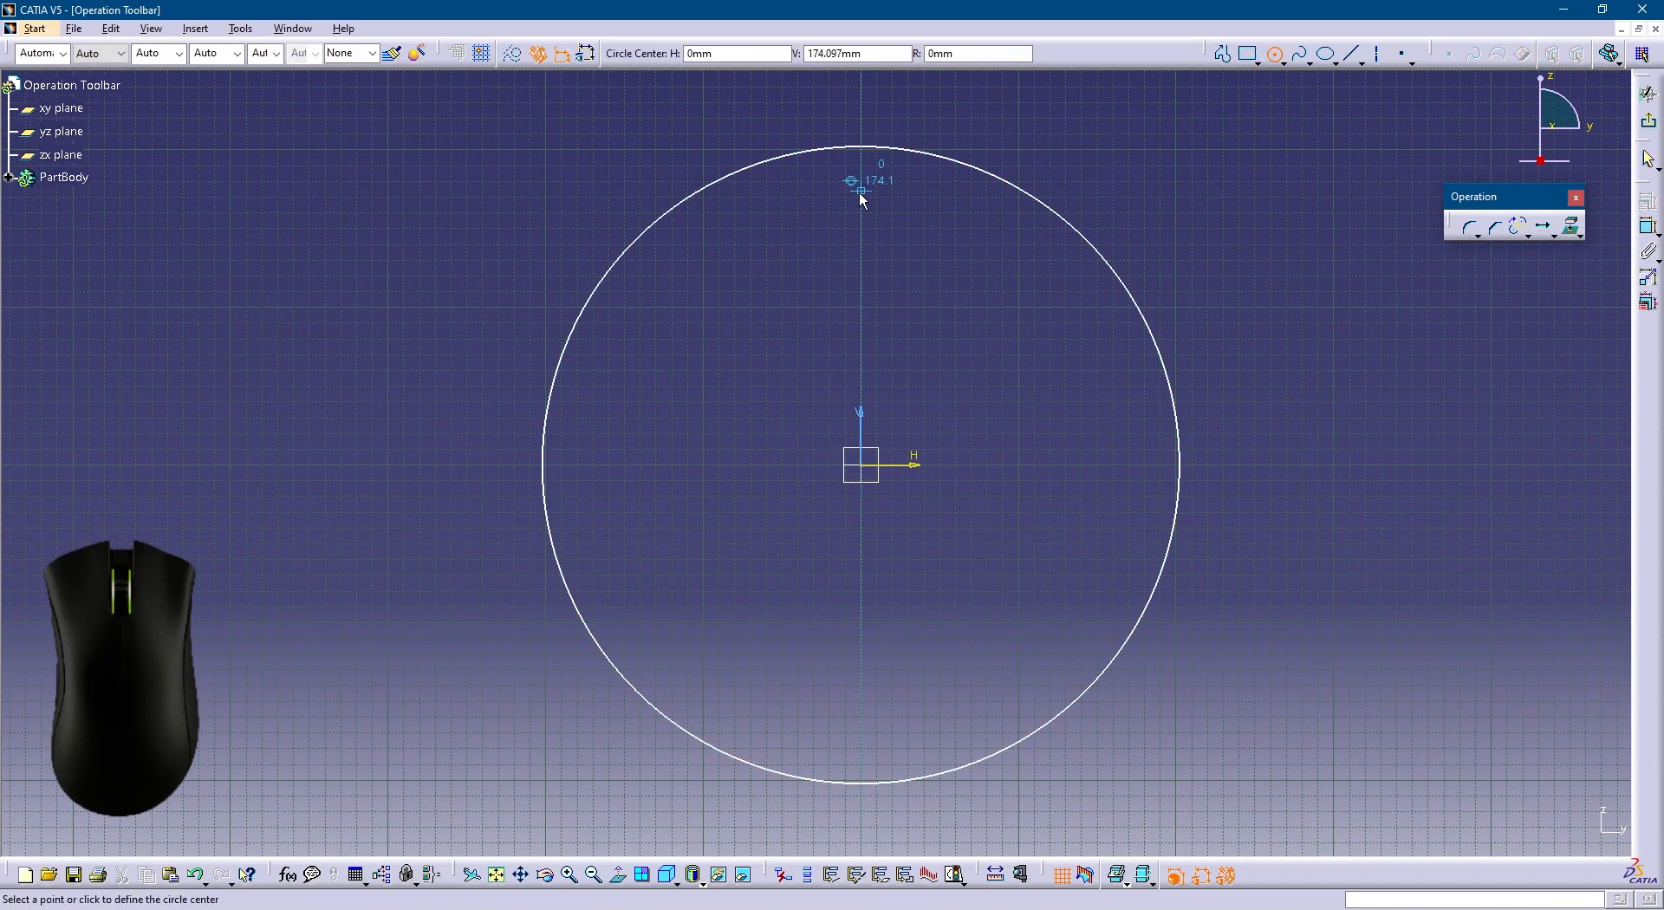
left_click(861, 221)
left_click(884, 257)
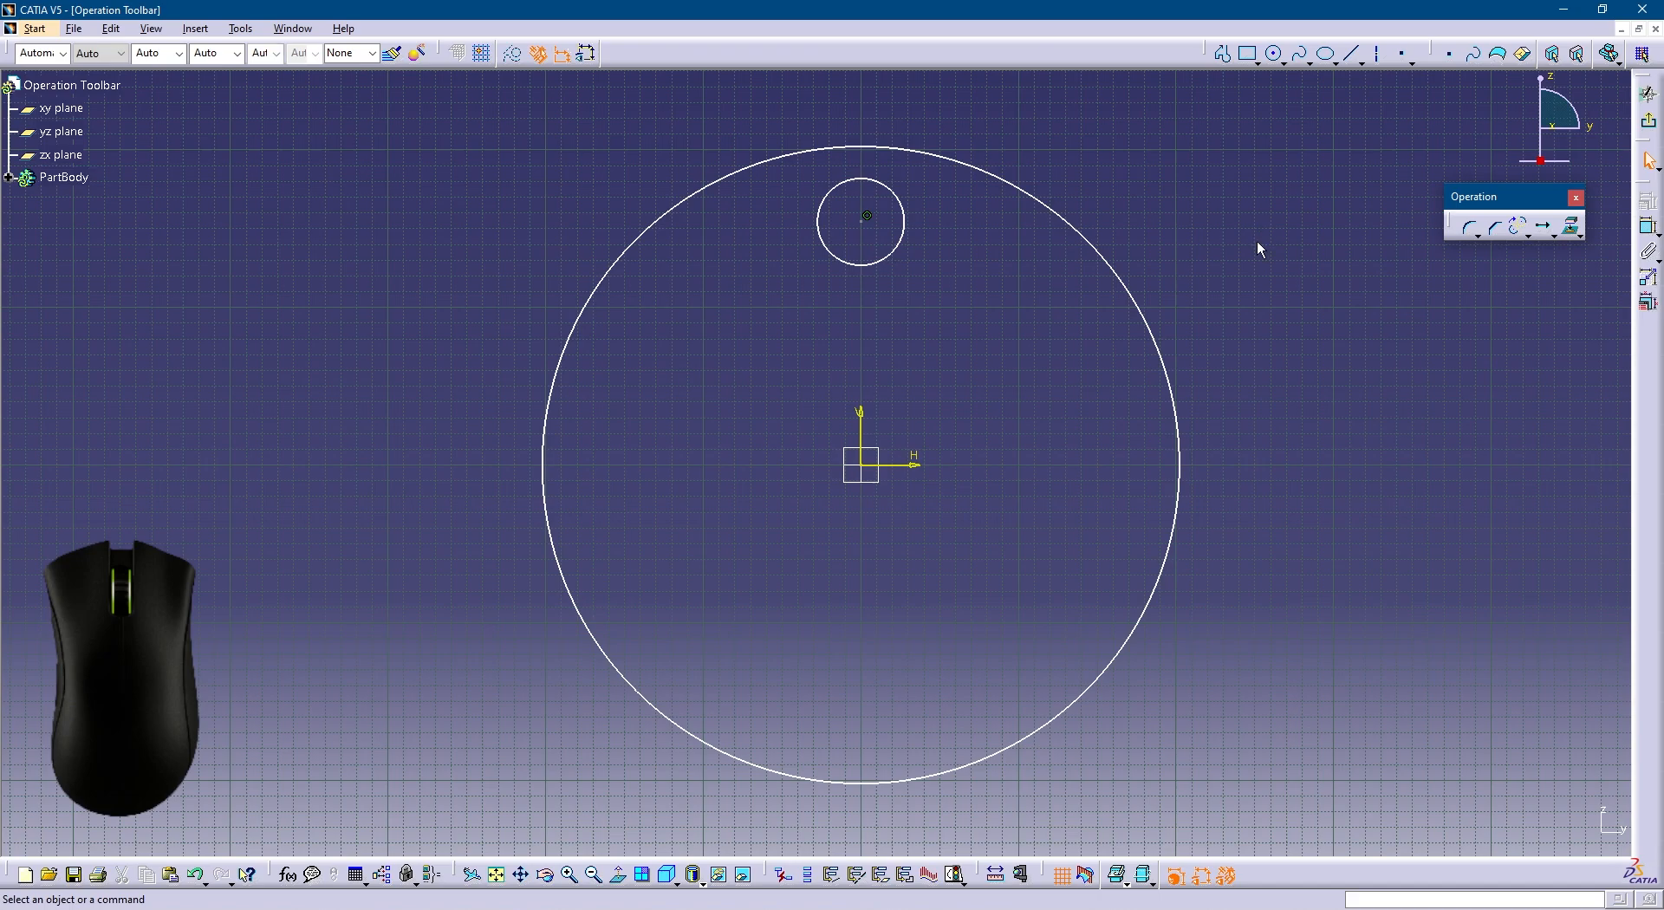
Start Rotate on the small circle in duplicate mode with 9 instances, about the origin, using the circle's centre as the angle reference.
left_click(906, 247)
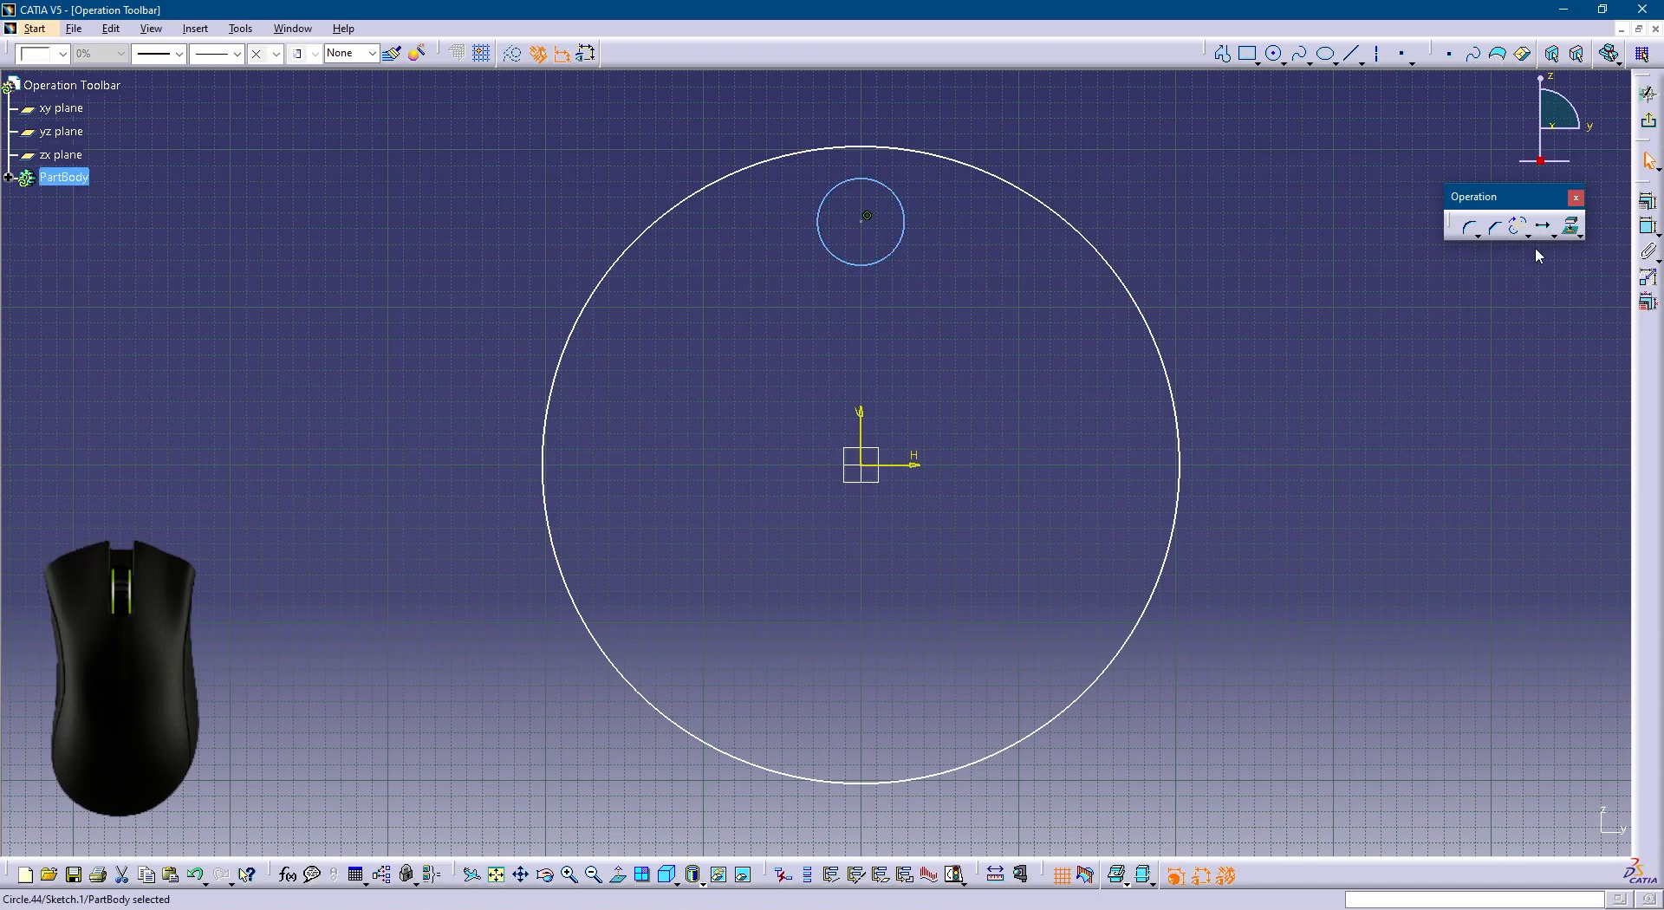
left_click(1578, 236)
left_click(1597, 253)
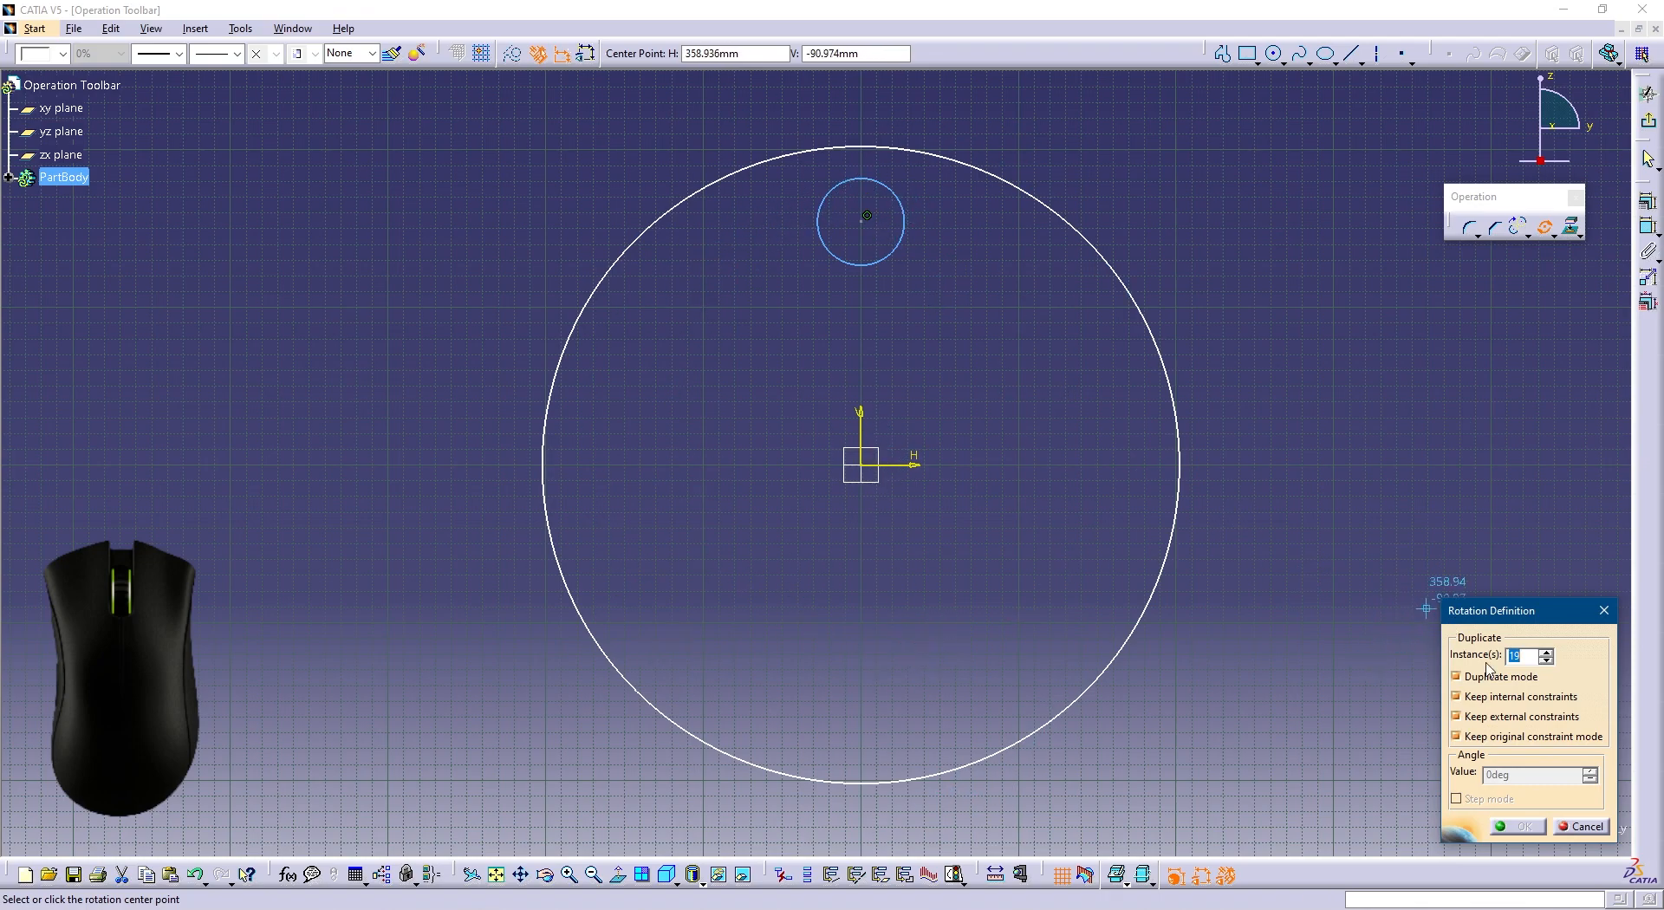
double_click(1523, 656)
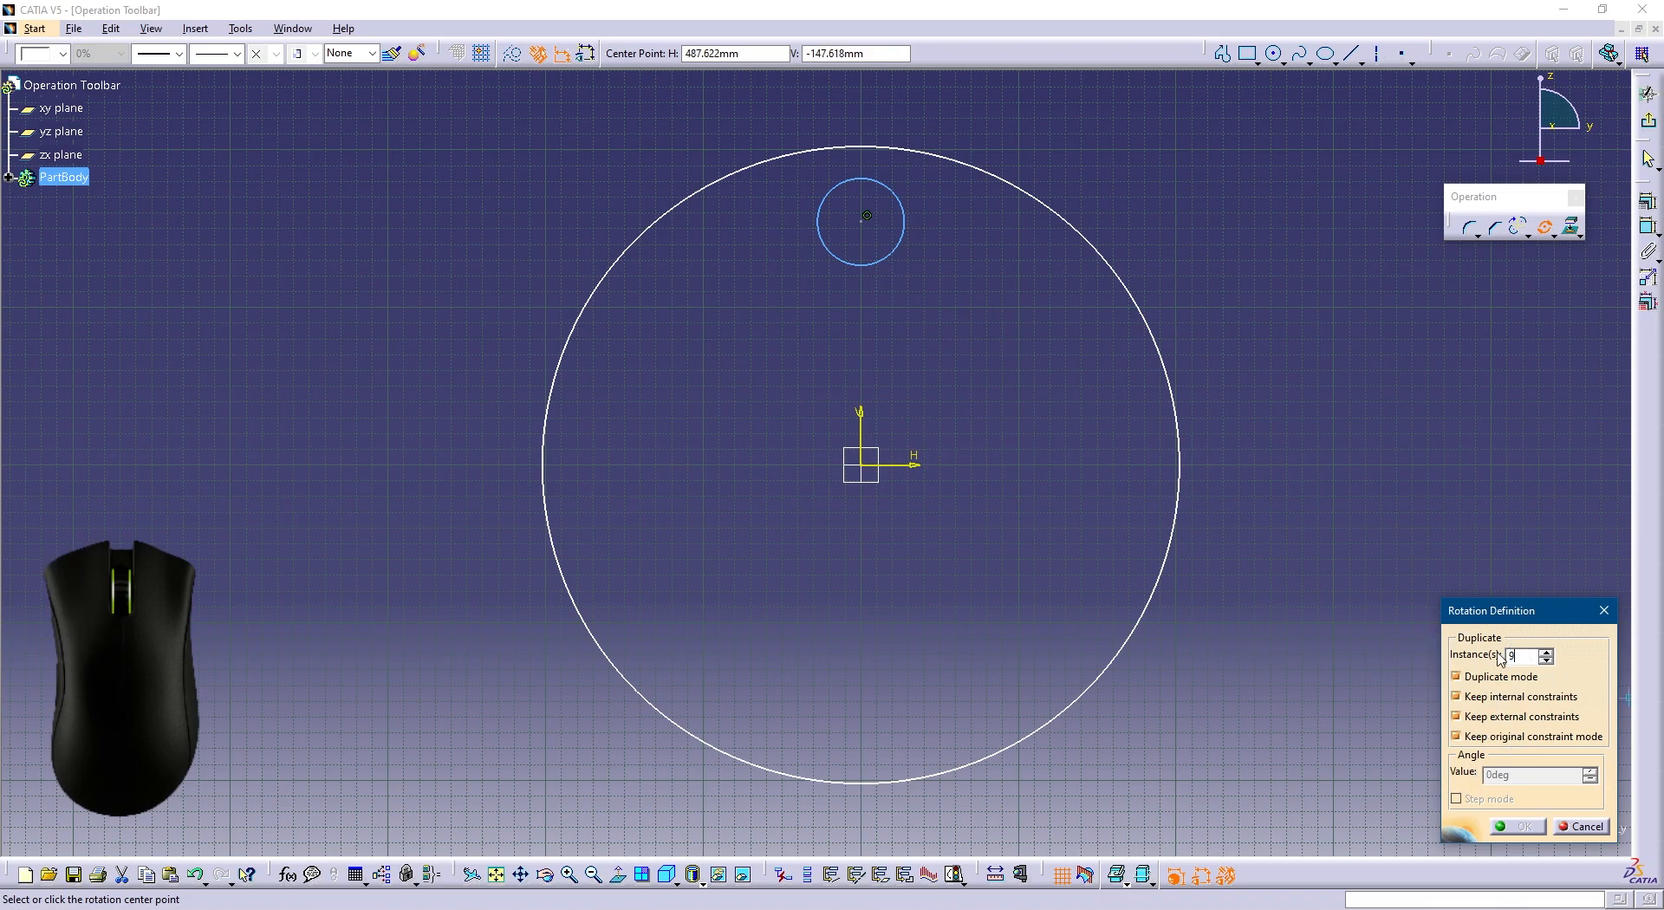
left_click(867, 468)
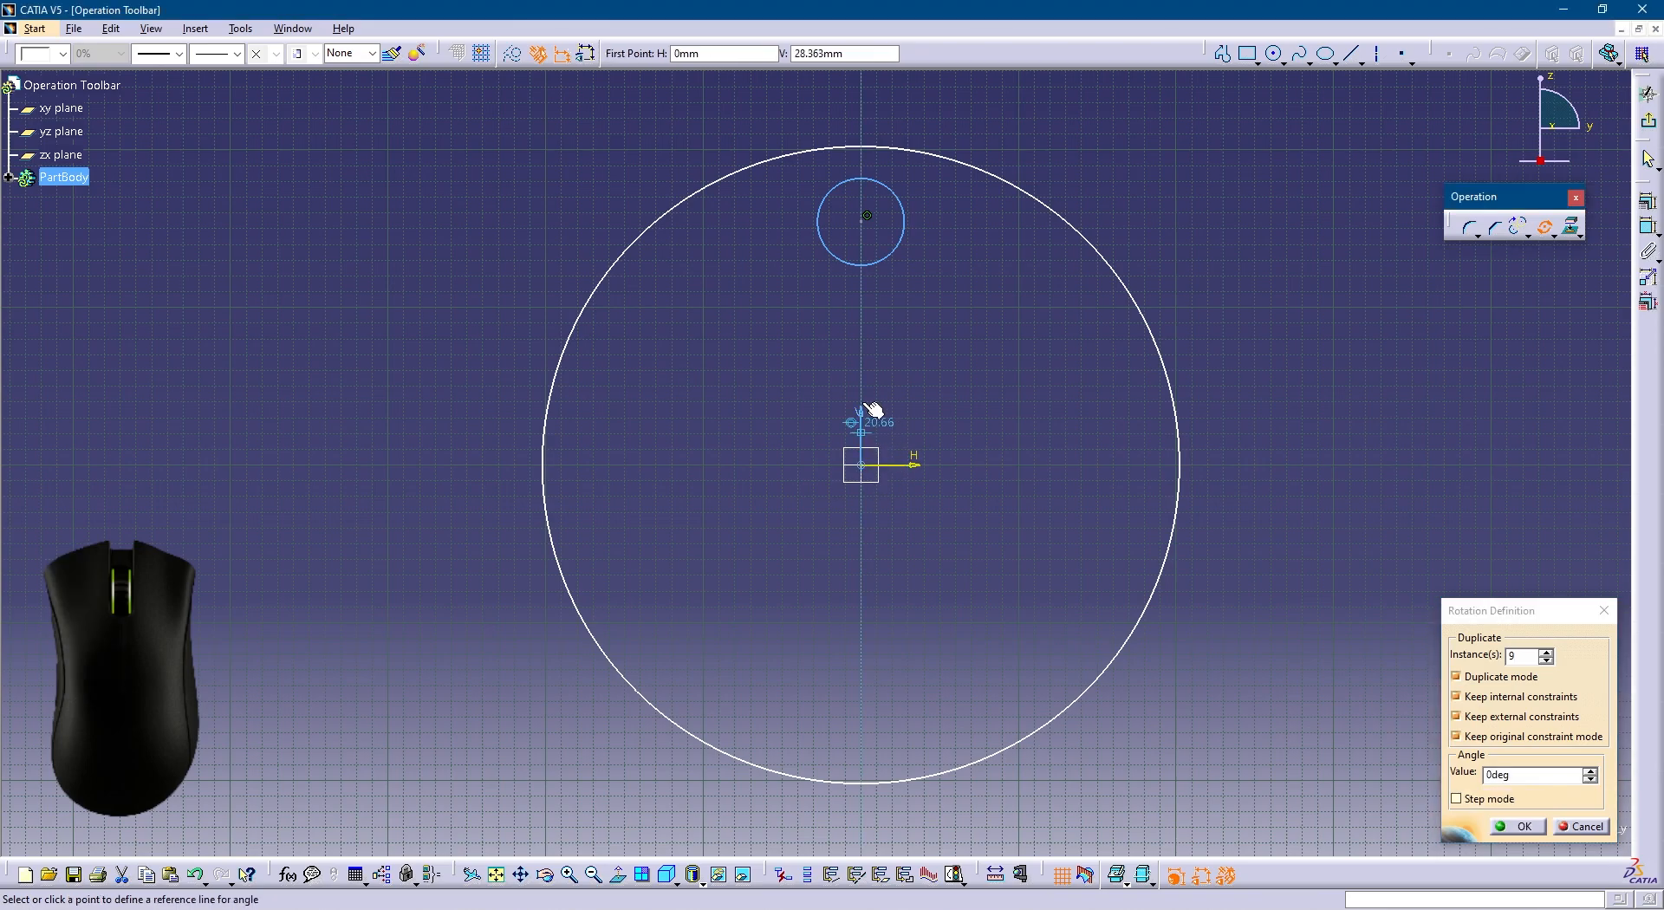
left_click(867, 219)
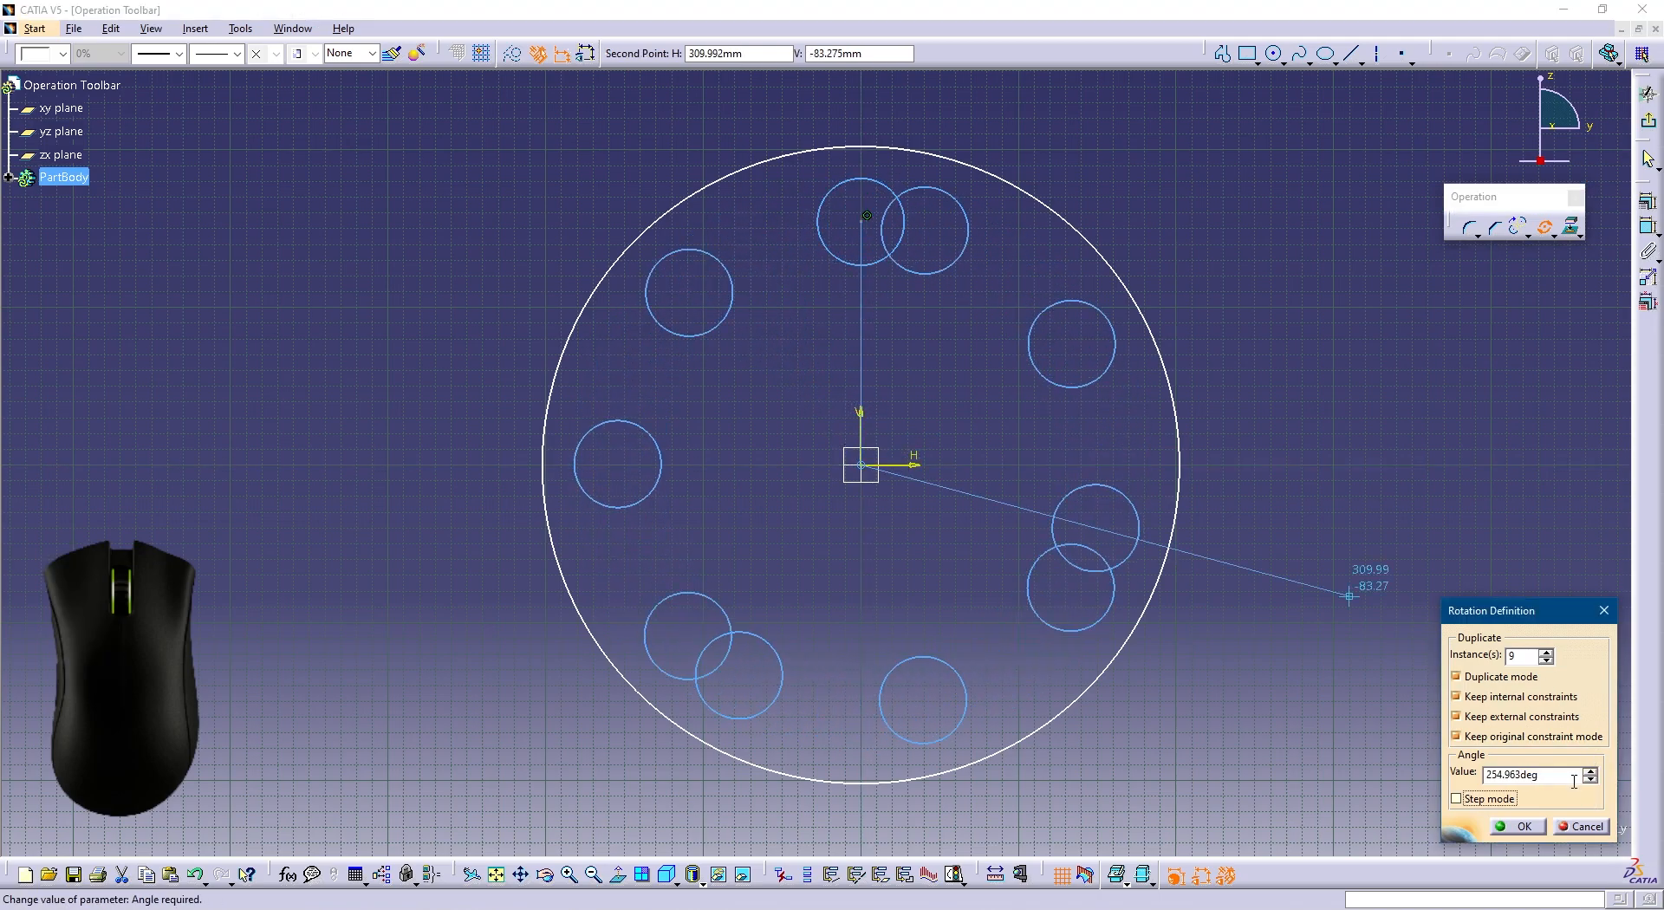
Create the rotated circle copies with an angle of 36 degrees, and undo them.
left_click_drag(1573, 777, 1423, 785)
type("36deg")
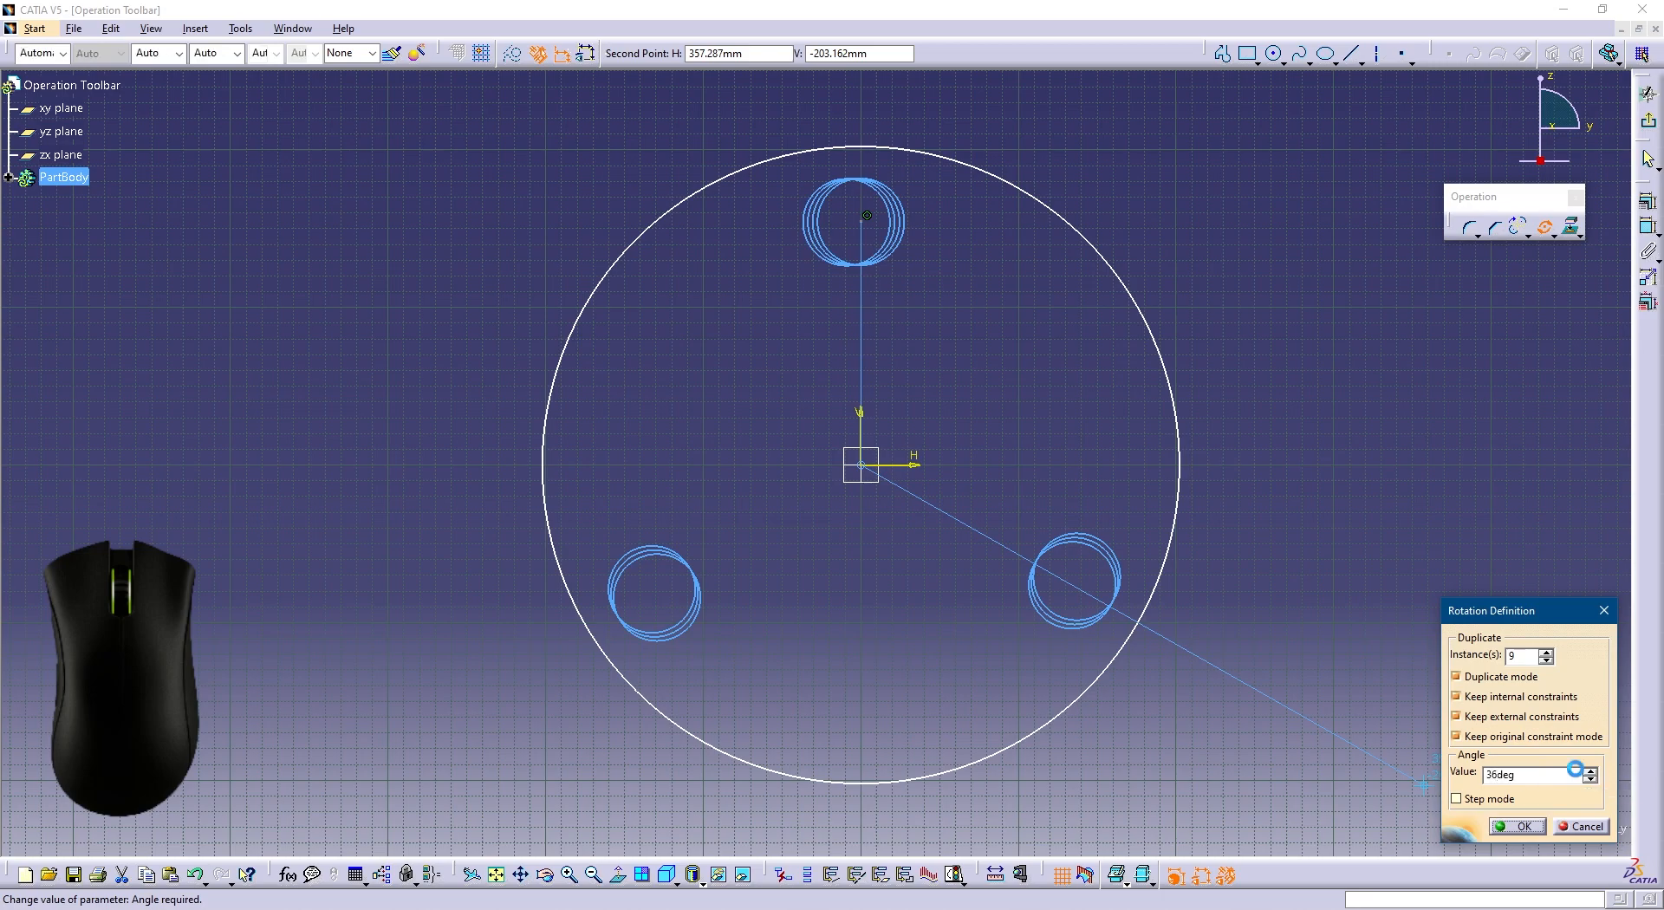
left_click(1518, 826)
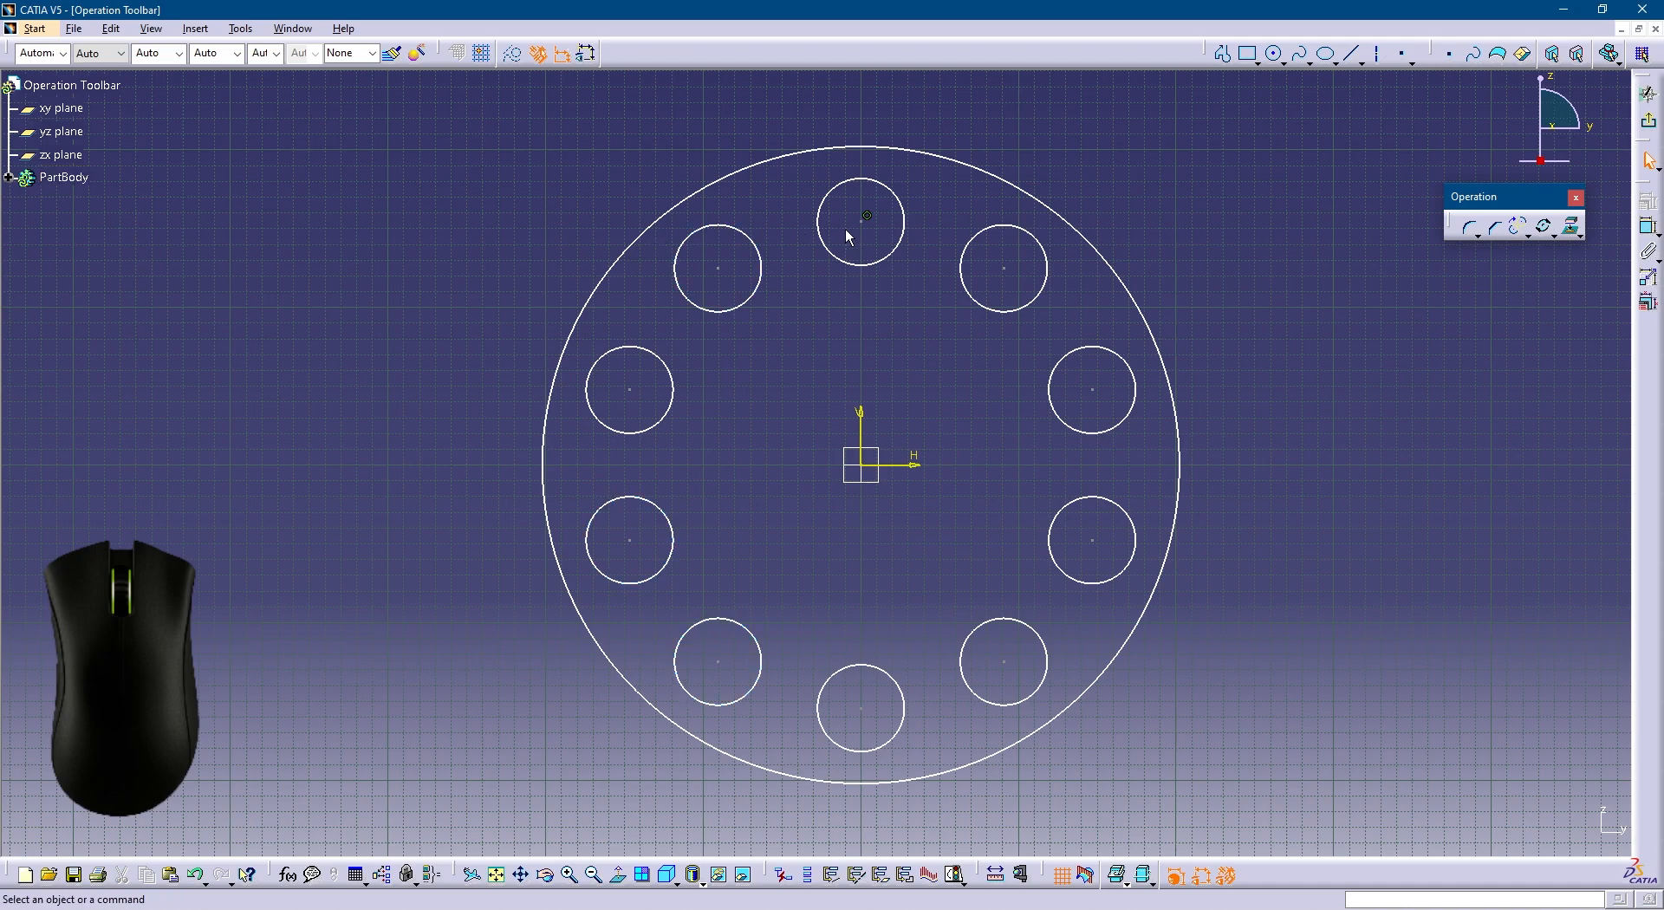
key("ctrl+z")
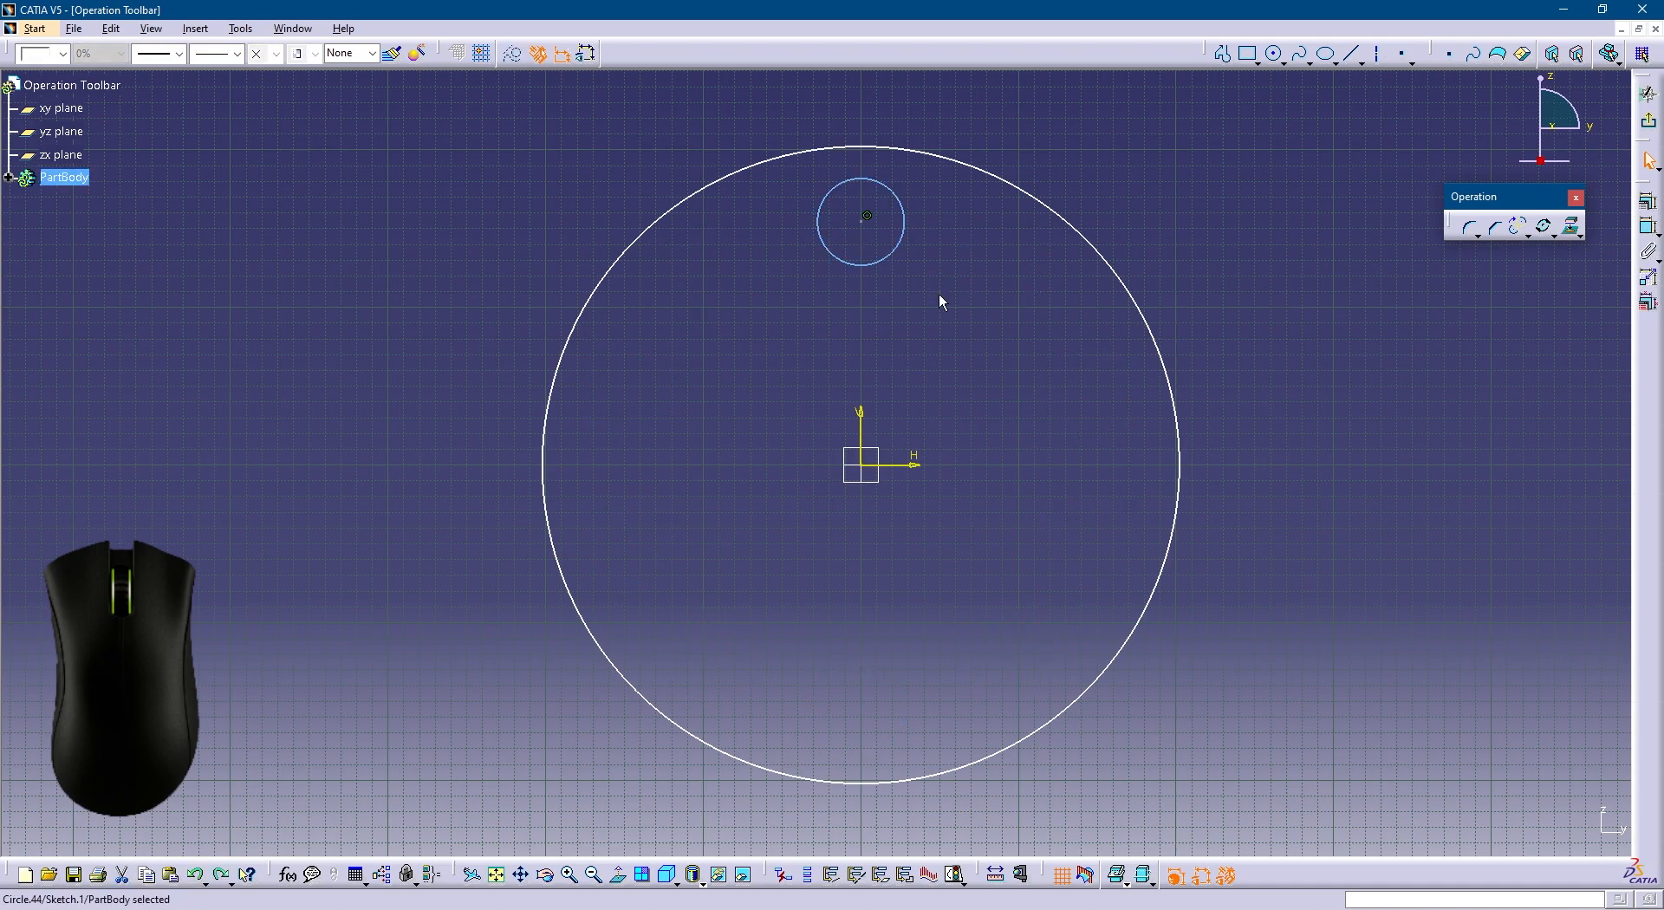
left_click(1334, 340)
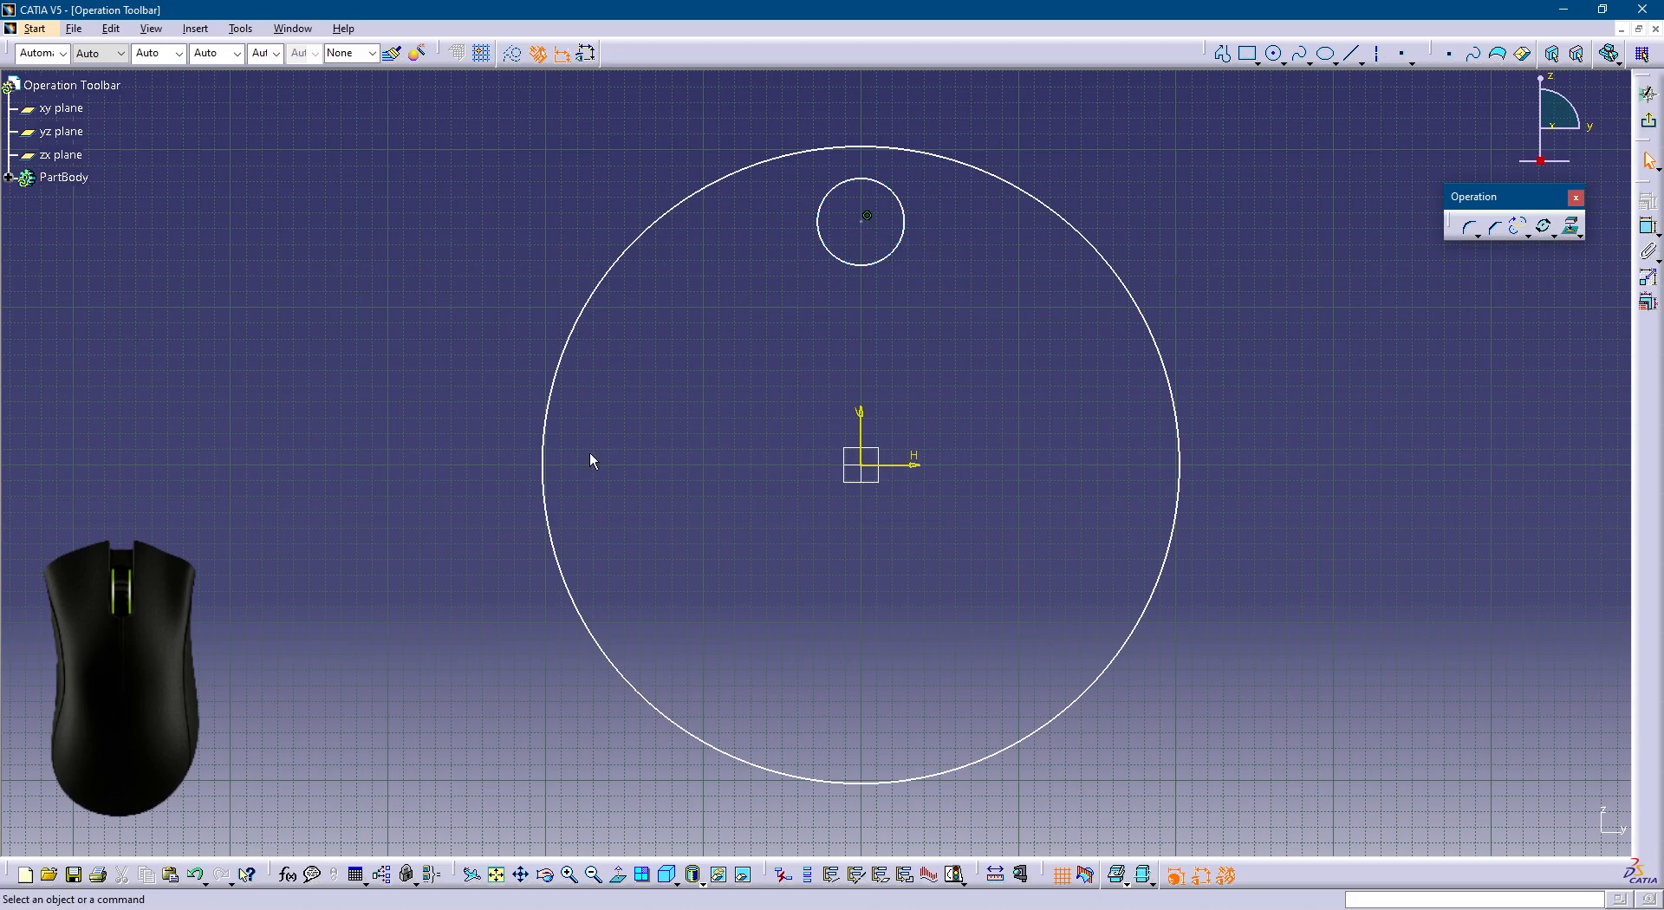
Rotate the small circle about the origin with duplicate mode off, from the vertical axis to the left half of the horizontal axis.
left_click(899, 256)
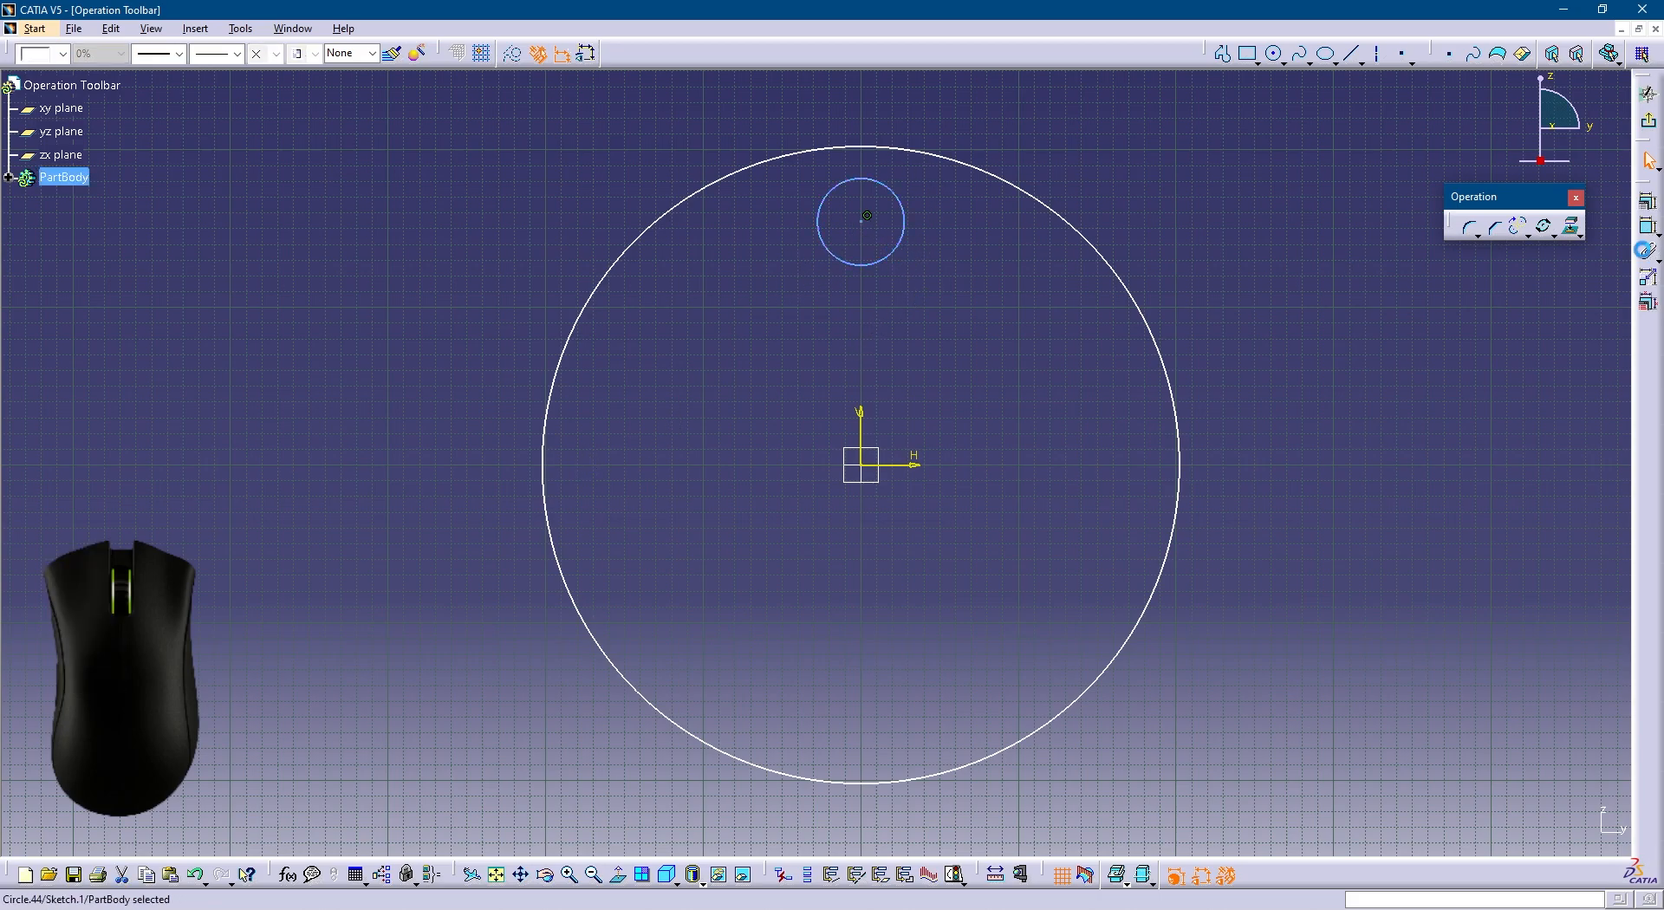
left_click(1544, 227)
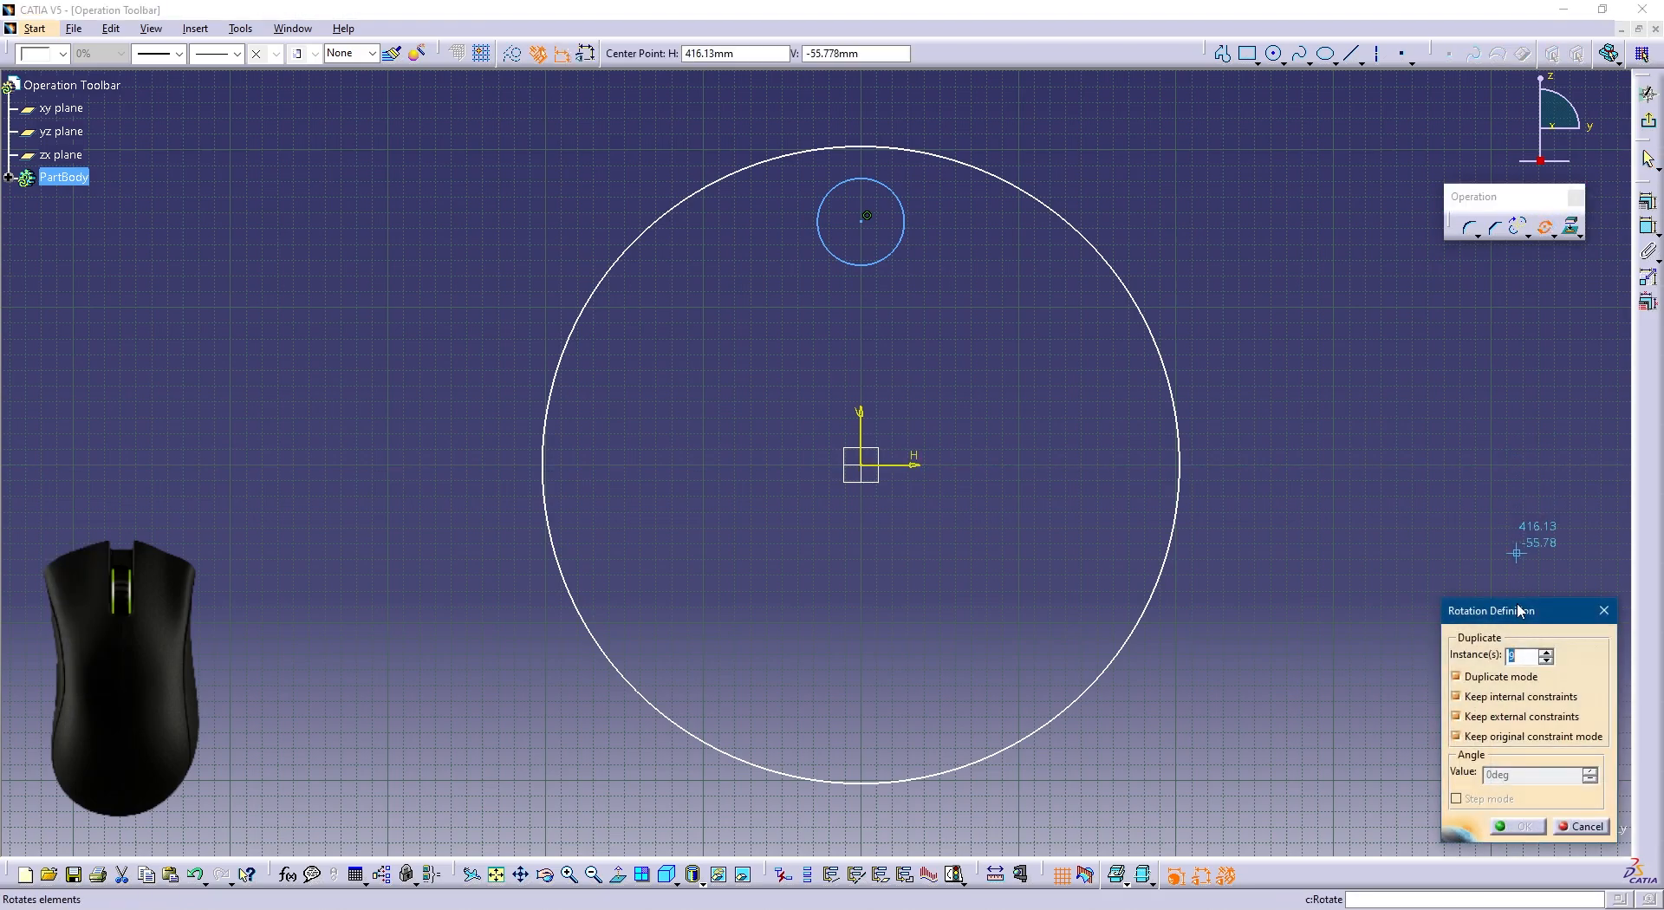
left_click(1507, 681)
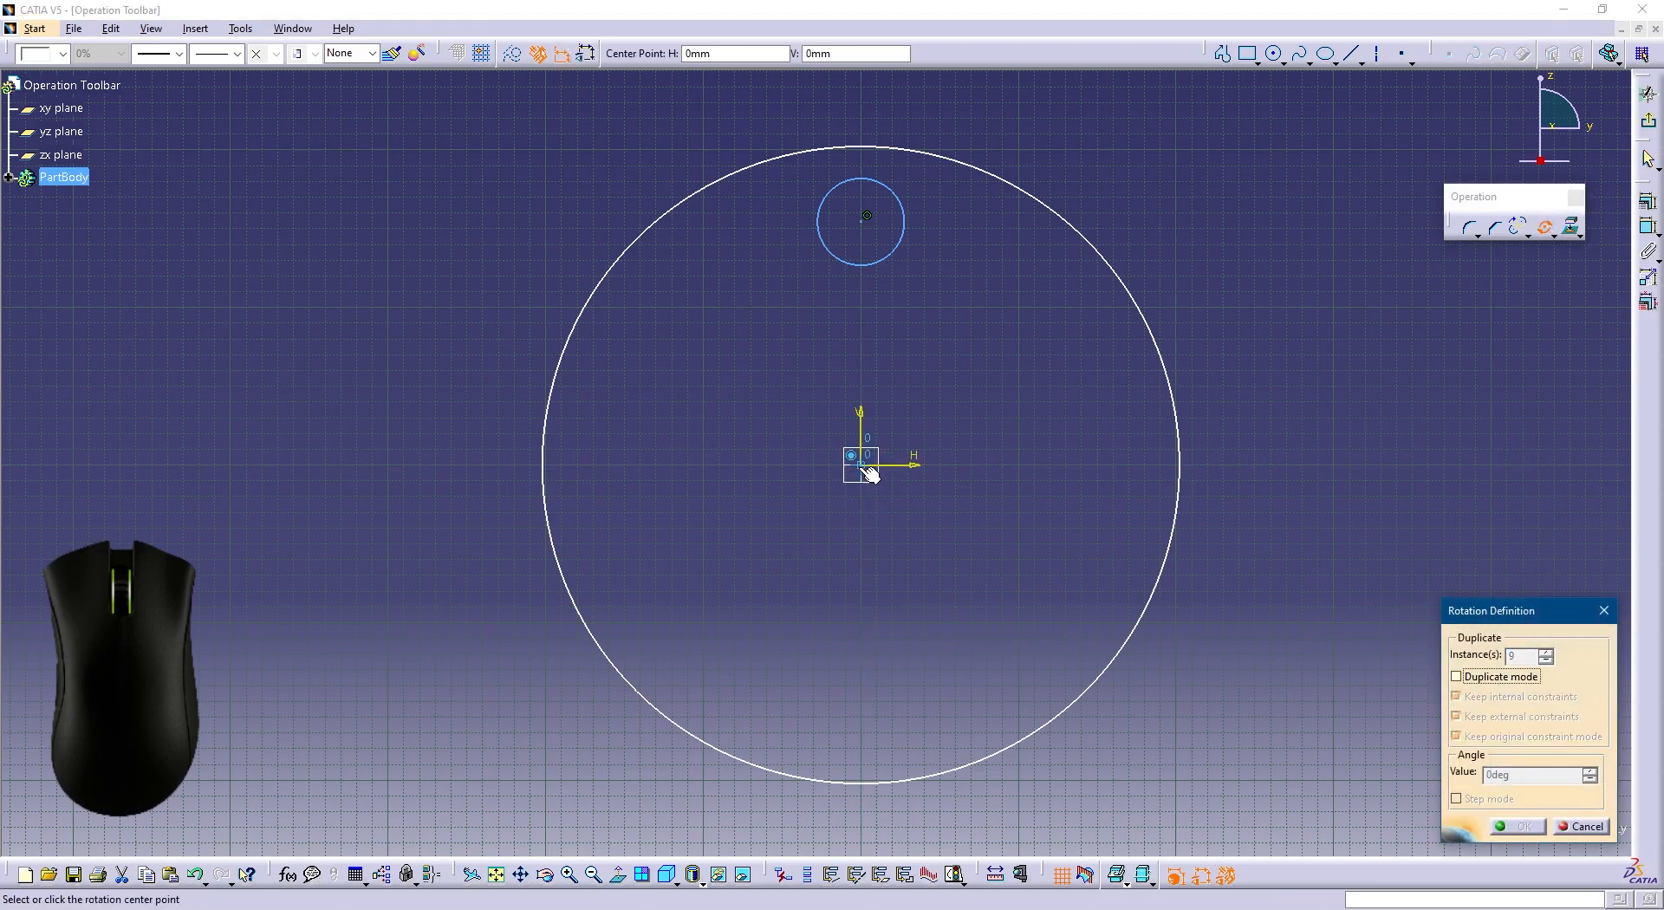
left_click(861, 467)
left_click(866, 223)
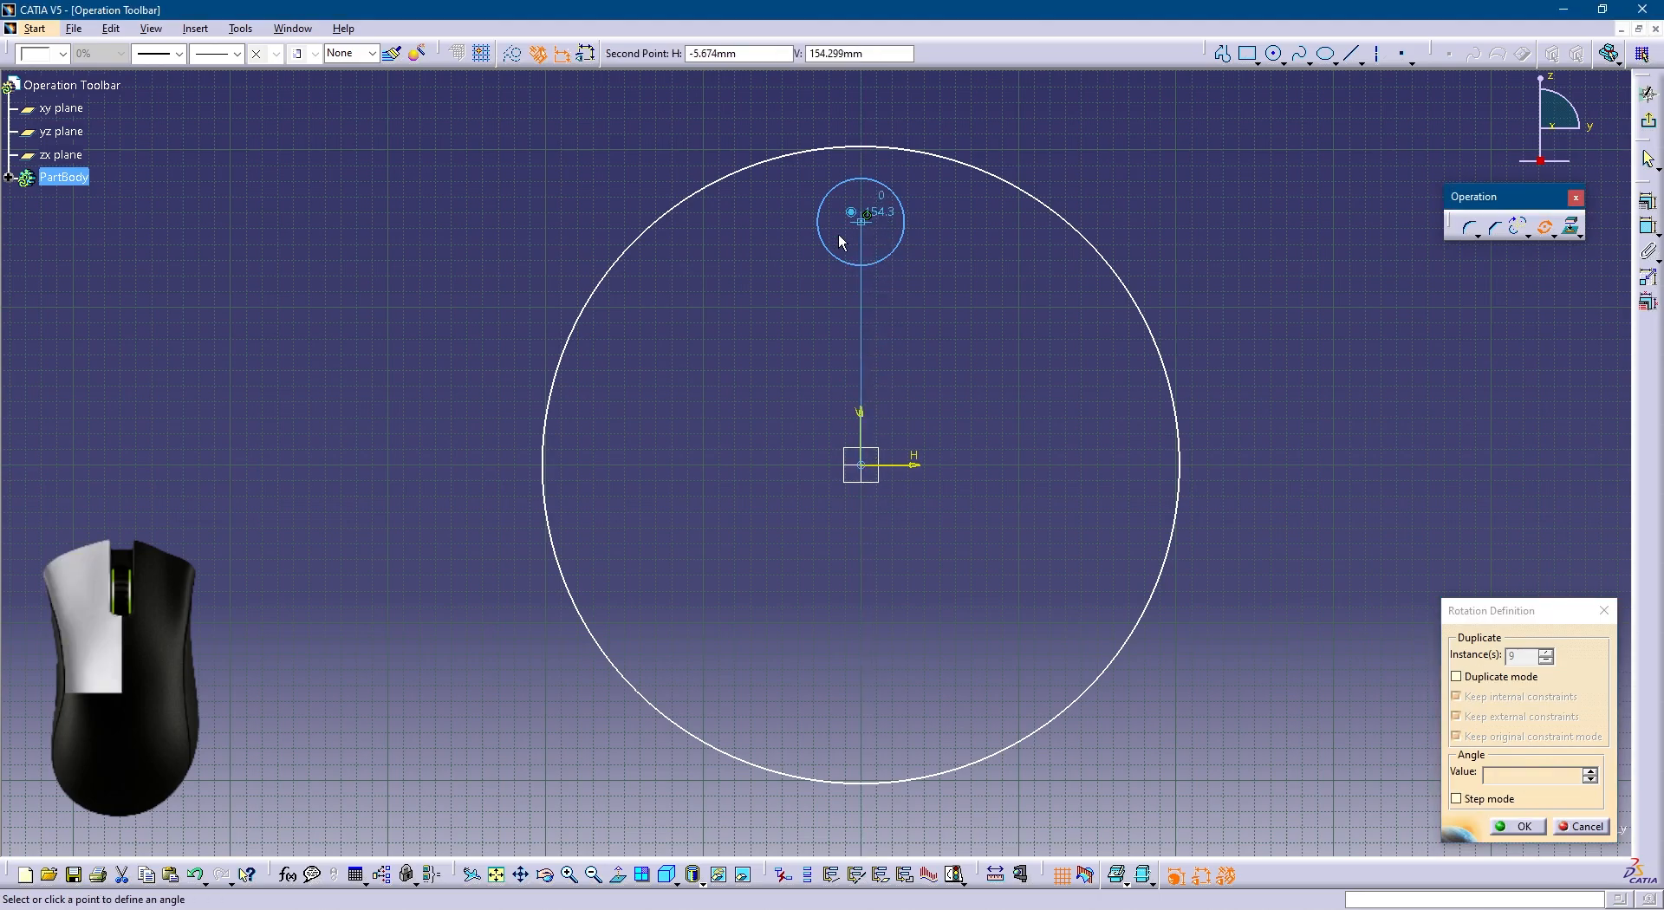
left_click(591, 465)
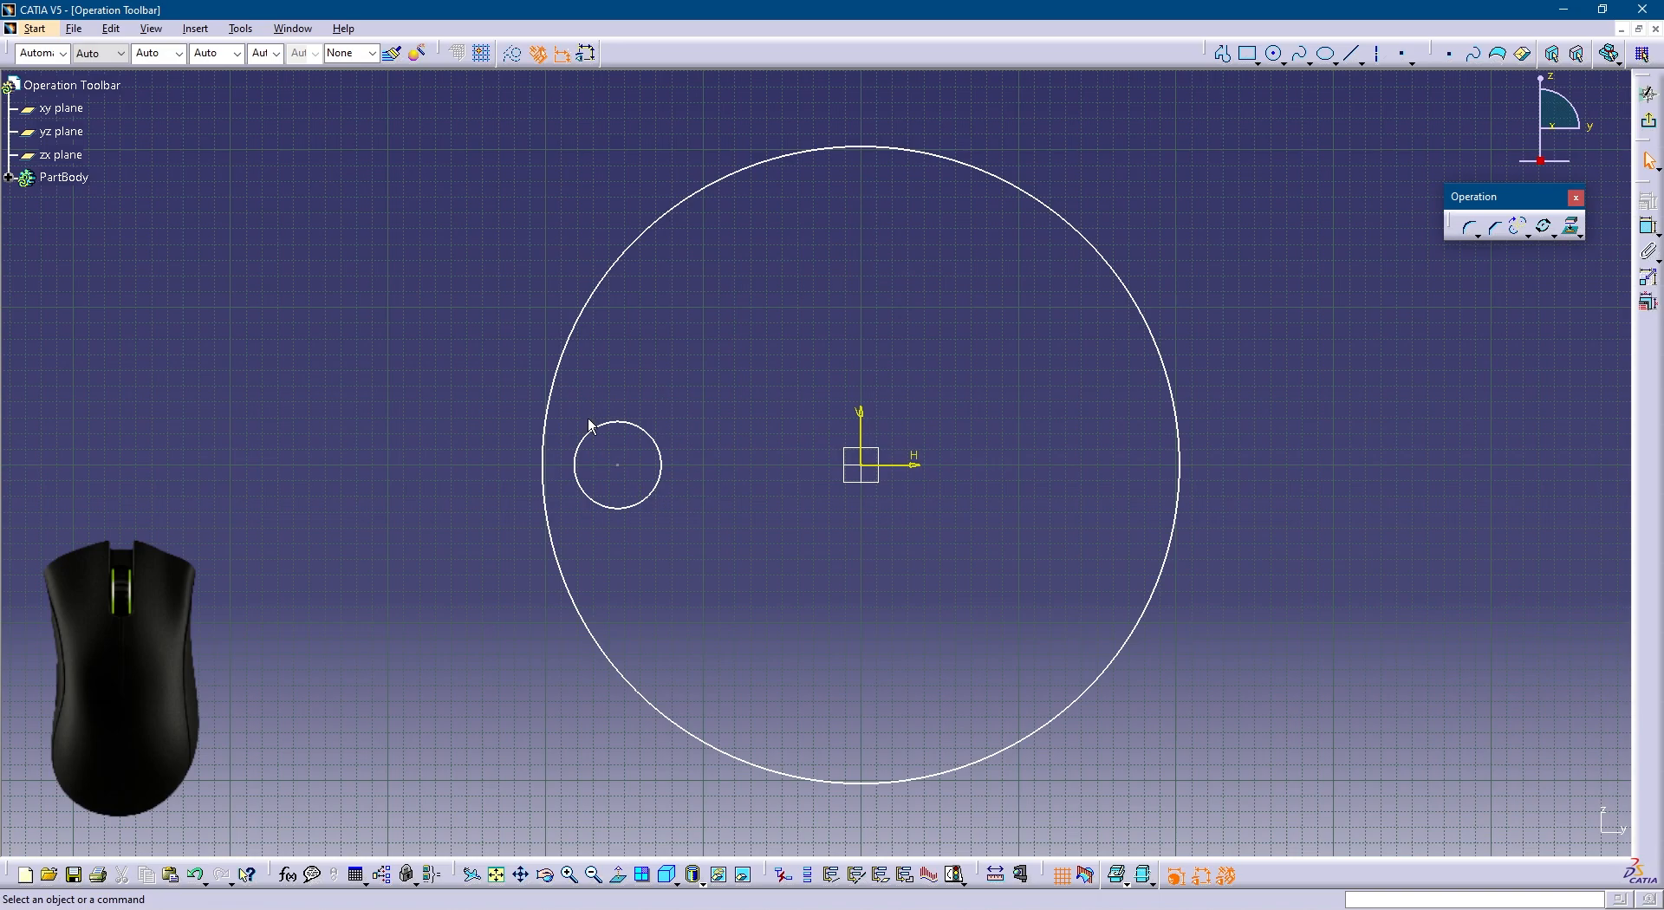
Delete the large circle and the rotated small circle.
mouse_move(1220, 464)
middle_mouse_down()
mouse_move(1207, 419)
mouse_move(1202, 477)
middle_mouse_up()
right_click(1208, 418)
mouse_move(548, 165)
left_mouse_down()
mouse_move(573, 297)
mouse_move(1201, 753)
left_mouse_up()
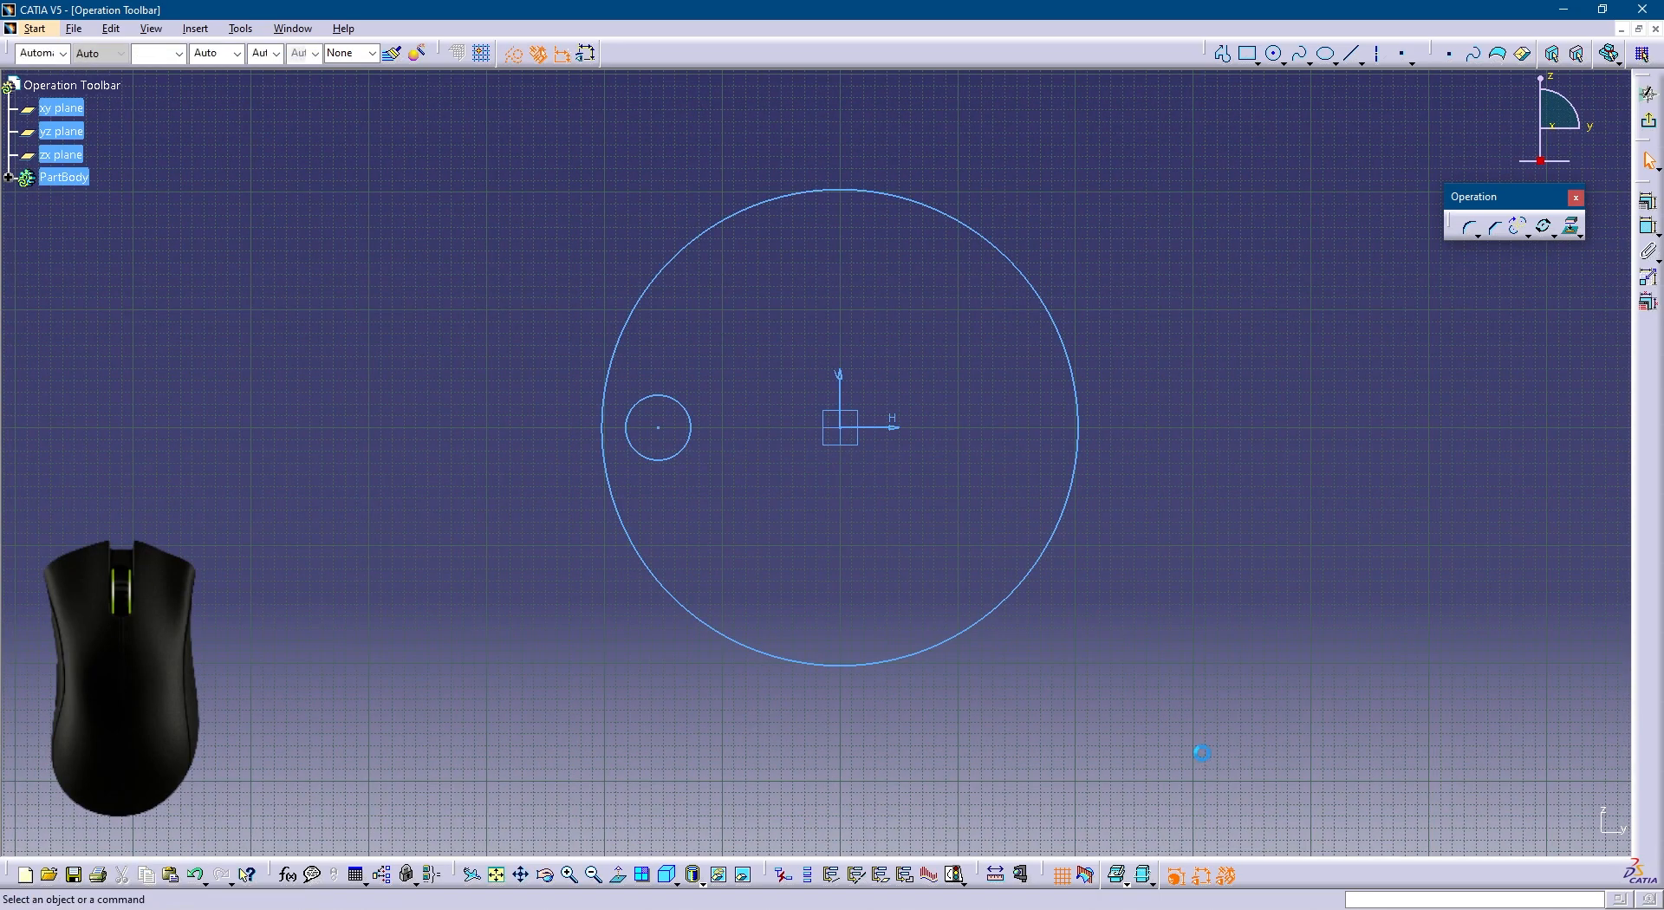
key("Delete")
Draw a closed stepped L-shaped profile from the origin, with its inner corner at about H 94 mm, V 80 mm.
left_click(1222, 53)
middle_click_drag(981, 415, 885, 628)
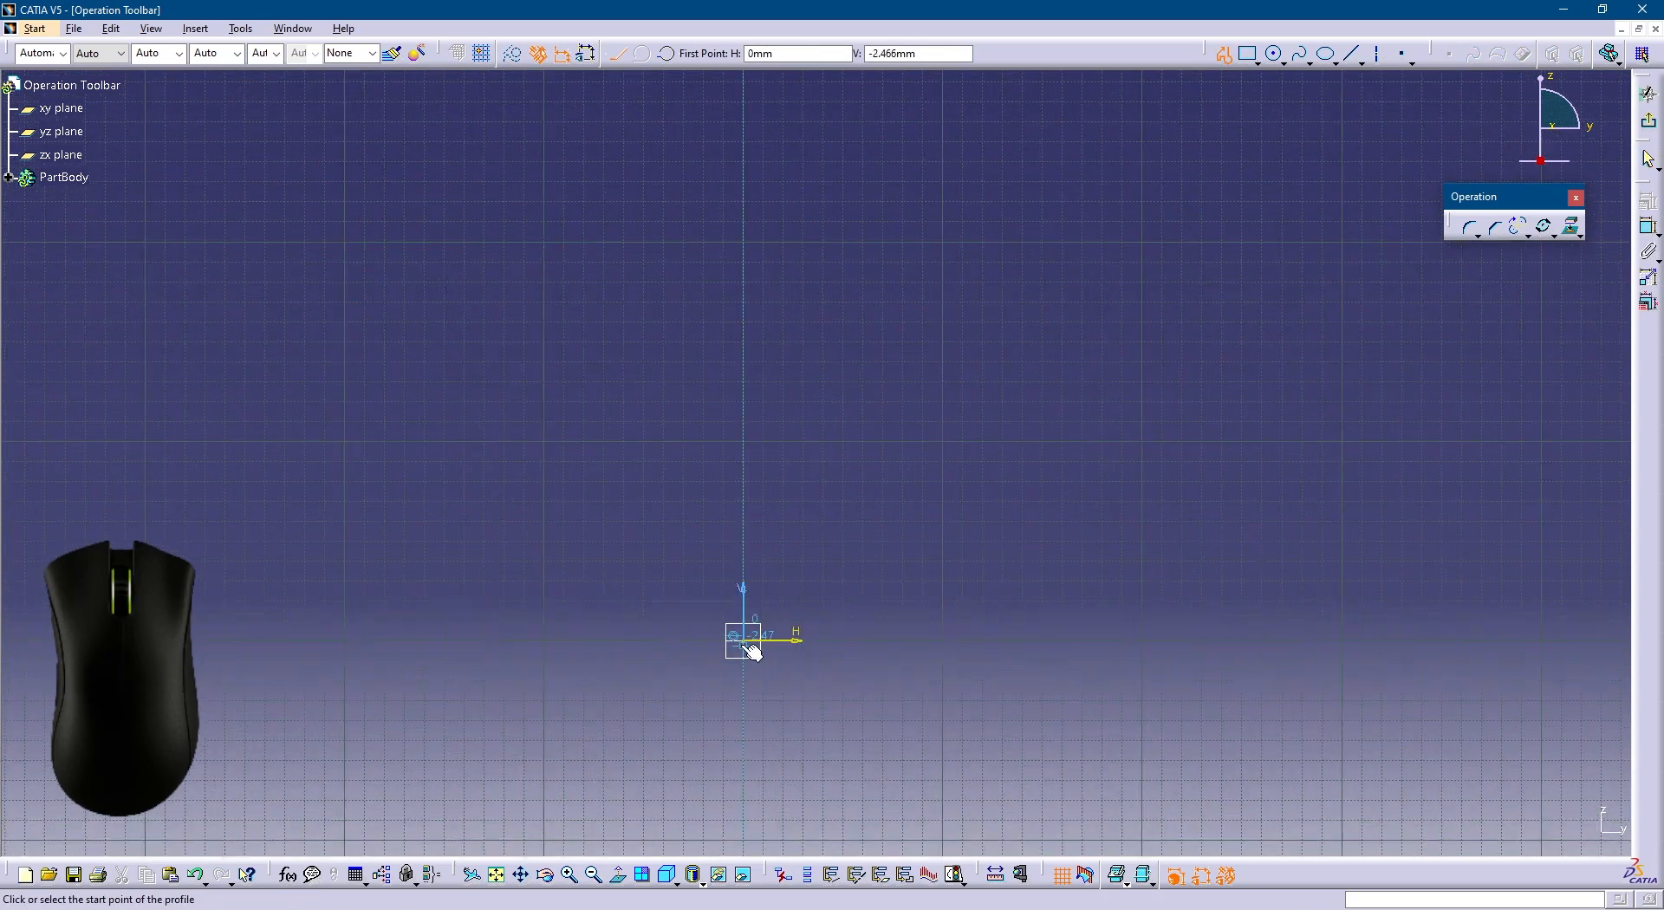
left_click(742, 640)
left_click(1111, 640)
left_click(1110, 317)
left_click(932, 317)
left_click(933, 481)
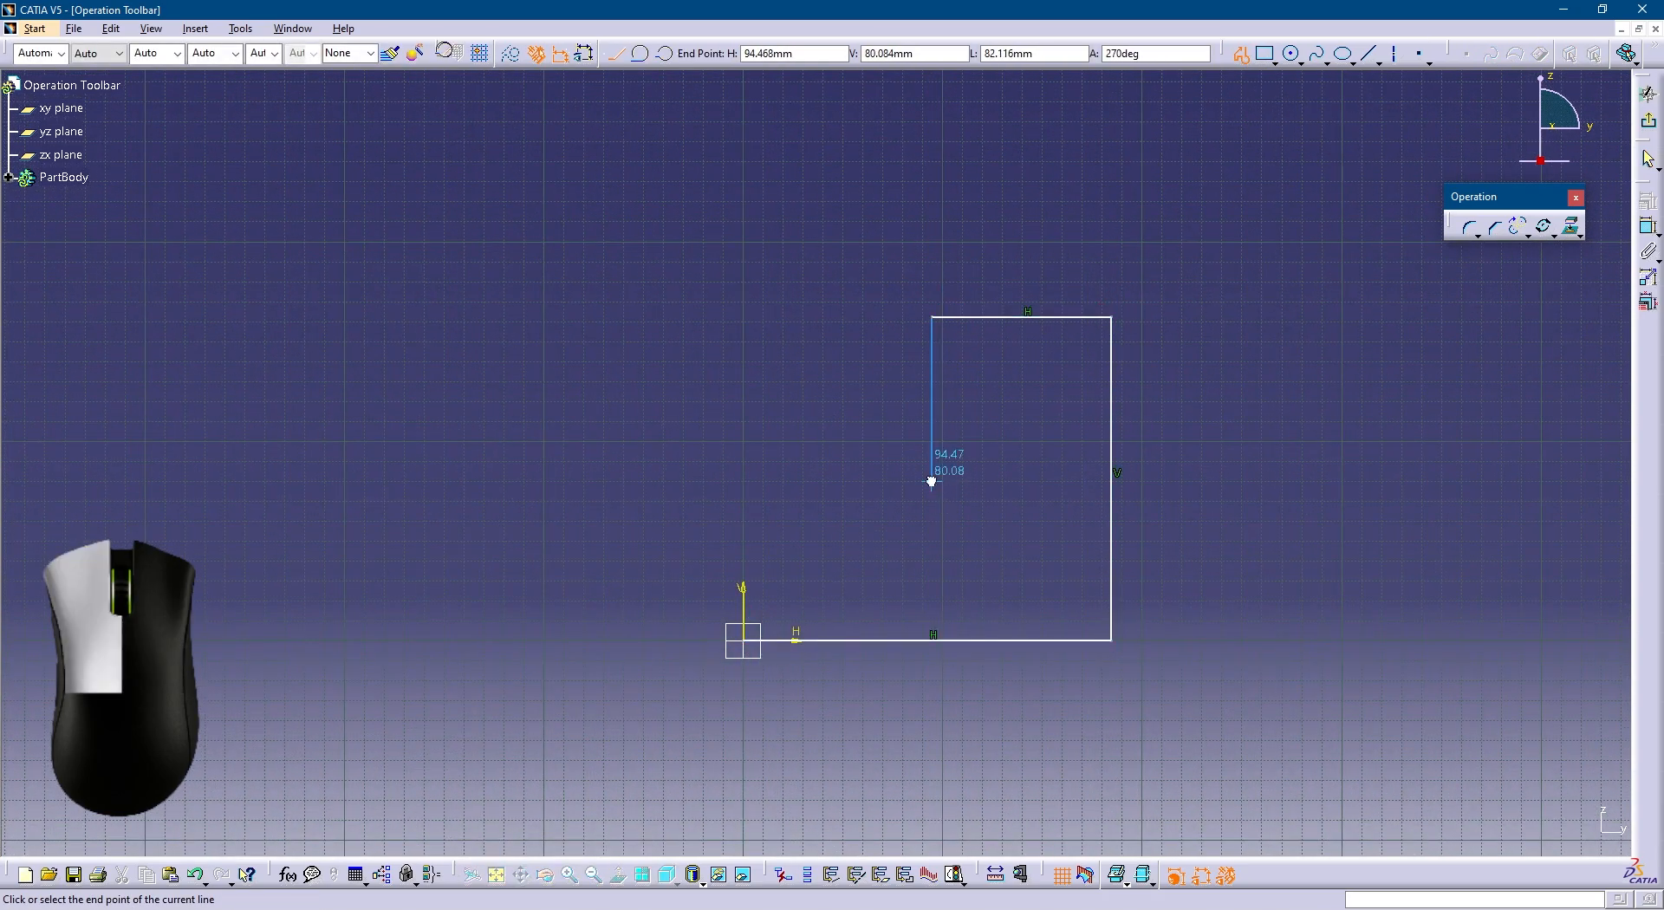
left_click(743, 481)
left_click(742, 641)
left_click(1256, 500)
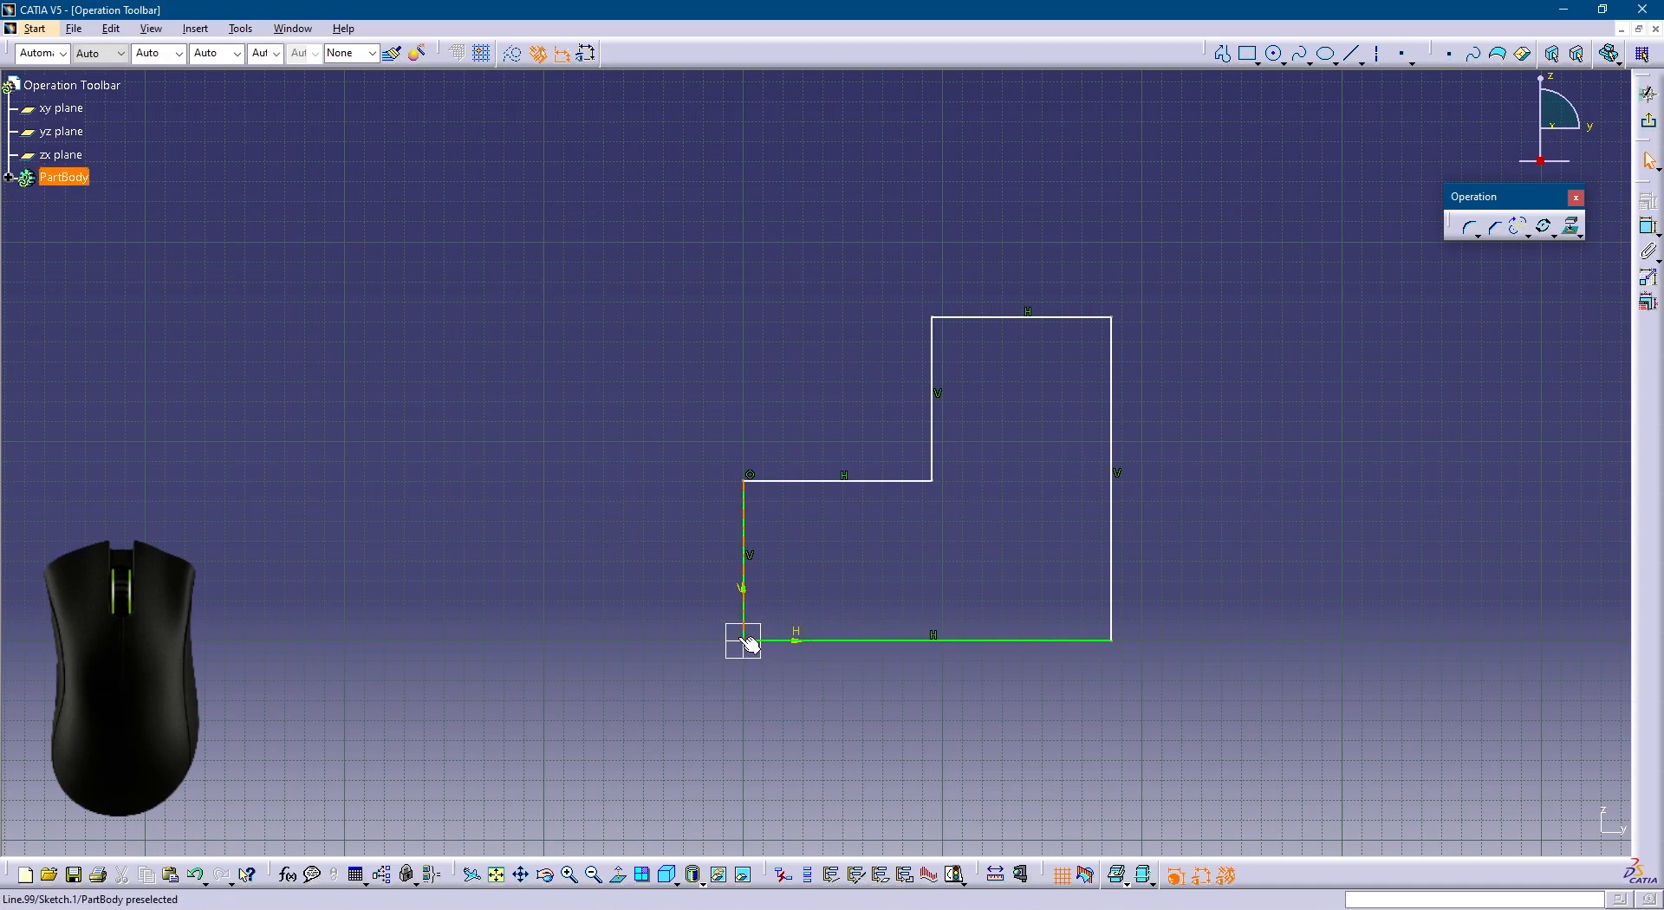
Start Scale on the whole profile in duplicate mode, keeping internal constraints, external constraints and the original constraint mode.
left_click(862, 497)
key("ctrl+a")
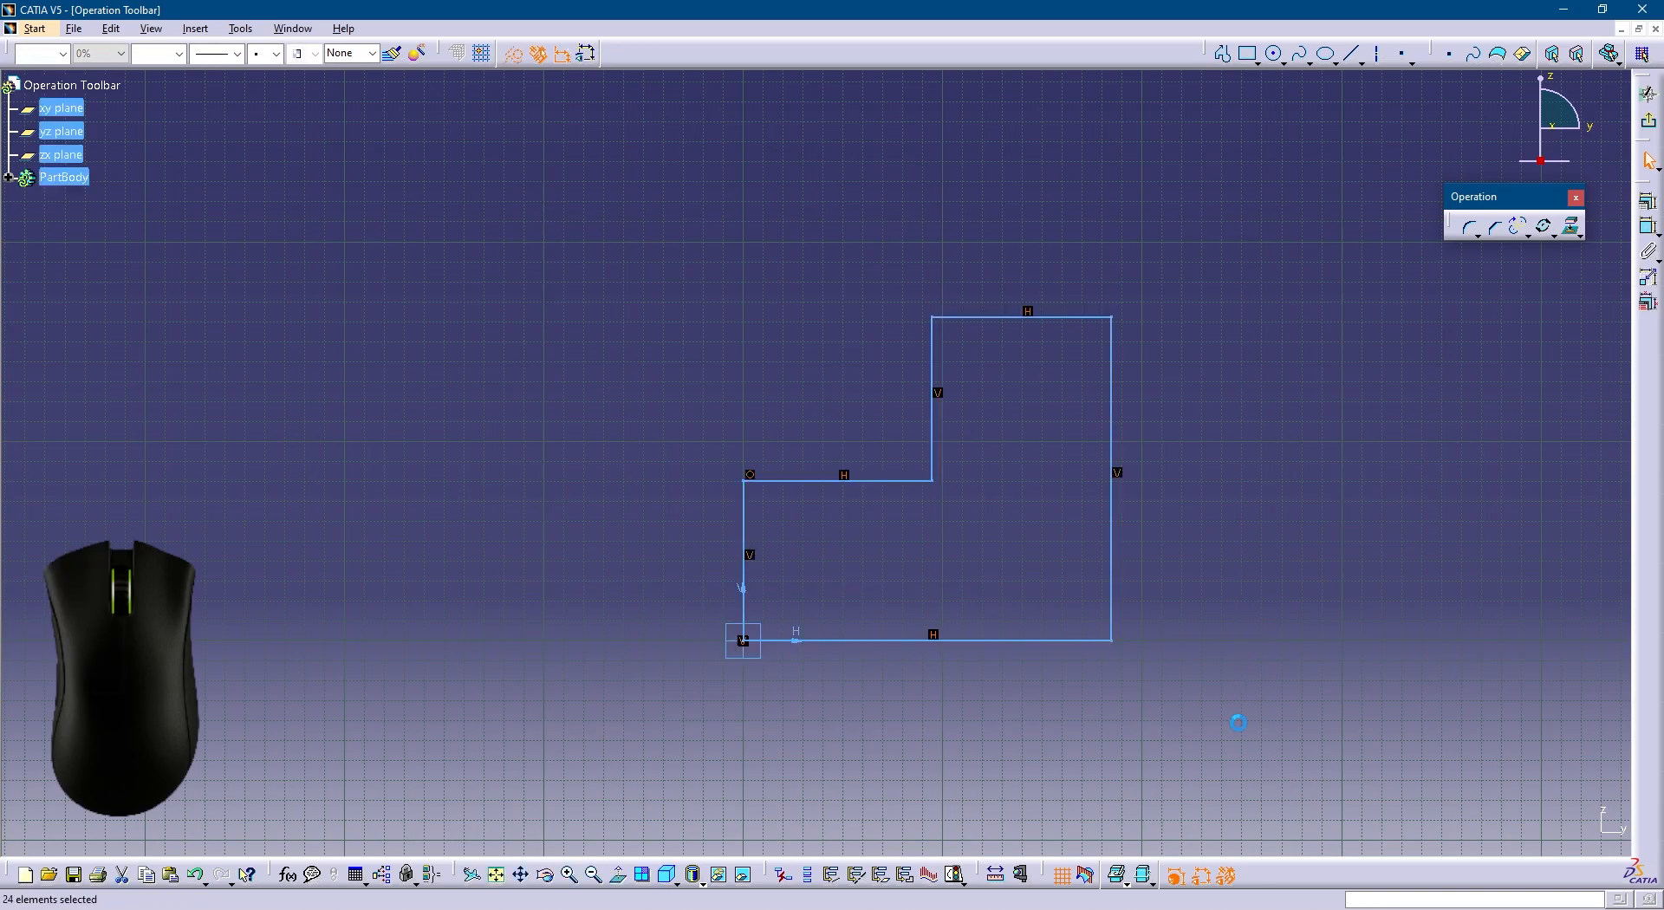
left_click(1551, 237)
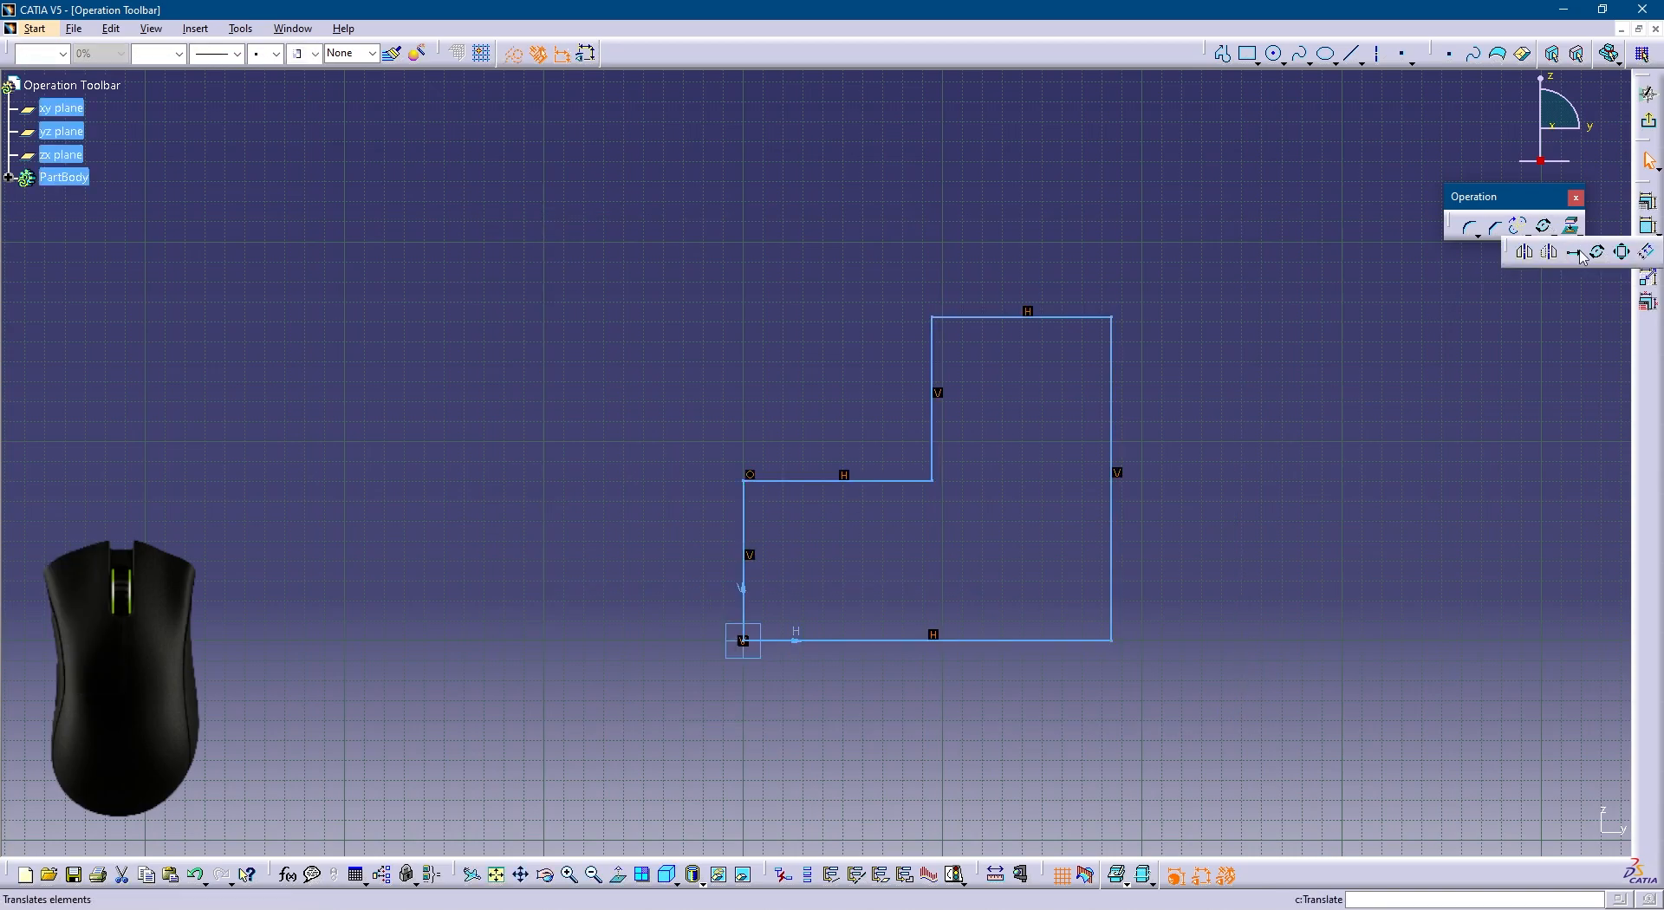
left_click(1613, 249)
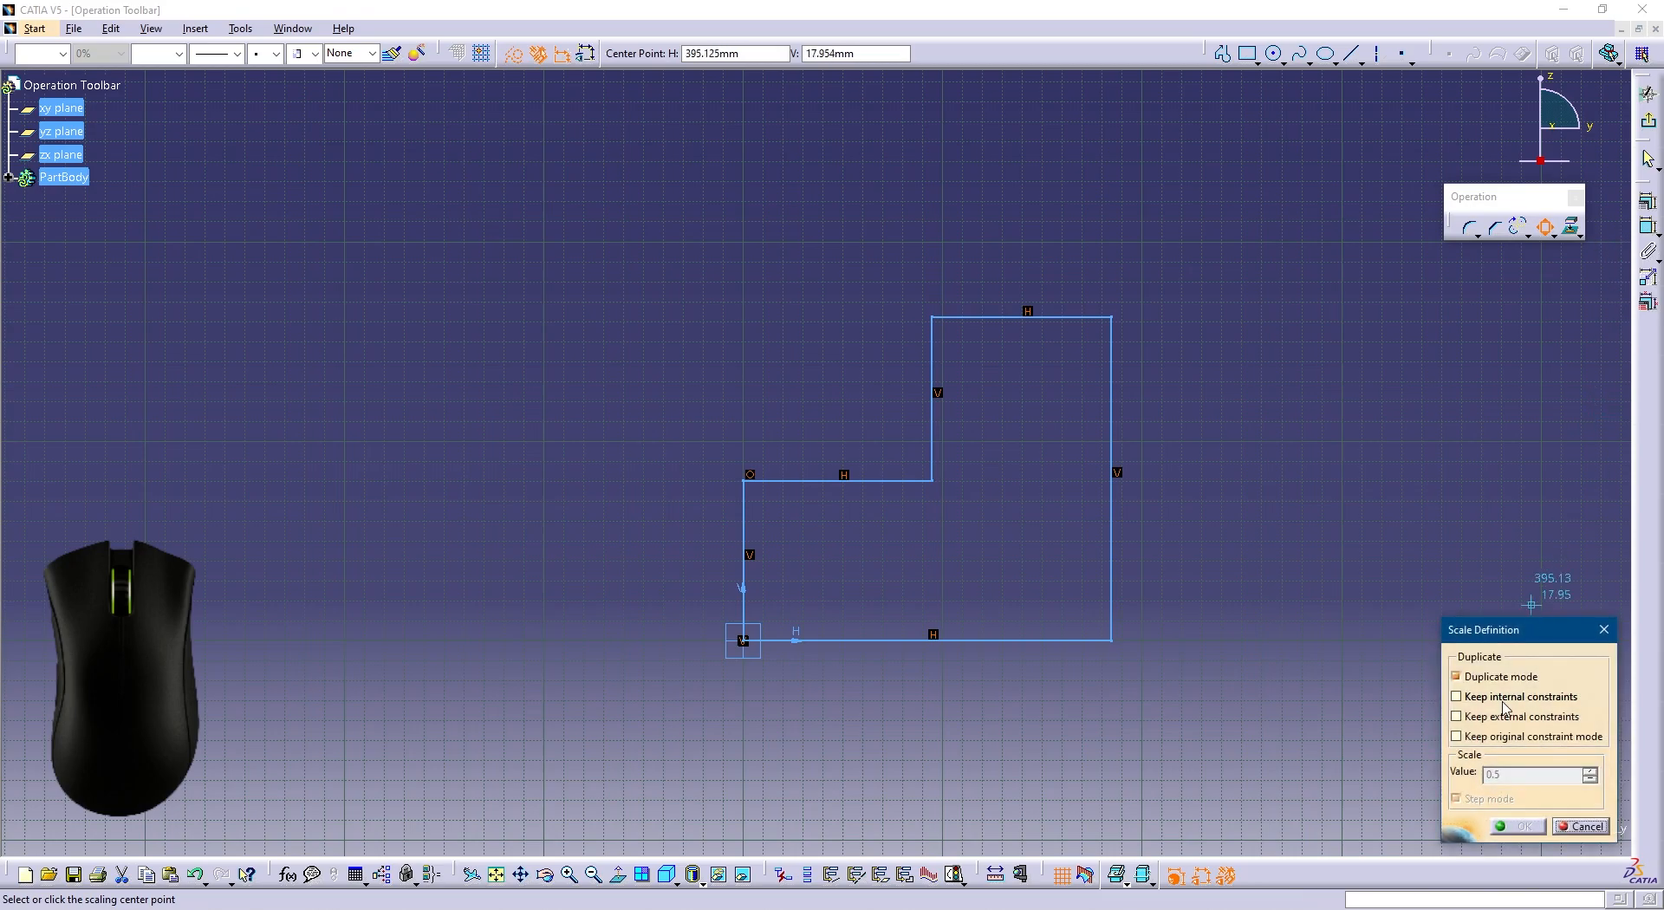
left_click(1479, 697)
left_click(1479, 717)
left_click(1481, 735)
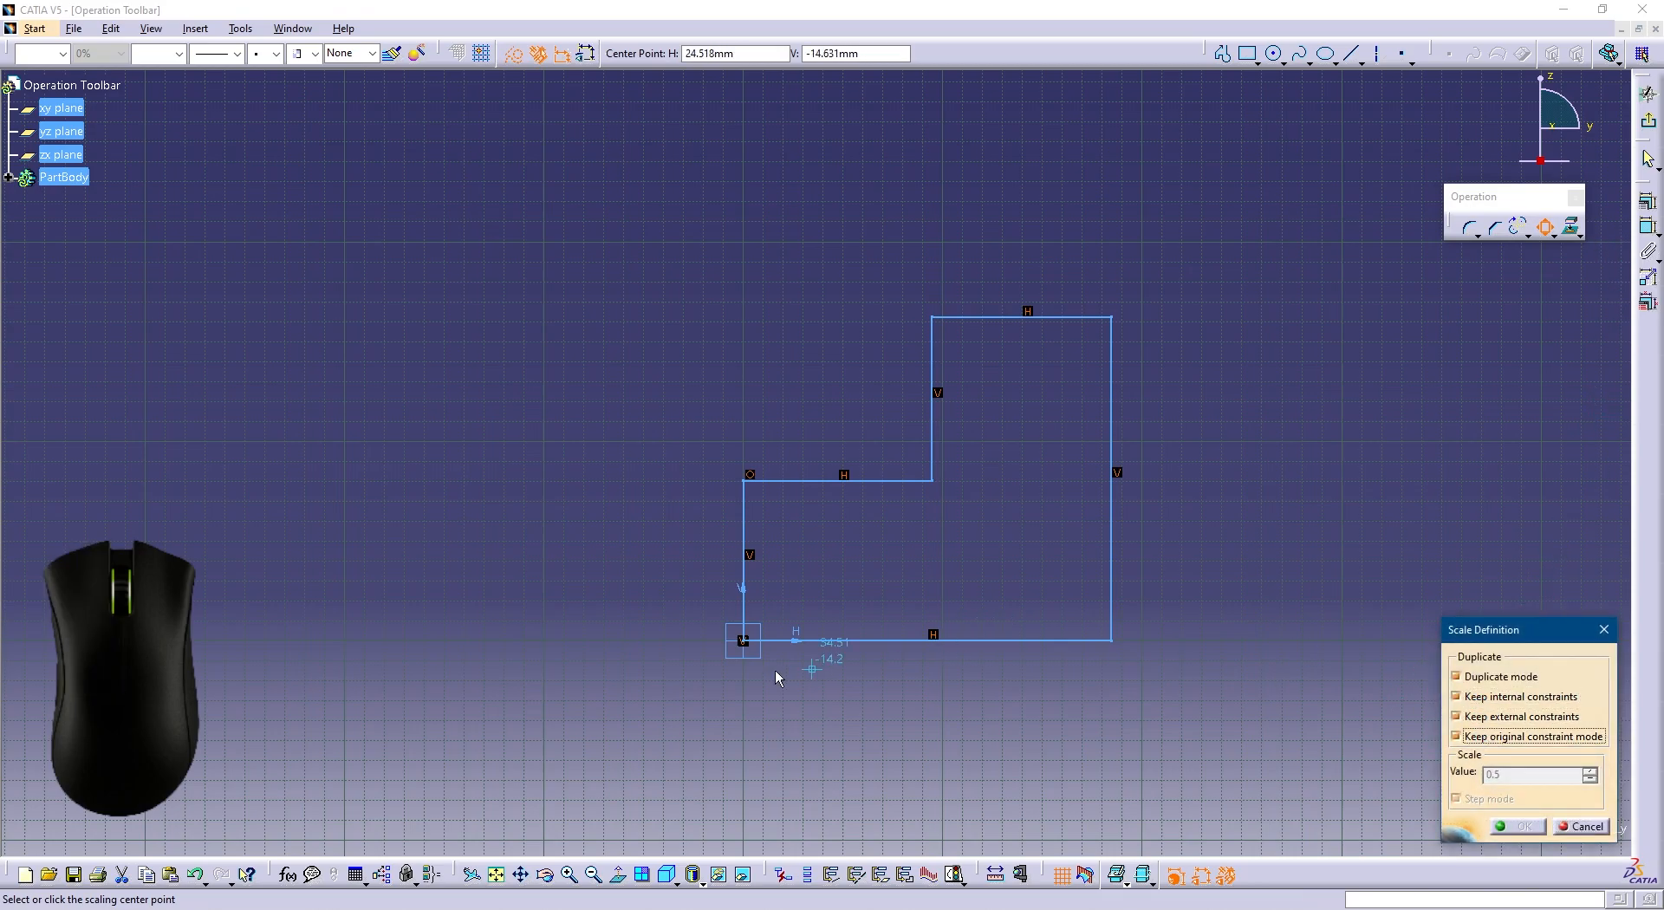
Scale the duplicate from the origin by a factor of 2, and undo the scaled copy.
left_click(742, 641)
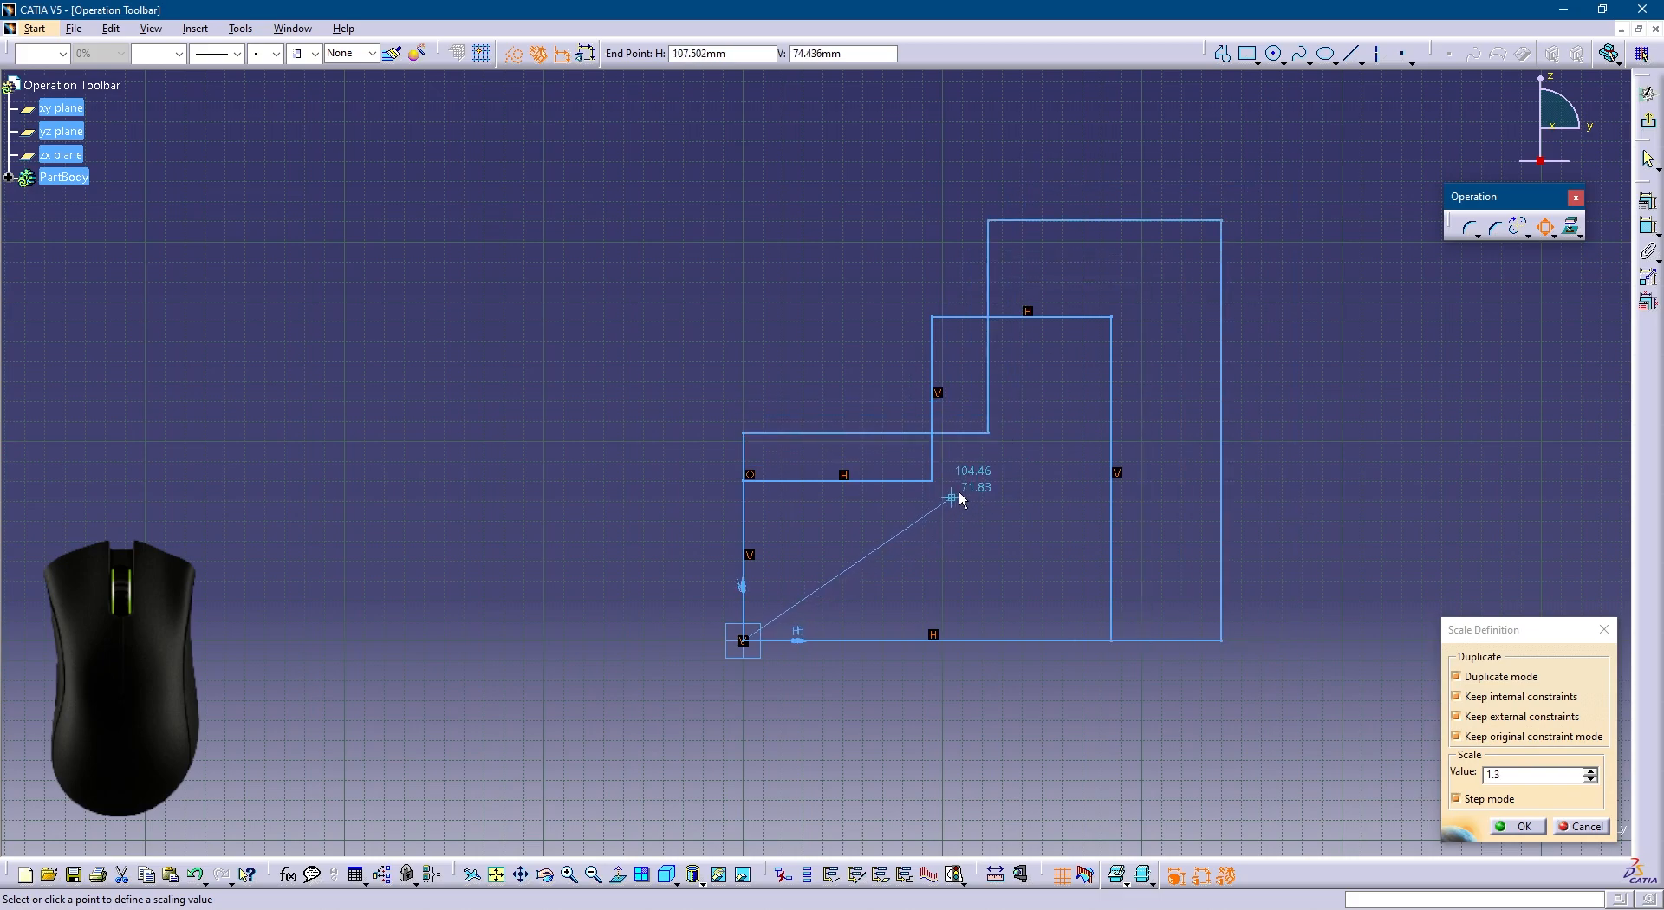
left_click(1617, 776)
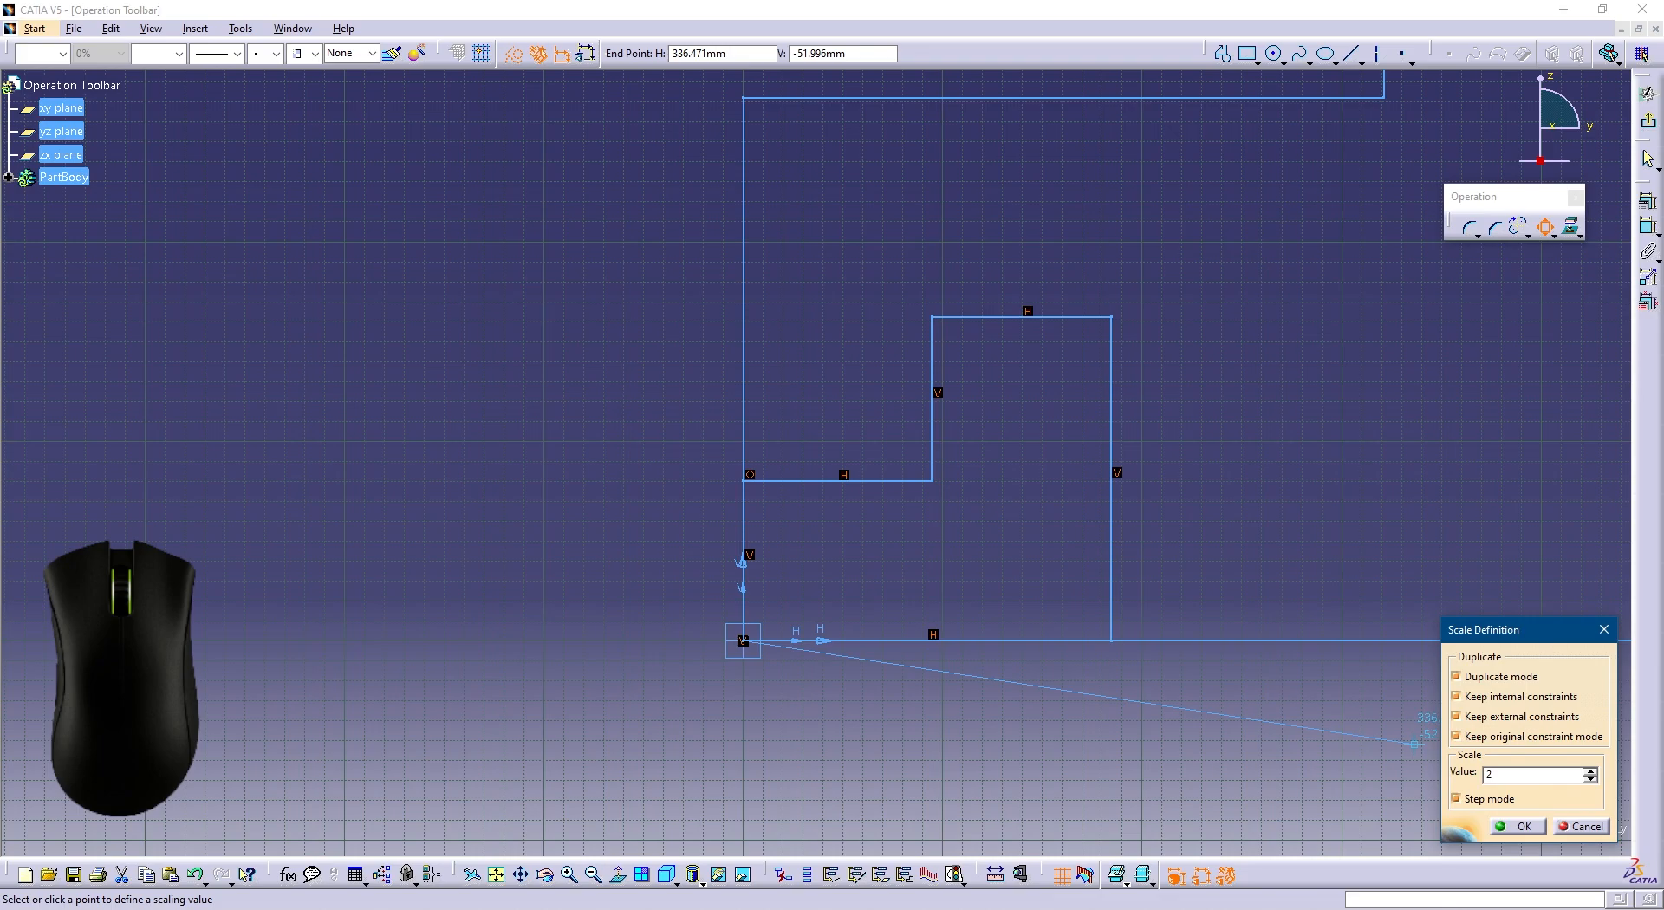
type("2")
key("Return")
middle_click_drag(1237, 430, 1231, 534)
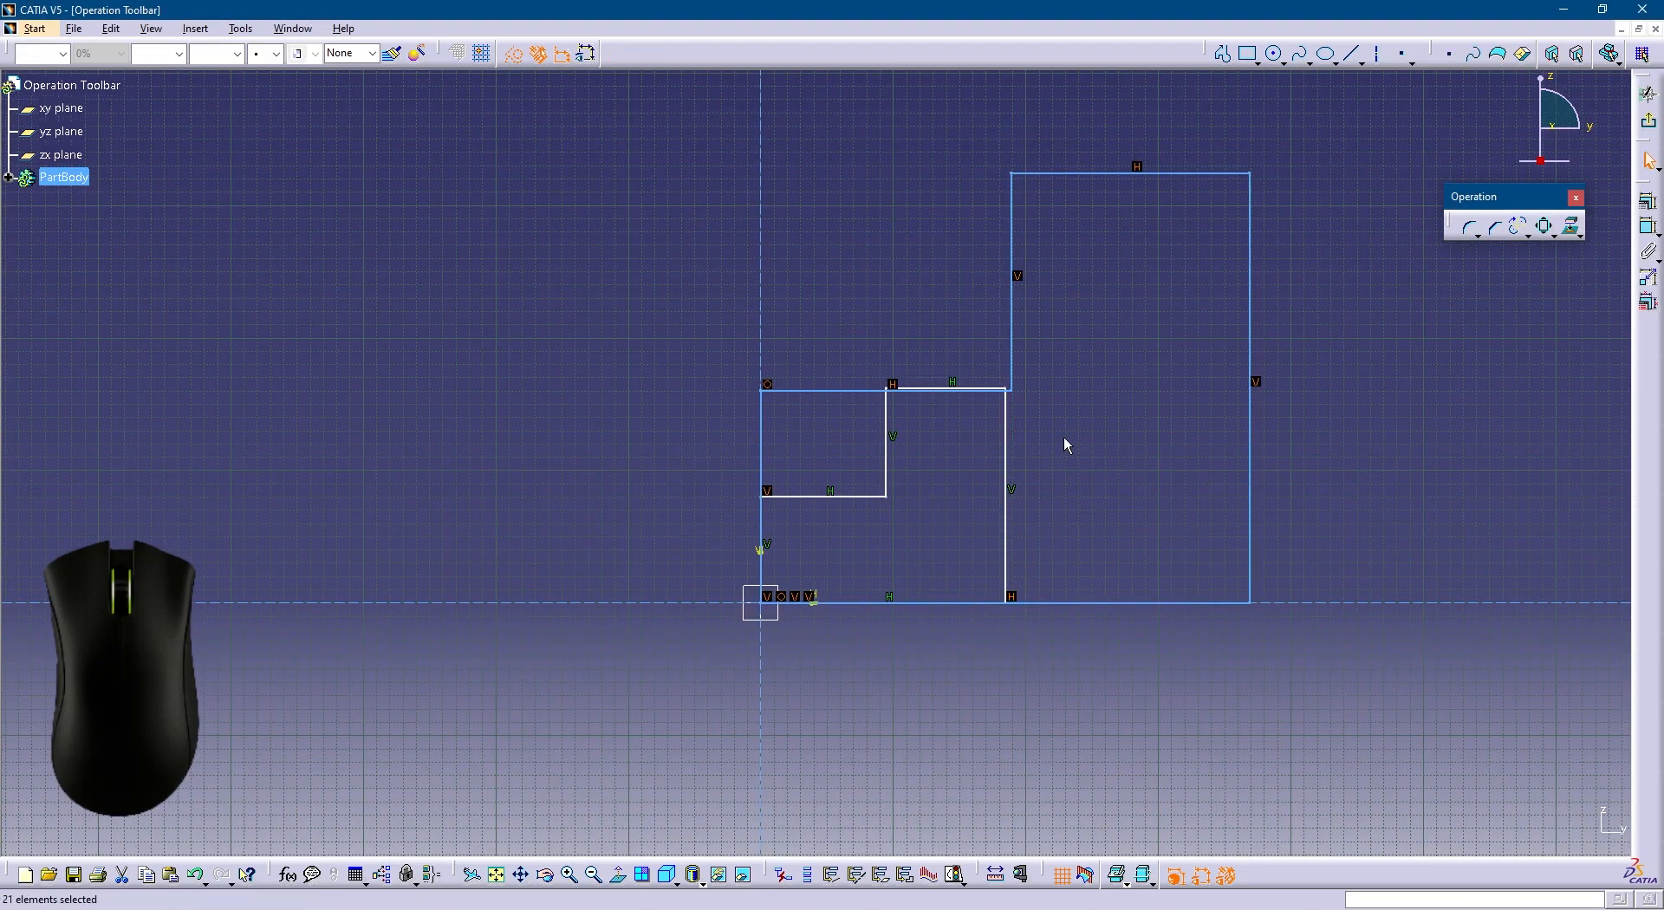
key("ctrl+z")
Scale a duplicate of the whole profile by a factor of 0.5 about its lower-right corner, and undo the scaled copy.
left_click_drag(505, 327, 1010, 673)
left_click(1544, 229)
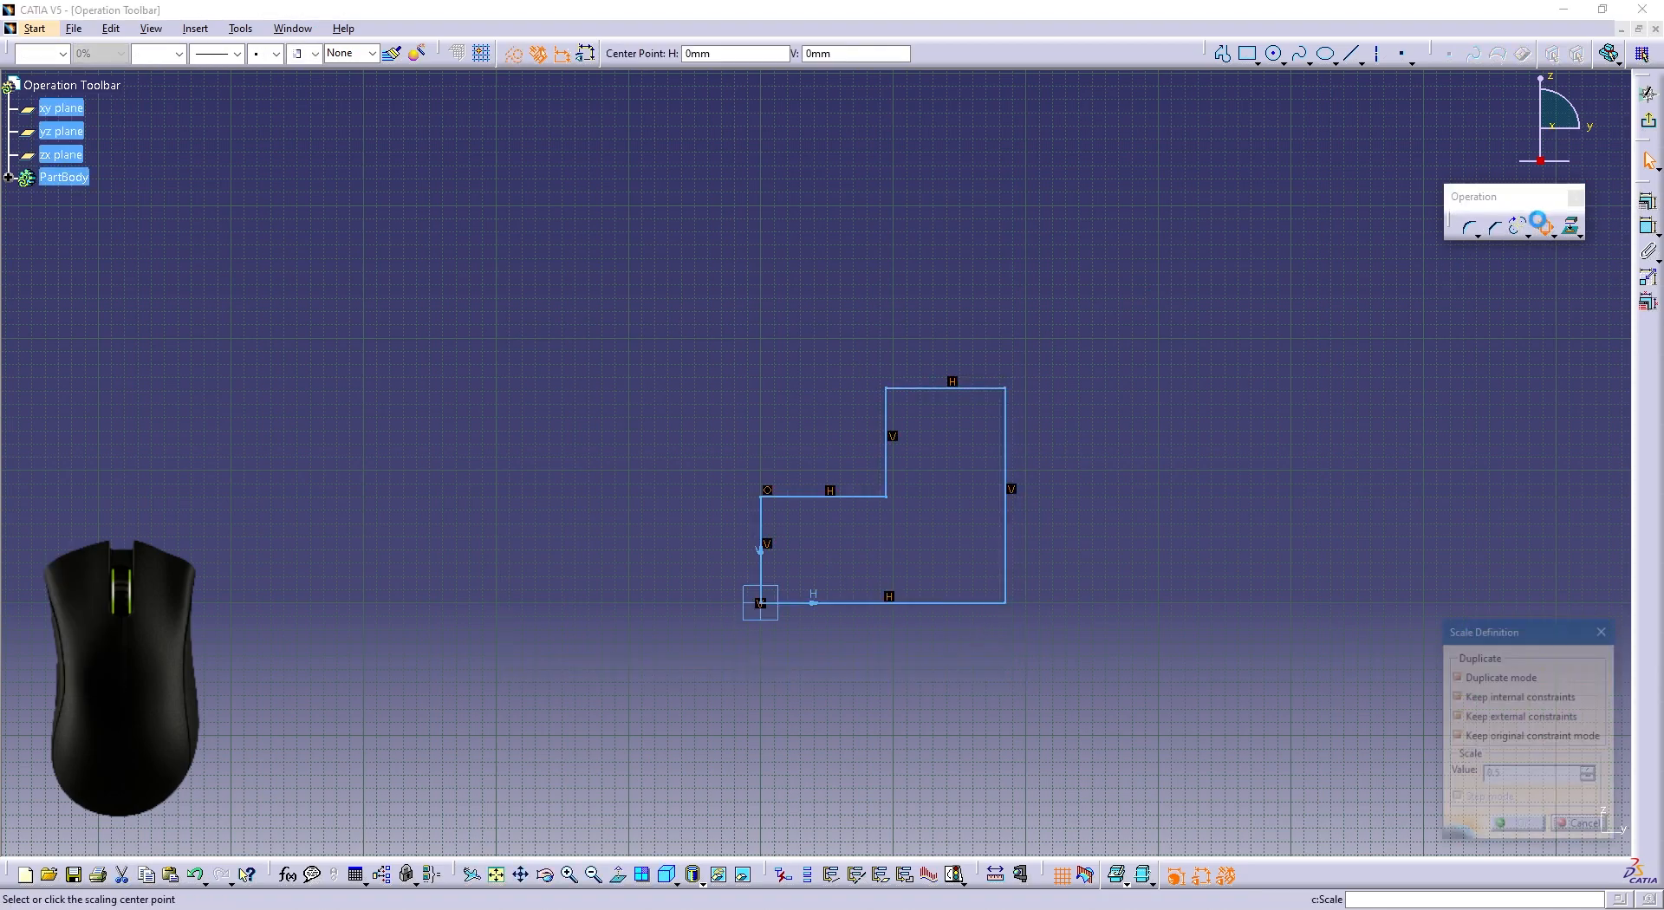
left_click(1007, 604)
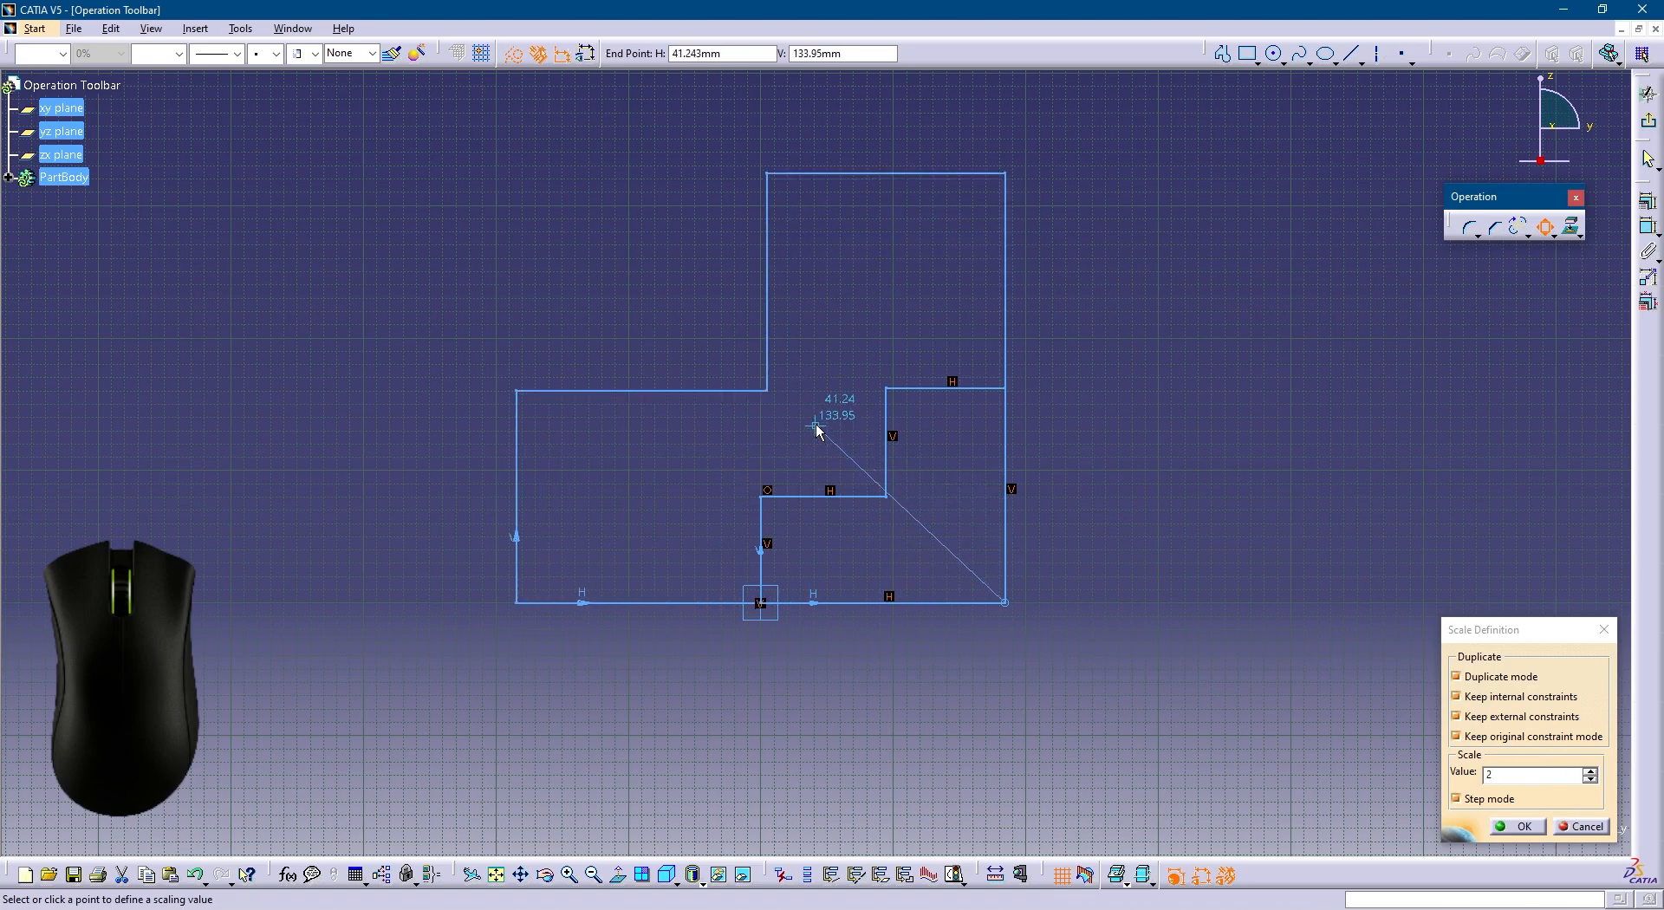
left_click(1165, 602)
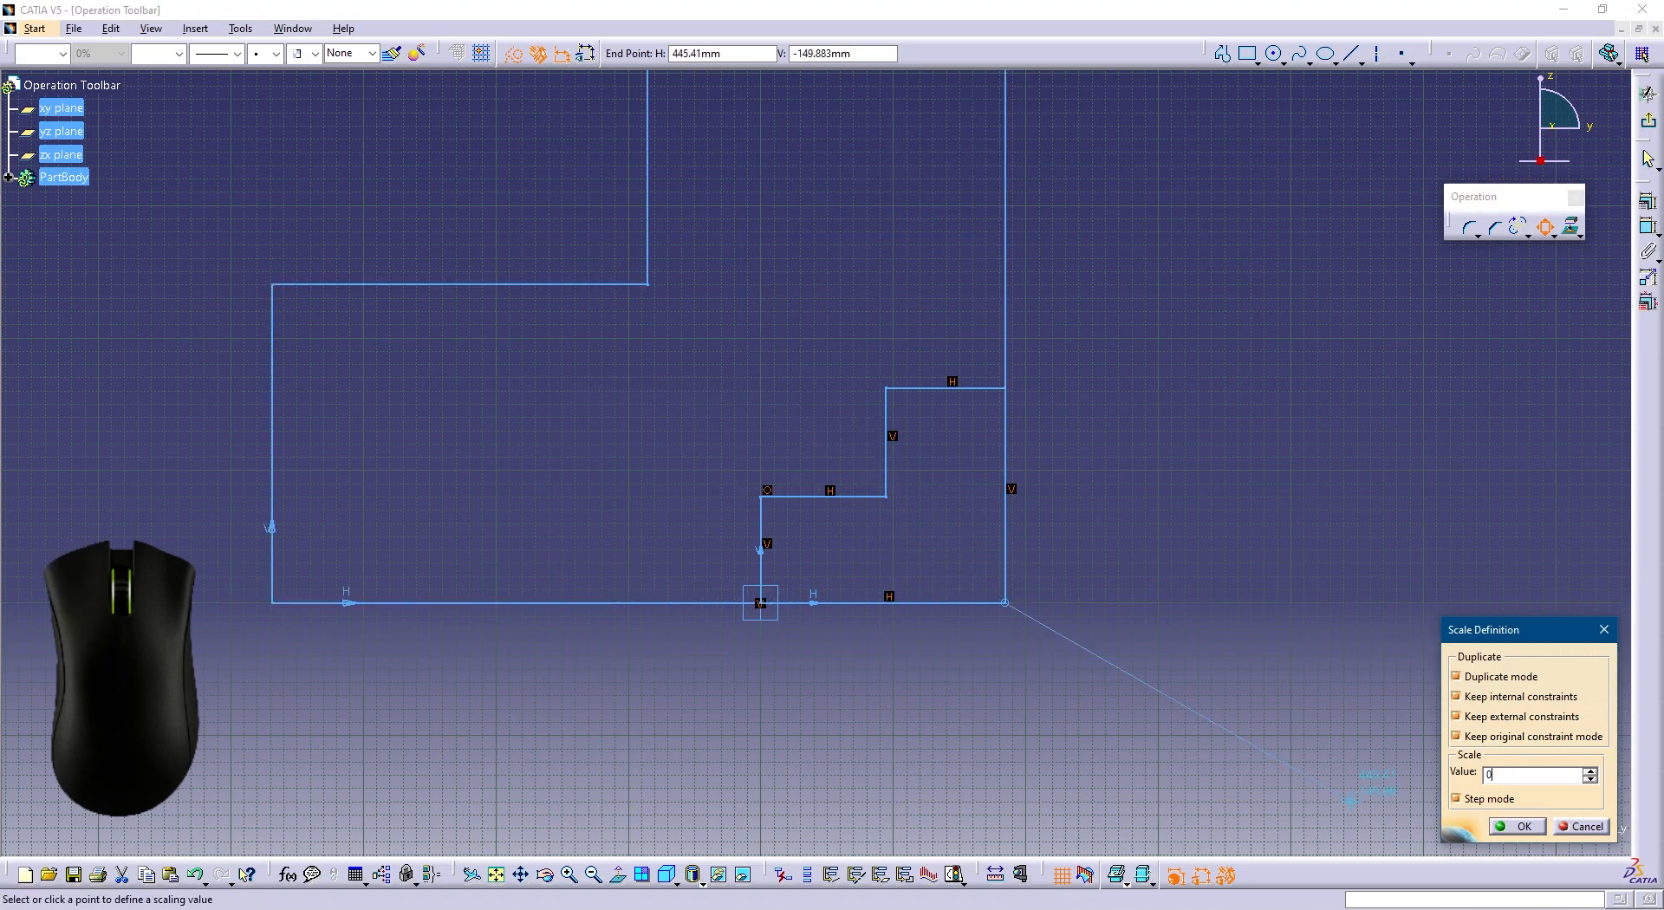
key("Return")
left_click(1246, 573)
middle_click_drag(903, 770, 914, 661)
mouse_move(1015, 695)
middle_mouse_down()
mouse_move(973, 624)
mouse_move(970, 668)
mouse_move(957, 633)
middle_mouse_up()
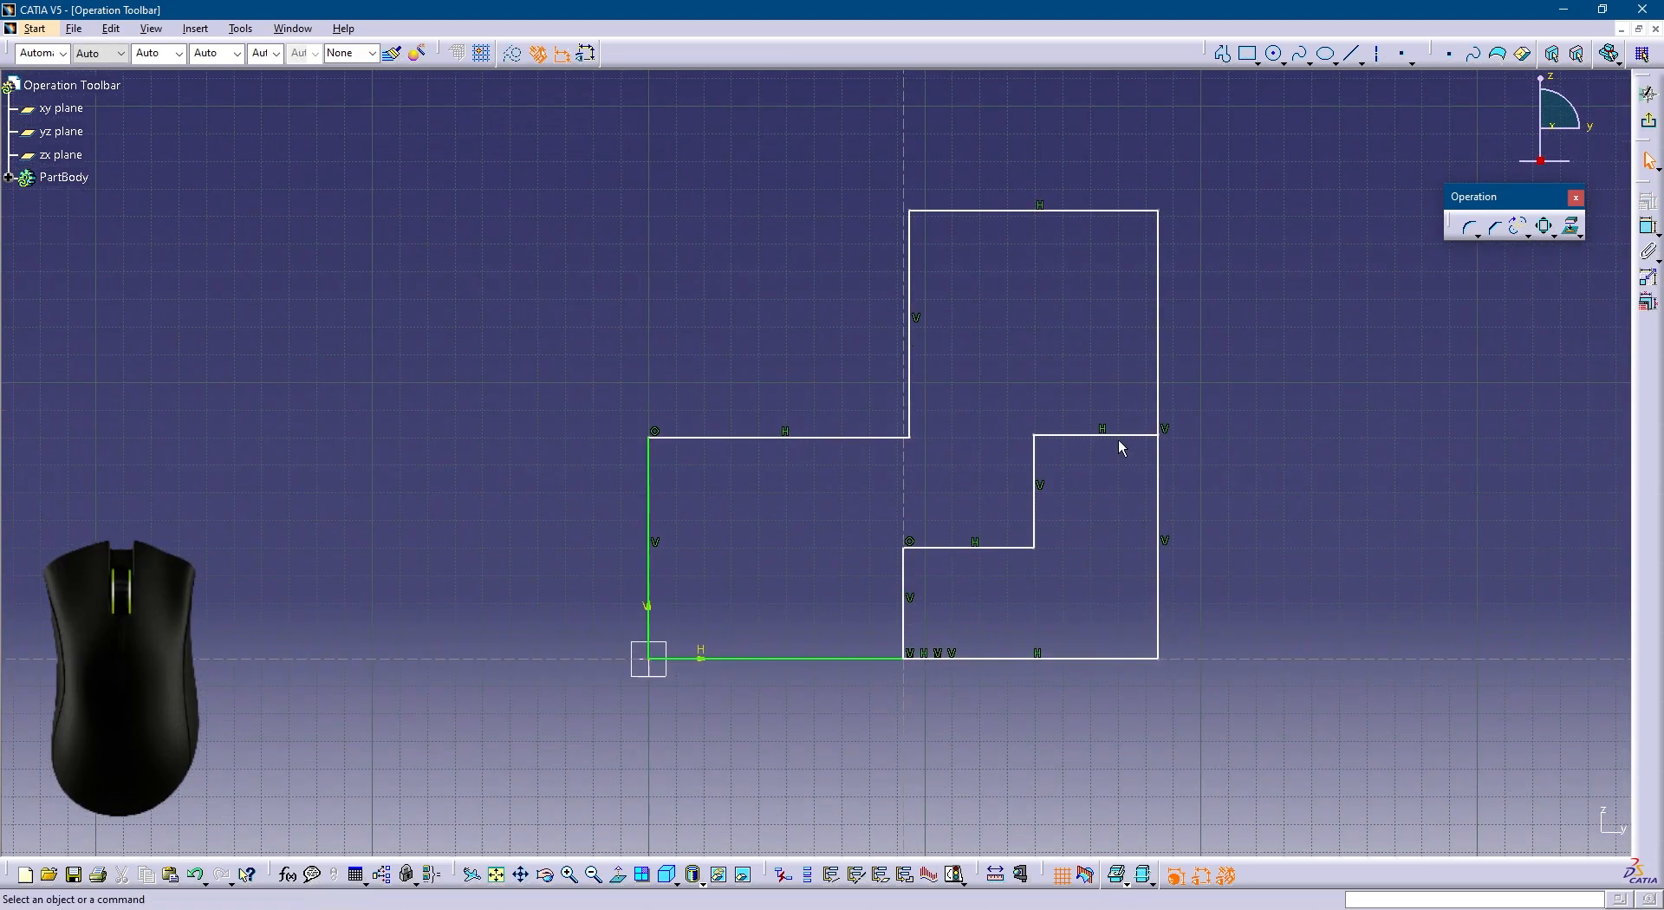
middle_click_drag(950, 575, 955, 611)
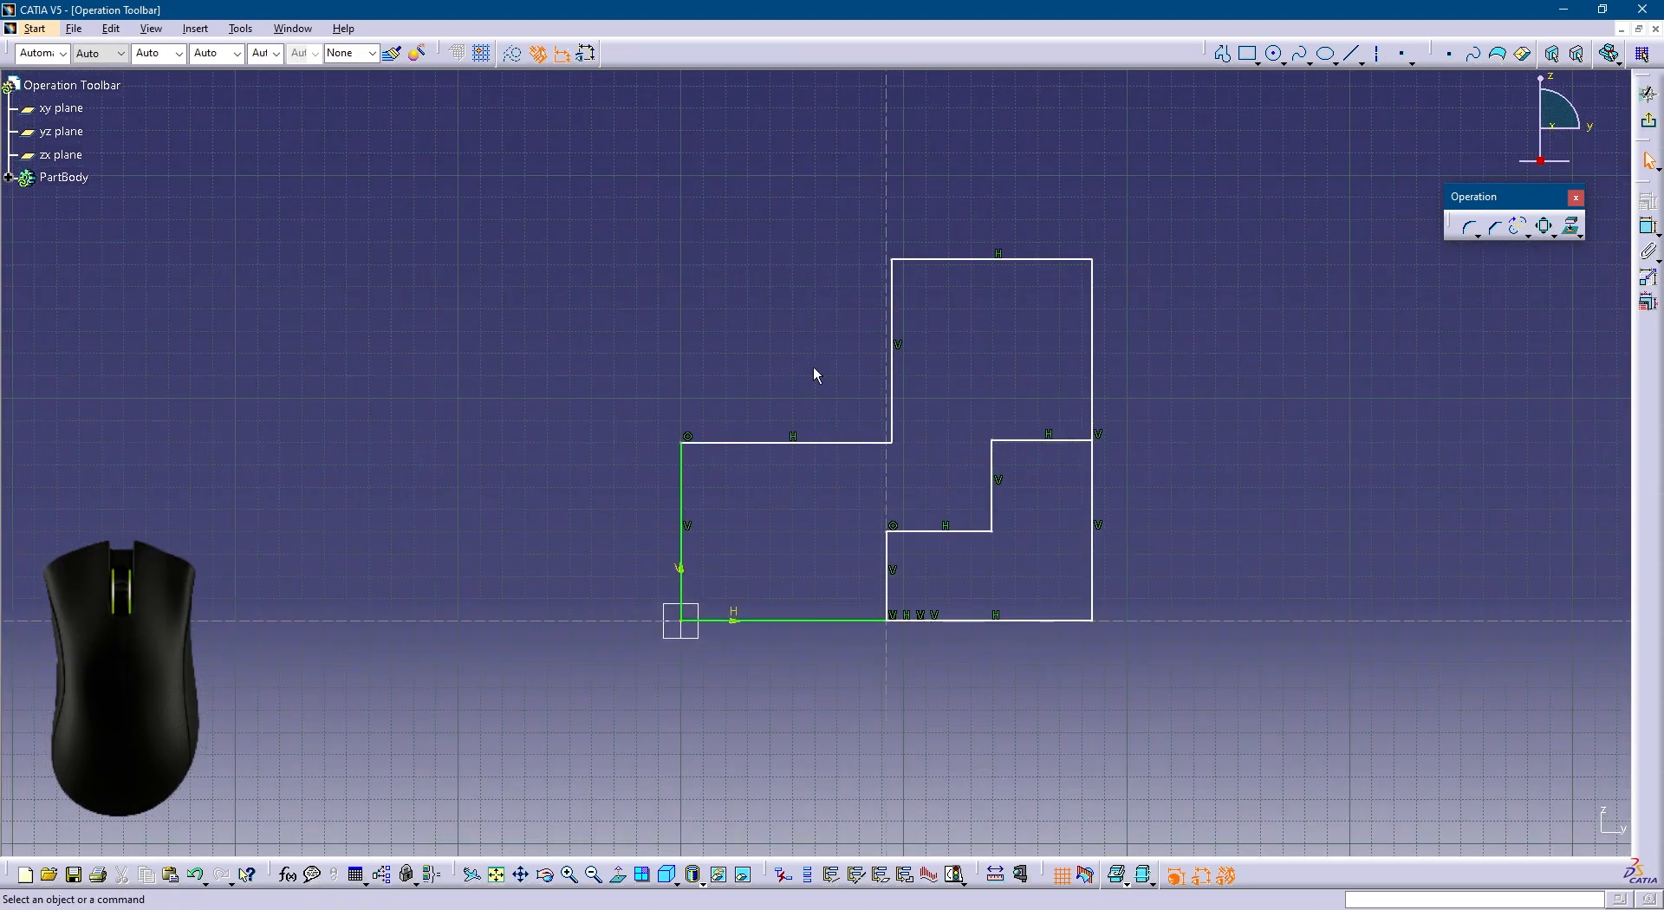
key("ctrl+a")
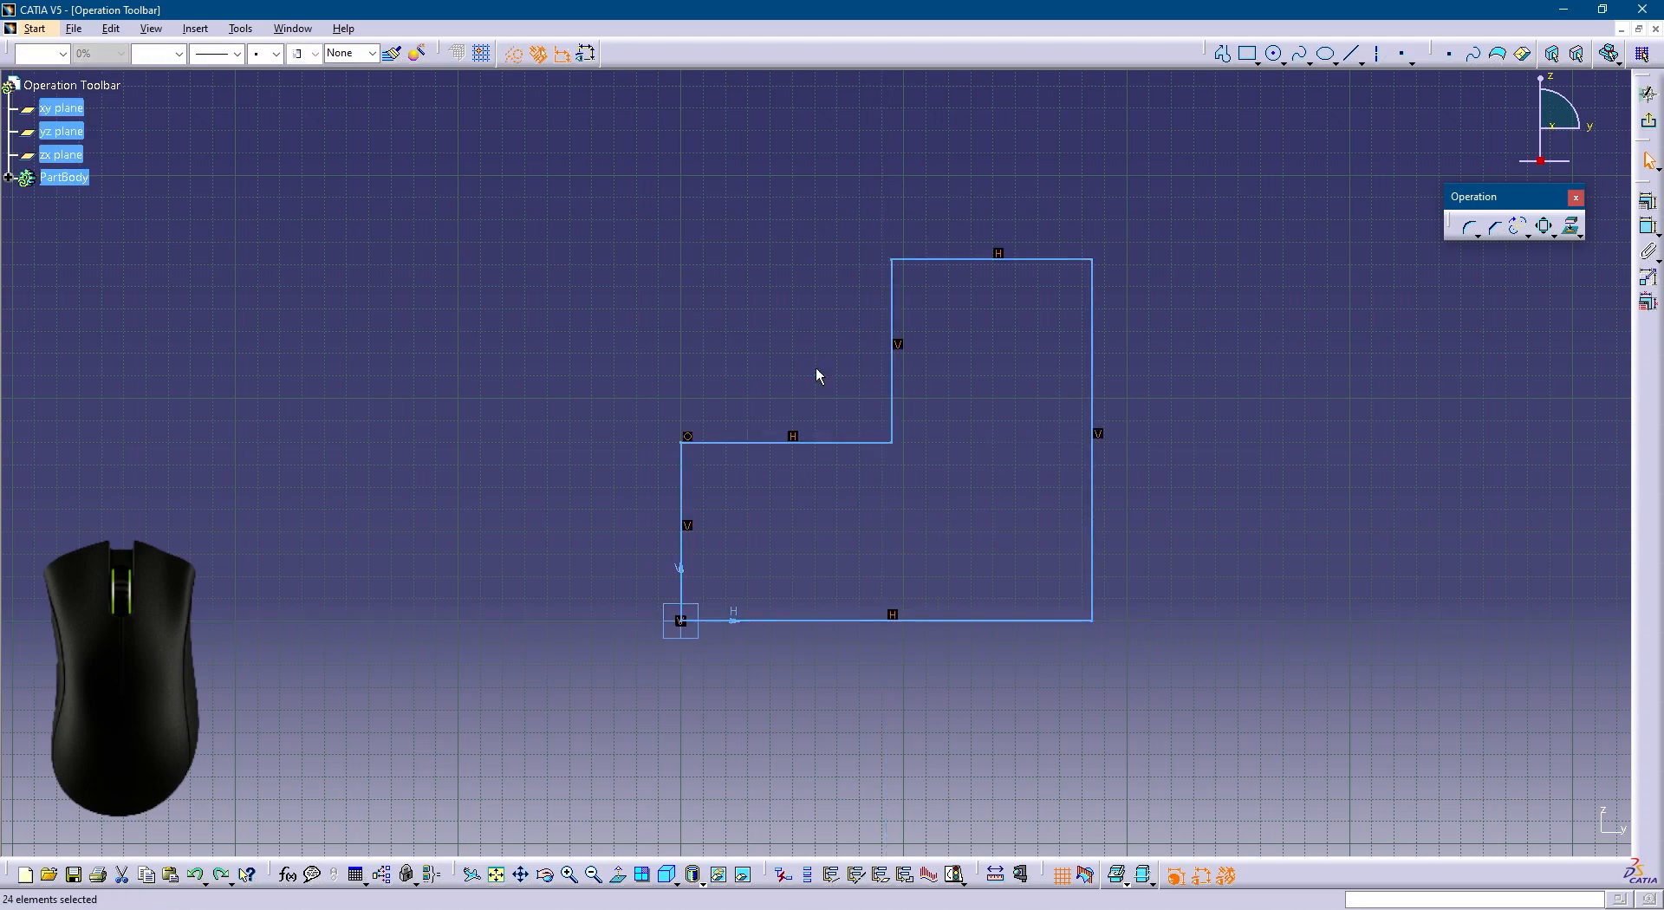
left_click(1213, 371)
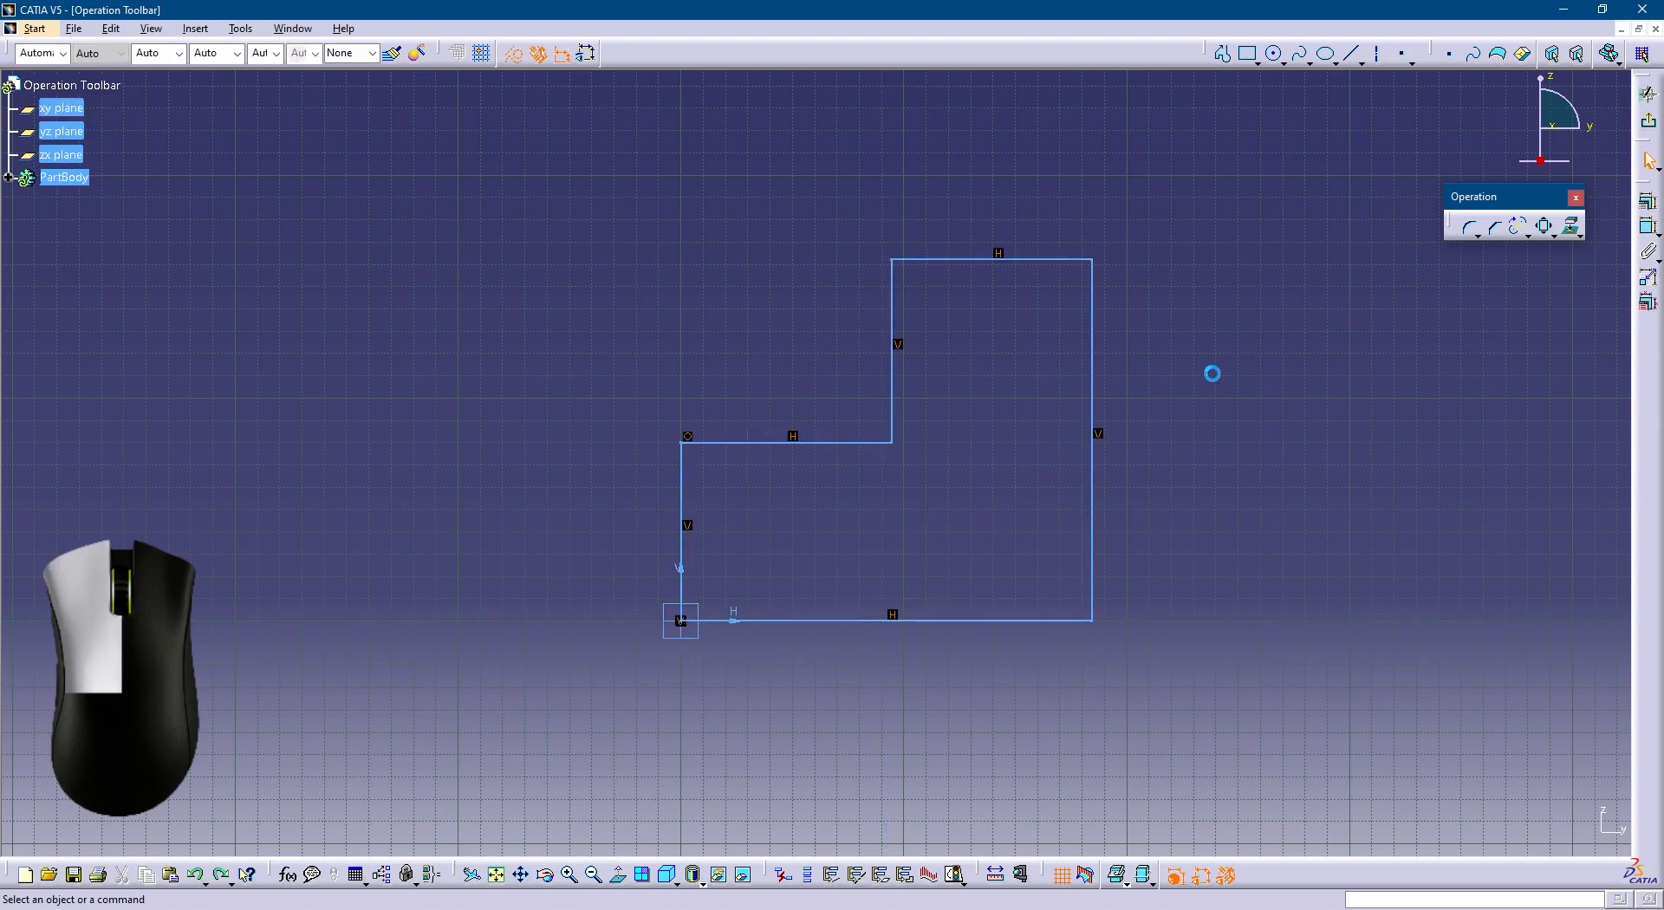
Offset the profile's right vertical line outward by about 21 mm as a single instance.
left_click(1552, 235)
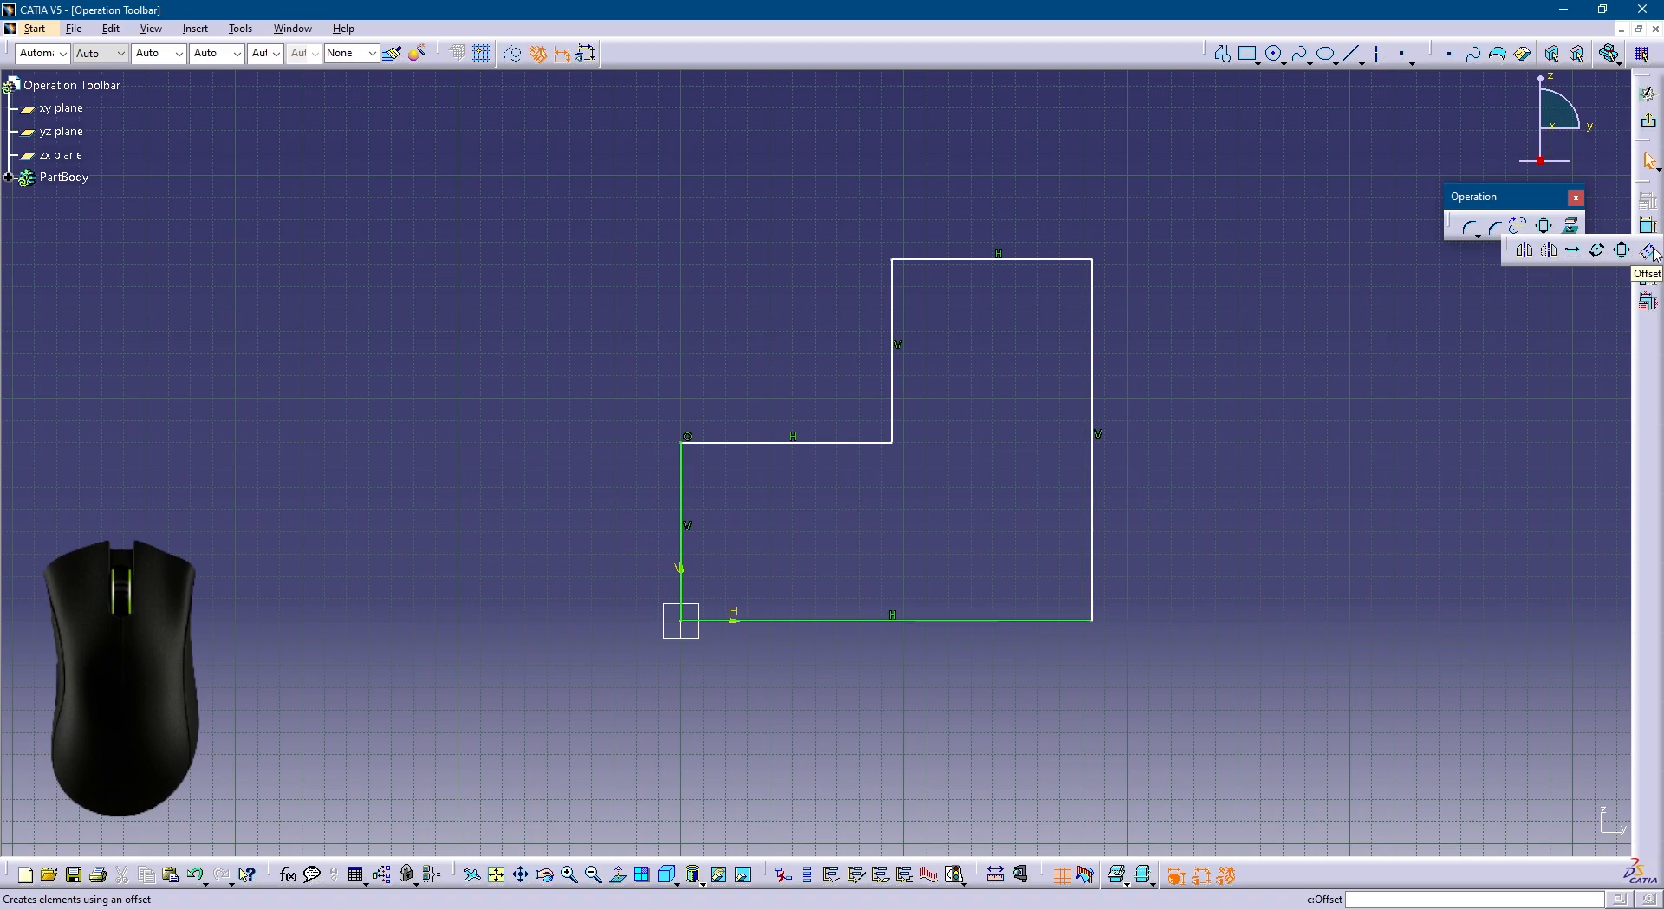
left_click(1097, 366)
left_click(1555, 239)
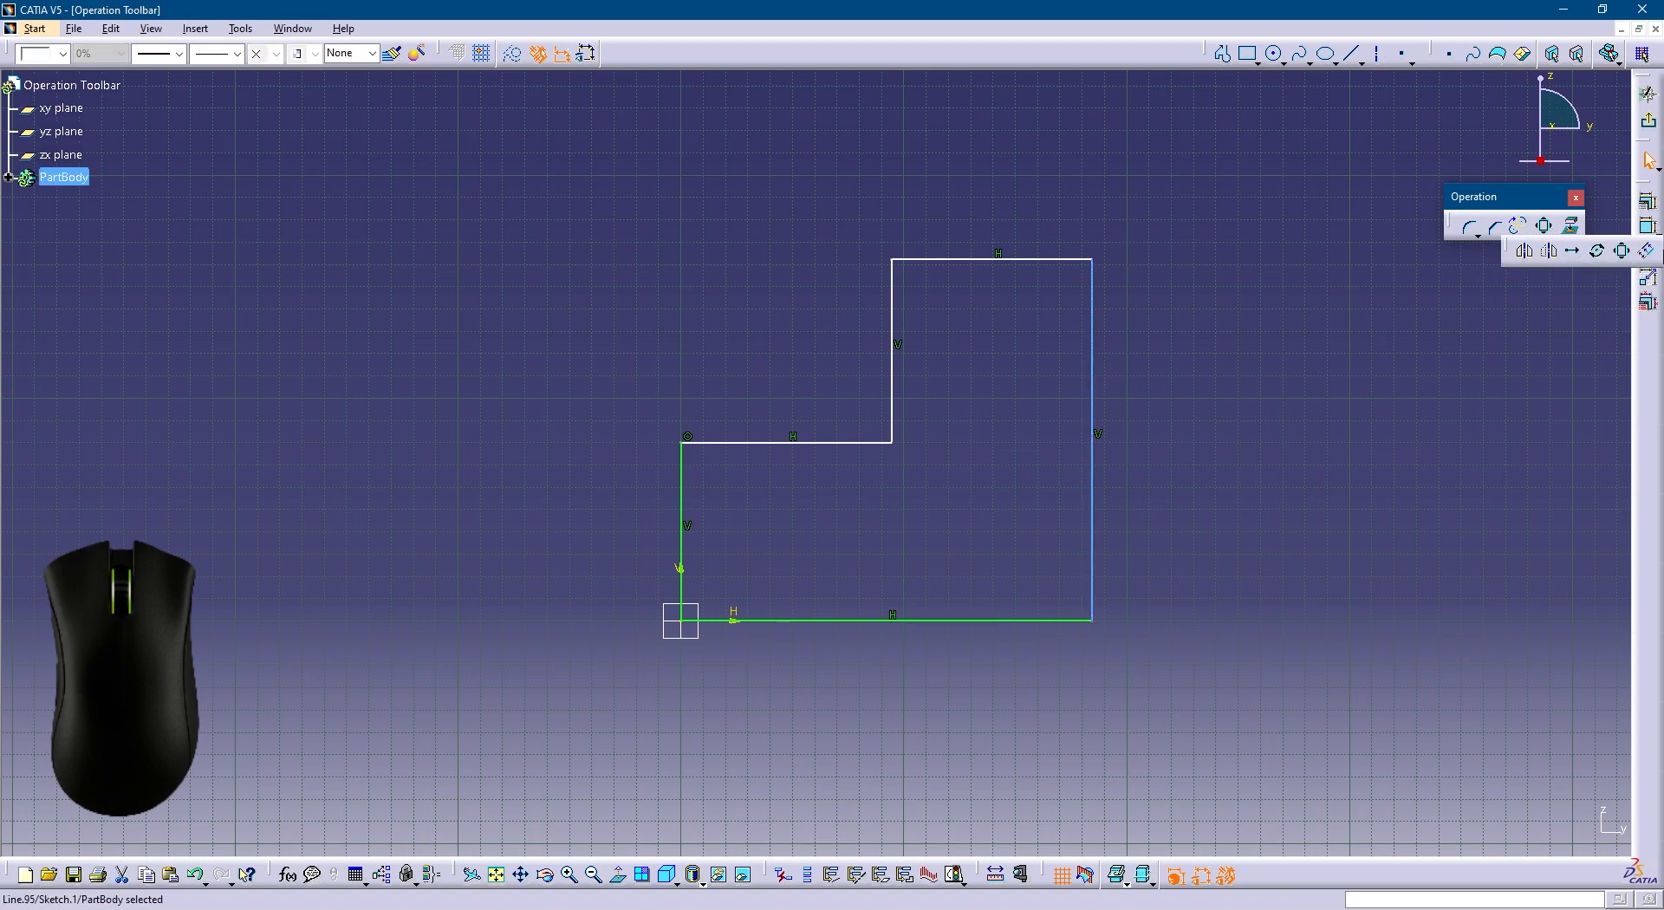
left_click(1646, 252)
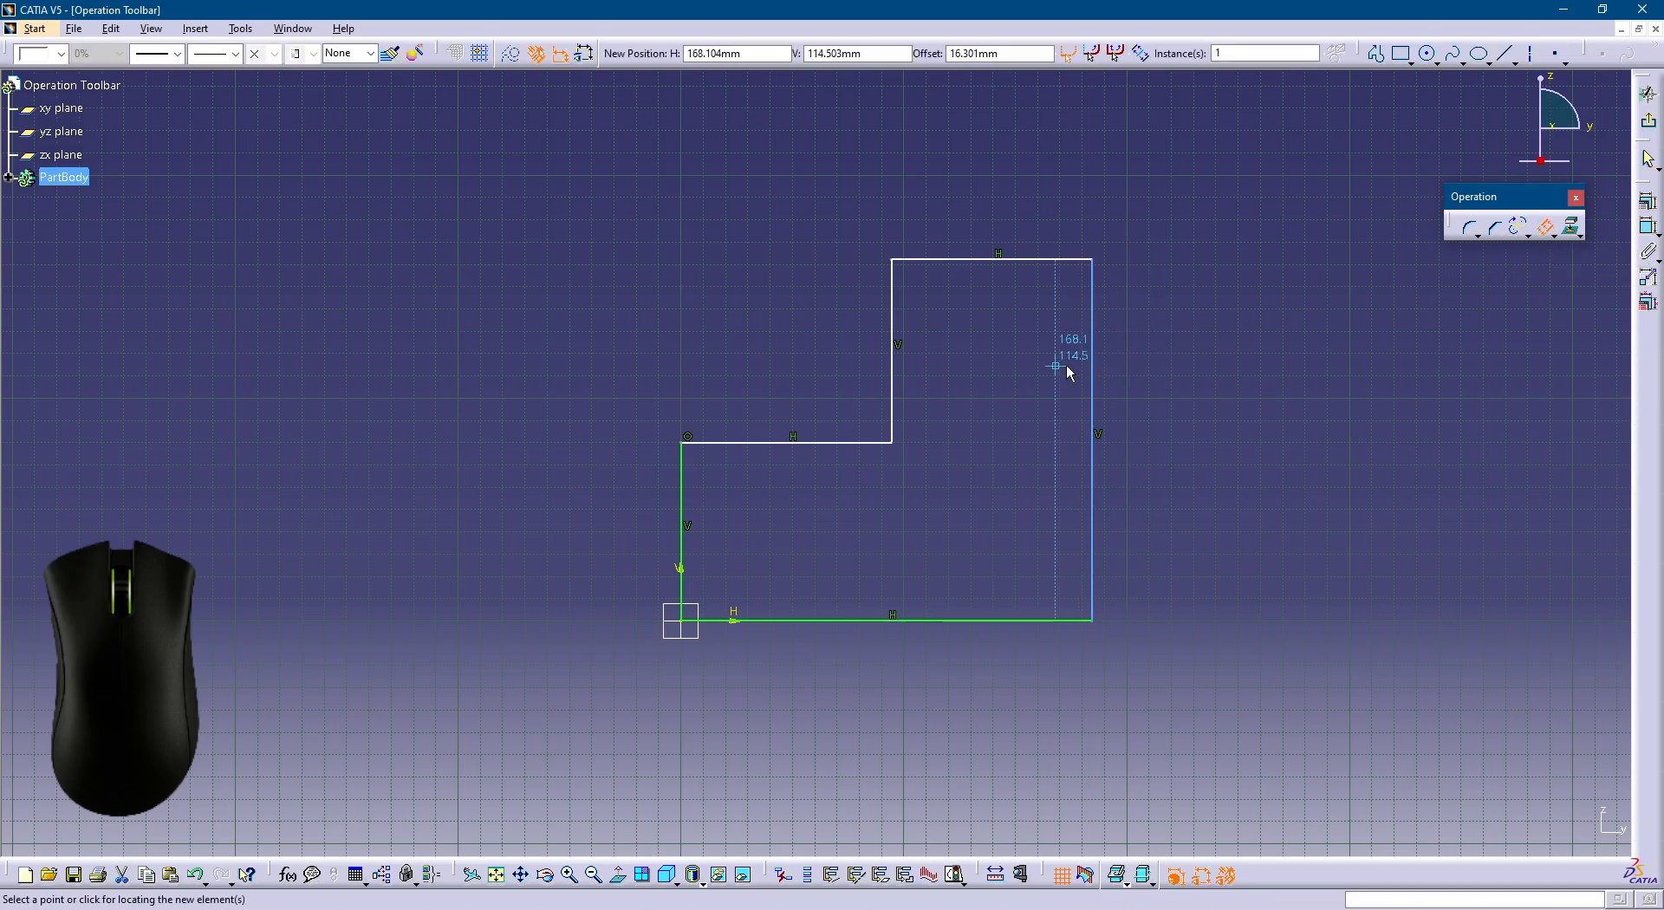
left_click(1140, 377)
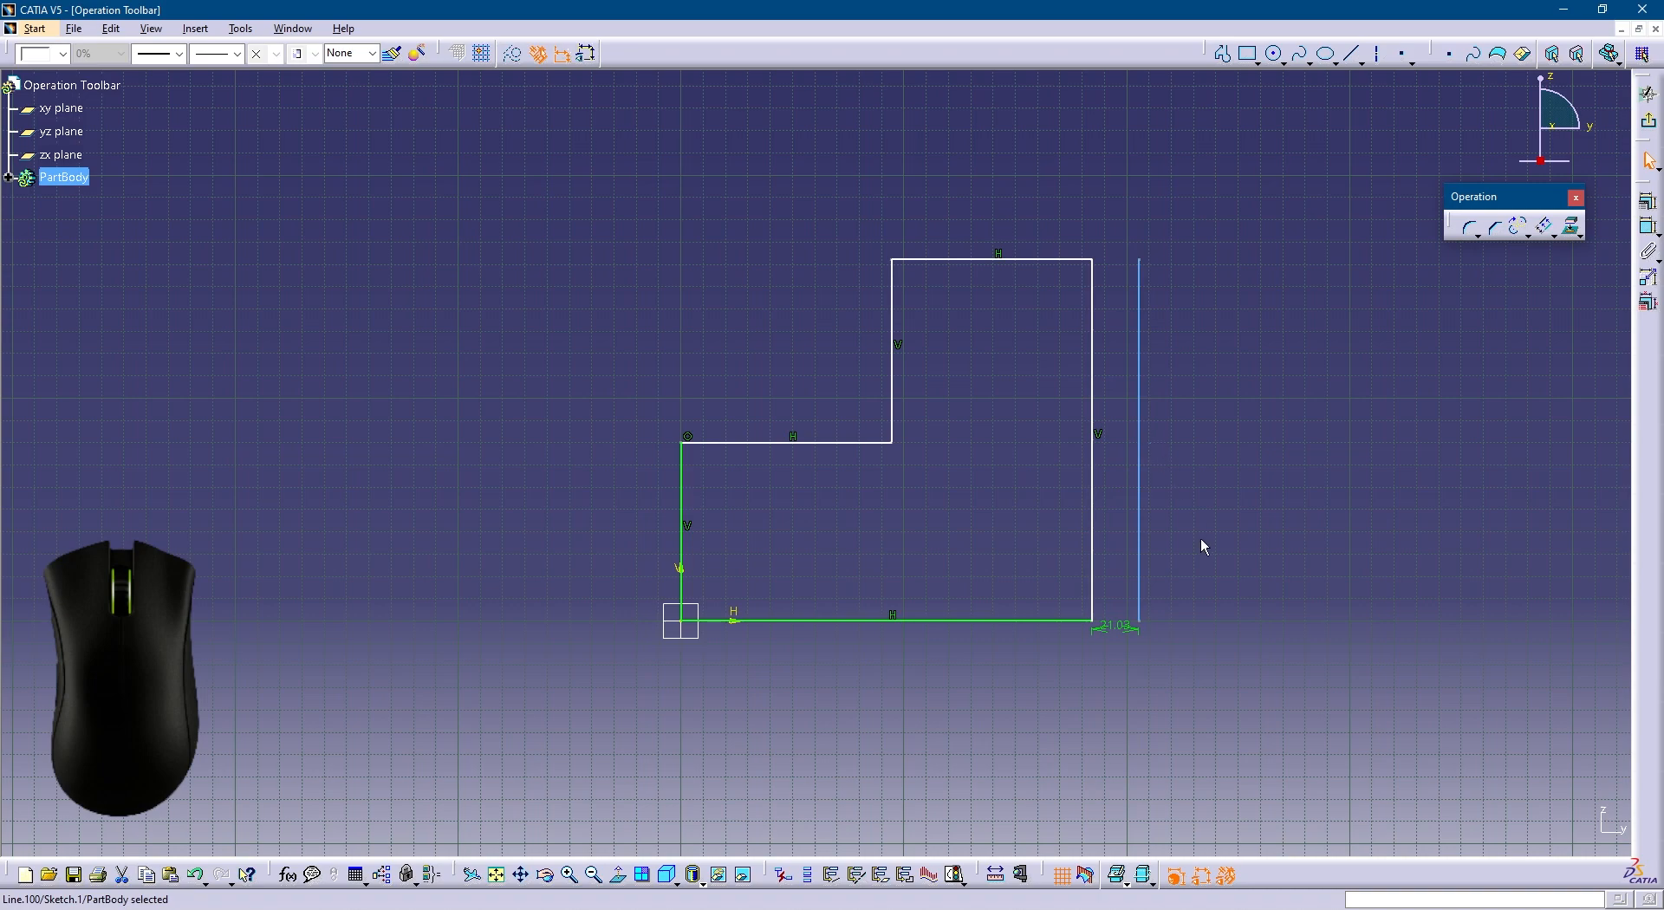
Set the offset distance between the right vertical line and its copy to 20 mm.
left_click(1113, 650)
double_click(1115, 627)
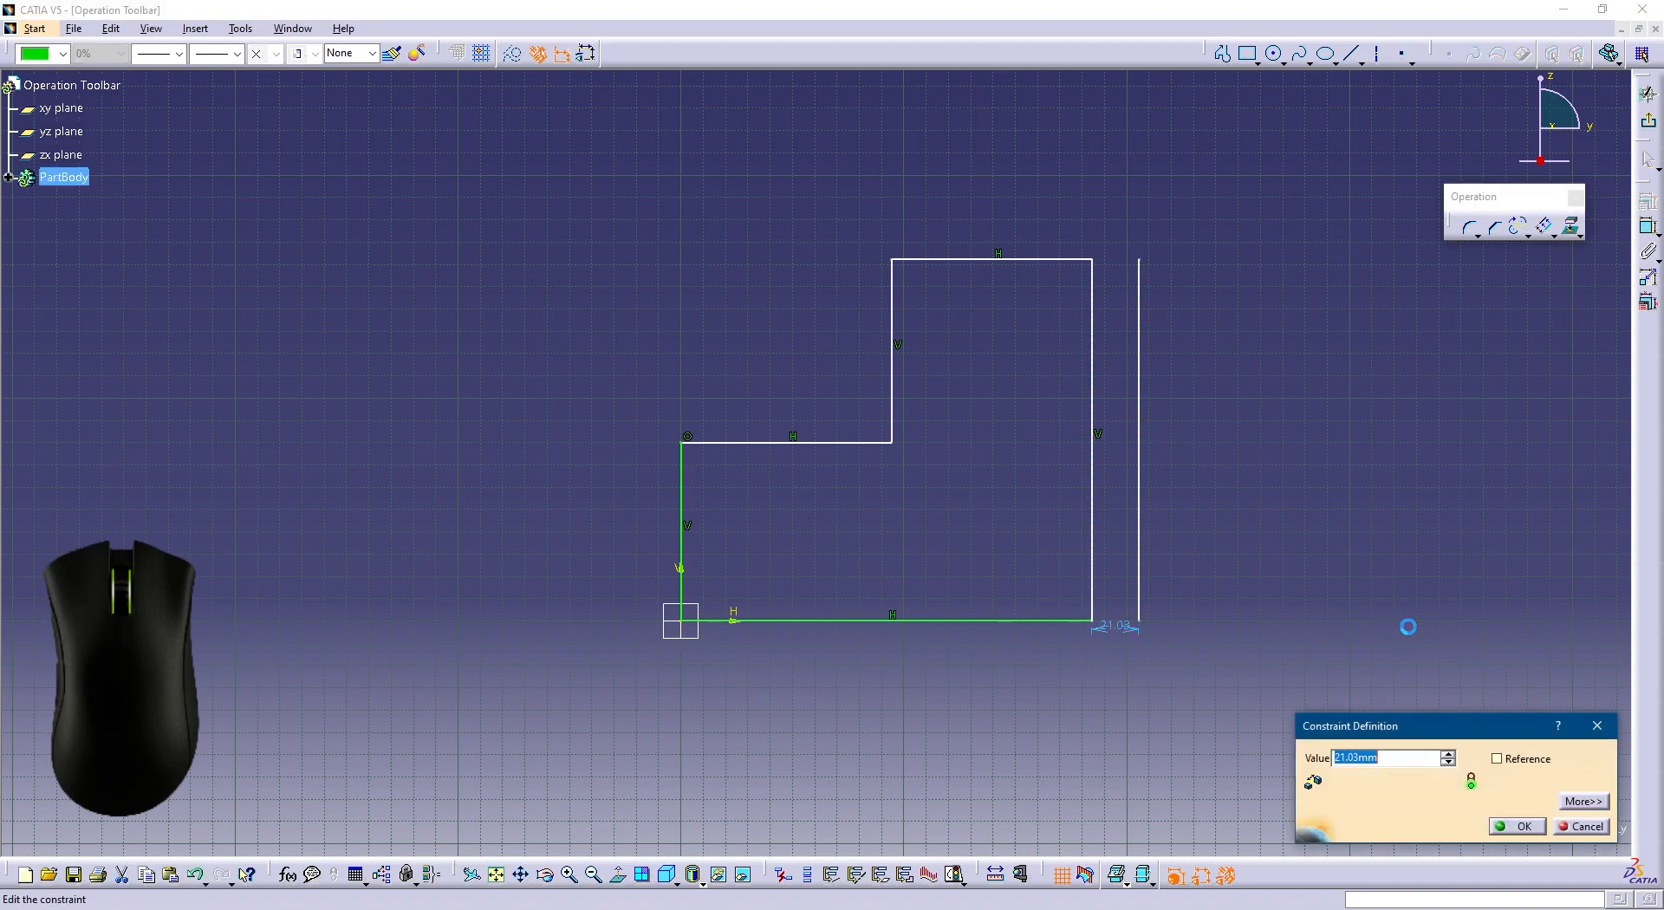
type("20")
key("Return")
Offset the profile's bottom horizontal line downward by 15 mm as a single instance.
mouse_move(1360, 497)
middle_mouse_down()
mouse_move(1334, 482)
mouse_move(1358, 467)
middle_mouse_up()
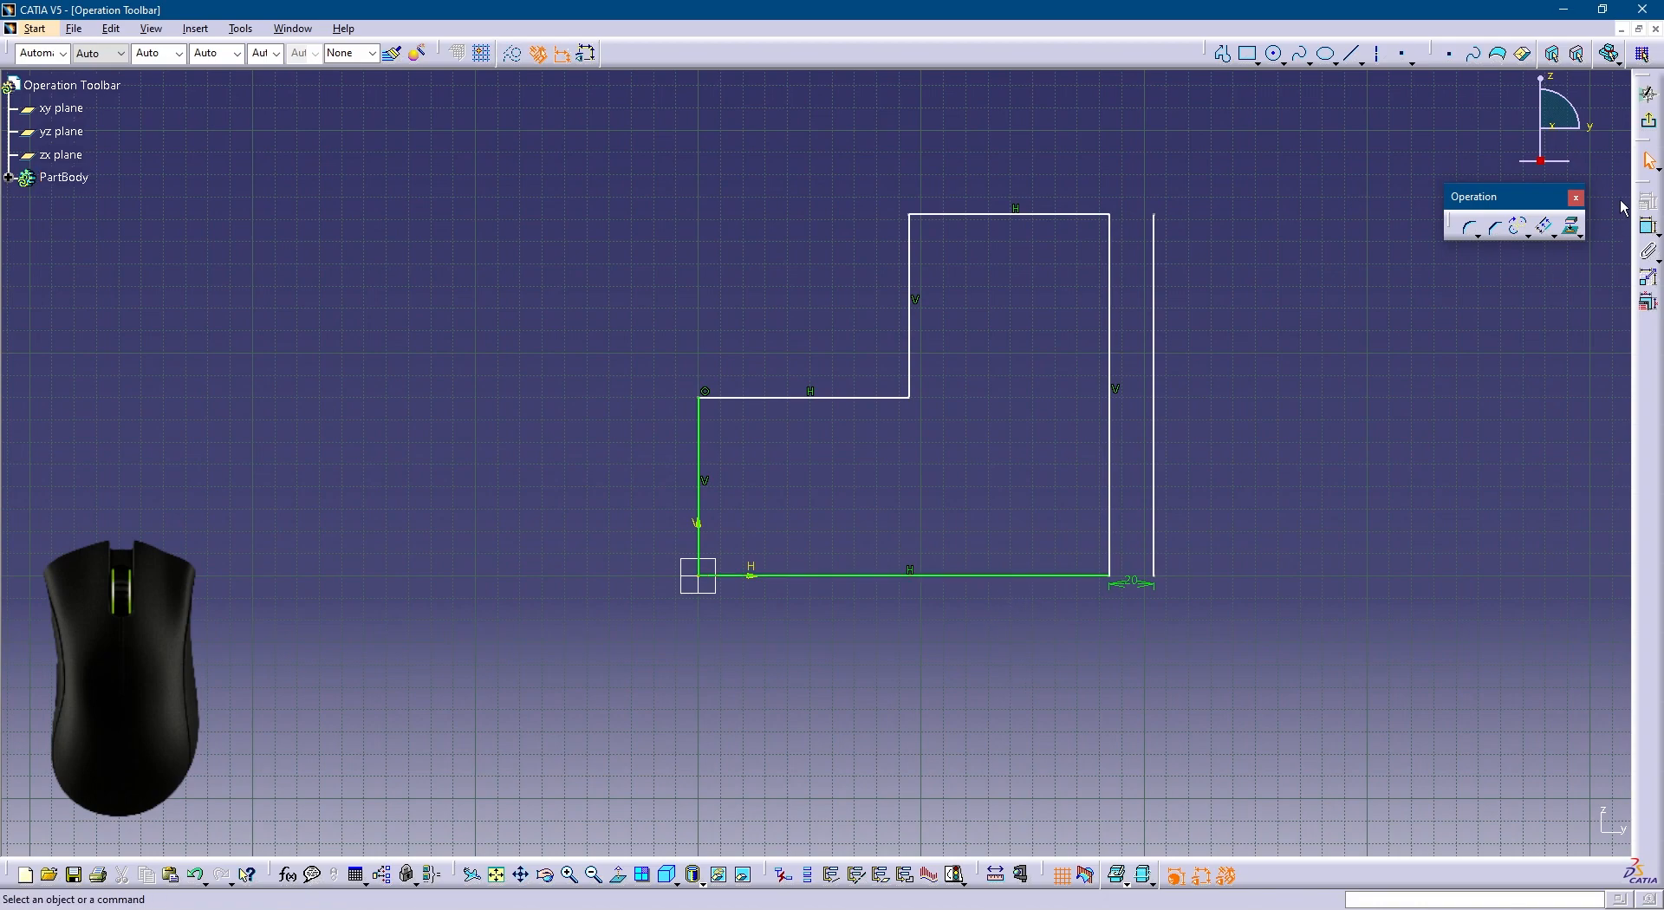
left_click(1544, 227)
left_click(982, 574)
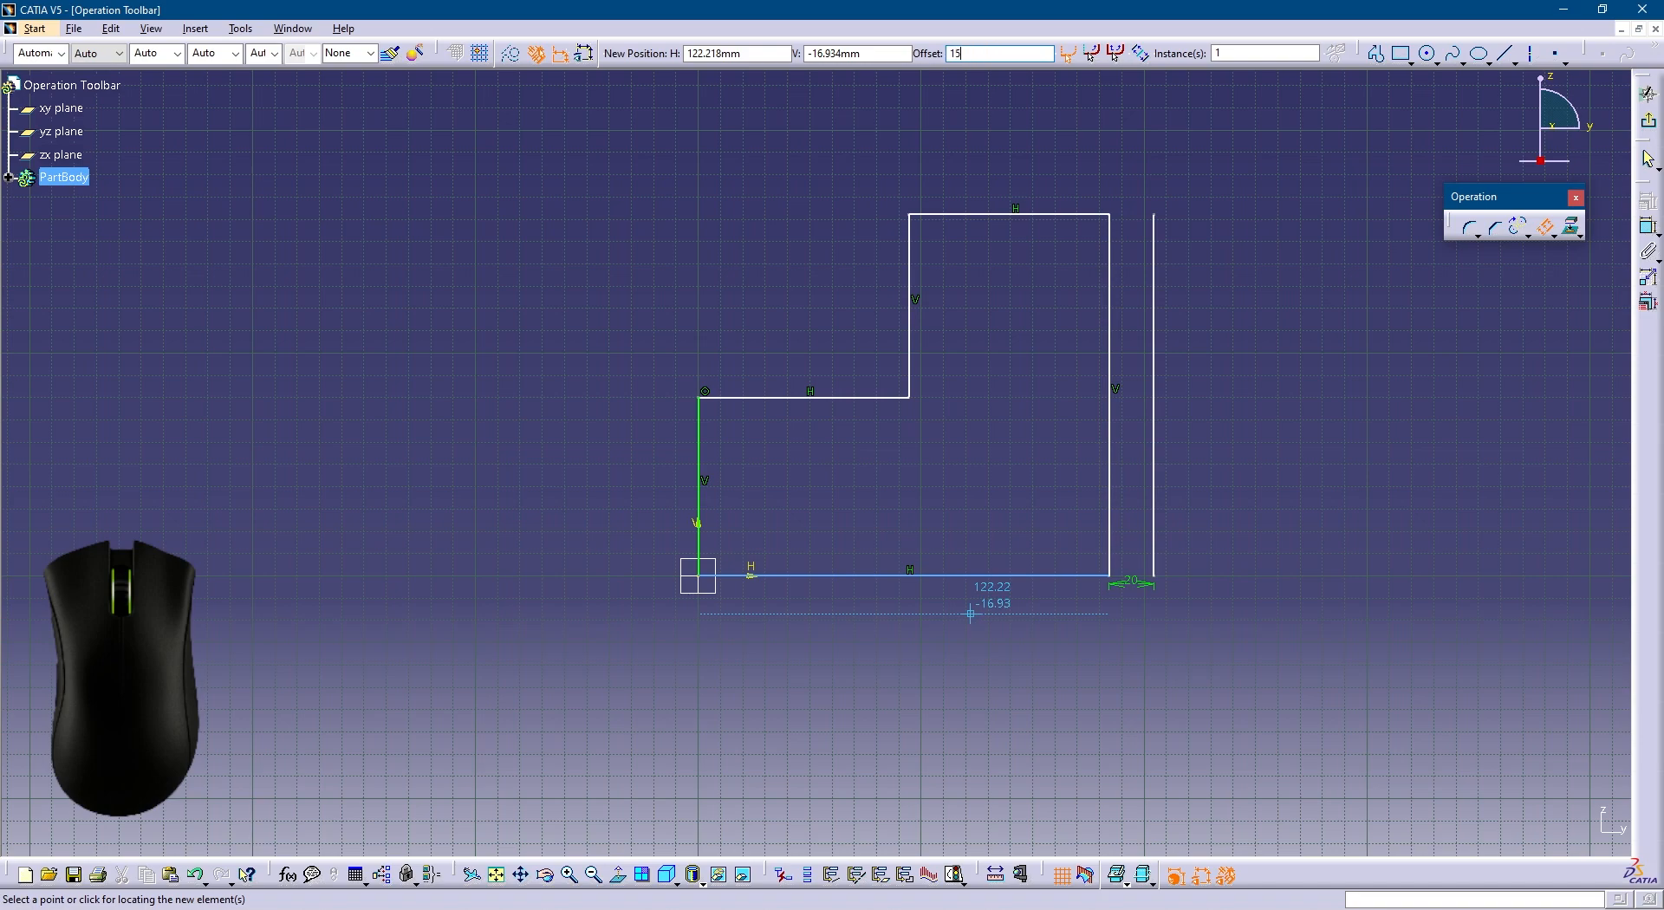
left_click(967, 611)
left_click(1251, 497)
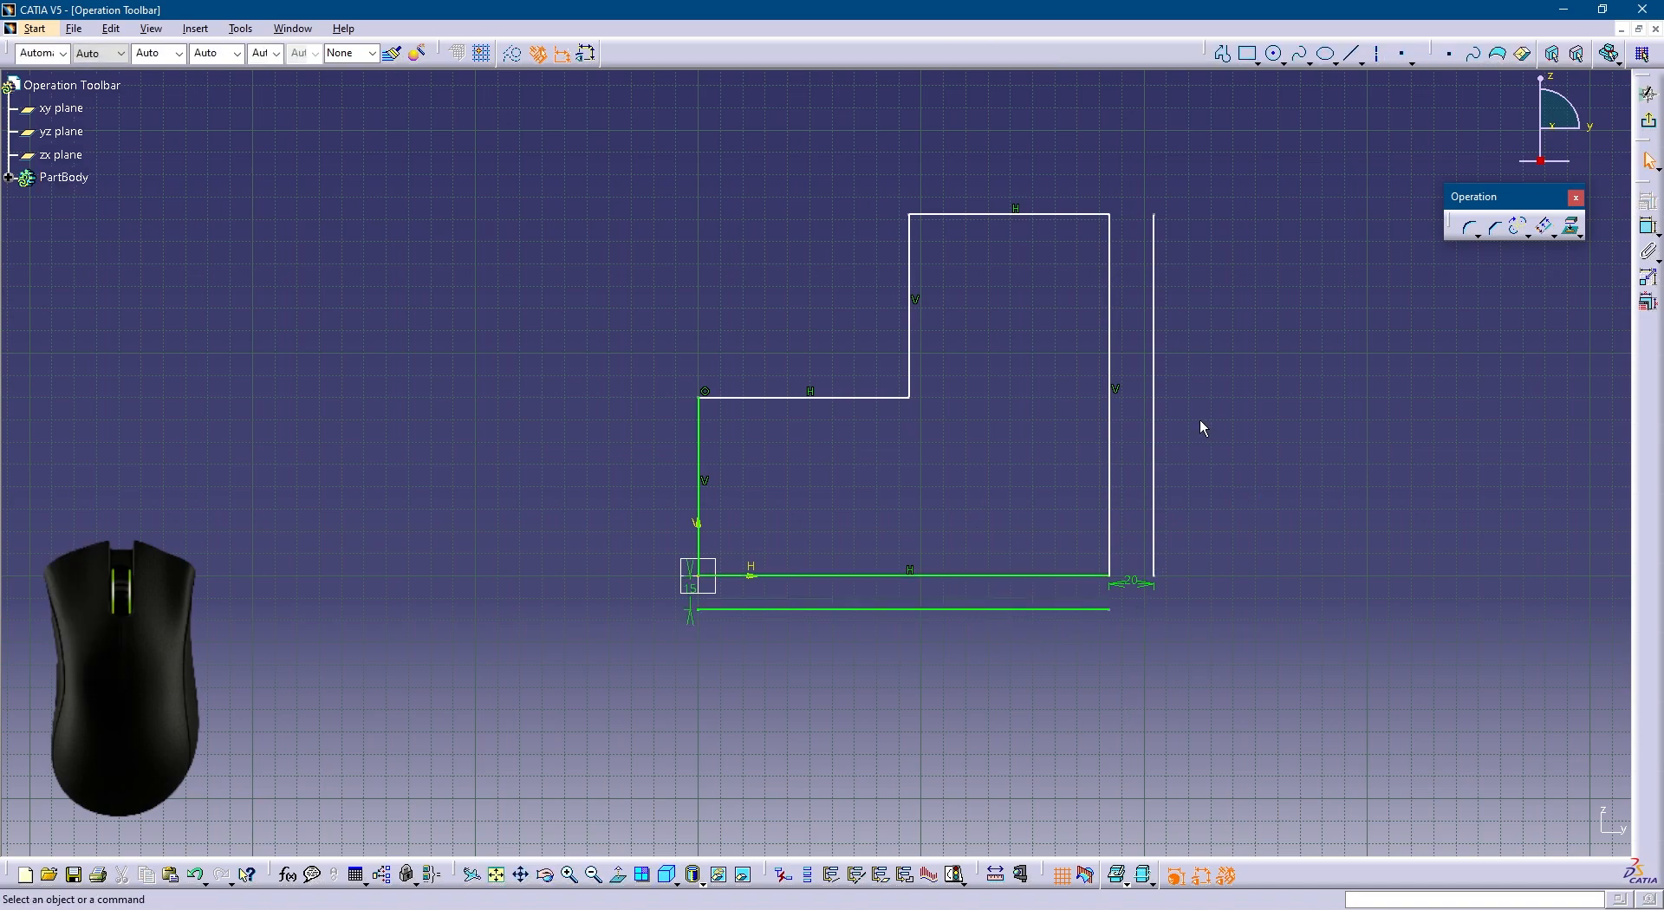
Delete the stepped profile together with both offset lines and their constraints.
left_click(1249, 384)
left_click_drag(1140, 582, 1237, 673)
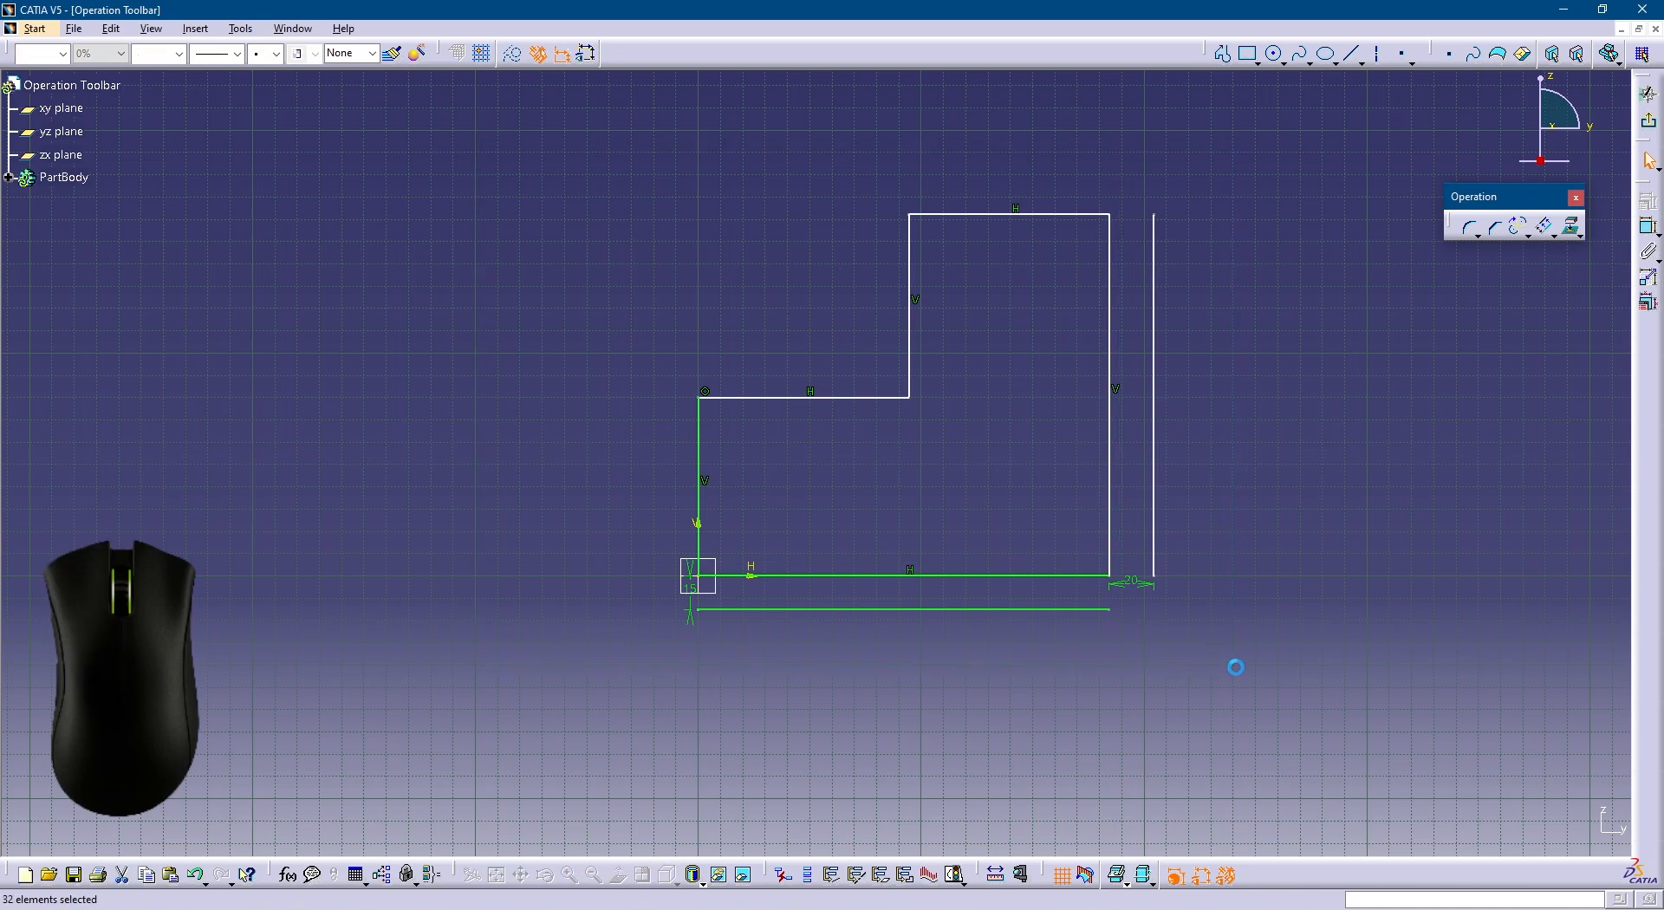
key("Delete")
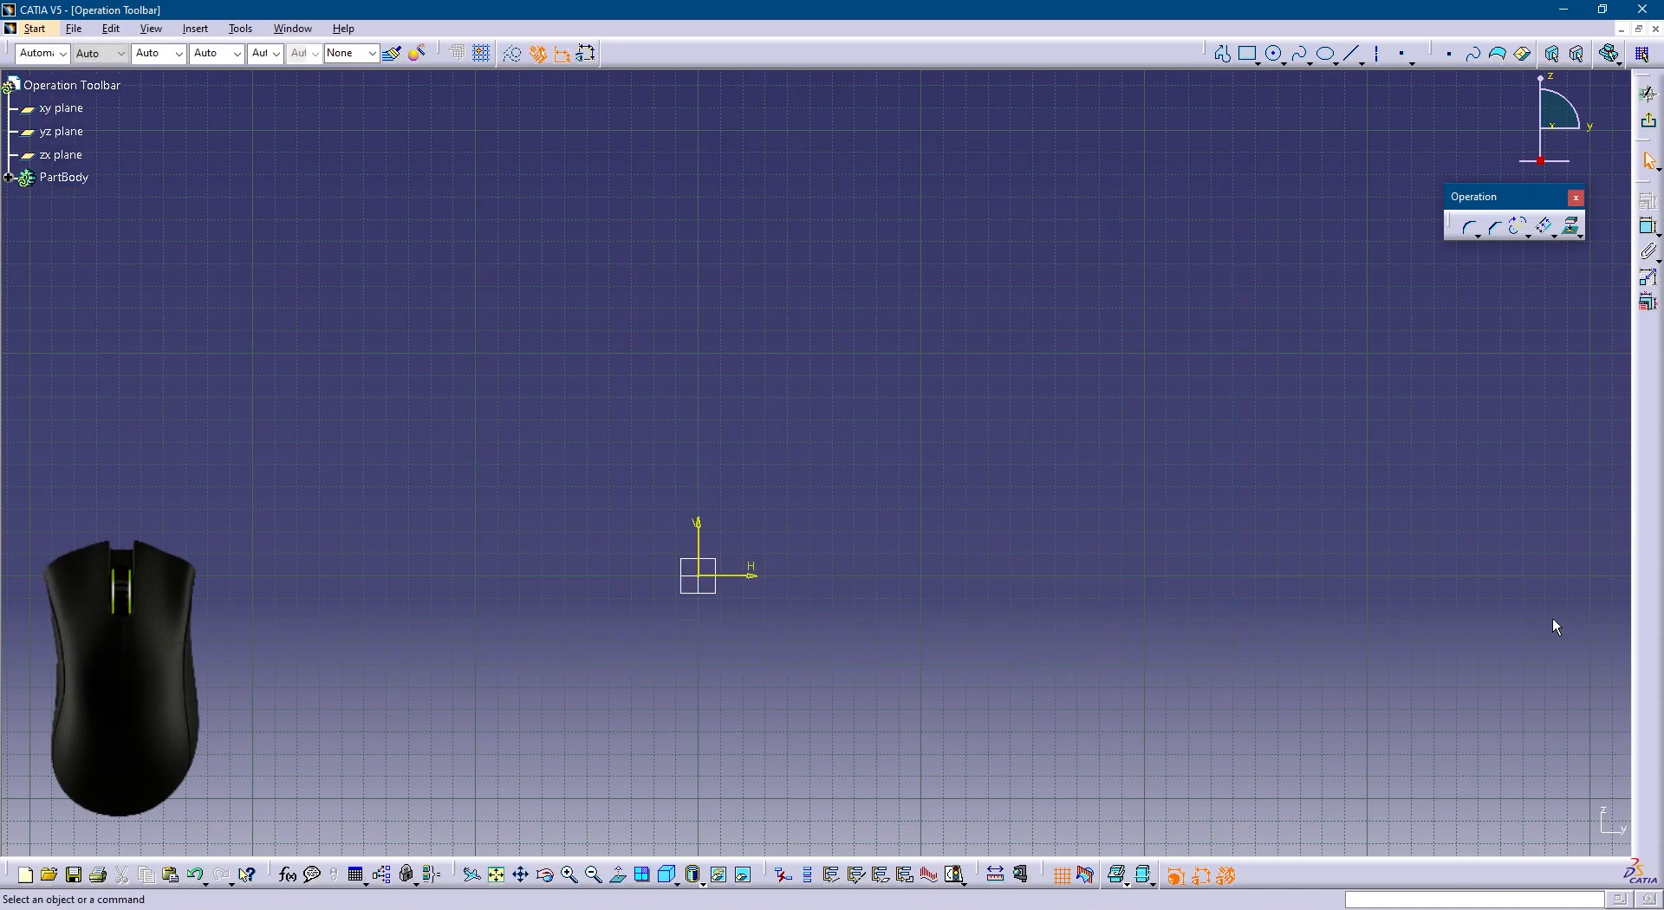